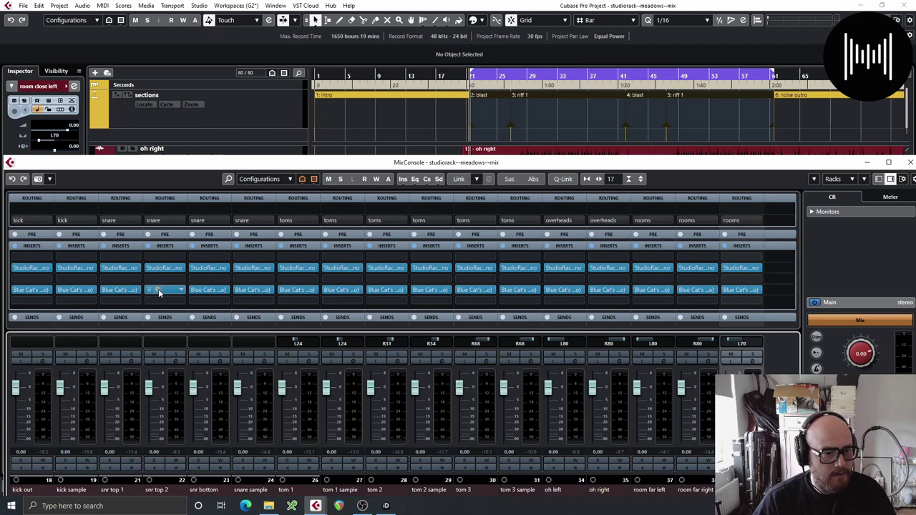
Step: Check the Blue Cat's Gain settings on the snr top 2 channel and play back part of the cycled section
left_click(159, 292)
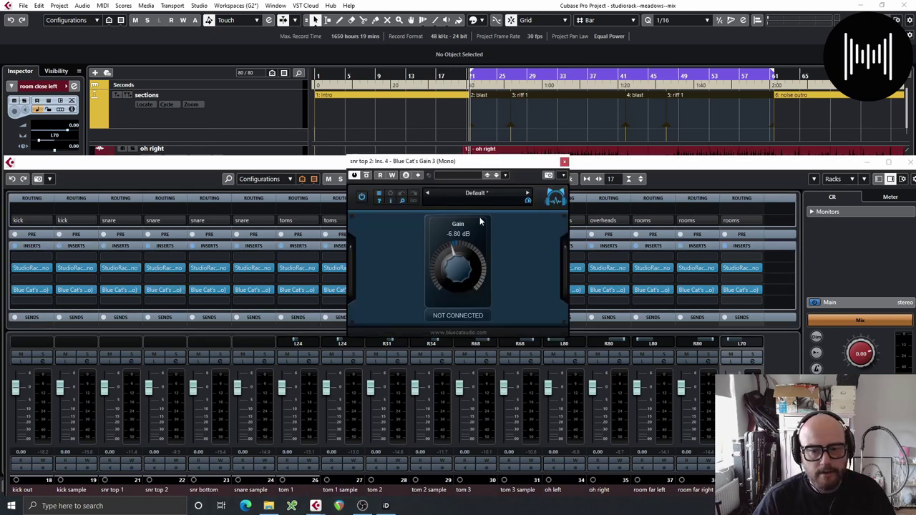
left_click(564, 162)
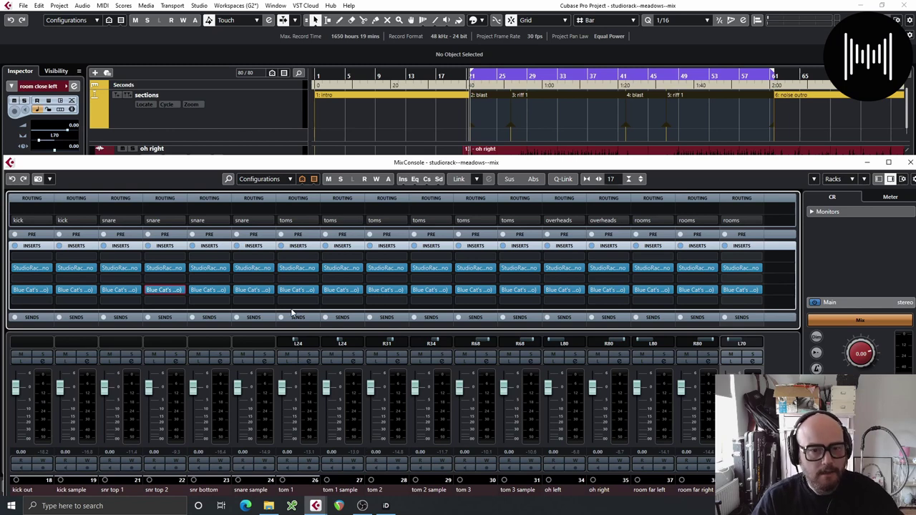
key("F3")
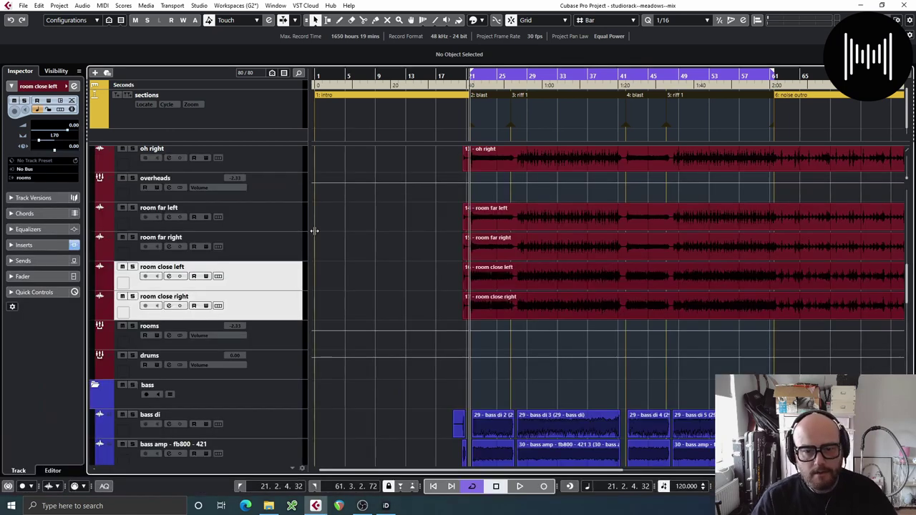
key("space")
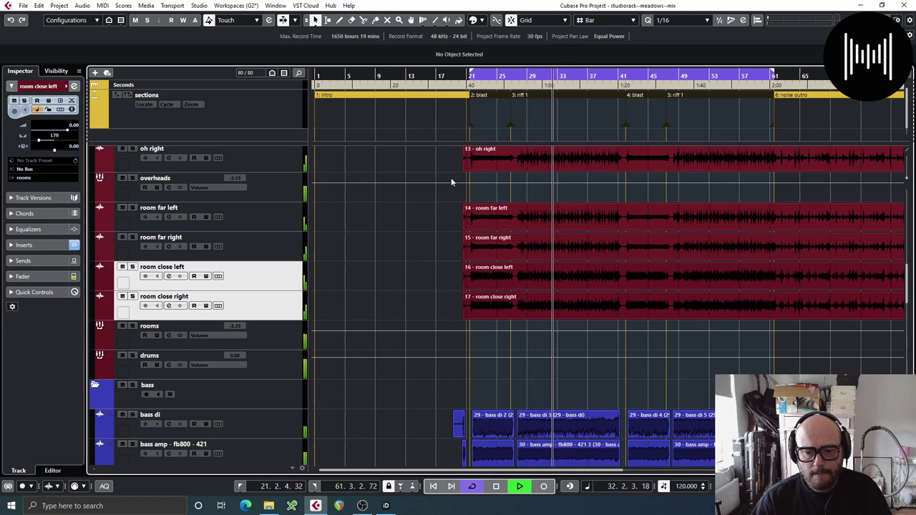
key("space")
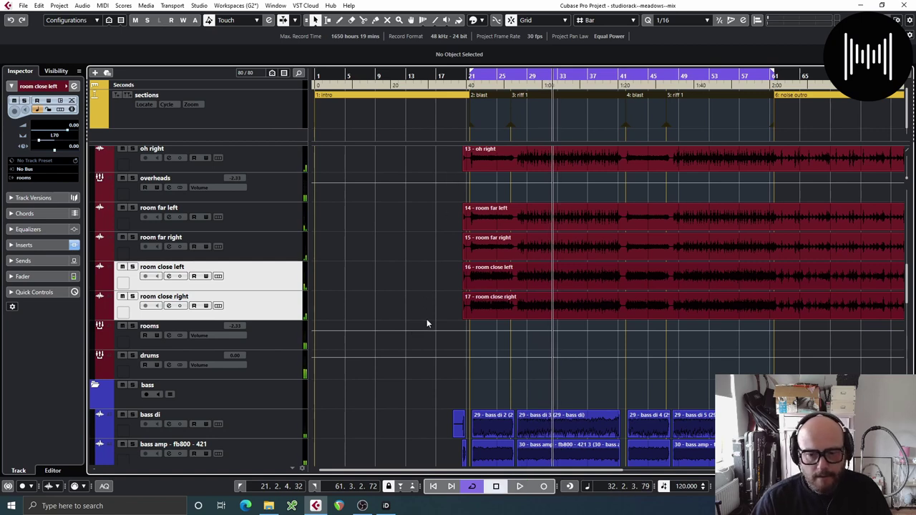
Step: Select only the room far right track and look through the guitar tracks further down the project
left_click(259, 274, "ctrl")
left_click(258, 272)
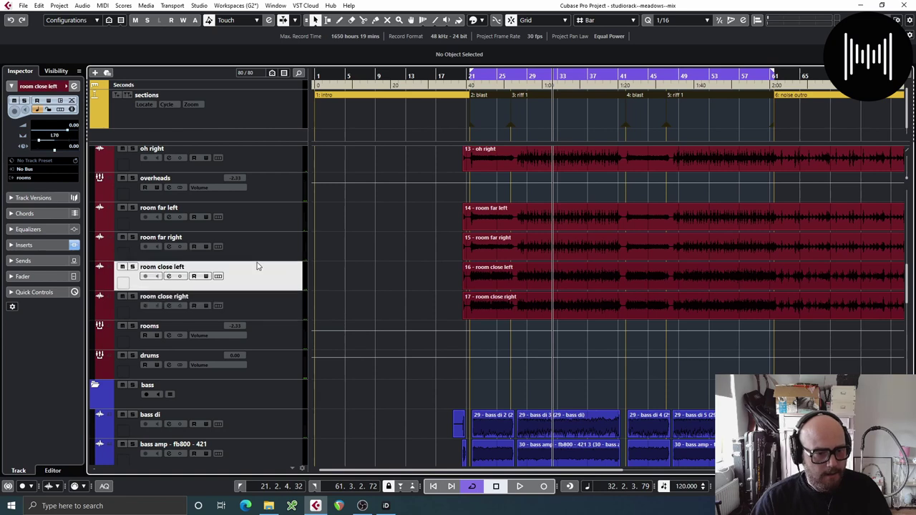
left_click(254, 243)
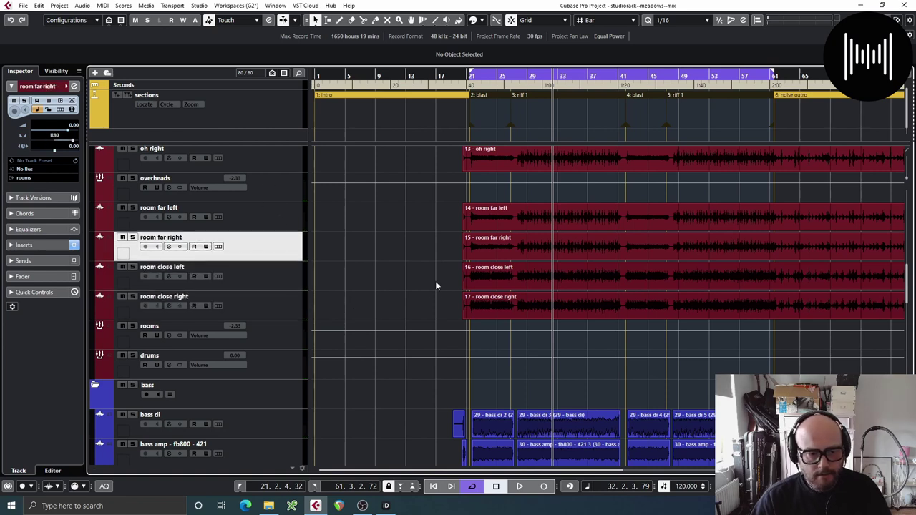
scroll(440, 281, "down", 2)
scroll(440, 281, "down", 15)
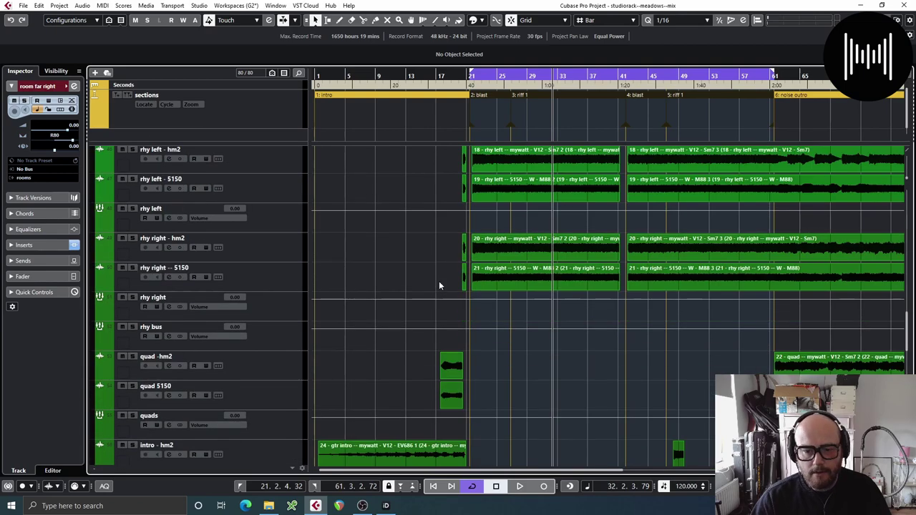
Step: Solo the snr top 2 channel in the MixConsole and play it back briefly
key("F3")
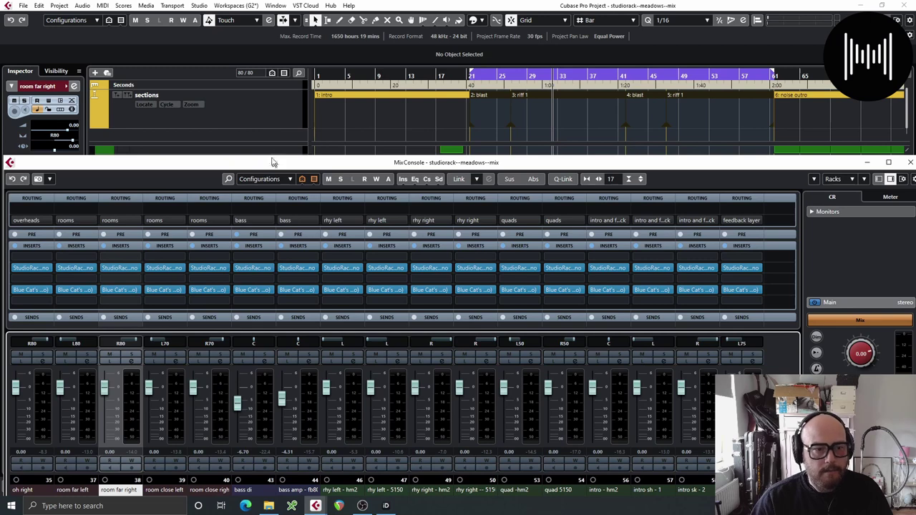
left_click_drag(272, 162, 274, 124)
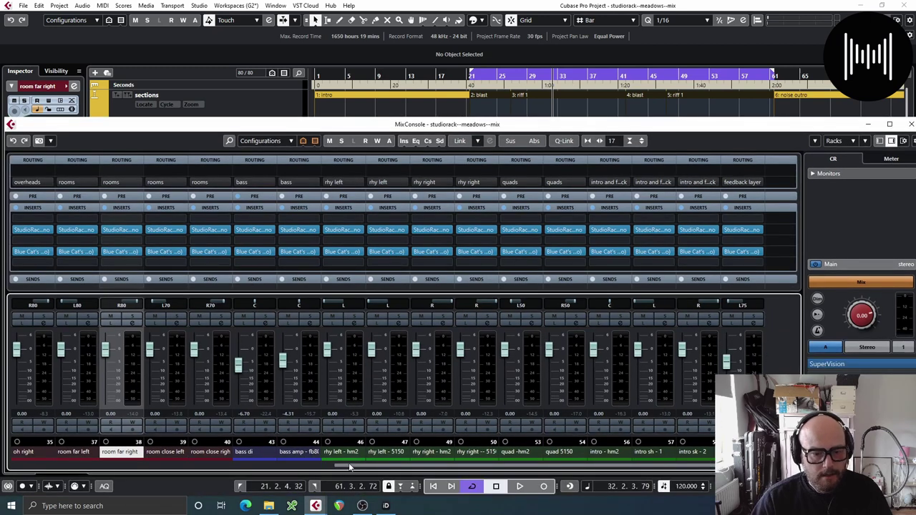
left_click_drag(350, 467, 6, 467)
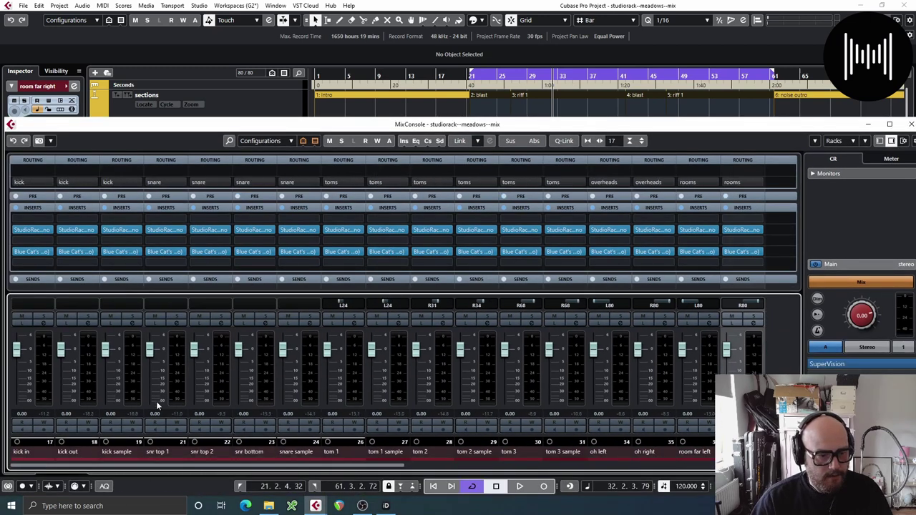
left_click(222, 317)
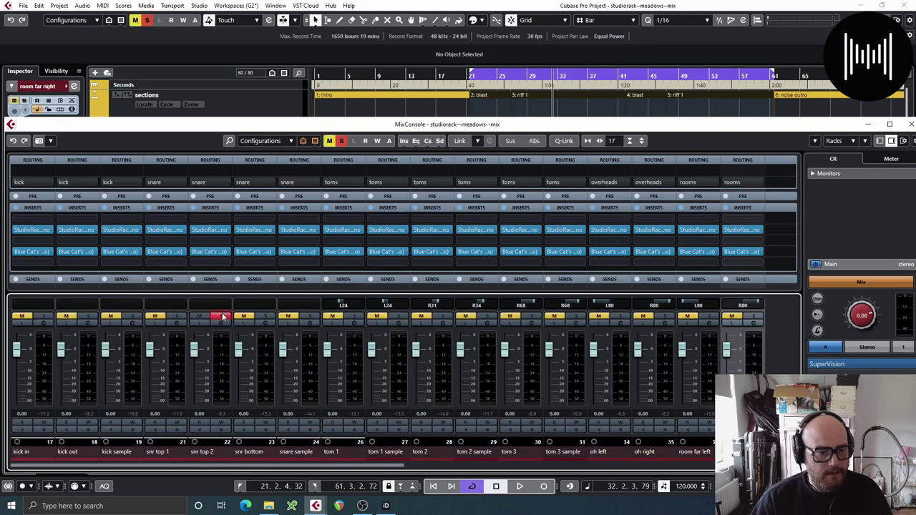
key("space")
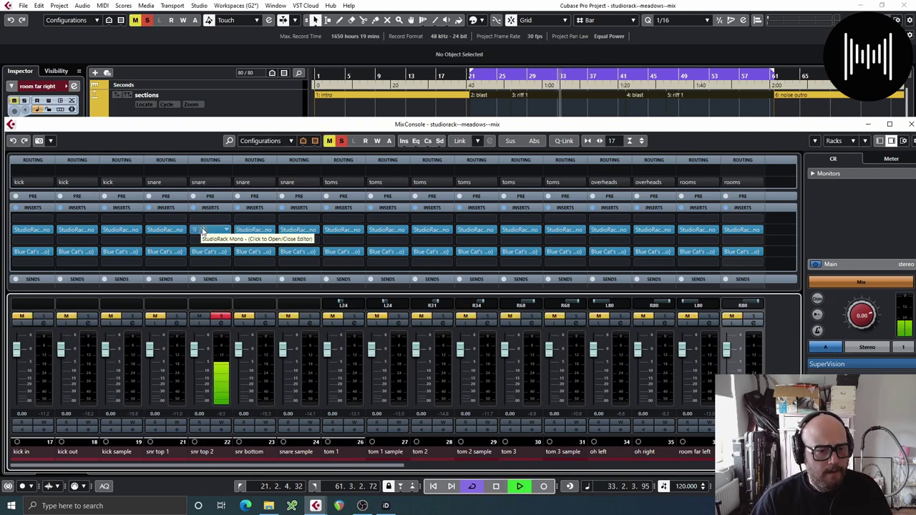
key("space")
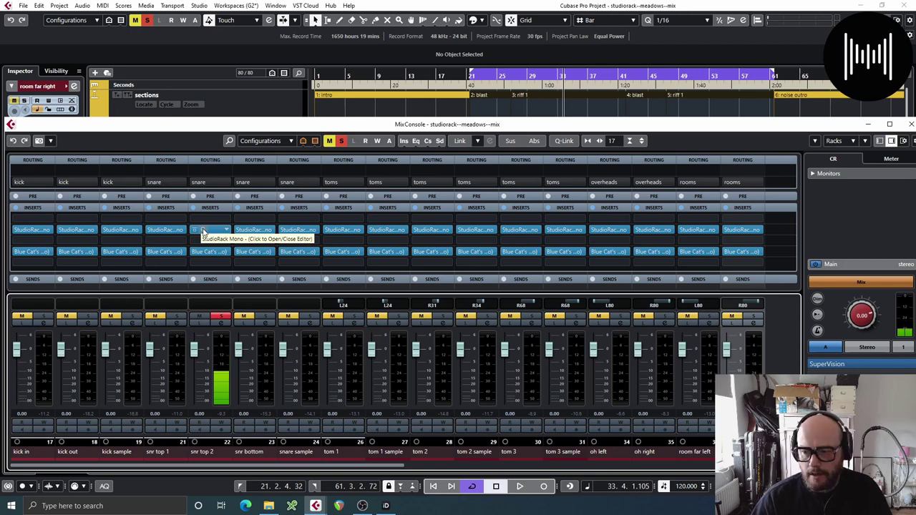
Step: Open StudioRack on the snr top 2 channel and add a MultiBand Split with four bands to its first slot
left_click(204, 232)
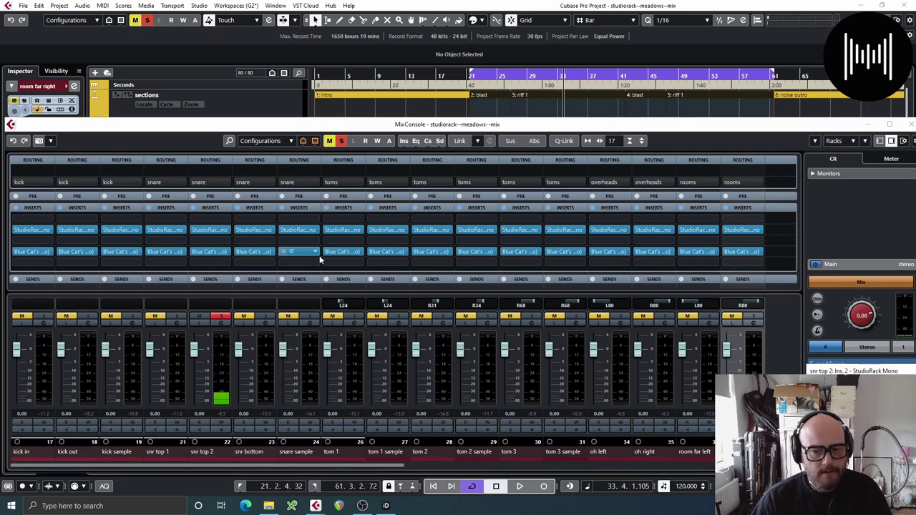
mouse_move(841, 370)
left_mouse_down()
mouse_move(369, 156)
mouse_move(279, 140)
left_mouse_up()
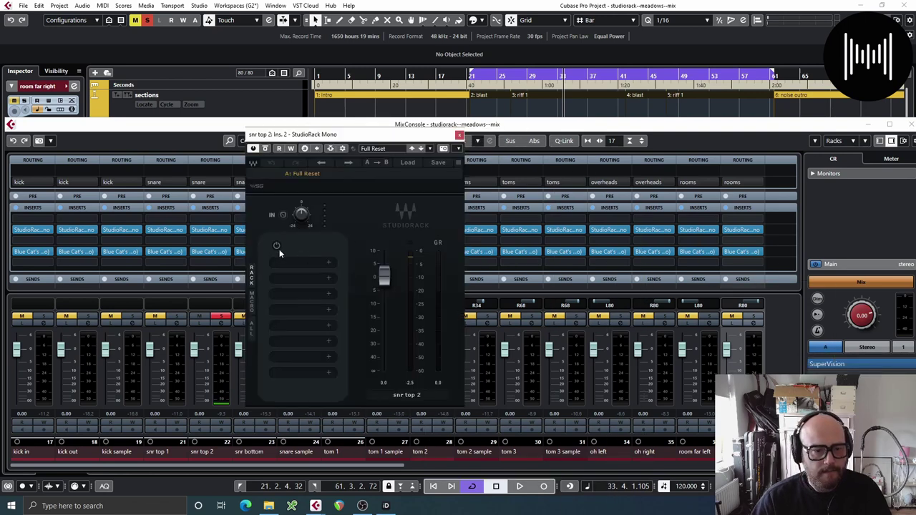
left_click(326, 264)
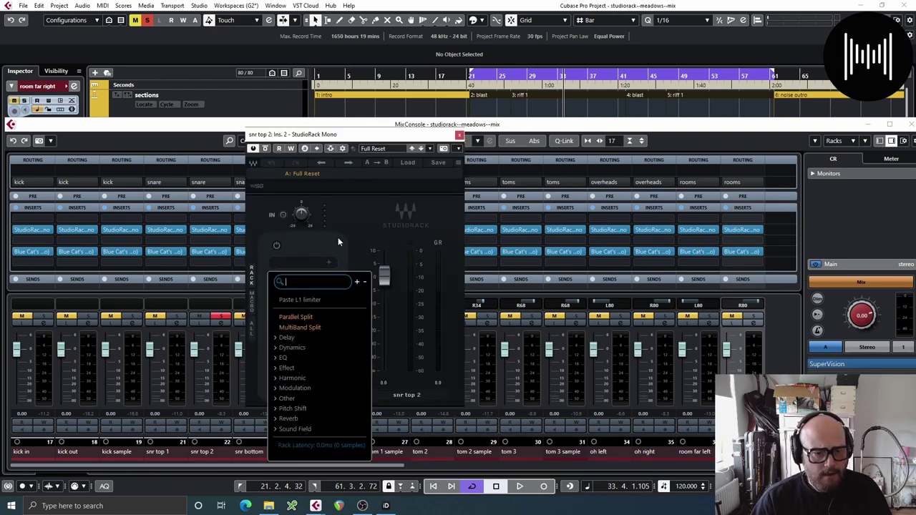
left_click(317, 328)
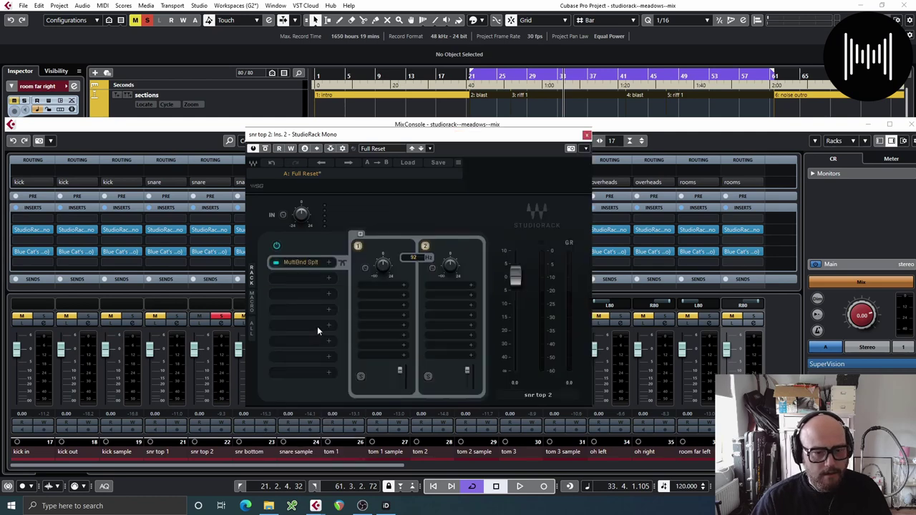
left_click(361, 235)
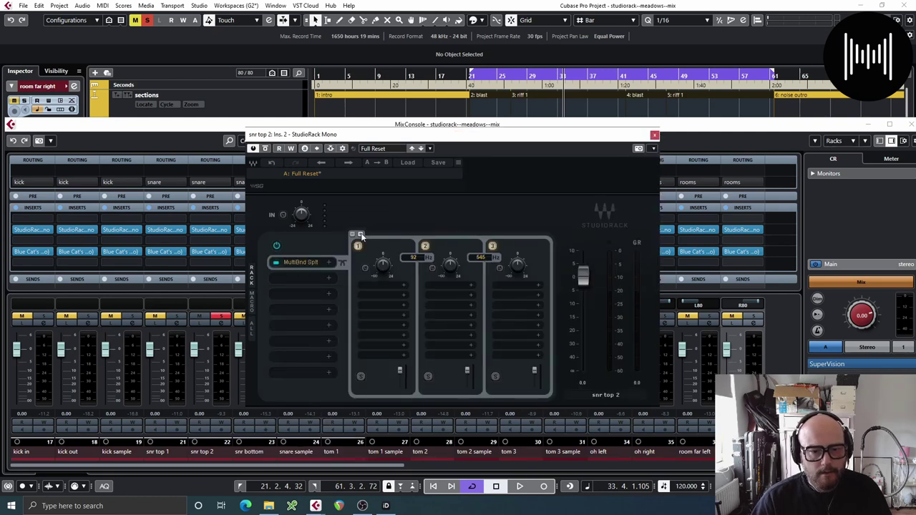
left_click(361, 235)
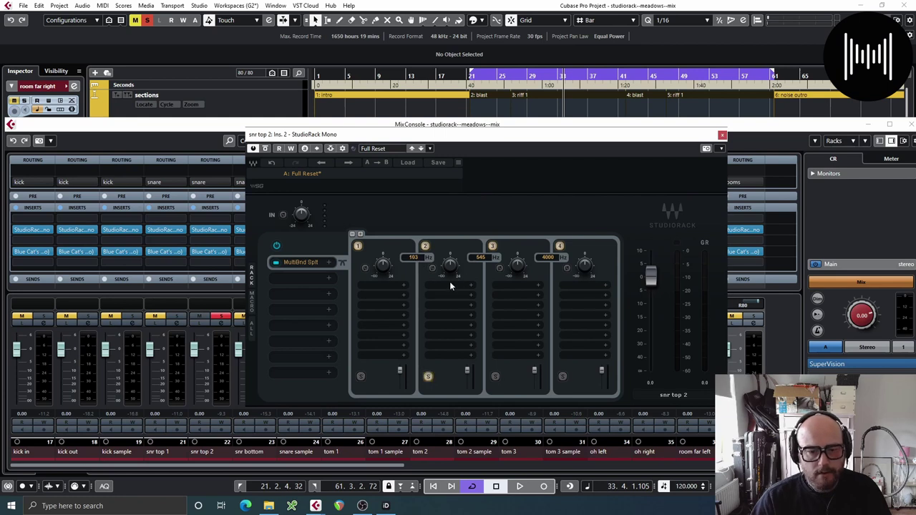
Step: Insert the C1 comp-sc compressor in the first slot of band 2 and check its controls
left_click(446, 284)
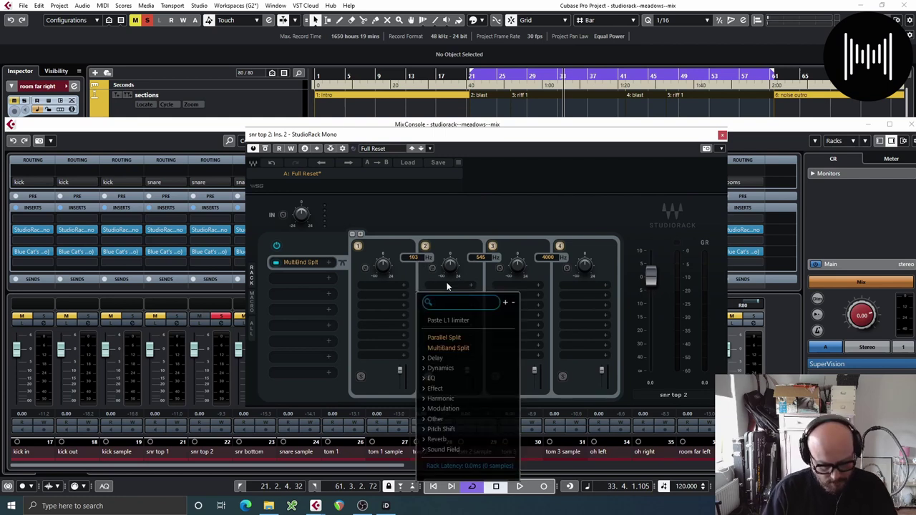
type("c1")
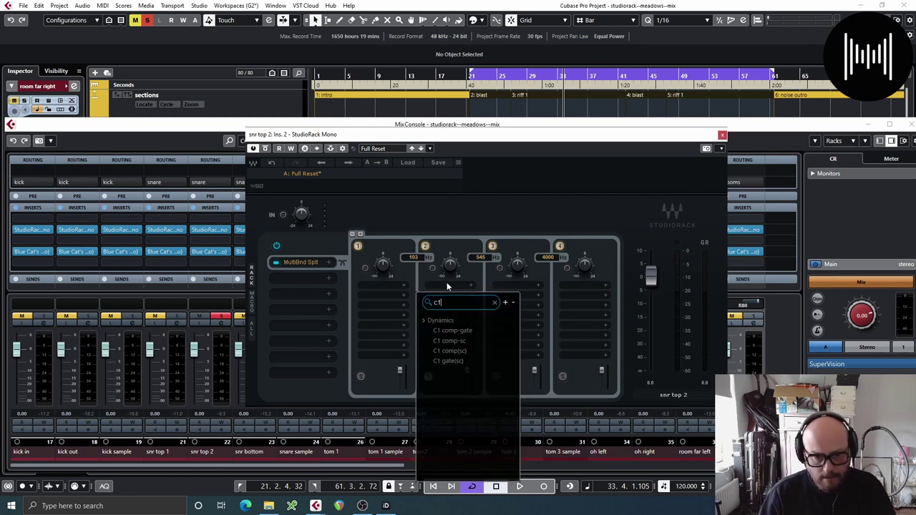
left_click(466, 342)
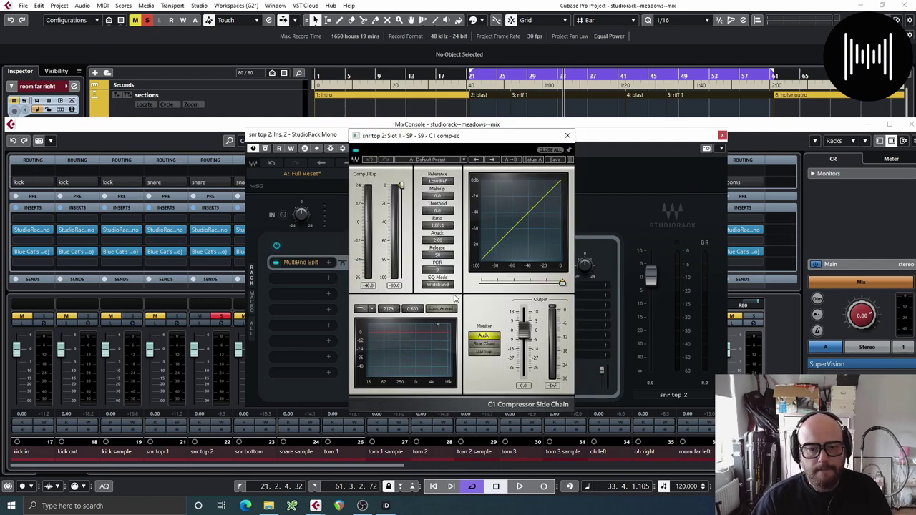
left_click(568, 136)
left_click(443, 287)
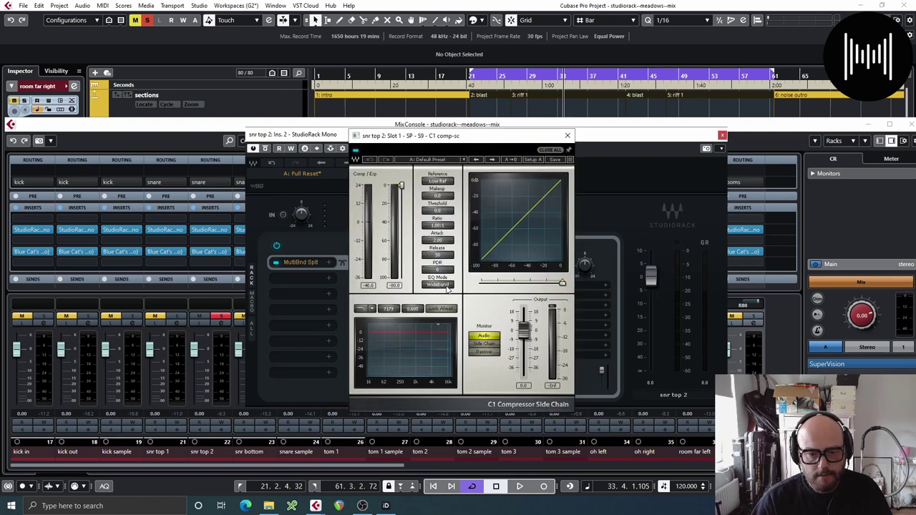
left_click(568, 135)
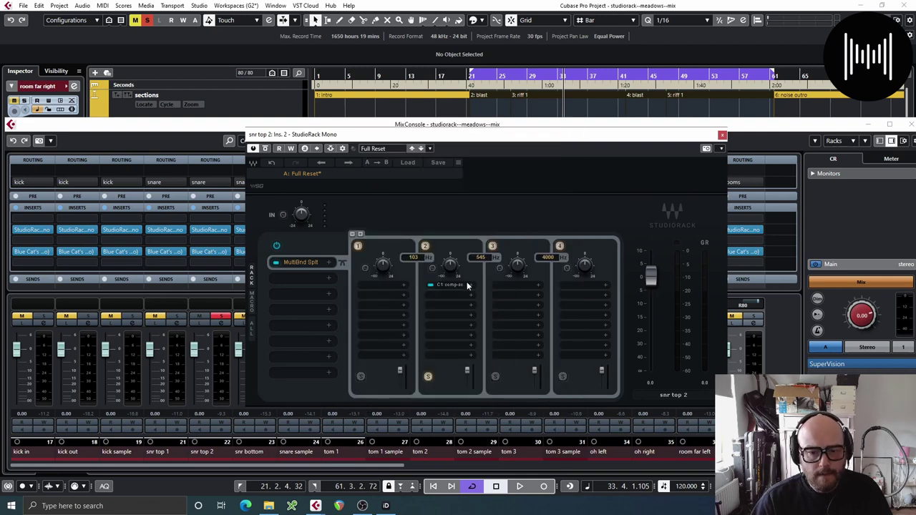
Step: Load C1 comp-sc again in band 2's first slot and close its editor
left_click(470, 285)
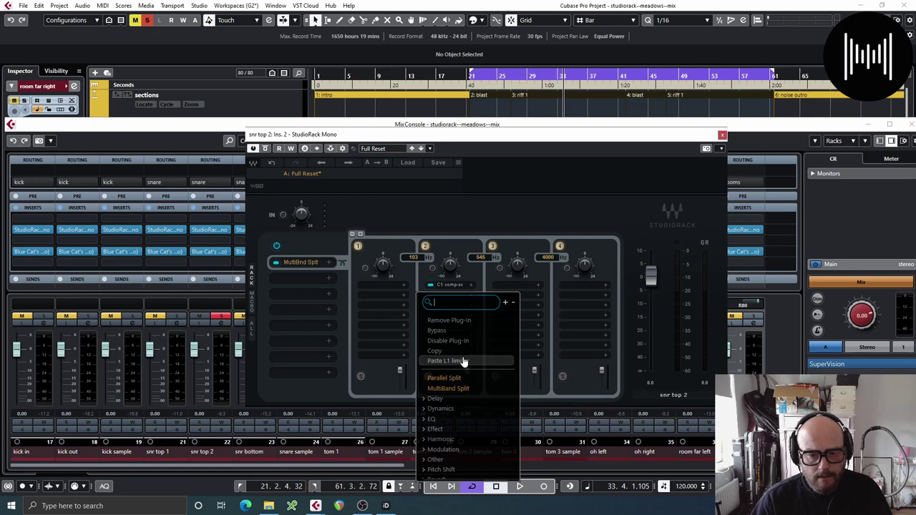
type("c1")
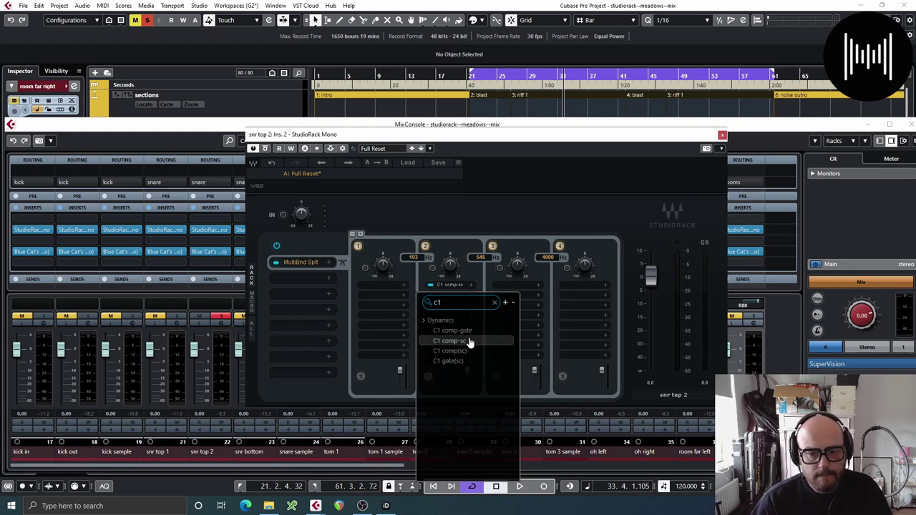
left_click(472, 341)
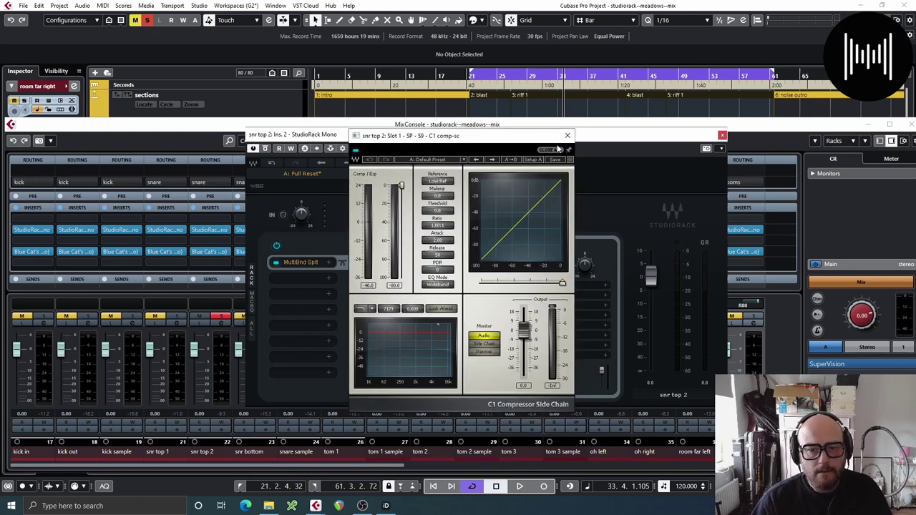
left_click(568, 135)
Step: Replace the compressor in band 2's first slot with C1 gate(sc)
left_click(471, 284)
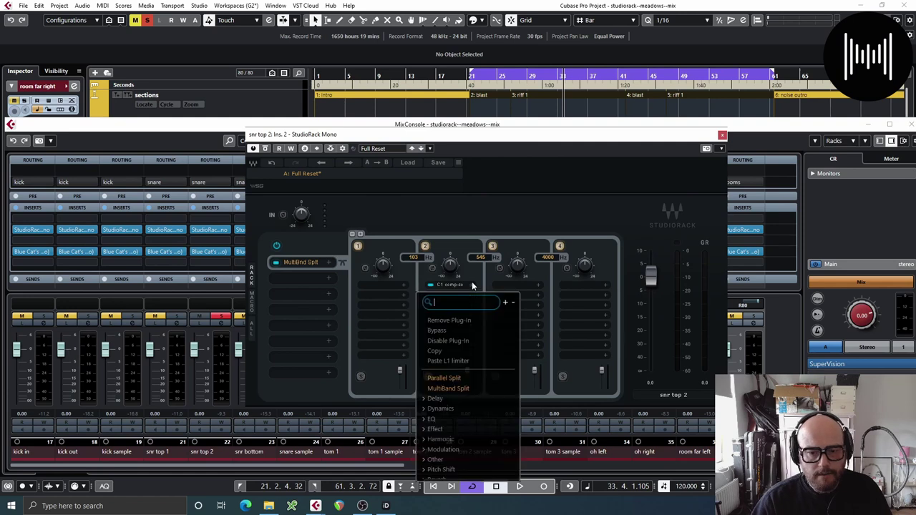
type("c1")
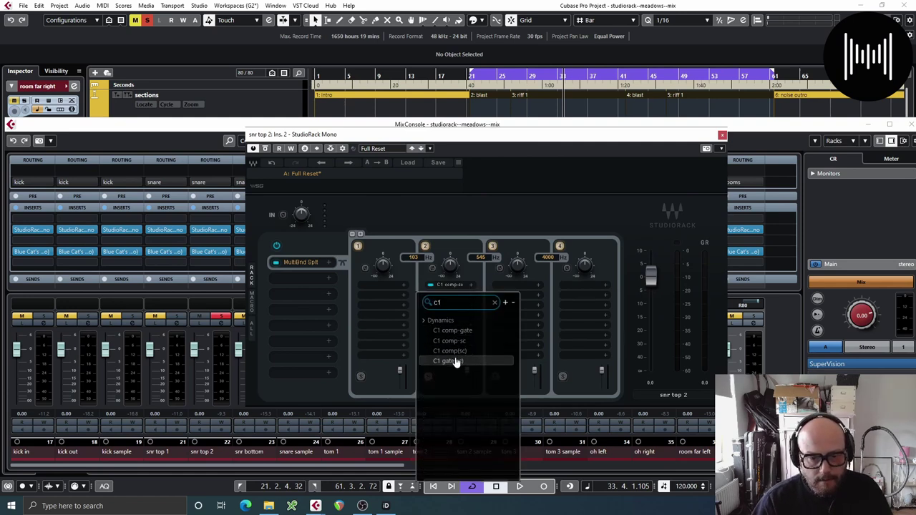
left_click(455, 360)
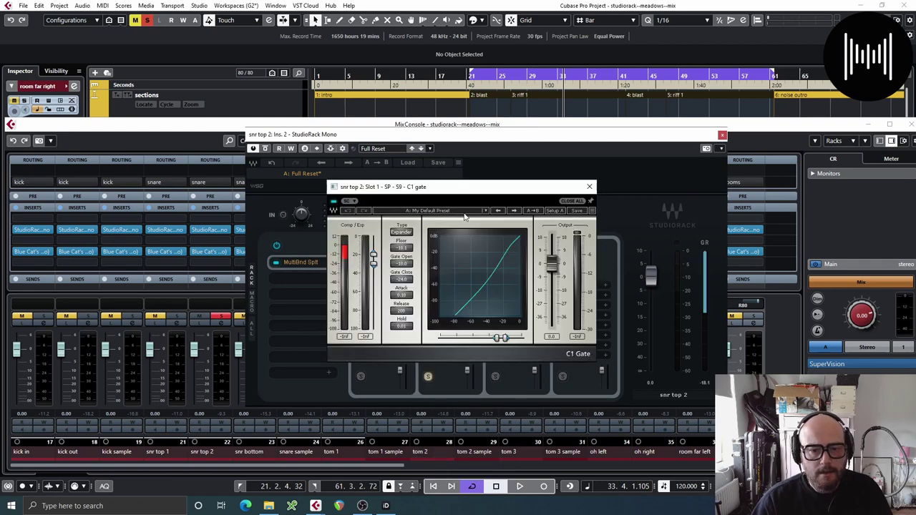
Step: Load the pa-expander user preset in the C1 gate and play back the soloed snare band
left_click(463, 212)
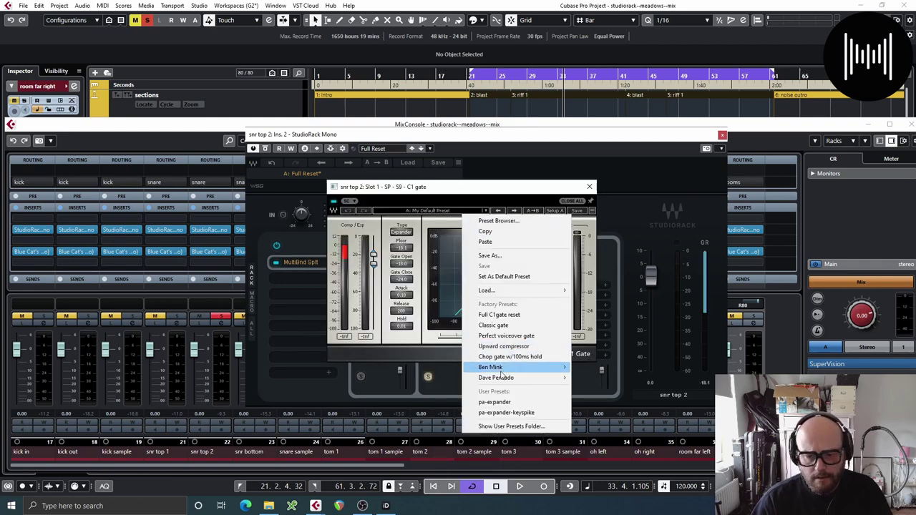
left_click(500, 403)
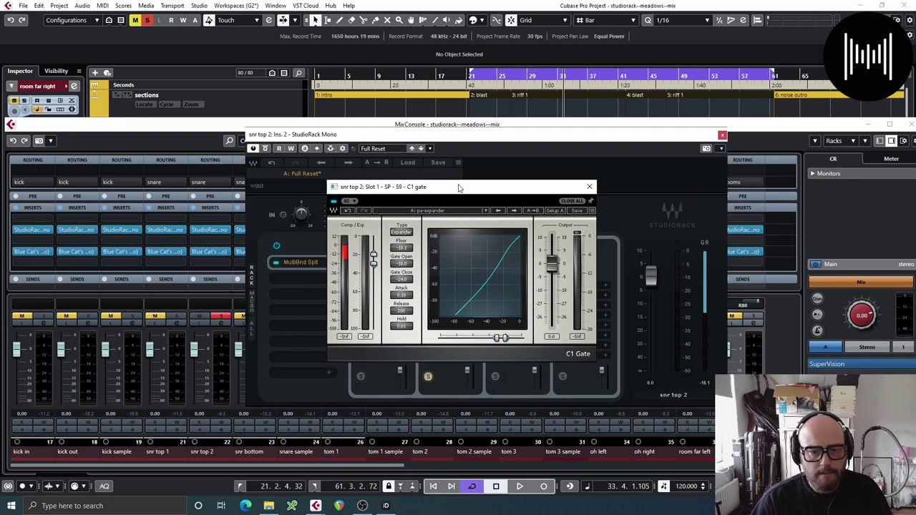
left_click_drag(455, 189, 444, 59)
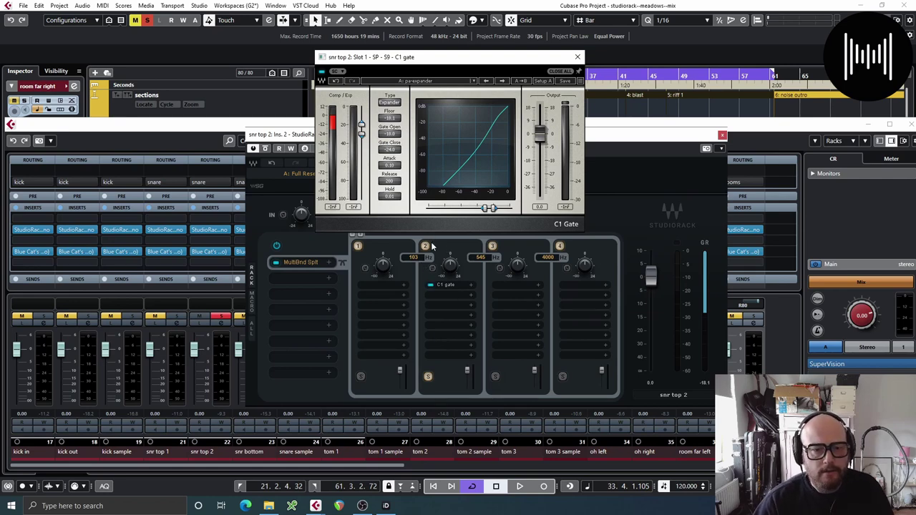
key("space")
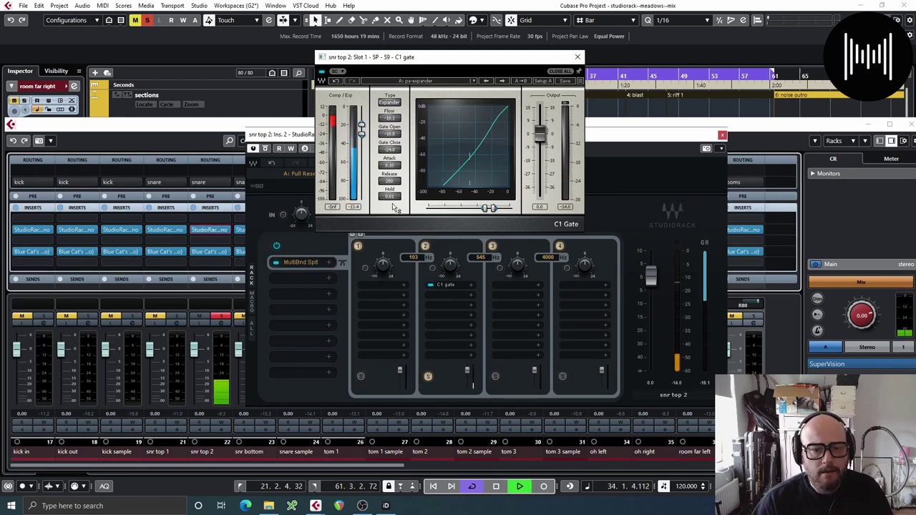
Step: Set the crossover between bands 1 and 2 to 200 Hz and band 2's gate to open at -14.7 and close at -24.4, then unsolo the band
left_click_drag(407, 259, 408, 229)
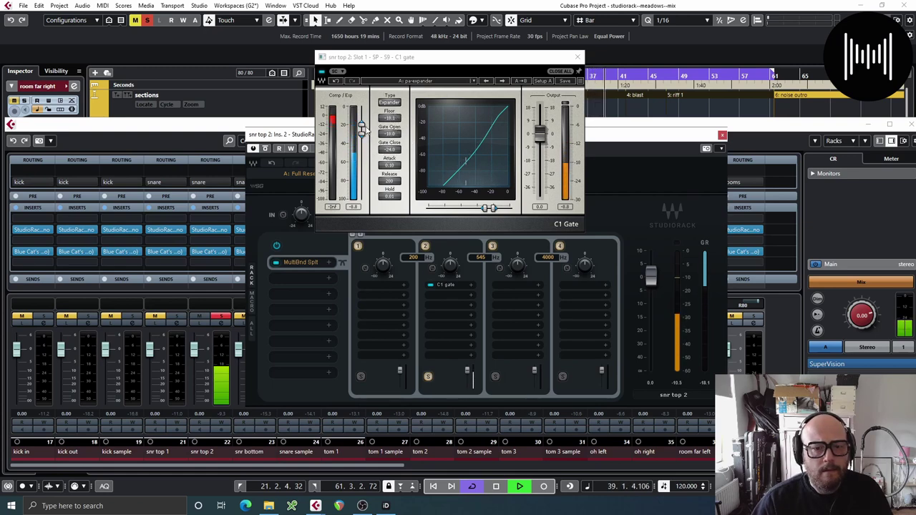
left_click_drag(361, 135, 361, 139)
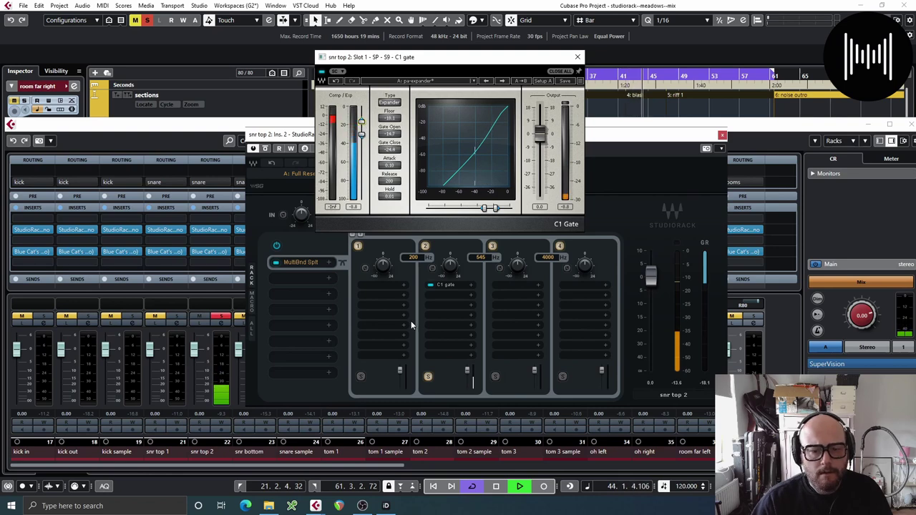
key("space")
left_click(430, 378)
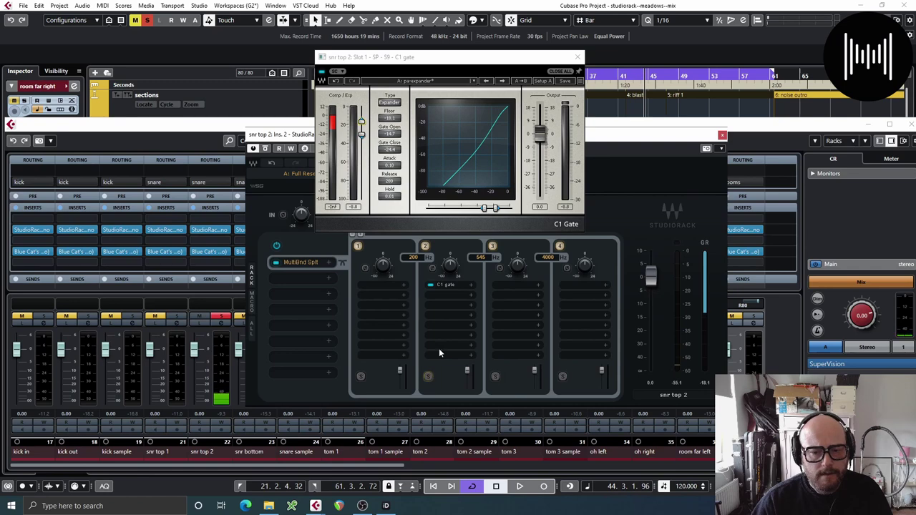
Step: Insert C1 gate(sc) in band 3's first slot and move its editor clear of the rack
left_click(513, 285)
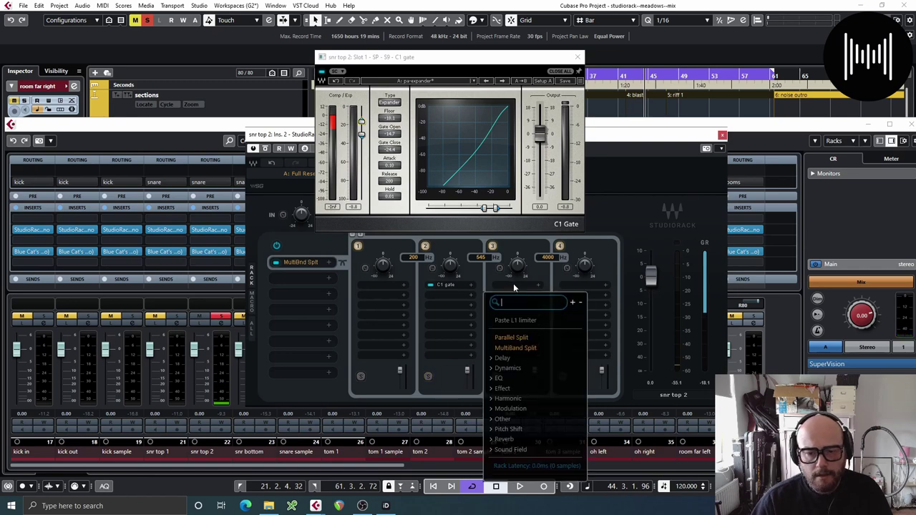
type("C1")
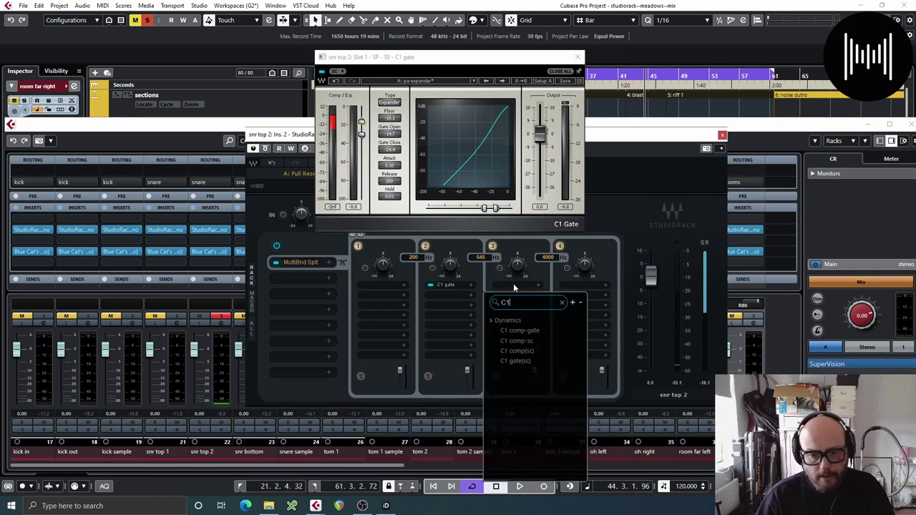
left_click(525, 363)
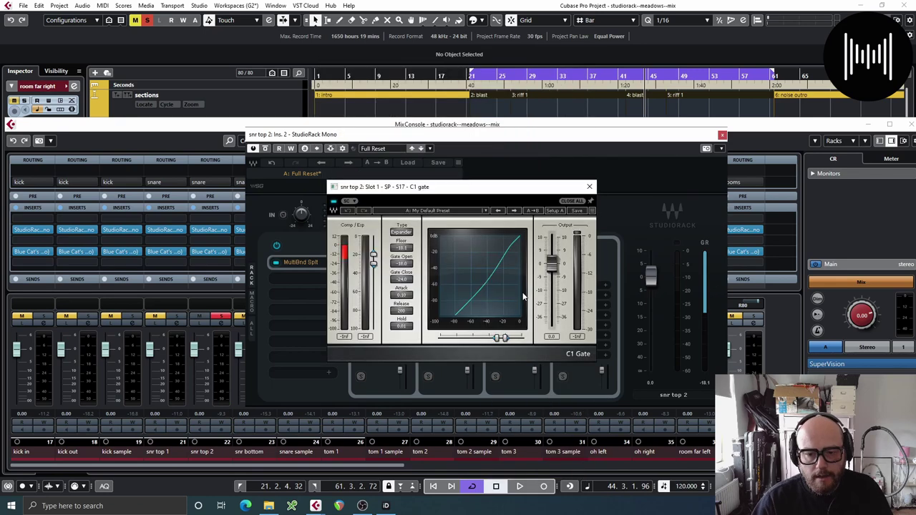
left_click_drag(475, 184, 715, 62)
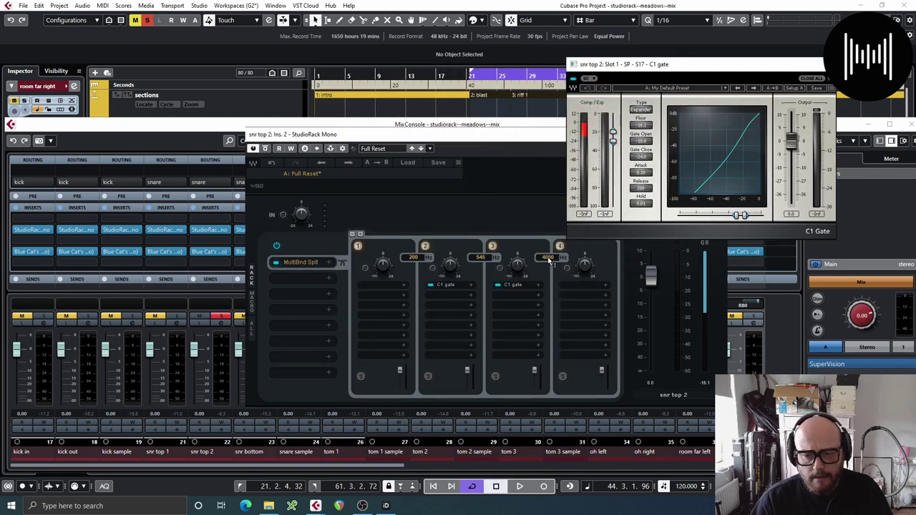
Step: Set the crossover between bands 3 and 4 to 3751 Hz while auditioning band 3 soloed
left_click_drag(548, 257, 548, 264)
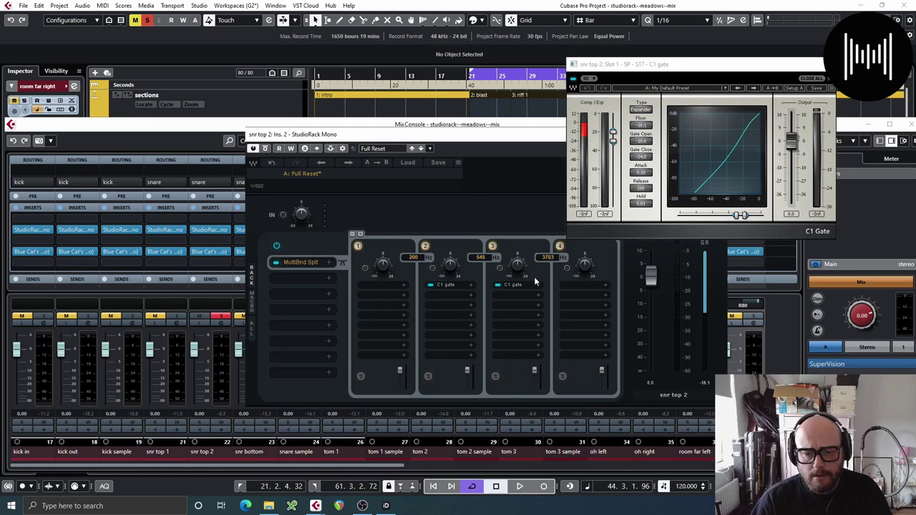
key("space")
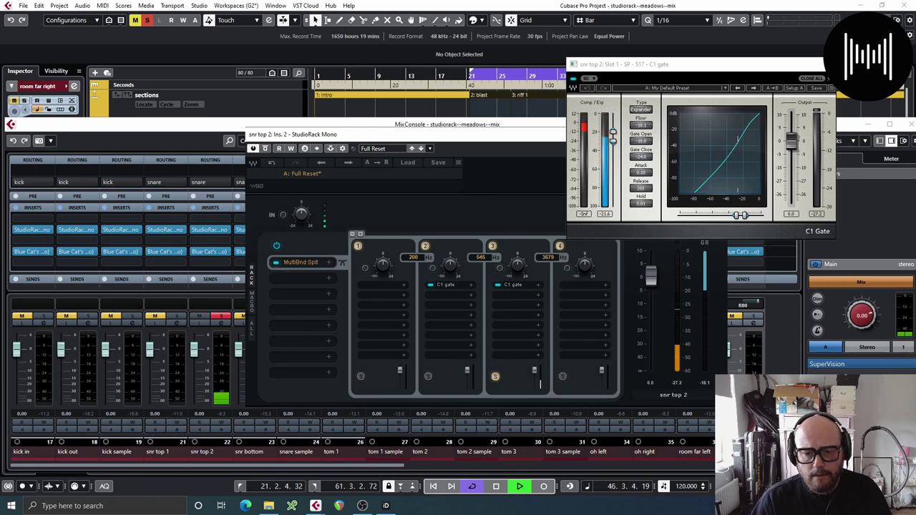
mouse_move(548, 257)
left_mouse_down()
mouse_move(548, 236)
mouse_move(547, 270)
mouse_move(548, 260)
left_mouse_up()
key("space")
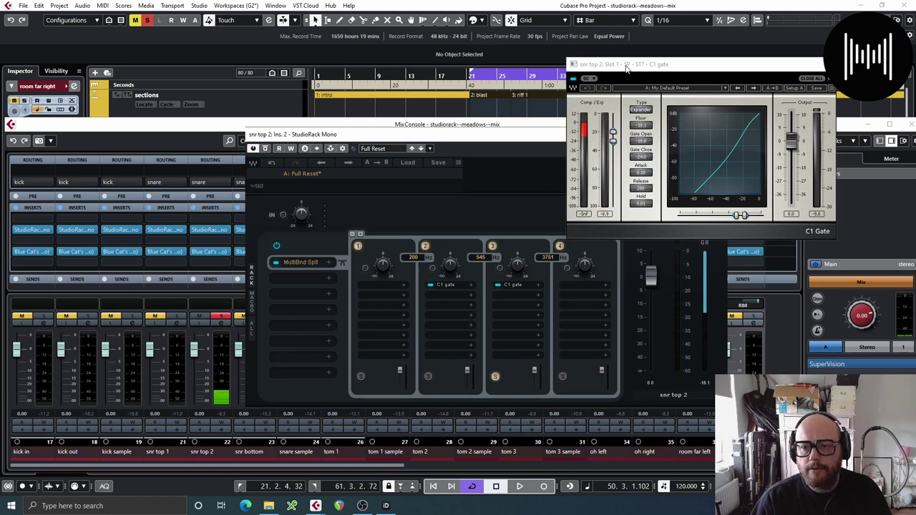
Step: Set the sidechain source of band 3's C1 gate to Rack 2 Output
left_click_drag(627, 67, 533, 57)
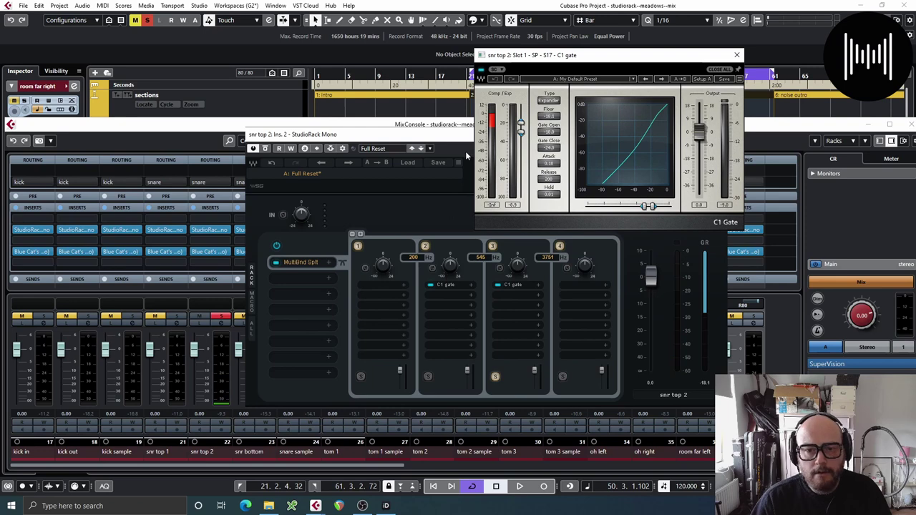
left_click(502, 70)
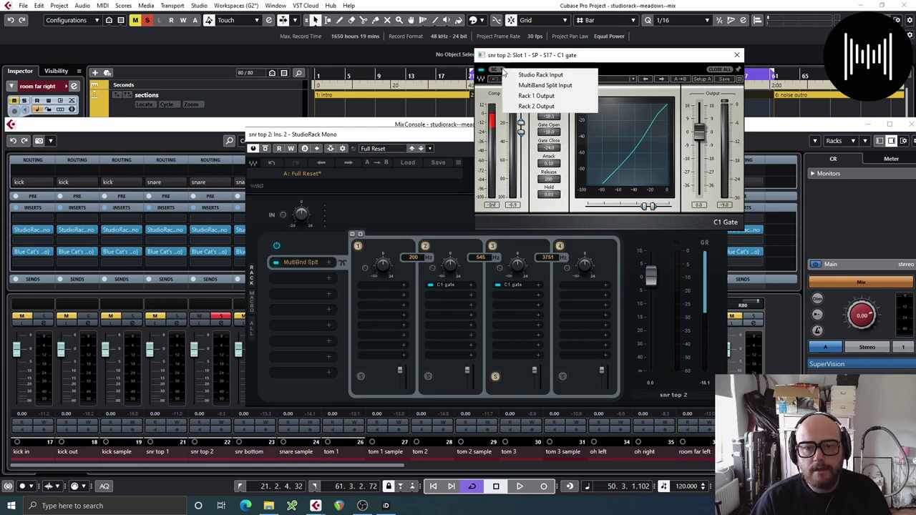
left_click(536, 106)
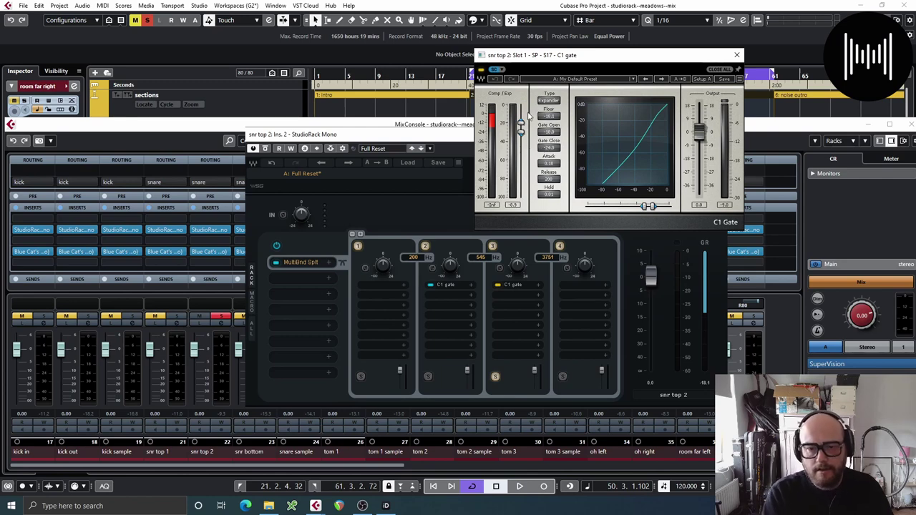
Step: Shorten the release of band 3's gate during playback and close its editor
key("space")
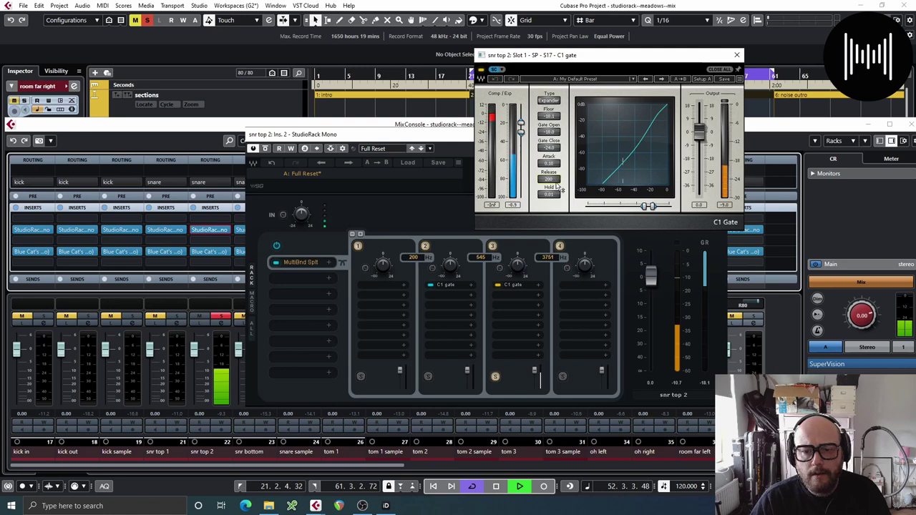
left_click_drag(557, 188, 557, 216)
left_click_drag(549, 182, 549, 179)
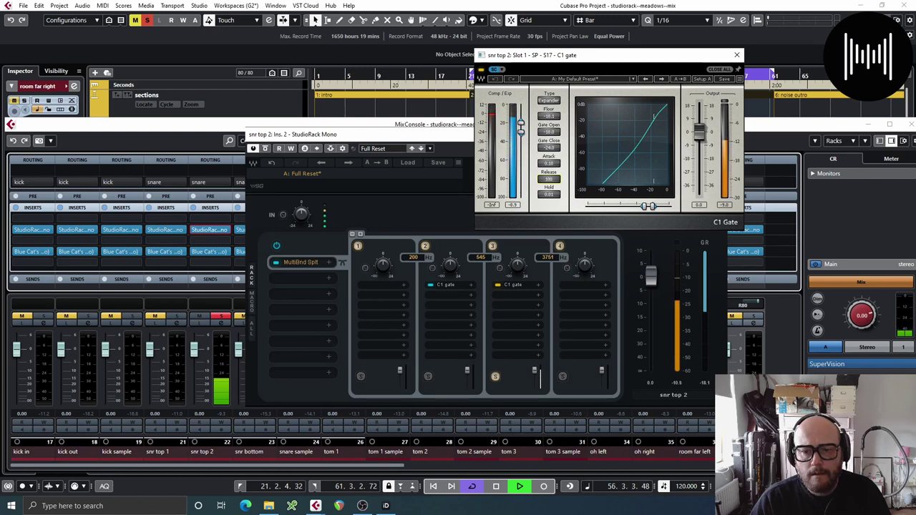
key("space")
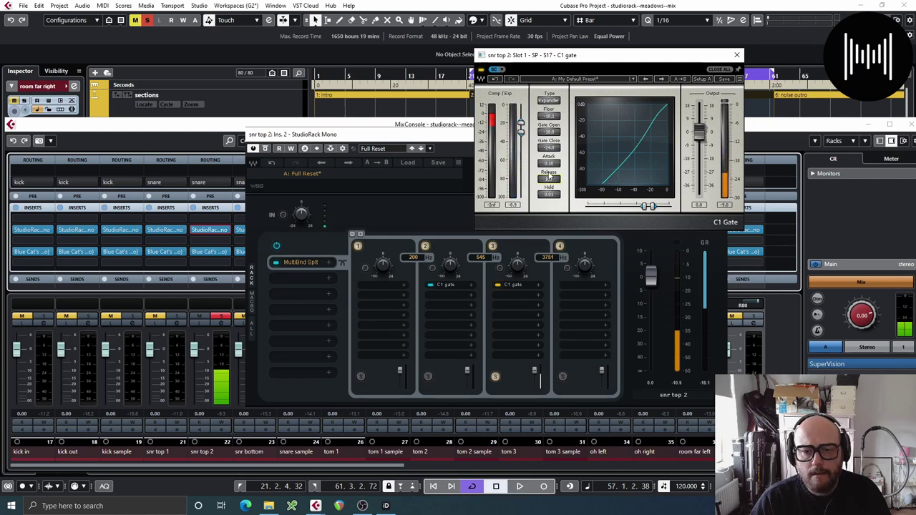
left_click(738, 55)
Step: Insert C1 gate(sc) in band 4's first slot and set its sidechain source to Rack 2 Output
left_click(582, 292)
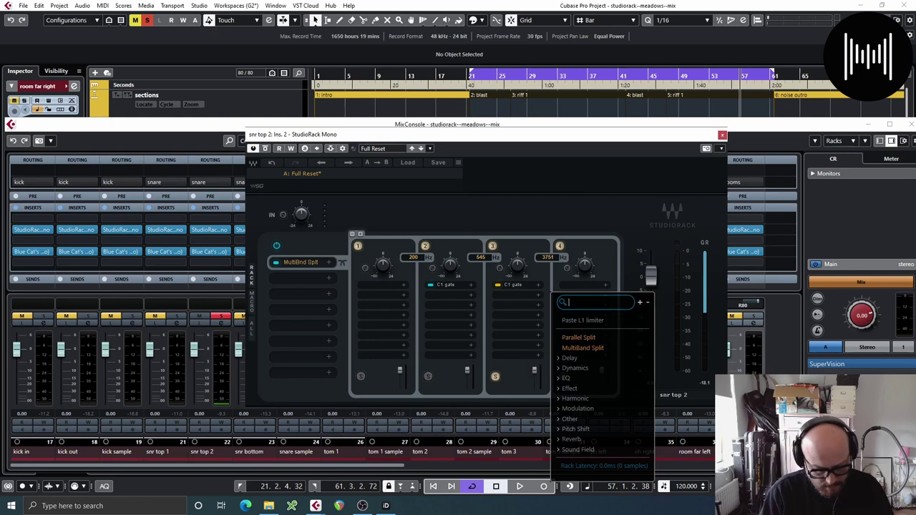
type("C1")
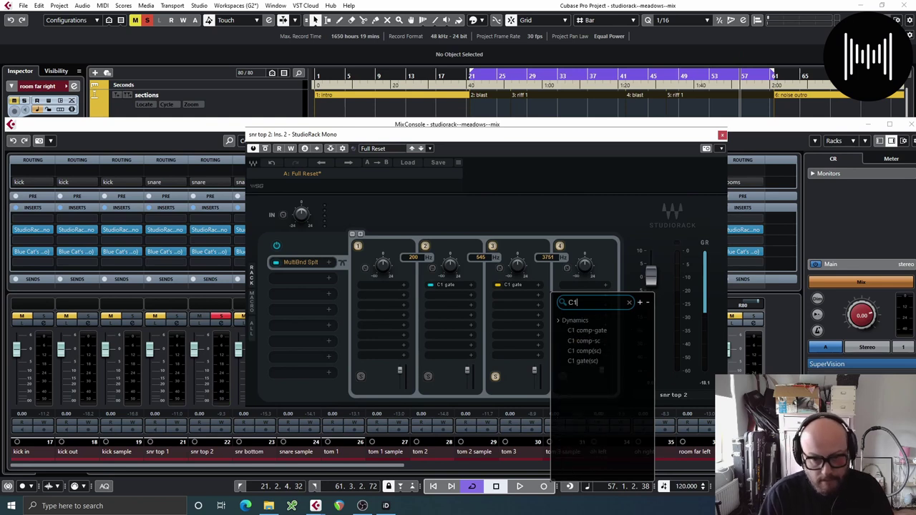
left_click(600, 363)
left_click(352, 202)
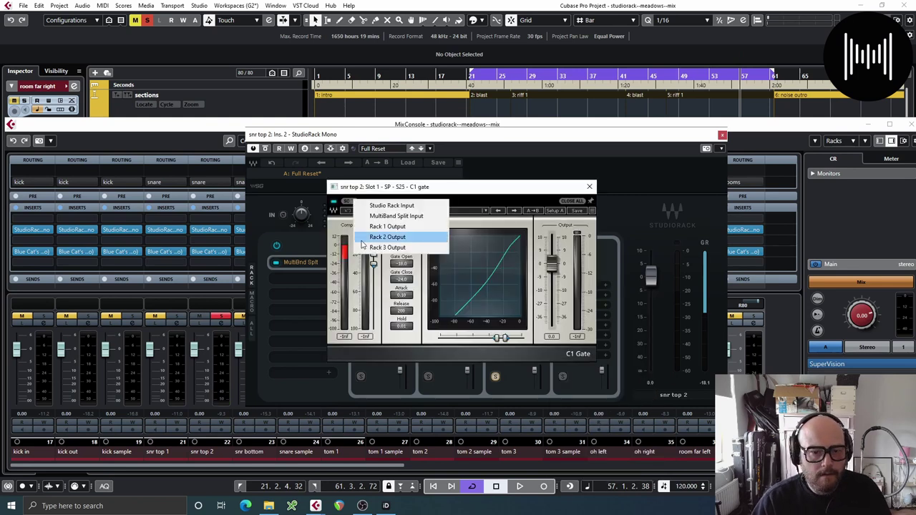
left_click(372, 238)
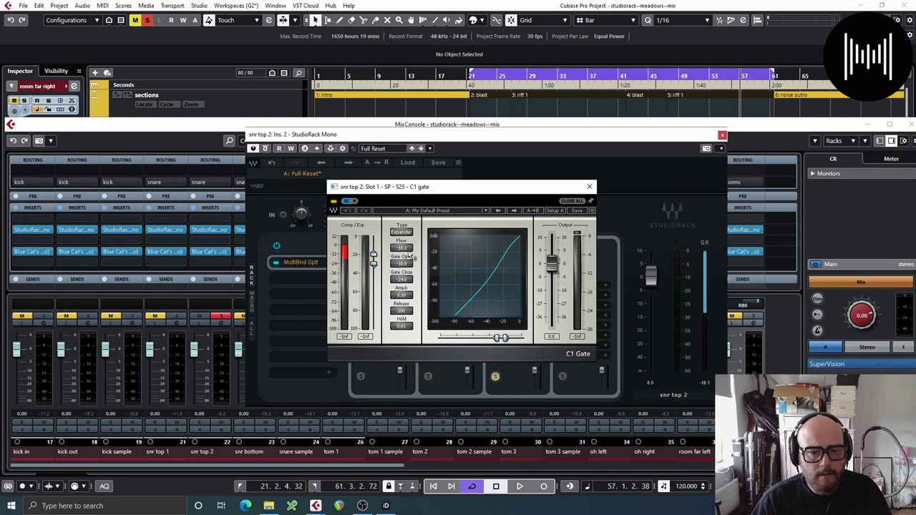
Step: Shorten the release of band 4's gate while playing the band soloed, then close its editor and unsolo the band
left_click(562, 378)
key("space")
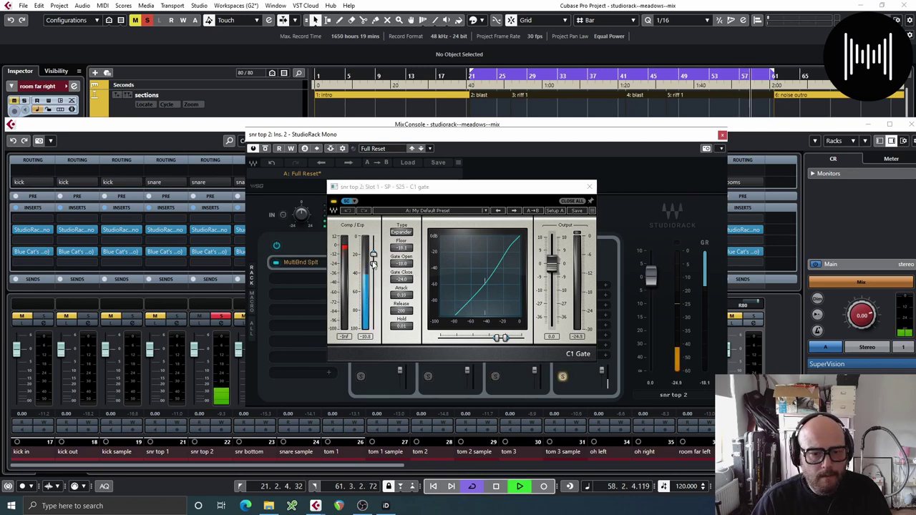
left_click_drag(399, 312, 407, 374)
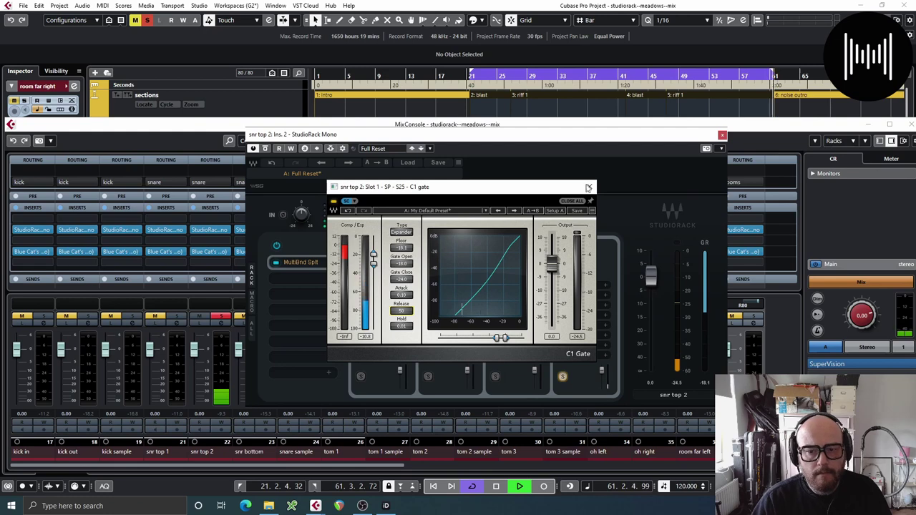
left_click(589, 187)
left_click(561, 377)
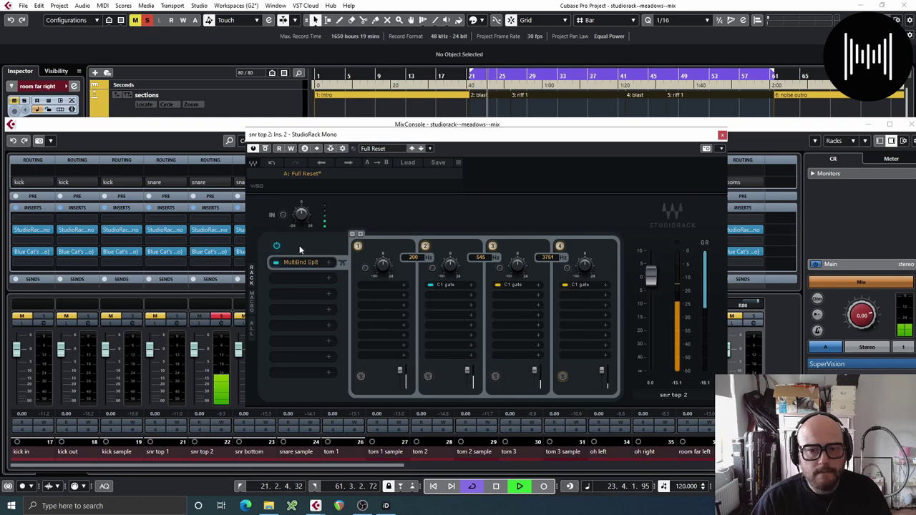
Step: Set the playback loop to the first riff 1 section (marker 3) and play it
key("space")
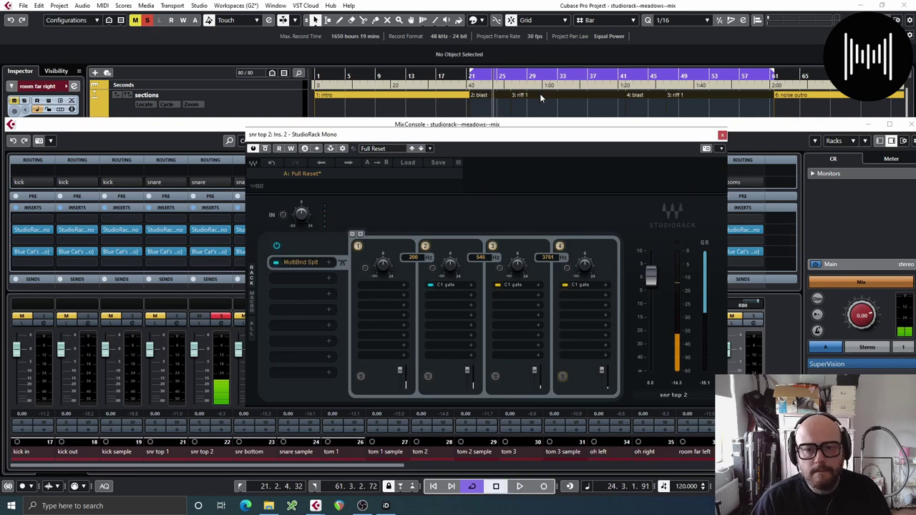
left_click(540, 93)
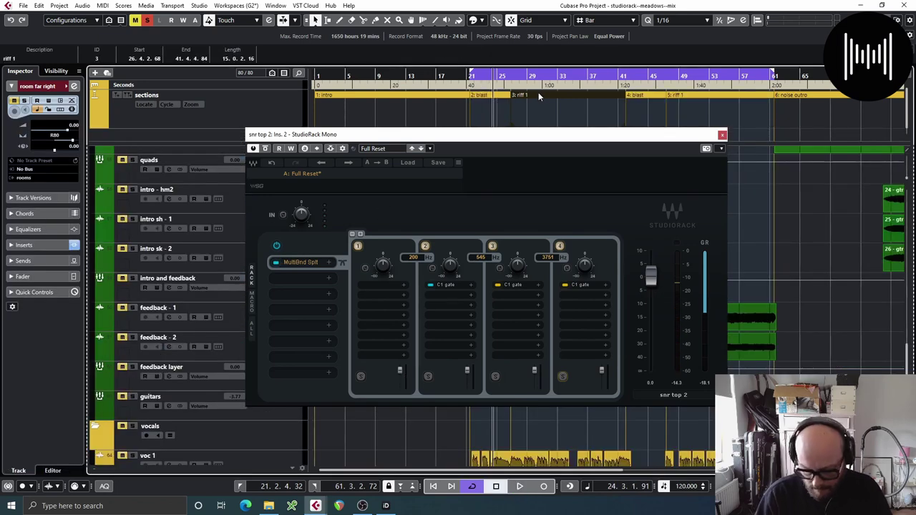
key("p")
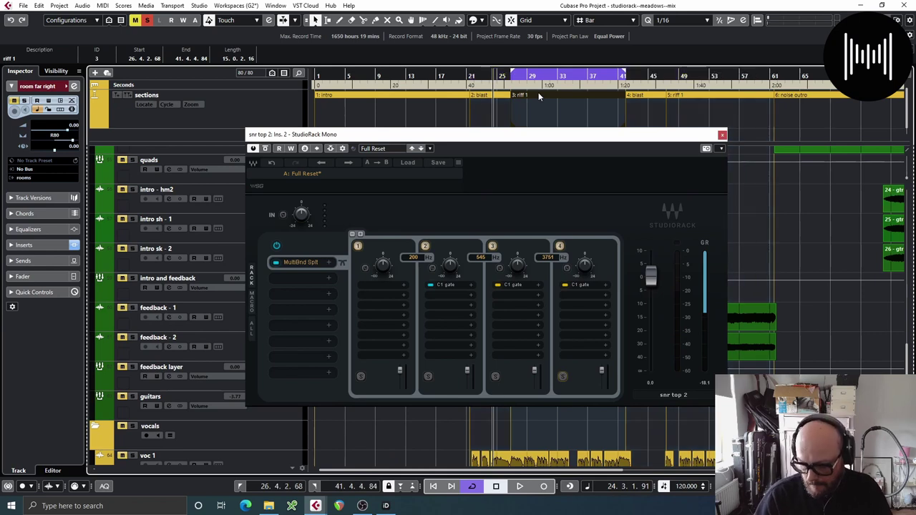
key("space")
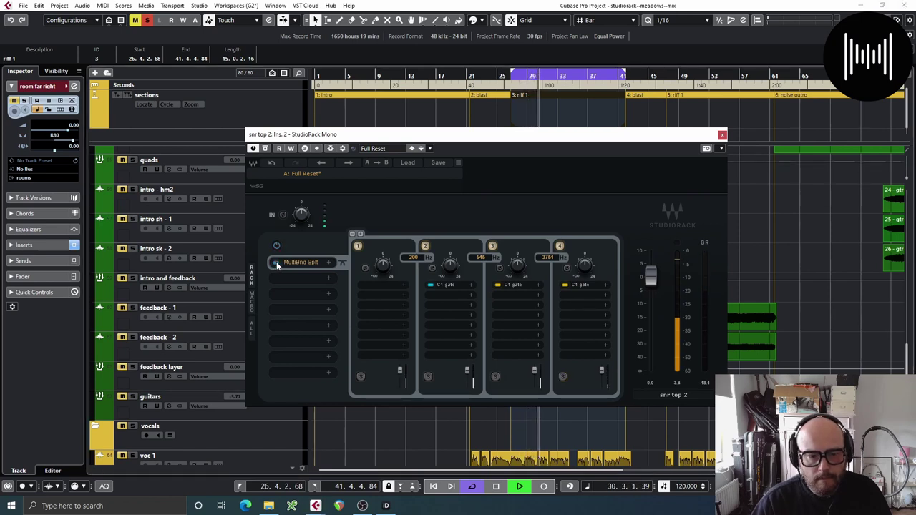
Step: Compare the snare with the MultiBand Split bypassed and enabled during playback, leaving it enabled
left_click(276, 263)
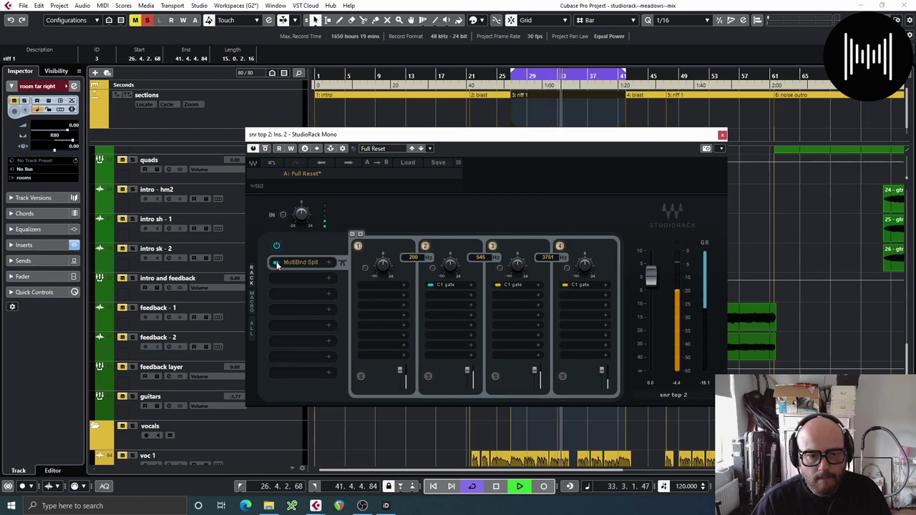
left_click(277, 264)
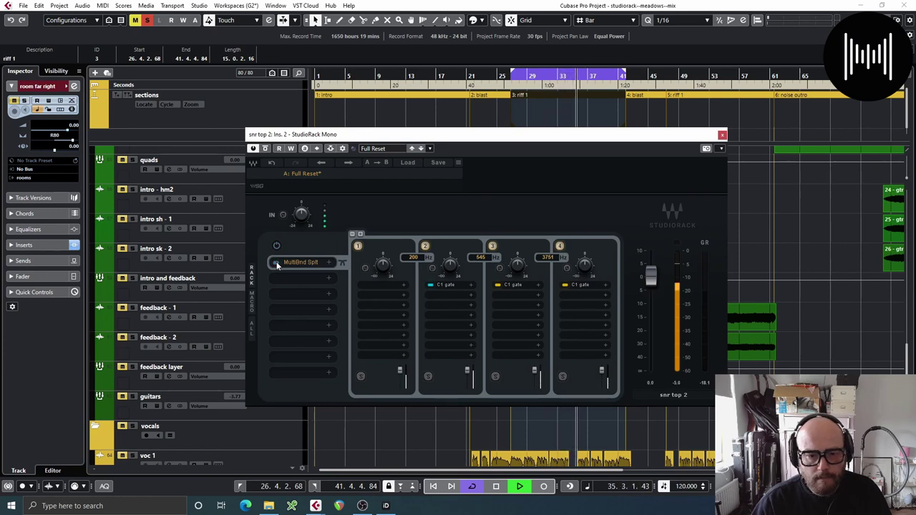
left_click(277, 264)
key("space")
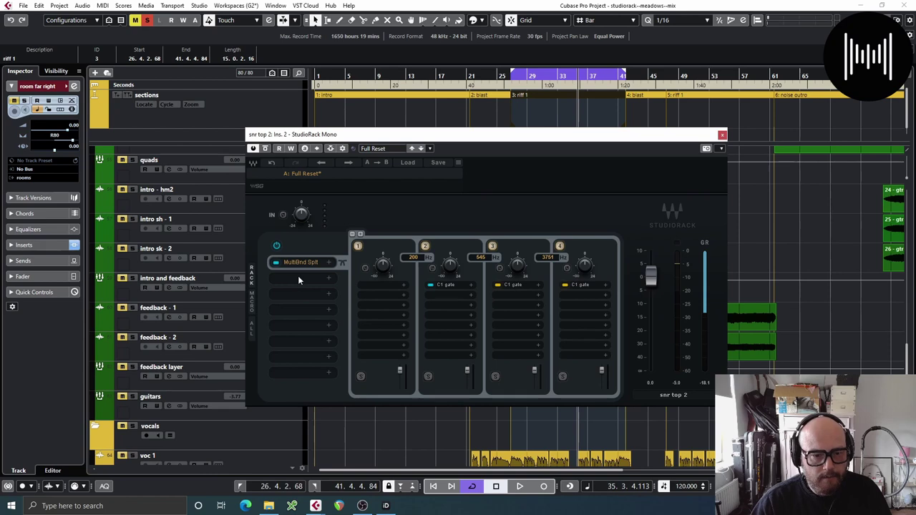
Step: Add a Parallel Split in the rack's second slot with its second path phase-inverted, and audition the result
left_click(299, 278)
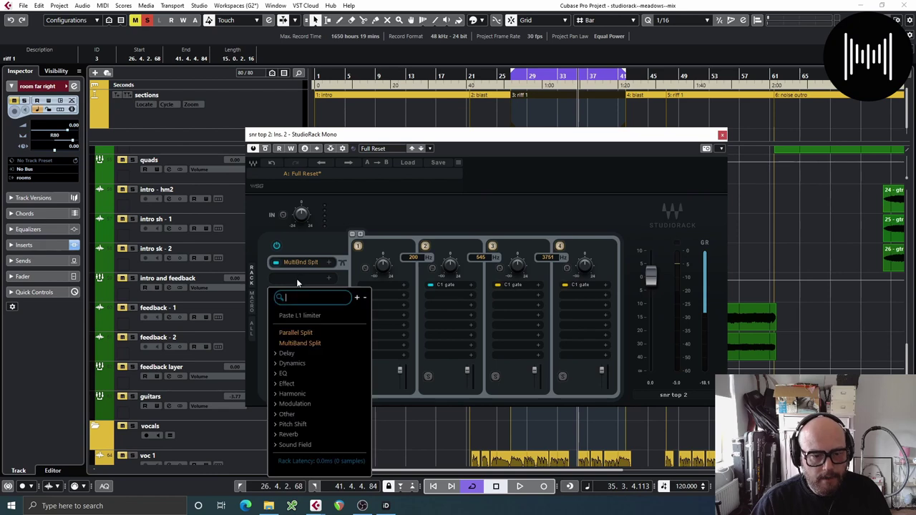
left_click(329, 334)
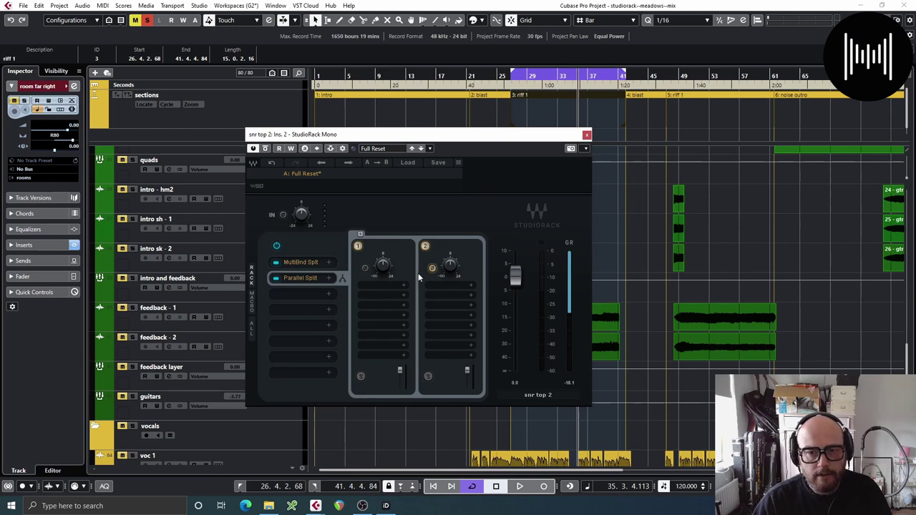
key("space")
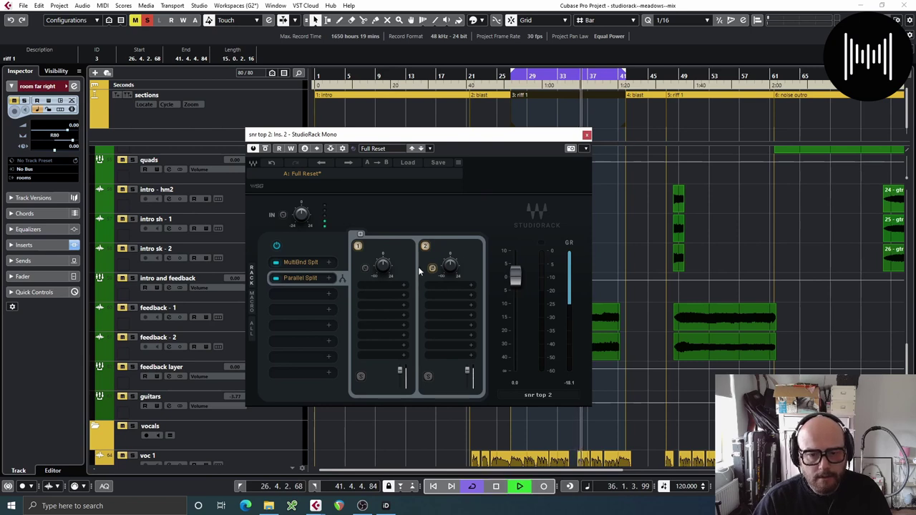
key("space")
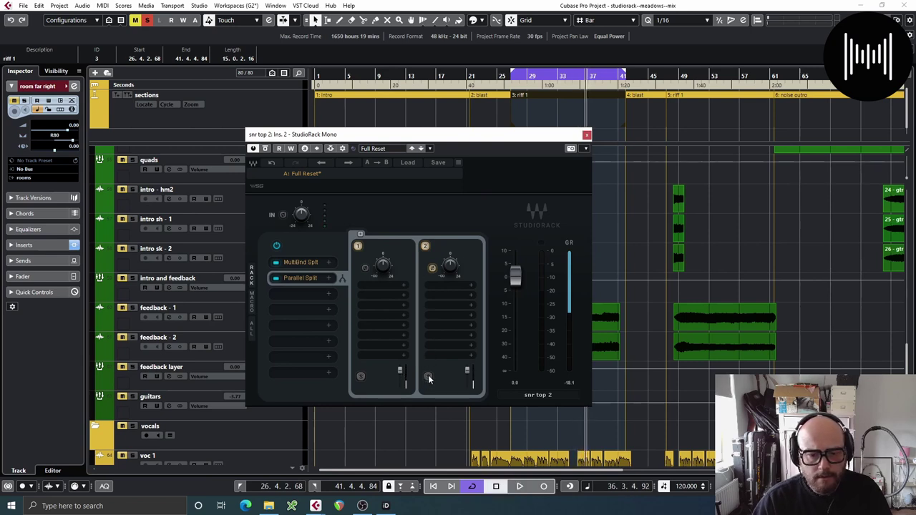
Step: Insert C1 comp-sc in the second parallel path and set its sidechain filter to Band Pass
left_click(442, 287)
type("C1")
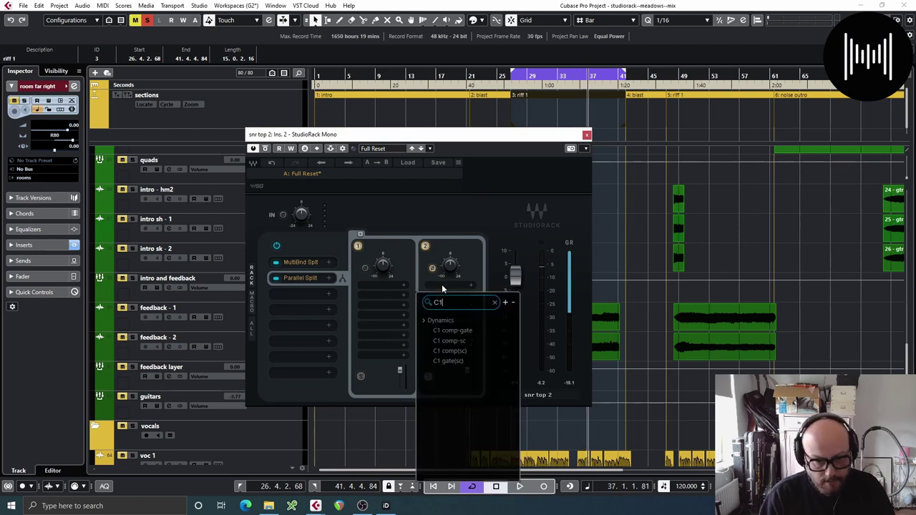
left_click(475, 339)
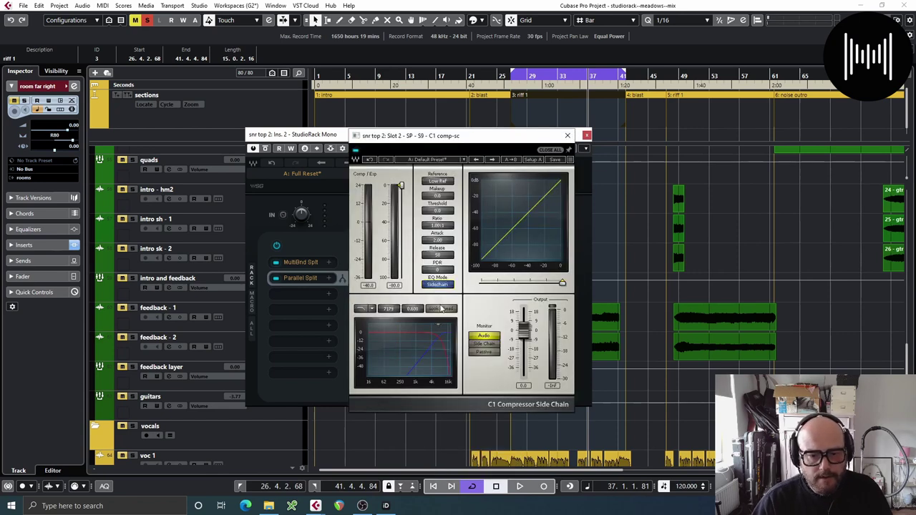
left_click(370, 310)
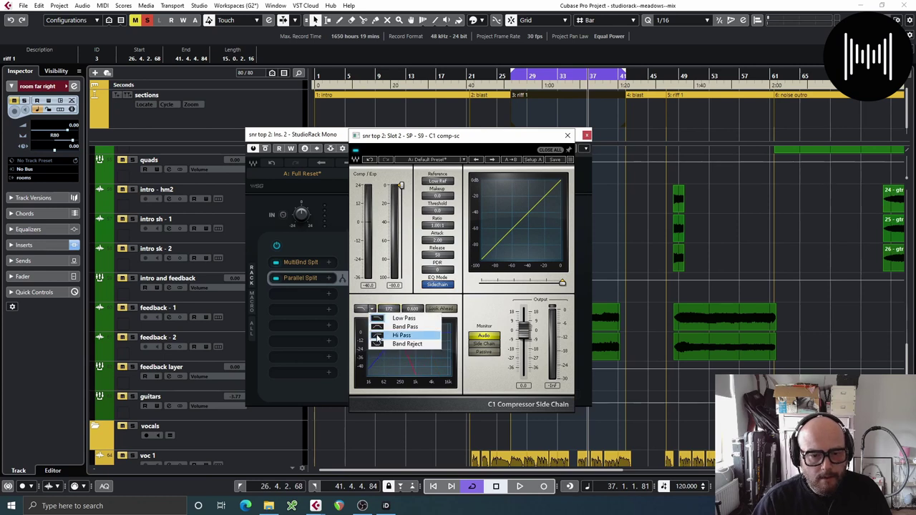
left_click(401, 326)
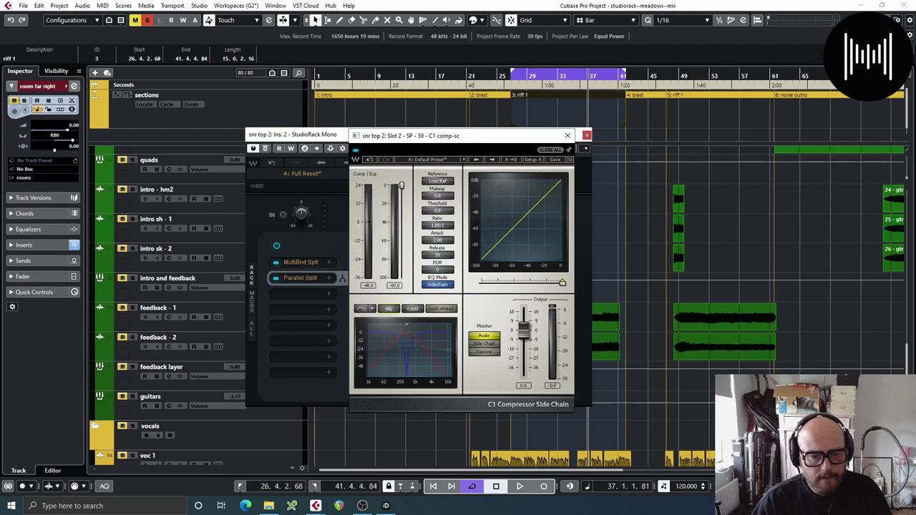
Step: Monitor the compressor's sidechain with the filter around 391 Hz, setting threshold to about -50, attack to 0.01 and release to about 466
left_click(489, 344)
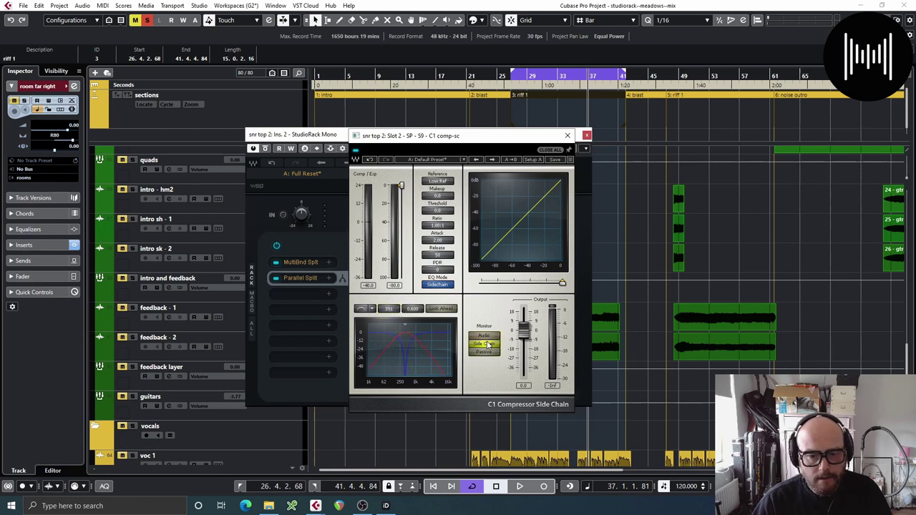
key("space")
key("space")
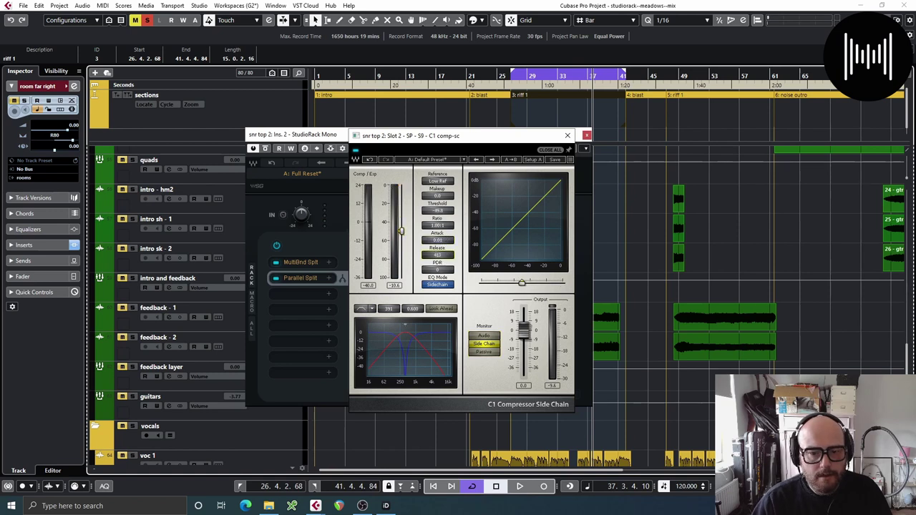
key("space")
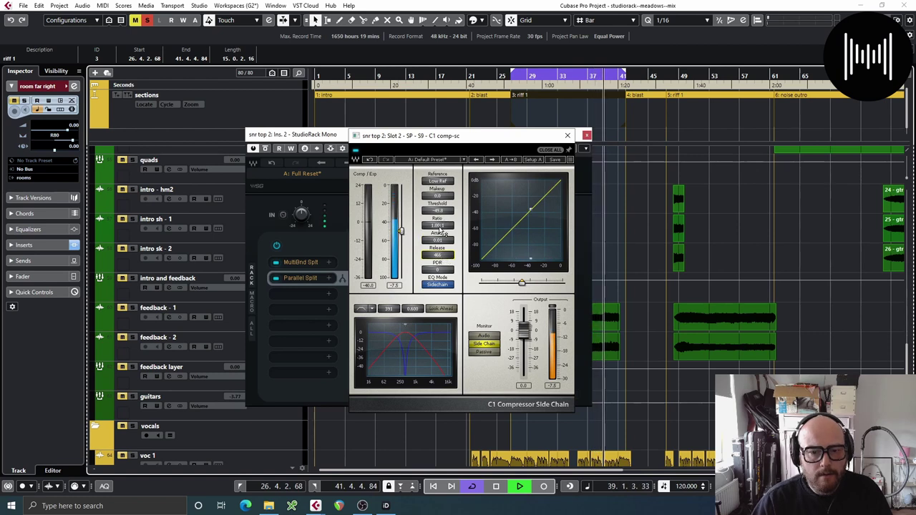
Step: Set the C1 compressor's ratio to 40:1
left_click(440, 227)
type("40")
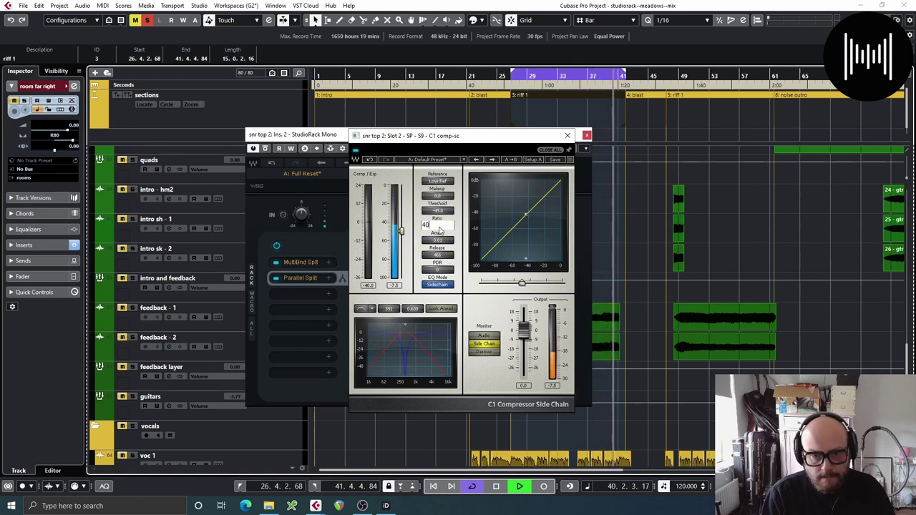
key("Return")
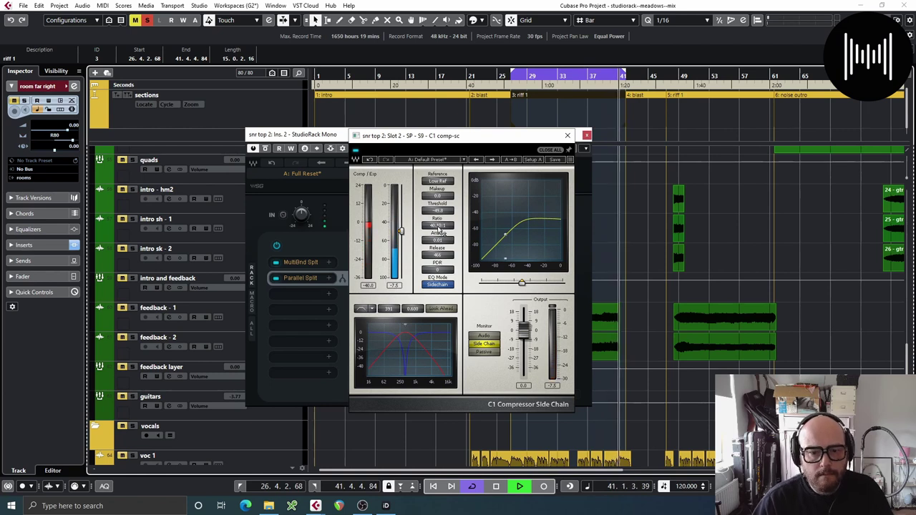
Step: Return the compressor's monitoring to Audio and raise the threshold to about -40 during playback, then close its editor
left_click(480, 336)
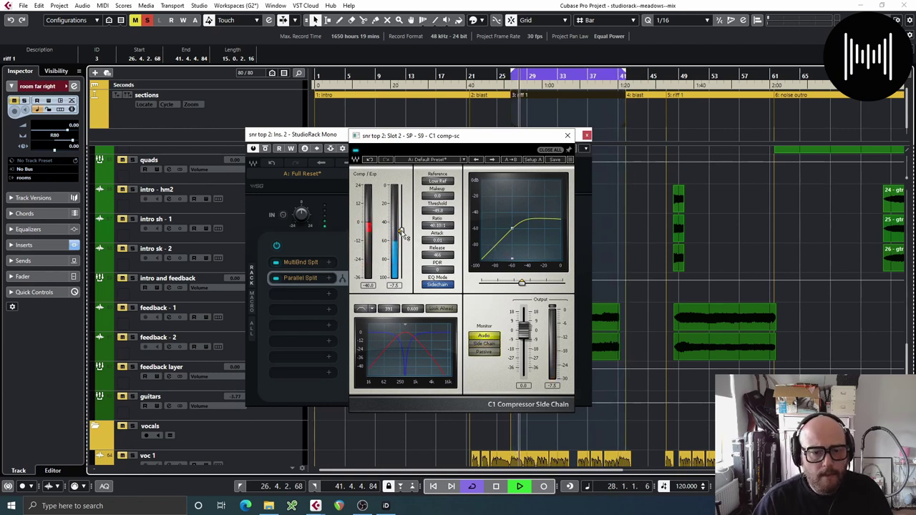
left_click_drag(403, 233, 401, 217)
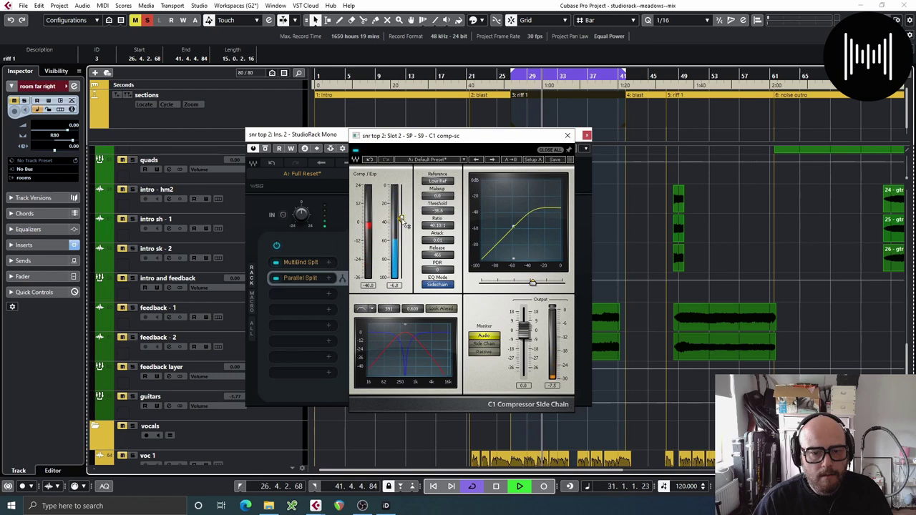
key("space")
left_click(567, 135)
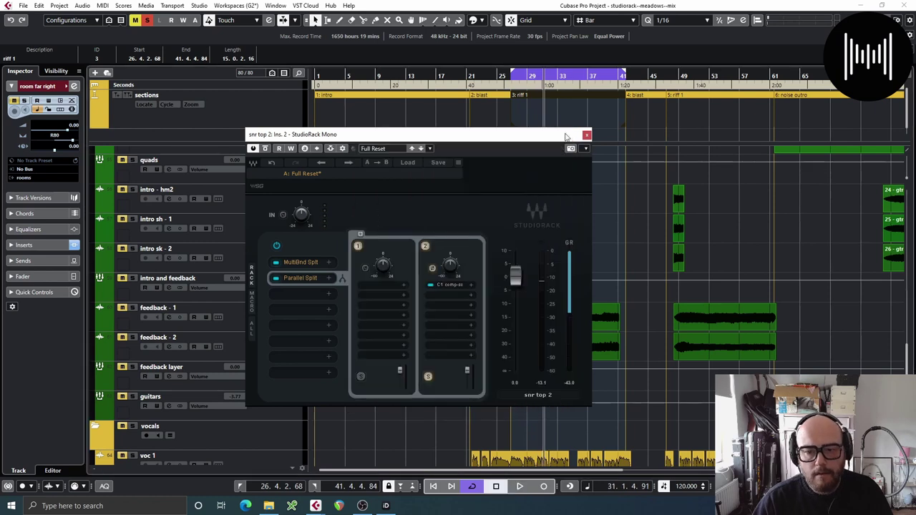
Step: Insert a Q1 equalizer after the compressor in the second path and make its band a high-pass at about 470 Hz
left_click(441, 295)
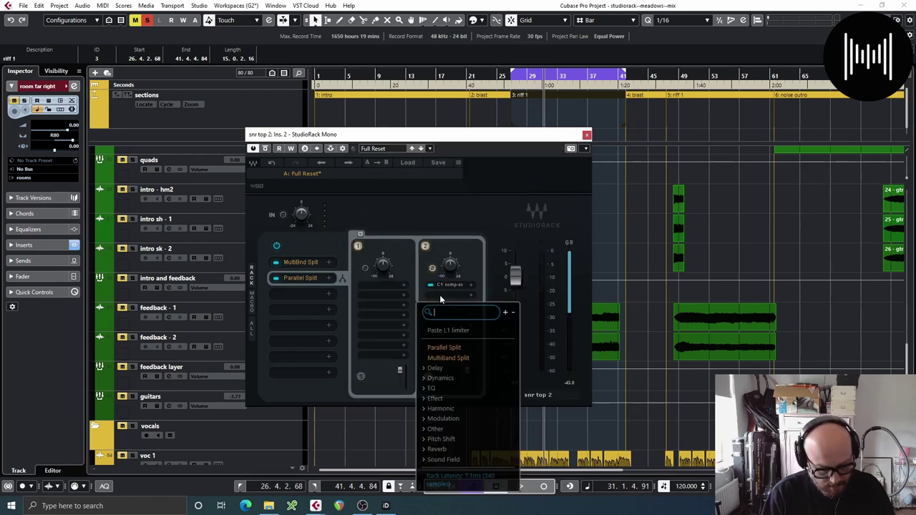
type("Q1")
left_click(466, 351)
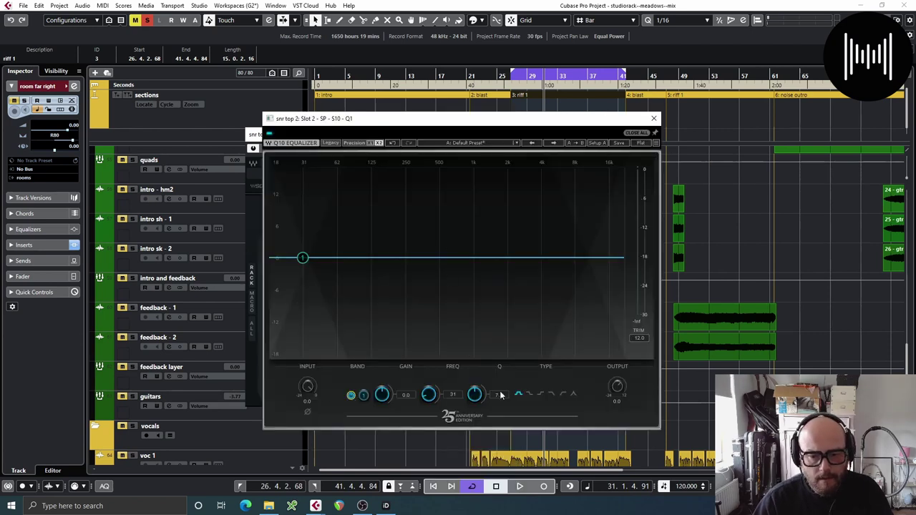
left_click(563, 395)
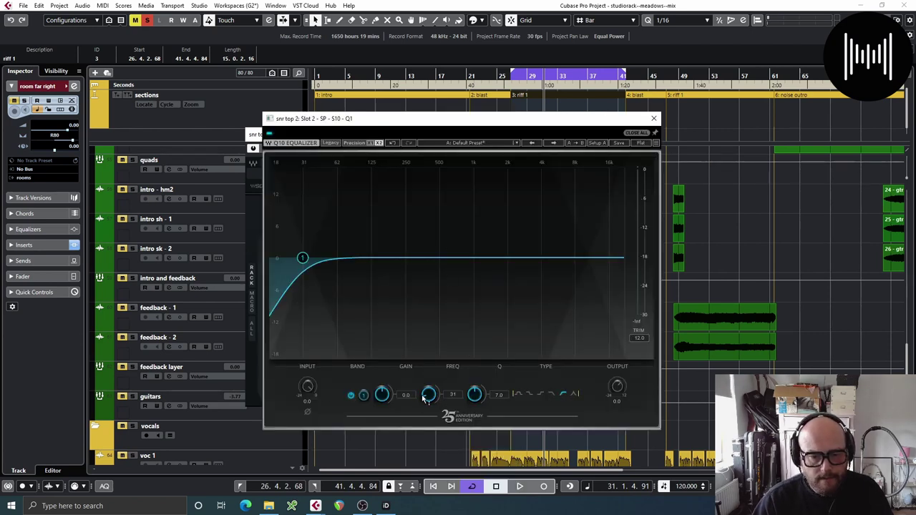
mouse_move(430, 399)
left_mouse_down()
mouse_move(429, 348)
mouse_move(448, 413)
mouse_move(430, 403)
mouse_move(448, 415)
mouse_move(429, 396)
left_mouse_up()
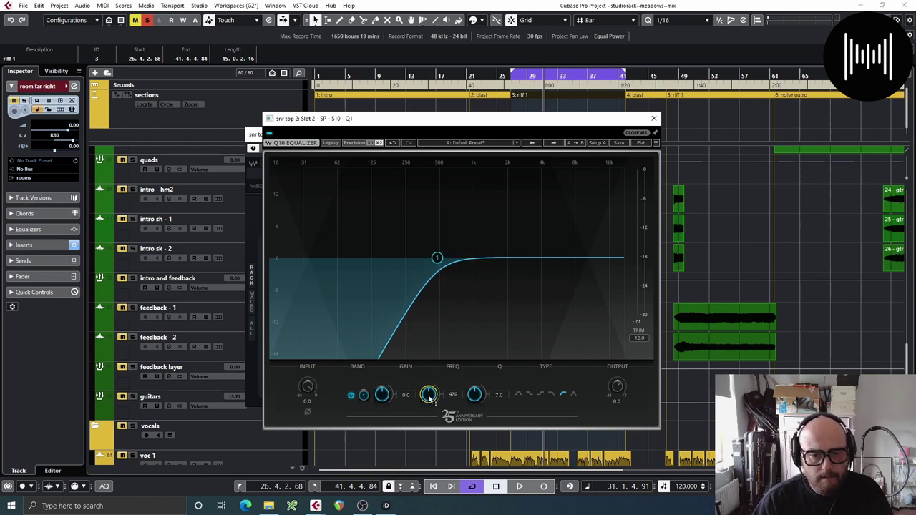
Step: Close the equalizer, unsolo the second path and audition the Parallel Split during playback
left_click(653, 118)
key("space")
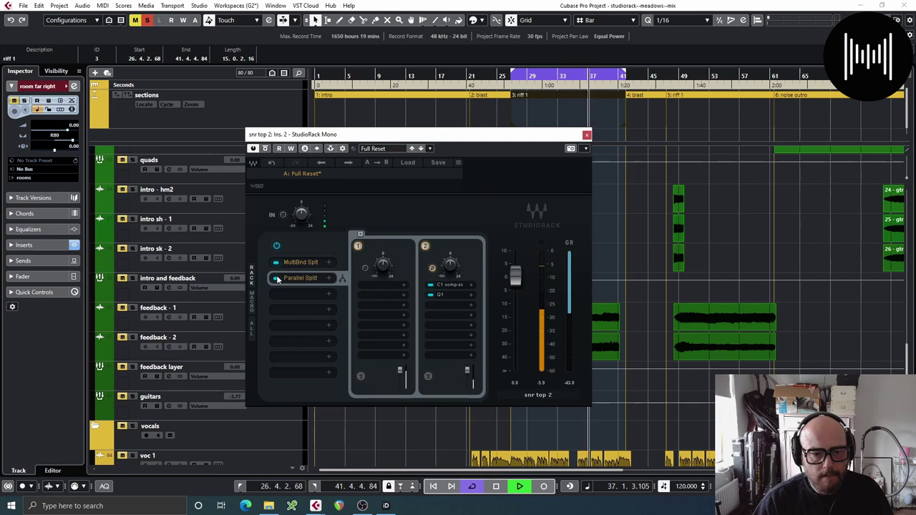
key("space")
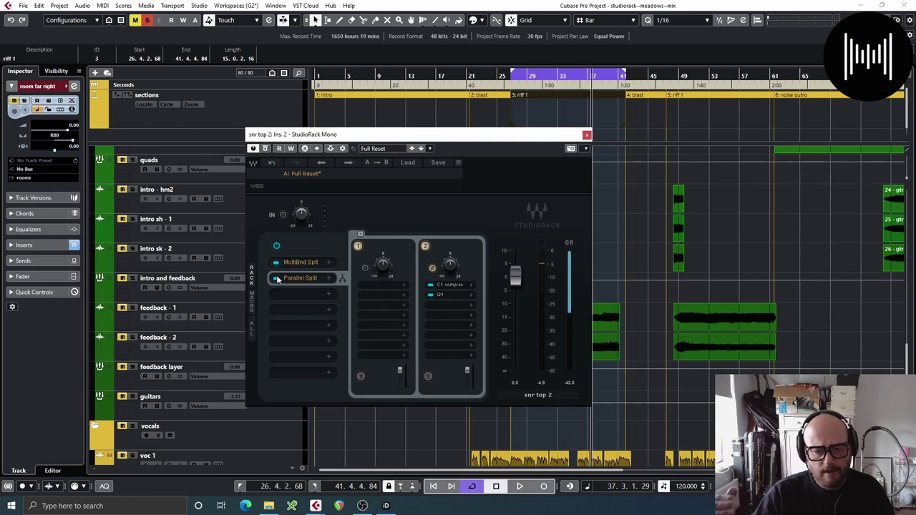
Step: Add SSLChannel in the rack's fourth slot and move its editor clear of the rack
left_click(302, 312)
type("ssl")
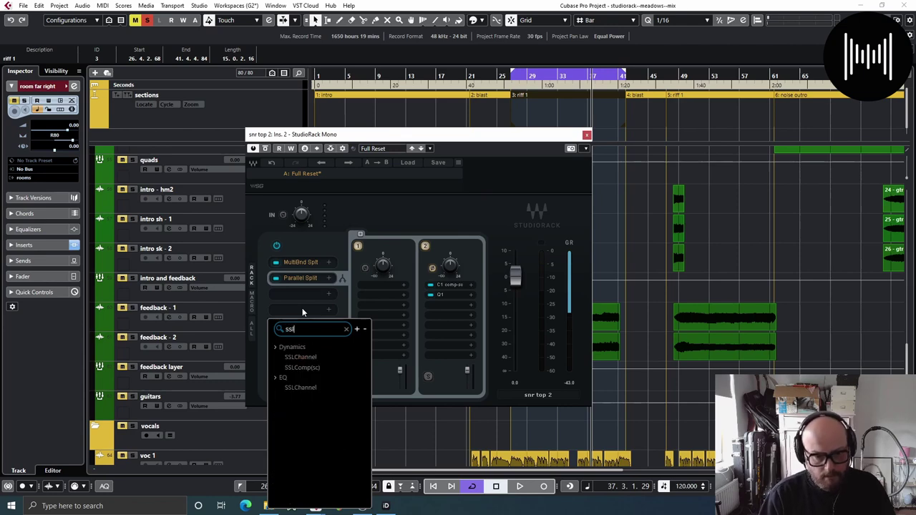
left_click(312, 358)
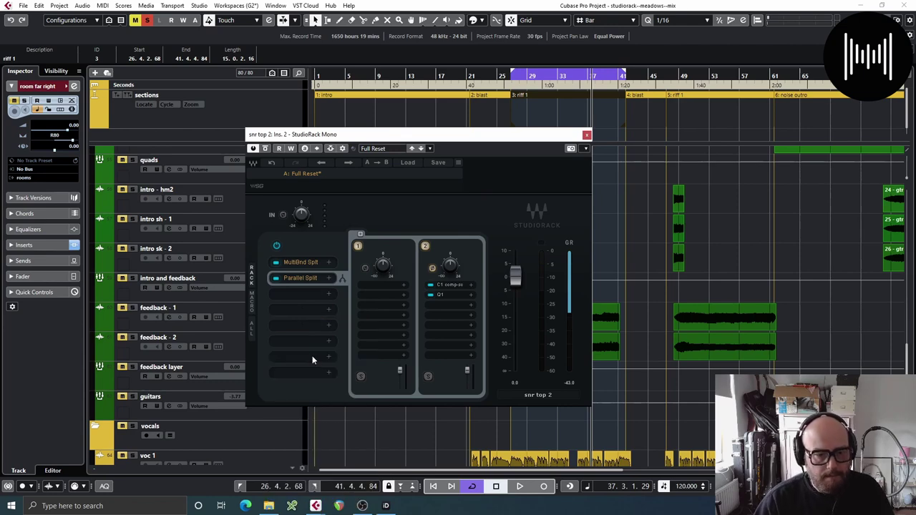
left_click_drag(463, 104, 554, 79)
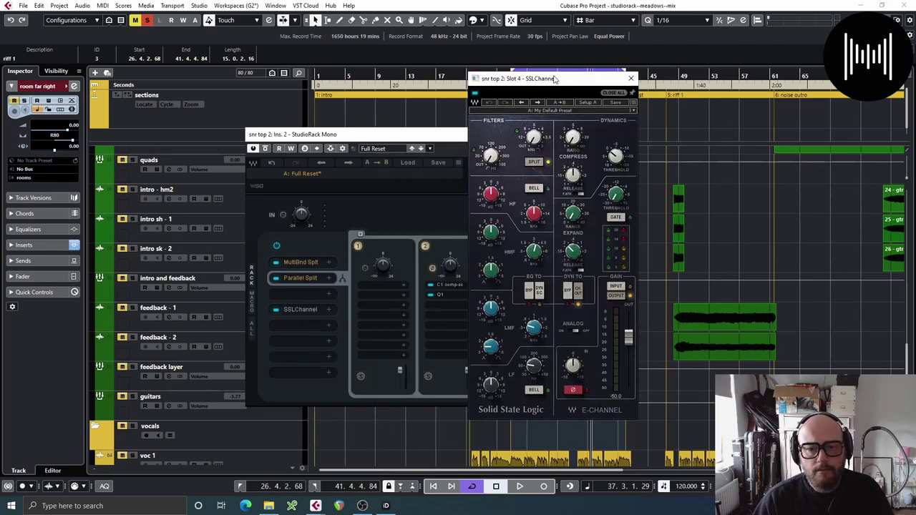
Step: Boost the LF band in SSLChannel during playback and cut the LMF band by about 3.5 dB, adjusting its Q
key("space")
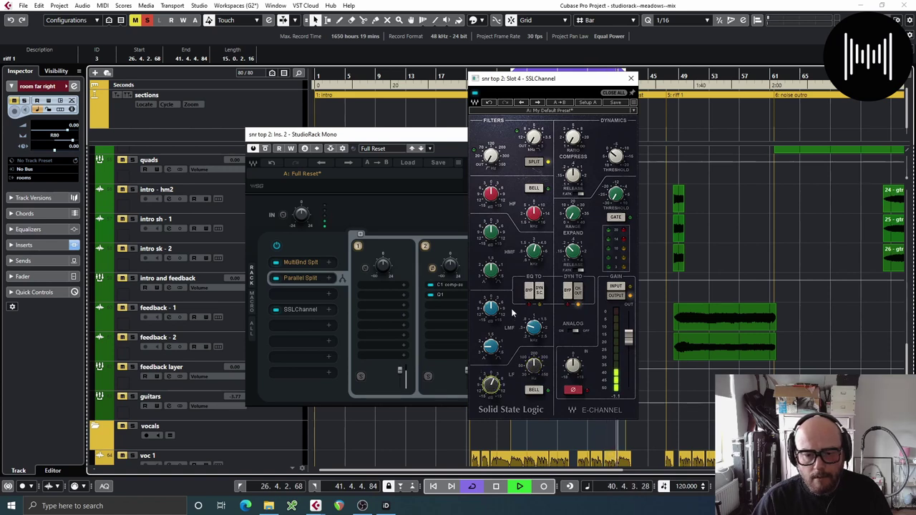
left_click_drag(491, 311, 533, 331)
key("space")
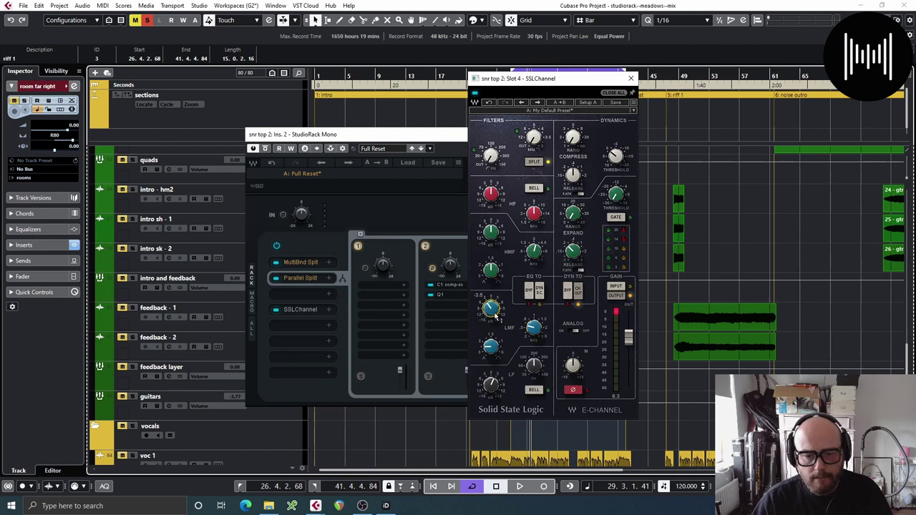
key("space")
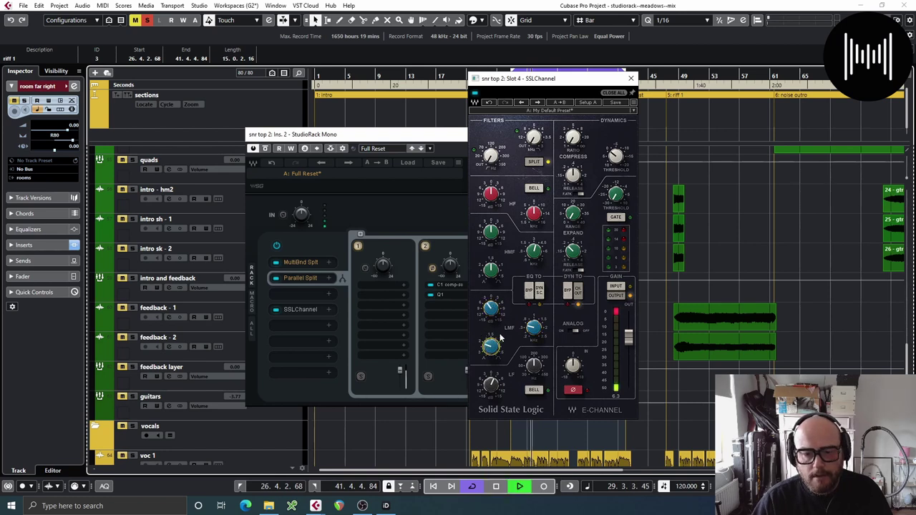
left_click_drag(491, 310, 491, 309)
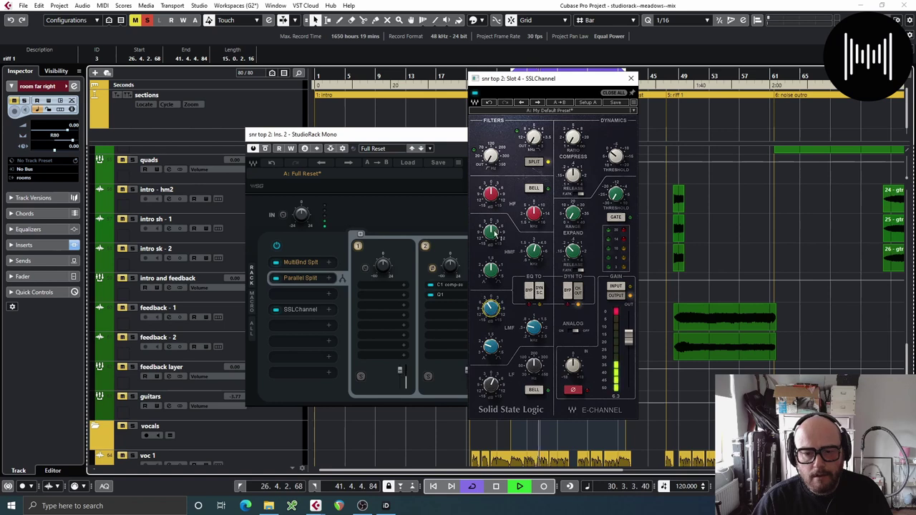
Step: Boost SSLChannel's HMF and HF bands, raise the HMF frequency, and set the low-pass filter to about 14 kHz
left_click_drag(496, 234, 496, 233)
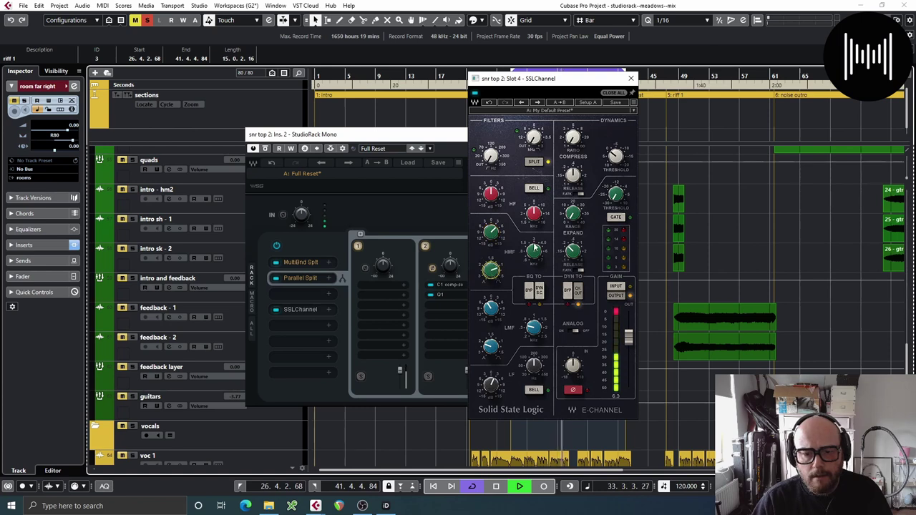
left_click_drag(534, 250, 533, 253)
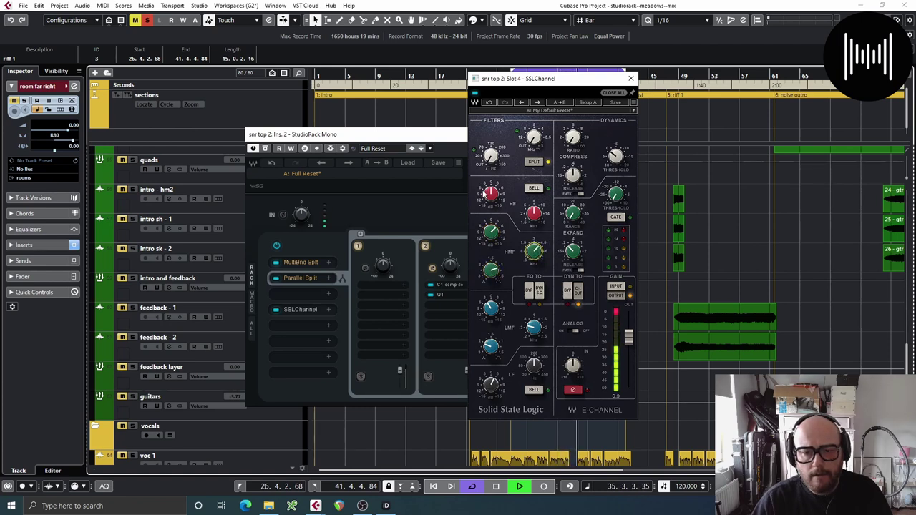
left_click_drag(485, 189, 484, 190)
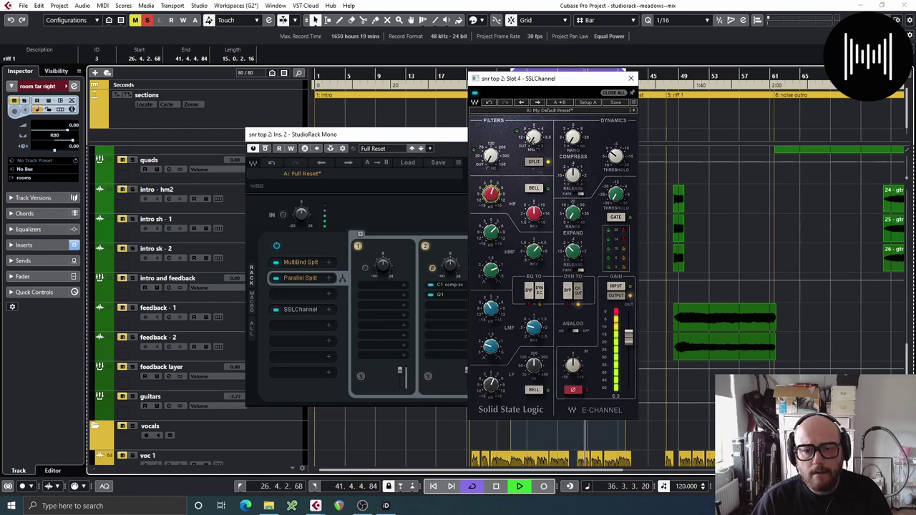
left_click(534, 136)
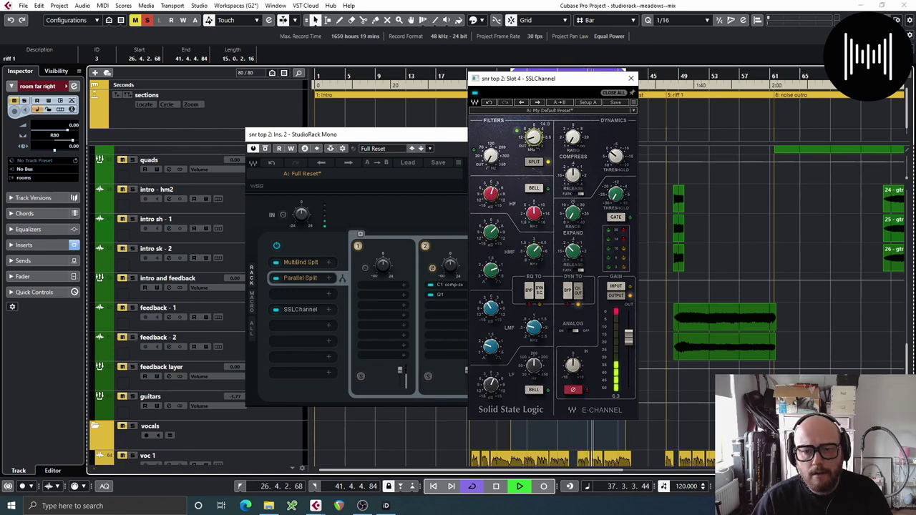
key("space")
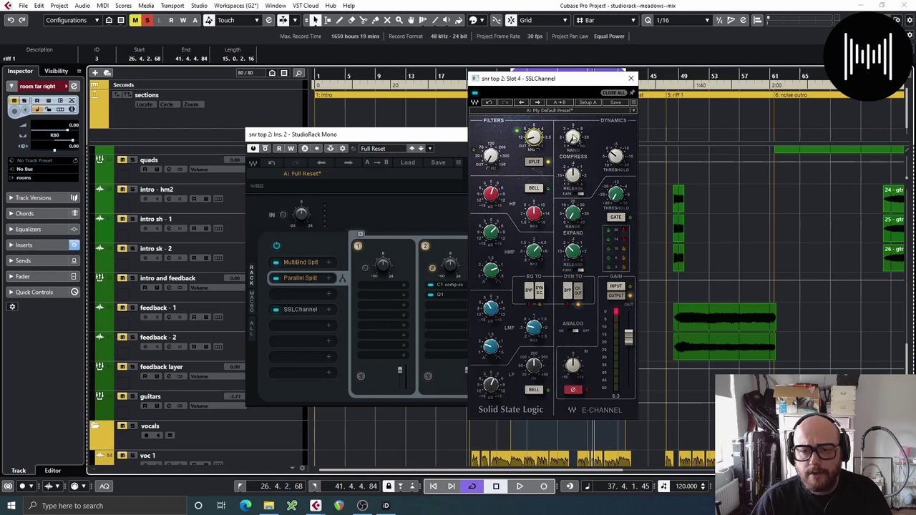
Step: Raise SSLChannel's compressor ratio and set its threshold to about -9.7 while listening
key("space")
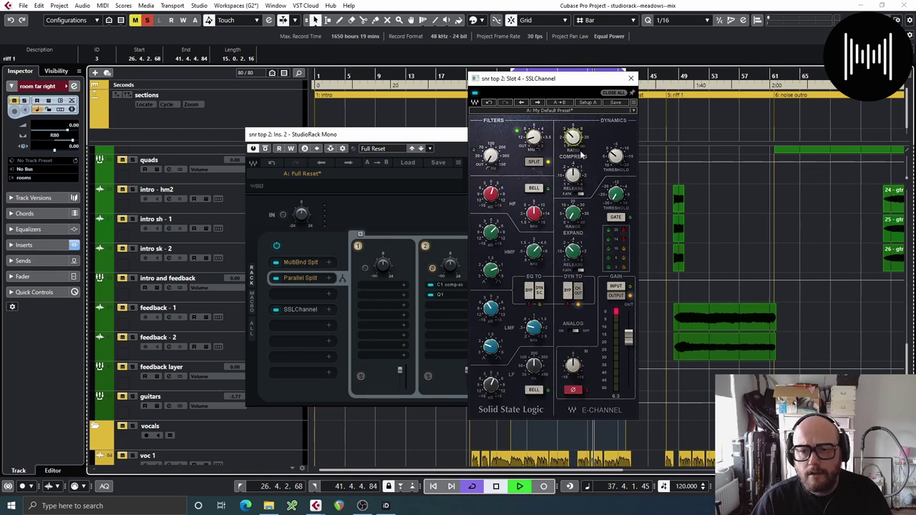
mouse_move(616, 156)
left_mouse_down()
mouse_move(615, 140)
mouse_move(618, 158)
left_mouse_up()
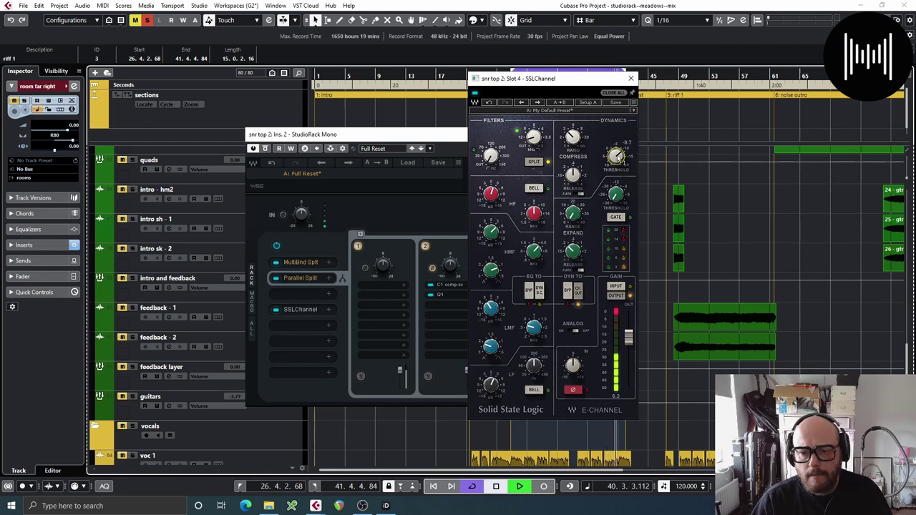
key("space")
Step: Close the SSLChannel editor and compare the snare with the whole rack bypassed and enabled, leaving it enabled
left_click(631, 79)
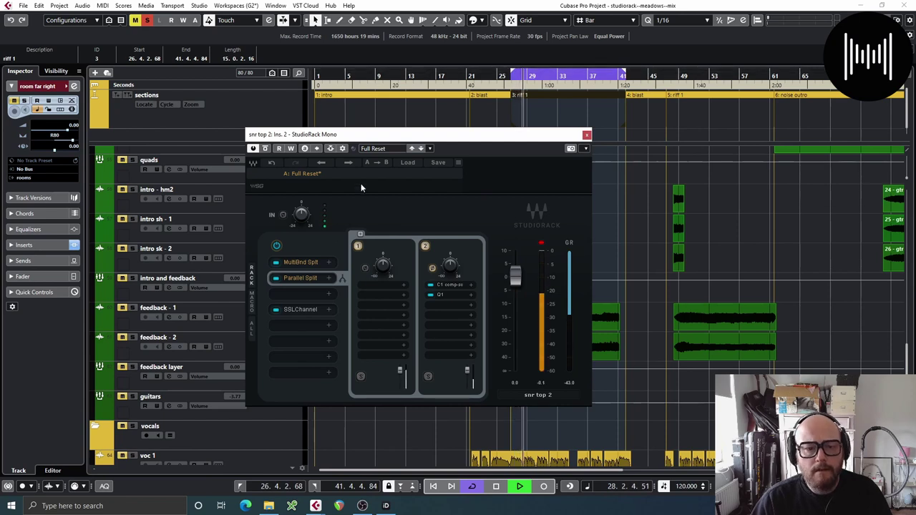
left_click(277, 246)
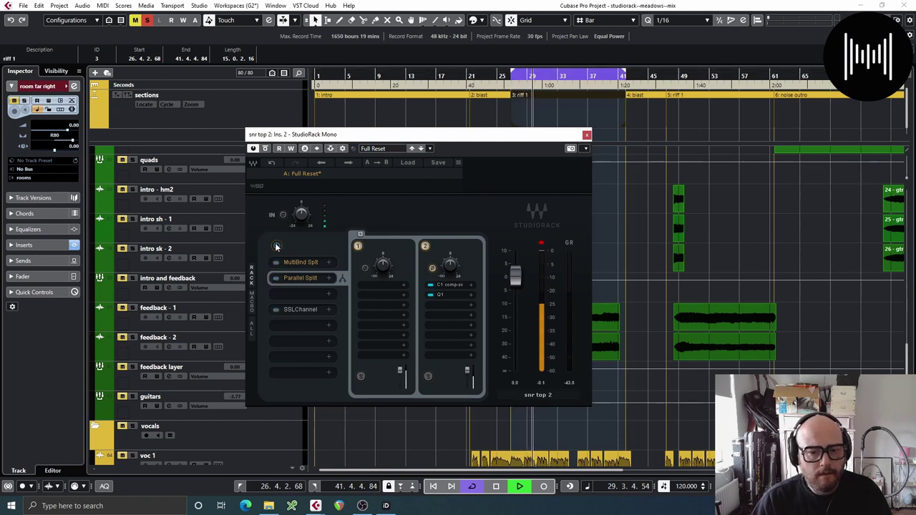
left_click(277, 246)
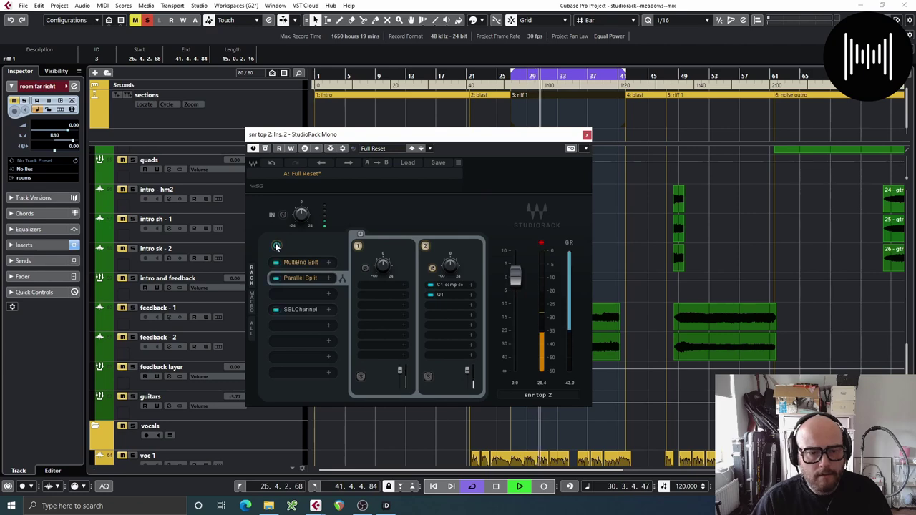
Step: Unsolo snr top 2 in the MixConsole, clear snr top 1's StudioRack insert, and transfer snr top 2's StudioRack chain into that slot
left_click(586, 135)
key("F3")
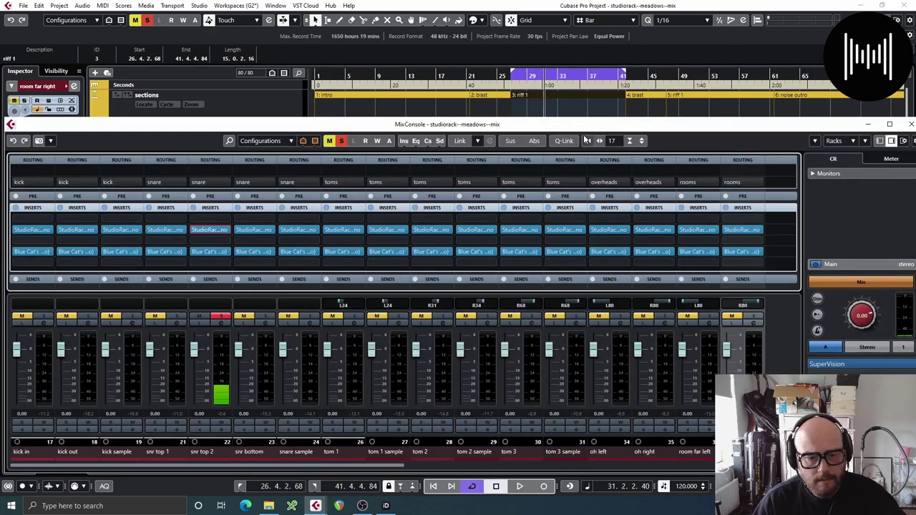
left_click(222, 316)
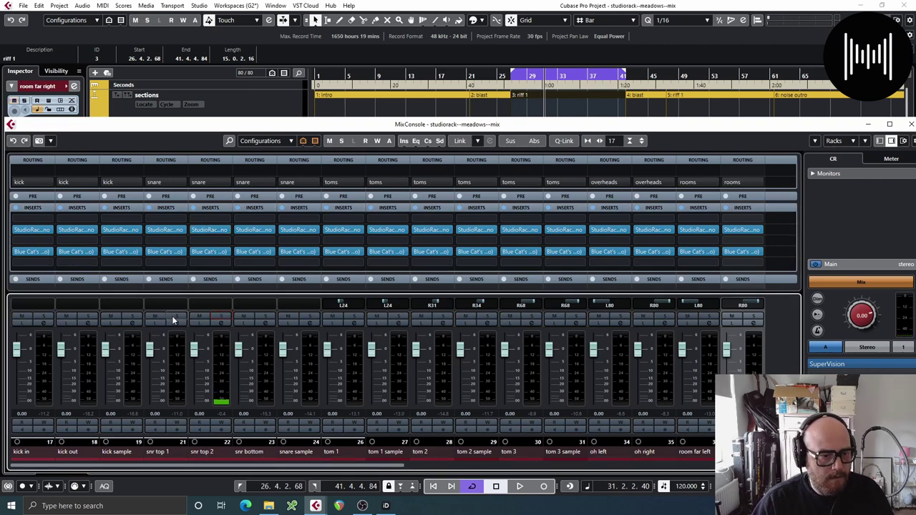
left_click(183, 231)
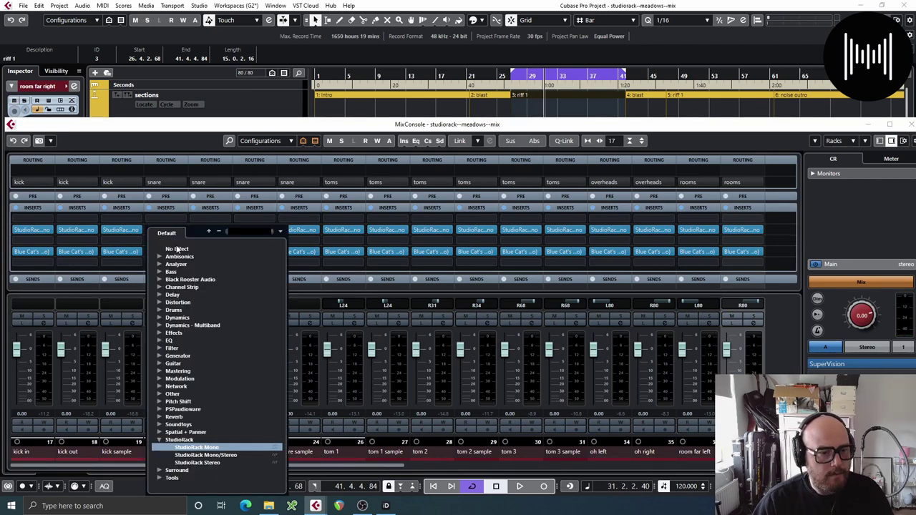
left_click(177, 248)
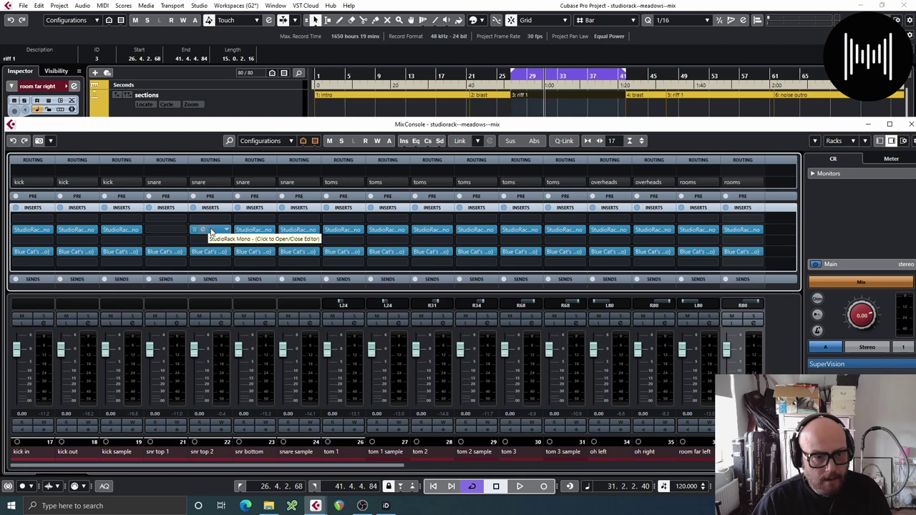
left_click_drag(212, 230, 166, 230)
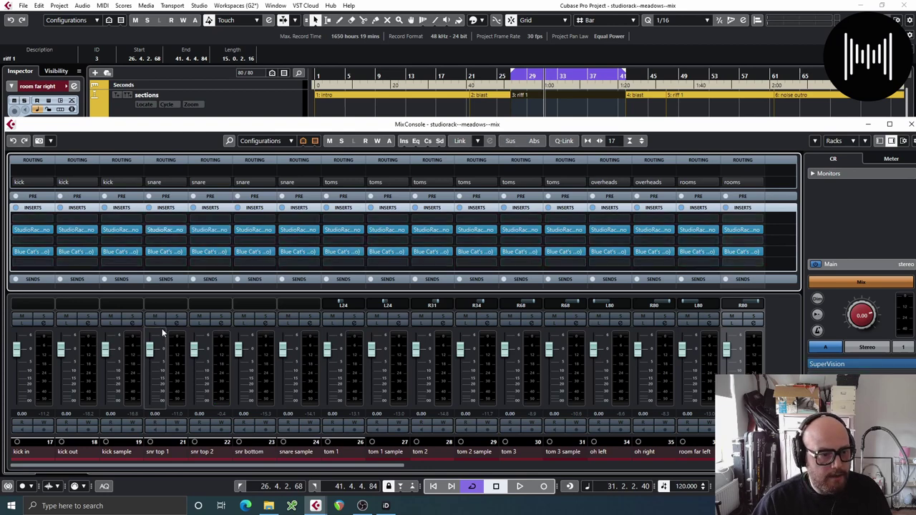
Step: Solo snr top 1 during playback and examine the SSLChannel settings in its StudioRack chain
left_click(178, 317)
key("space")
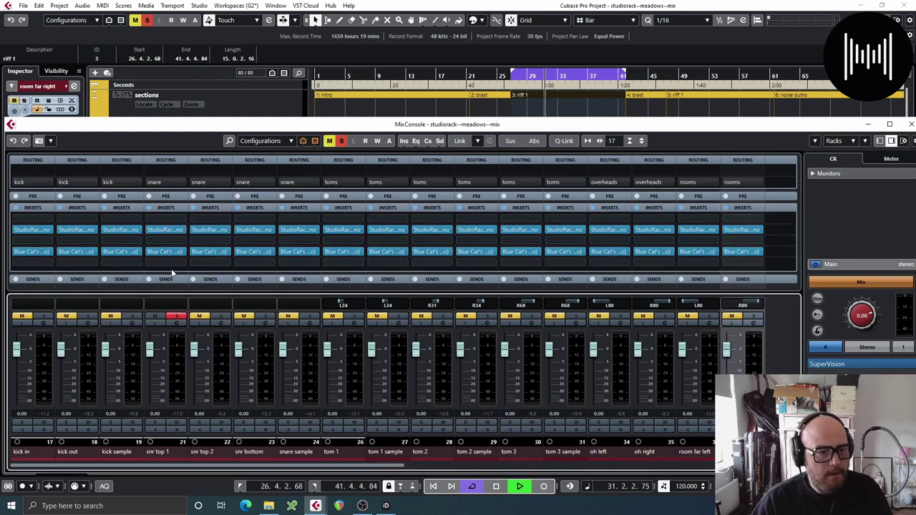
left_click(161, 229)
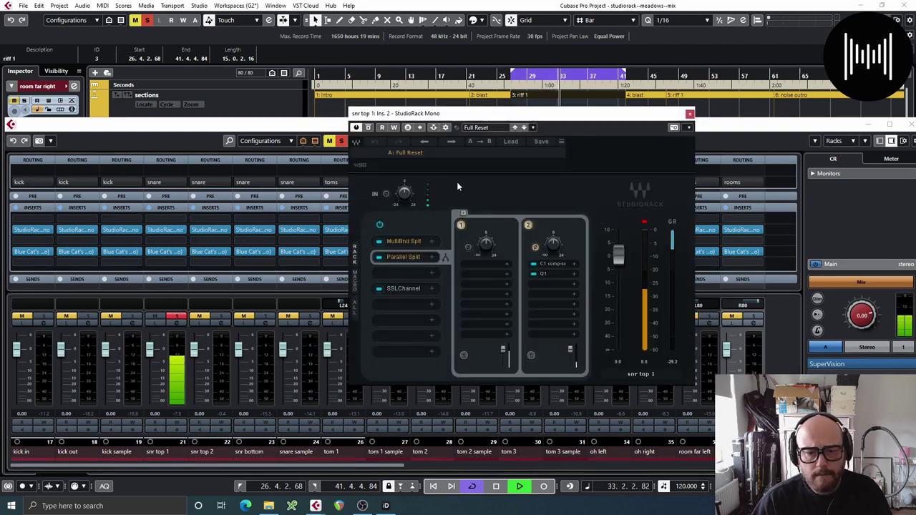
left_click(404, 288)
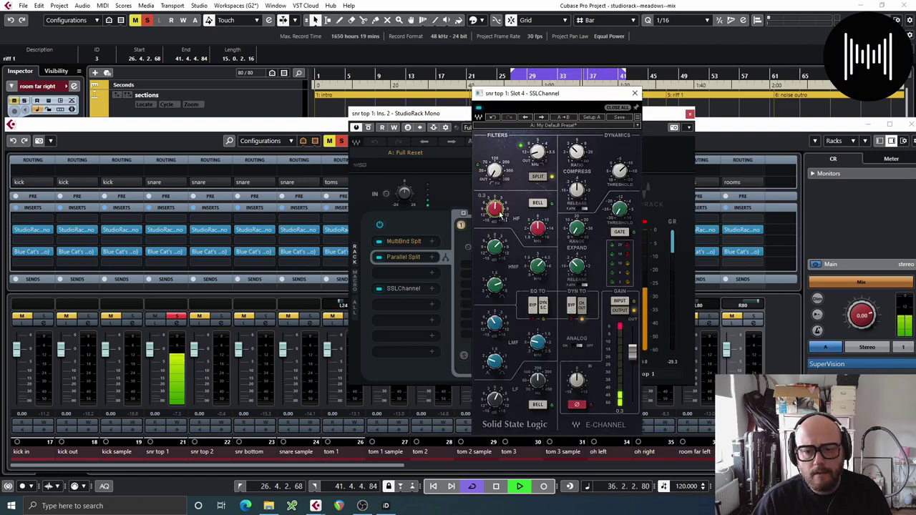
key("space")
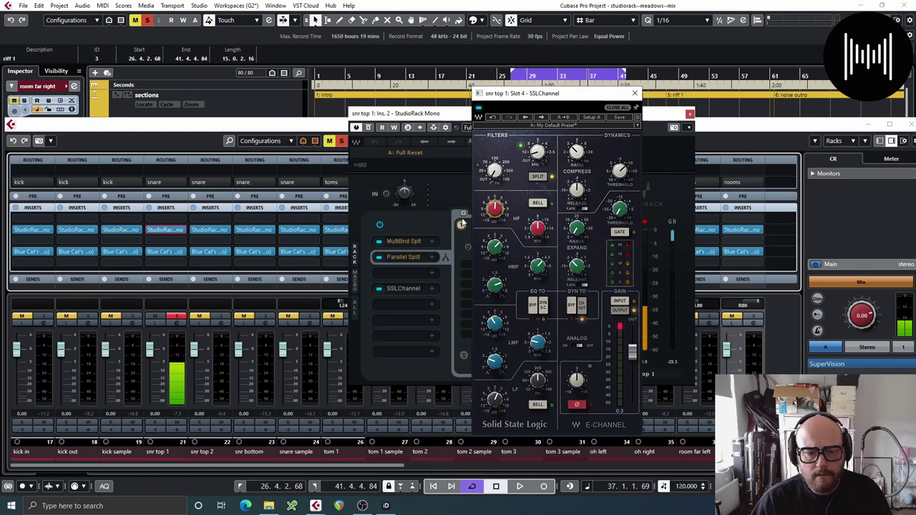
Step: Solo band 4 of snr top 1's MultiBand Split and lower its upper crossover to 3450 Hz during playback
left_click(407, 241)
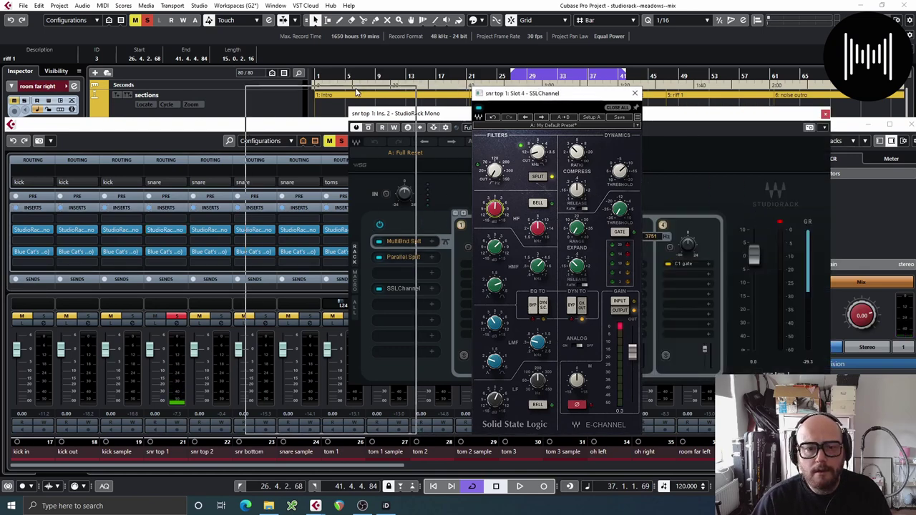
left_click_drag(583, 93, 254, 82)
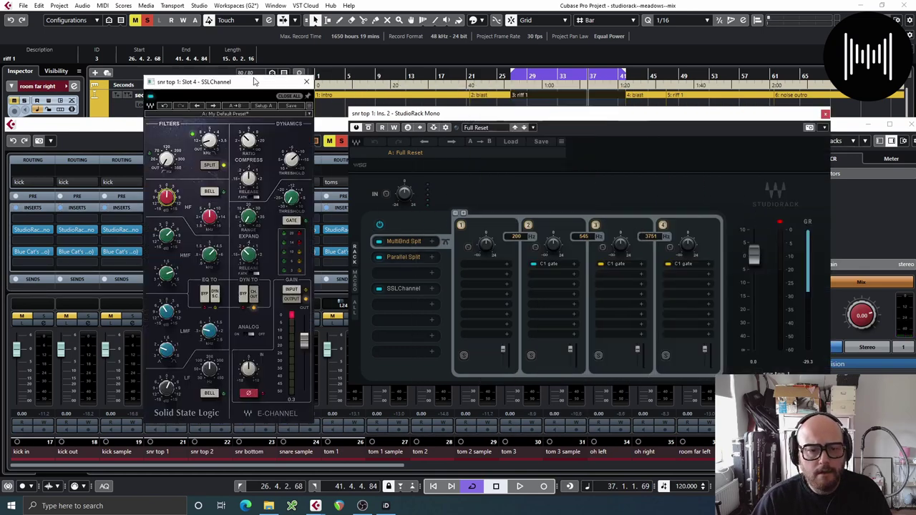
left_click(666, 355)
key("space")
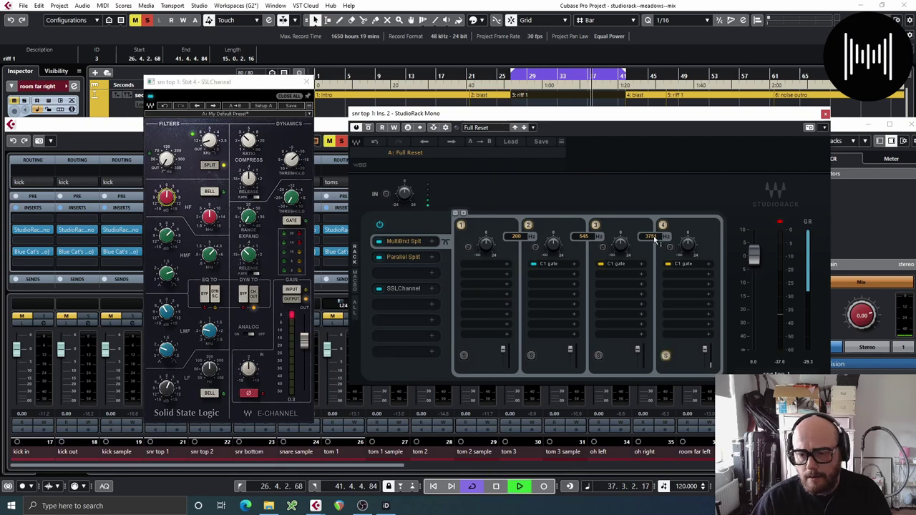
left_click_drag(655, 239, 654, 249)
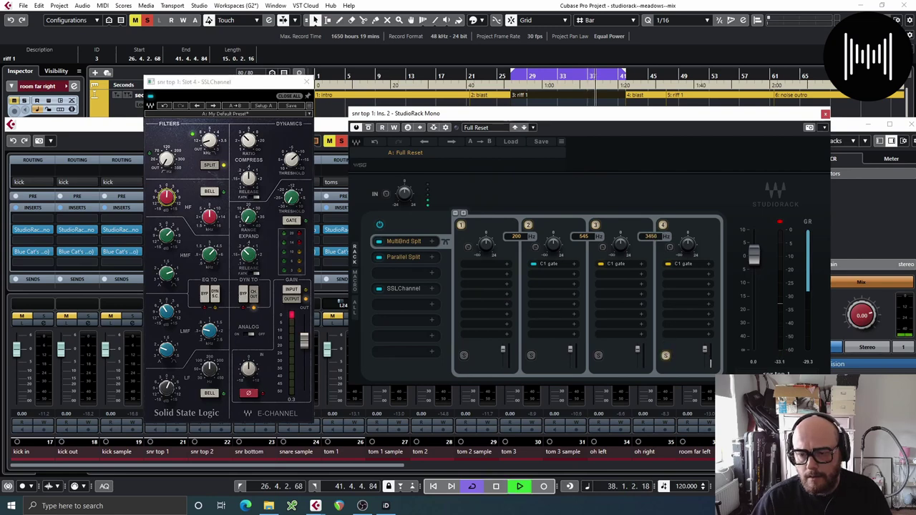
Step: Check the C1 gate on snr top 1's highest band while listening, and close its editor
left_click(683, 264)
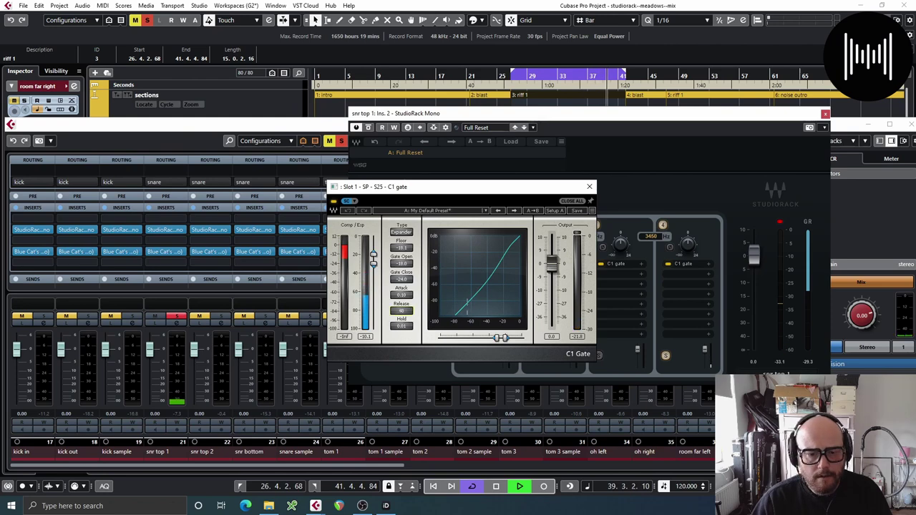
left_click(590, 187)
key("space")
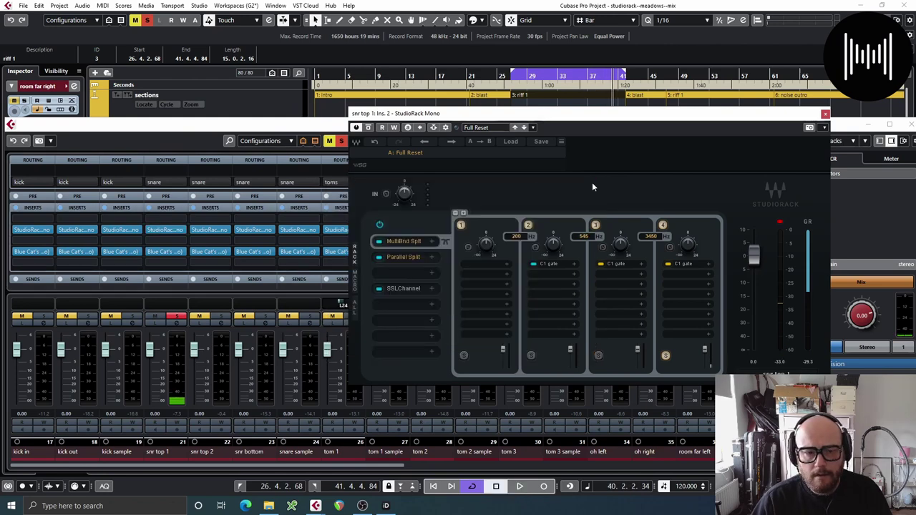
Step: Audition snr top 1 through the Parallel Split, set SSLChannel's expander/gate threshold to about -1.4, and close both plugin windows
key("space")
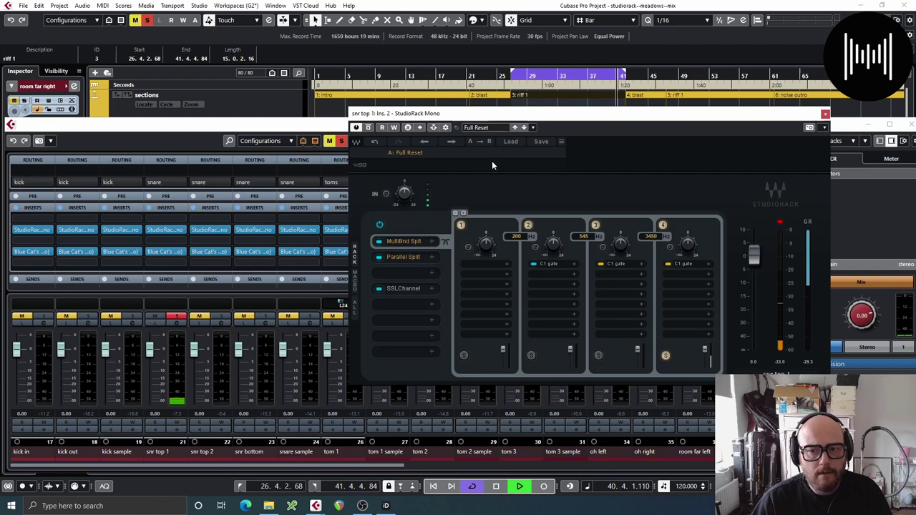
left_click(405, 258)
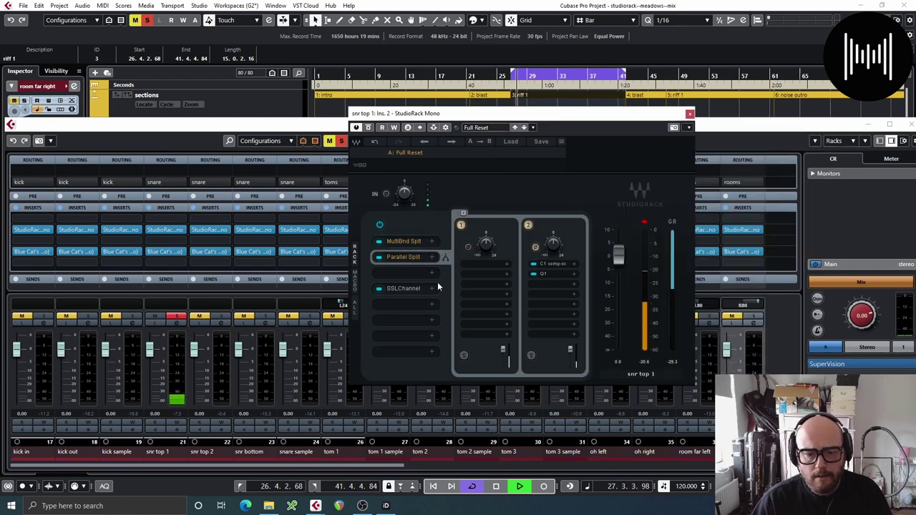
left_click(407, 289)
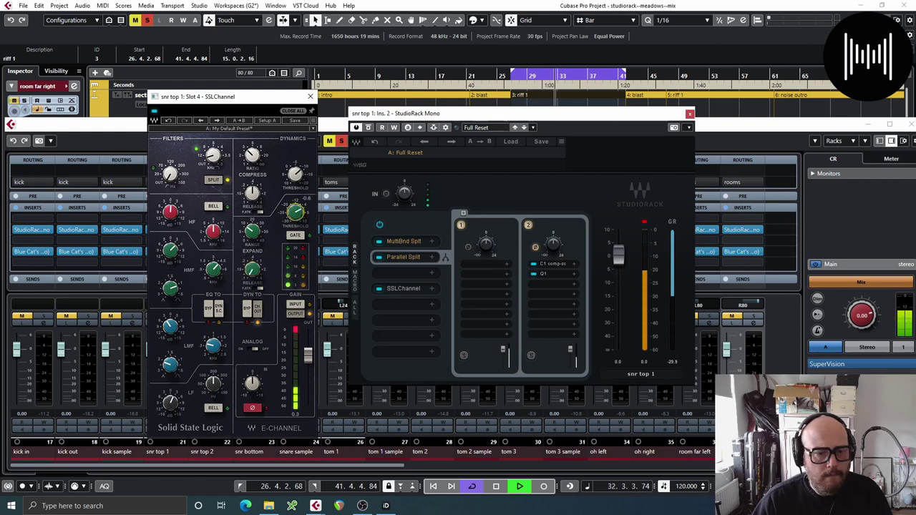
key("space")
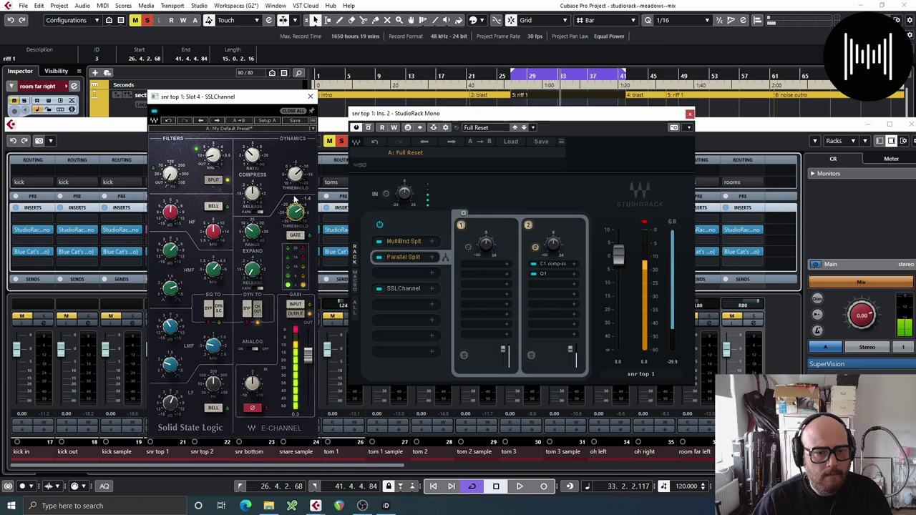
left_click(310, 95)
left_click(689, 114)
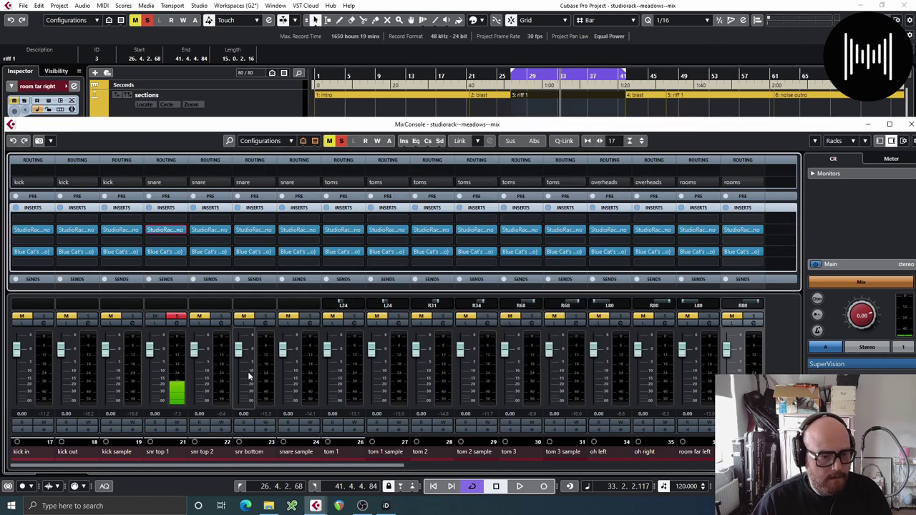
Step: Switch the solo from snr top 1 to snr bottom and open snr bottom's StudioRack during playback
left_click(174, 319)
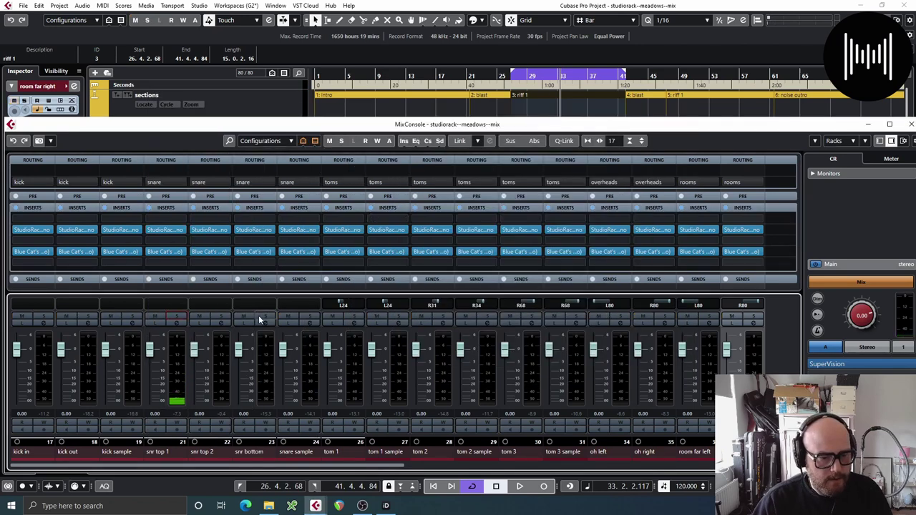
left_click(265, 318)
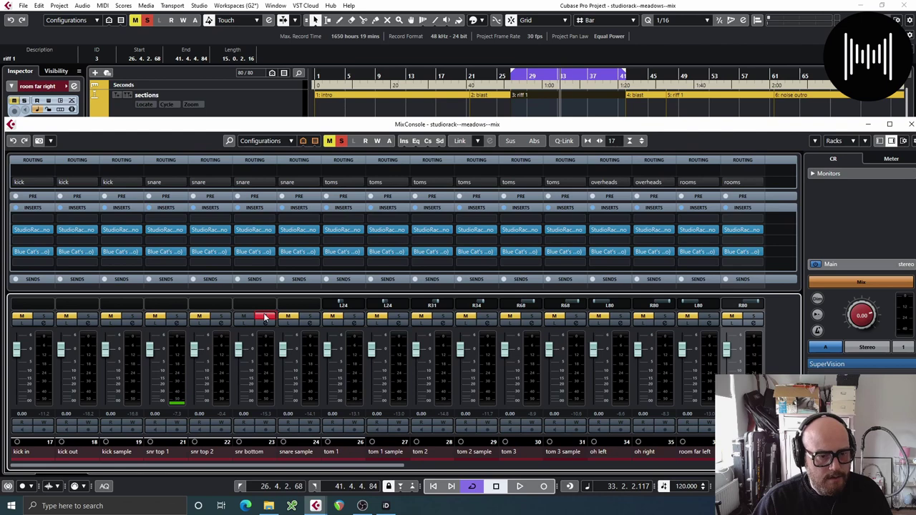
left_click(248, 231)
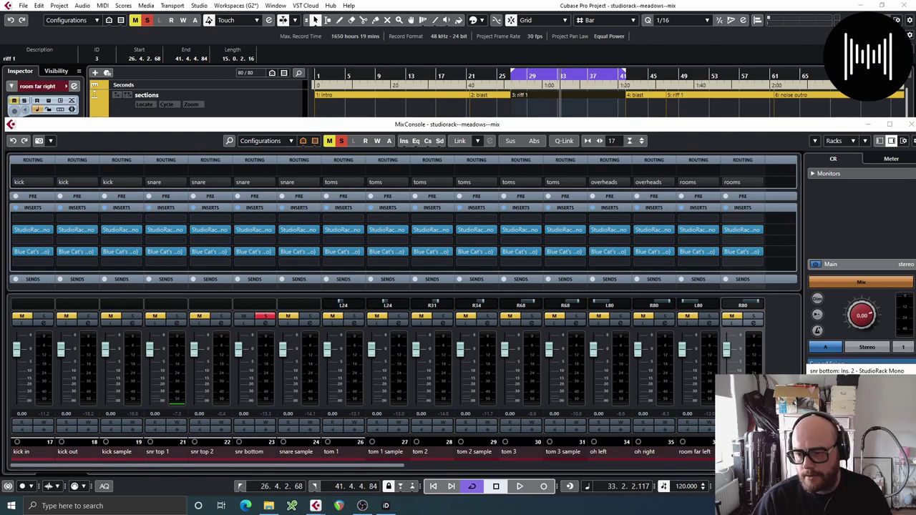
left_click_drag(882, 372, 473, 84)
key("space")
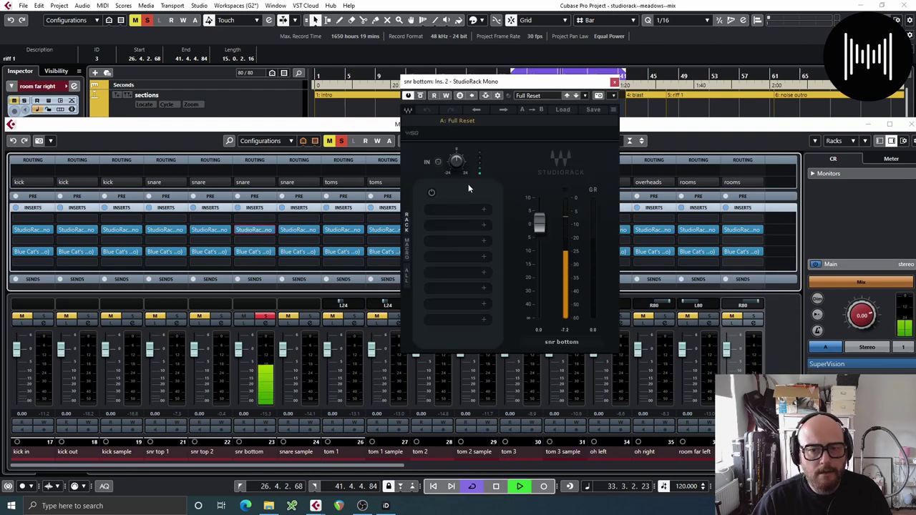
Step: Check the side-chain input source routed to snr bottom's StudioRack, and stop playback
left_click(497, 95)
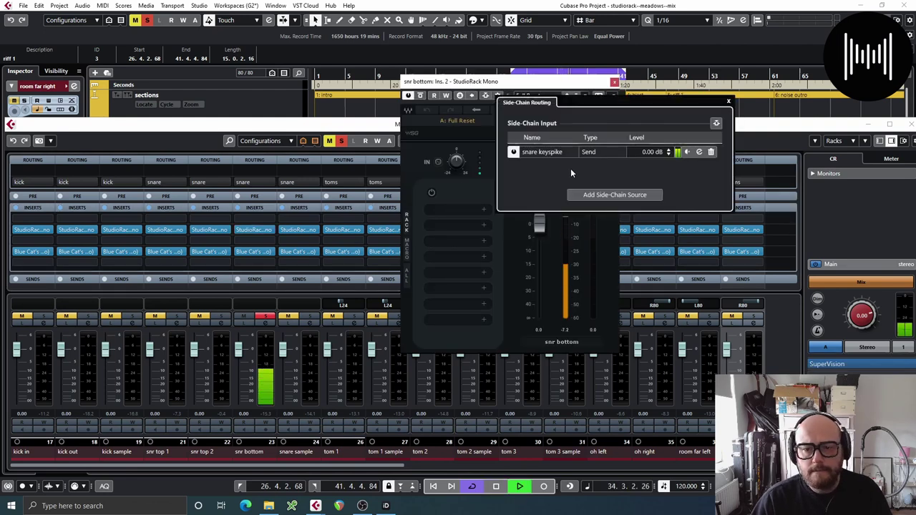
key("space")
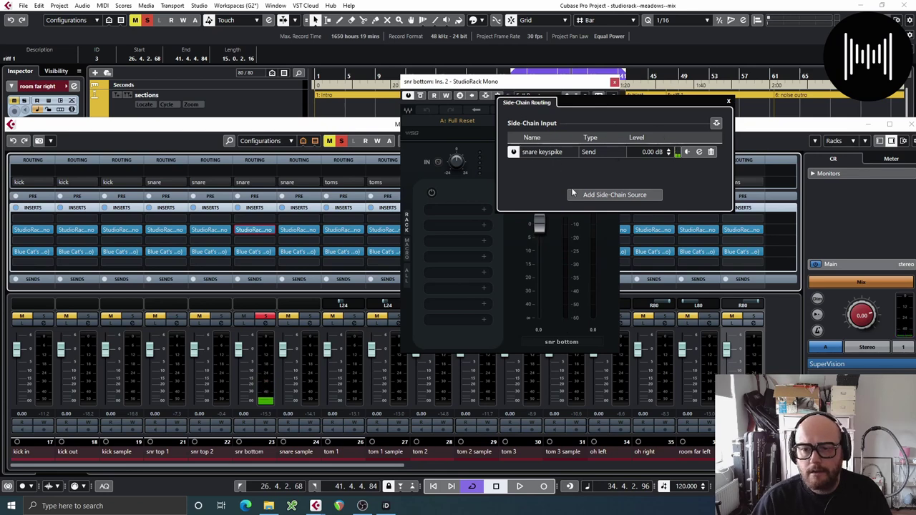
left_click(729, 103)
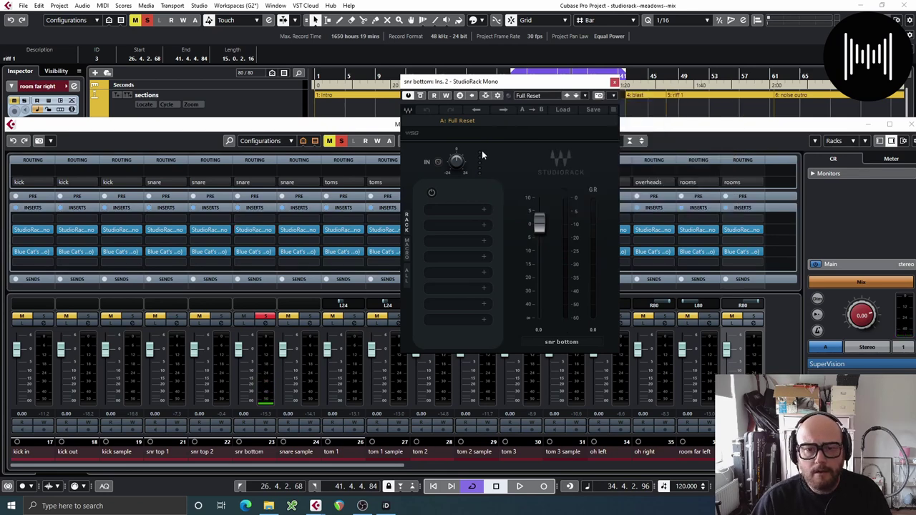
Step: Insert C1 gate(sc) in the first slot of snr bottom's rack and activate StudioRack's side-chain input
left_click(431, 192)
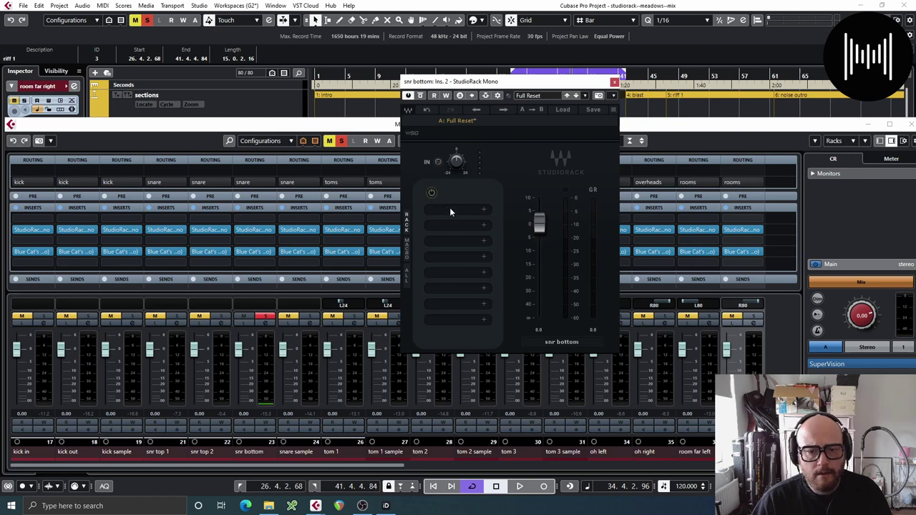
left_click(446, 211)
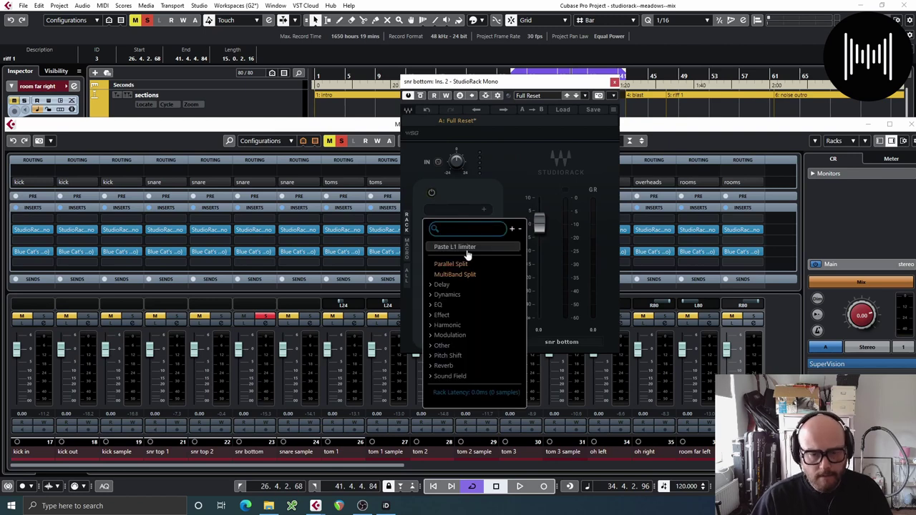
type("Gate")
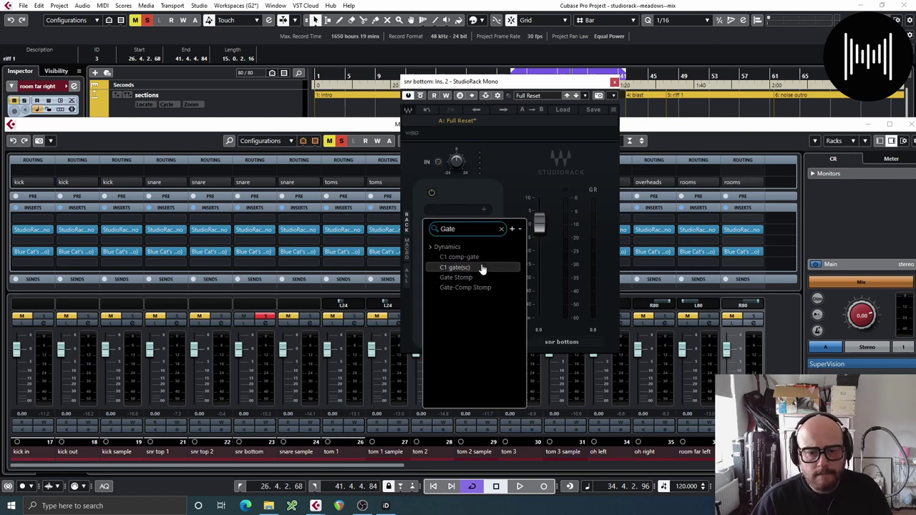
left_click(476, 267)
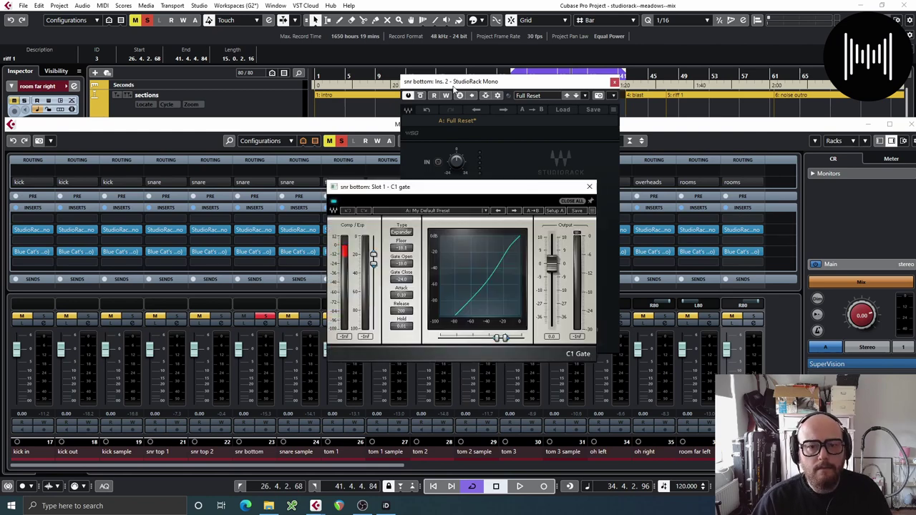
left_click(486, 96)
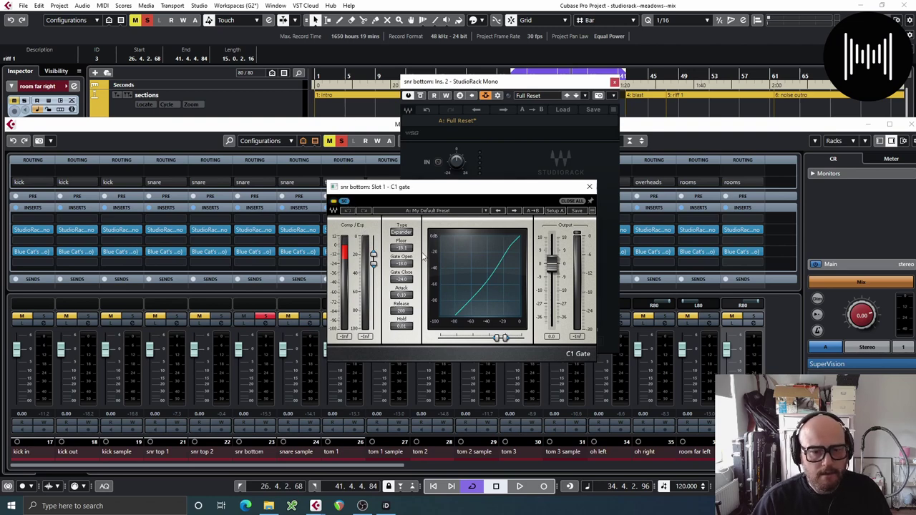
Step: Set C1 gate's Gate Close to about -31.5 and shorten its release during playback, and close the gate window
key("space")
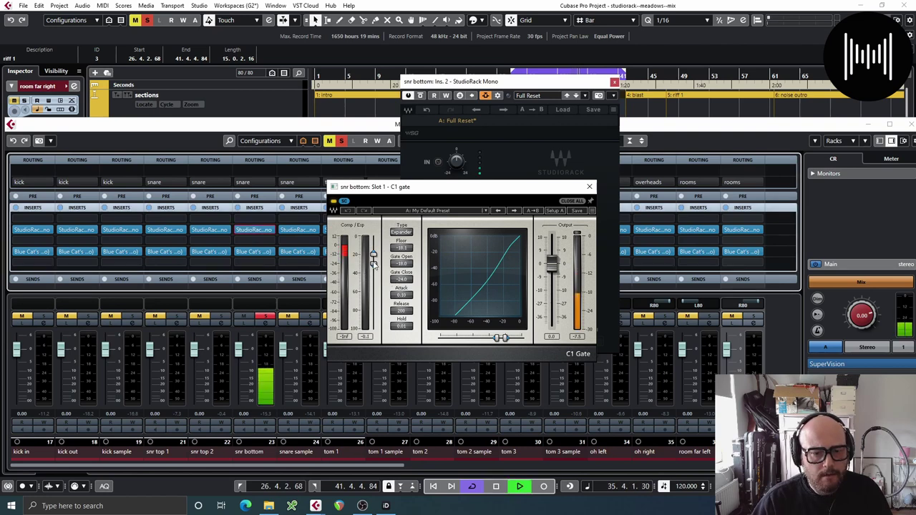
left_click_drag(373, 264, 373, 270)
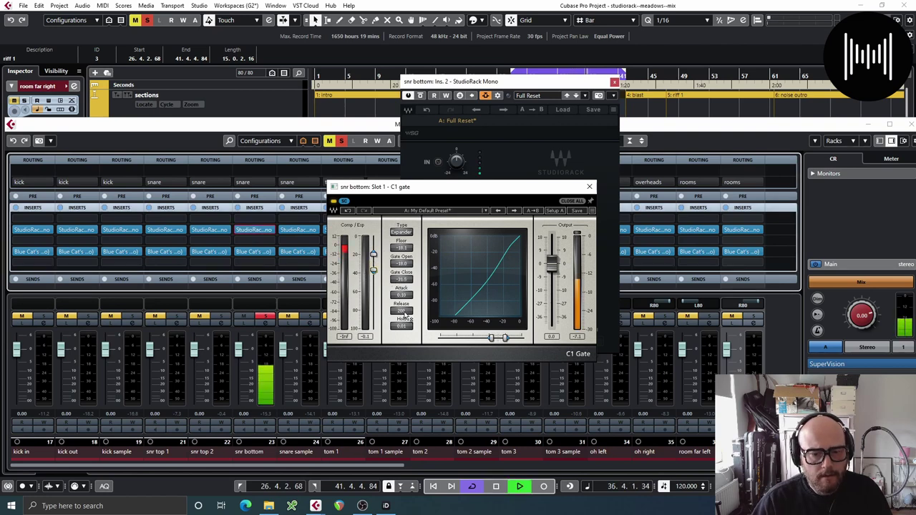
left_click_drag(400, 310, 401, 326)
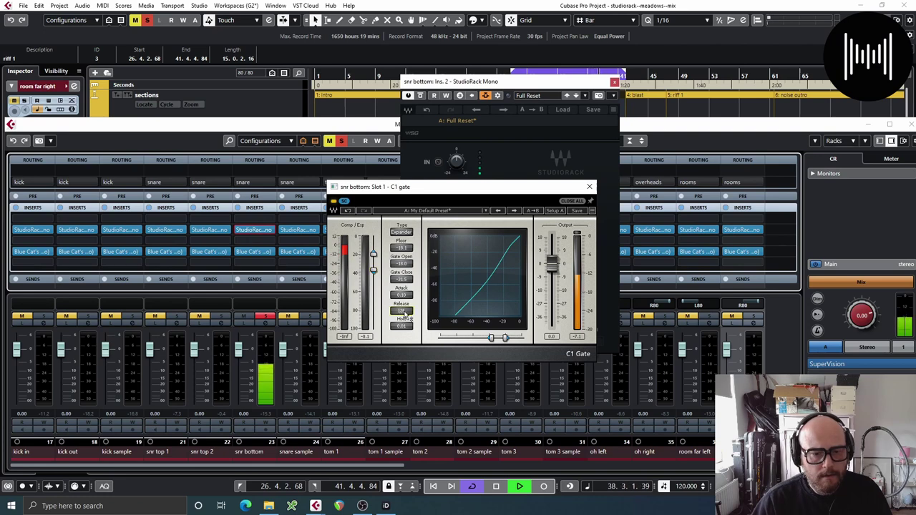
left_click(589, 186)
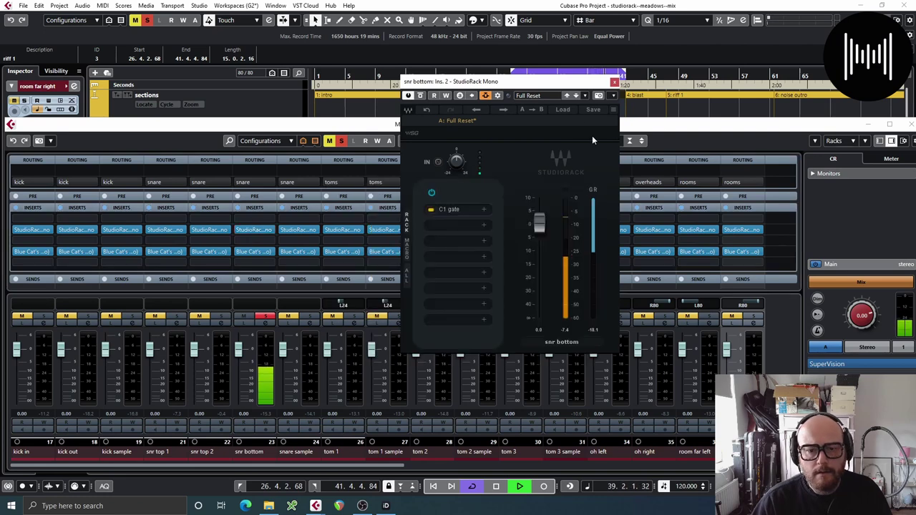
Step: Insert Abbey Road Saturator in the second slot of snr bottom's rack and move its window clear of the rack
left_click(460, 224)
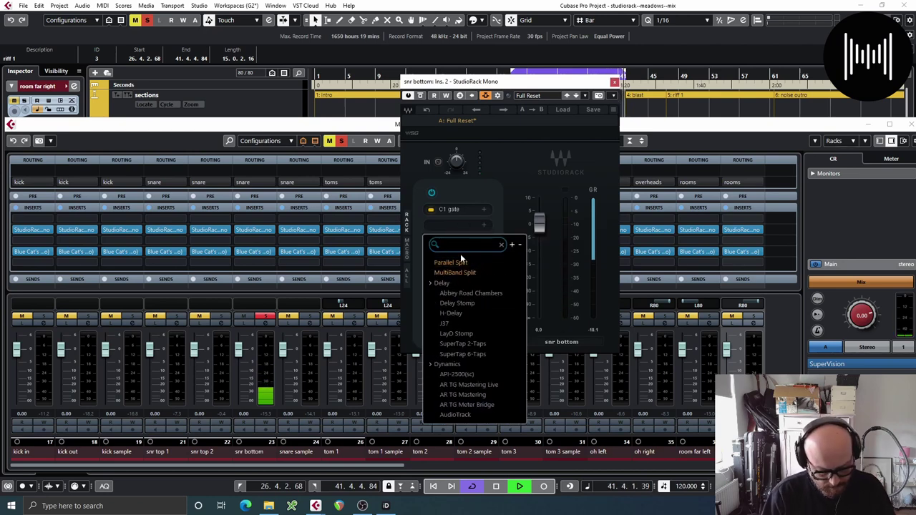
type("abb")
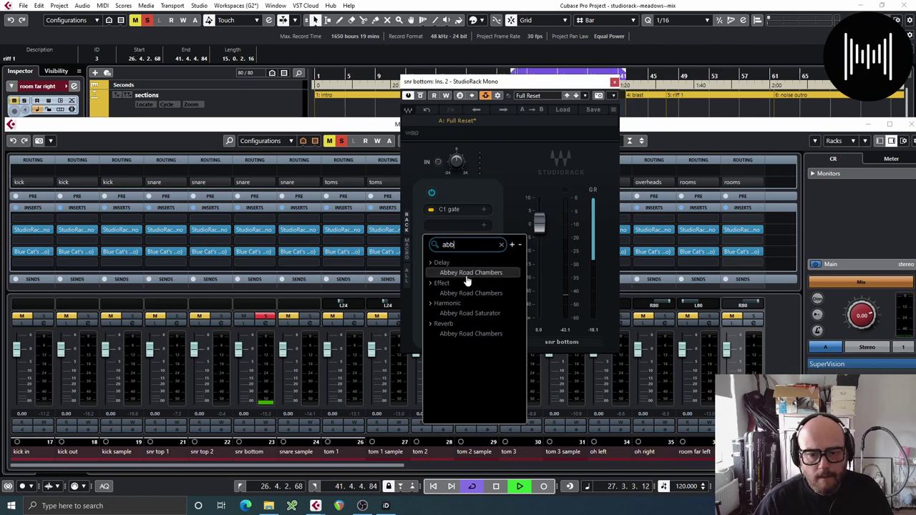
left_click(461, 318)
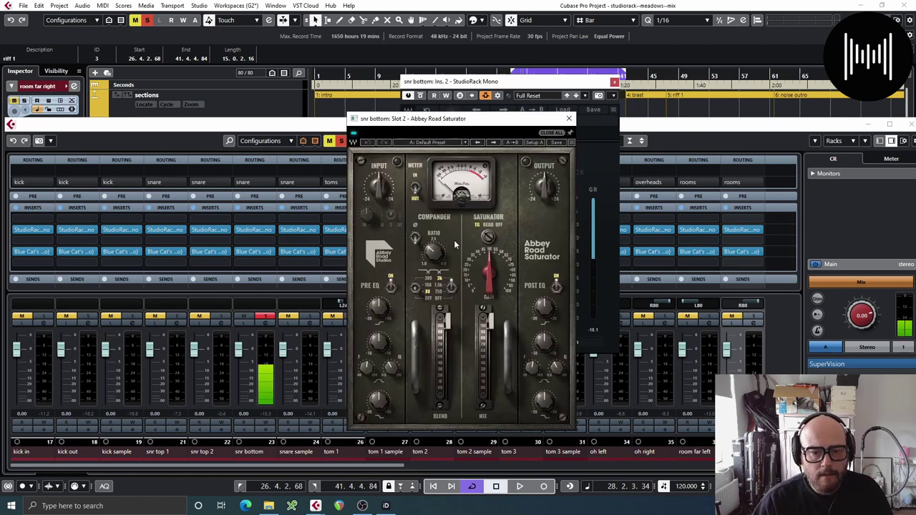
left_click_drag(438, 129, 274, 124)
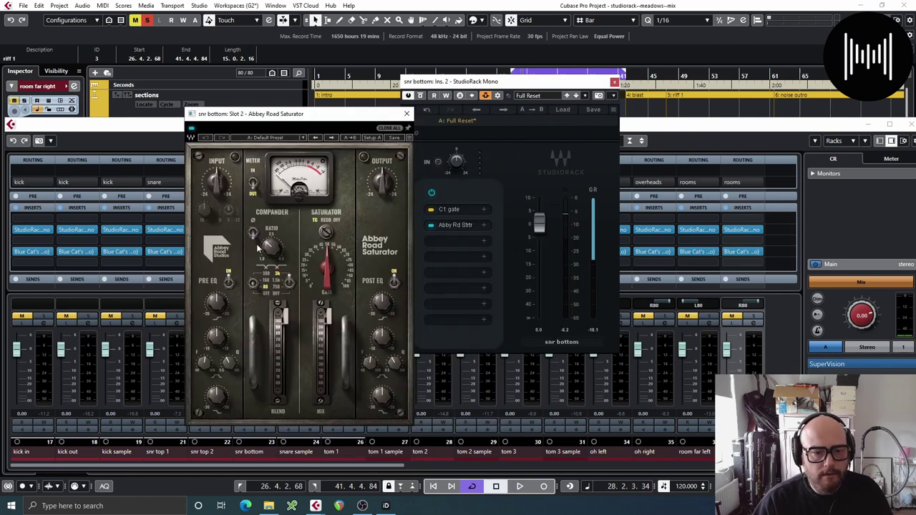
Step: Raise the Abbey Road Saturator's saturation gain slightly, audition snr bottom briefly, and close the saturator and StudioRack windows
left_click_drag(328, 282, 329, 279)
key("space")
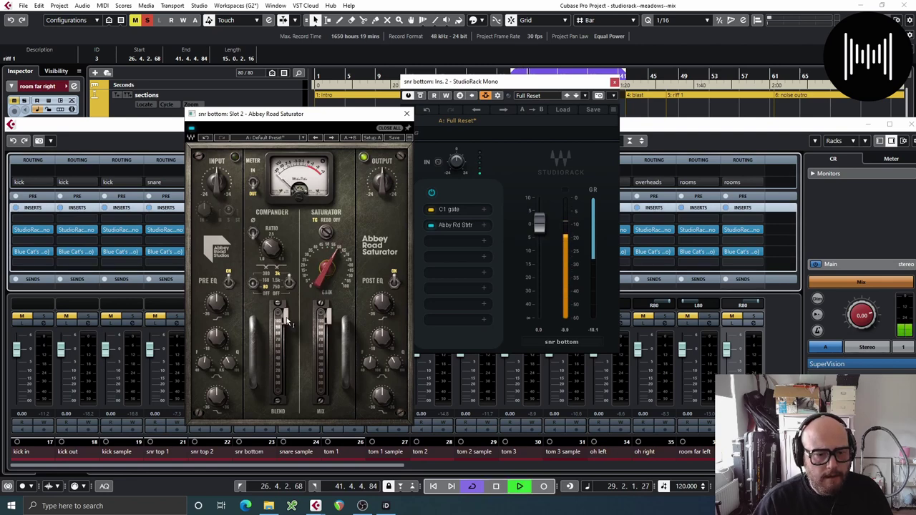
key("space")
left_click(408, 116)
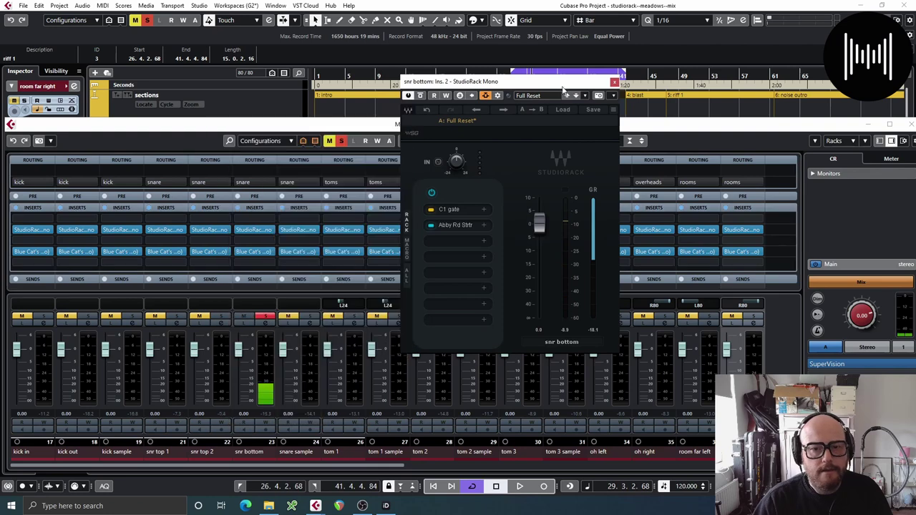
left_click(614, 83)
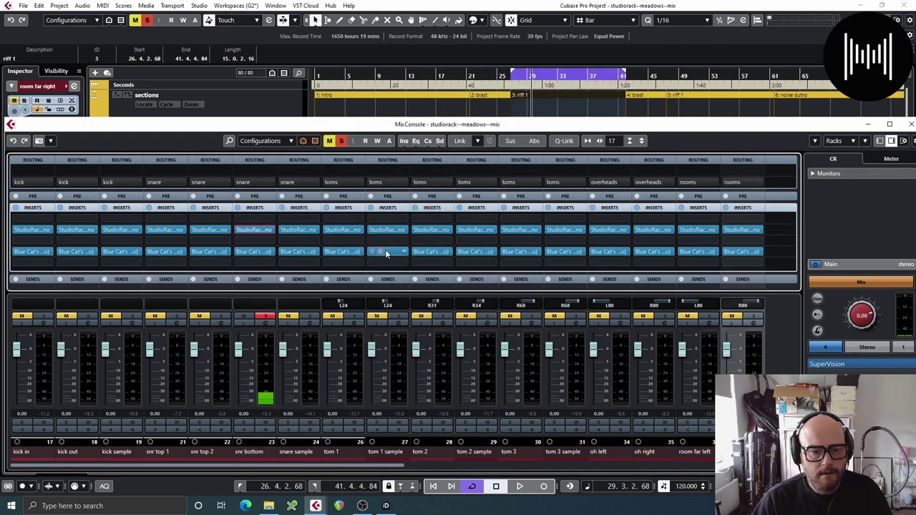
Step: Clear the solo on snr bottom, solo the snare group in MixConsole 2, and audition the combined snare tracks
left_click(265, 317)
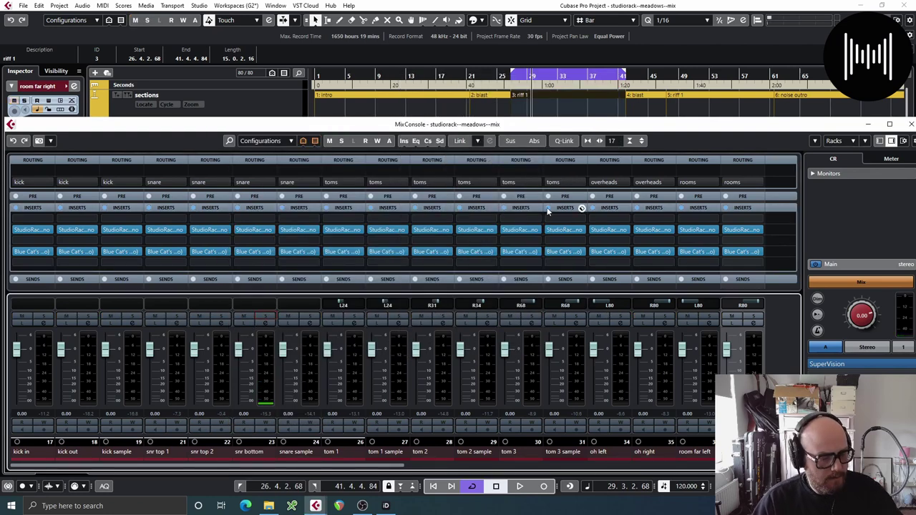
key("ctrl+F3")
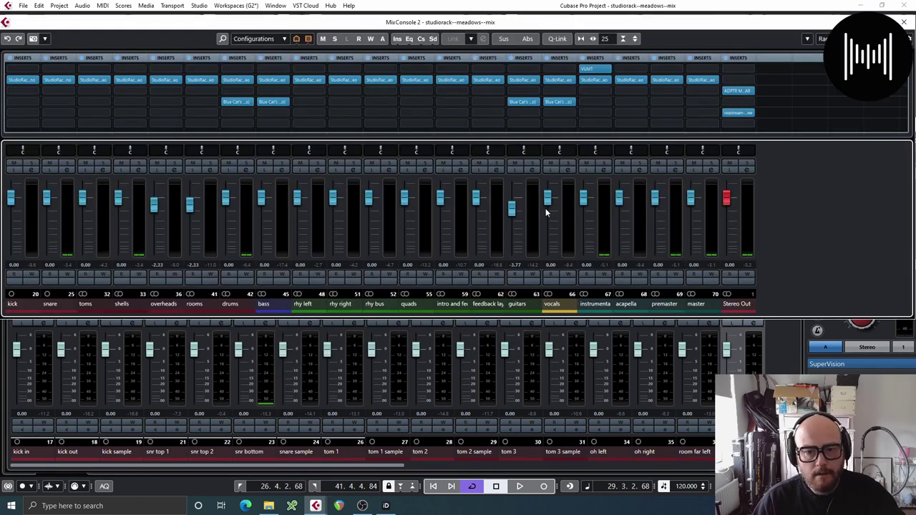
left_click(68, 164)
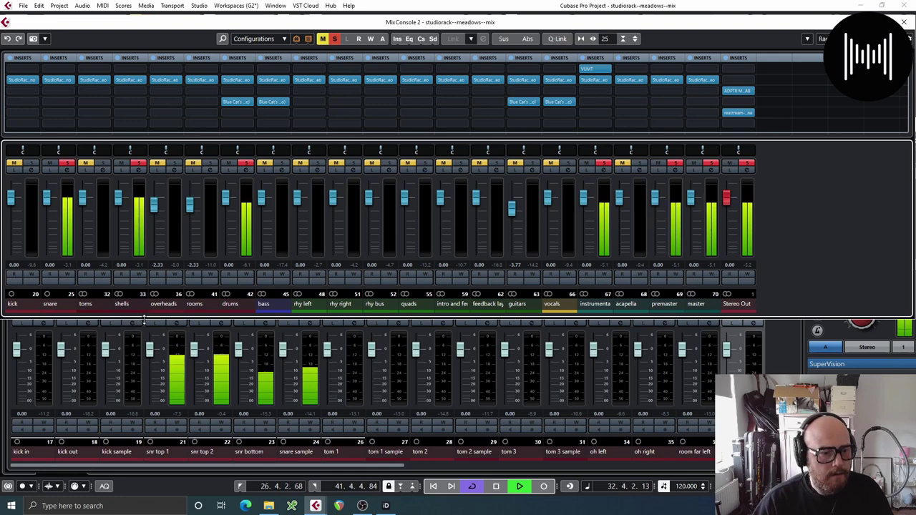
key("space")
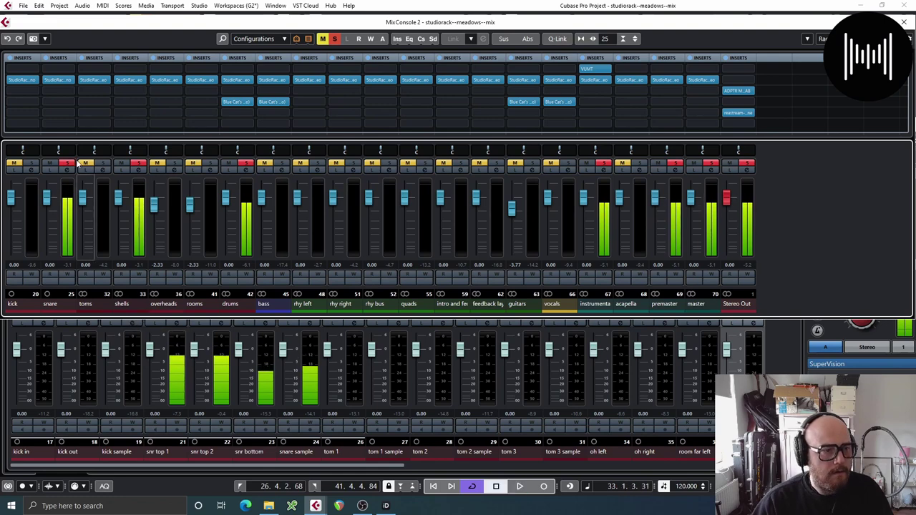
Step: View the snare group's StudioRack, and close it together with MixConsole 2
left_click(58, 78)
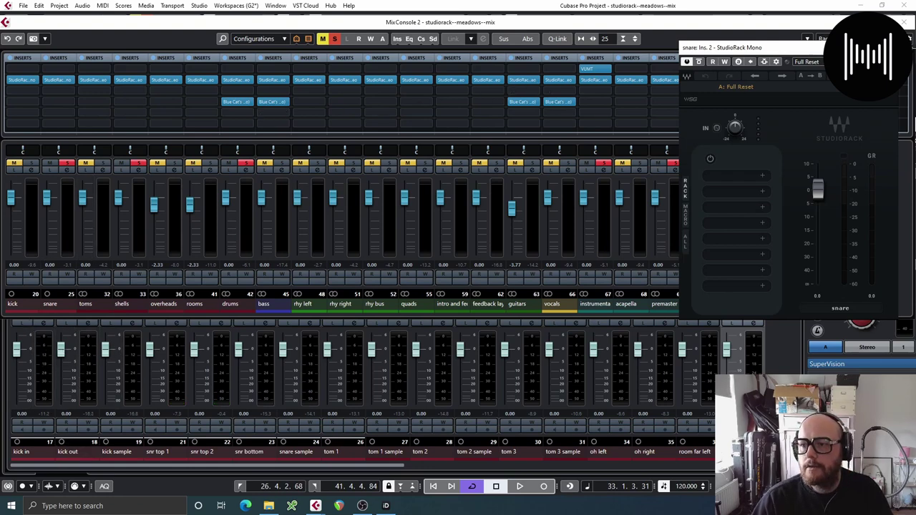
left_click(888, 48)
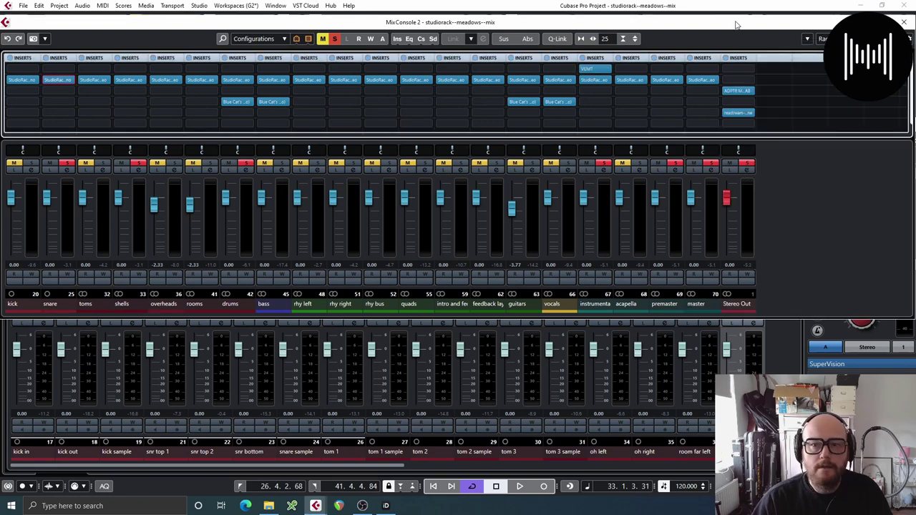
left_click(909, 23)
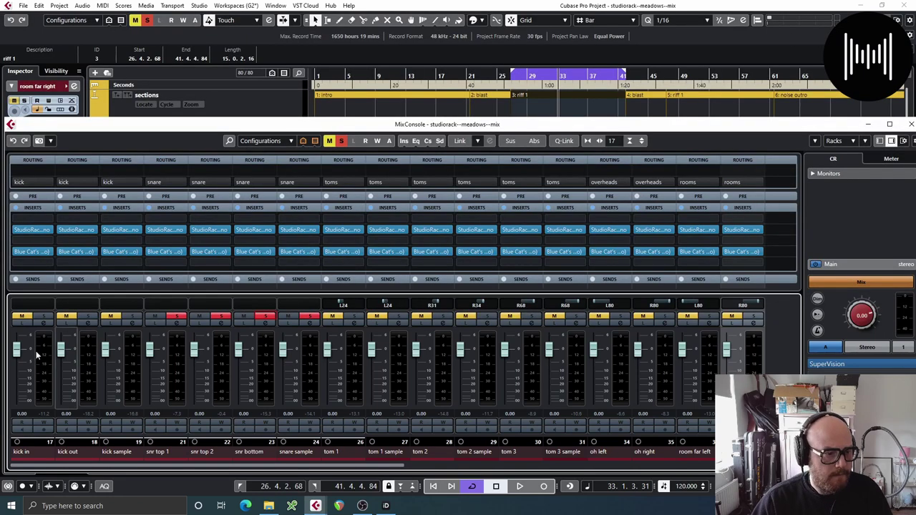
Step: Solo kick in and clear the solo on snr top 1, snr top 2, snr bottom and snare sample during playback
key("space")
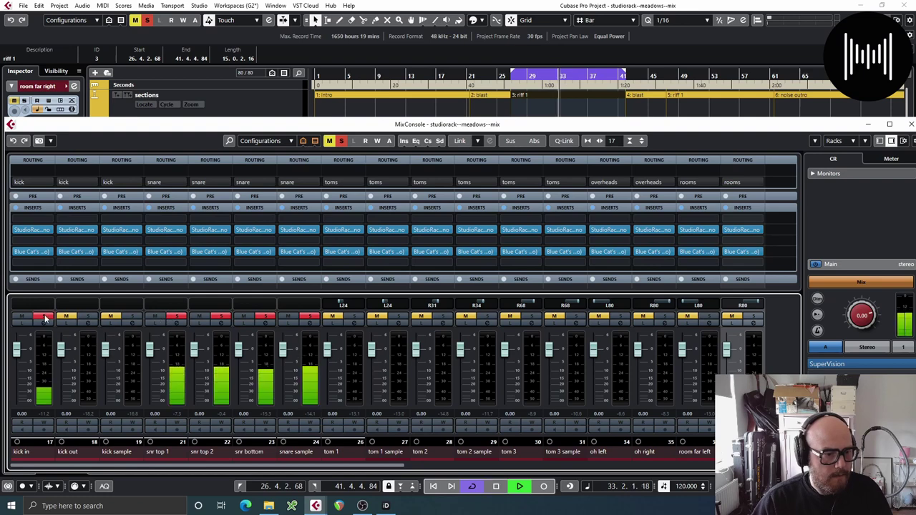
left_click(309, 317)
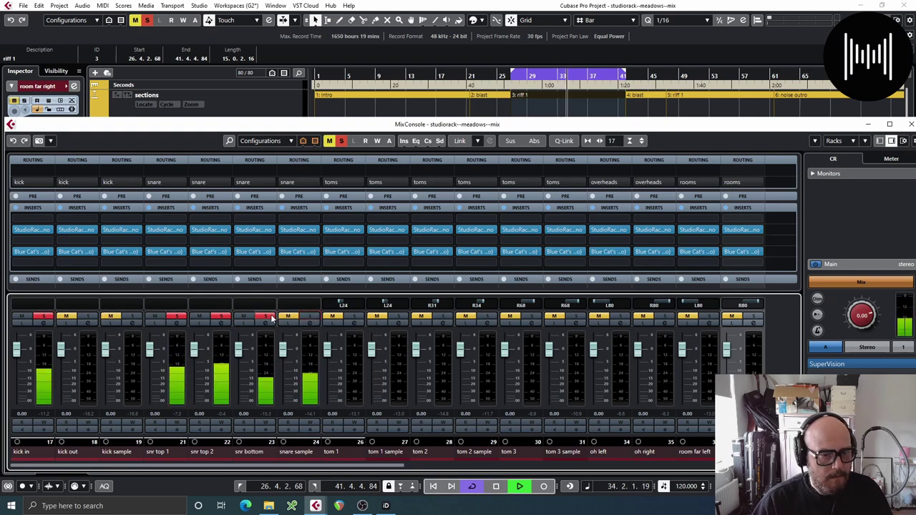
left_click(265, 316)
left_click(221, 316)
left_click(176, 316)
key("space")
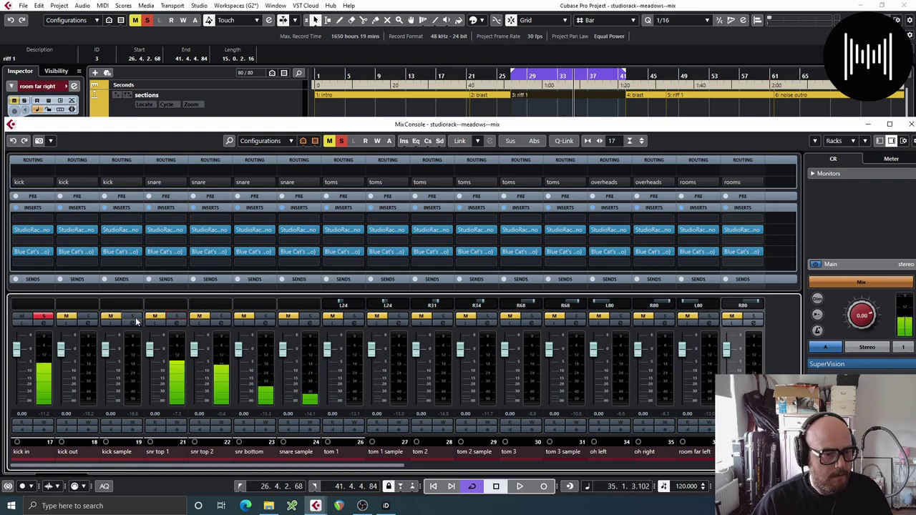
key("space")
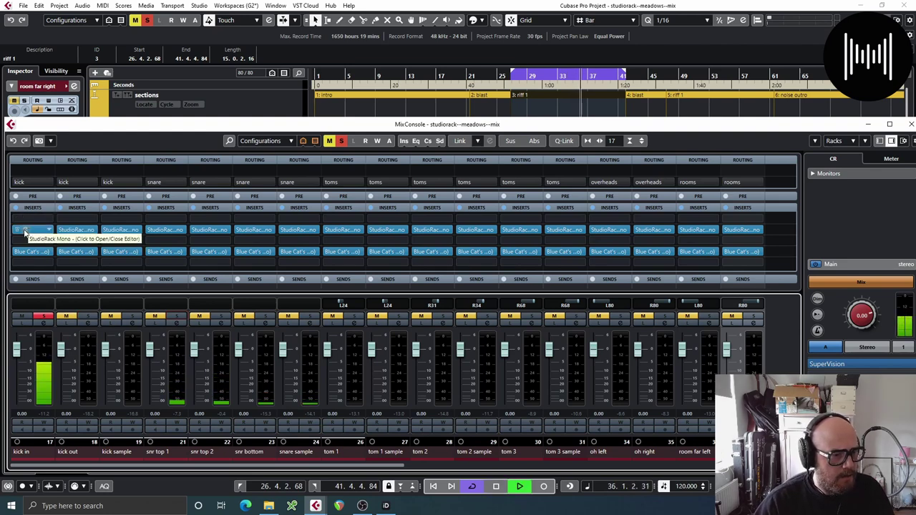
Step: Open kick in's StudioRack, stop playback, and insert SSLChannel in the third slot
left_click(25, 230)
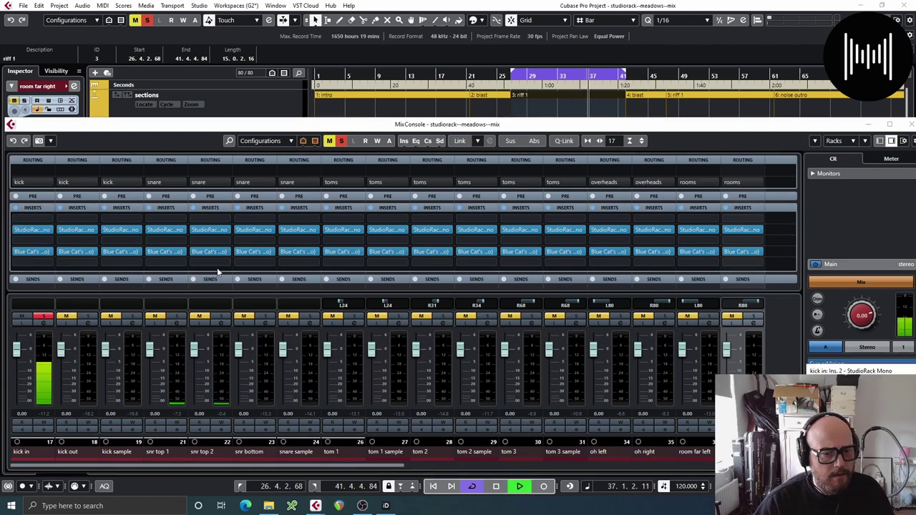
key("space")
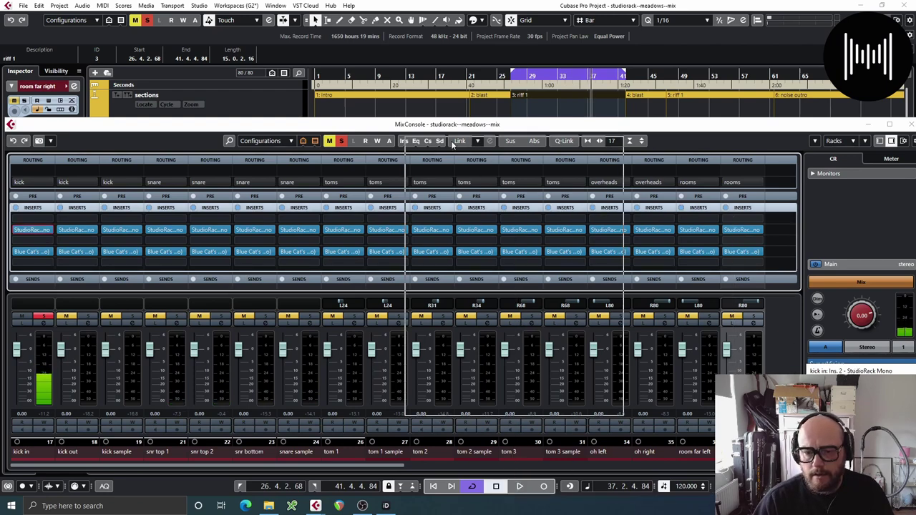
left_click(462, 303)
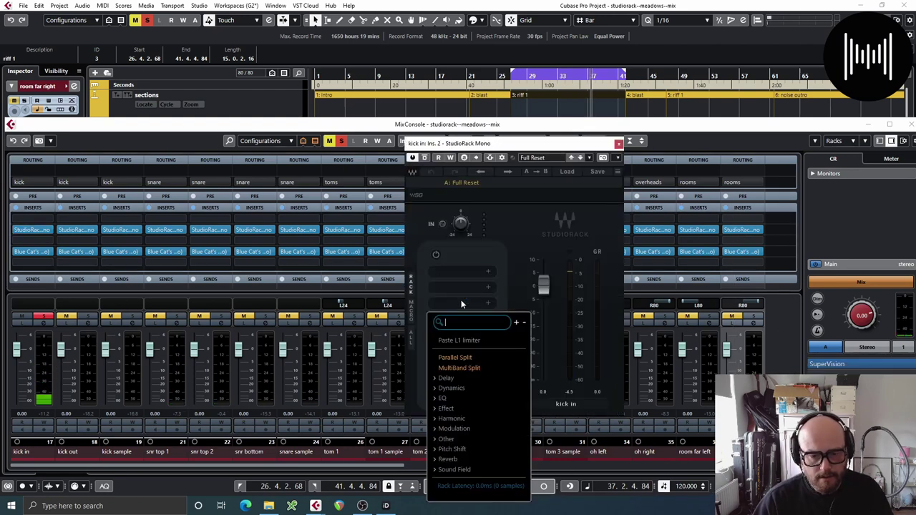
type("ssl")
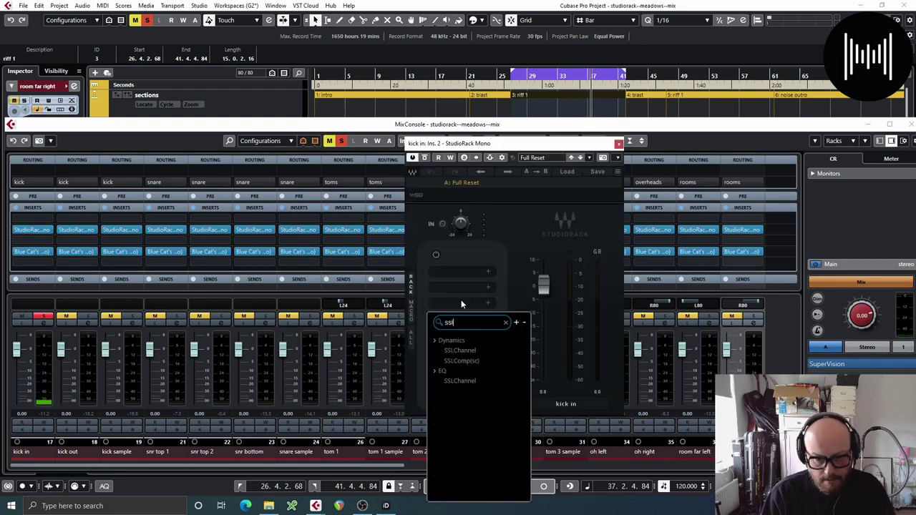
left_click(482, 351)
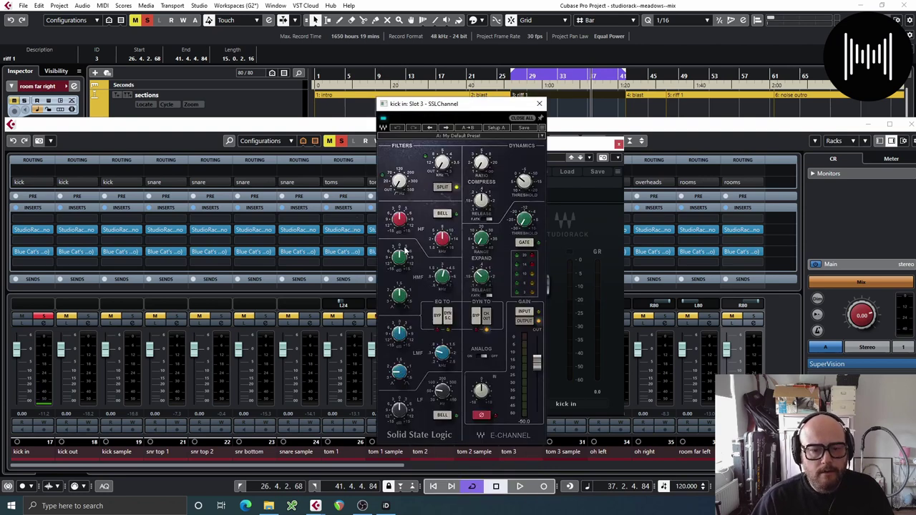
Step: Shape kick in with SSLChannel's EQ during playback, cutting the low mids and boosting the lows, high mids and highs
key("space")
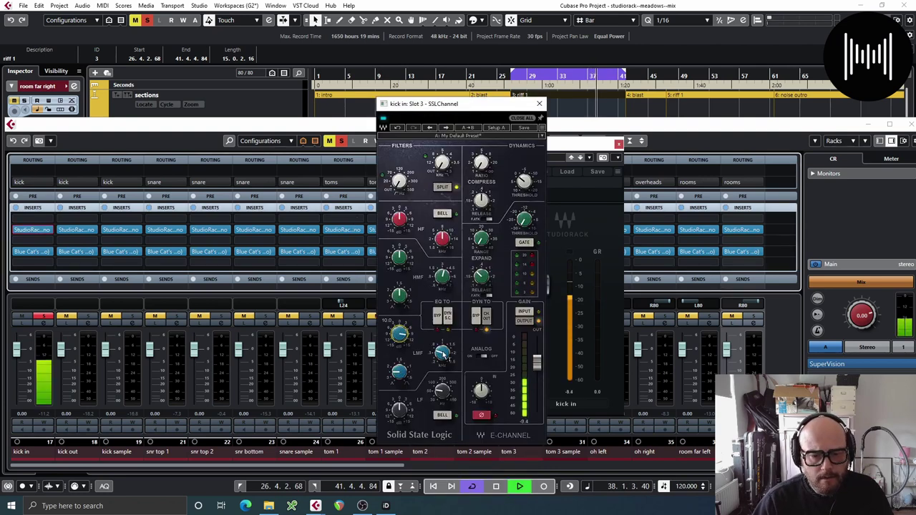
left_click_drag(442, 352, 399, 338)
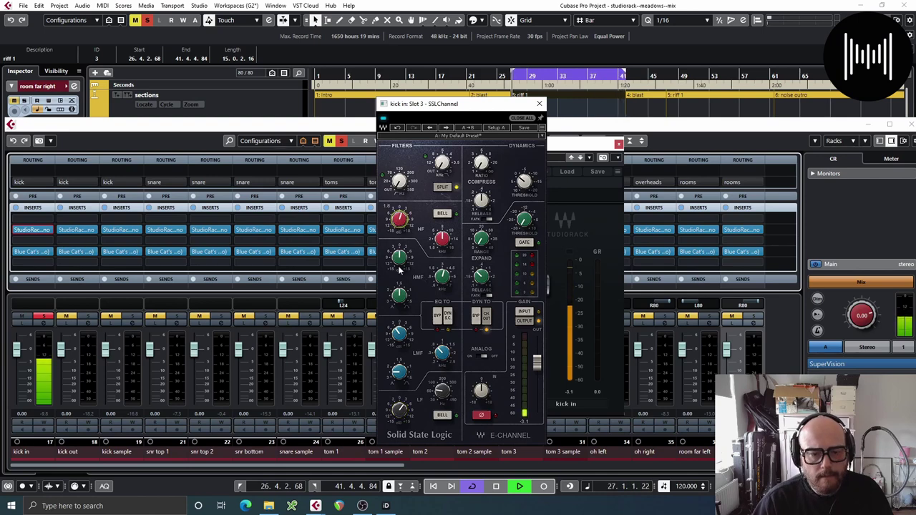
left_click_drag(443, 277, 442, 275)
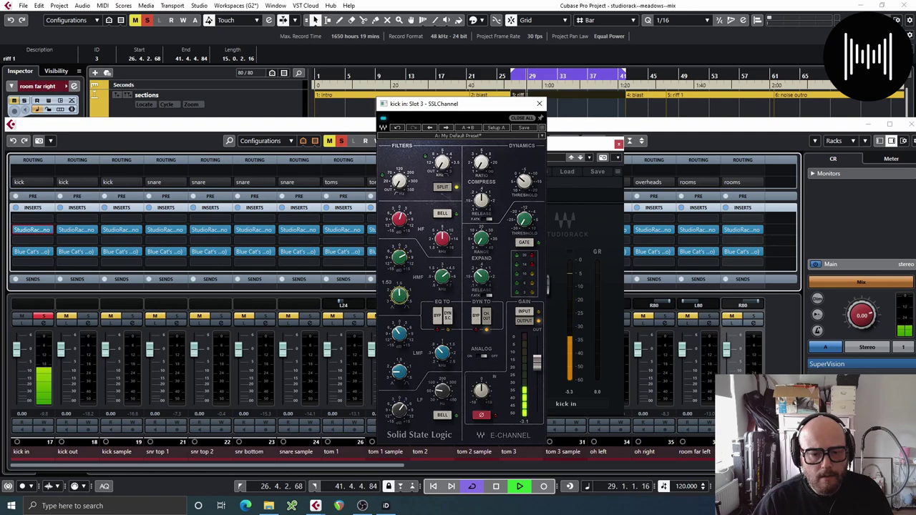
key("space")
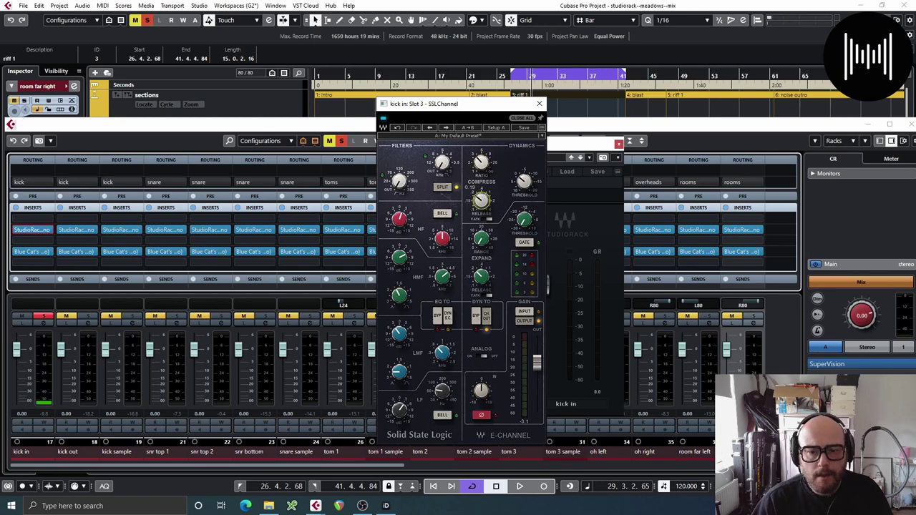
Step: Set SSLChannel's compressor release to 0.12 and lower its threshold on kick in, stop playback, and close the plugin window
key("space")
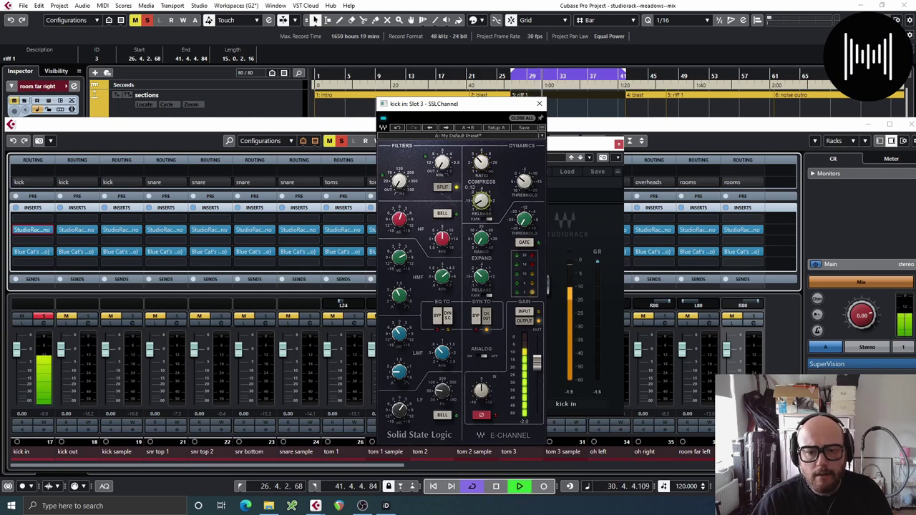
left_click_drag(526, 179, 526, 149)
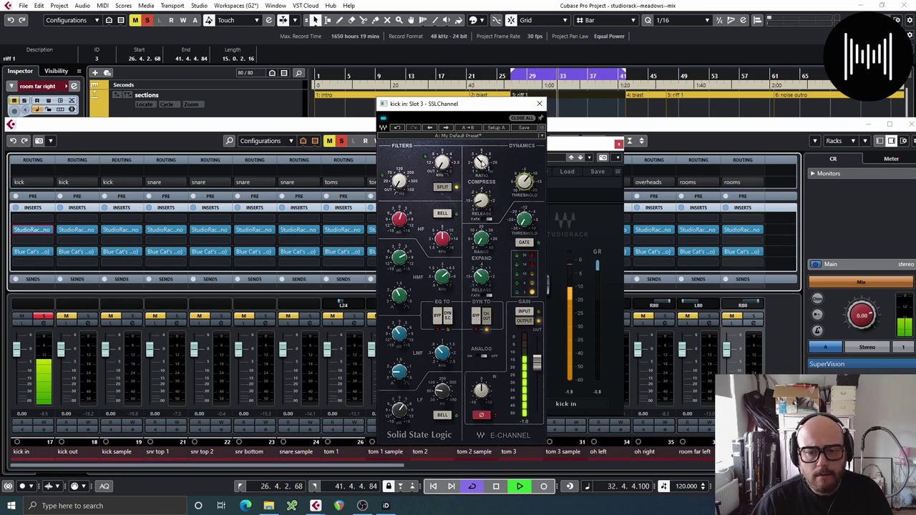
key("space")
left_click(541, 106)
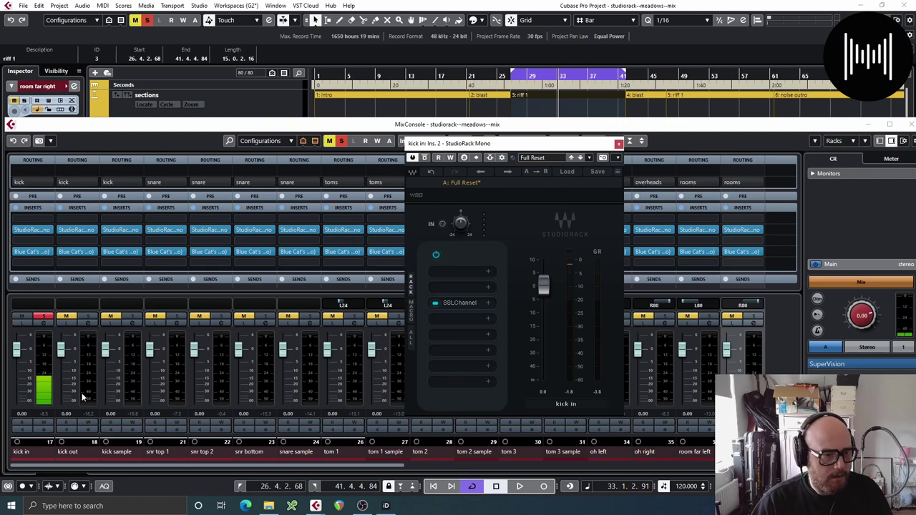
Step: Switch the solo from kick in to kick out
left_click(46, 314)
left_click(86, 317)
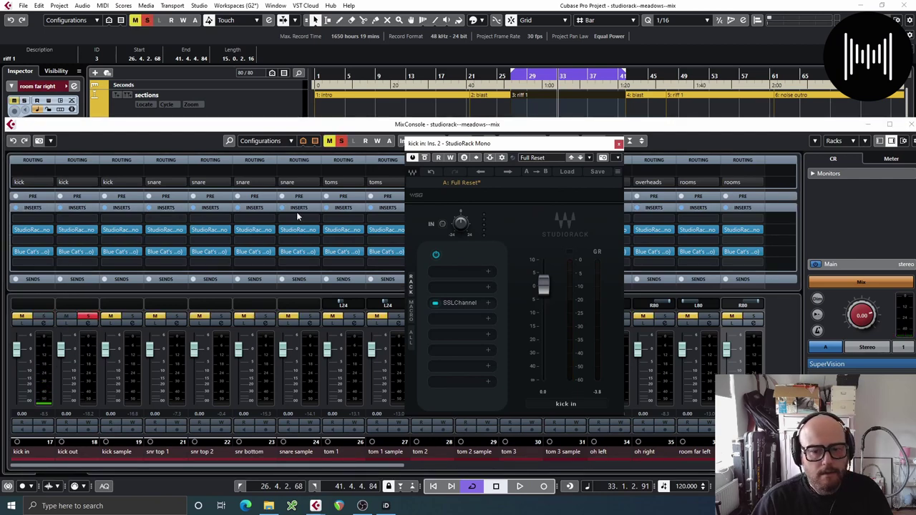
Step: Swap kick in's StudioRack for kick out's, start playback, and insert the Q1 equalizer in the first slot
left_click(620, 144)
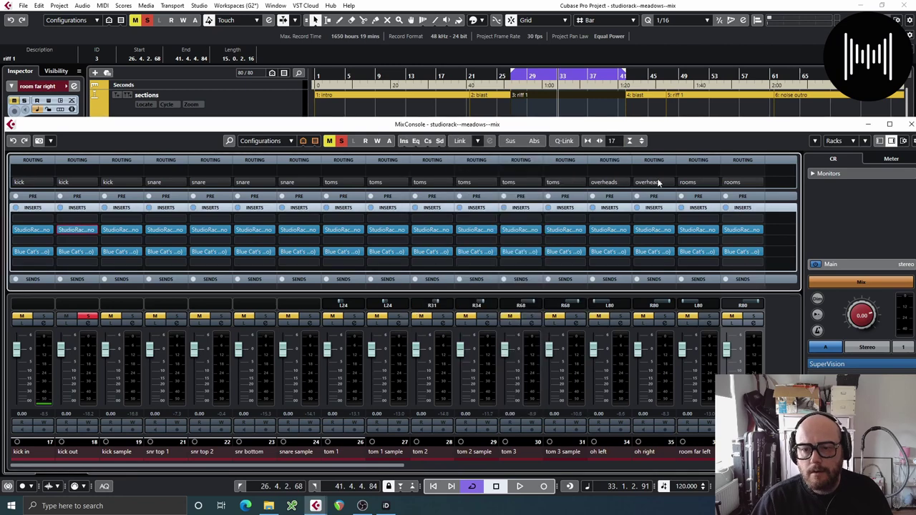
left_click(77, 229)
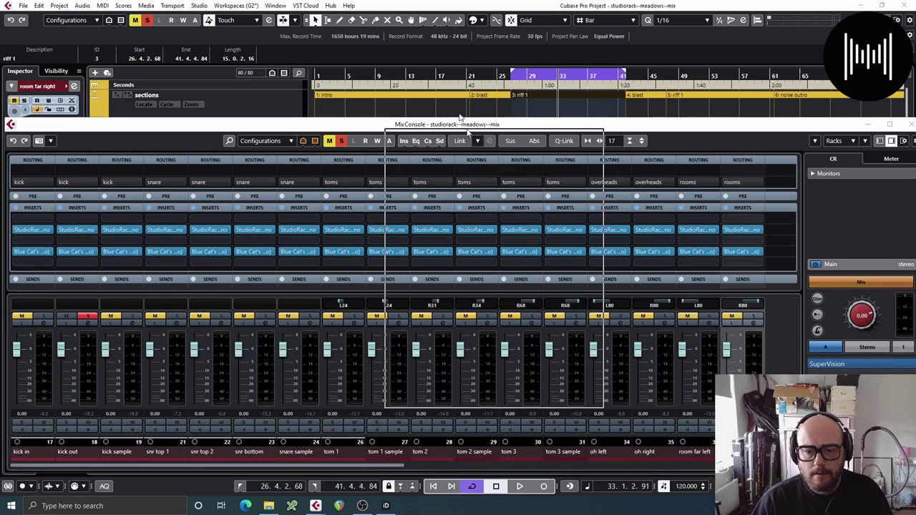
key("space")
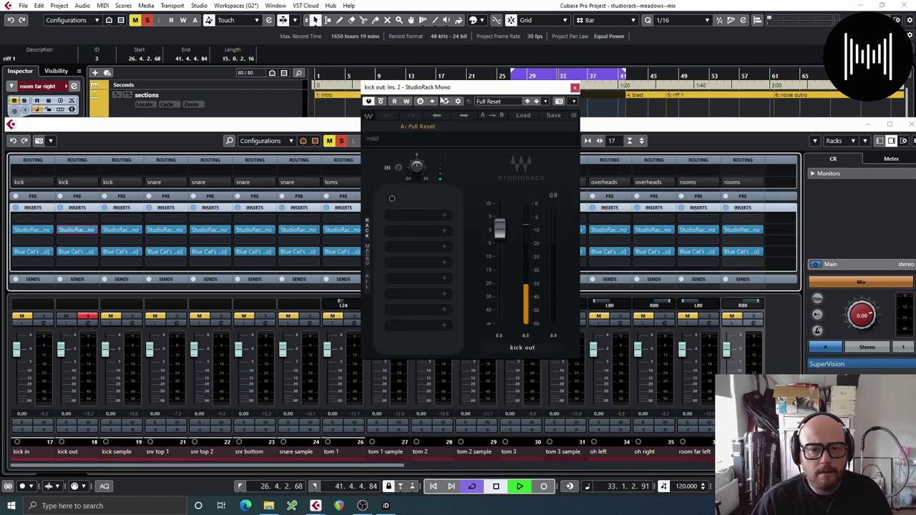
left_click(408, 215)
type("q10")
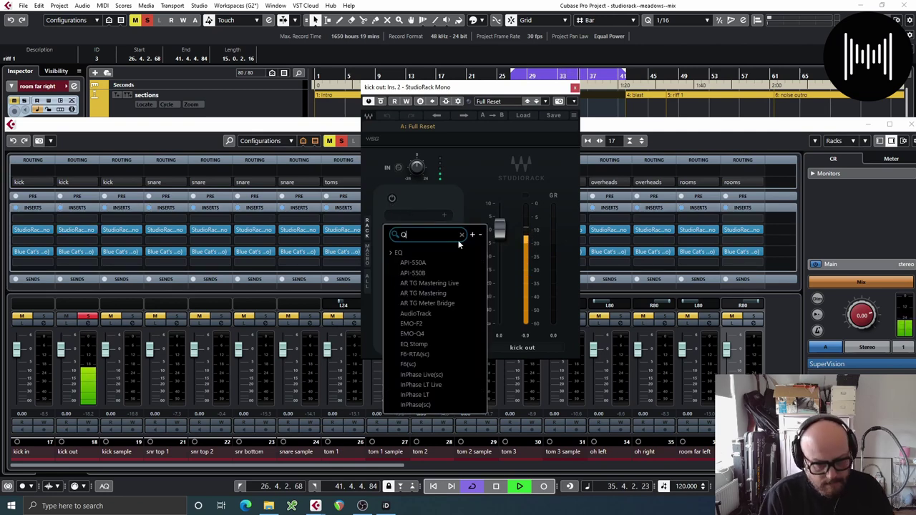
left_click(420, 274)
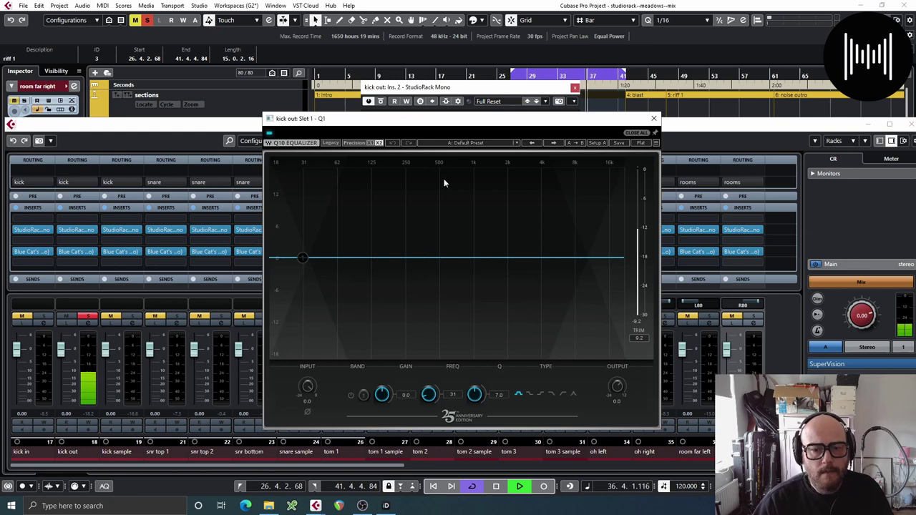
Step: Set Q1's band on kick out to a low-pass filter at about 616 Hz during playback, and close the equalizer
left_click(551, 394)
left_click(350, 396)
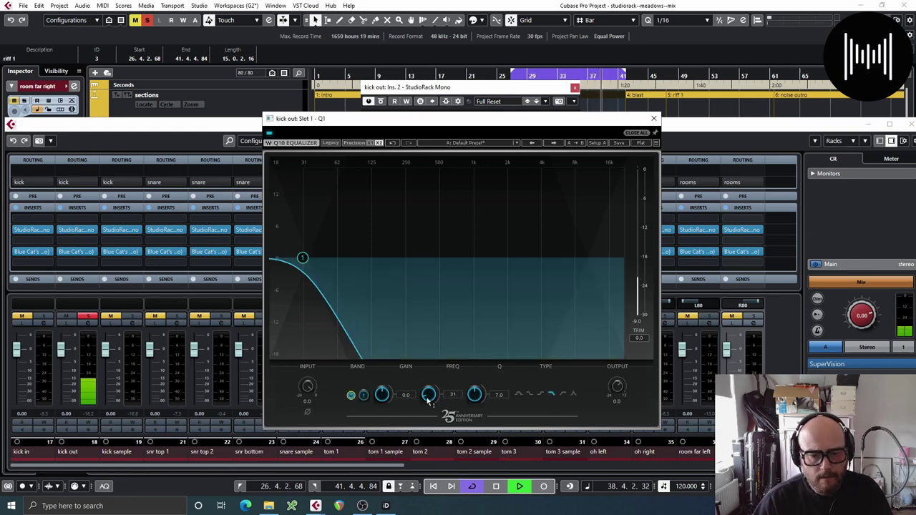
left_click_drag(429, 403, 430, 399)
key("space")
key("space")
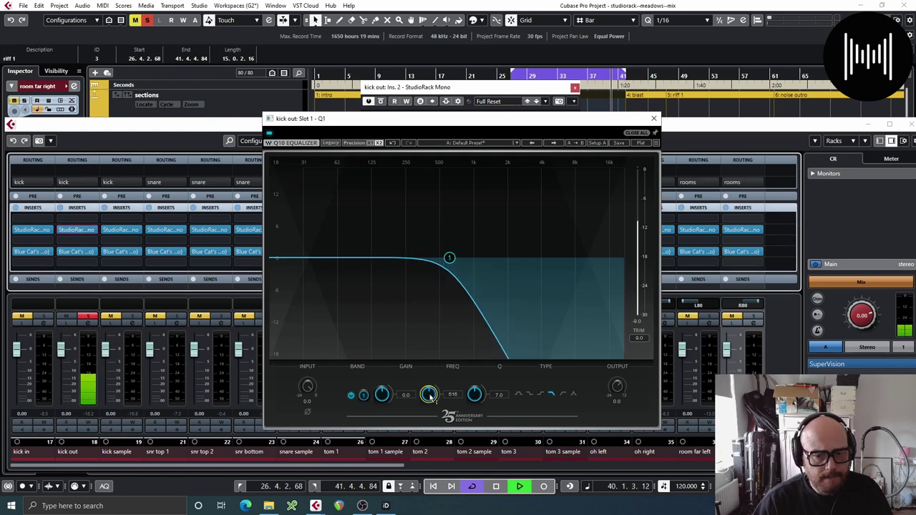
left_click(654, 118)
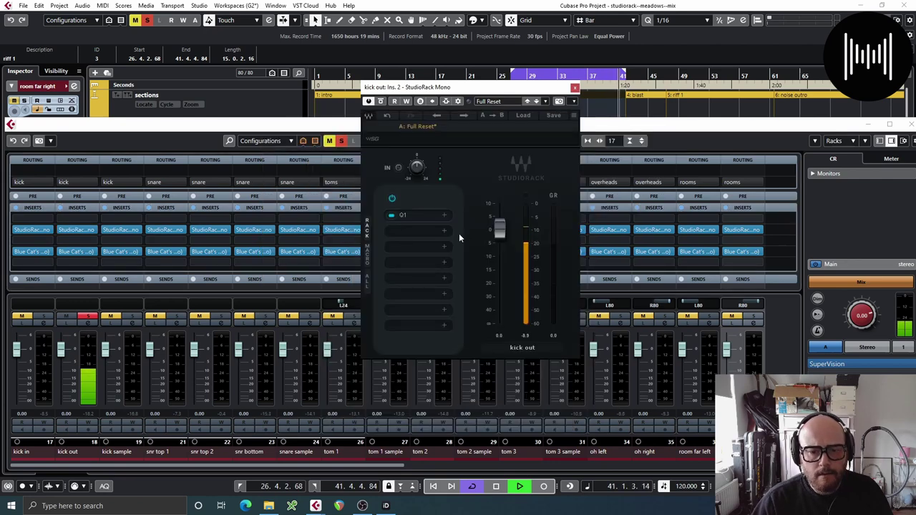
Step: Stop playback and insert the CLA-76 compressor in the second slot of kick out's StudioRack
key("space")
left_click(400, 229)
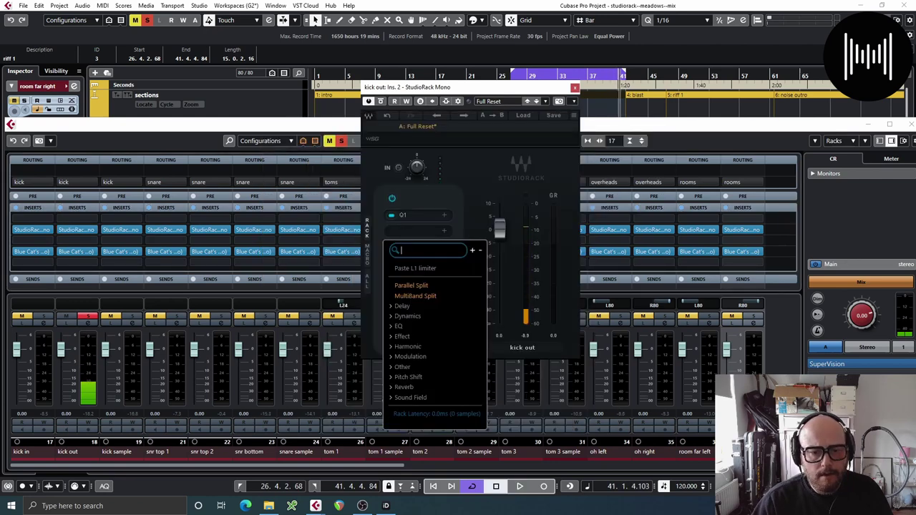
type("cla")
left_click(423, 278)
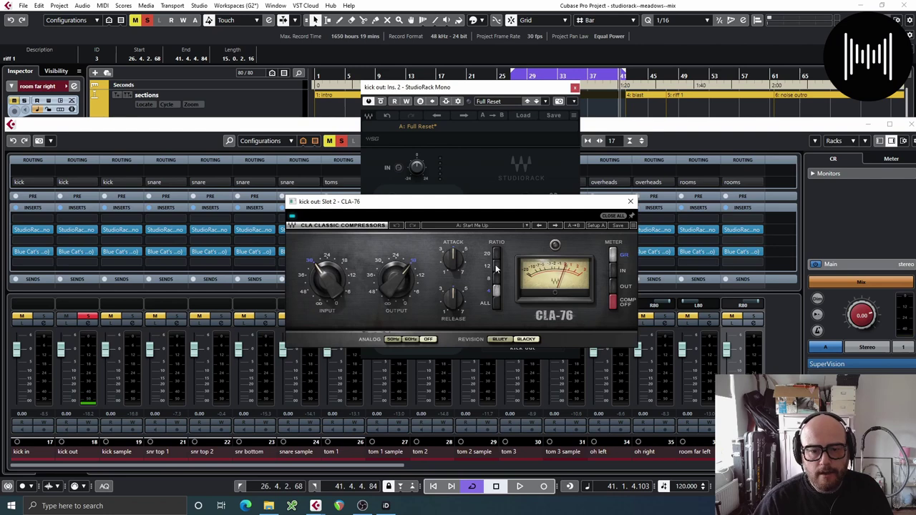
Step: Adjust CLA-76's input on kick out during playback, lower its output, slow the attack, set the release to 7, and close it
key("space")
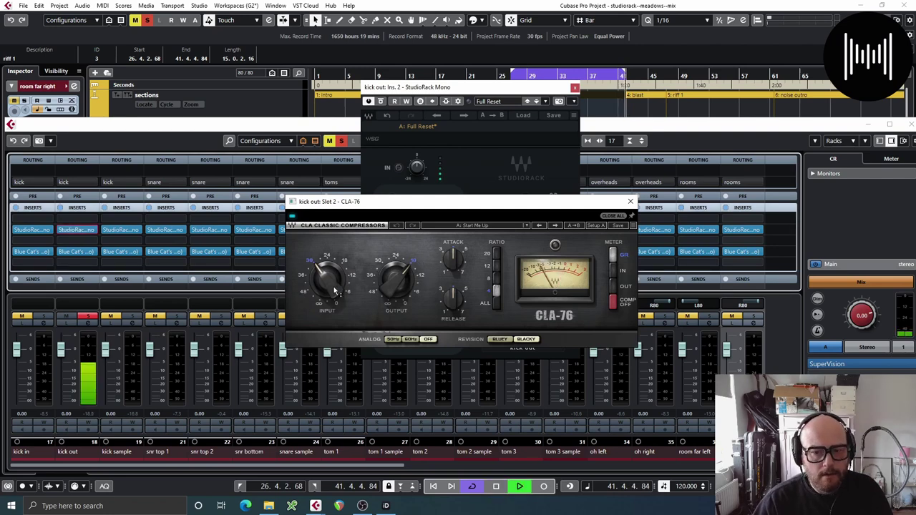
mouse_move(328, 296)
left_click_drag(328, 286, 328, 271)
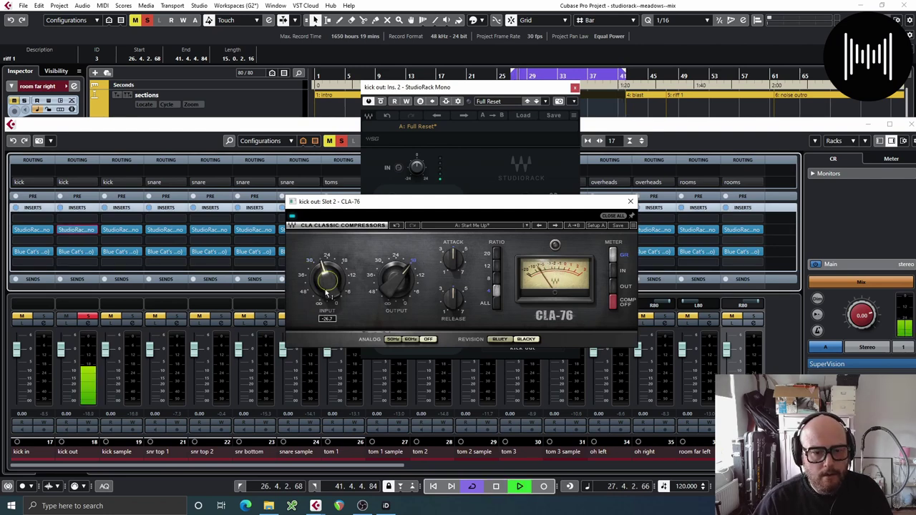
left_click_drag(391, 281, 391, 290)
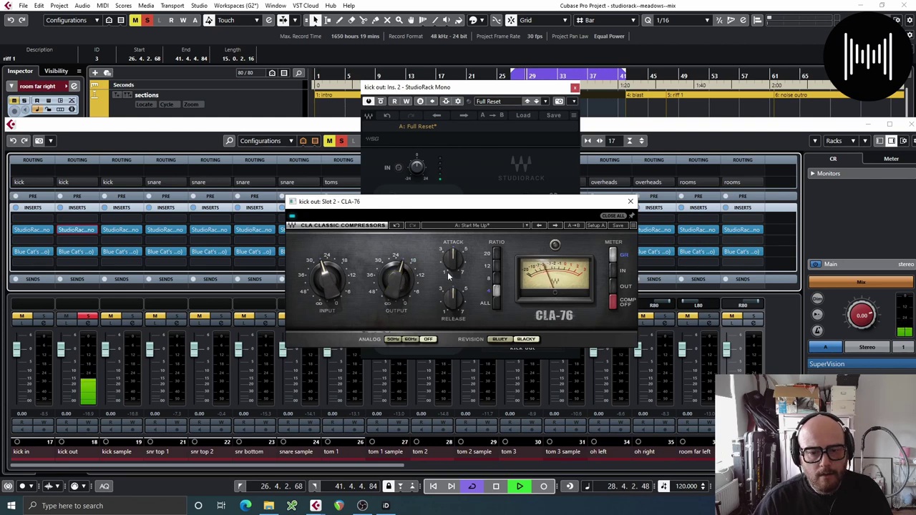
mouse_move(456, 266)
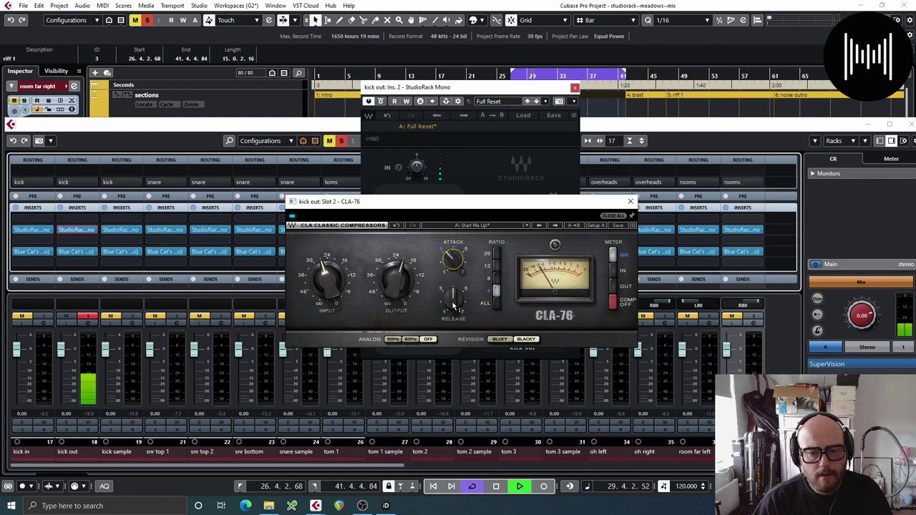
left_click_drag(454, 306, 454, 275)
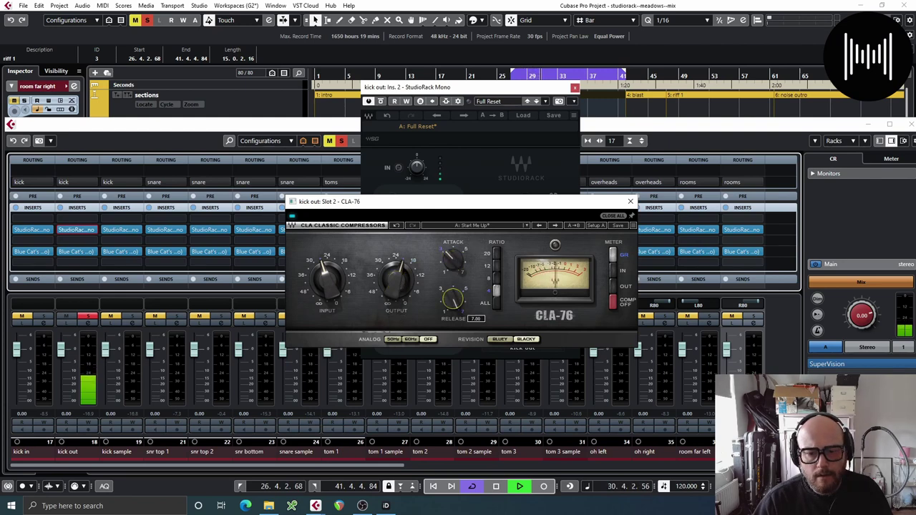
left_click_drag(322, 280, 322, 288)
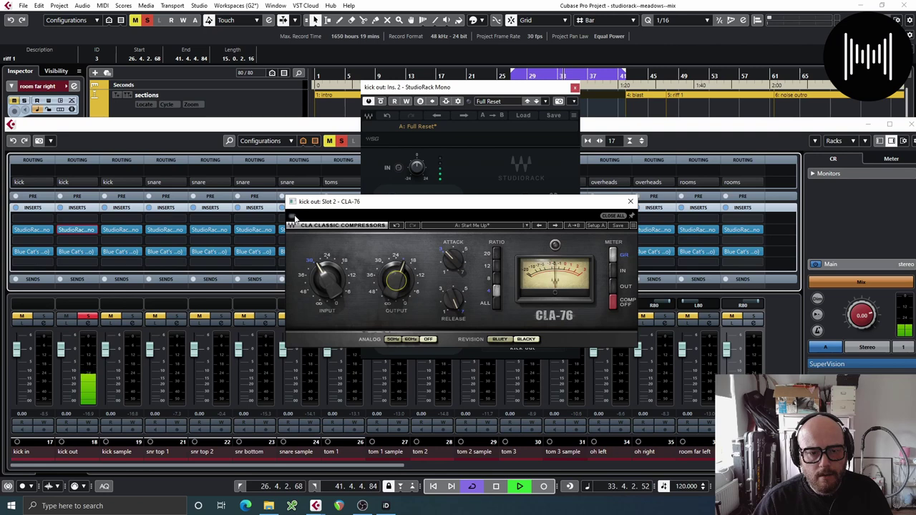
left_click(629, 202)
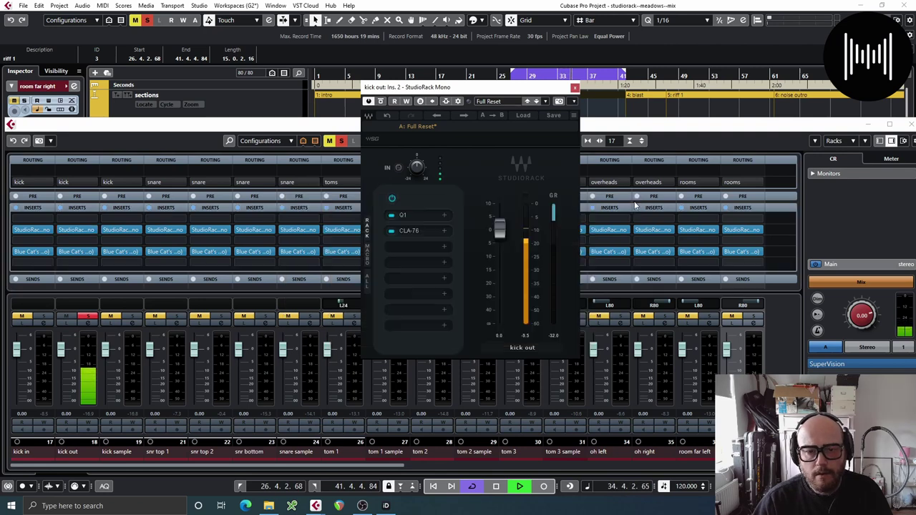
Step: Stop playback, close kick out's StudioRack, and clear the solo on kick out
key("space")
left_click(575, 87)
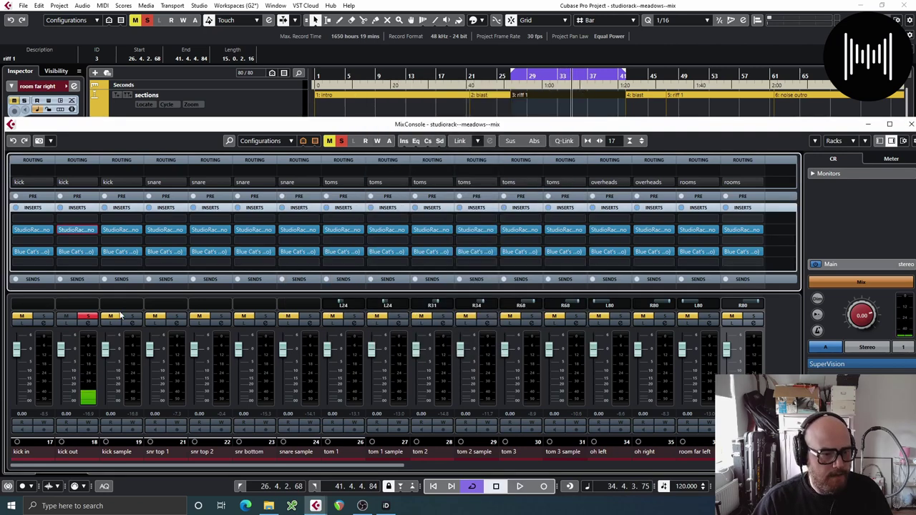
key("space")
left_click(89, 317)
key("space")
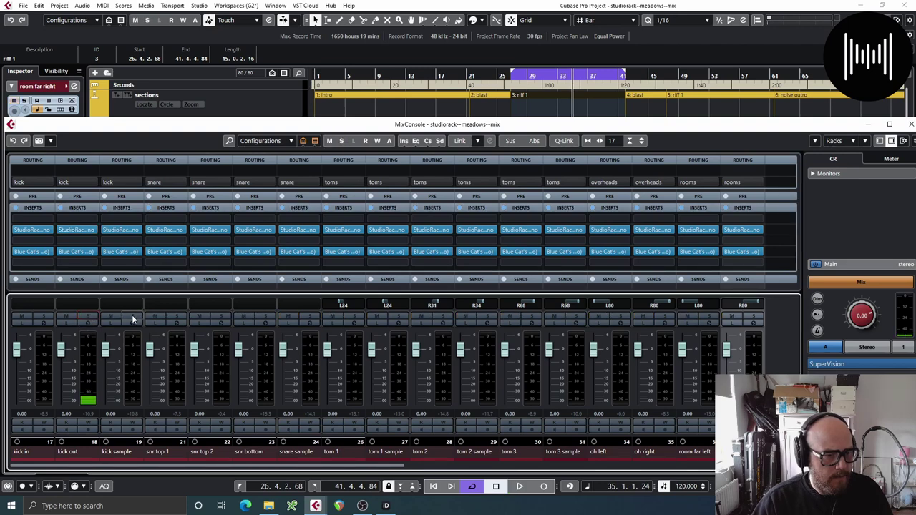
Step: Audition the kick sample track on its own, stop playback, and clear its solo
left_click(133, 317)
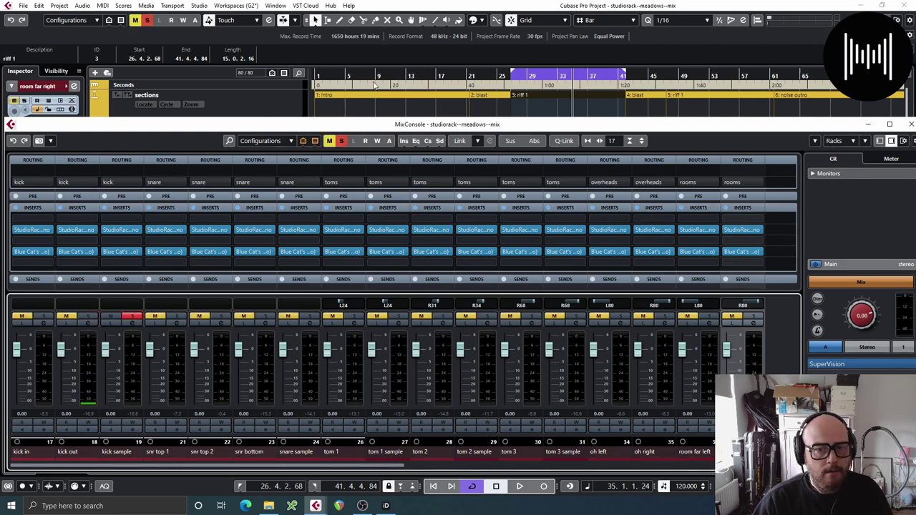
key("space")
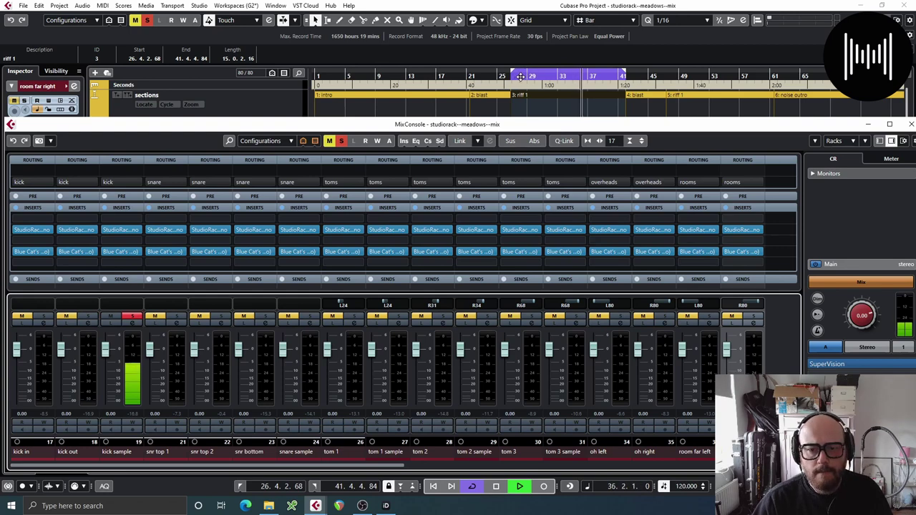
key("space")
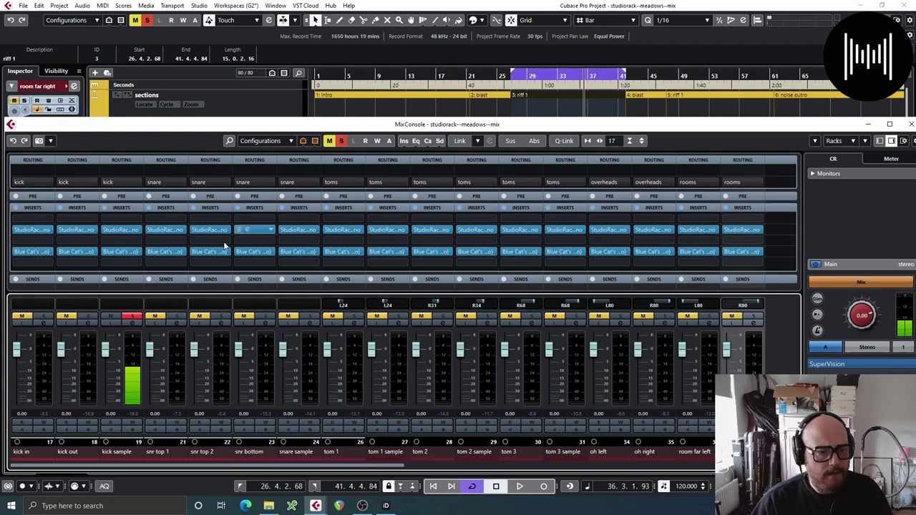
left_click(130, 318)
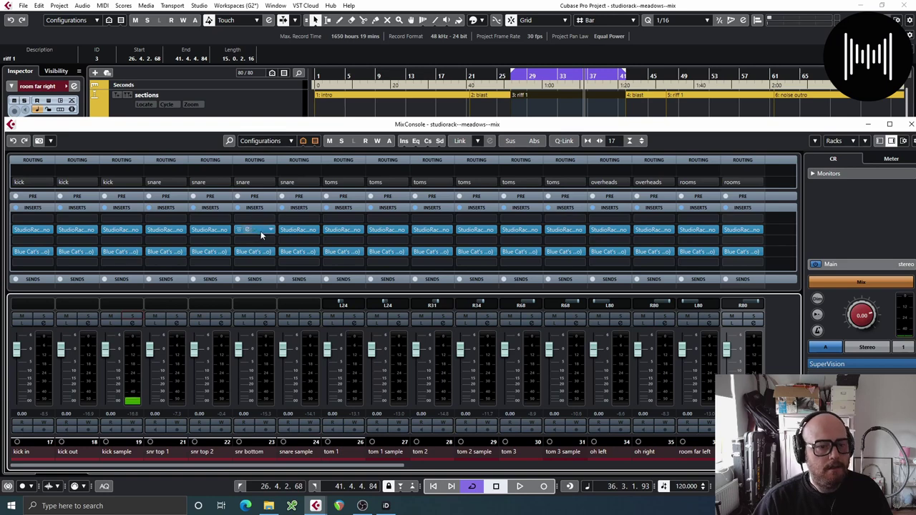
Step: Bring up MixConsole 2, open the kick bus's StudioRack, and move its window fully into view
key("ctrl+F3")
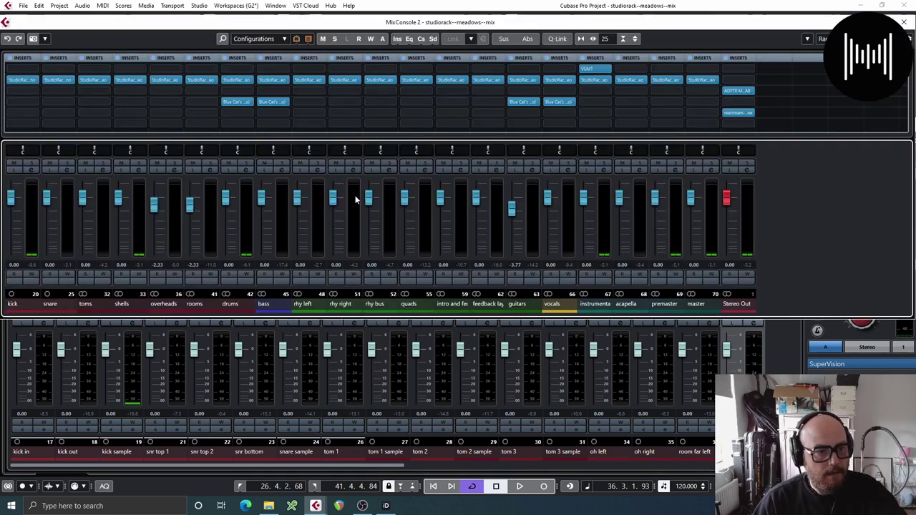
left_click(21, 82)
left_click(21, 81)
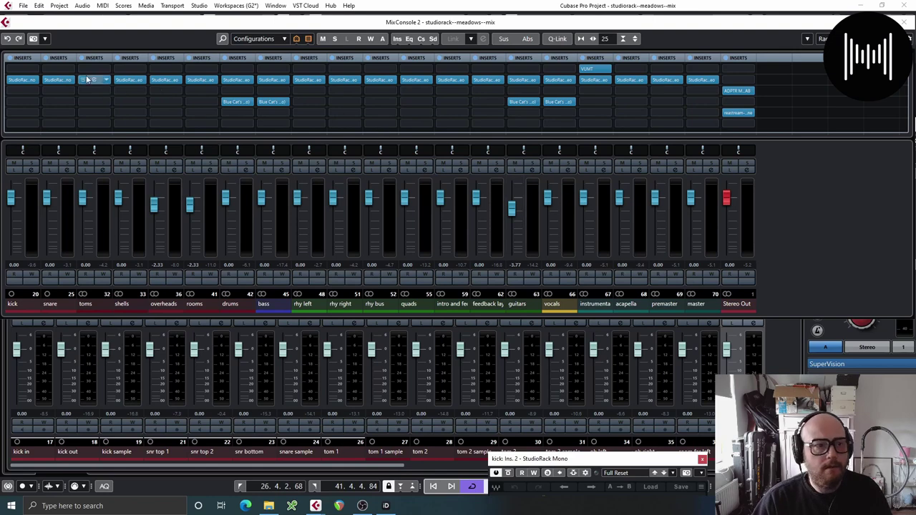
left_click(20, 82)
left_click(22, 81)
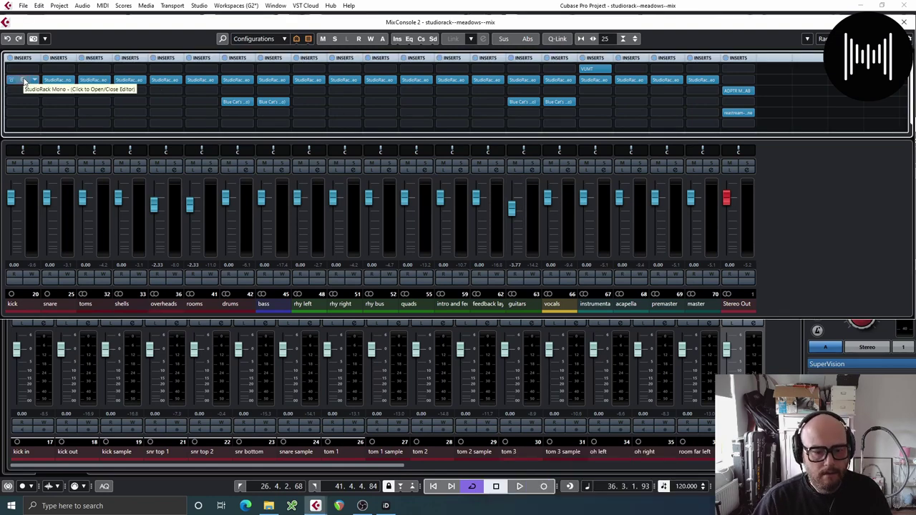
left_click(23, 81)
left_click(24, 81)
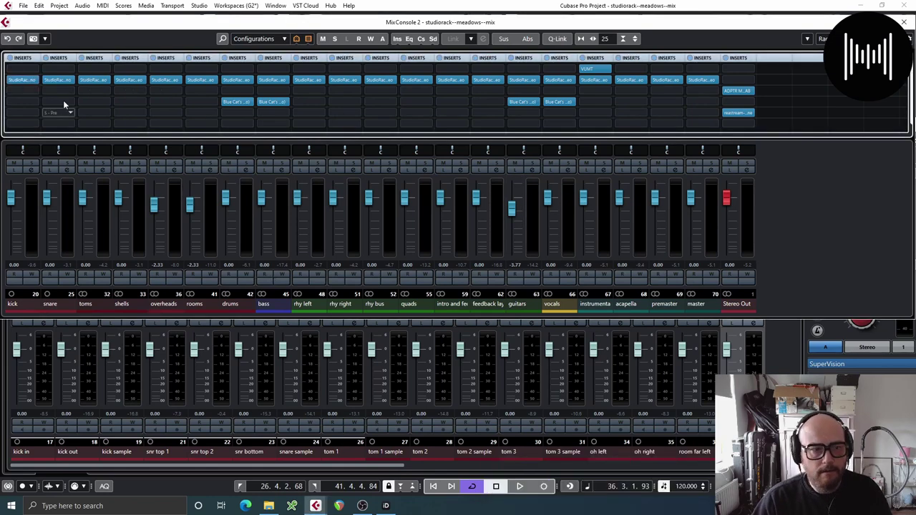
left_click(21, 81)
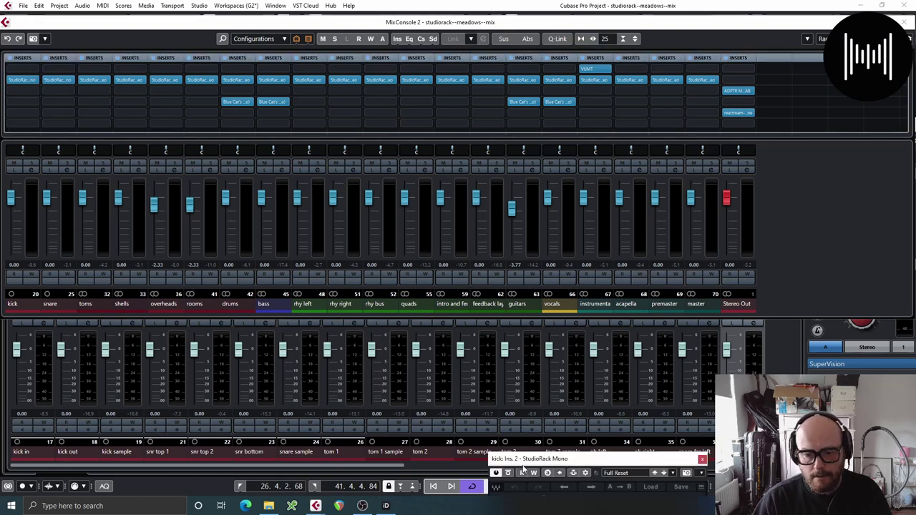
left_click_drag(524, 459, 141, 161)
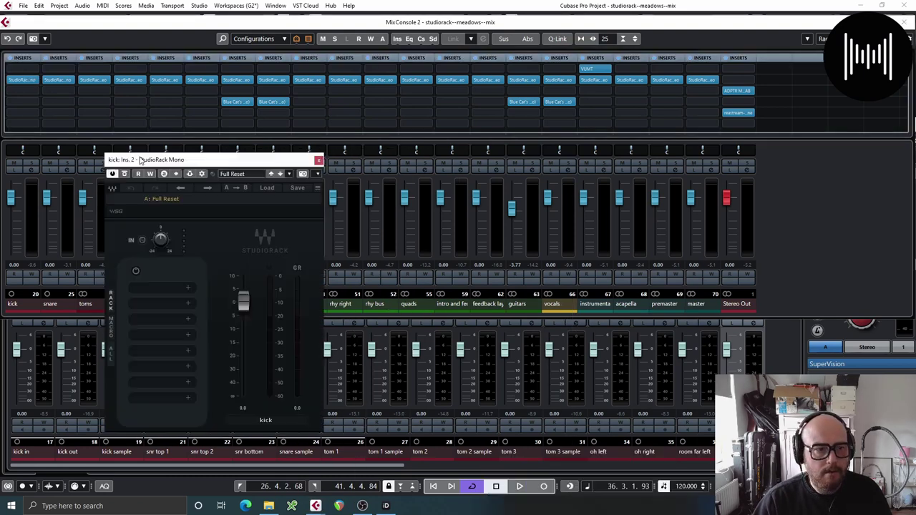
Step: Open the snare bus's StudioRack beside the kick bus's and play the kick and snare buses soloed
left_click(59, 81)
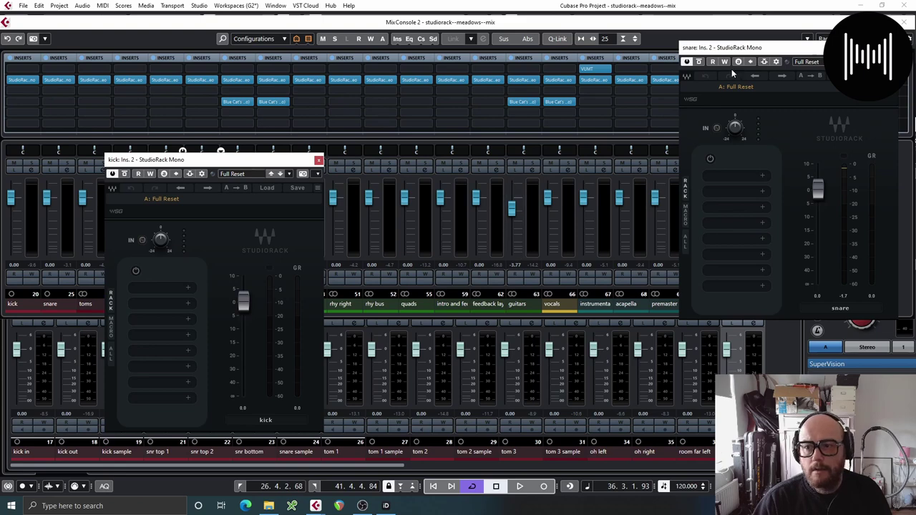
left_click_drag(730, 49, 456, 143)
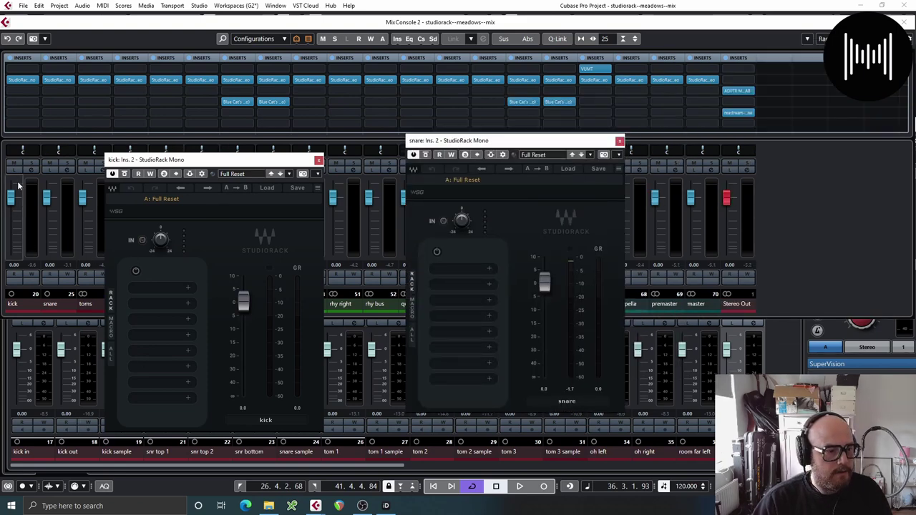
left_click(69, 164)
key("space")
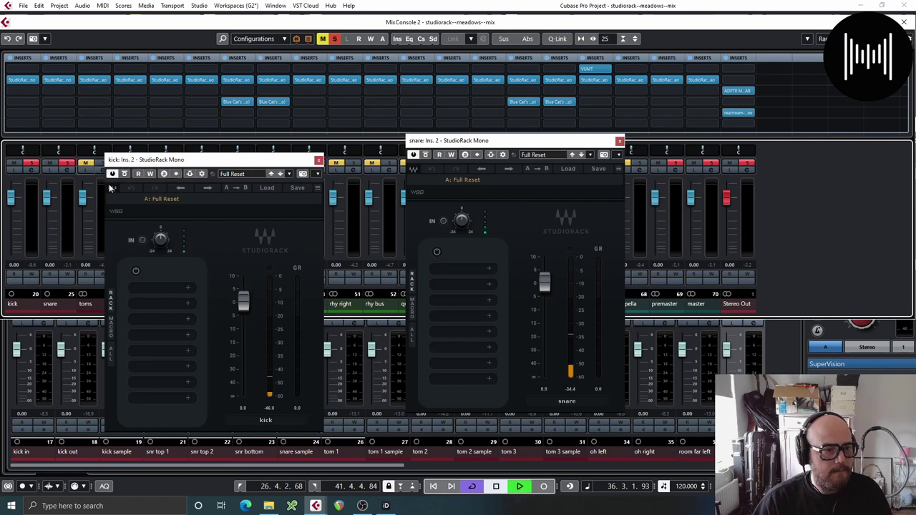
left_click_drag(271, 164, 352, 143)
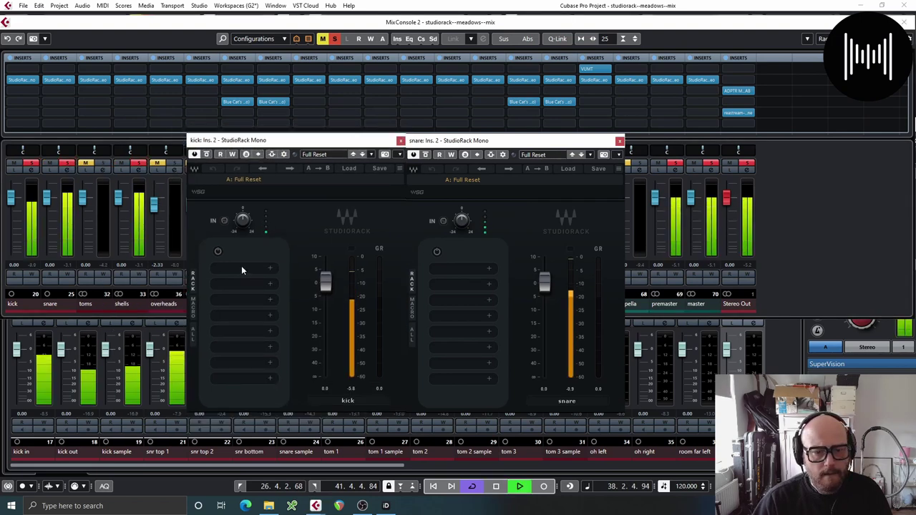
left_click_drag(463, 142, 568, 146)
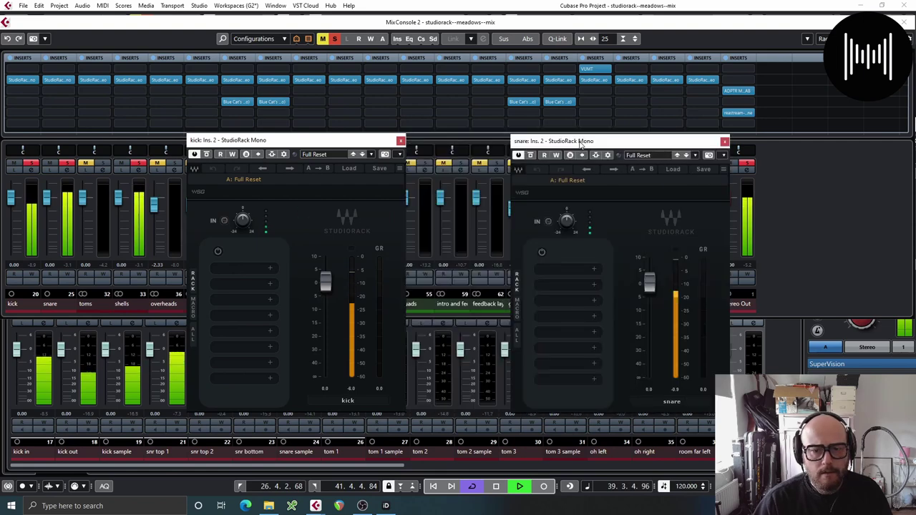
Step: Insert a MultiBand Split in the first slot of the kick bus rack and add a third band to it
left_click(246, 267)
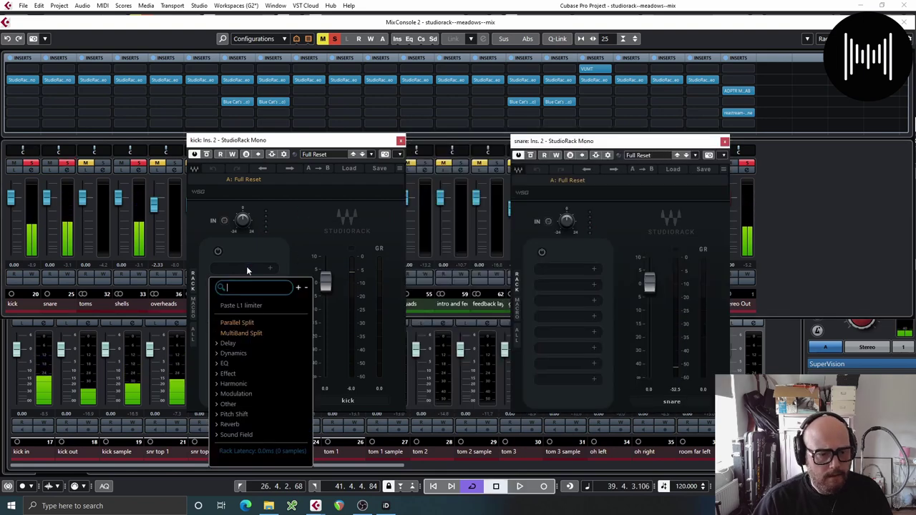
left_click(260, 335)
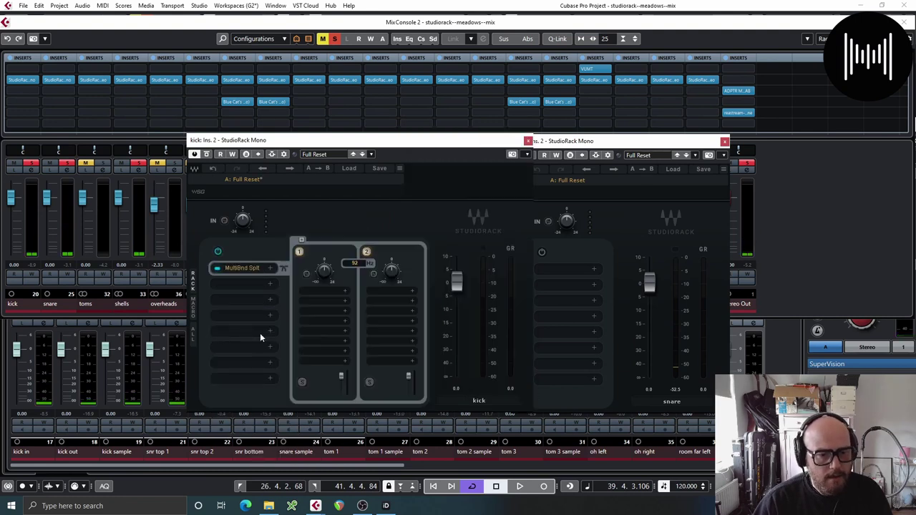
left_click(302, 240)
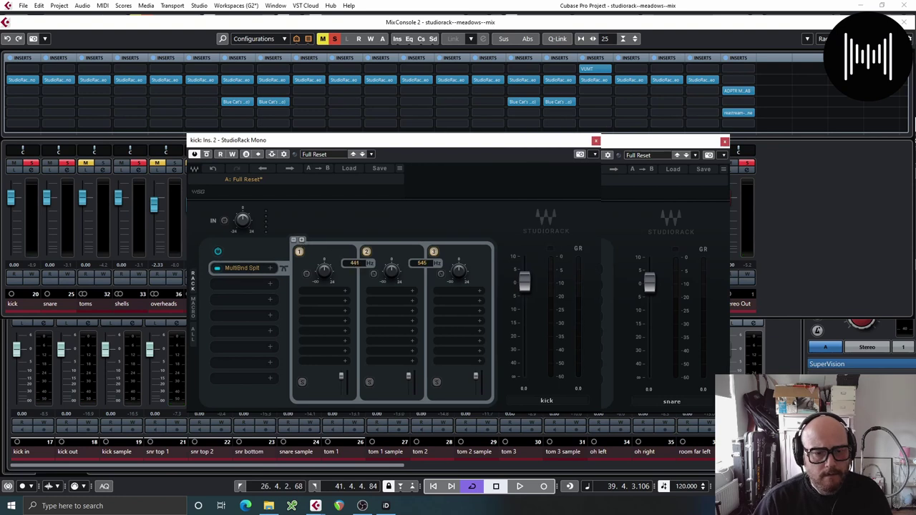
Step: Load Abbey Road Saturator on band 1 of the kick's multiband split, start playback, and close the plugin's window
left_click(322, 292)
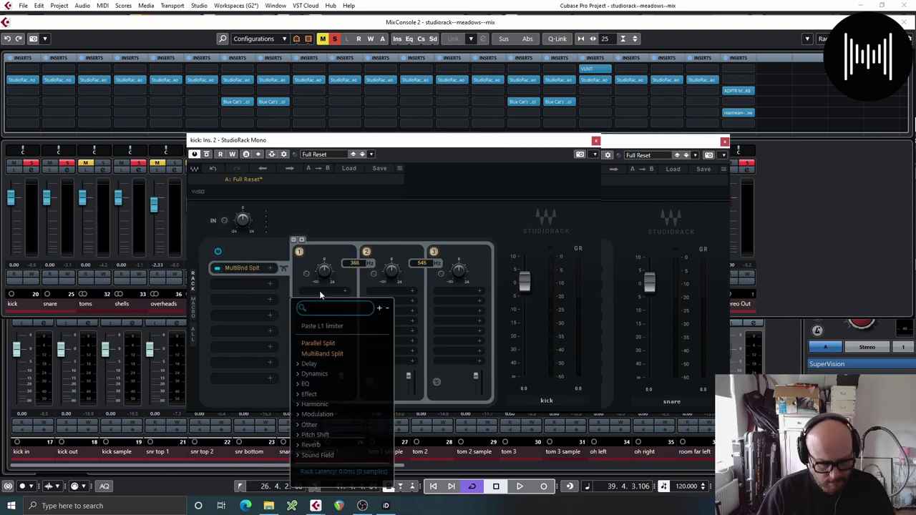
type("abbey")
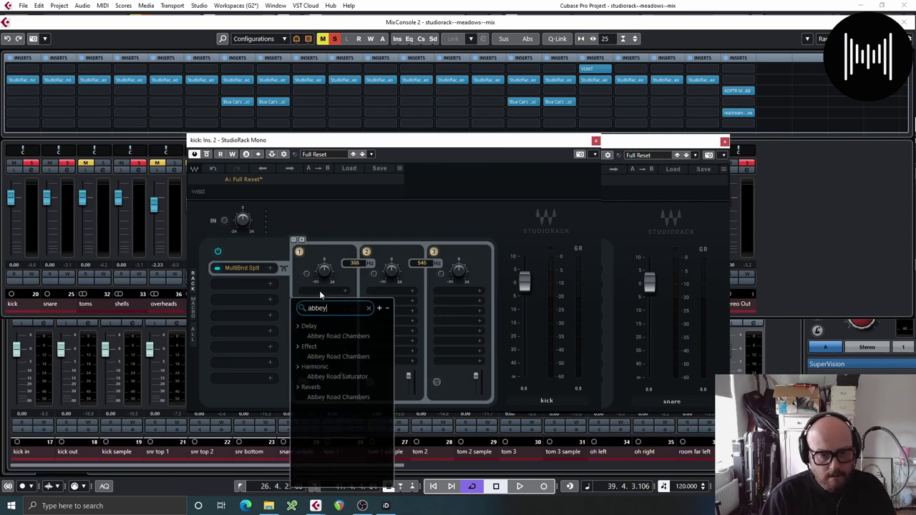
left_click(332, 377)
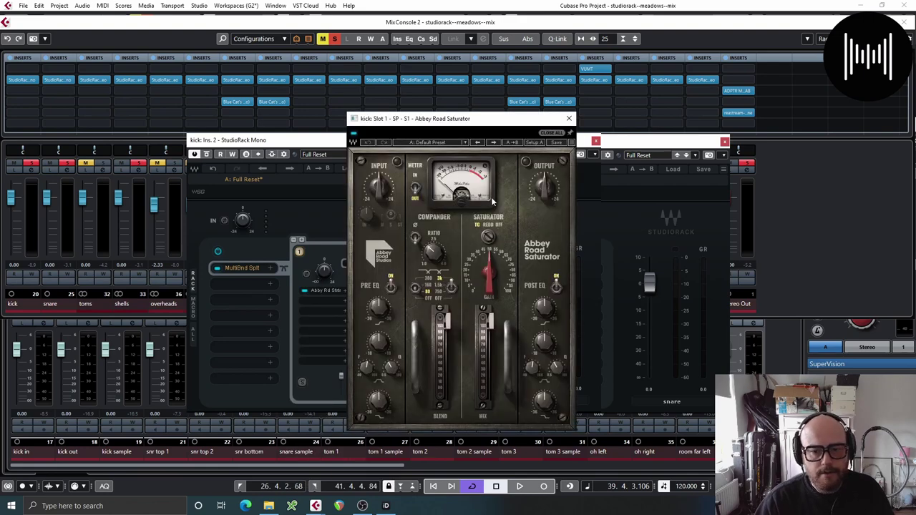
key("space")
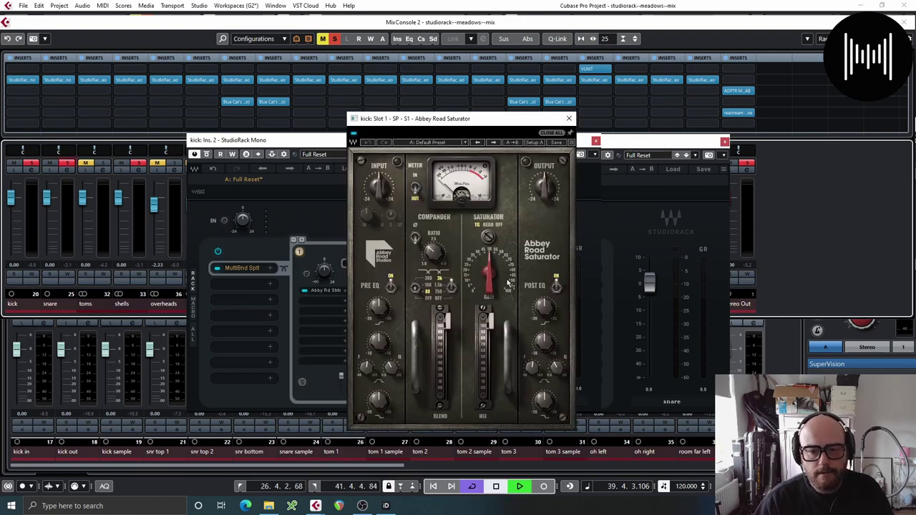
left_click(569, 120)
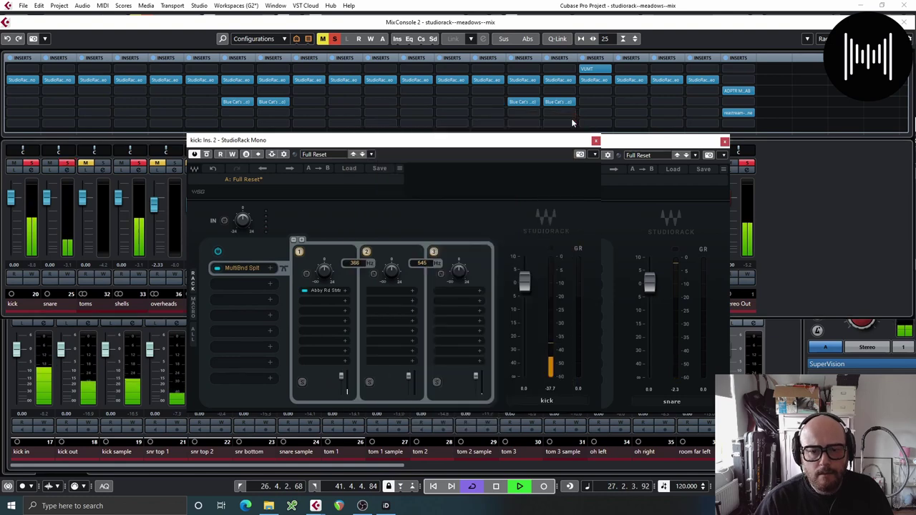
Step: Load Abbey Road Saturator on band 3 of the kick's multiband split, set its compander blend to 82.1, and close its window
left_click(446, 287)
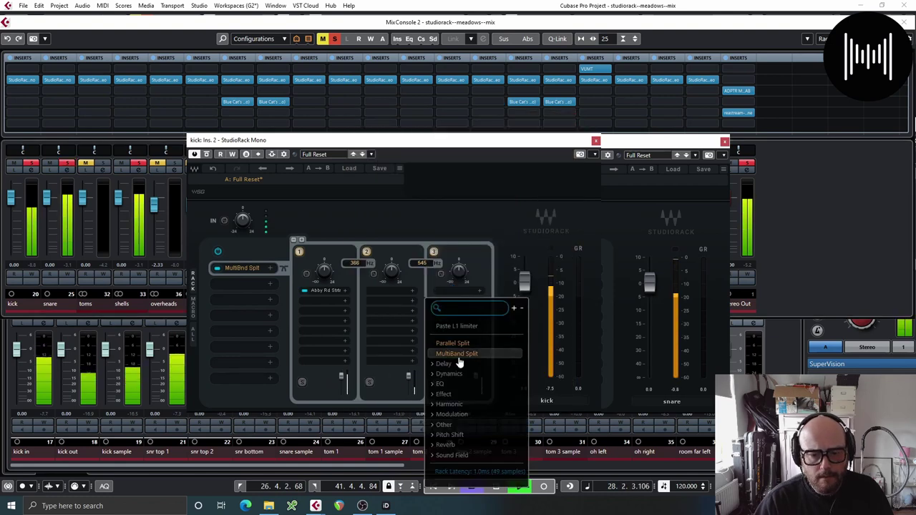
type("ab")
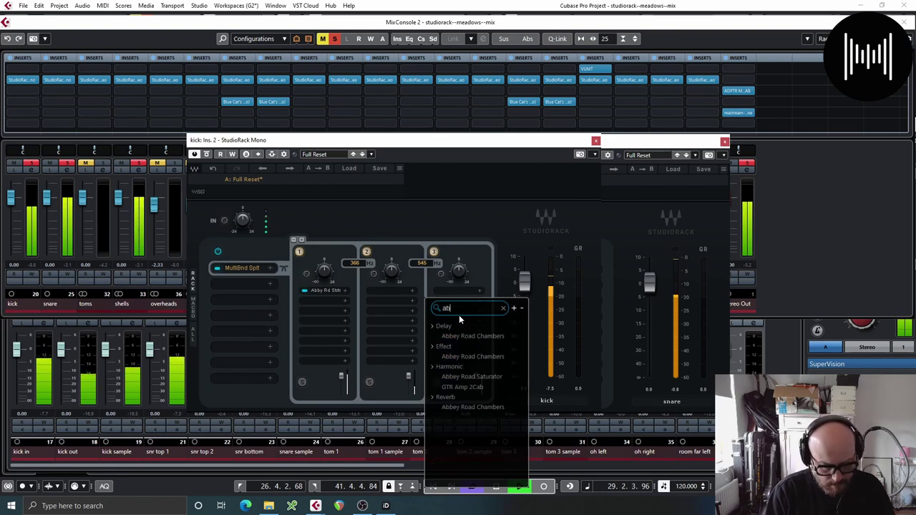
type("b")
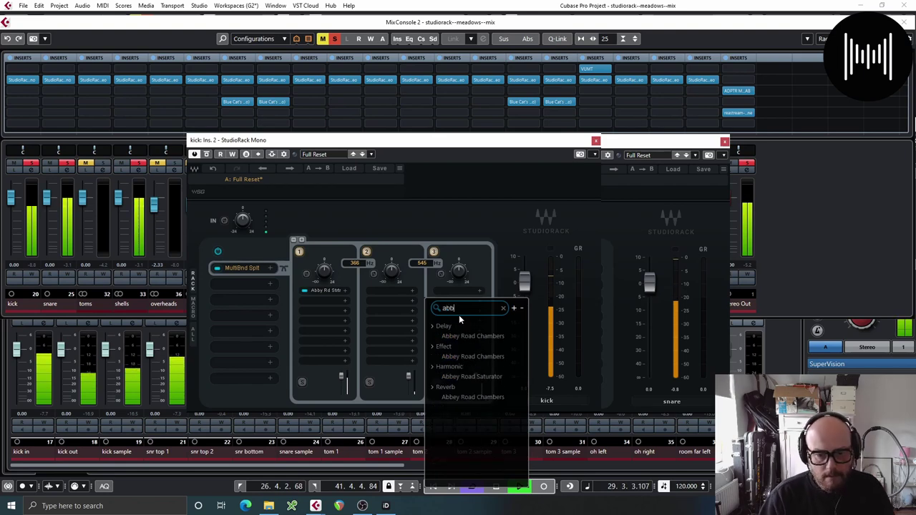
left_click(471, 378)
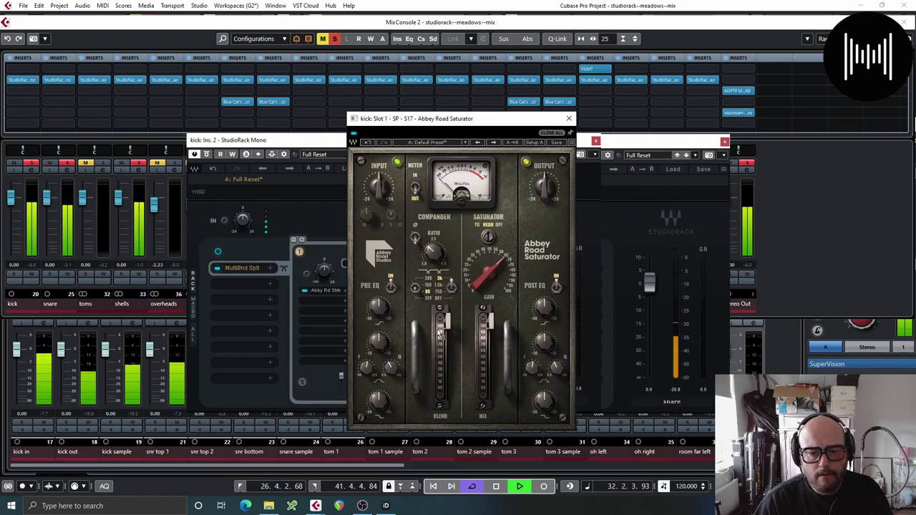
mouse_move(439, 333)
left_mouse_down()
mouse_move(447, 362)
mouse_move(446, 332)
left_mouse_up()
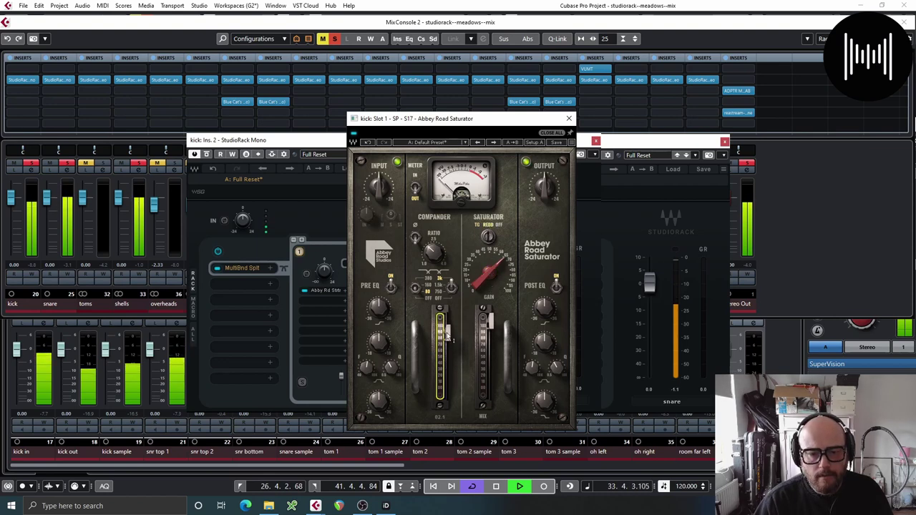
left_click(570, 120)
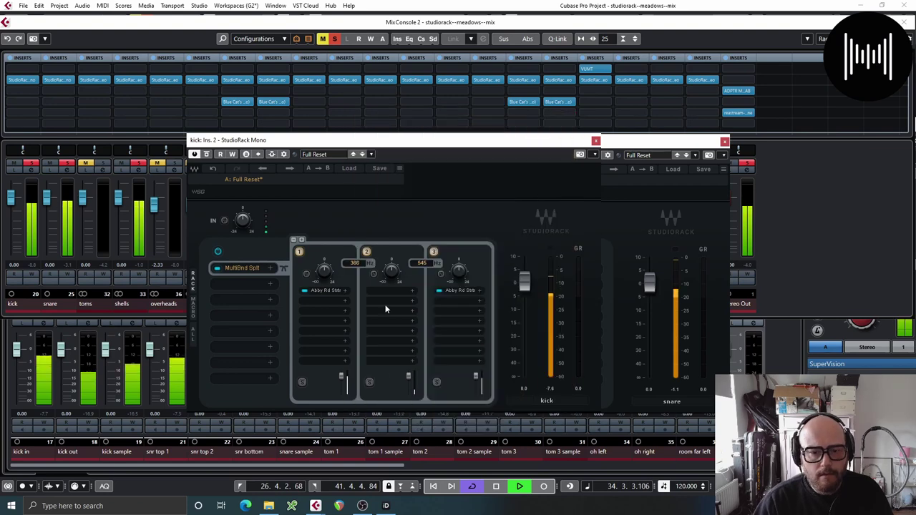
Step: Set the crossover between bands 2 and 3 to 1099 Hz and add Smack Attack after band 3's saturator
left_click(452, 299)
left_click(423, 264)
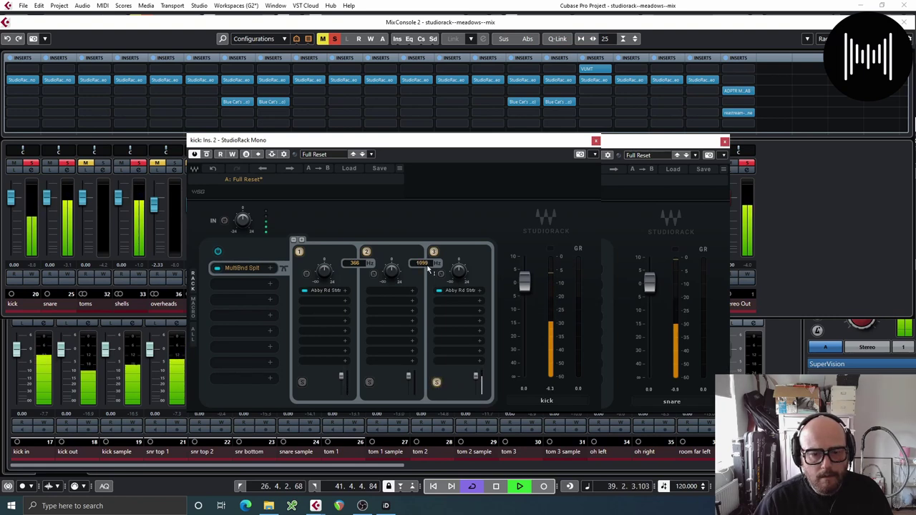
left_click(458, 299)
type("sma")
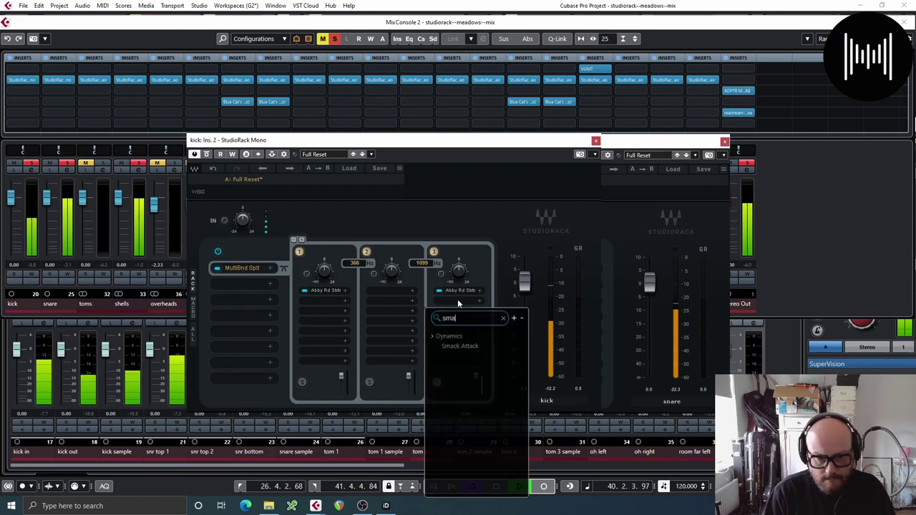
left_click(465, 346)
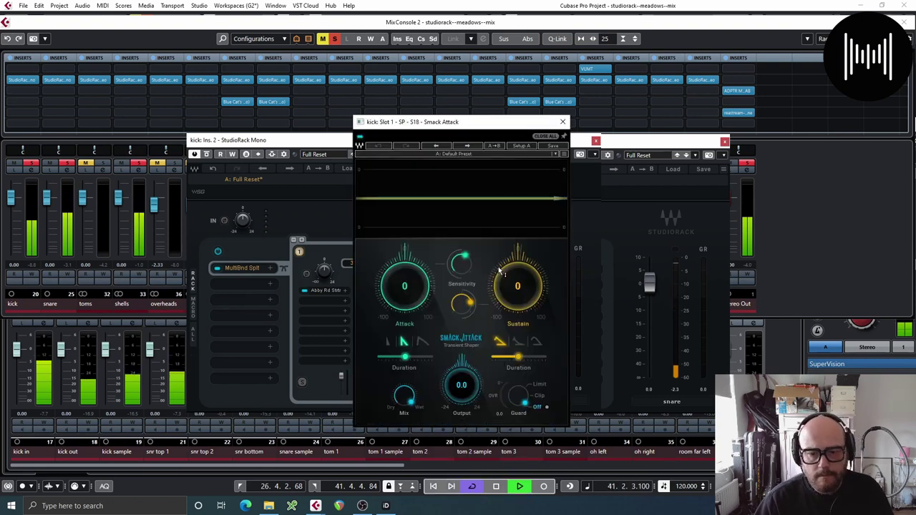
Step: Set Smack Attack's sustain to 0 and attack to -20 during playback, then stop playback and close its window
key("space")
mouse_move(515, 282)
left_mouse_down()
mouse_move(516, 300)
mouse_move(499, 278)
left_mouse_up()
key("space")
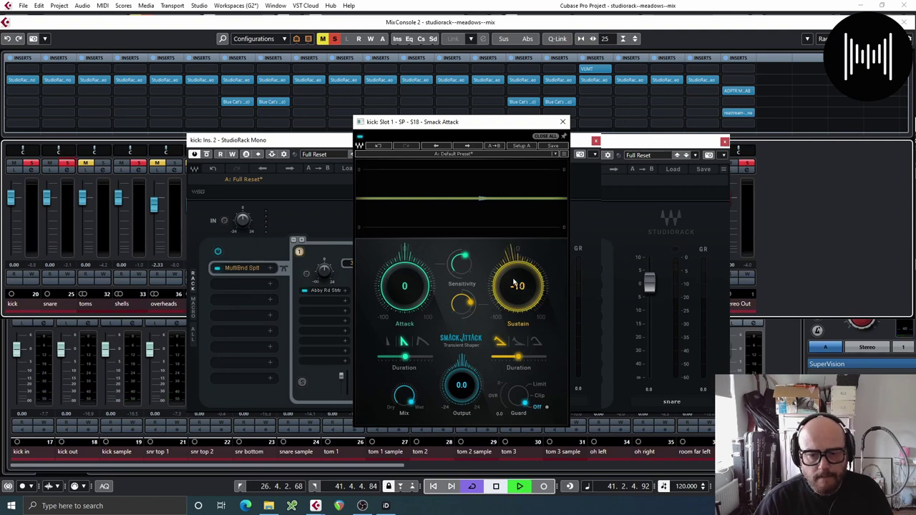
left_click(517, 271, "alt")
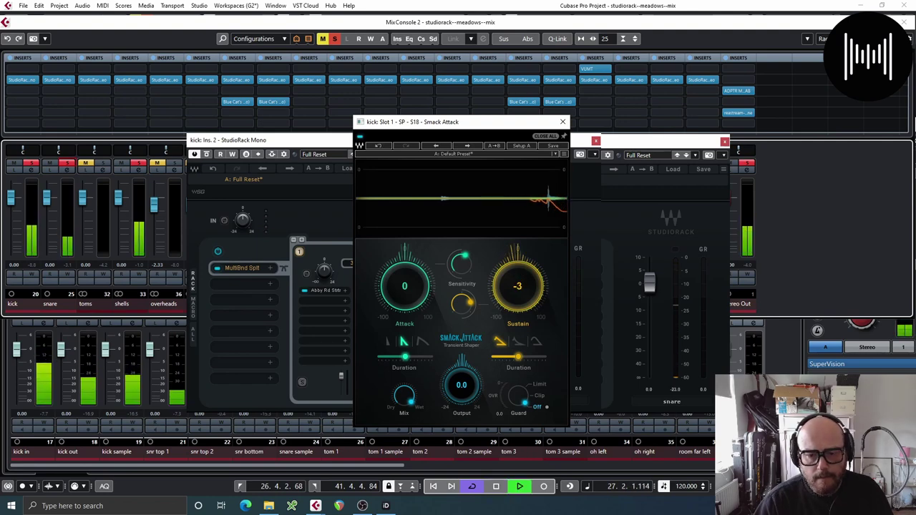
left_click_drag(409, 278, 409, 292)
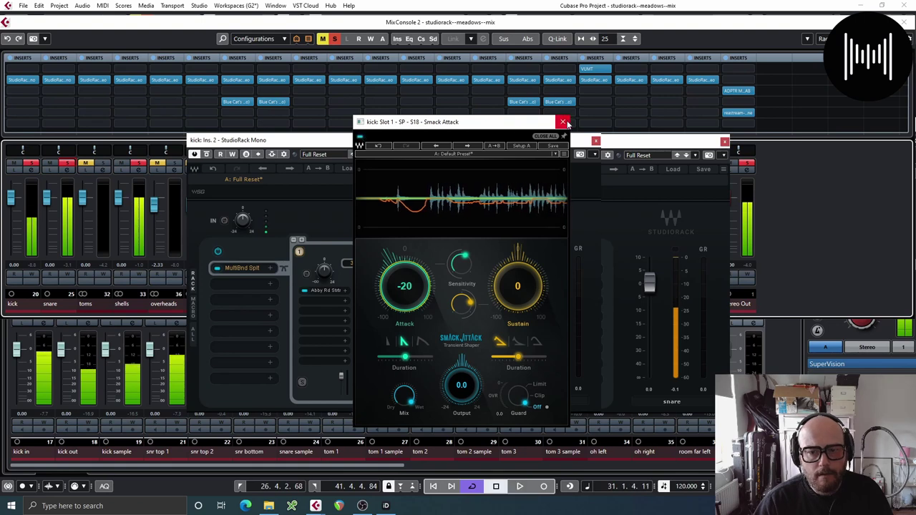
left_click(563, 121)
key("space")
Step: Insert a Parallel Split below the multiband split in the kick bus rack
left_click(638, 141)
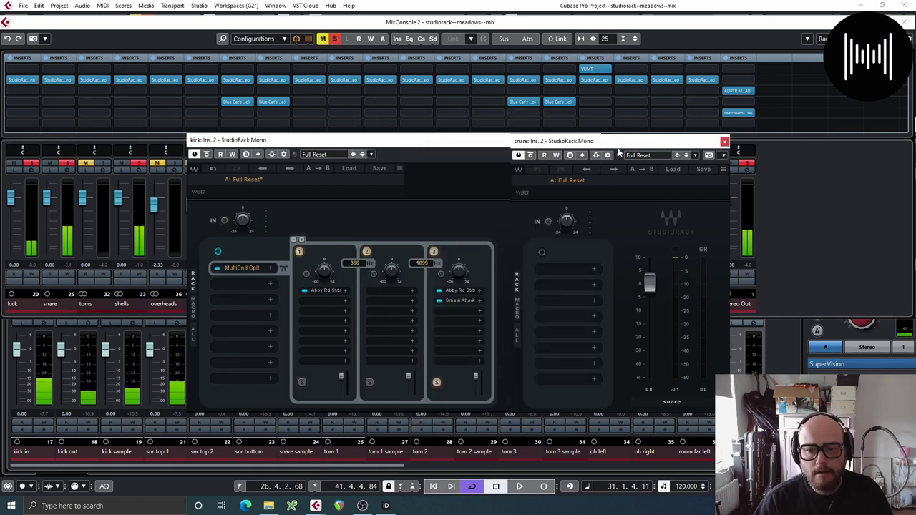
left_click(249, 298)
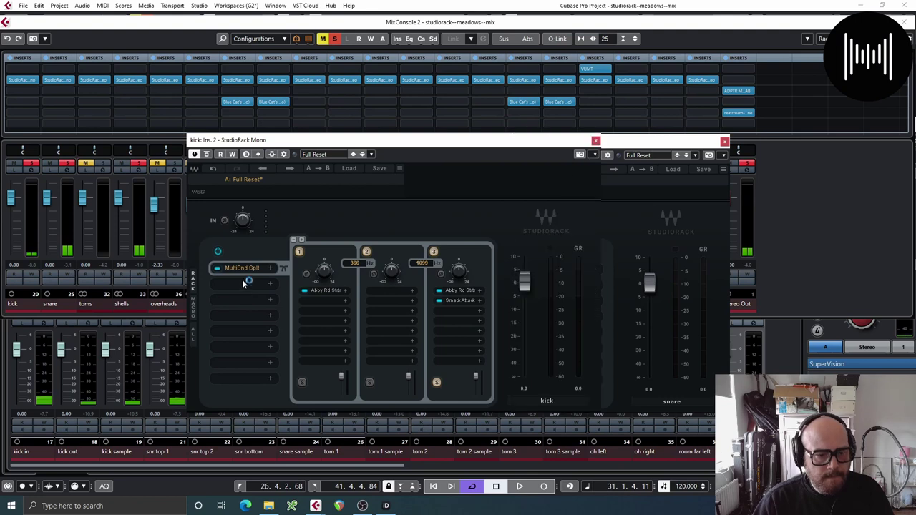
left_click(244, 296)
left_click(251, 340)
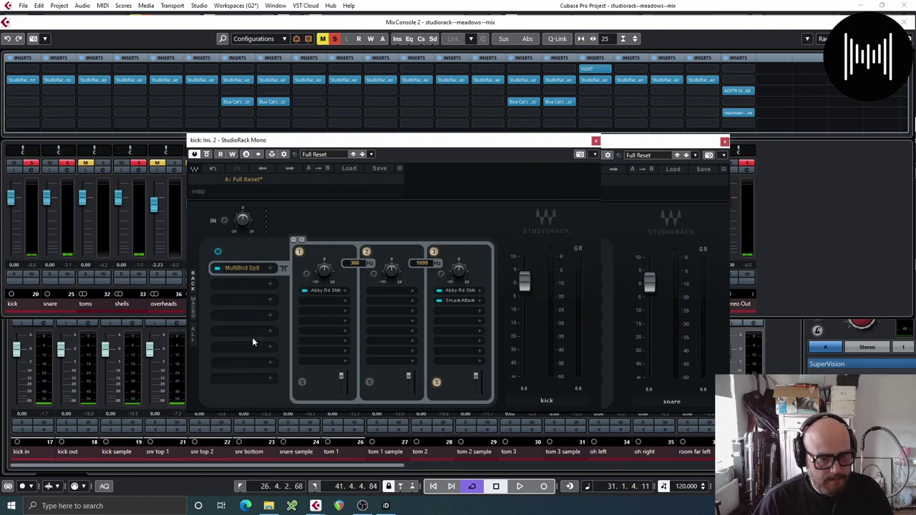
Step: Load the CLA-76 compressor on the parallel split's second branch and move its window clear of the rack
left_click(390, 290)
type("cla")
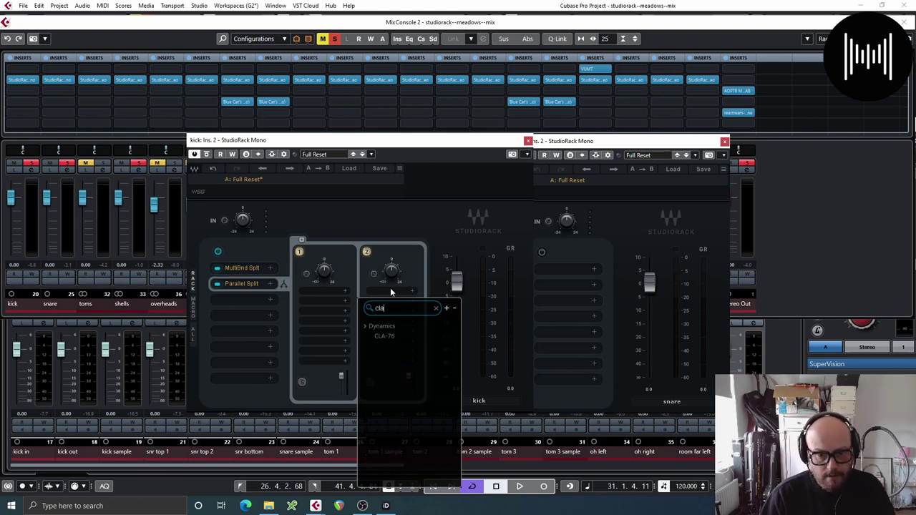
left_click(399, 337)
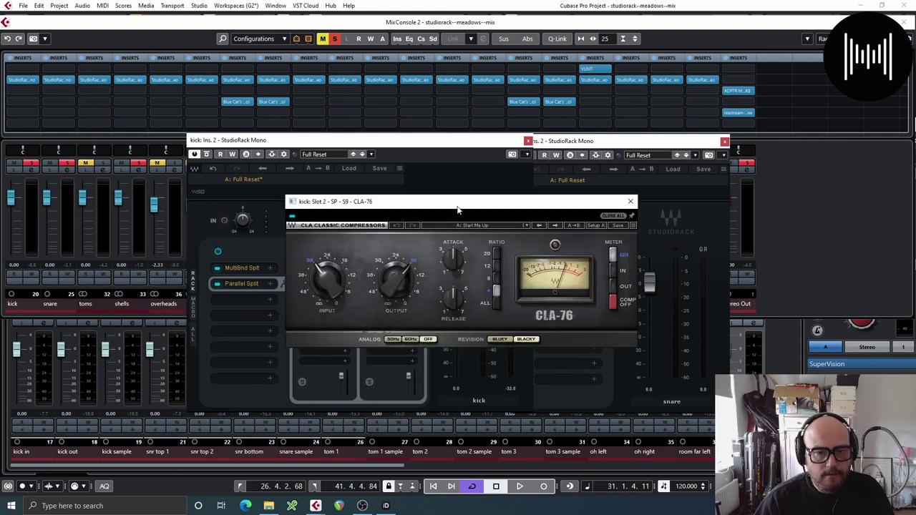
left_click_drag(458, 209, 217, 76)
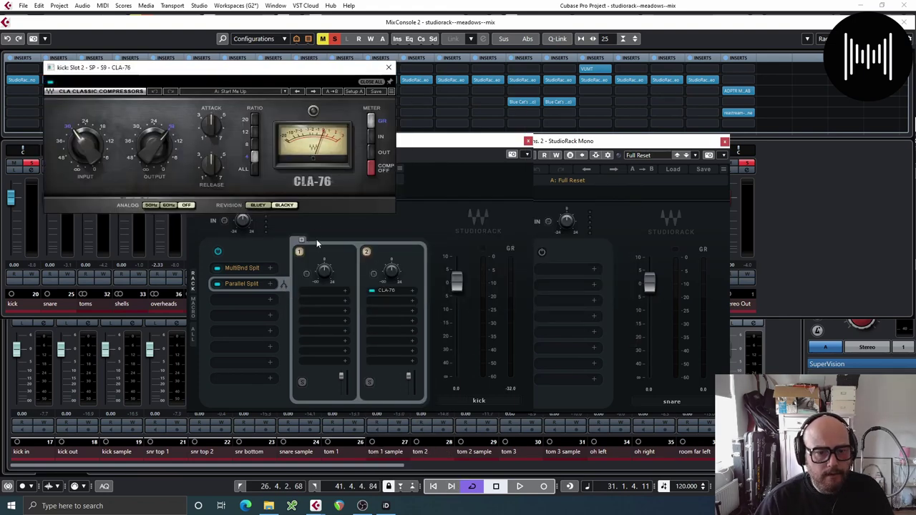
Step: Add a third branch to the kick's parallel split, load dbx-160 on it, and move its window aside
left_click(398, 275)
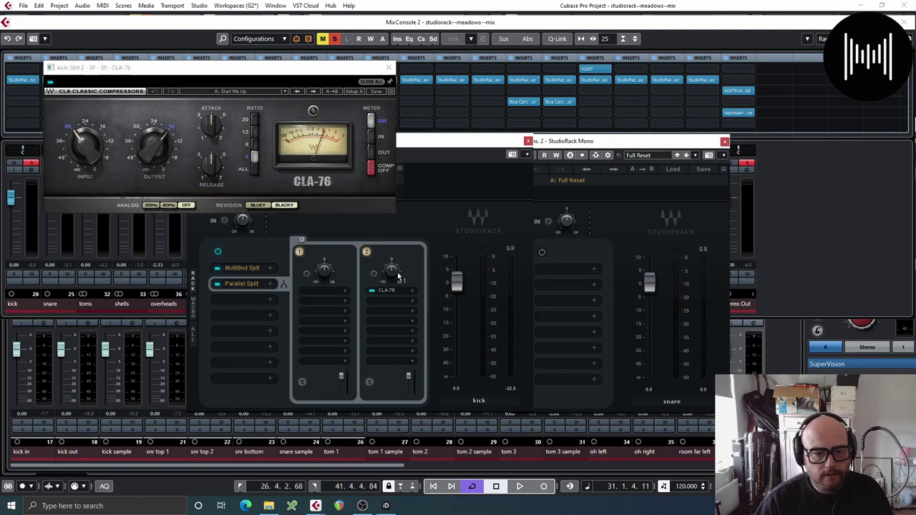
left_click(301, 239)
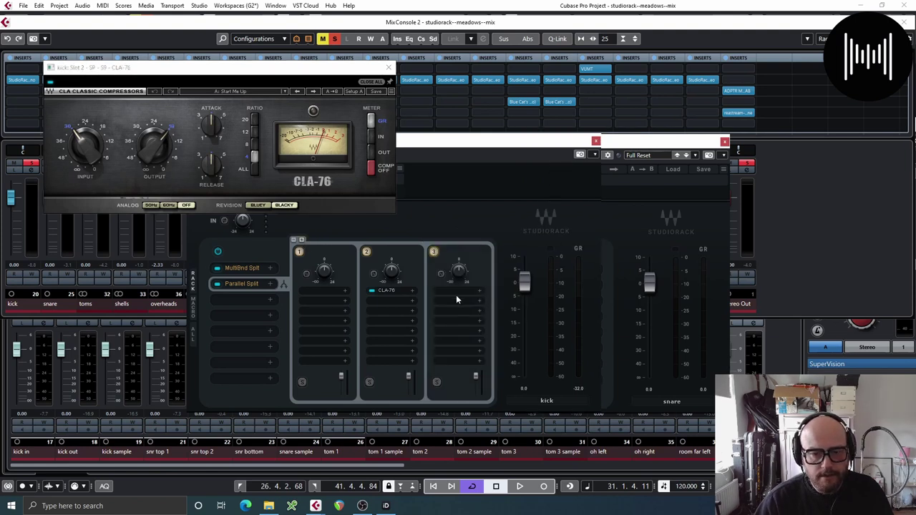
left_click(459, 291)
type("b")
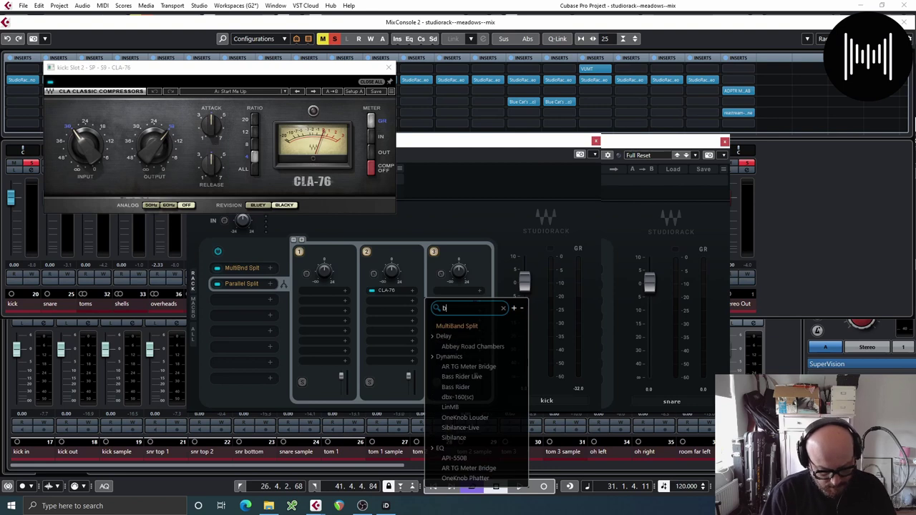
type("bx")
key("BackSpace")
key("BackSpace")
key("BackSpace")
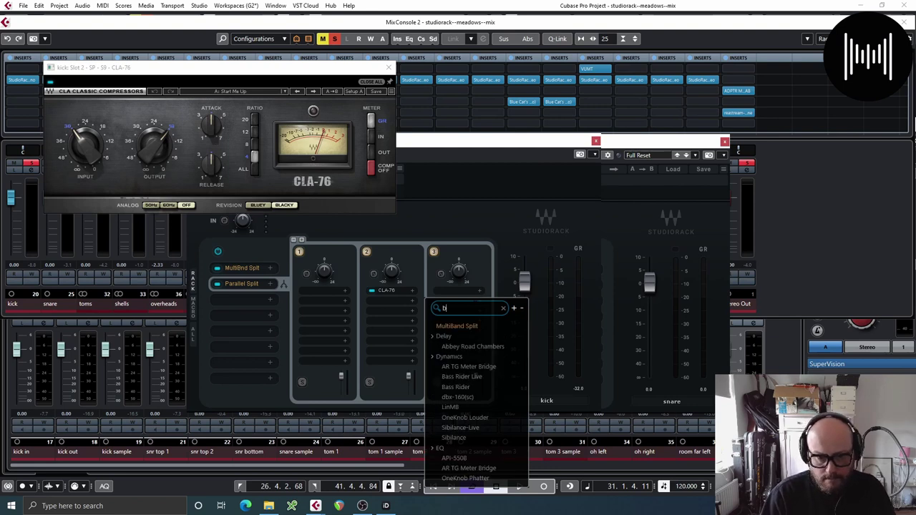
type("dbx")
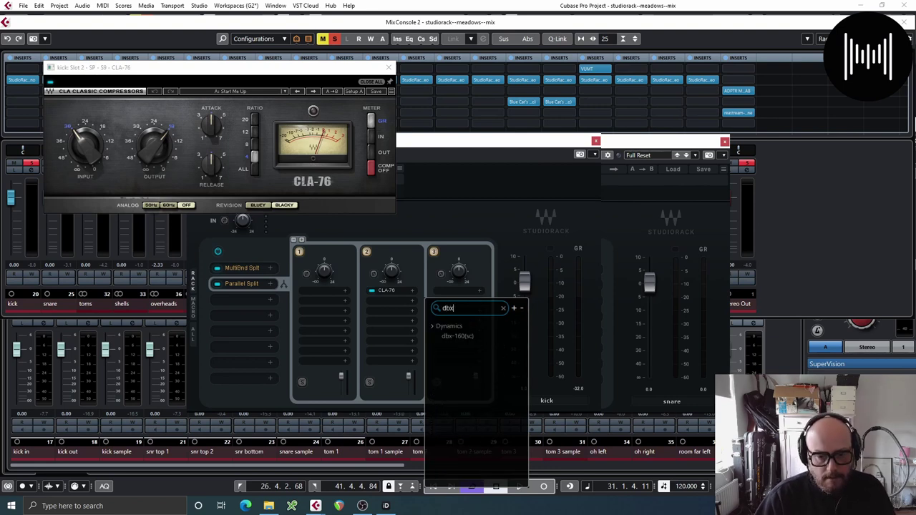
left_click(469, 336)
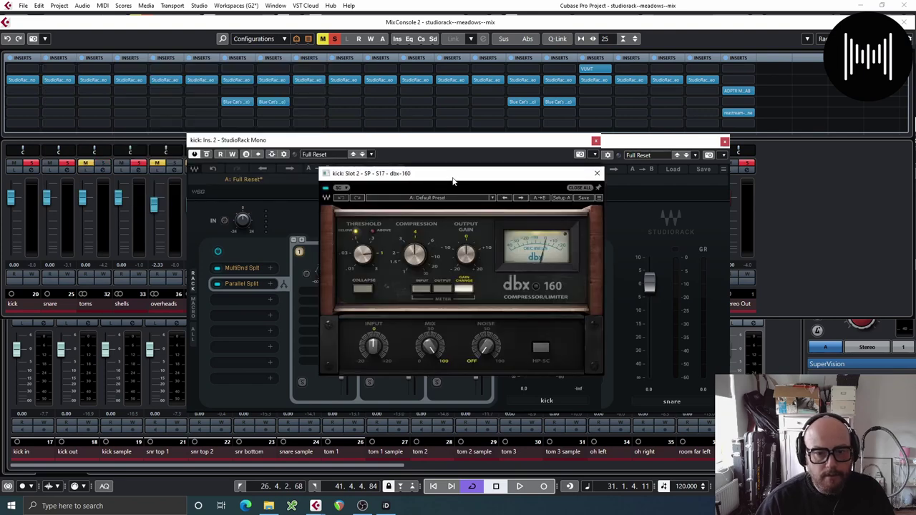
left_click_drag(469, 174, 693, 165)
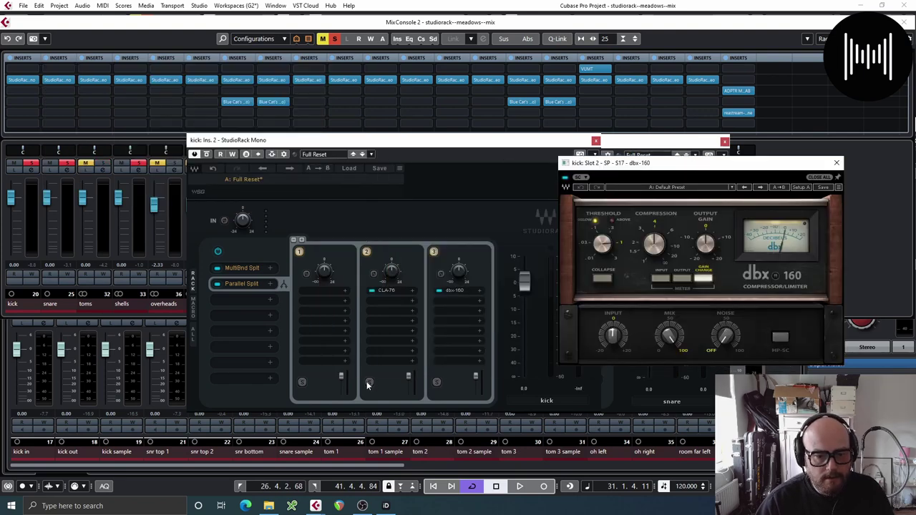
Step: Reopen the CLA-76 on the soloed second branch, start playback, and reposition its window for adjustment
left_click(387, 291)
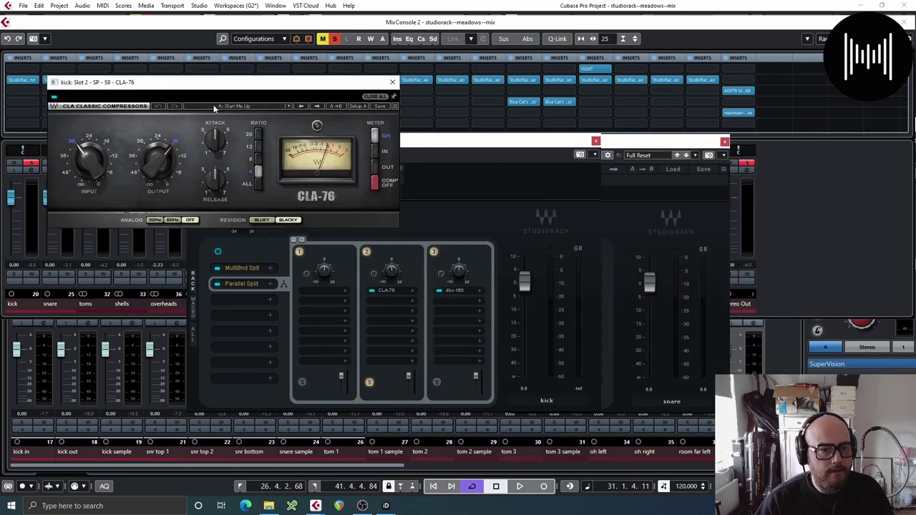
key("space")
left_click_drag(194, 81, 355, 113)
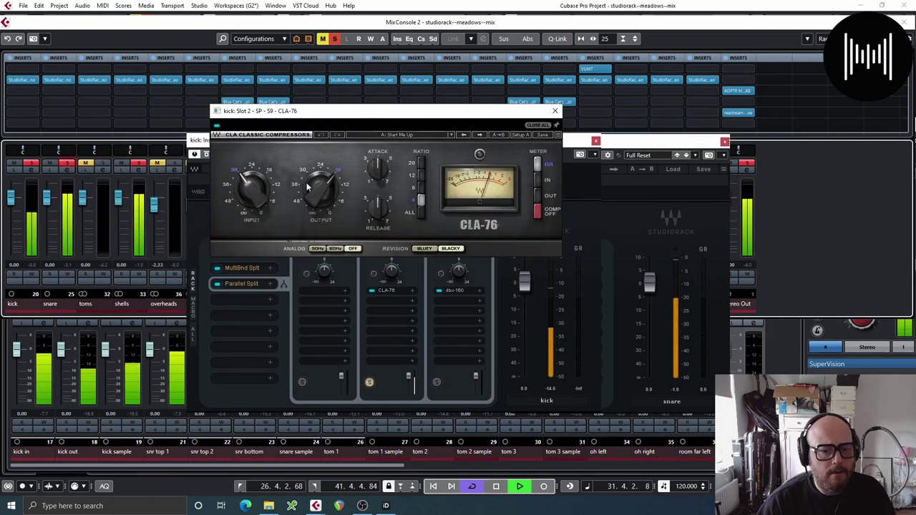
Step: Adjust the CLA-76's input, attack and release on the kick's soloed second branch, and set its output to 24
left_click_drag(252, 186, 252, 195)
left_click_drag(378, 169, 378, 172)
left_click_drag(378, 209, 374, 170)
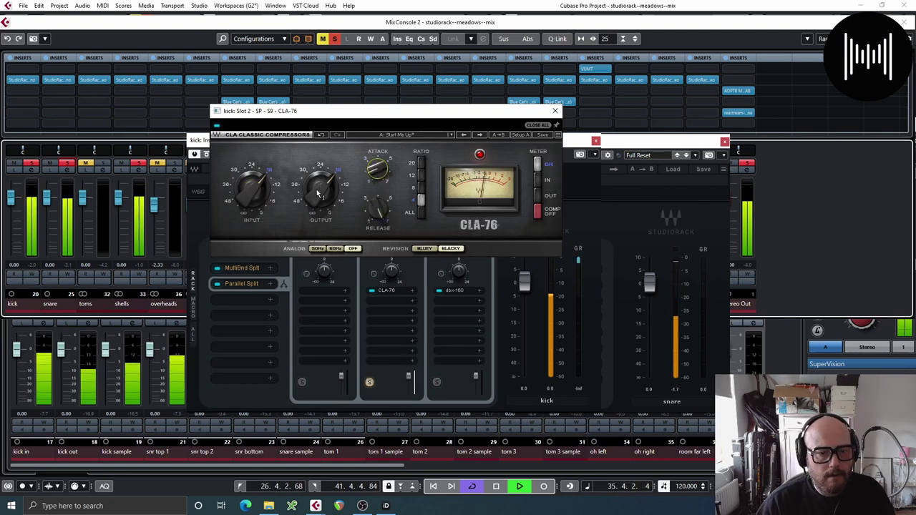
left_click_drag(244, 192, 243, 190)
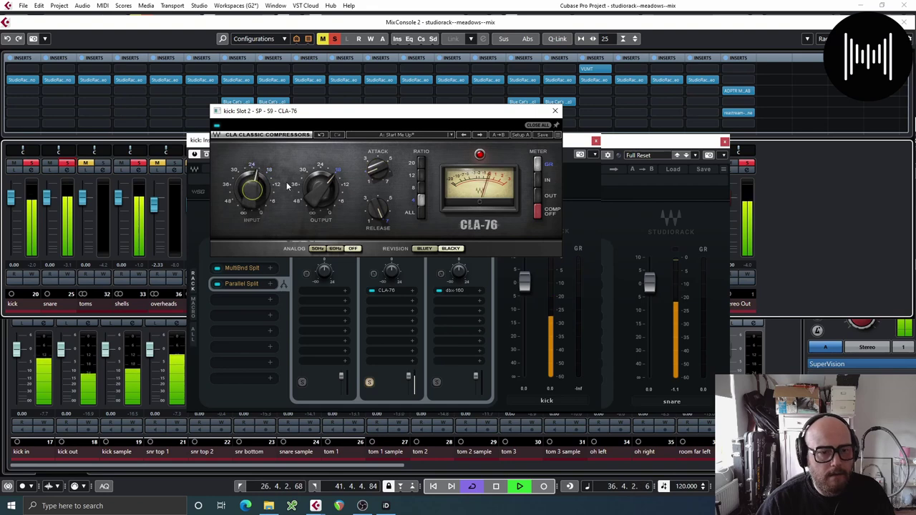
left_click_drag(319, 187, 319, 189)
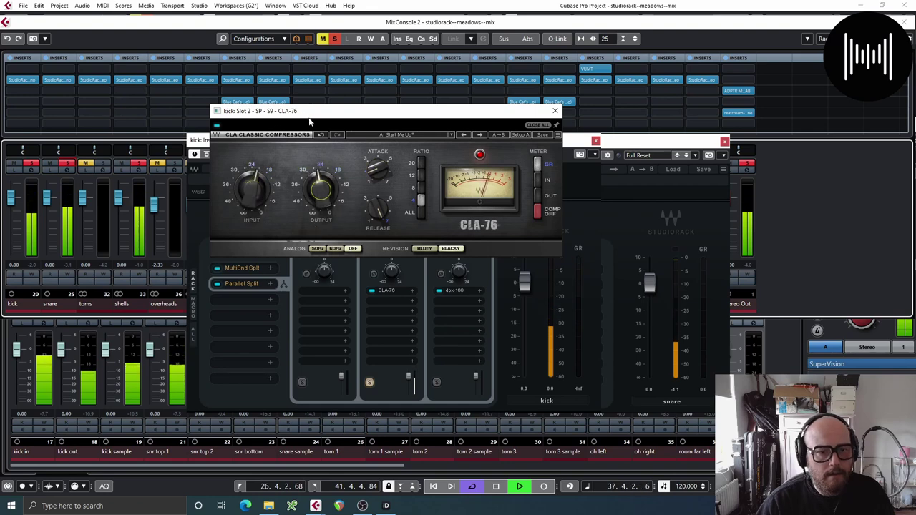
Step: Reposition the CLA-76 window, replay the kick through the parallel split, and fine-tune the compressor's input
left_click_drag(309, 112, 445, 96)
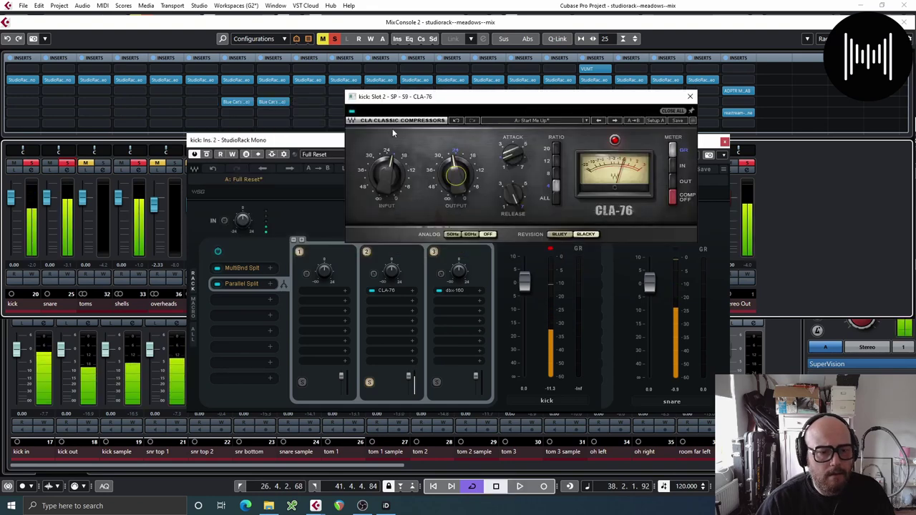
left_click(247, 268)
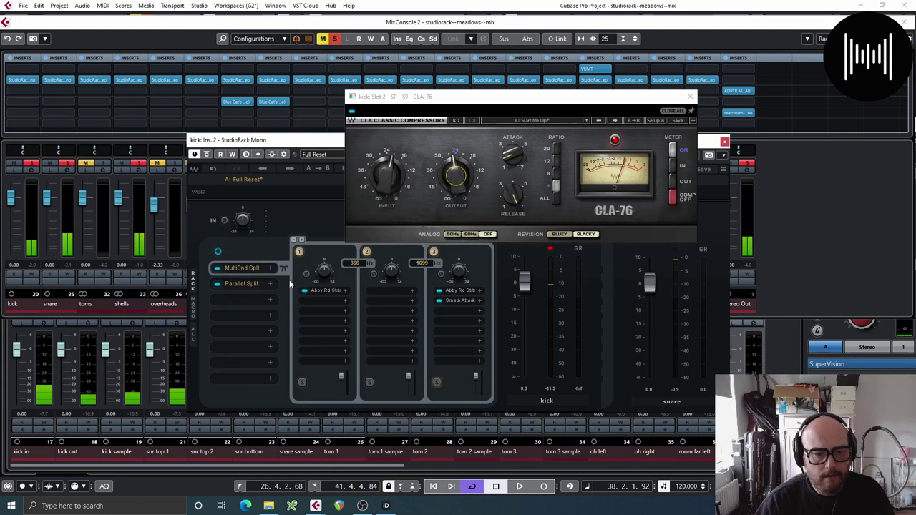
left_click(247, 285)
key("space")
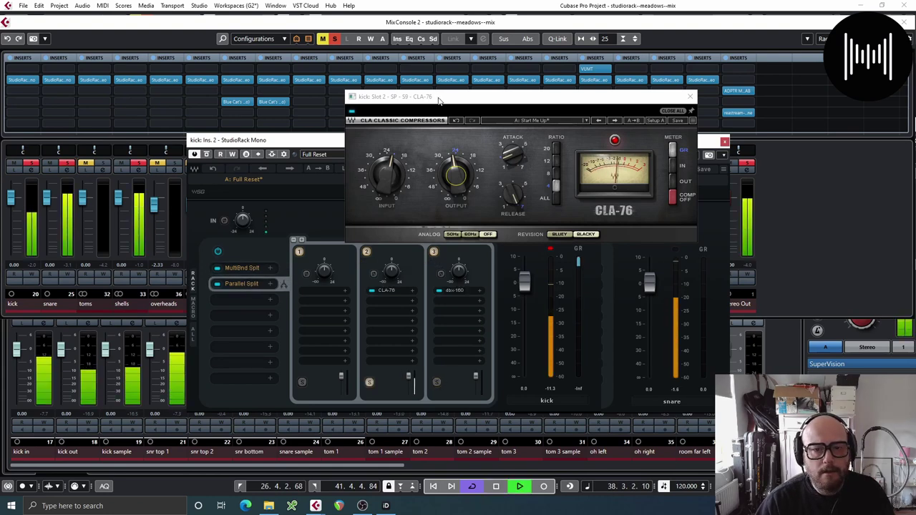
left_click_drag(428, 101, 205, 85)
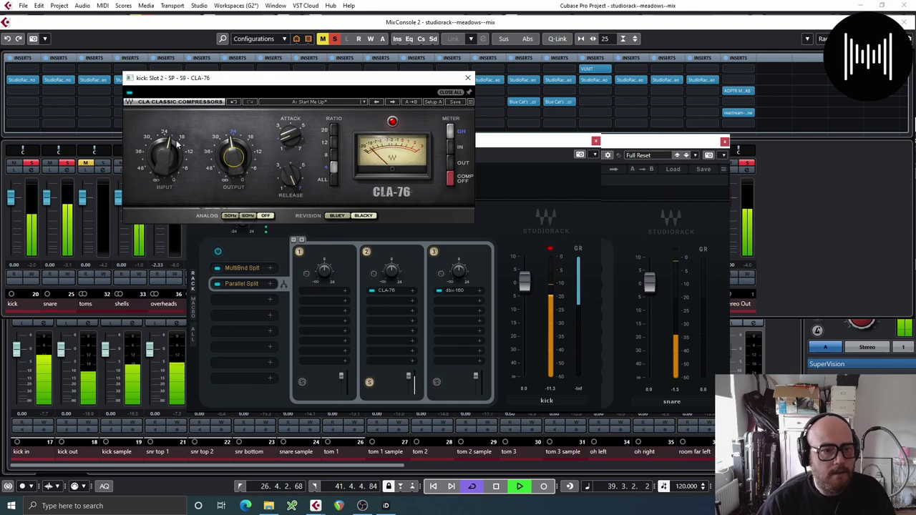
left_click_drag(161, 153, 165, 167)
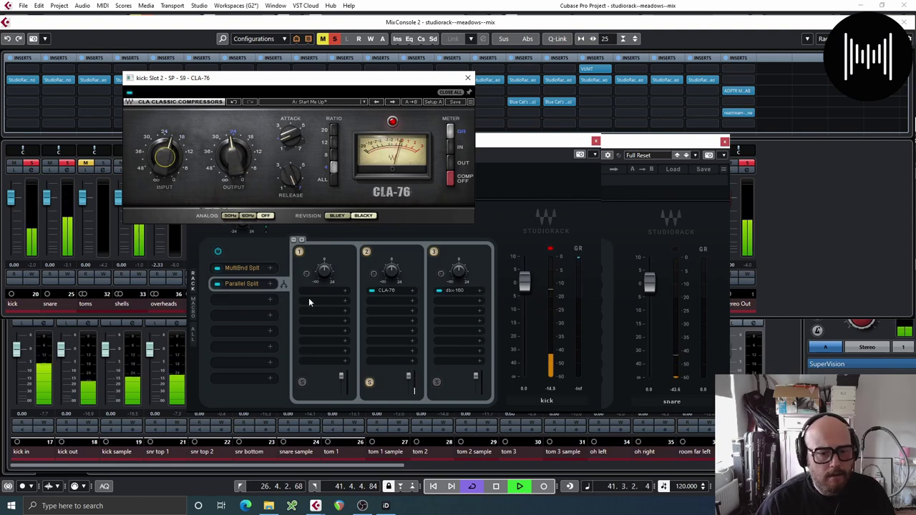
key("space")
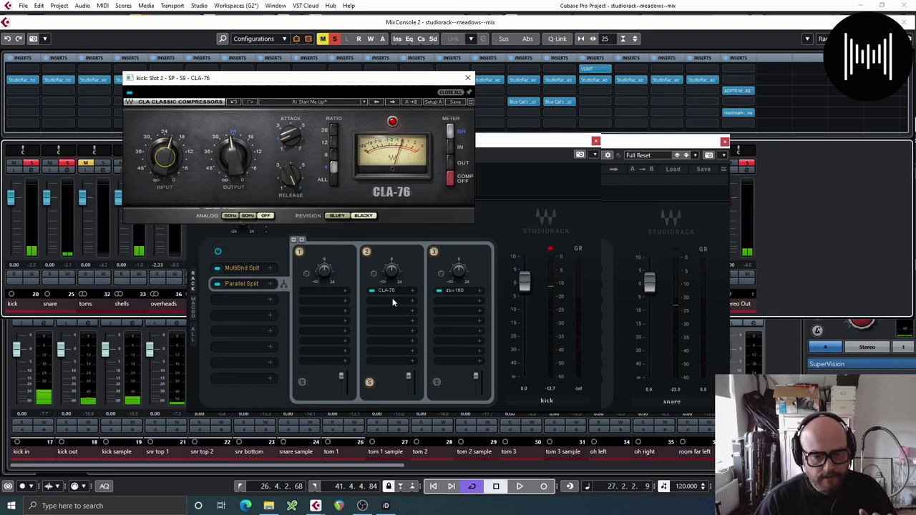
Step: Solo the third branch and adjust the dbx-160's threshold during playback, with compression at 6 and output gain at 10
left_click(437, 384)
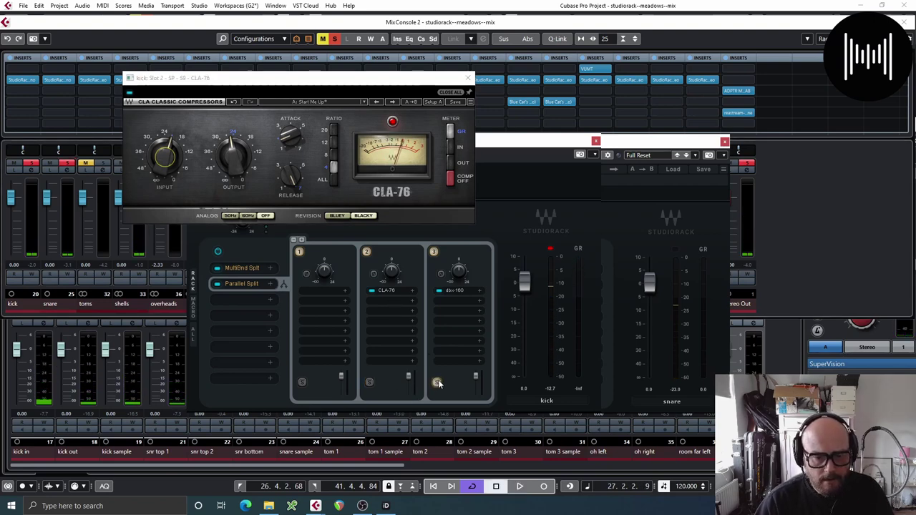
left_click(456, 292)
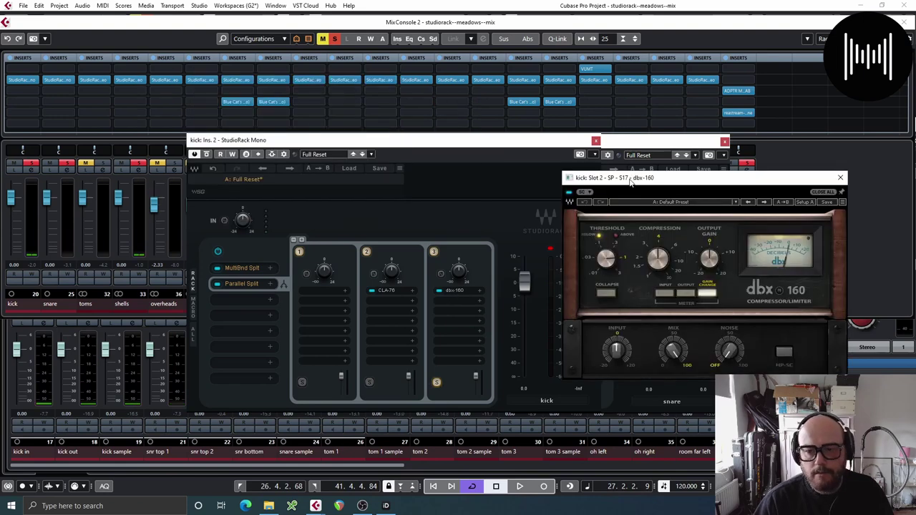
left_click_drag(630, 182, 416, 187)
key("space")
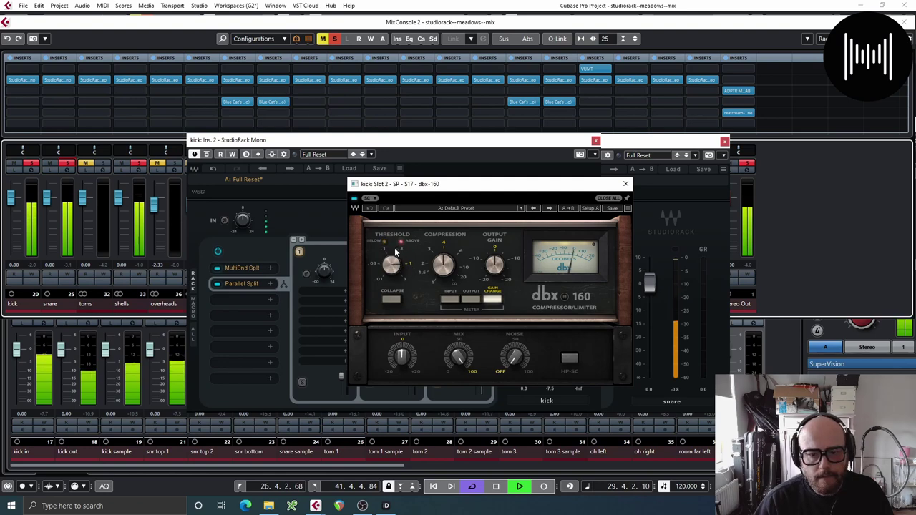
left_click_drag(394, 247, 394, 236)
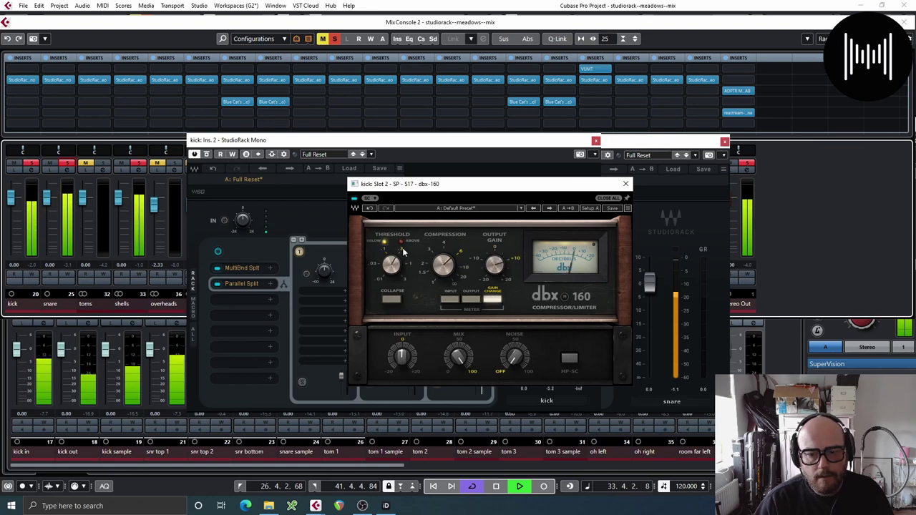
left_click(627, 184)
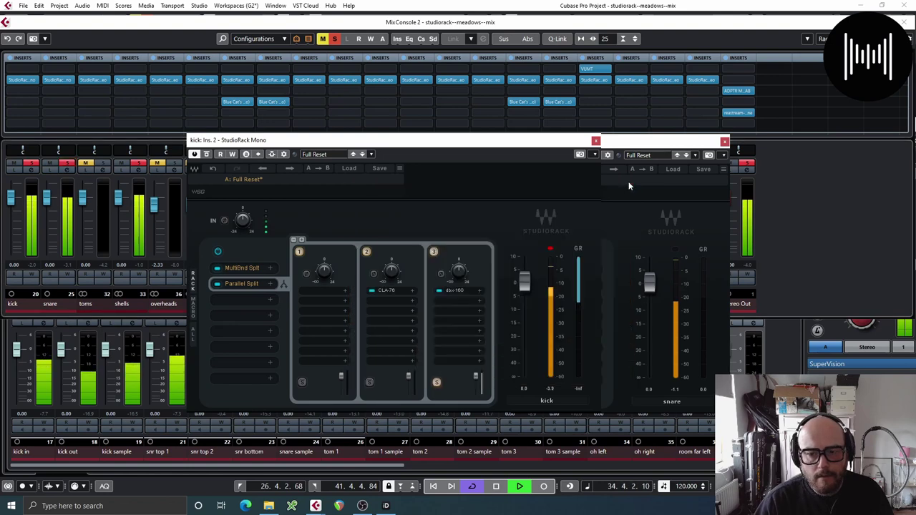
key("space")
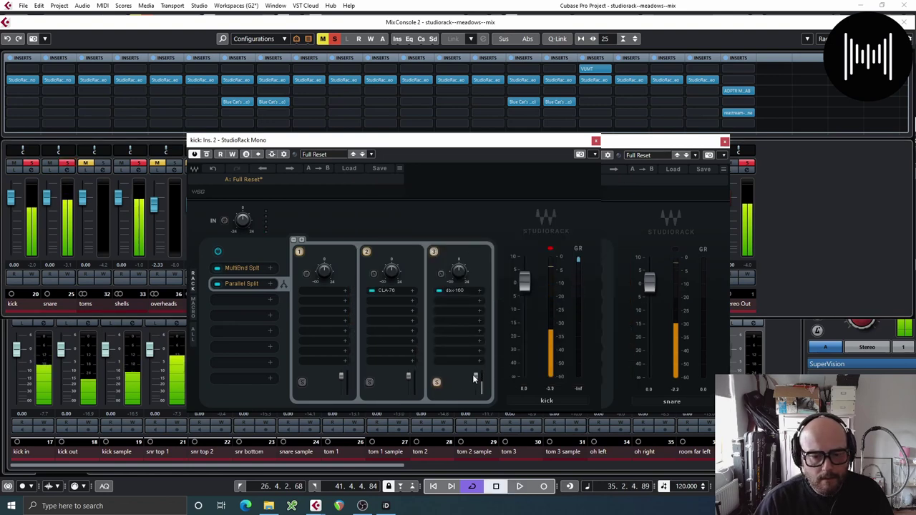
Step: Unsolo the third branch, lower branches two and three with the third at -12, and compare both switched off and on during playback
double_click(408, 378)
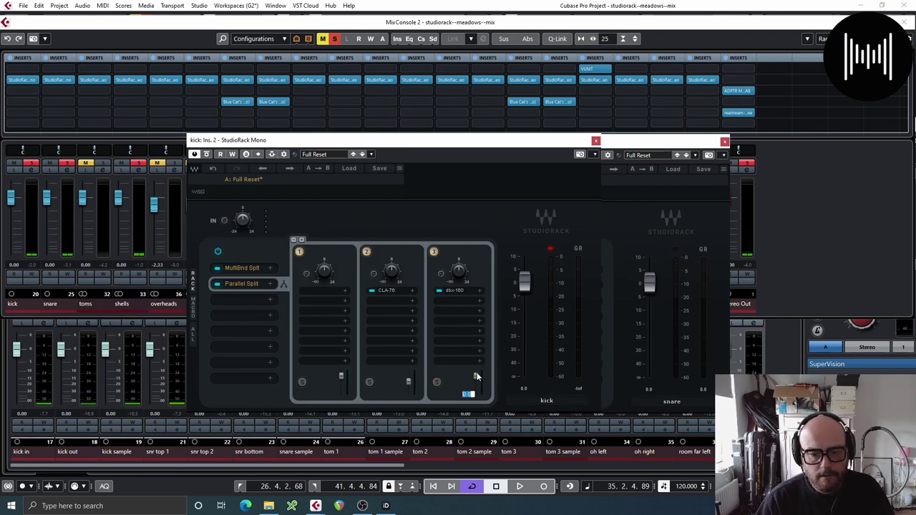
key("space")
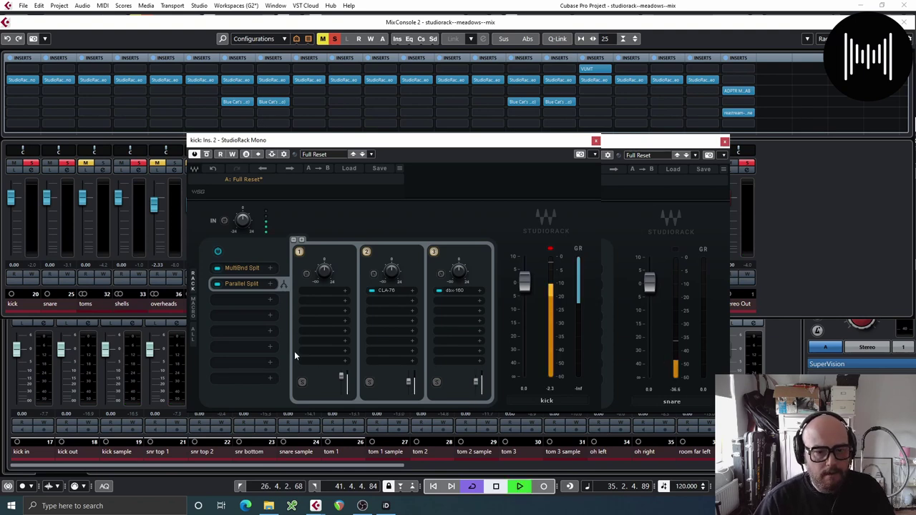
left_click(432, 252)
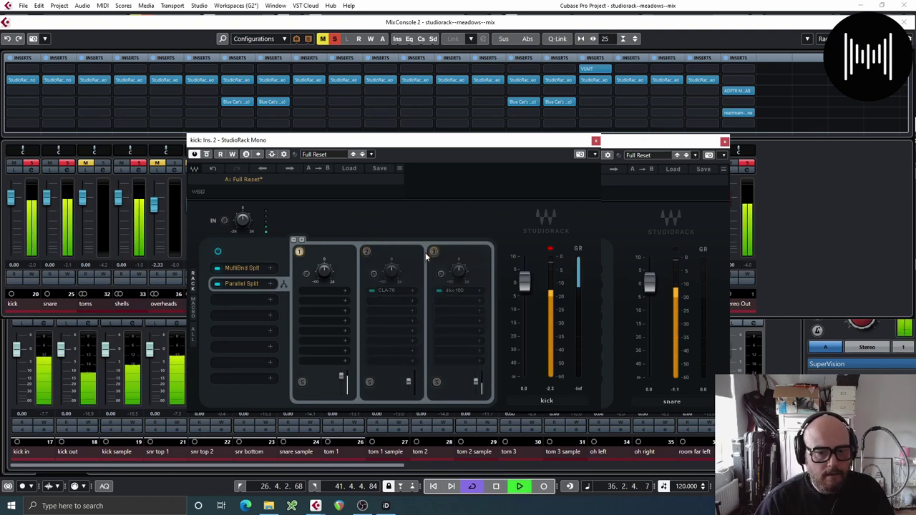
left_click(366, 252)
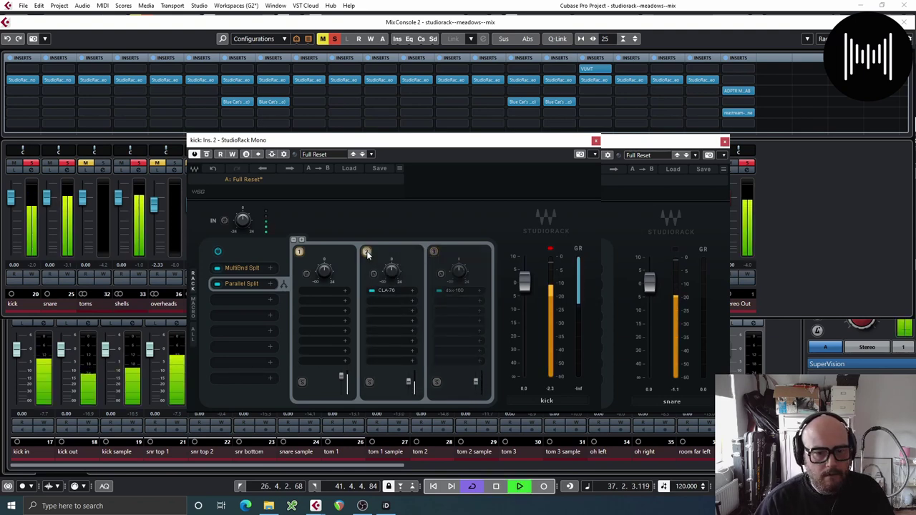
left_click(432, 252)
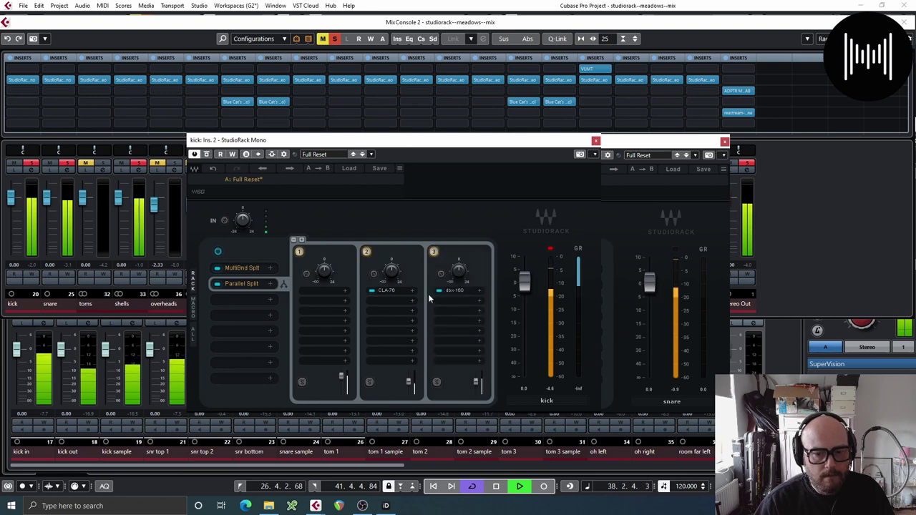
key("space")
Step: Set the third parallel branch's level to -15 and play the kick to check the blend
double_click(475, 381)
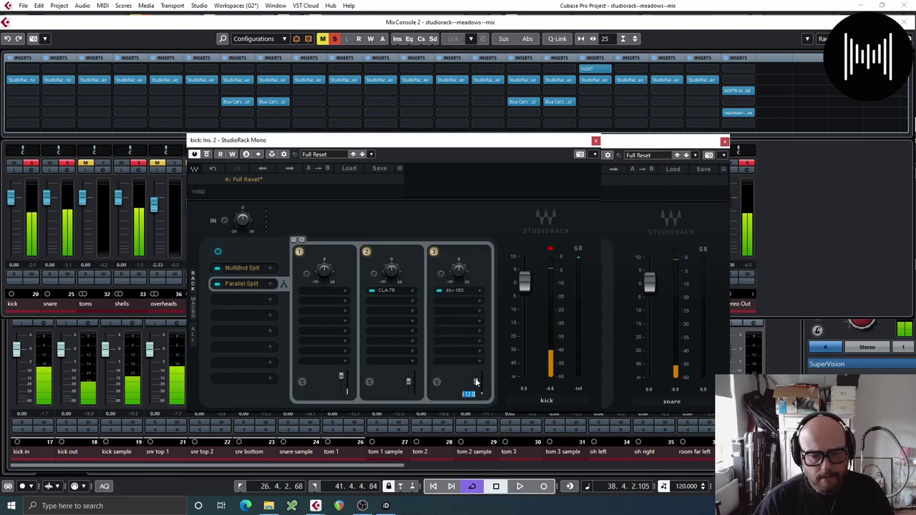
type("-15")
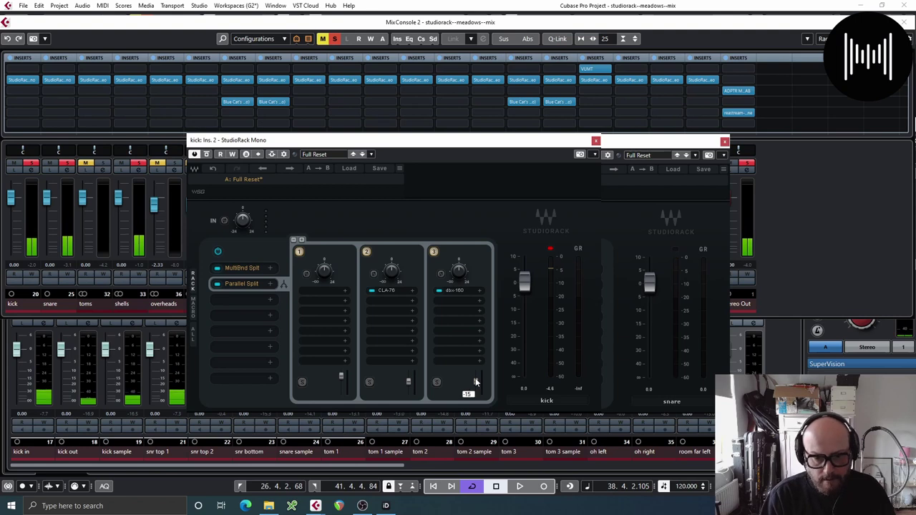
key("space")
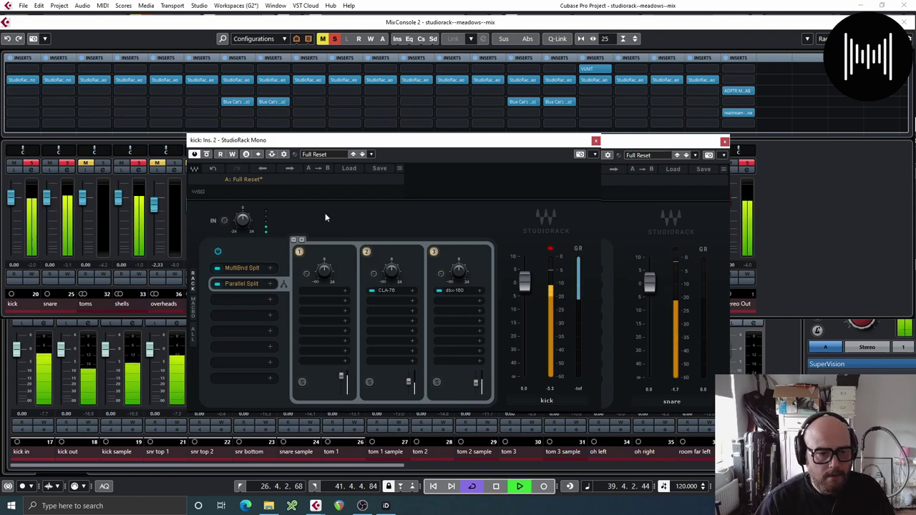
key("space")
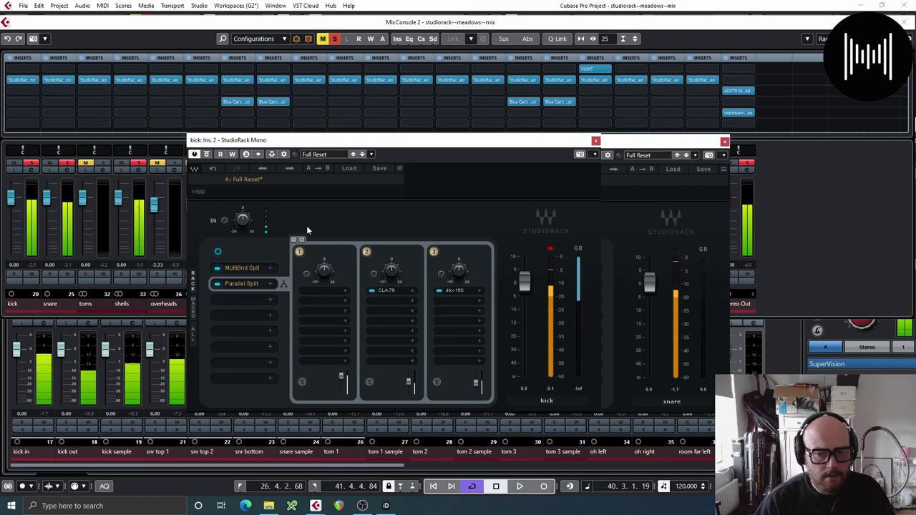
Step: Insert a second MultiBand Split below the Parallel Split in the kick rack
left_click(250, 299)
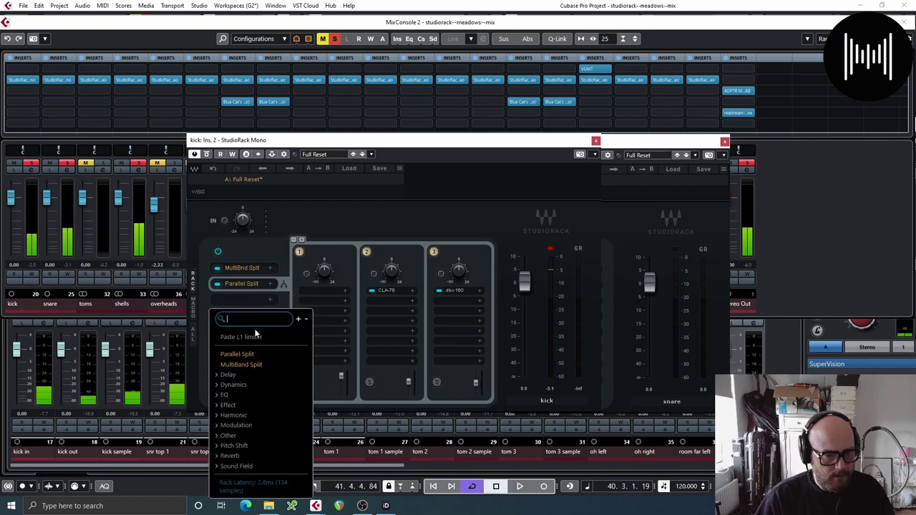
type("mu")
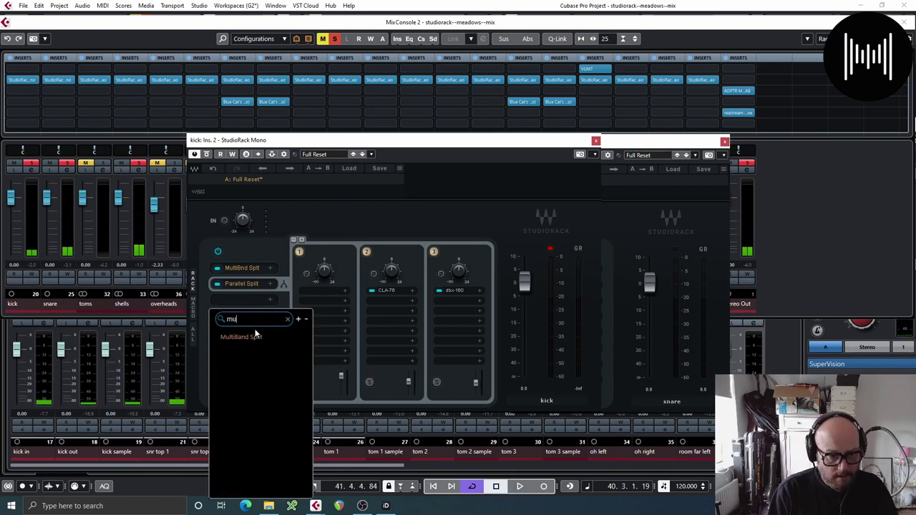
left_click(241, 338)
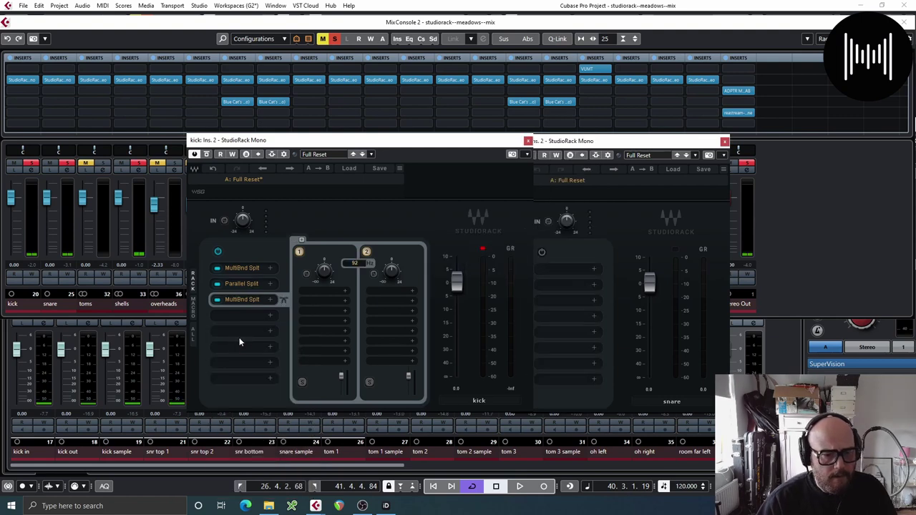
Step: Load Smack Attack on the first band of the new multiband split
left_click(334, 290)
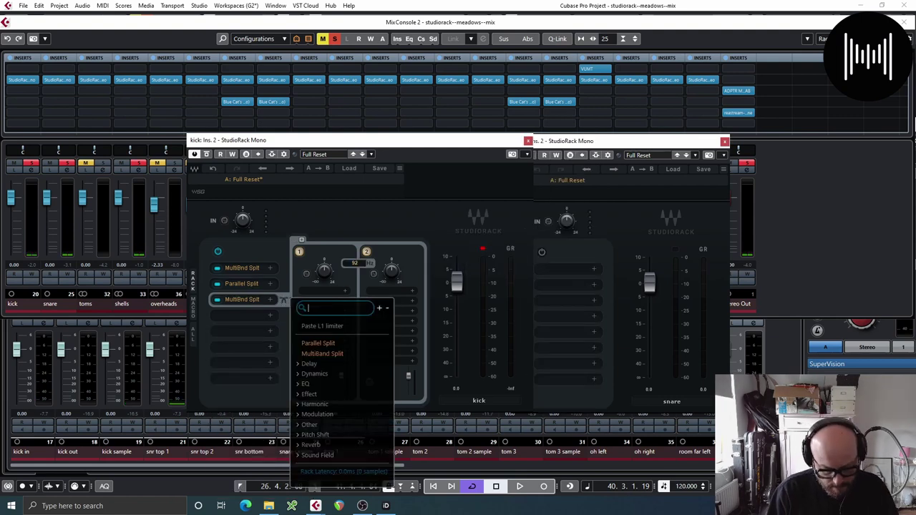
type("smas")
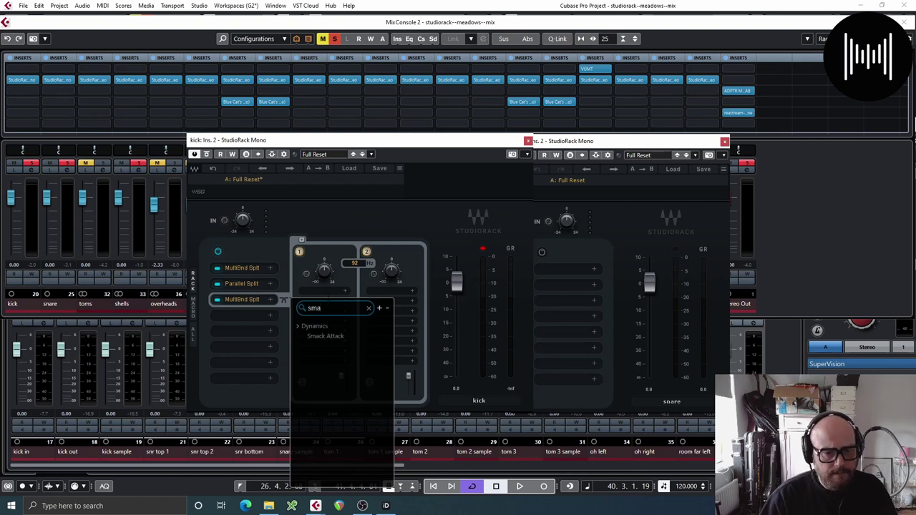
left_click(326, 336)
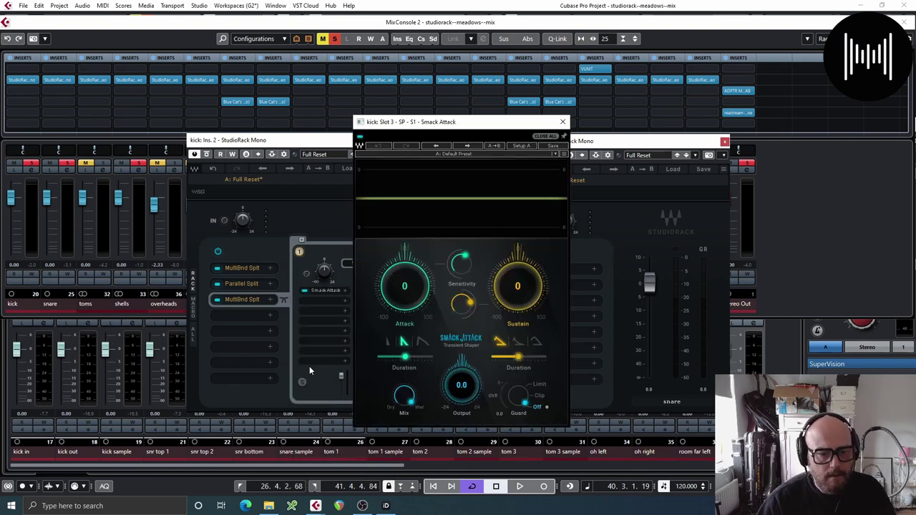
Step: Solo the low band and set Smack Attack's sustain to -15 during playback, moving its window clear of the rack
left_click(302, 382)
left_click_drag(523, 280, 524, 301)
key("space")
left_click_drag(492, 128, 603, 110)
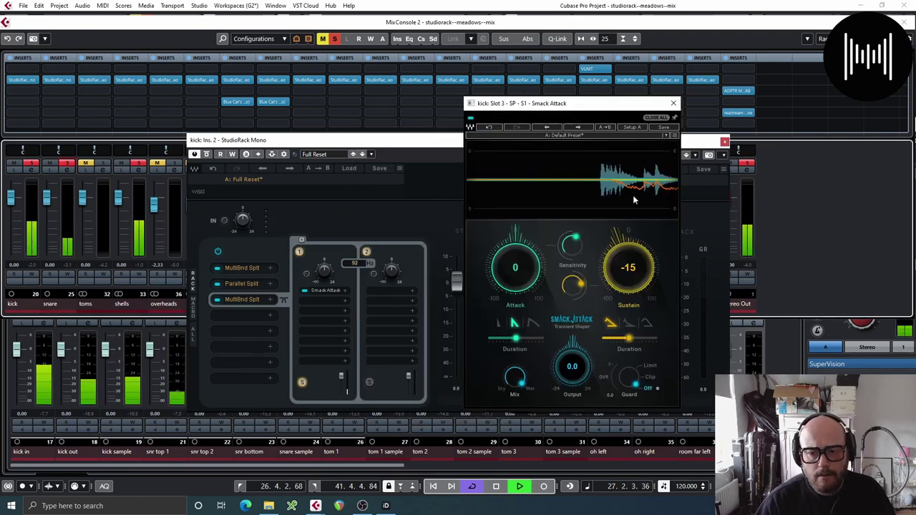
left_click_drag(629, 268, 629, 266)
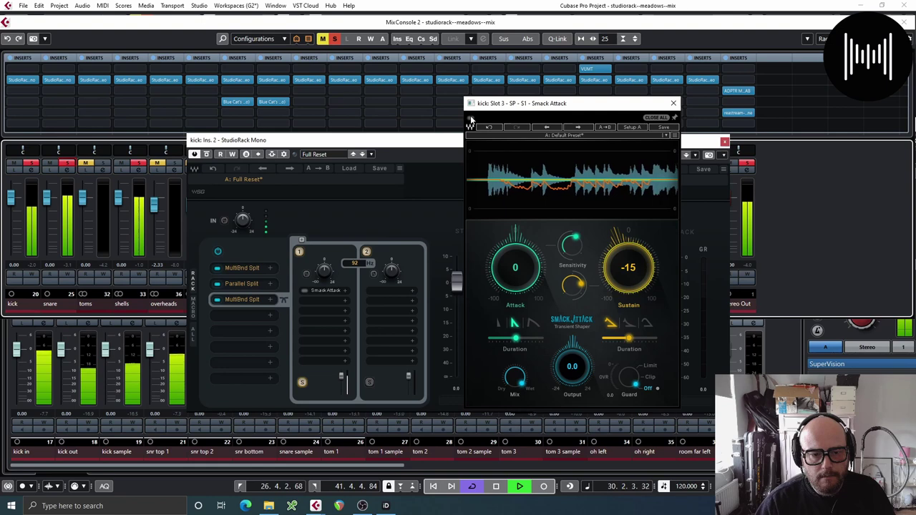
Step: Set the new multiband split's crossover to 215 Hz and compare Smack Attack bypassed and active, leaving it on
left_click(470, 120)
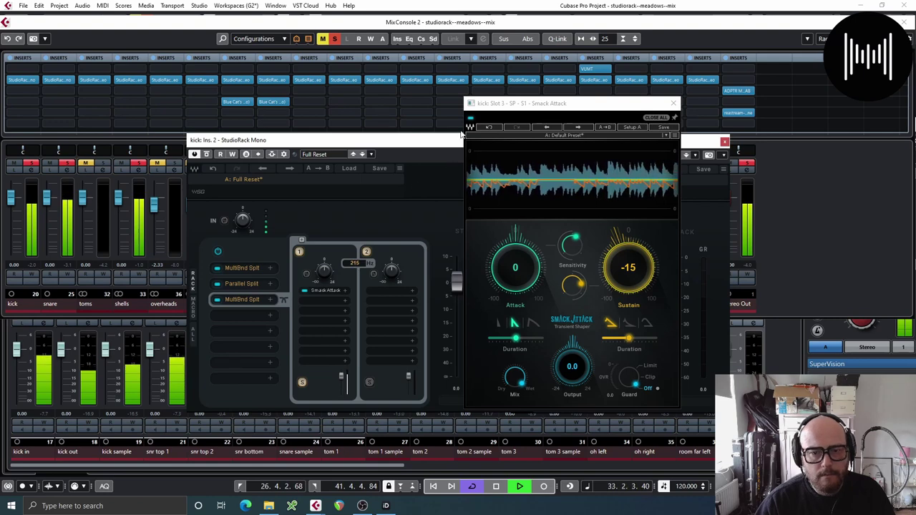
left_click(471, 119)
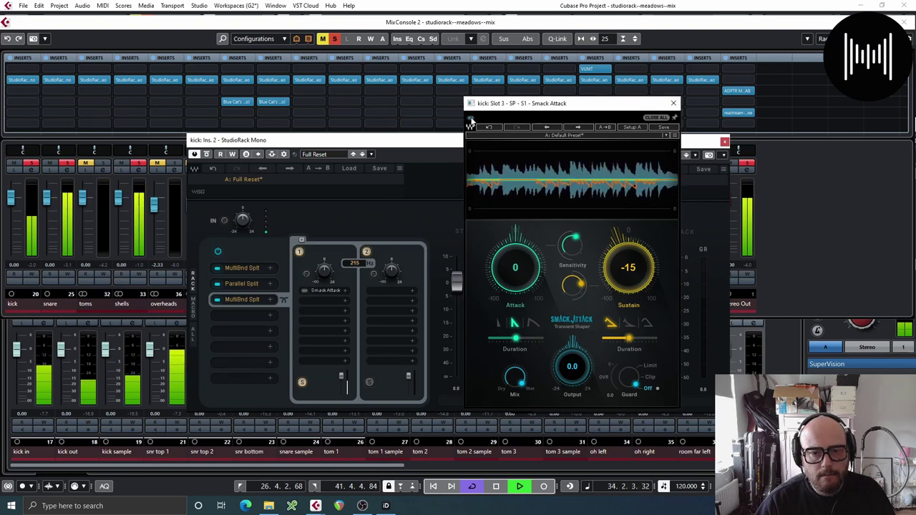
left_click(470, 120)
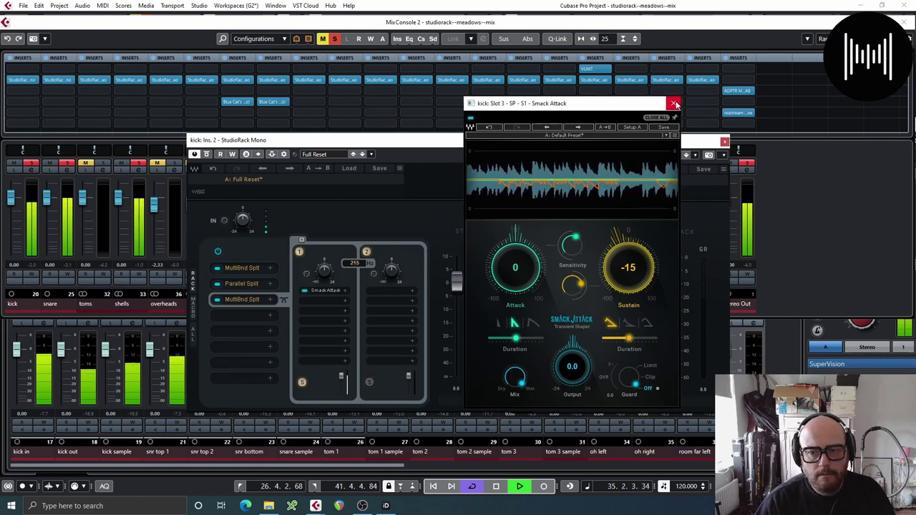
Step: Close Smack Attack, stop playback and place the kick and snare racks side by side
left_click(675, 104)
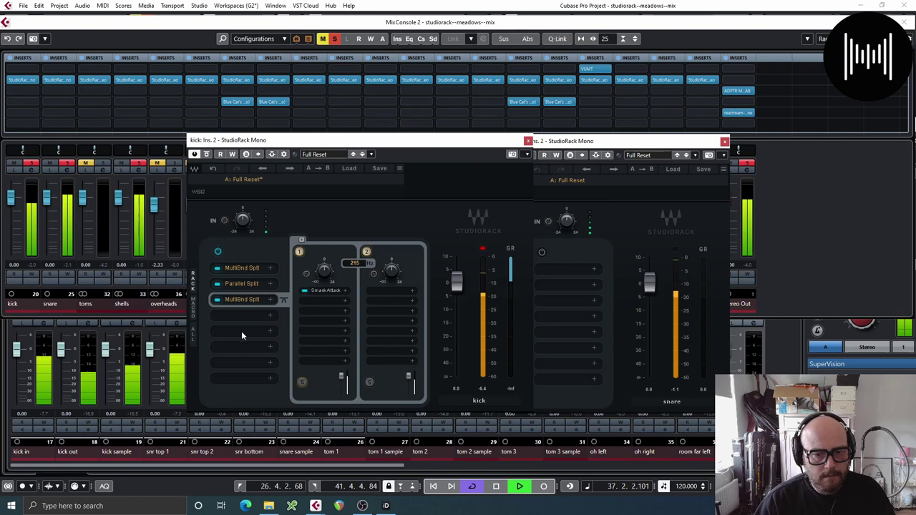
key("space")
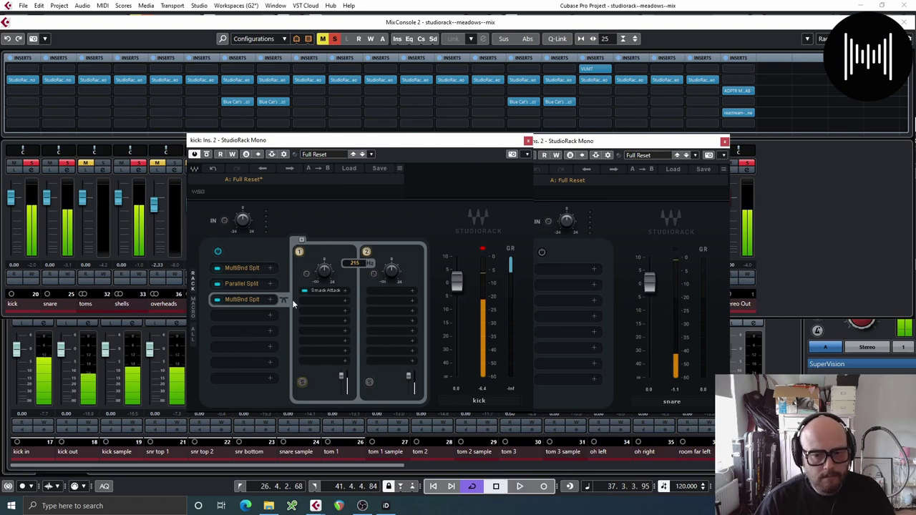
left_click(568, 142)
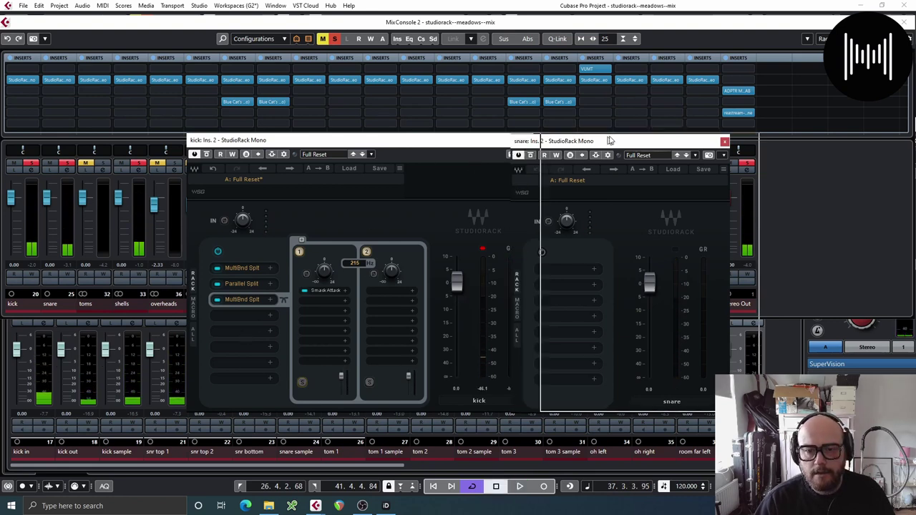
left_click_drag(610, 140, 579, 135)
left_click_drag(398, 141, 266, 132)
Step: Try SSLChannel in the snare rack's first slot with an HF boost during playback
left_click(559, 265)
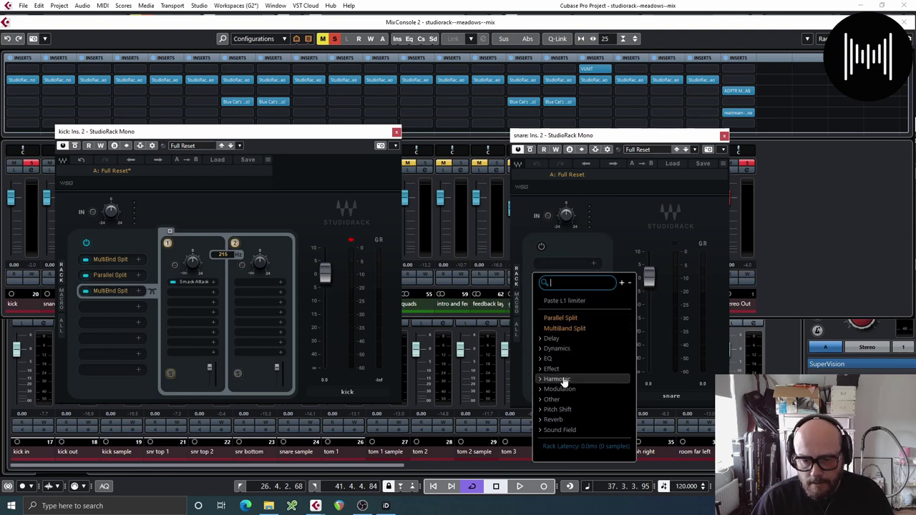
type("ssl")
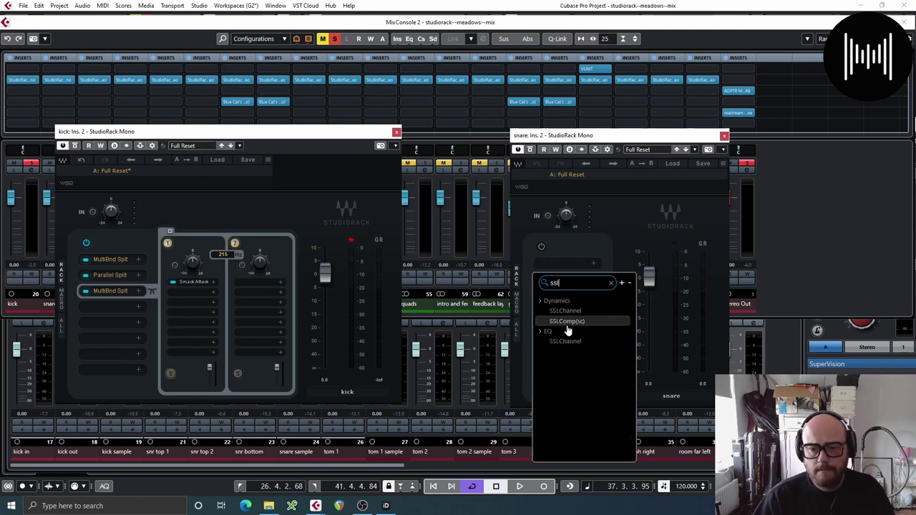
left_click(560, 310)
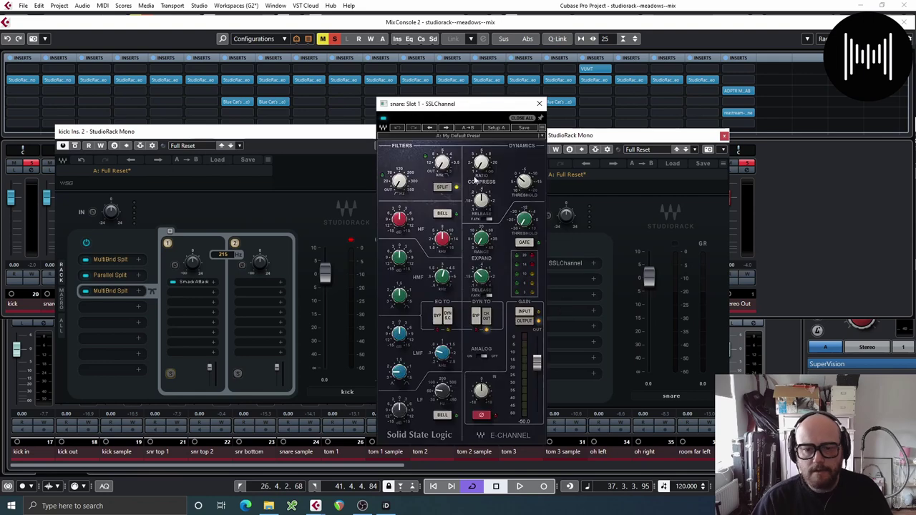
left_click_drag(444, 104, 286, 114)
key("space")
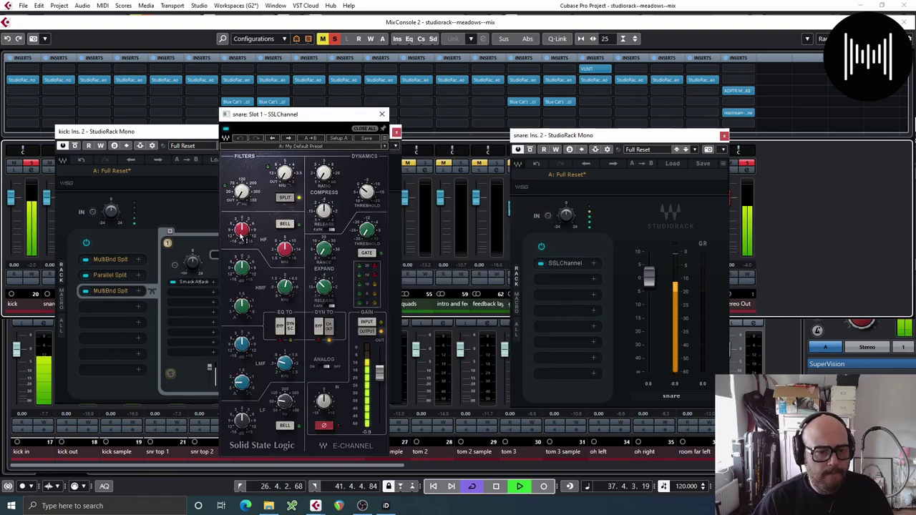
key("space")
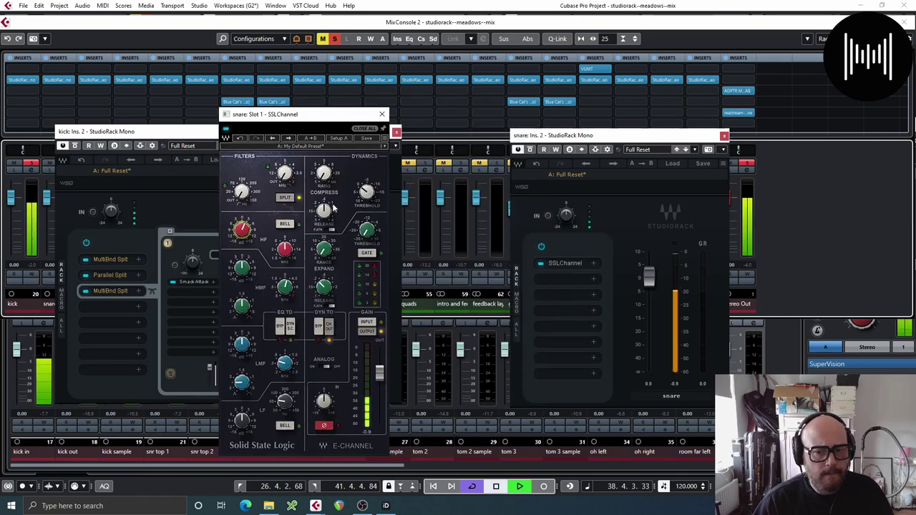
left_click(381, 113)
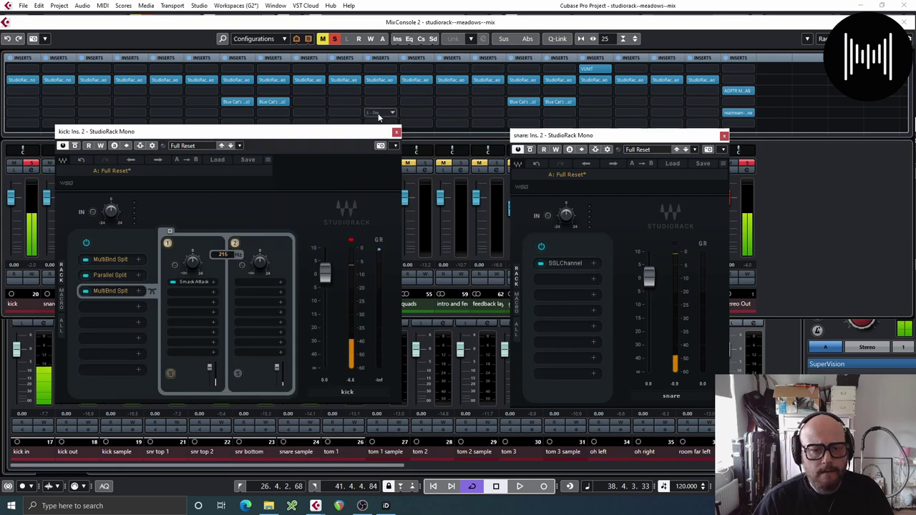
left_click(573, 263)
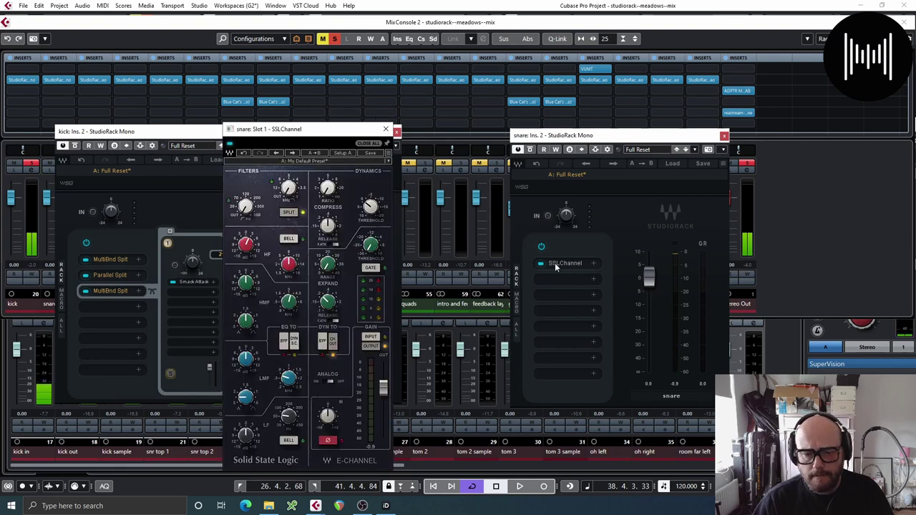
Step: Try replacing SSLChannel in the snare rack with a MultiBand Split
left_click(594, 265)
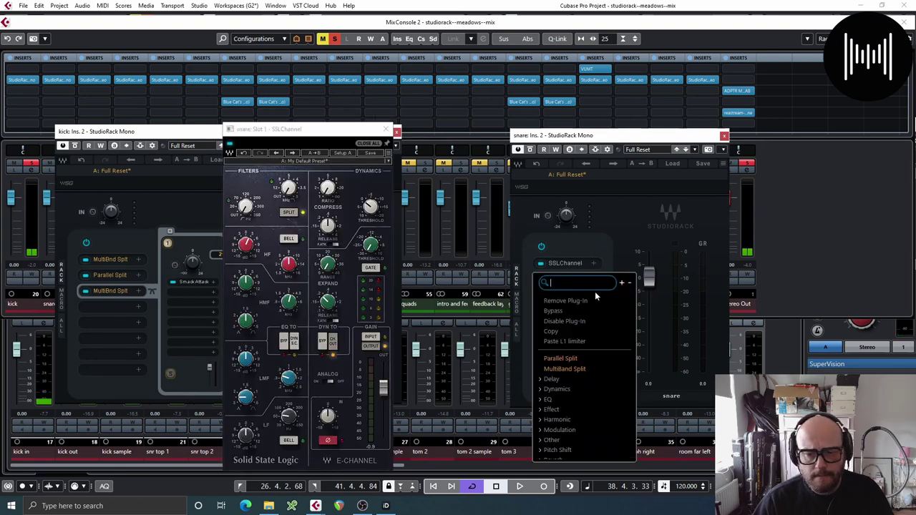
left_click(565, 369)
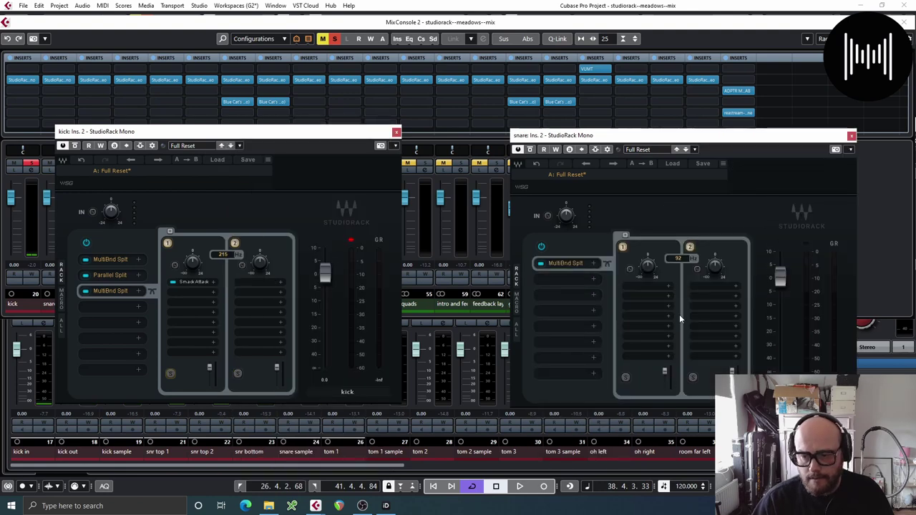
left_click(572, 262)
left_click(568, 265)
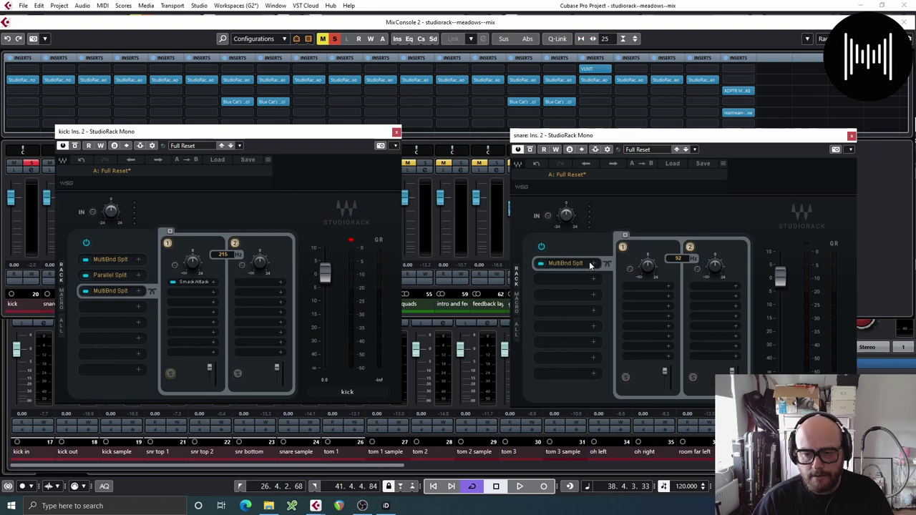
Step: Set the snare rack's first slot to a Parallel Split and add a third branch
left_click(593, 263)
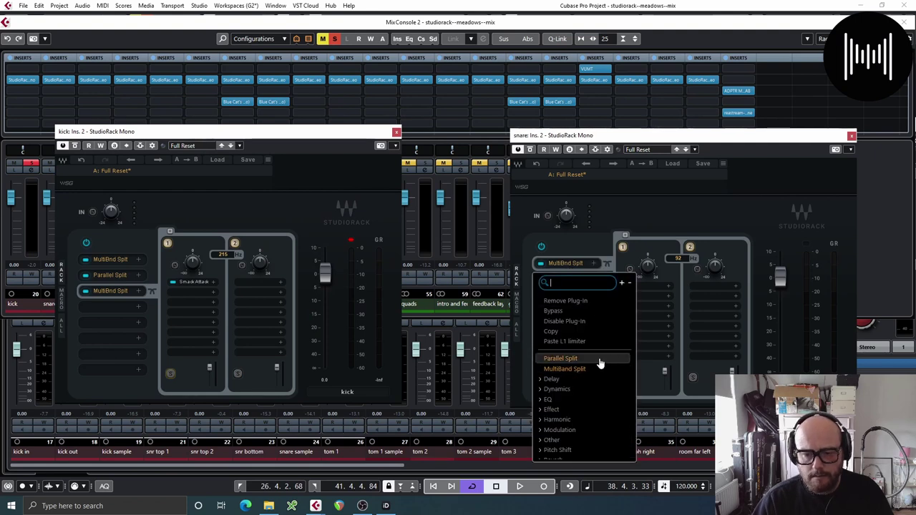
left_click(600, 359)
left_click(626, 235)
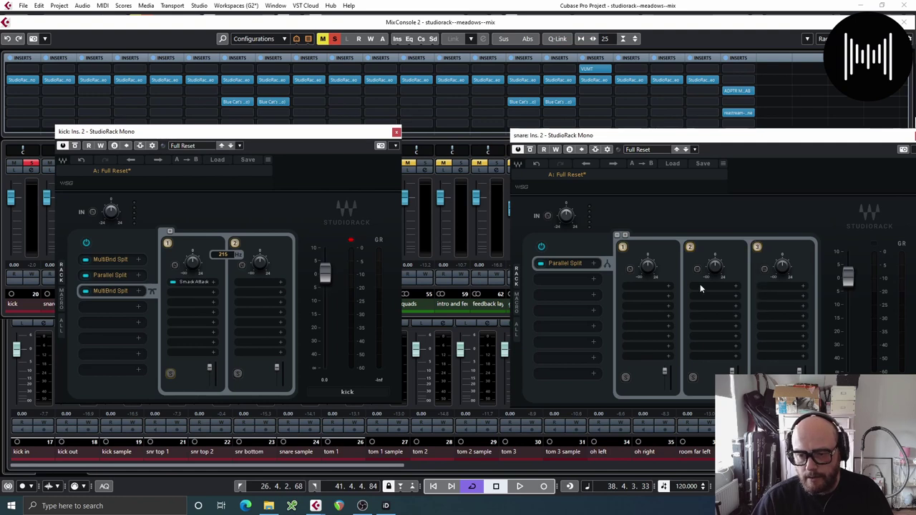
Step: Load CLA-76 on the second parallel branch and dbx-160 on the third, keeping the dbx-160 window clear of the snare rack
left_click(703, 288)
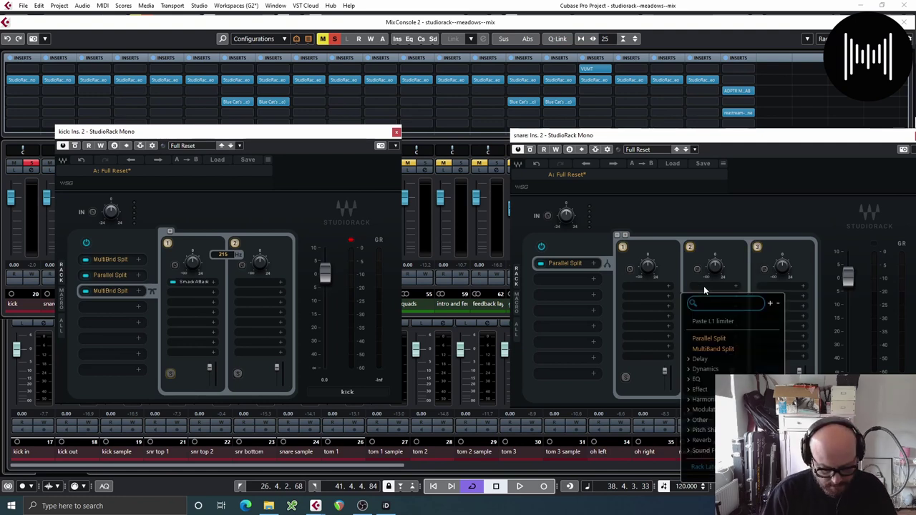
type("cla")
left_click(708, 333)
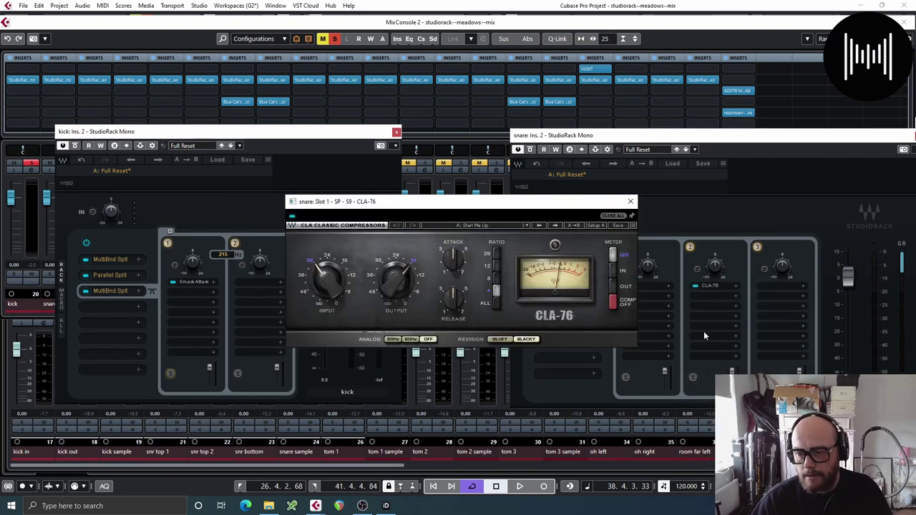
left_click(784, 287)
type("dbx")
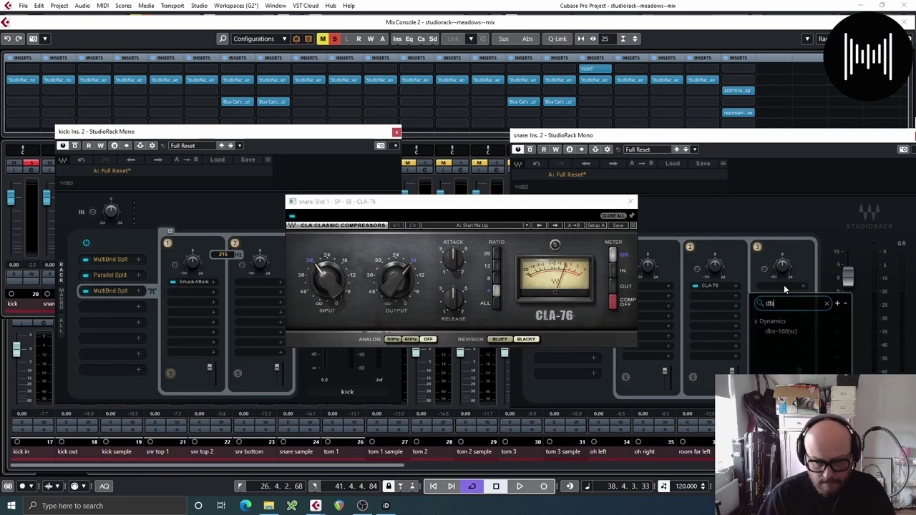
left_click(783, 332)
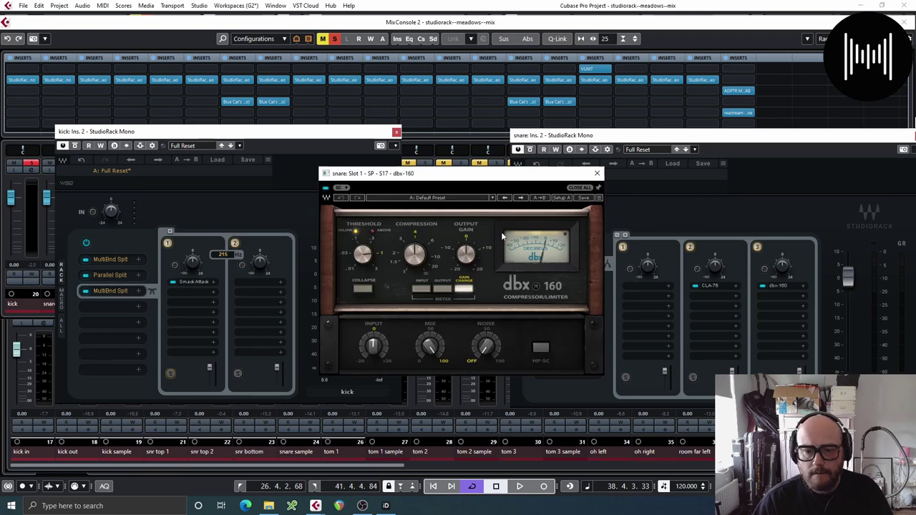
left_click_drag(446, 180, 327, 225)
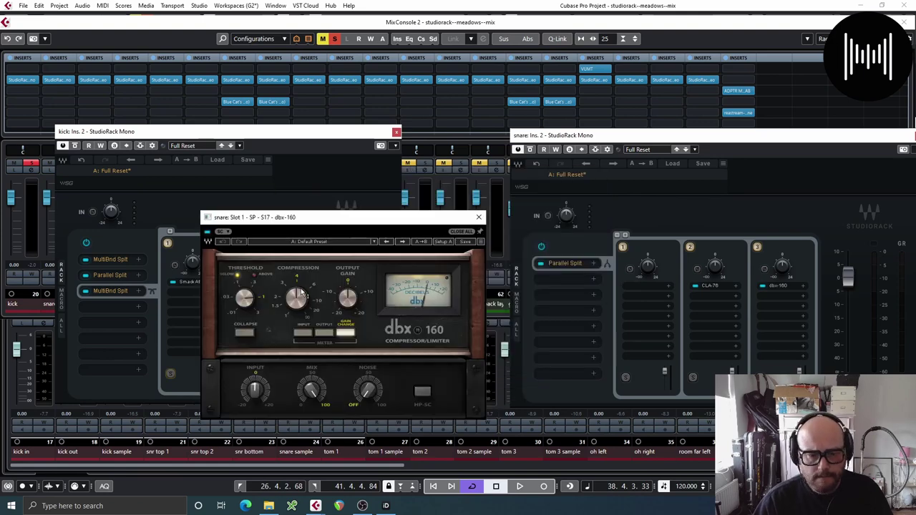
Step: Solo the second branch and raise CLA-76's input and output during playback, adjusting its attack and release
left_click(693, 378)
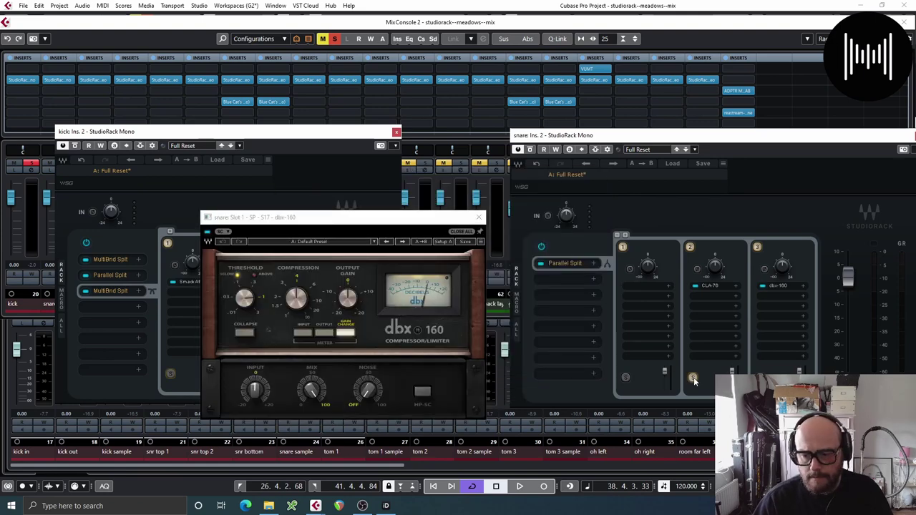
left_click(706, 287)
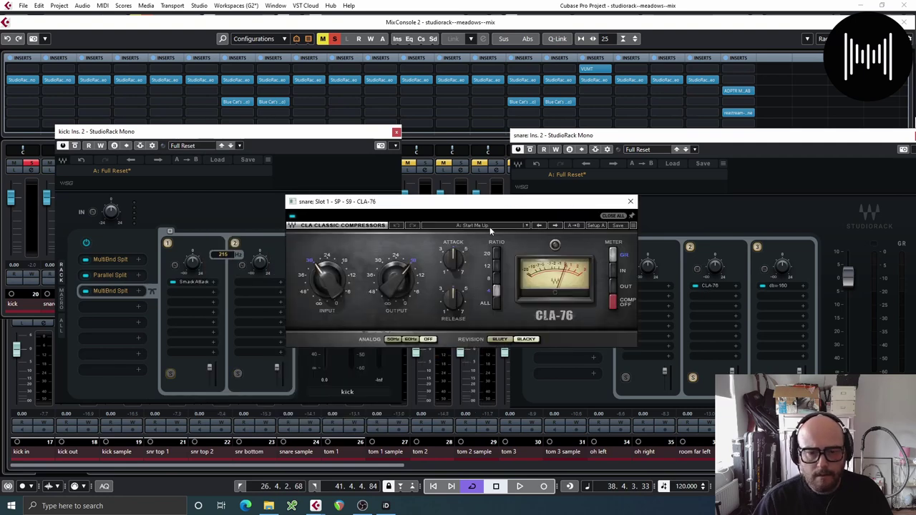
key("space")
left_click_drag(326, 279, 327, 263)
left_click_drag(453, 252, 453, 248)
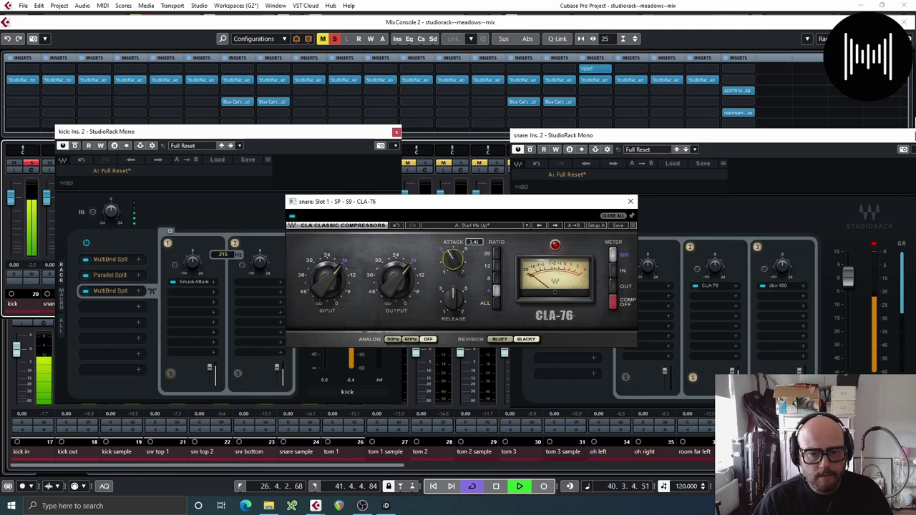
left_click_drag(453, 297, 453, 291)
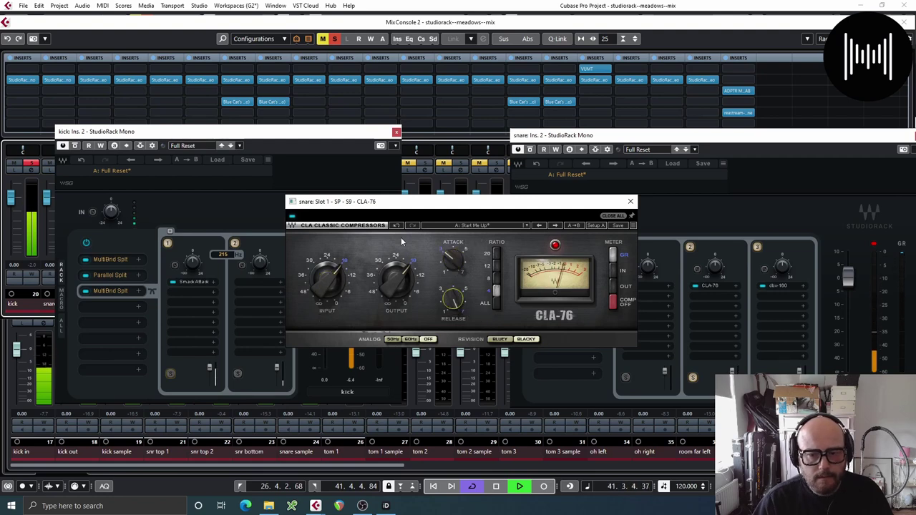
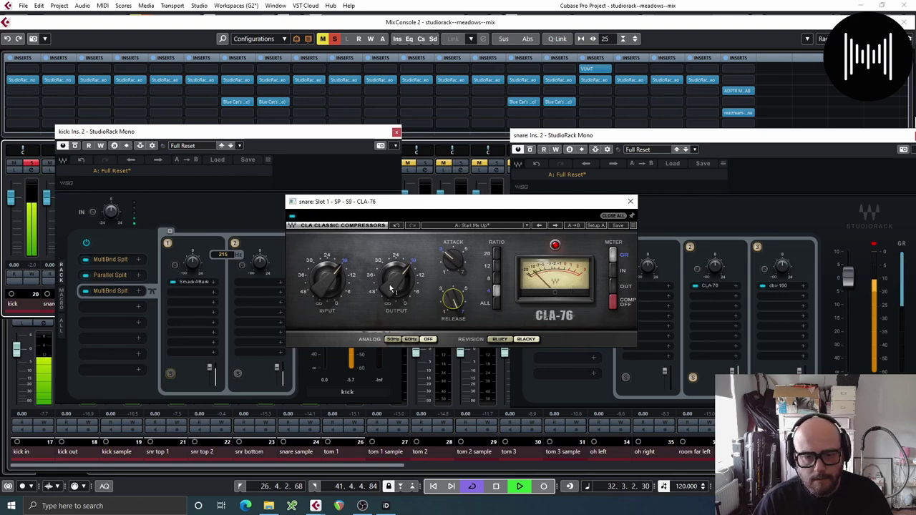
left_click_drag(389, 284, 389, 263)
key("space")
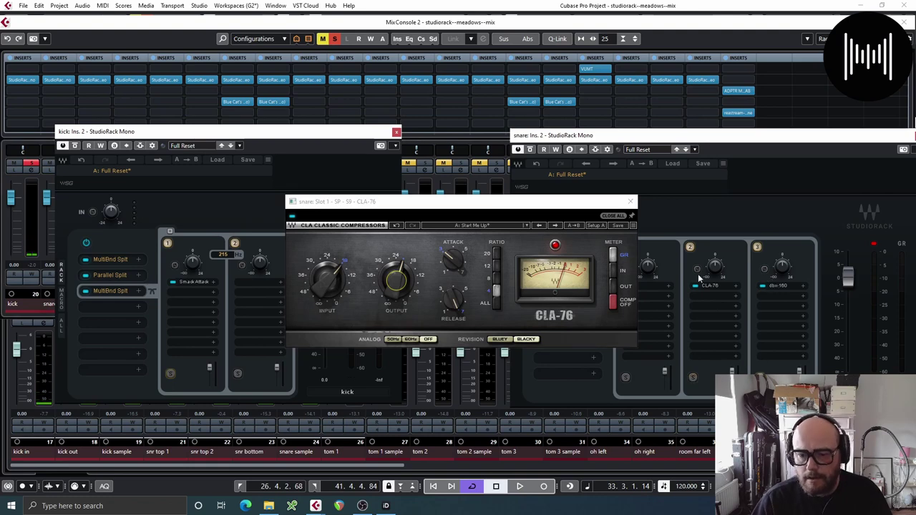
left_click(630, 202)
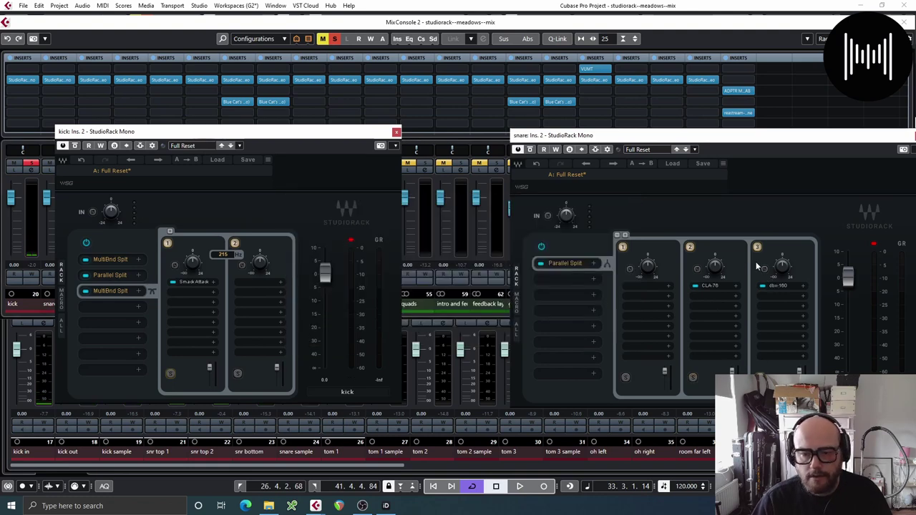
Step: Lower the dbx-160's threshold during playback and pull down the compressed branches' faders to audition the parallel blend
left_click(784, 287)
key("space")
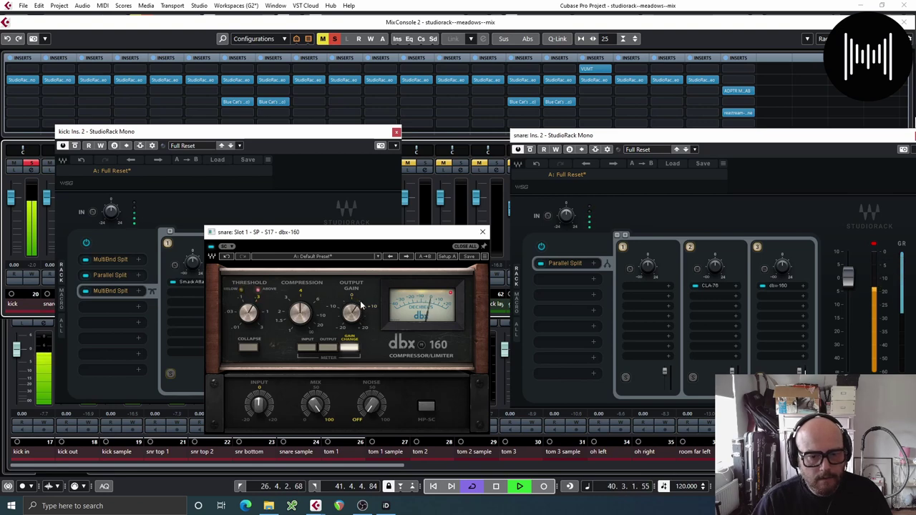
key("space")
left_click(483, 232)
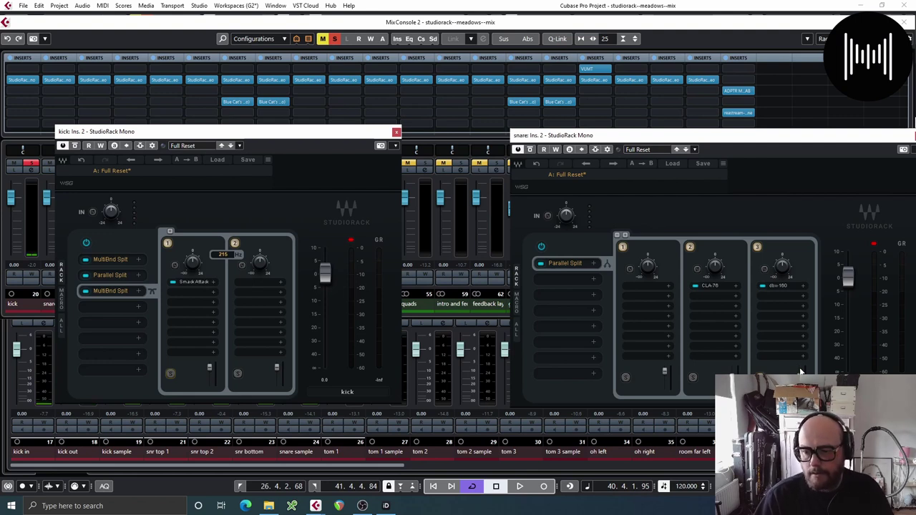
key("space")
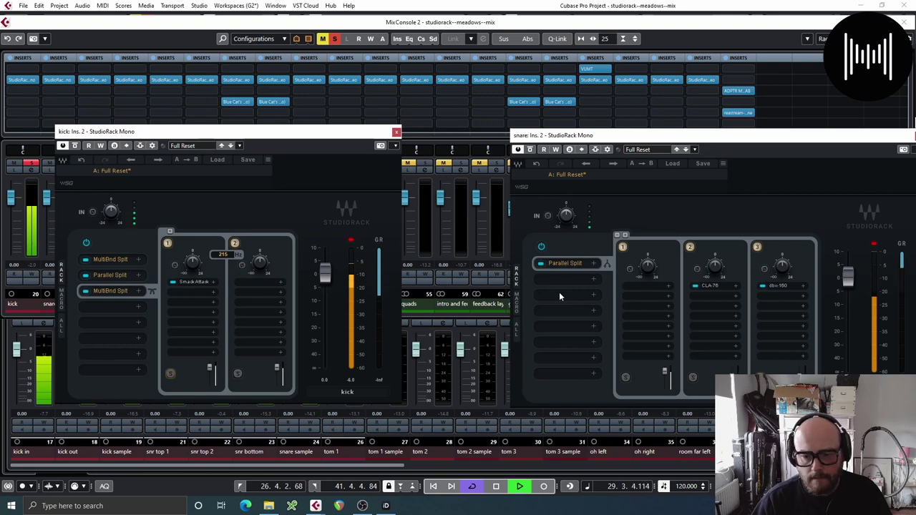
Step: Load Scheps 73 in the snare rack's third slot, stop playback and move its window clear of the rack
left_click(562, 295)
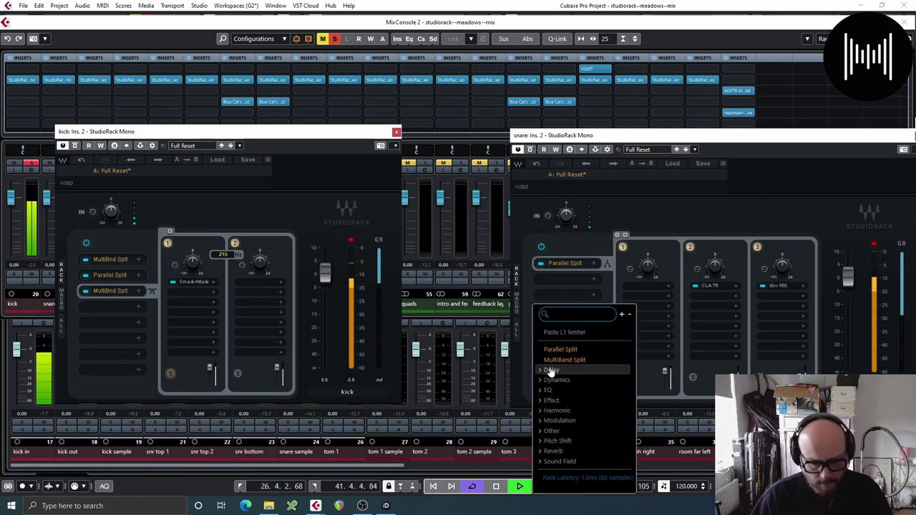
left_click(550, 370)
scroll(558, 336, "down", 1)
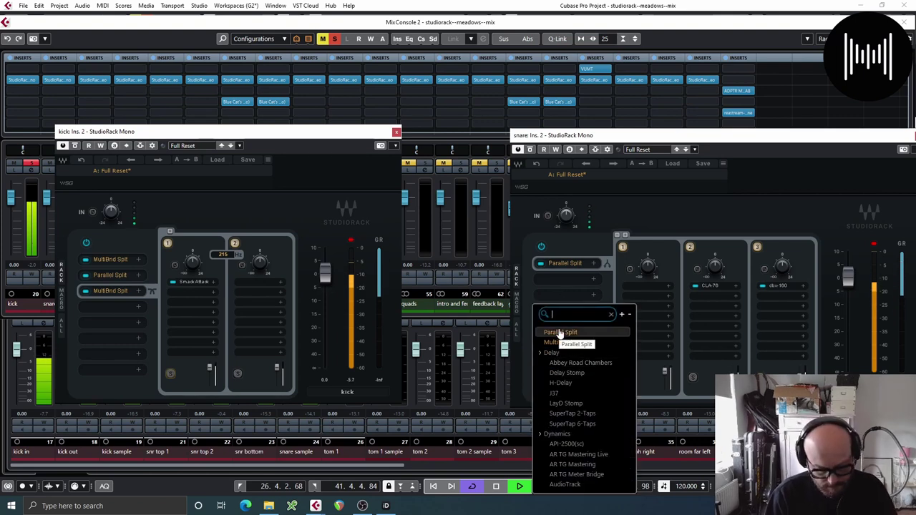
type("73")
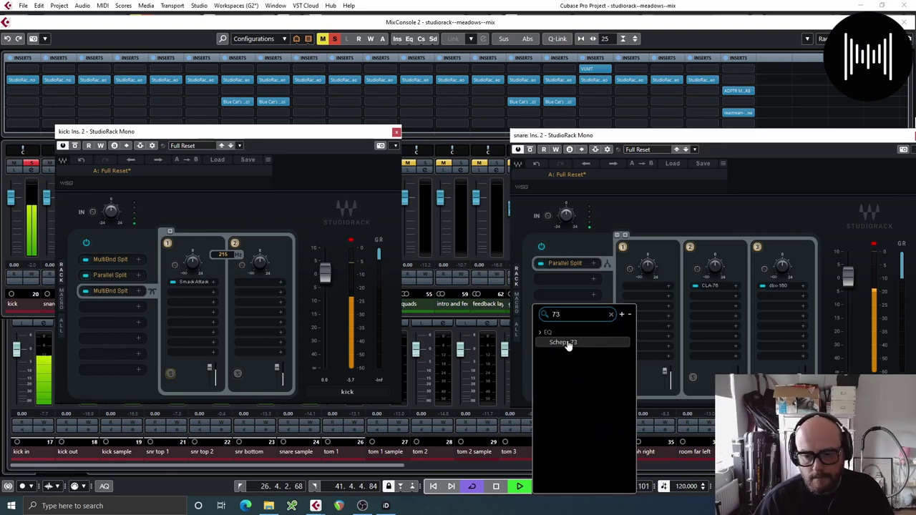
left_click(567, 343)
key("space")
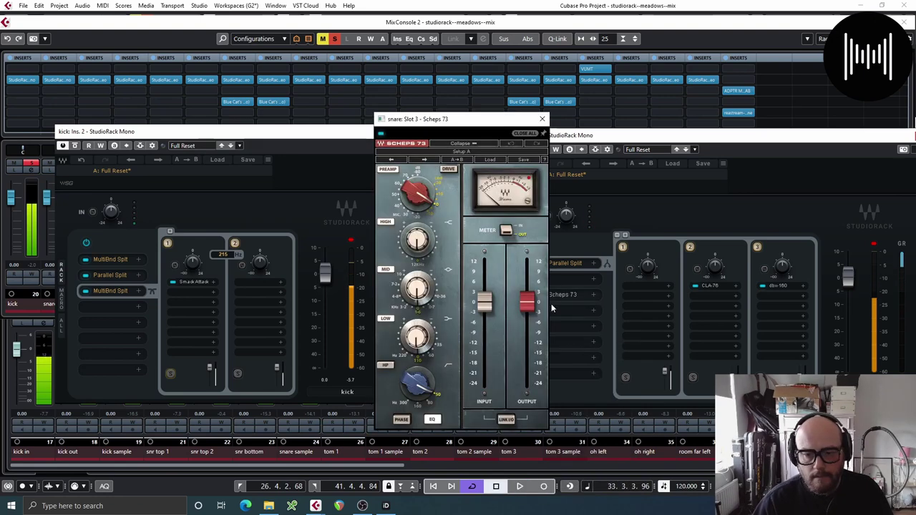
left_click_drag(464, 121, 326, 129)
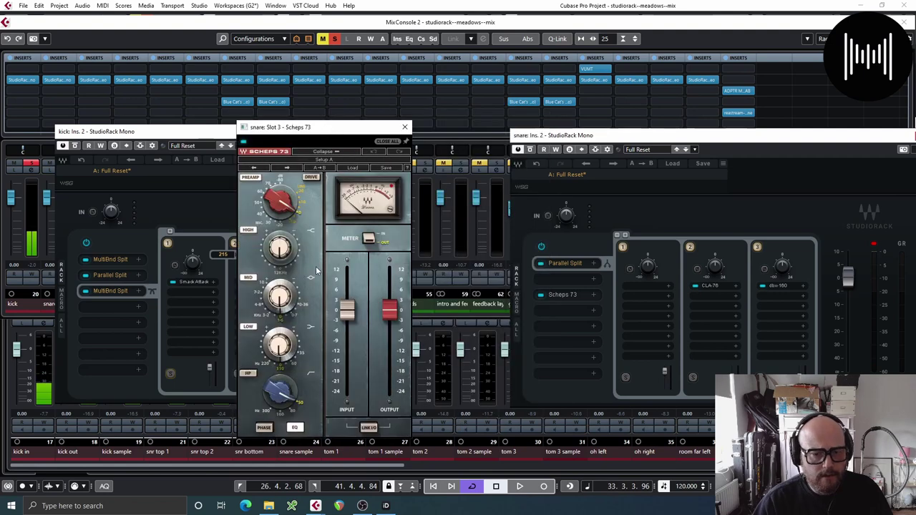
Step: Adjust Scheps 73's mid and low bands during playback, engage its high-pass filter at 80 Hz, and audition the snare
key("space")
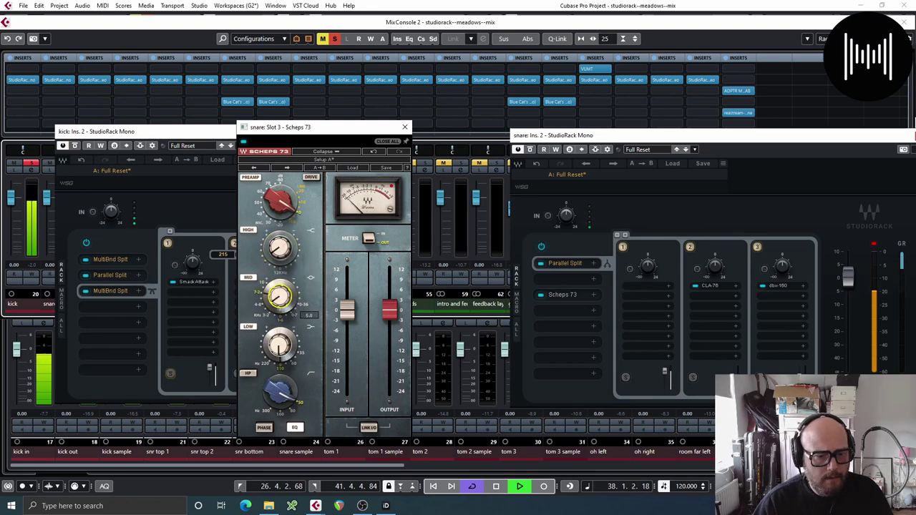
key("space")
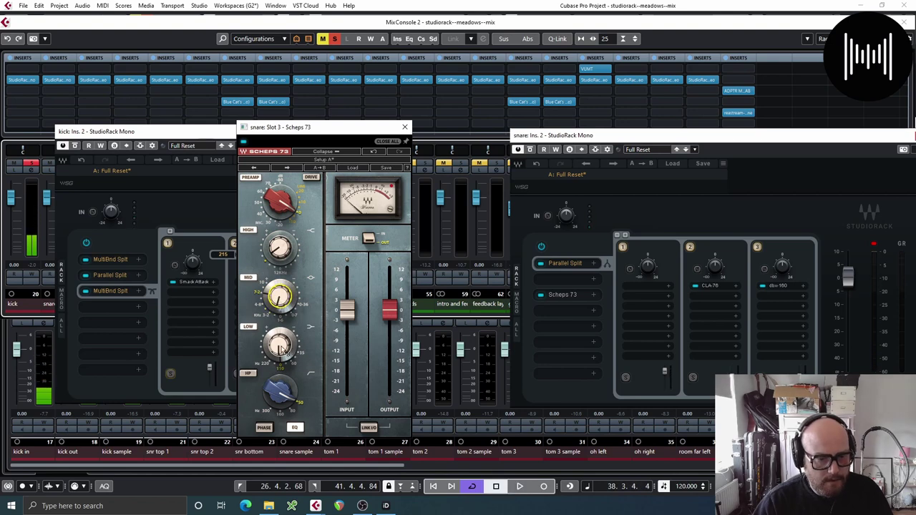
key("space")
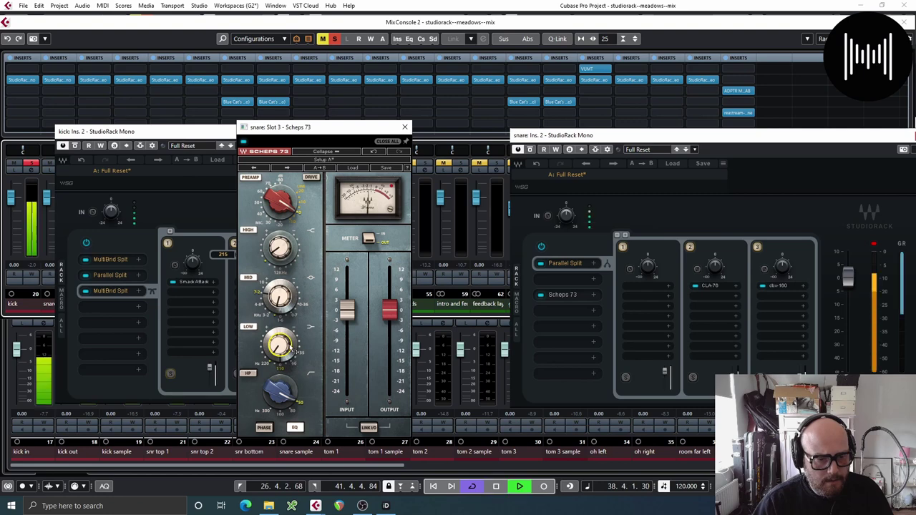
mouse_move(280, 356)
left_mouse_down()
mouse_move(280, 343)
mouse_move(280, 354)
left_mouse_up()
key("space")
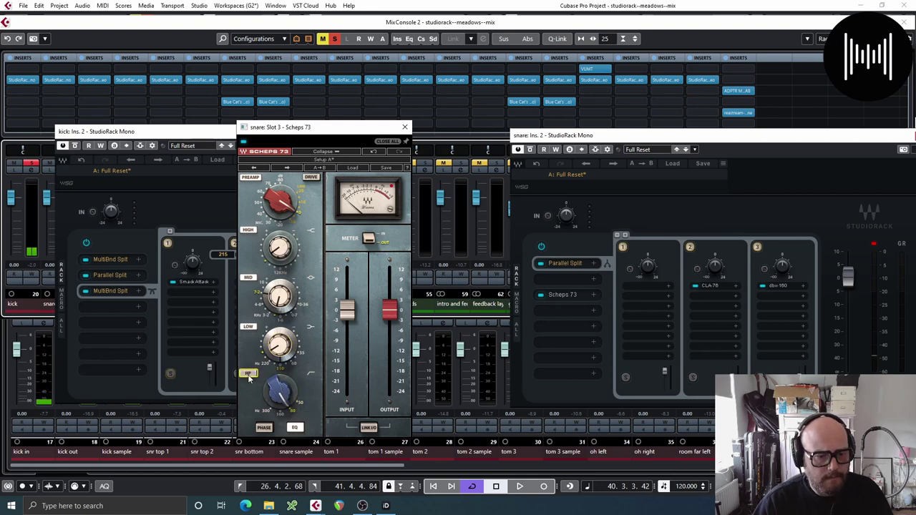
key("space")
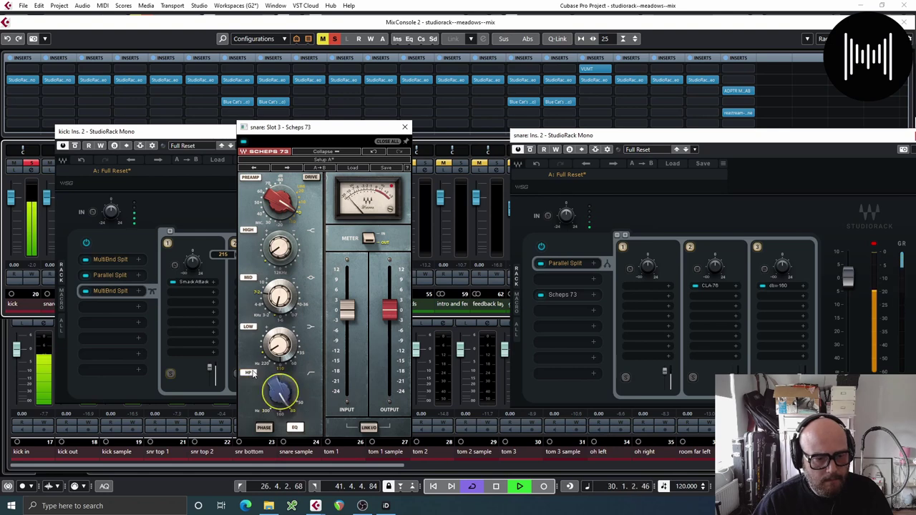
key("space")
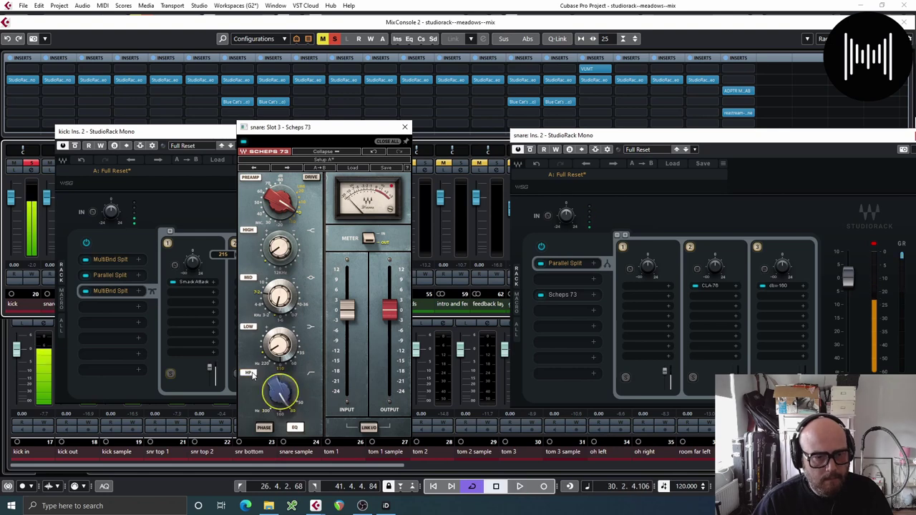
Step: Close the Scheps 73 window and both the kick and snare StudioRack windows
left_click(404, 125)
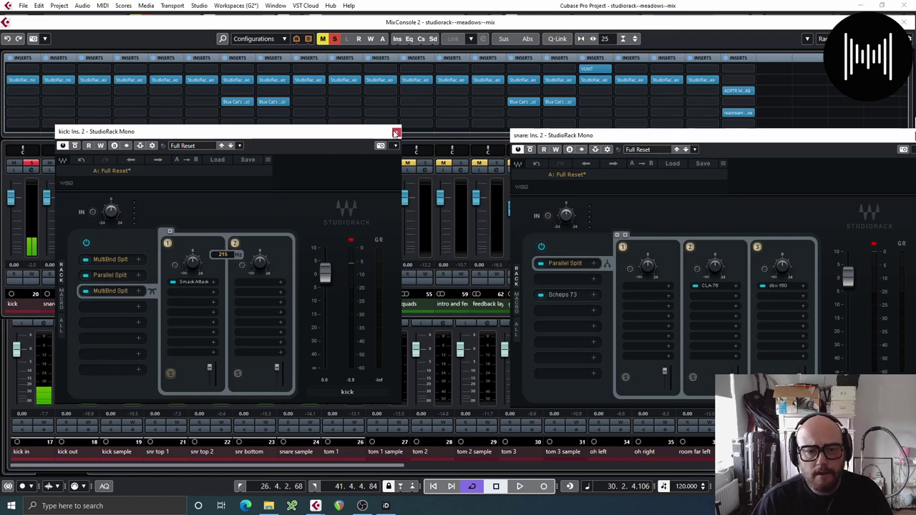
left_click(395, 132)
left_click_drag(695, 136, 520, 121)
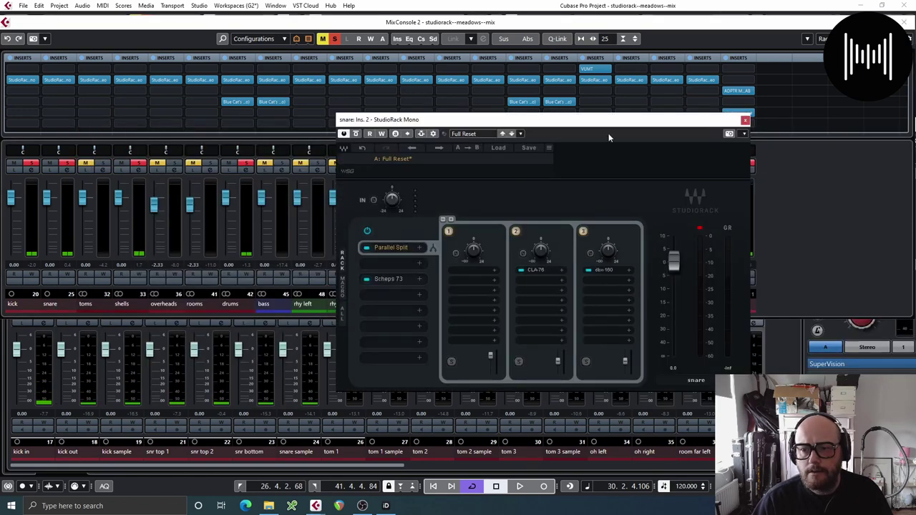
left_click(745, 121)
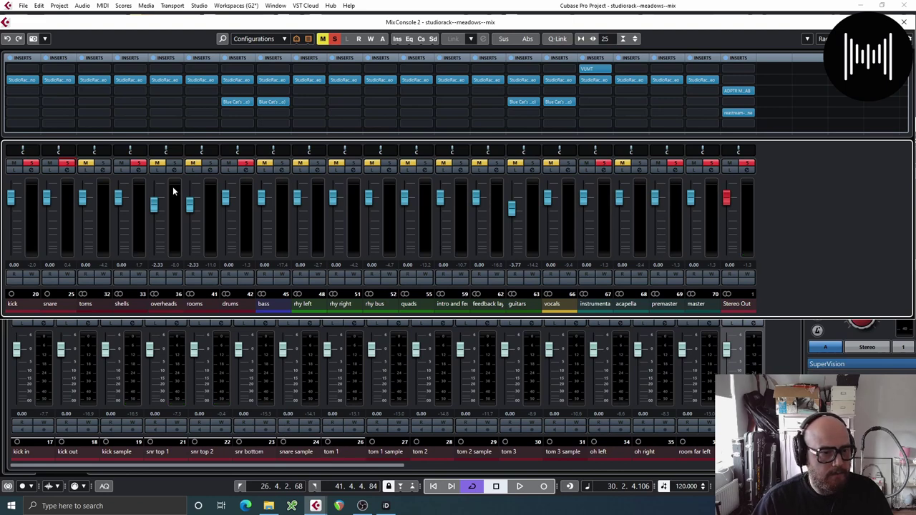
Step: Audition the overheads bus soloed with the drums, stop playback, and open its StudioRack at the middle of the mixer
key("space")
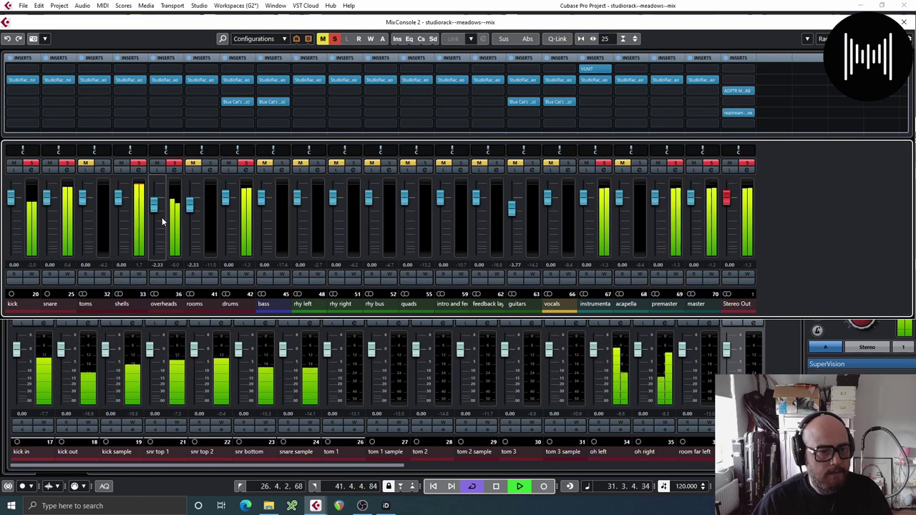
key("space")
left_click(165, 79)
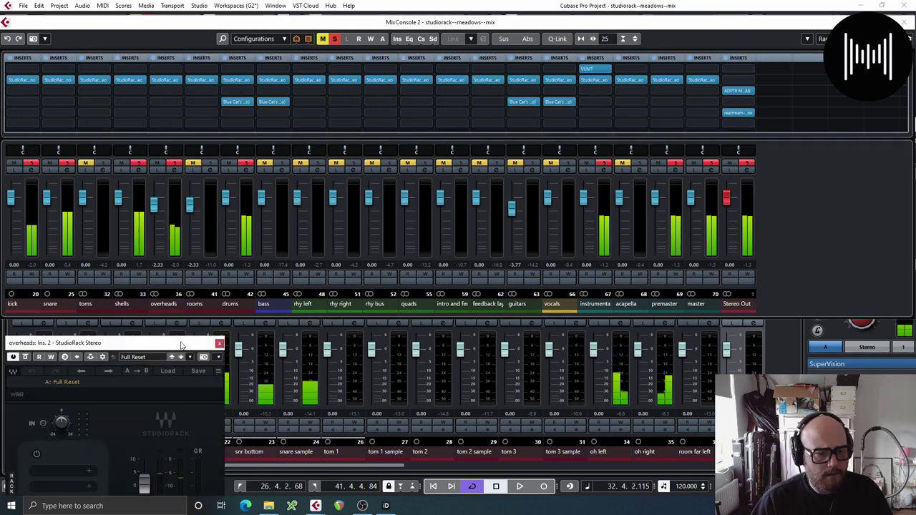
left_click_drag(181, 346, 532, 192)
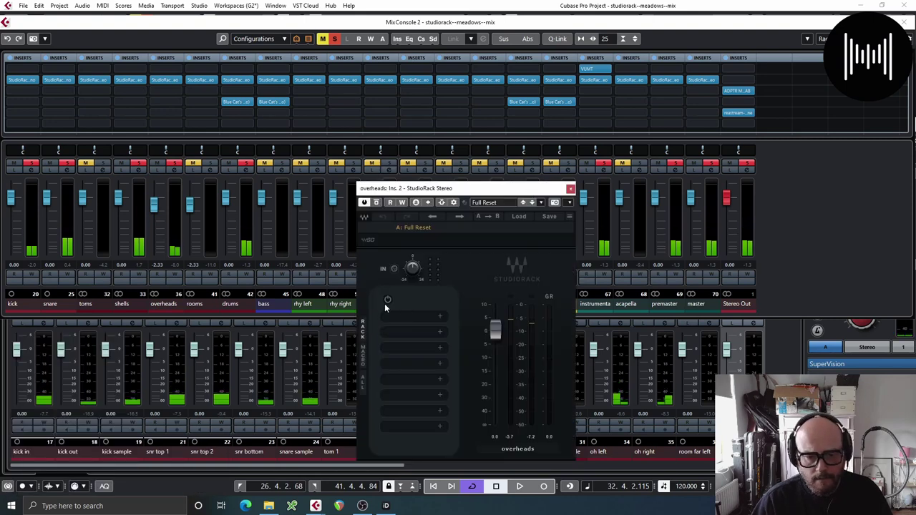
Step: Load the F6 dynamic equalizer in the first slot of the overheads rack
left_click(409, 317)
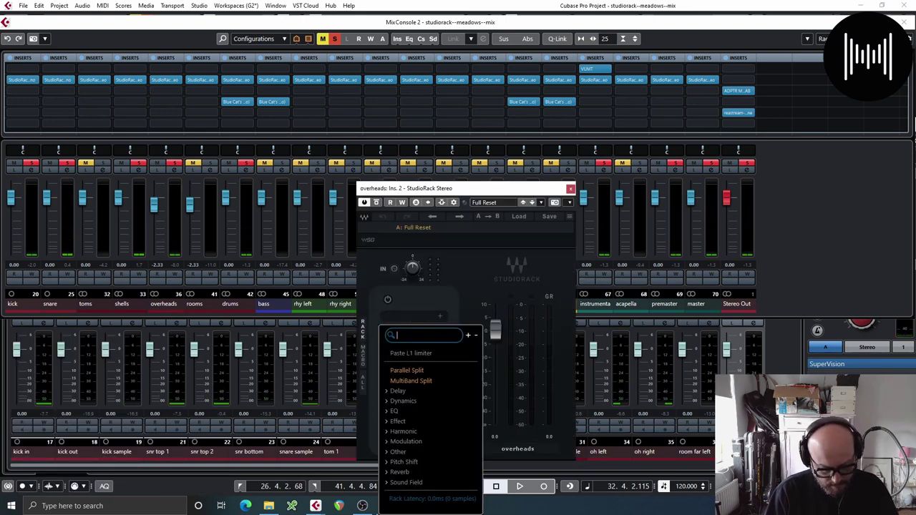
type("F6")
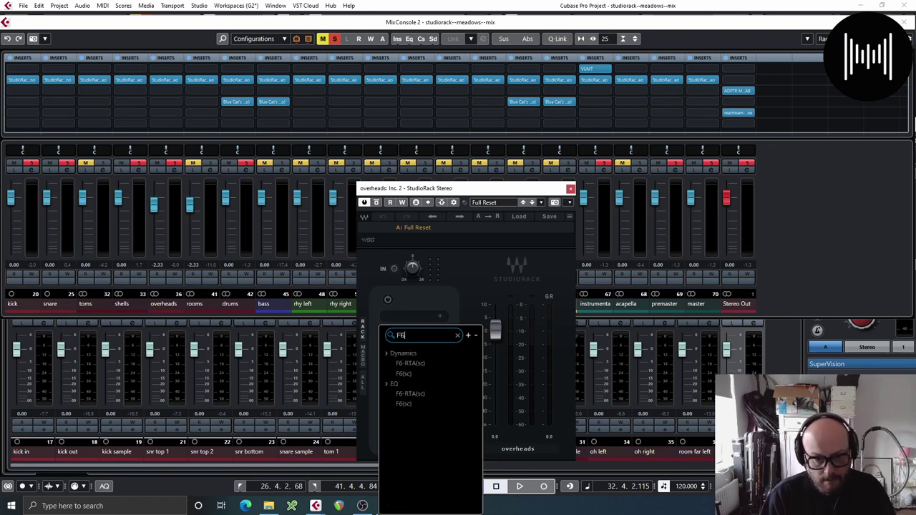
left_click(418, 373)
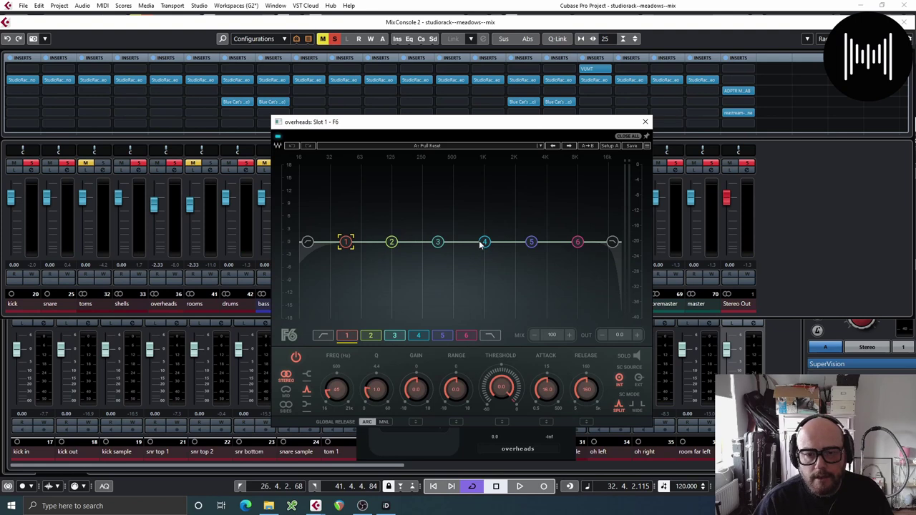
Step: Using solo listening during playback, move F6's band 5 to 2016 Hz, then lower its threshold to about -28 and range to -7.6
left_click_drag(531, 241, 527, 240)
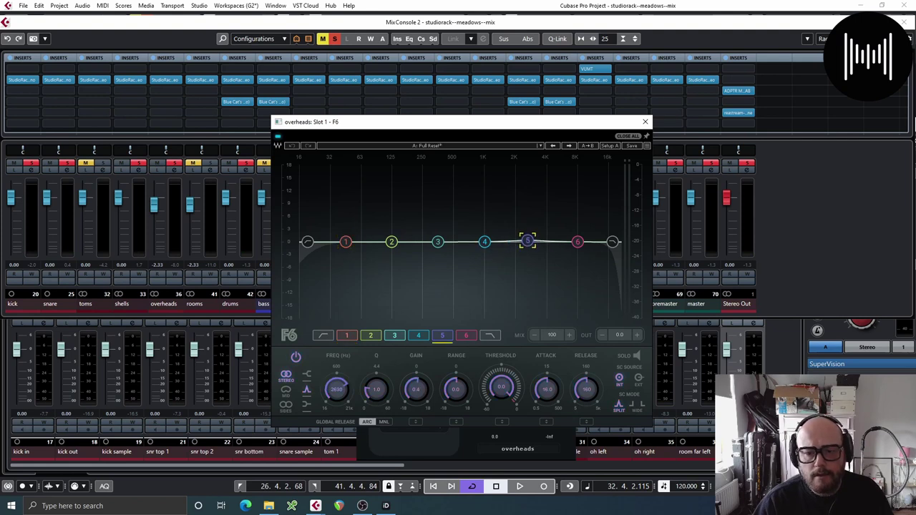
left_click(527, 242, "alt")
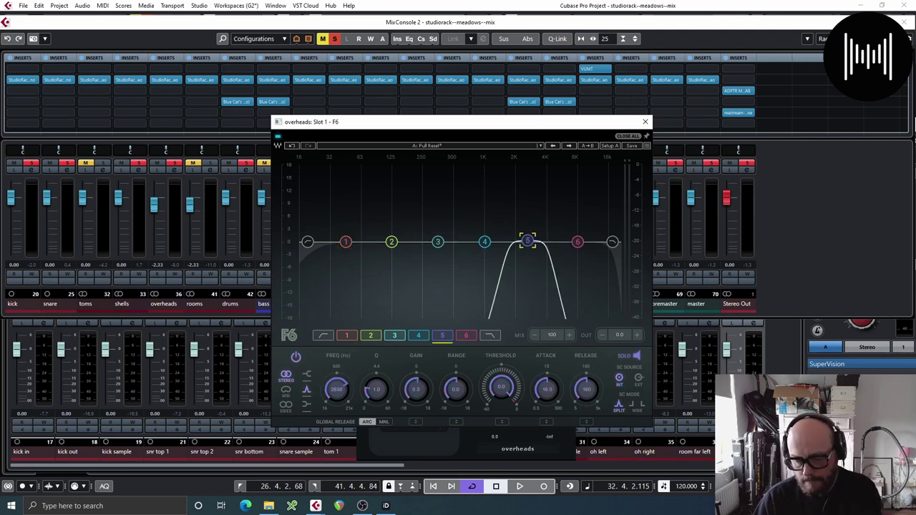
key("space")
mouse_move(528, 240)
left_mouse_down()
mouse_move(516, 242)
mouse_move(520, 229)
mouse_move(531, 244)
mouse_move(515, 242)
left_mouse_up()
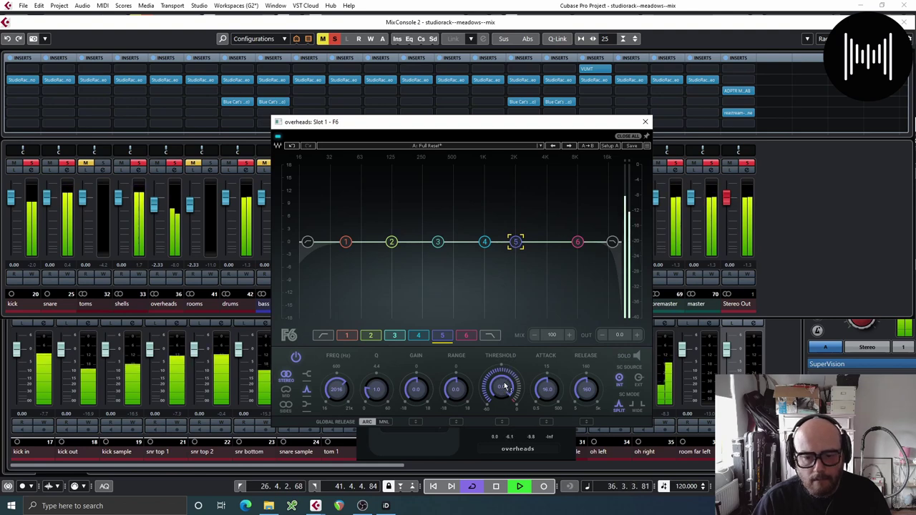
left_click_drag(505, 386, 457, 404)
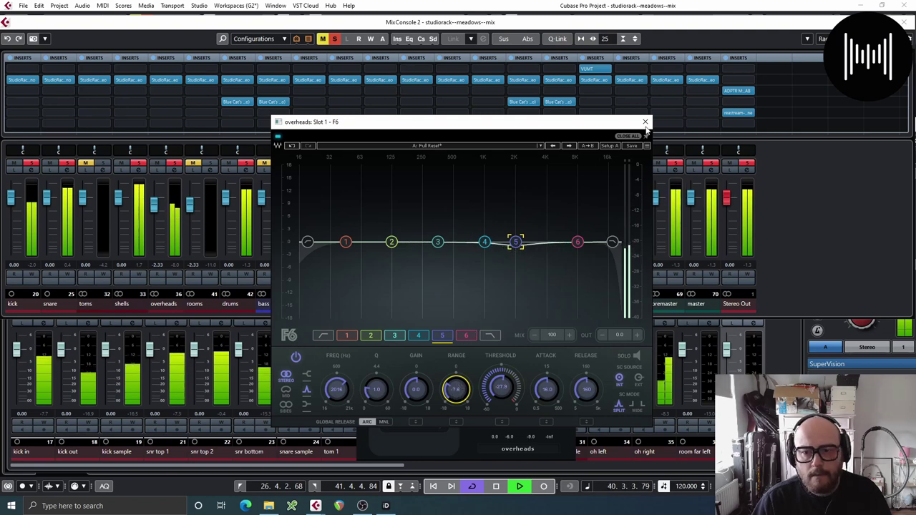
left_click(646, 122)
key("space")
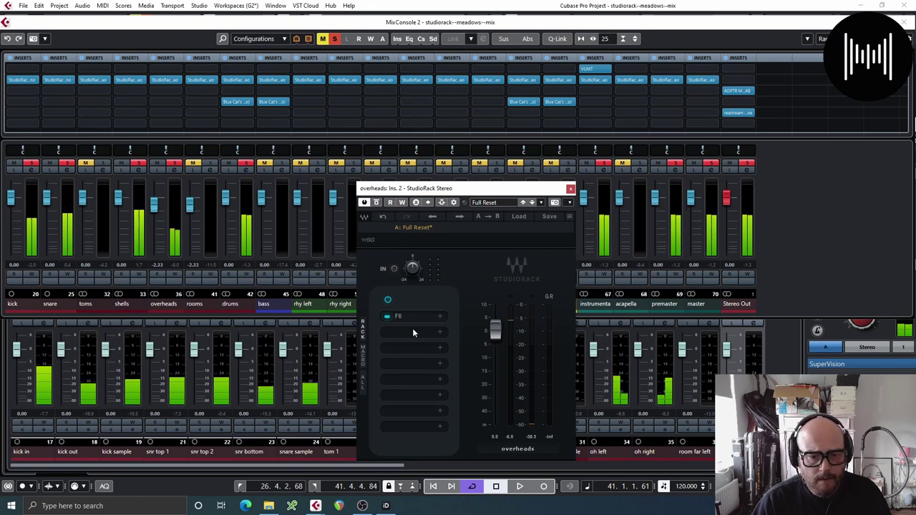
Step: Load LinMB in the second slot of the overheads rack, keeping its default preset
left_click(413, 332)
type("li")
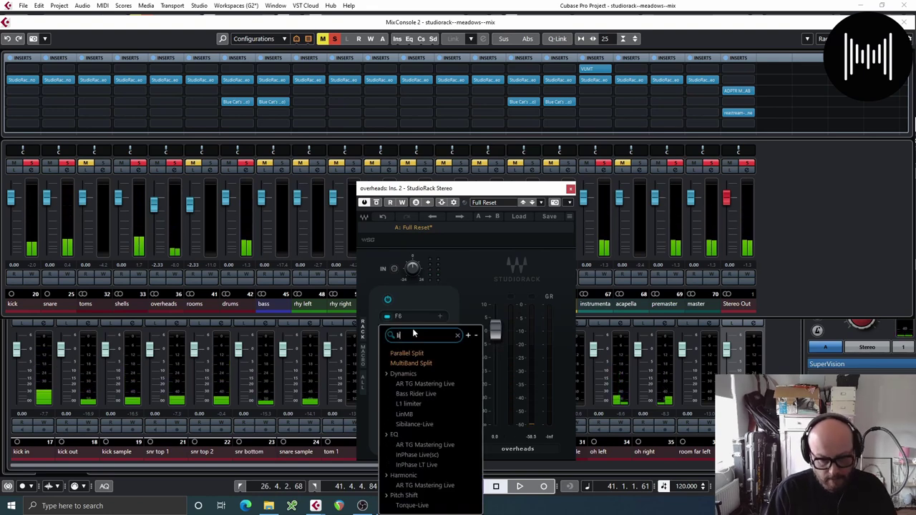
type("n")
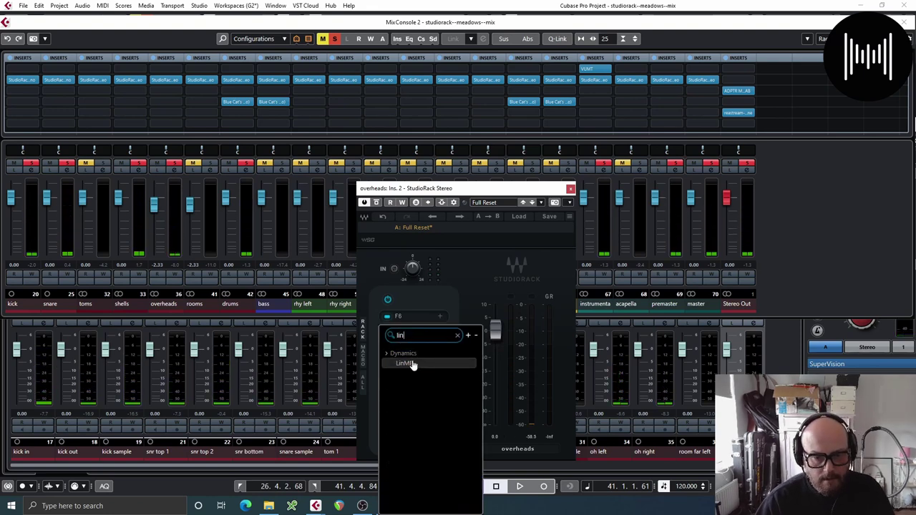
left_click(407, 363)
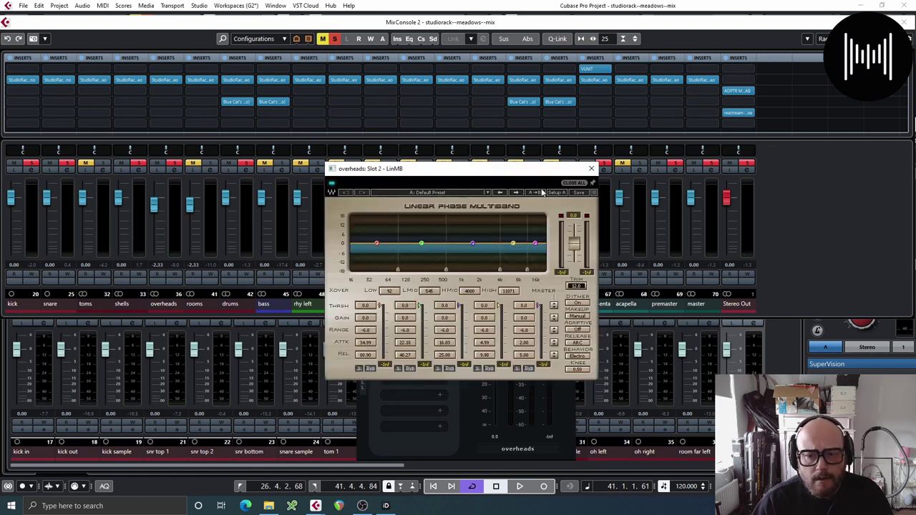
left_click(456, 194)
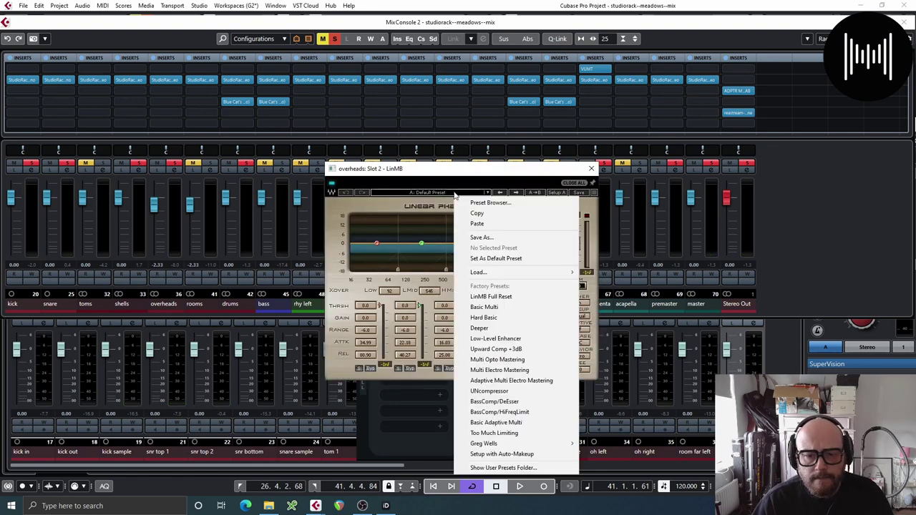
left_click(423, 168)
Step: Lower LinMB's thresholds to -27.6 and the highest band's to -37.6 during playback, compare with bypass, and close its window
key("space")
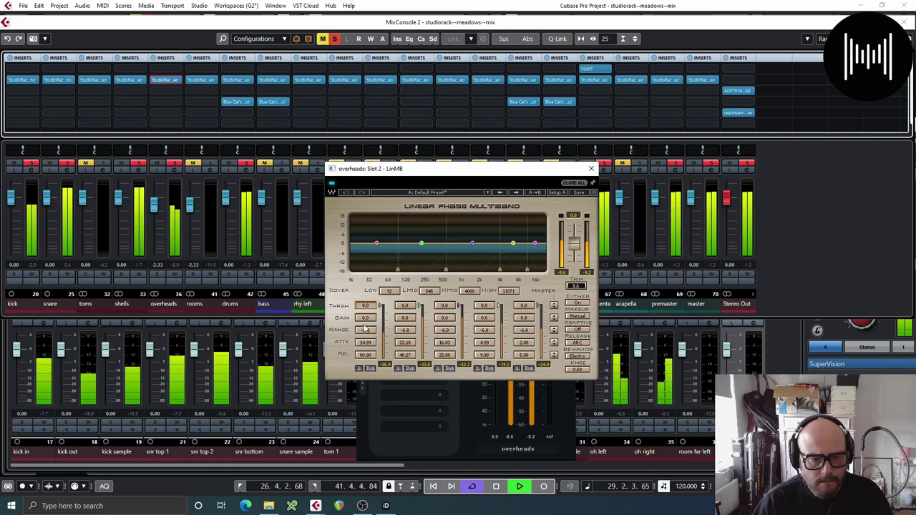
left_click_drag(555, 306, 538, 330)
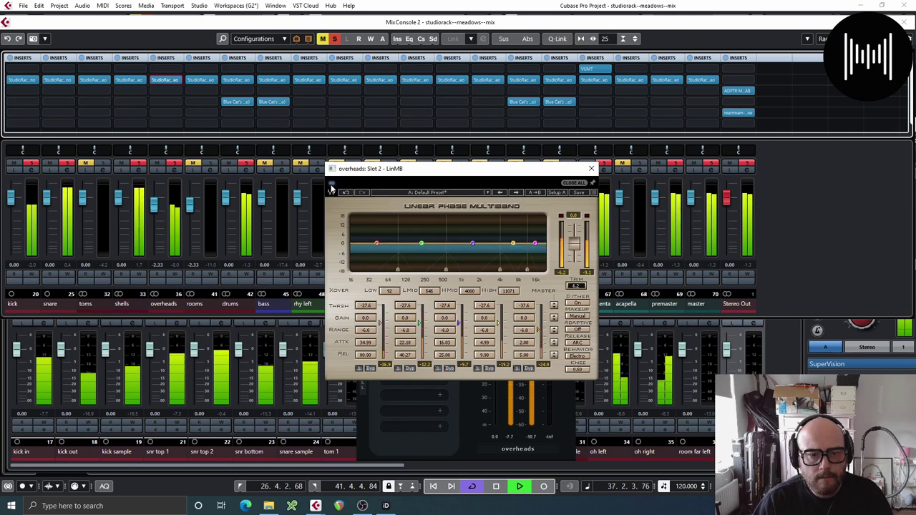
key("space")
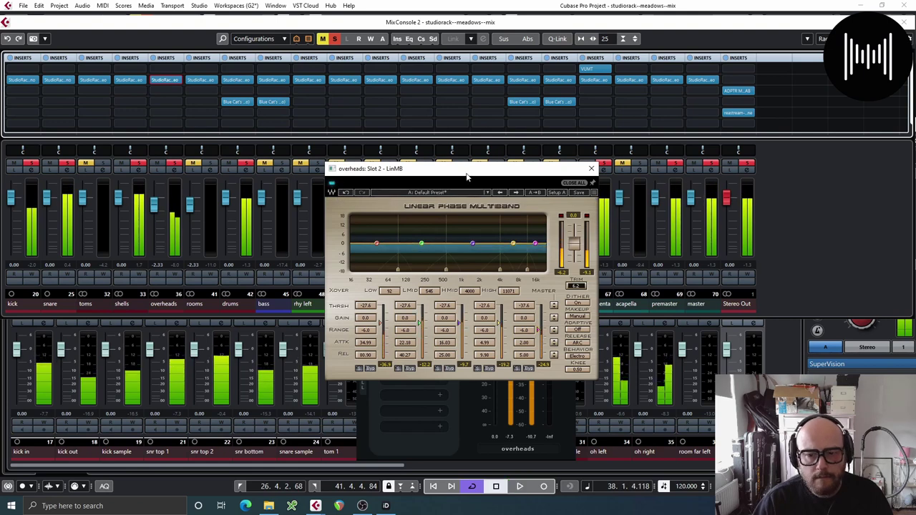
left_click(591, 168)
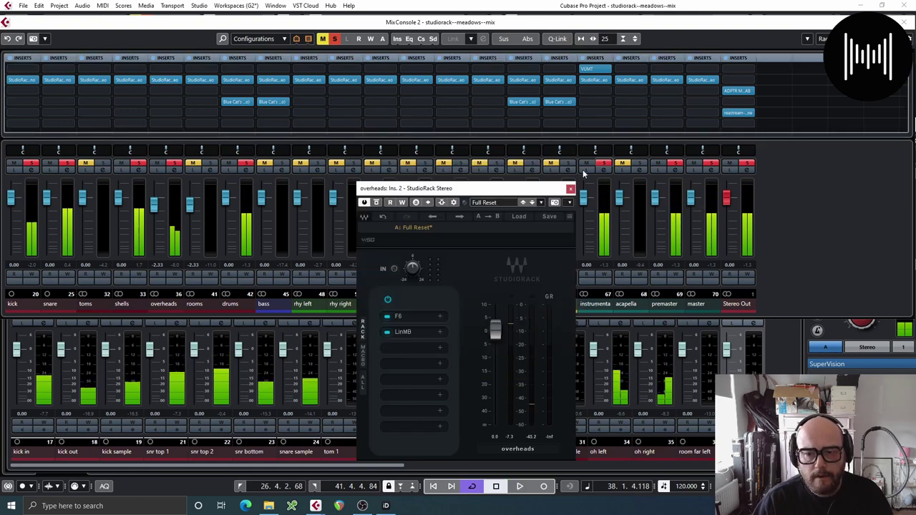
Step: Insert Abbey Road Saturator in the overheads rack's second slot, ahead of LinMB
left_click(415, 329)
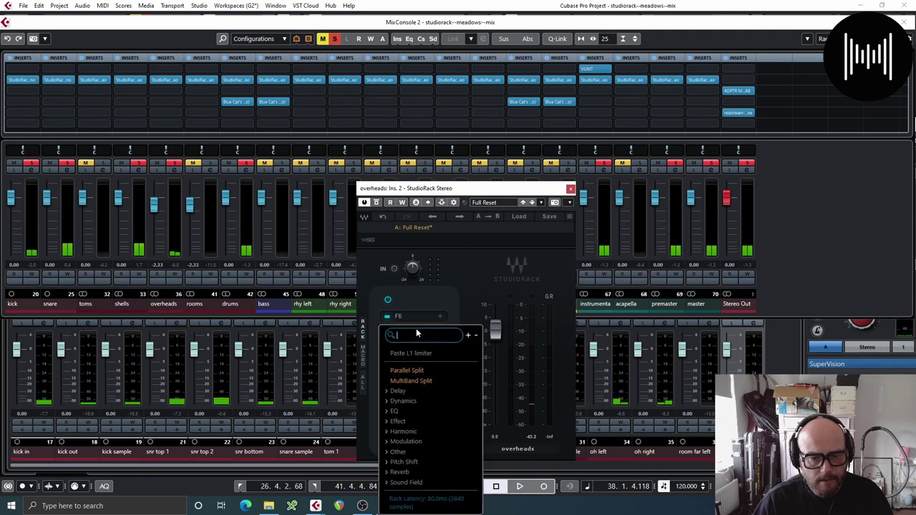
type("satu")
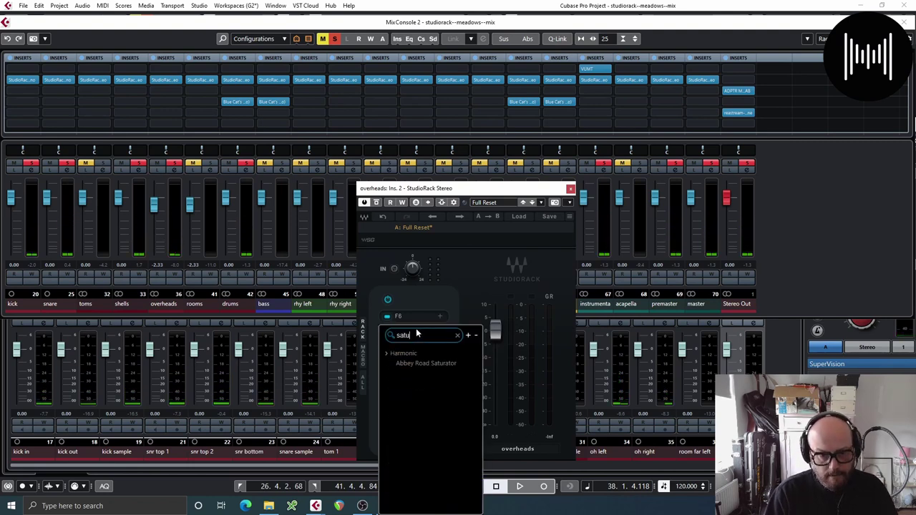
left_click(426, 363)
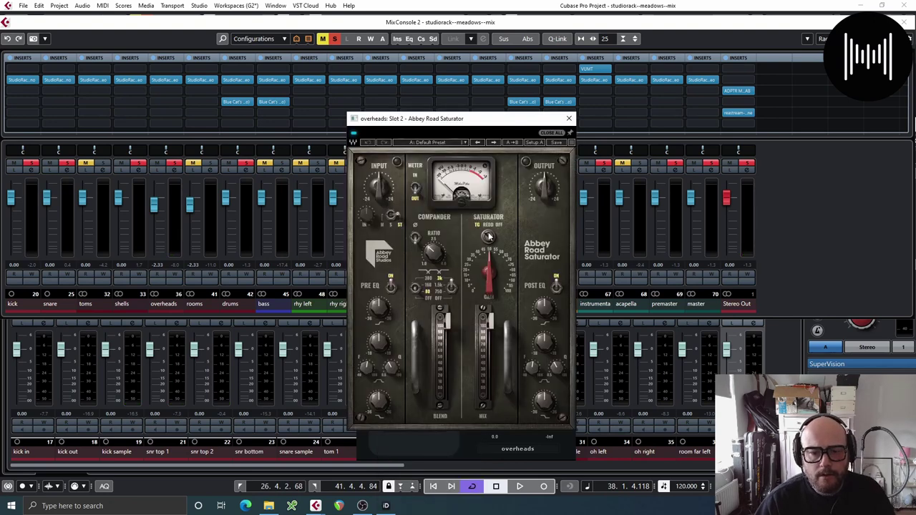
Step: Reduce Abbey Road Saturator's compander blend and raise its saturator gain during playback, close its window and stop playback
key("space")
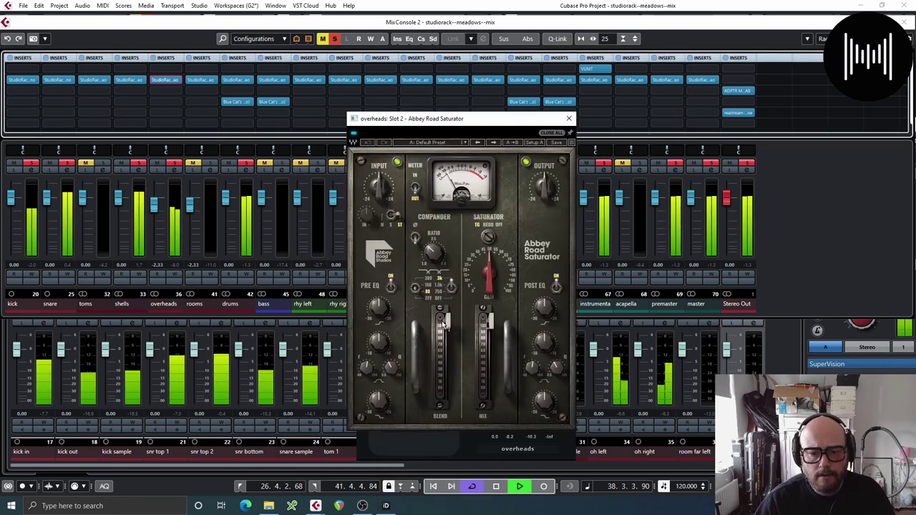
left_click_drag(448, 329, 448, 367)
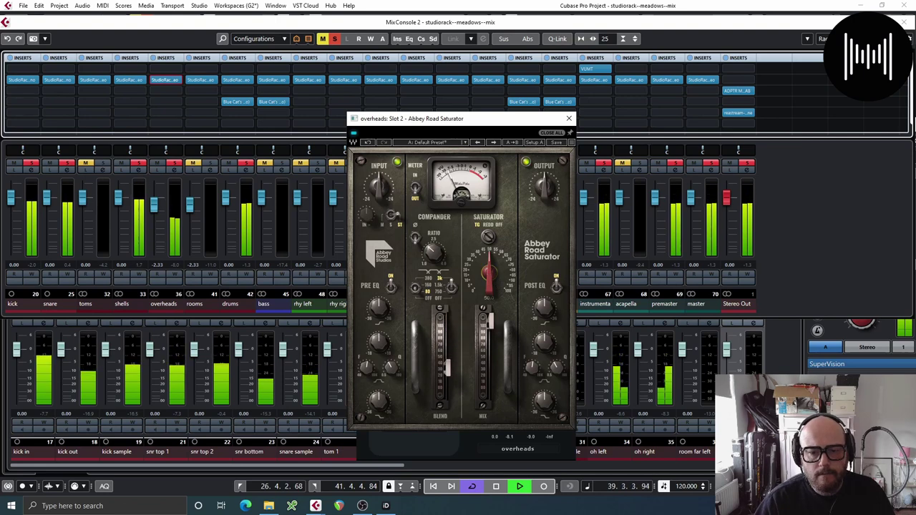
left_click_drag(489, 276, 489, 250)
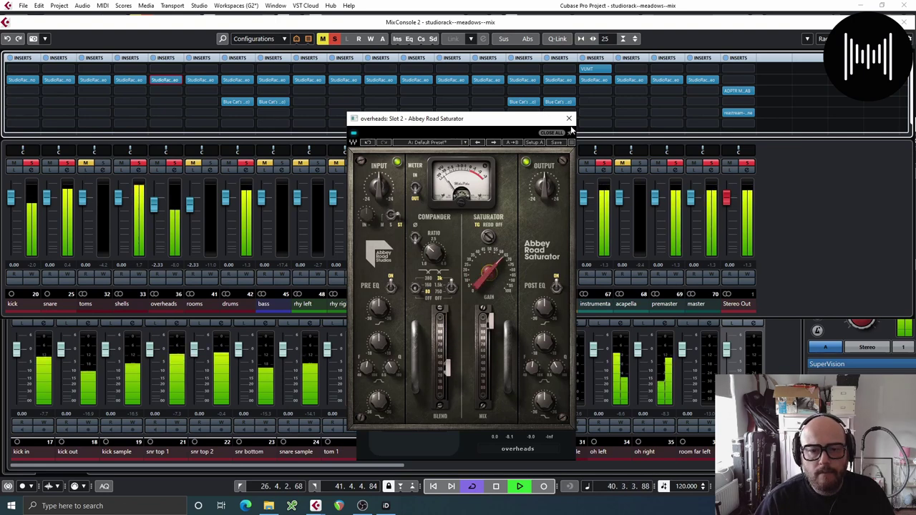
left_click(570, 120)
key("space")
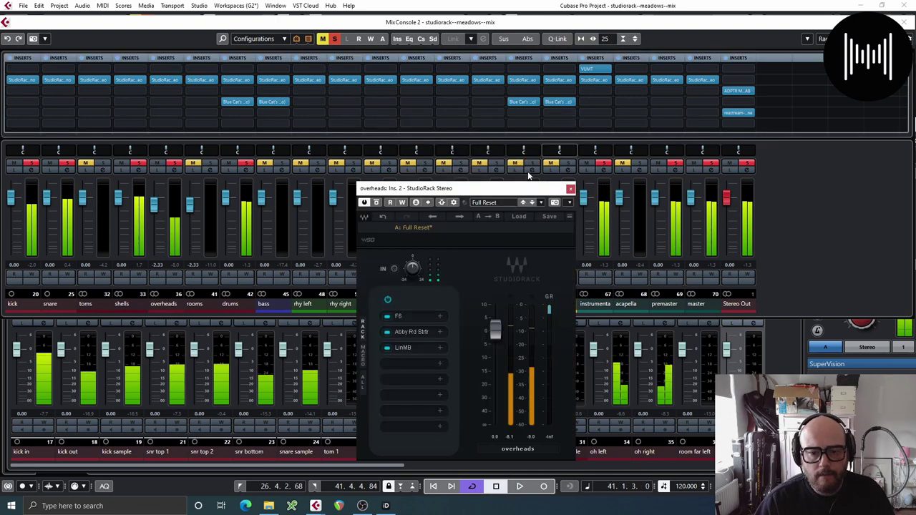
Step: Add a Parallel Split in the overheads rack's fourth slot and load TrueVerb on its second branch
left_click(411, 358)
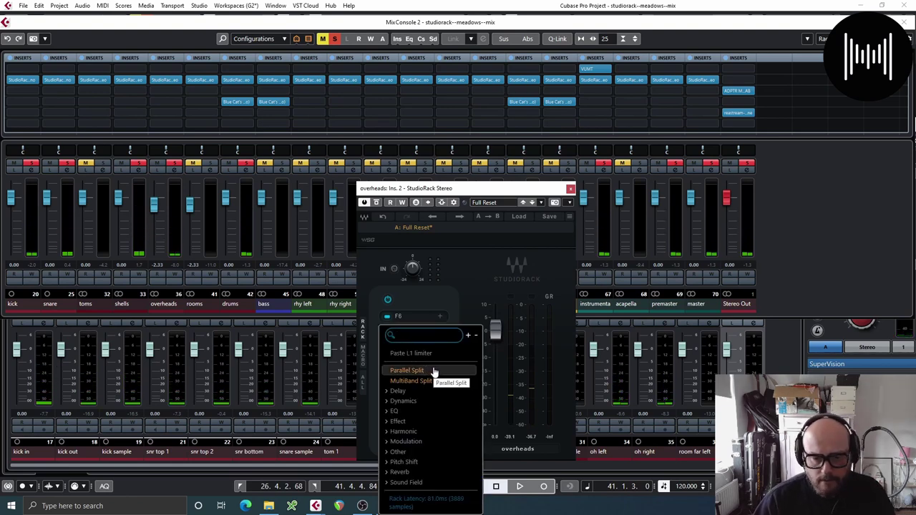
left_click(437, 371)
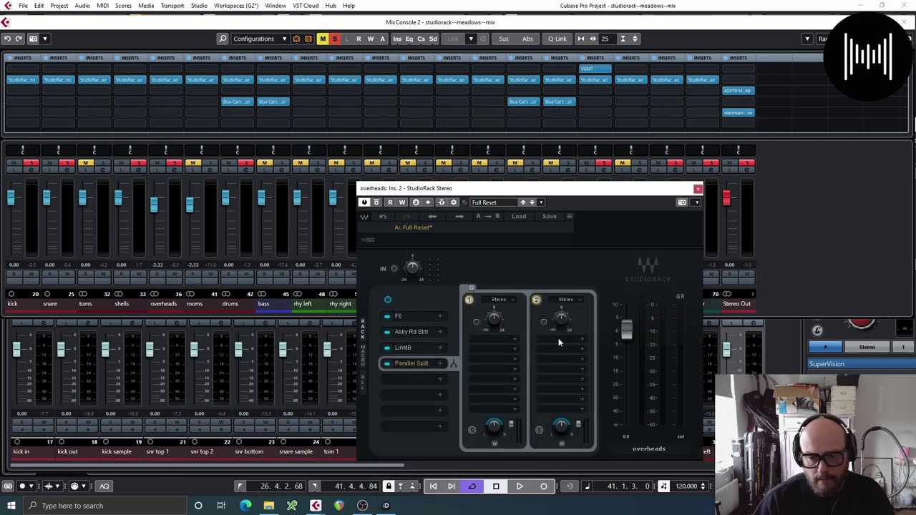
left_click(559, 342)
type("true")
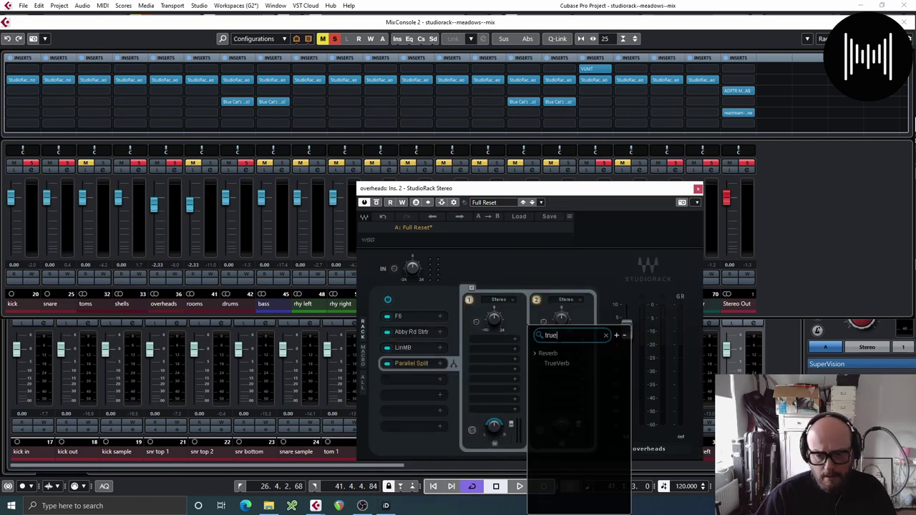
left_click(564, 364)
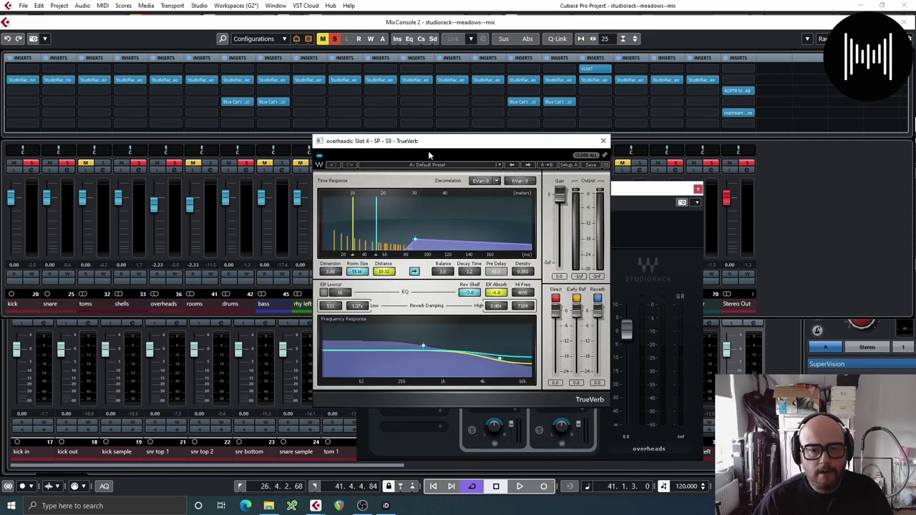
Step: Load TrueVerb's pa-large-room preset and balance the second parallel branch's output level to about -5.8 during playback
left_click(425, 168)
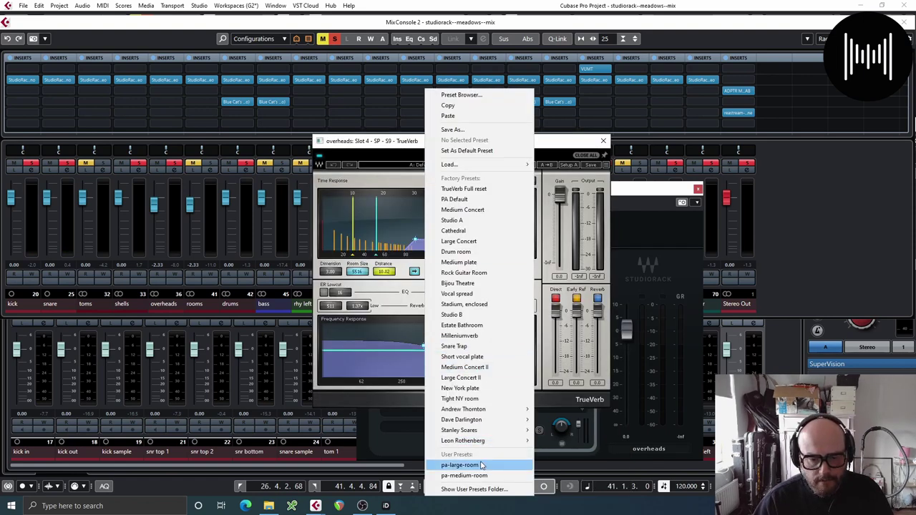
left_click(482, 466)
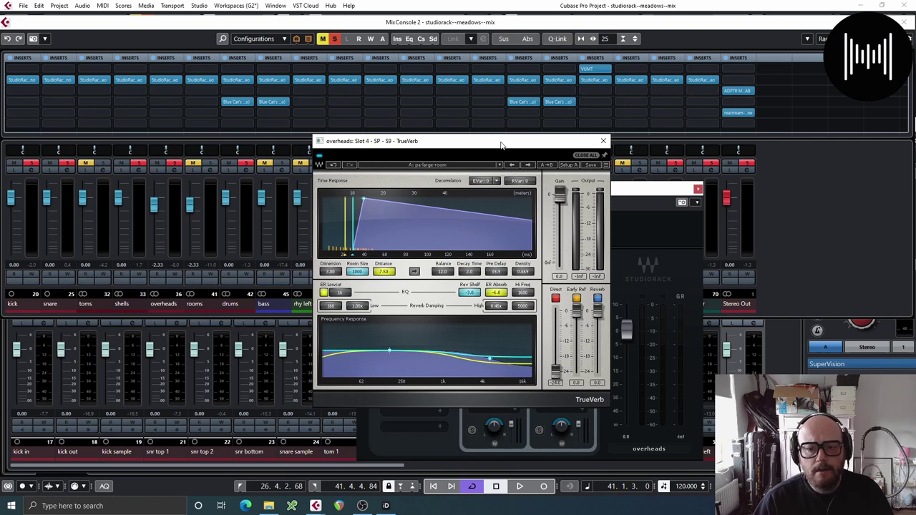
left_click_drag(501, 146, 264, 119)
left_click_drag(583, 429, 583, 434)
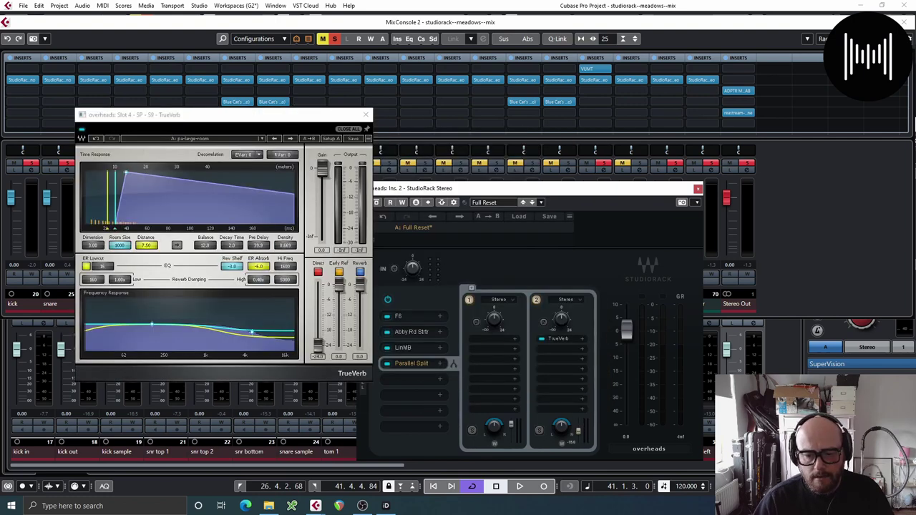
key("space")
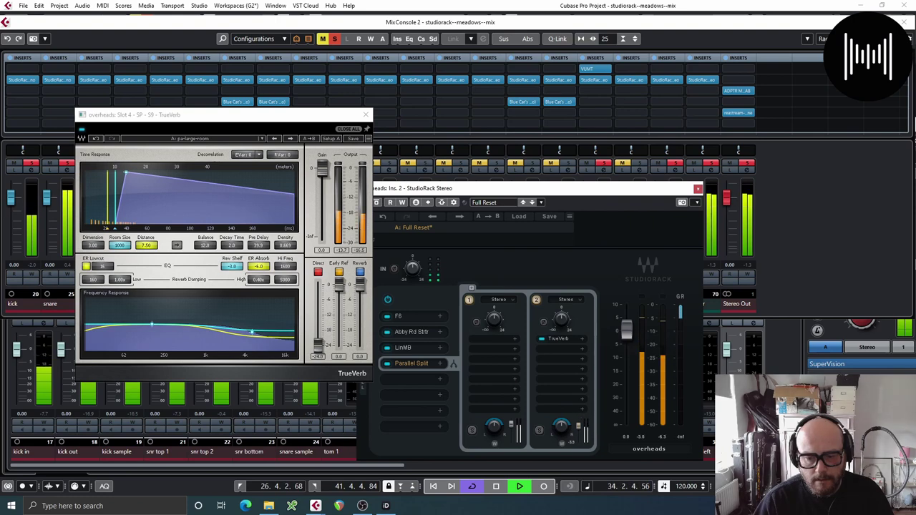
key("space")
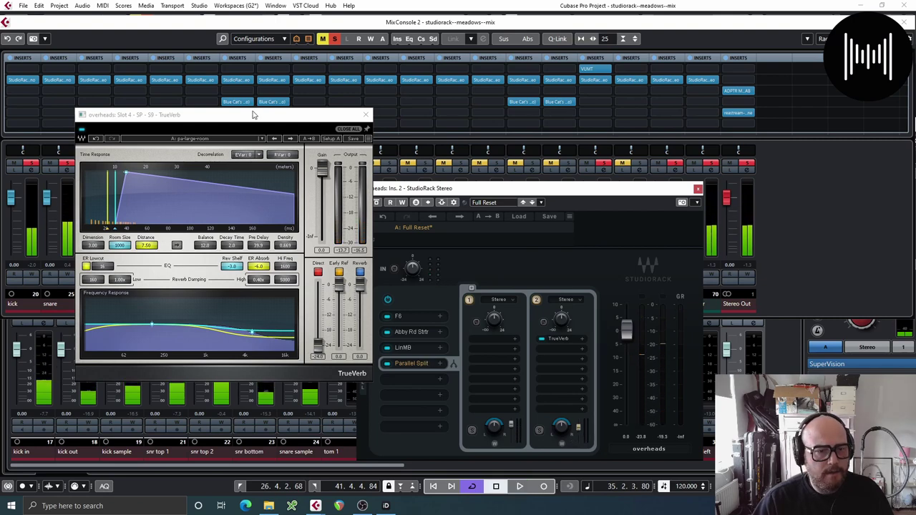
left_click_drag(252, 117, 240, 169)
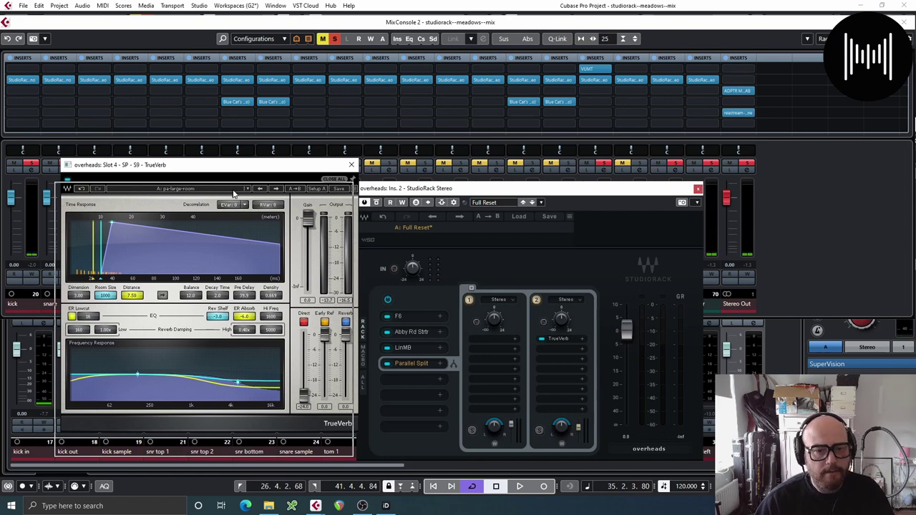
left_click_drag(239, 169, 236, 193)
Step: Load the CLA-76 compressor in the overheads rack's sixth slot
left_click(416, 396)
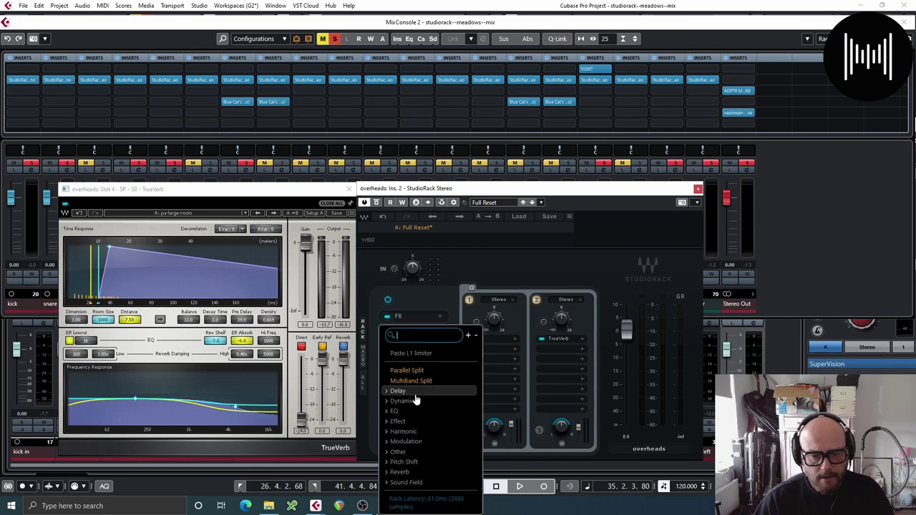
type("cl")
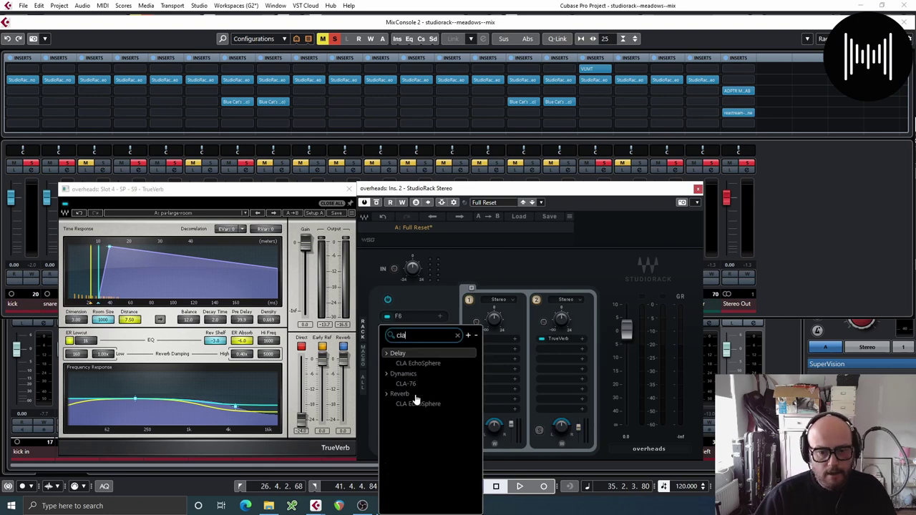
type("a")
left_click(430, 383)
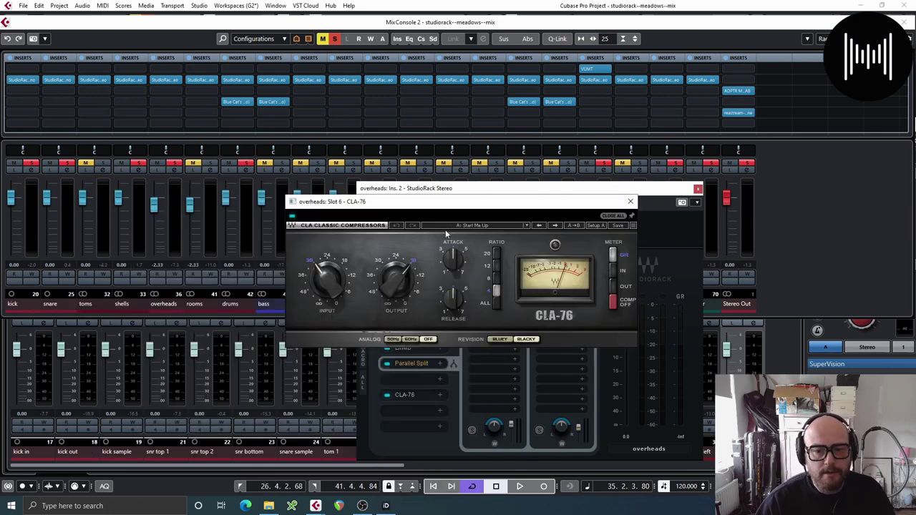
Step: Adjust CLA-76's attack and release, set its input and output to 24 during playback, compare with bypass, and close its window
key("space")
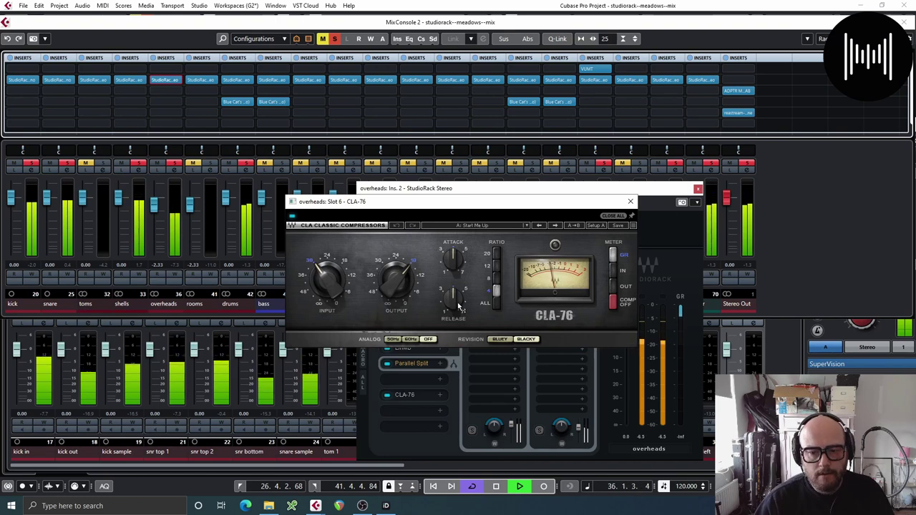
left_click_drag(460, 307, 452, 257)
left_click_drag(317, 282, 318, 262)
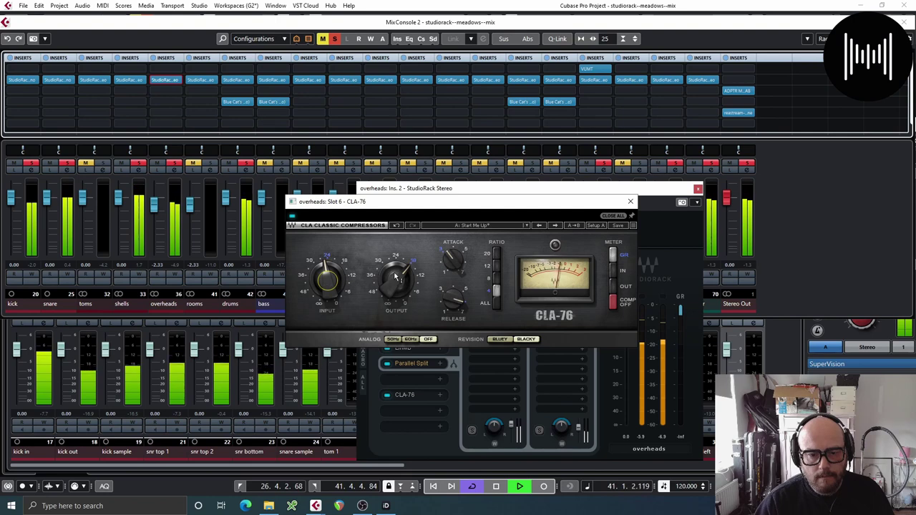
left_click_drag(400, 272, 400, 285)
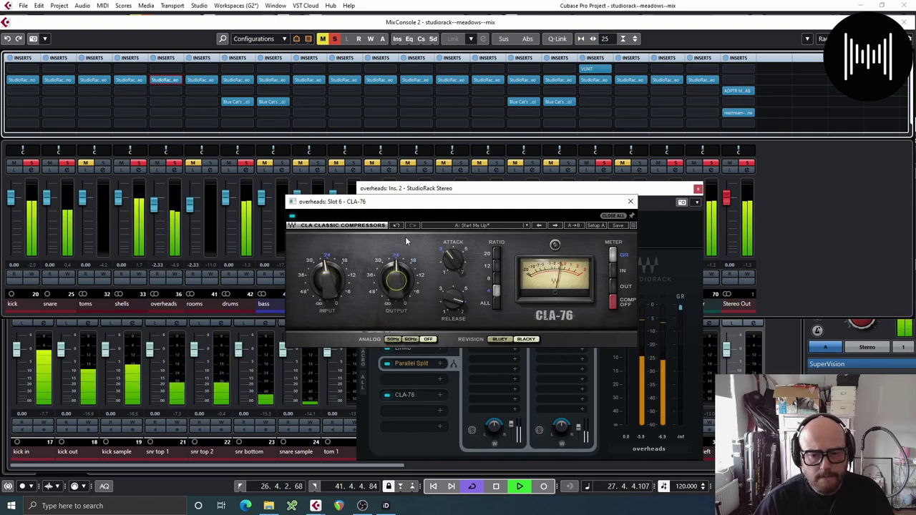
left_click(293, 216)
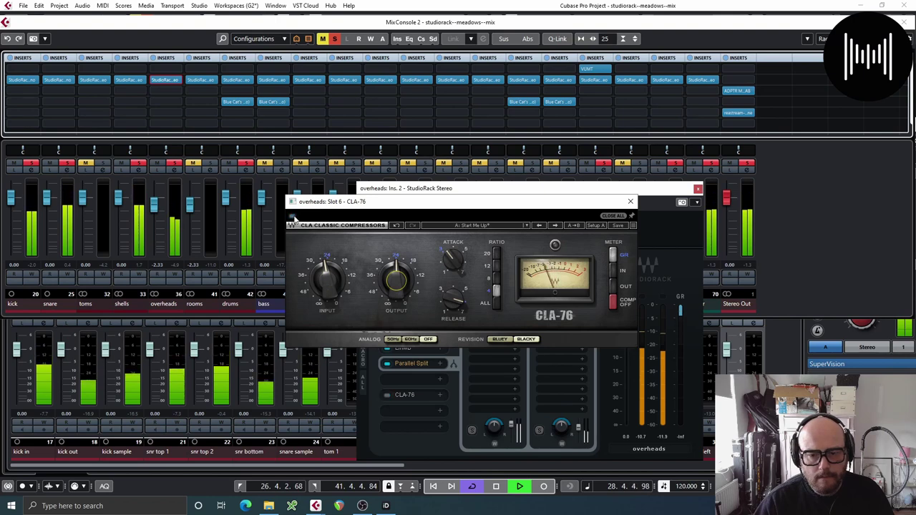
left_click(293, 216)
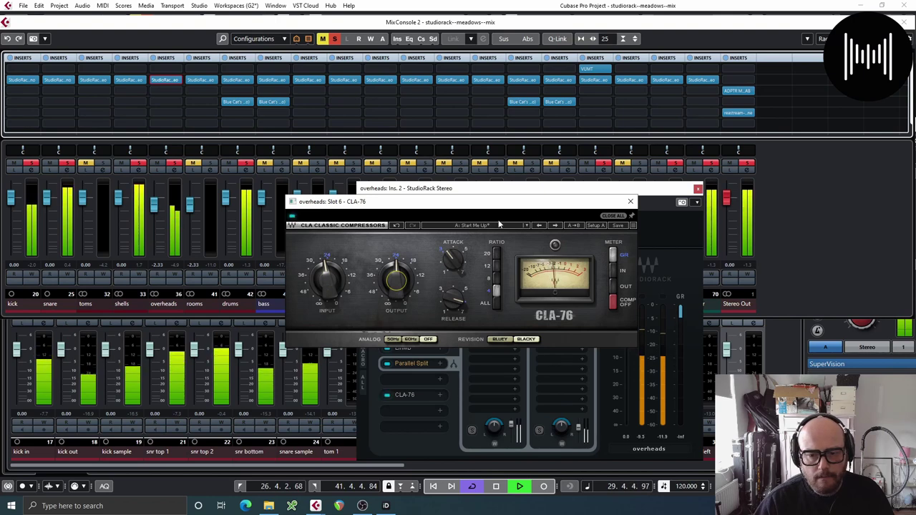
left_click(630, 201)
Step: Compare the whole overheads rack with bypass during playback and close the StudioRack window
left_click(388, 300)
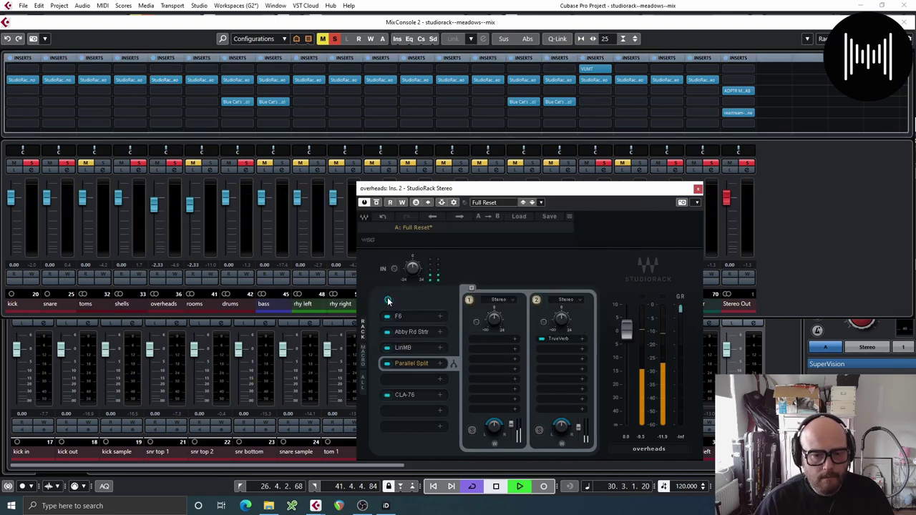
left_click(387, 300)
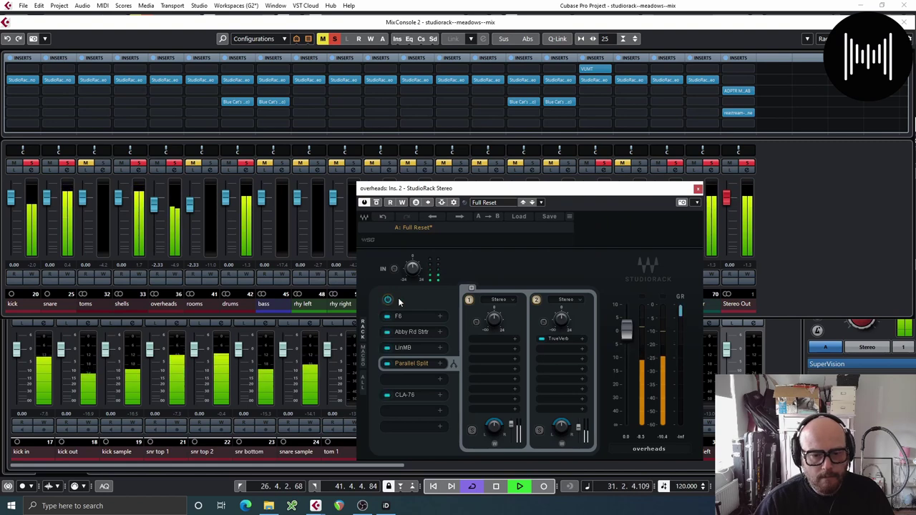
left_click(698, 188)
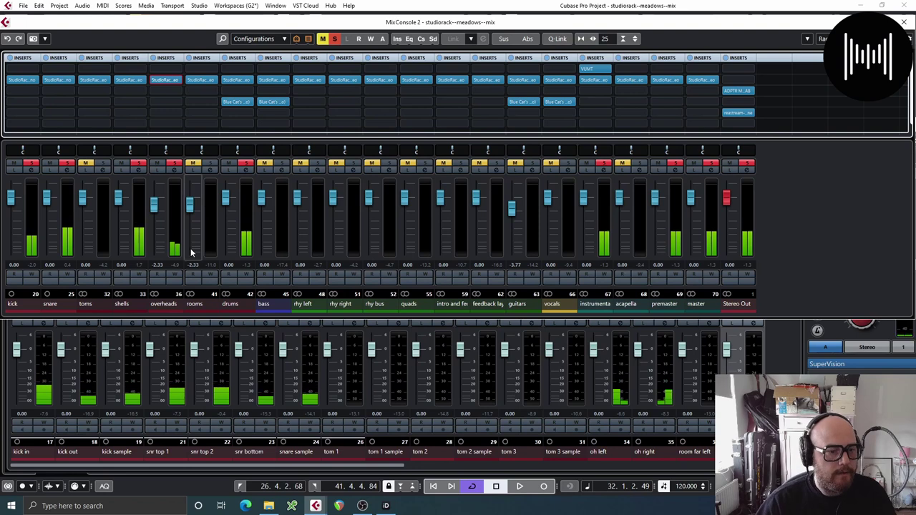
Step: Solo the rooms bus, enable Listen on it, and open its StudioRack during playback
left_click(210, 164)
key("space")
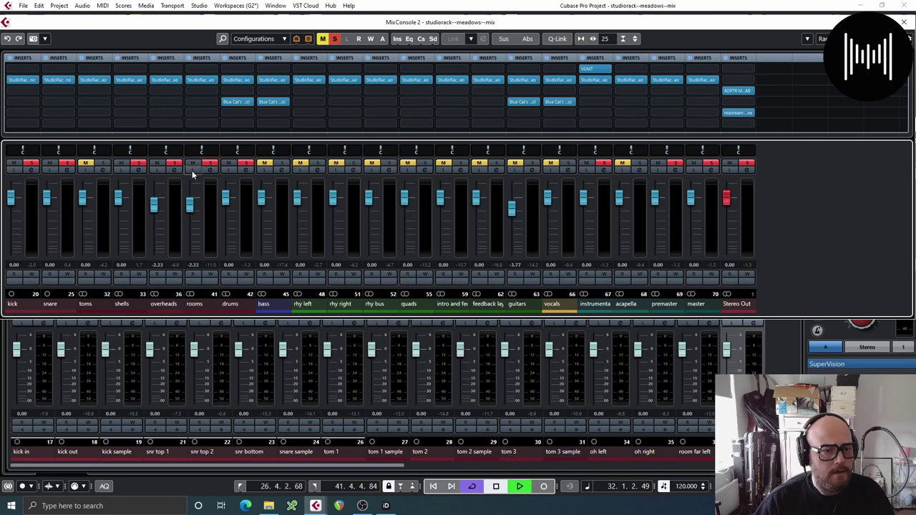
left_click(200, 79)
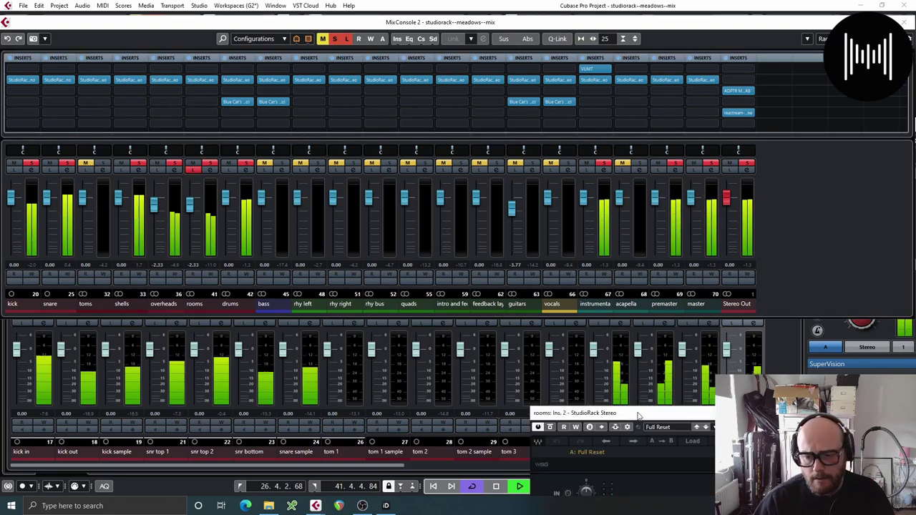
left_click_drag(638, 415, 442, 136)
key("space")
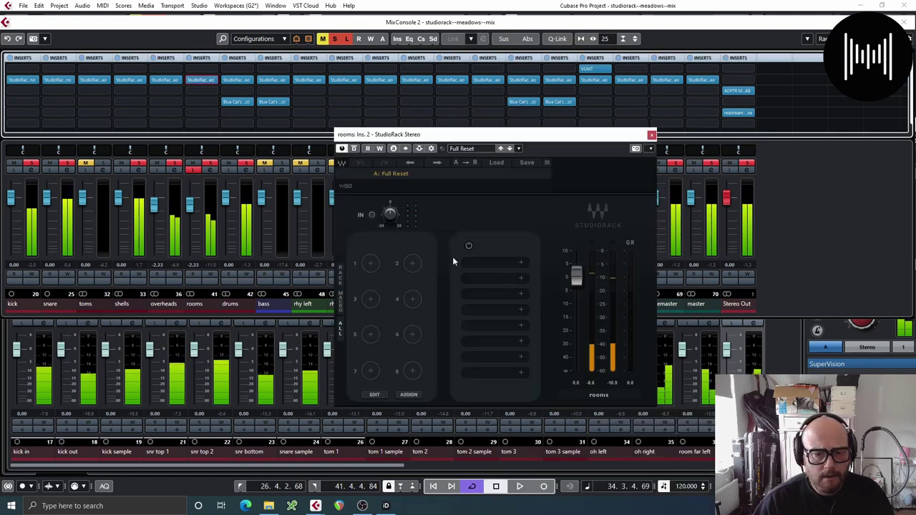
Step: Load F6(sc) in the first slot of the rooms rack
left_click(481, 263)
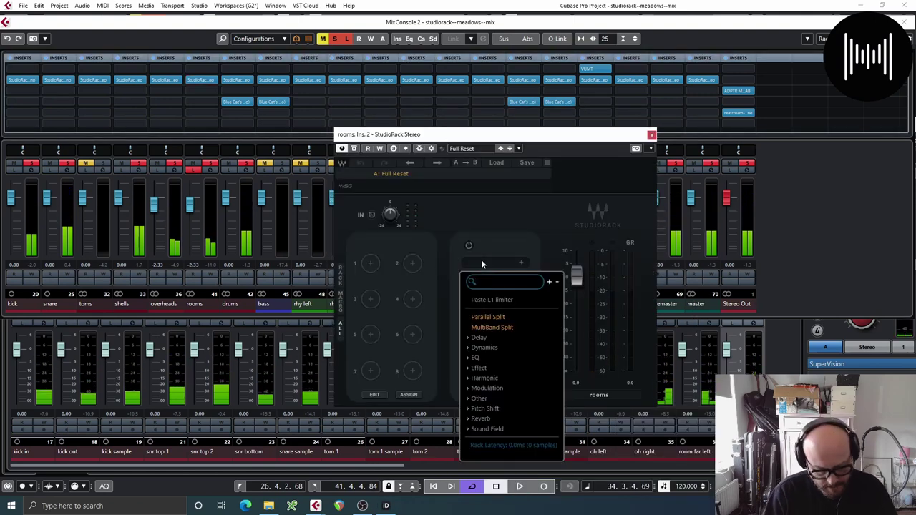
type("F6")
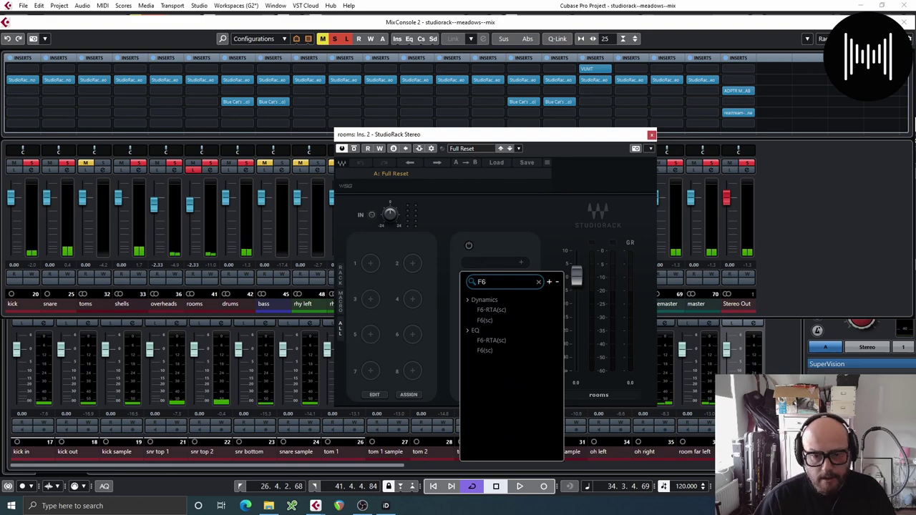
left_click(508, 319)
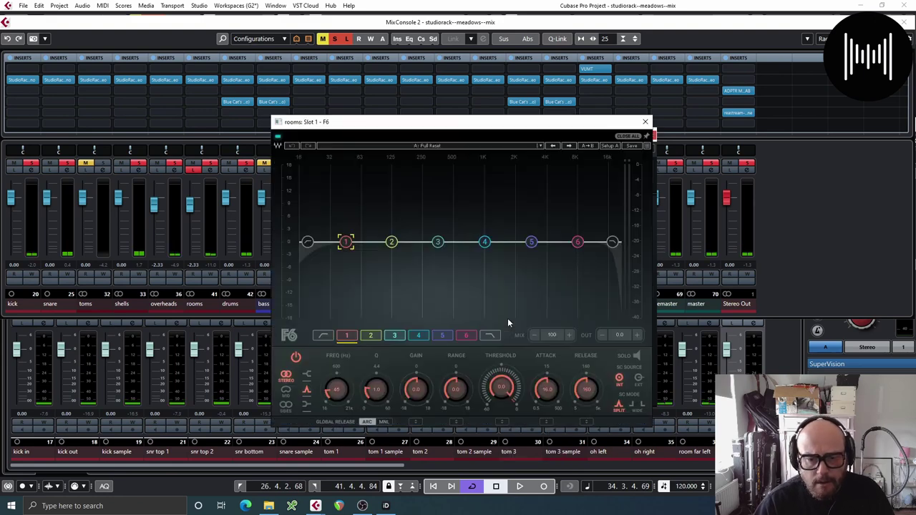
Step: Set F6's band 5 to 2494 Hz with a threshold of -30.1 and a negative range during playback
left_click(530, 242)
key("space")
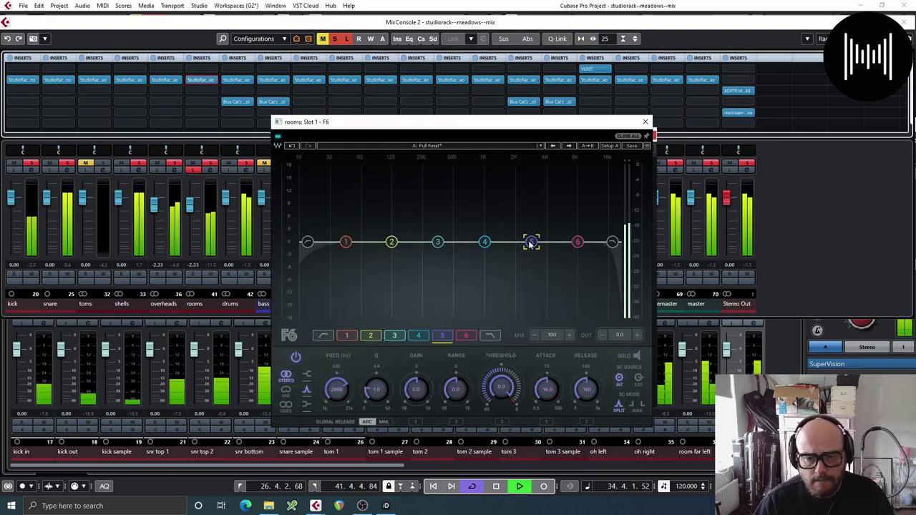
left_click_drag(531, 243, 525, 243)
left_click_drag(501, 387, 456, 389)
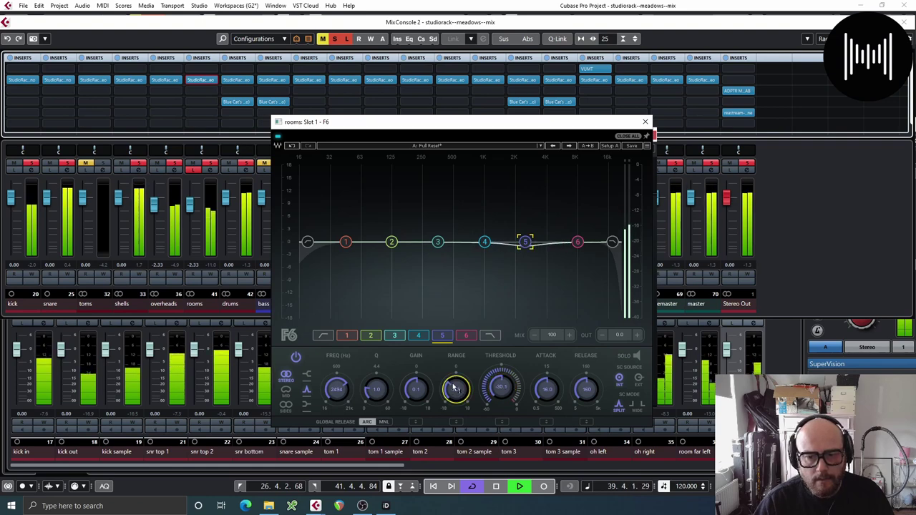
key("space")
Step: Enable F6's low-pass filter at 6055 Hz with a 12 dB/oct slope, audition it, and close the F6 window
left_click(613, 242)
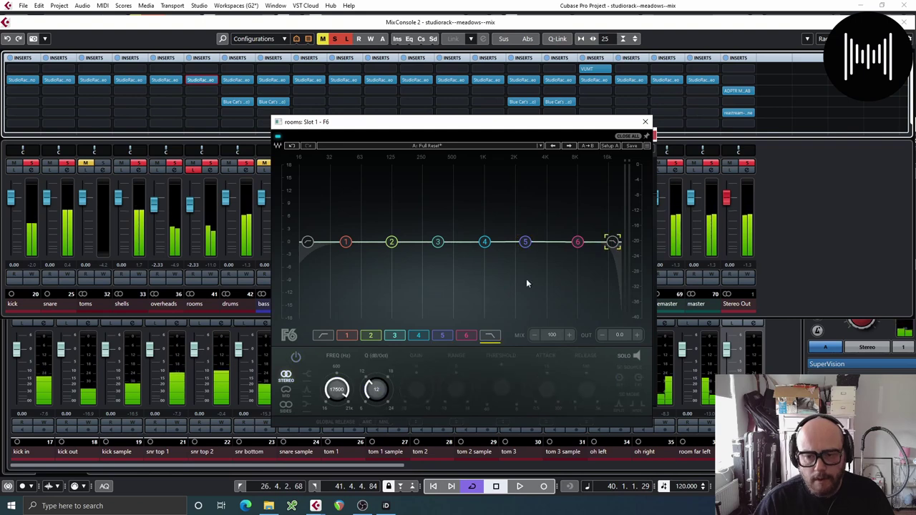
left_click_drag(613, 241, 565, 241)
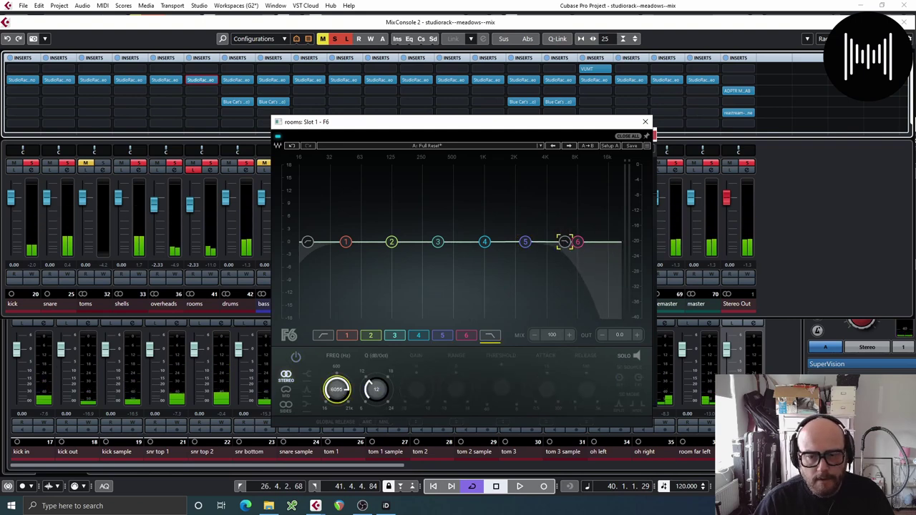
left_click(296, 357)
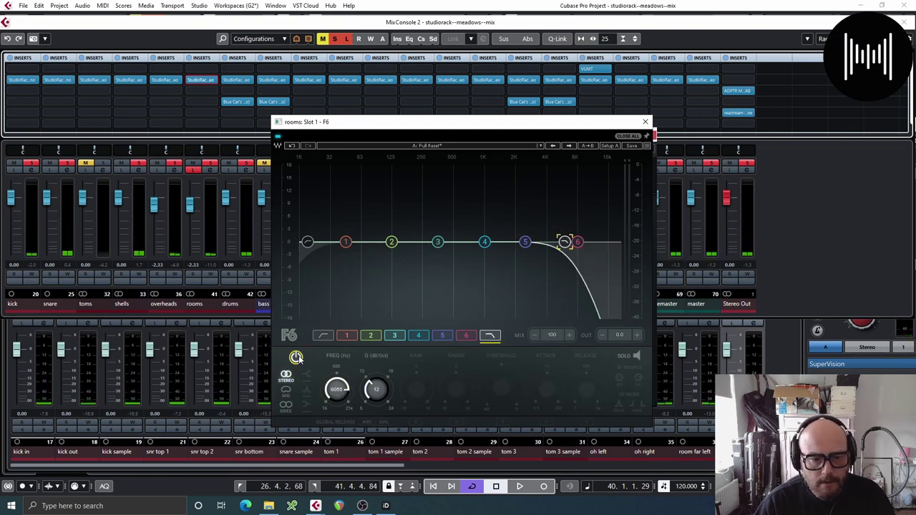
key("space")
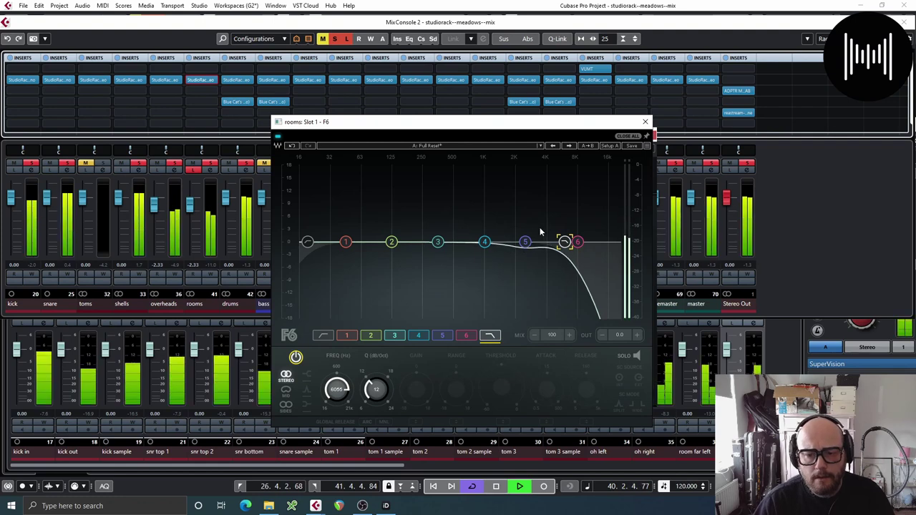
left_click(646, 123)
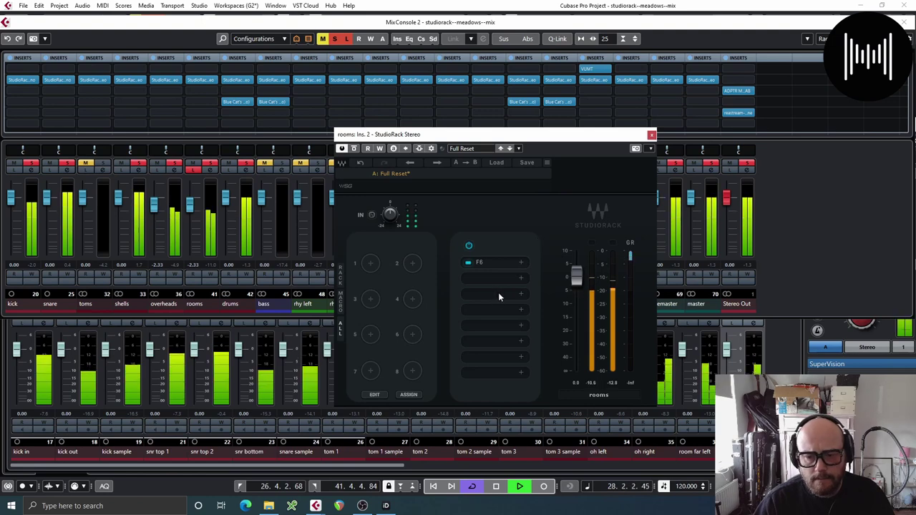
key("space")
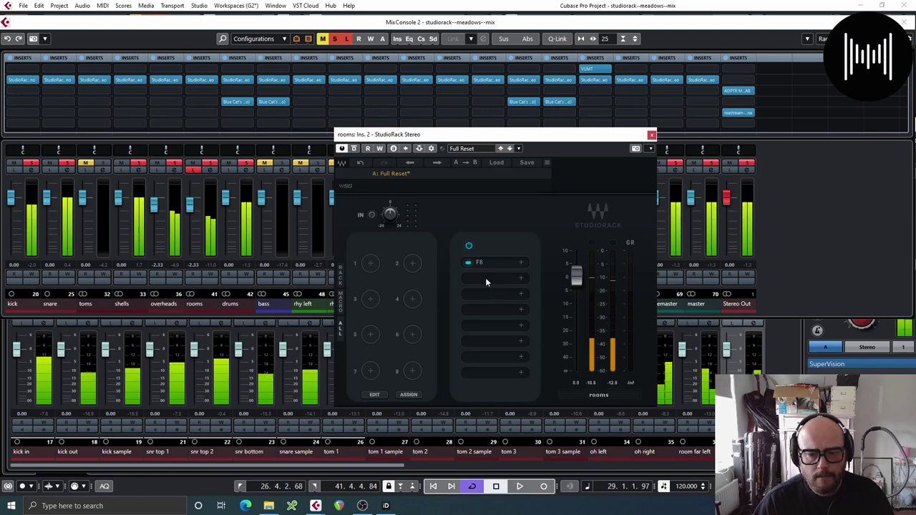
Step: Add a Parallel Split in the second slot of the rooms rack, setting branch 1 to Left and branch 2 to Right
left_click(485, 278)
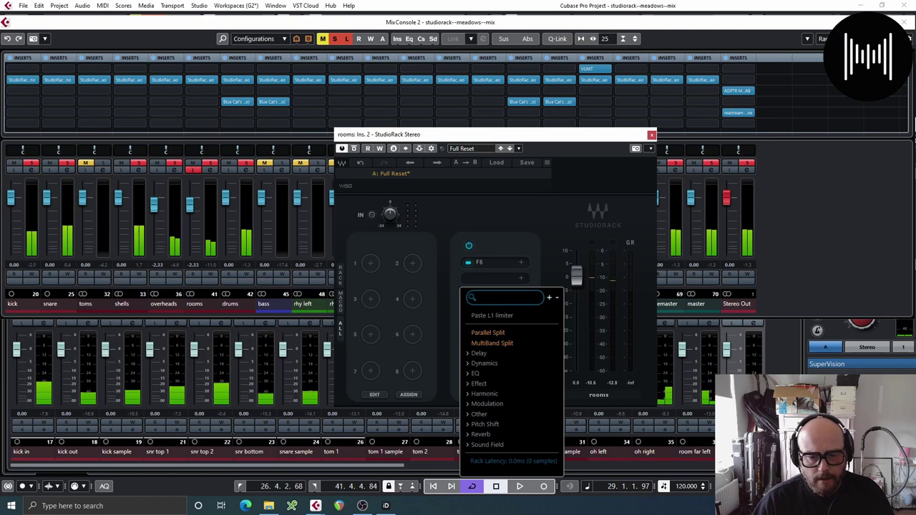
left_click(497, 332)
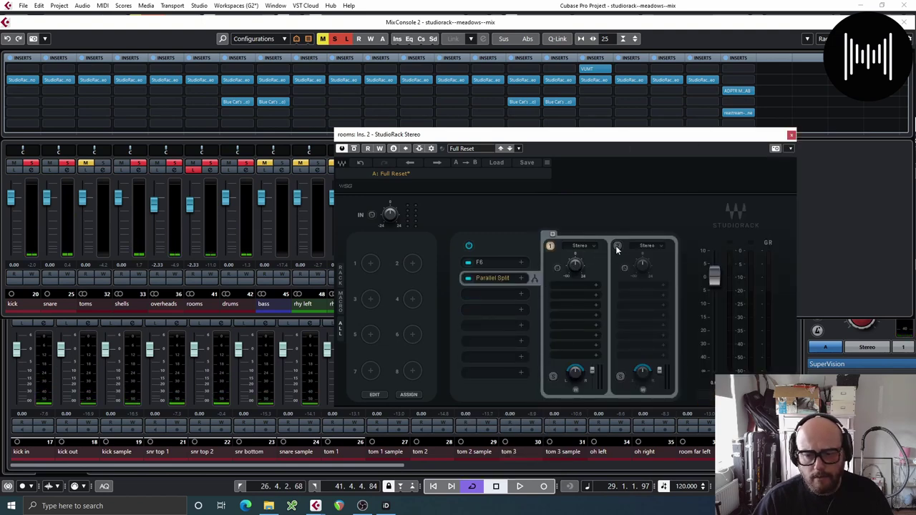
left_click(591, 248)
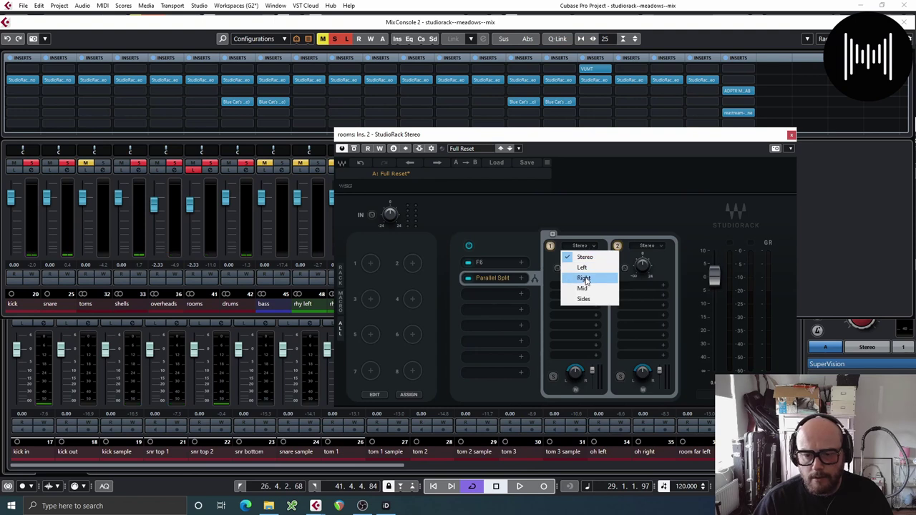
left_click(584, 278)
left_click(590, 247)
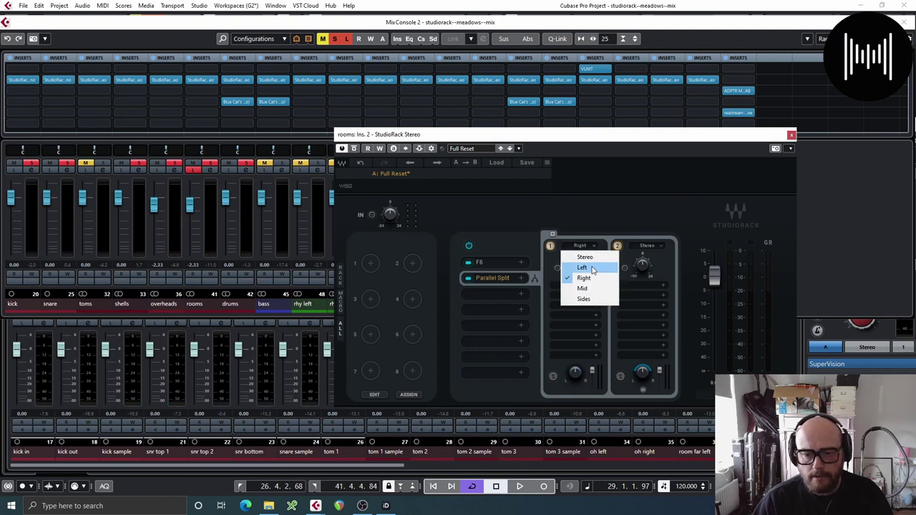
left_click(592, 267)
left_click(648, 246)
left_click(641, 278)
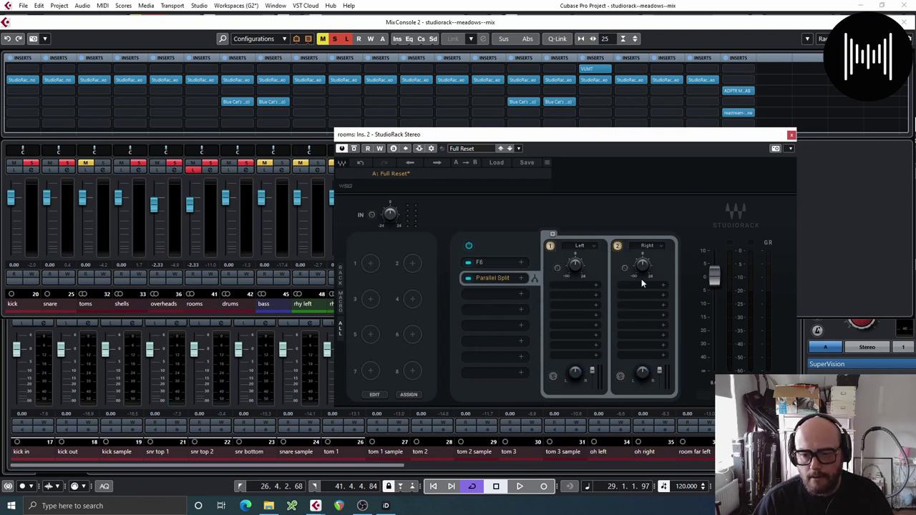
Step: Load Kramer PIE in the first slot of both the Left and Right branches and place the two plugin windows side by side
left_click(577, 286)
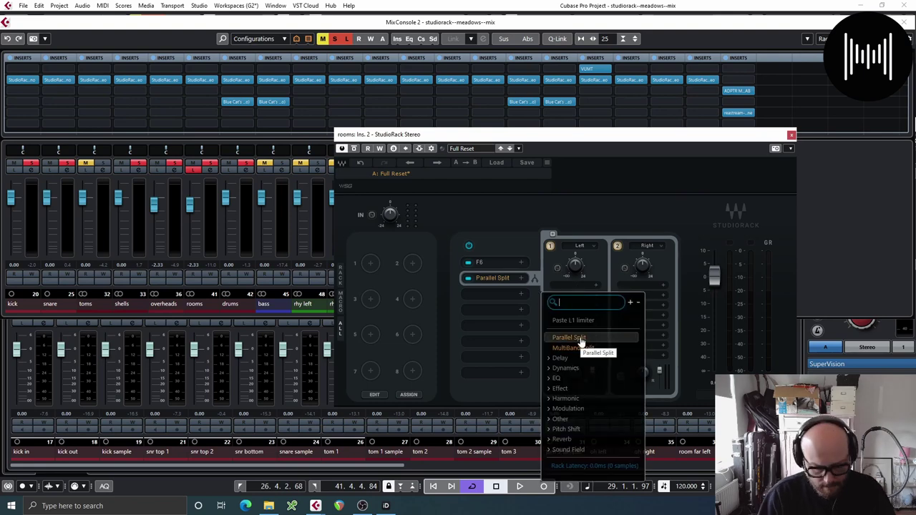
type("kl")
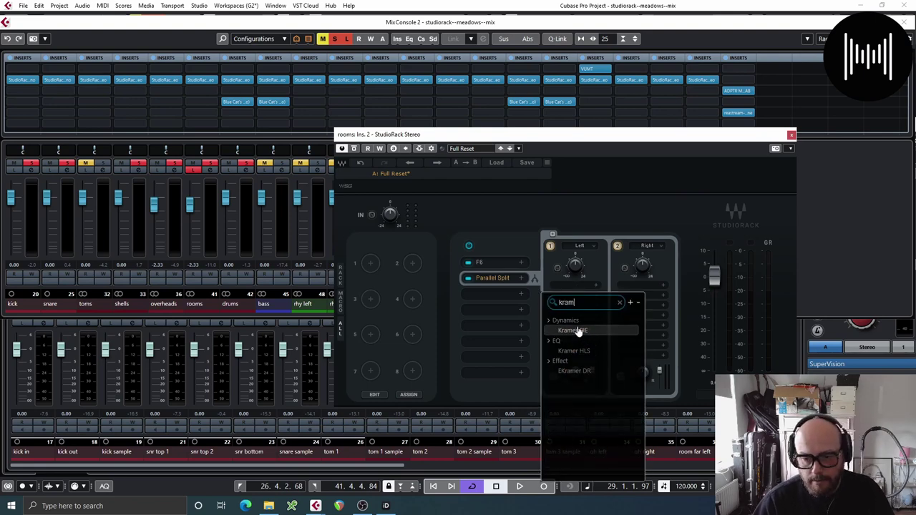
left_click(578, 330)
left_click_drag(471, 120, 179, 118)
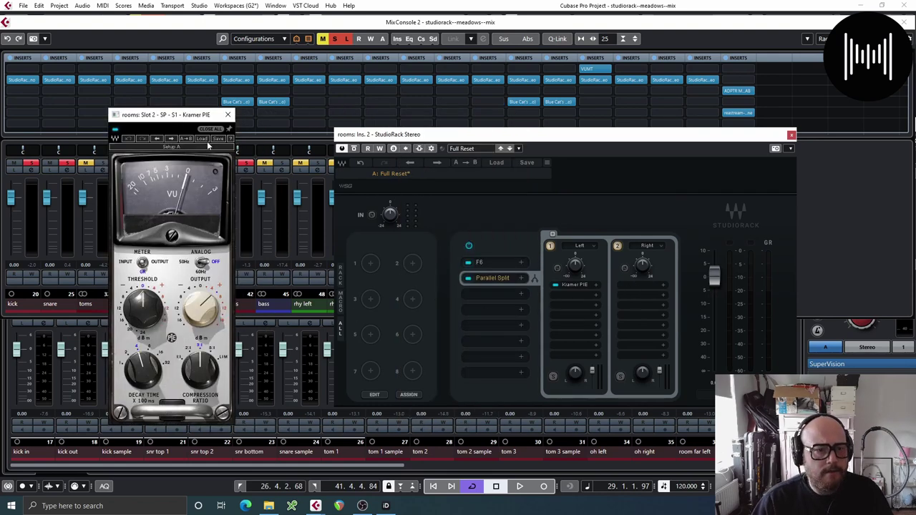
left_click(632, 285)
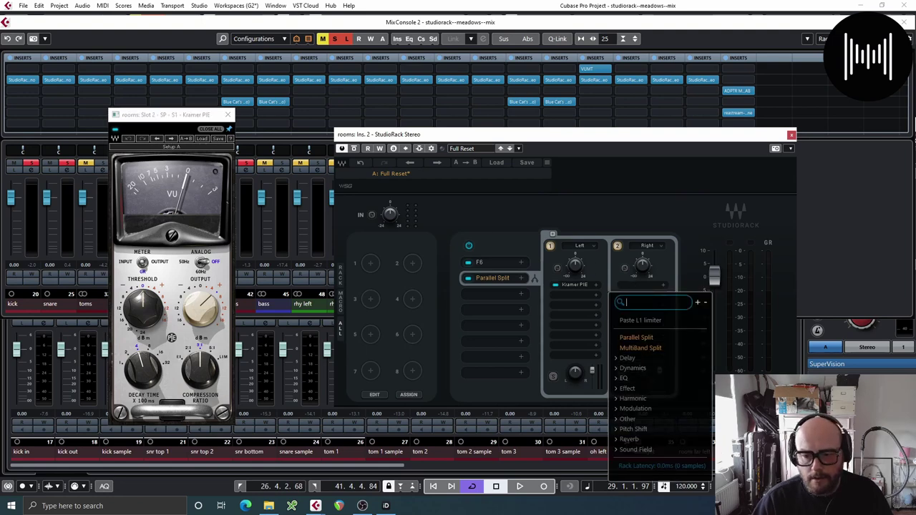
type("pie")
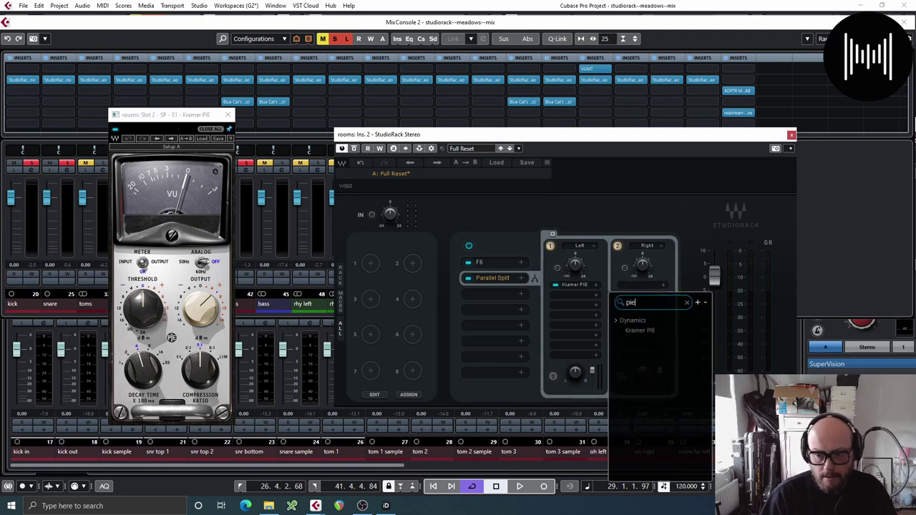
left_click(655, 329)
left_click_drag(476, 122, 312, 114)
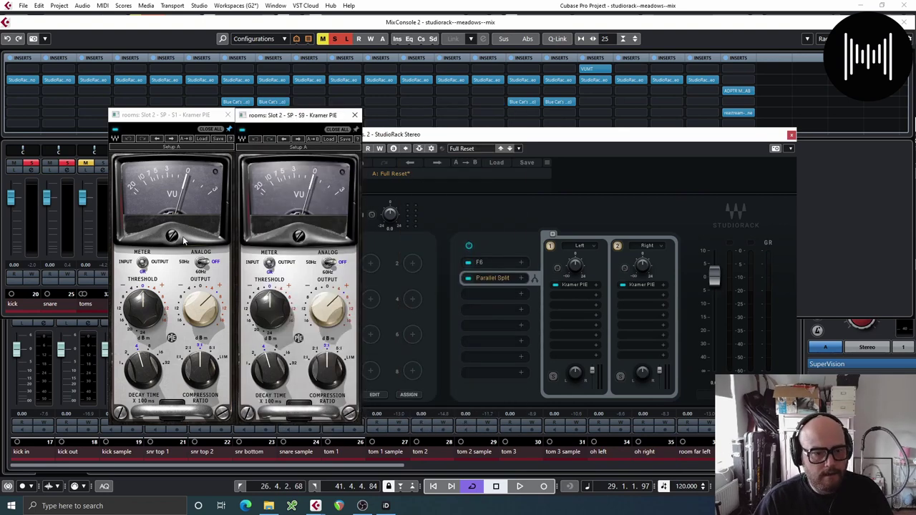
Step: Assign the Left branch Kramer PIE's threshold to Macro 1 and its output to Macro 2
right_click(135, 307)
mouse_move(229, 333)
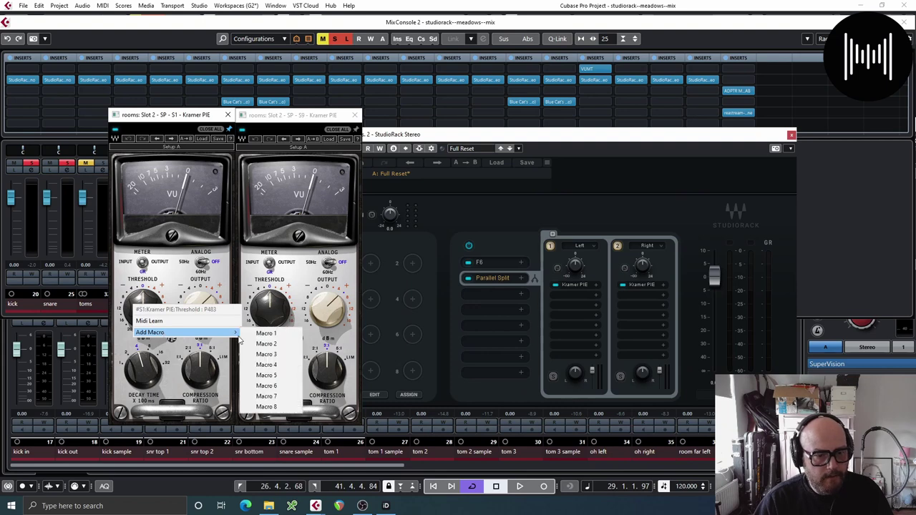
left_click(263, 334)
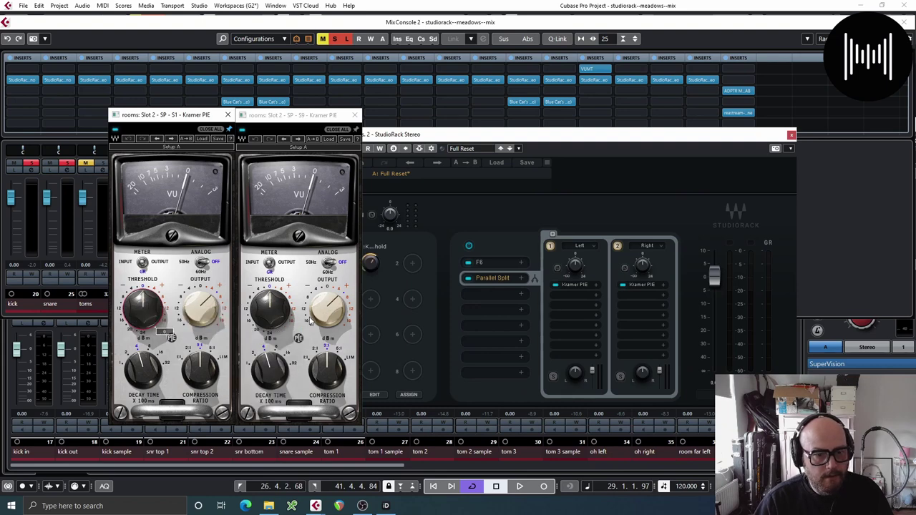
right_click(204, 306)
mouse_move(261, 334)
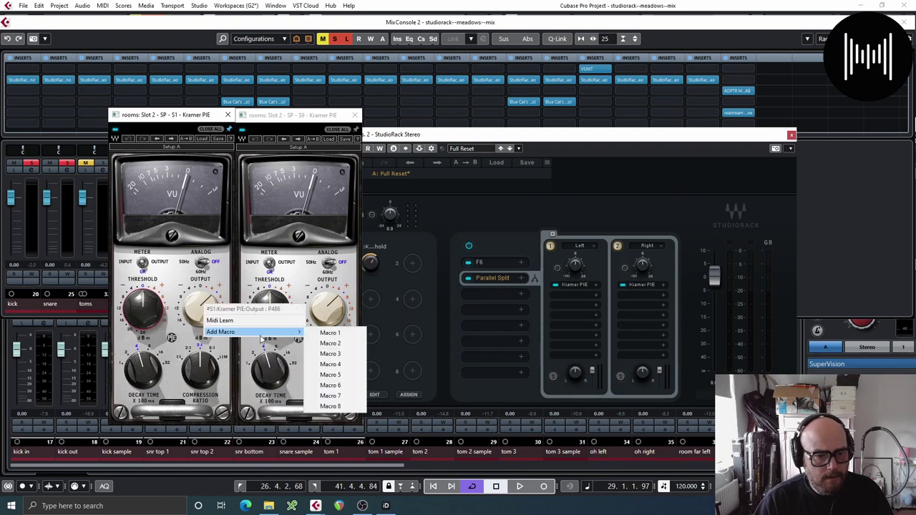
left_click(331, 343)
Step: Shorten the decay time by the same amount on both Kramer PIE compressors
scroll(134, 364, "down", 2)
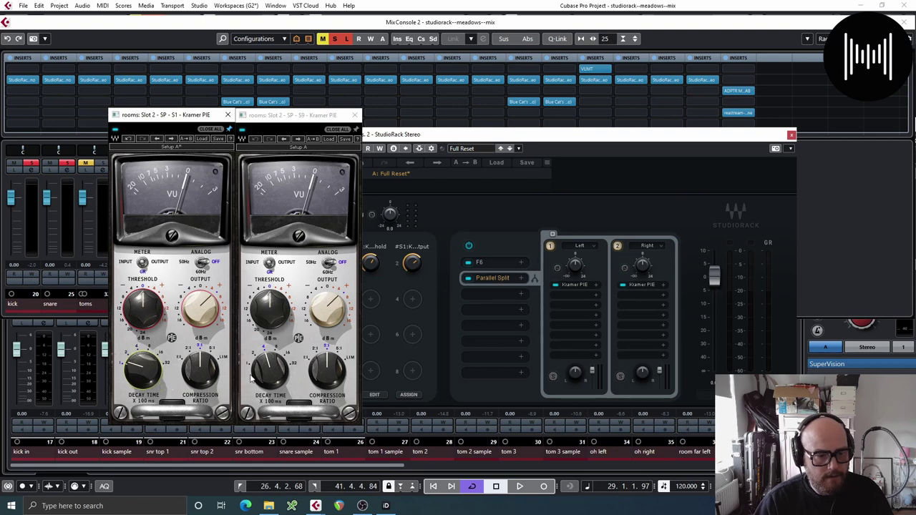
left_click_drag(275, 370, 270, 400)
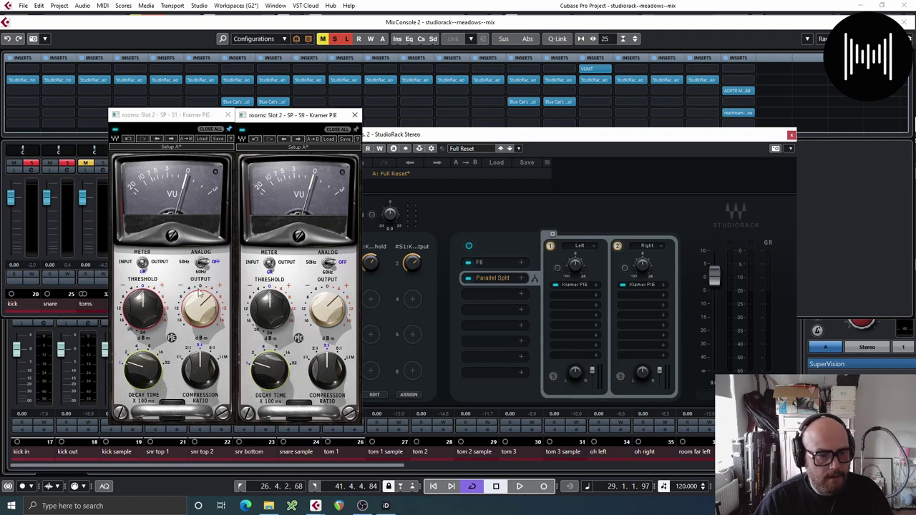
Step: Assign the Right branch Kramer PIE's threshold to a macro
right_click(274, 304)
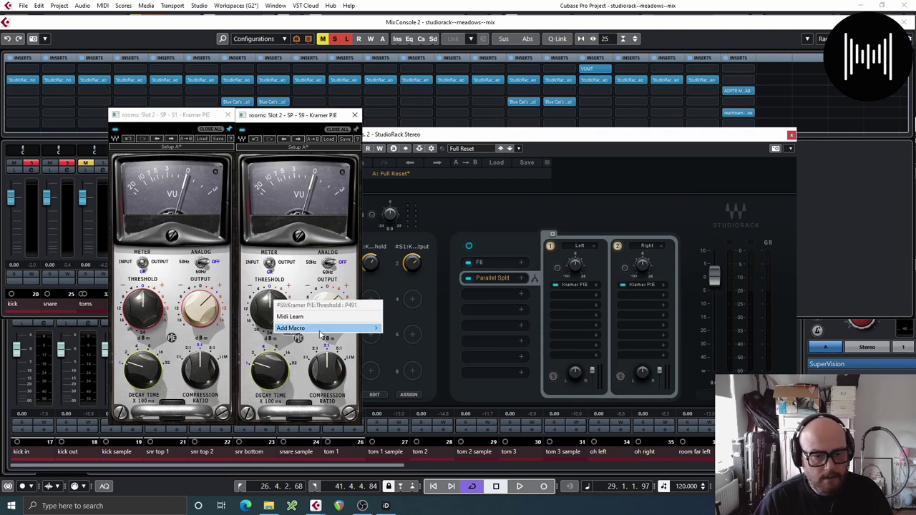
Step: Map the right-channel Kramer PIE's Threshold to Macro 1 and its Output to Macro 2
mouse_move(369, 328)
left_click(401, 329)
right_click(341, 308)
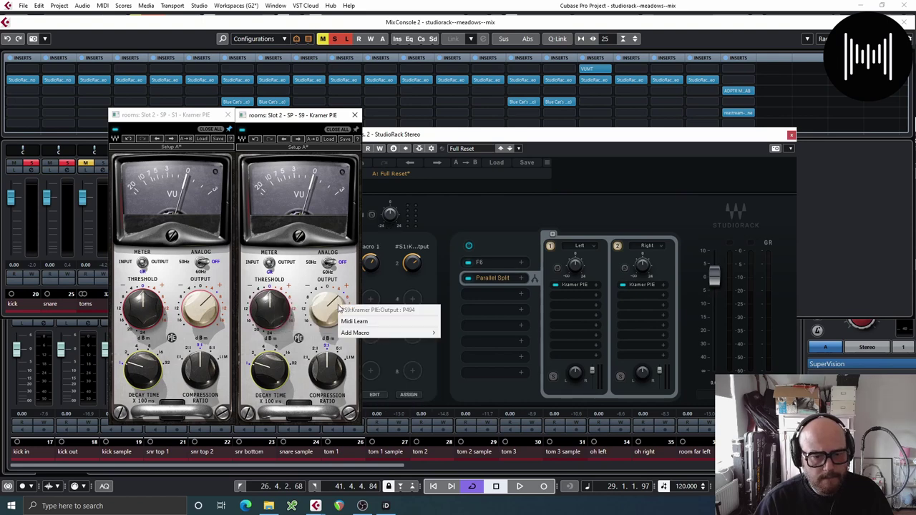
mouse_move(416, 335)
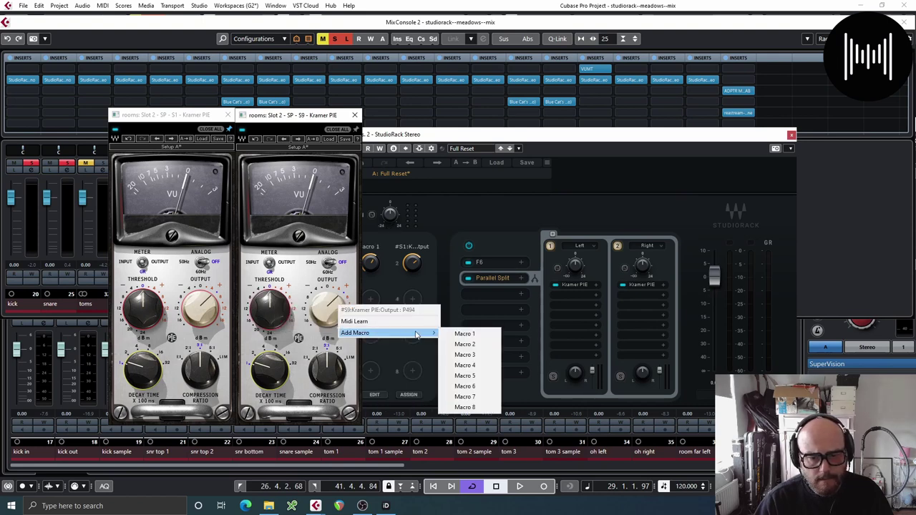
left_click(465, 344)
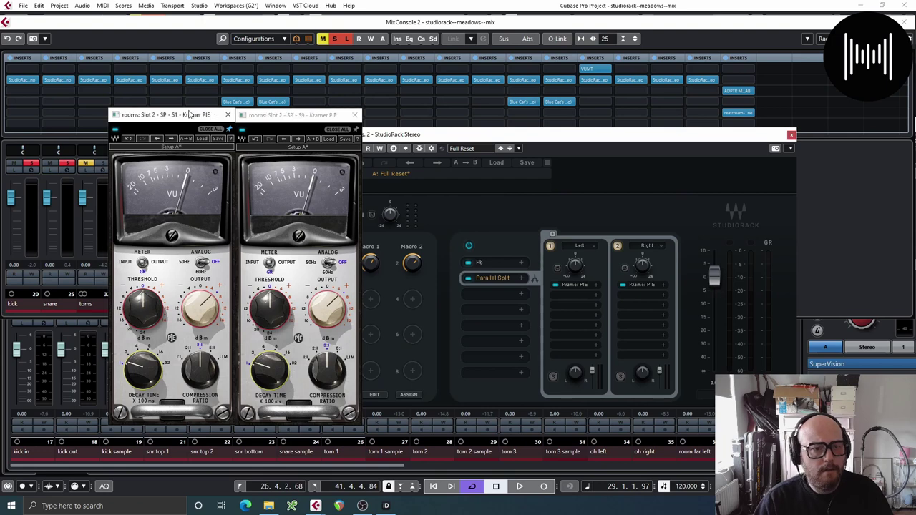
Step: Move both Kramer PIE windows clear of the rack and adjust the compressors' output level with Macro 2 during playback
left_click_drag(213, 119, 202, 113)
left_click_drag(281, 118, 248, 112)
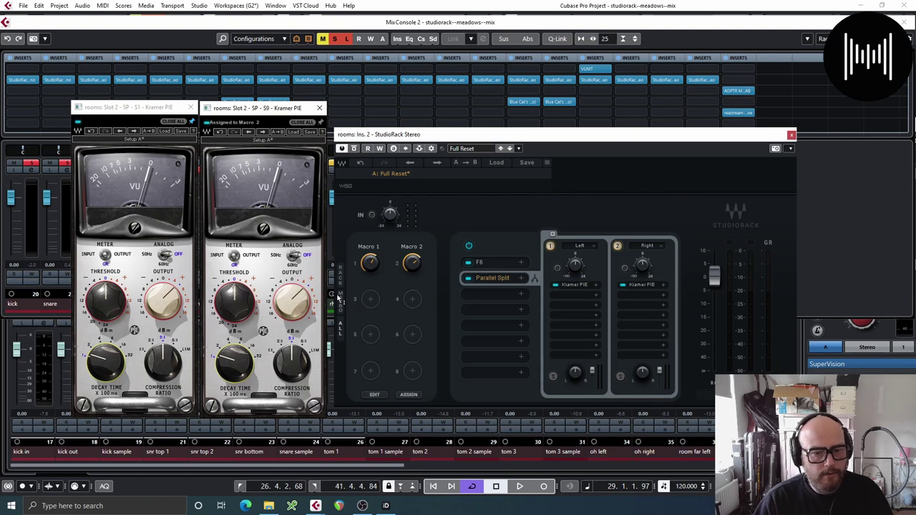
left_click(576, 370)
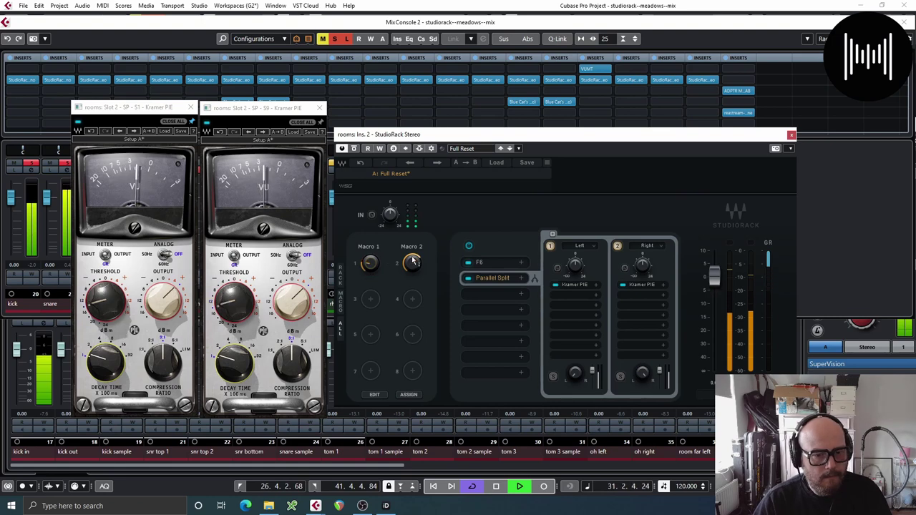
left_click_drag(408, 268, 408, 258)
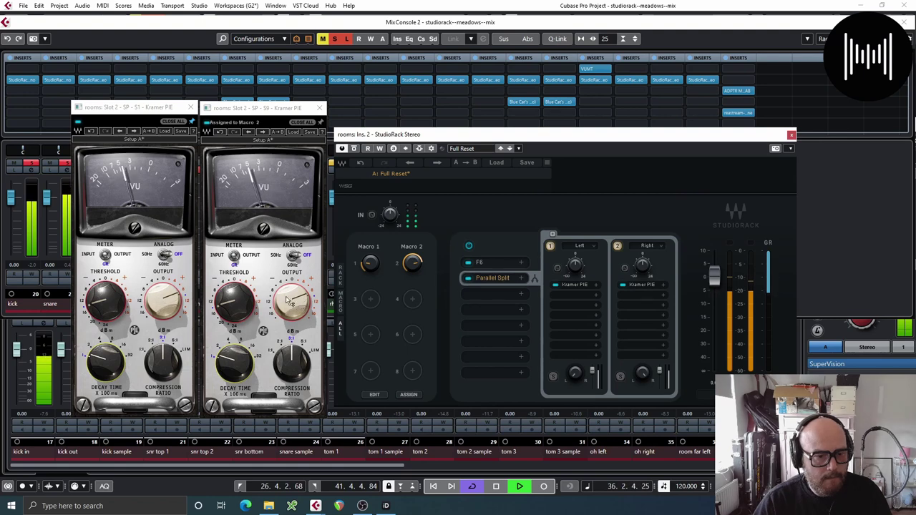
left_click_drag(288, 301, 287, 293)
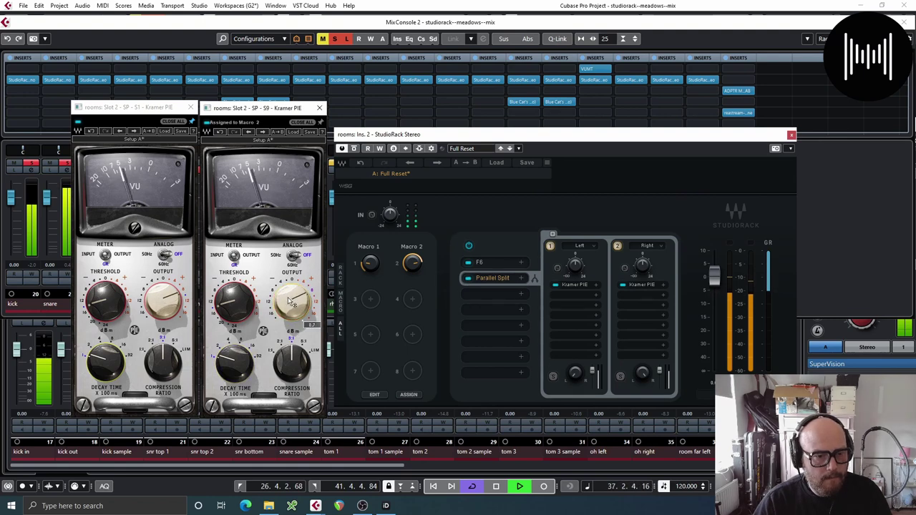
left_click_drag(411, 264, 412, 272)
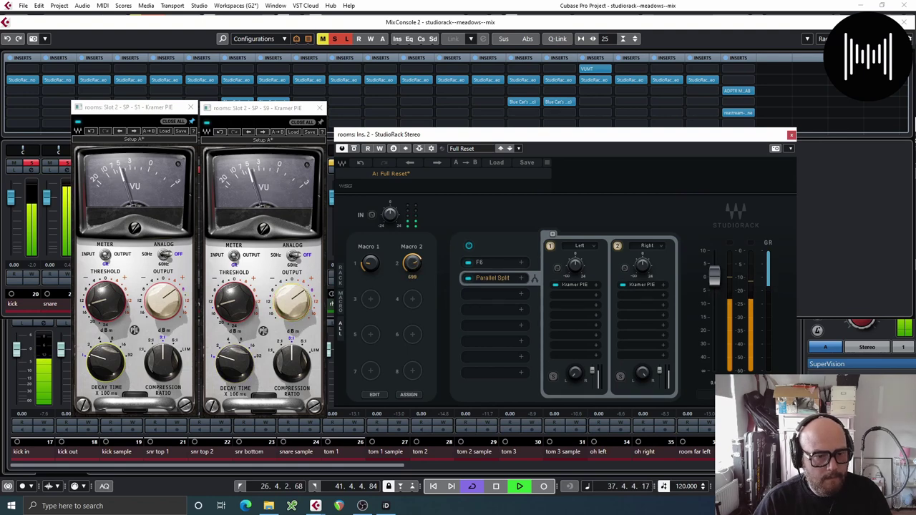
Step: Lower the F6 low-pass filter on the rooms bus to about 4.4 kHz, and close the F6 and Kramer PIE windows
left_click(498, 263)
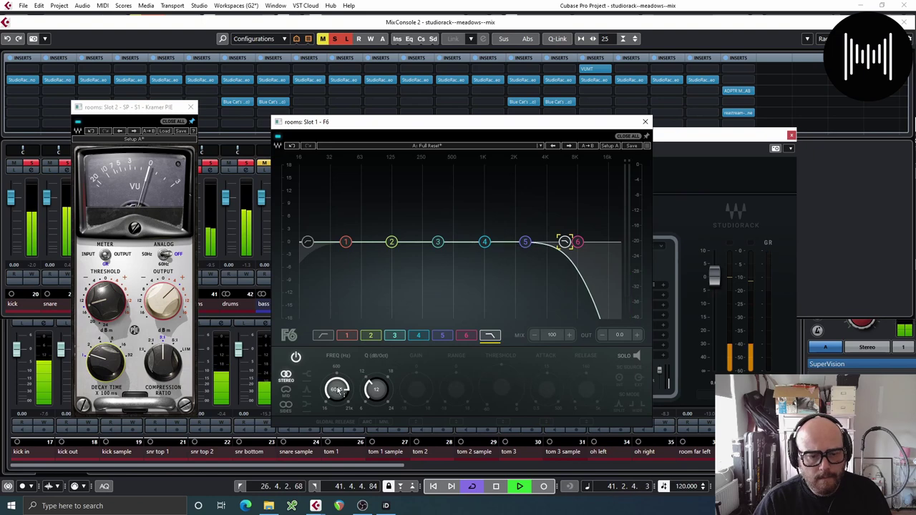
left_click_drag(338, 390, 335, 393)
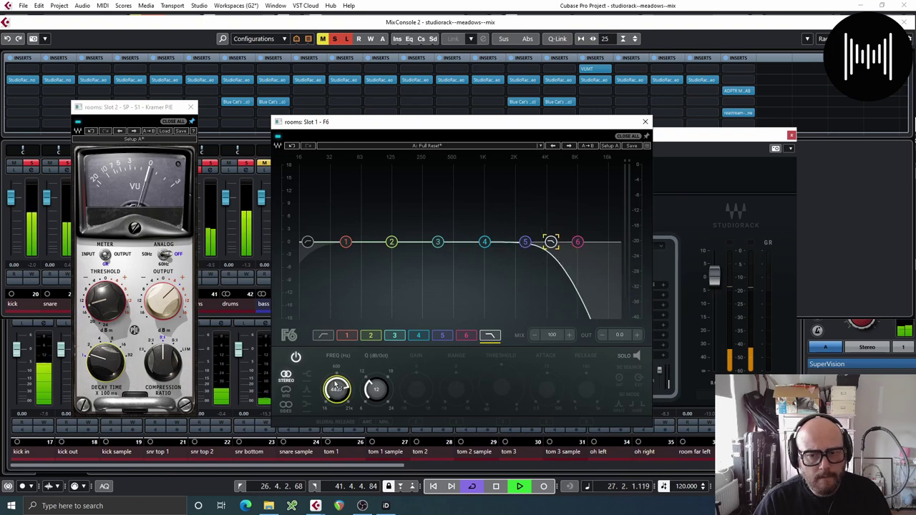
scroll(338, 390, "up", 2)
left_click(645, 121)
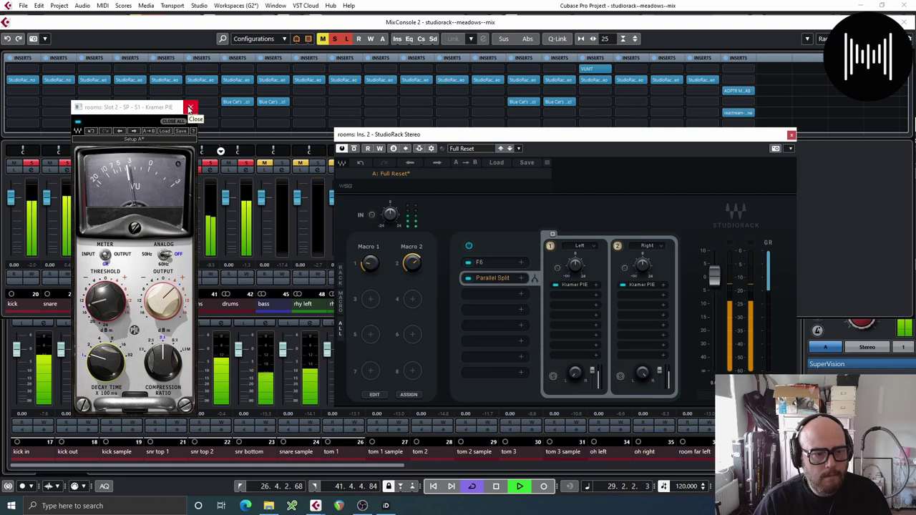
left_click(191, 108)
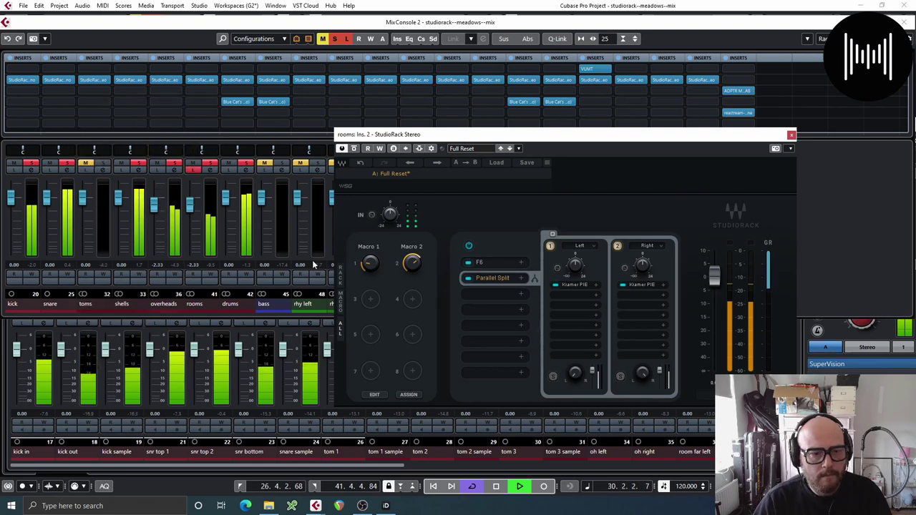
Step: Take the rooms channel out of Listen mode and audition the drum mix, closing the rooms StudioRack window
key("space")
left_click(246, 164)
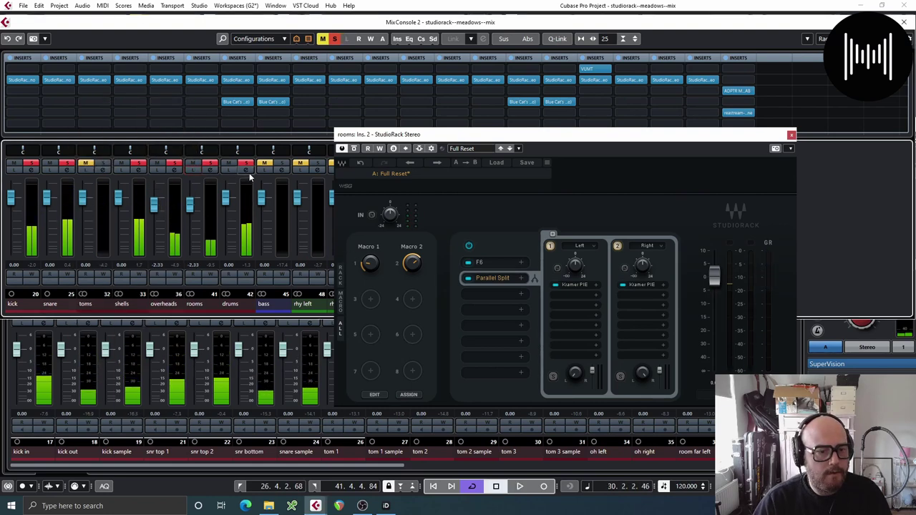
key("space")
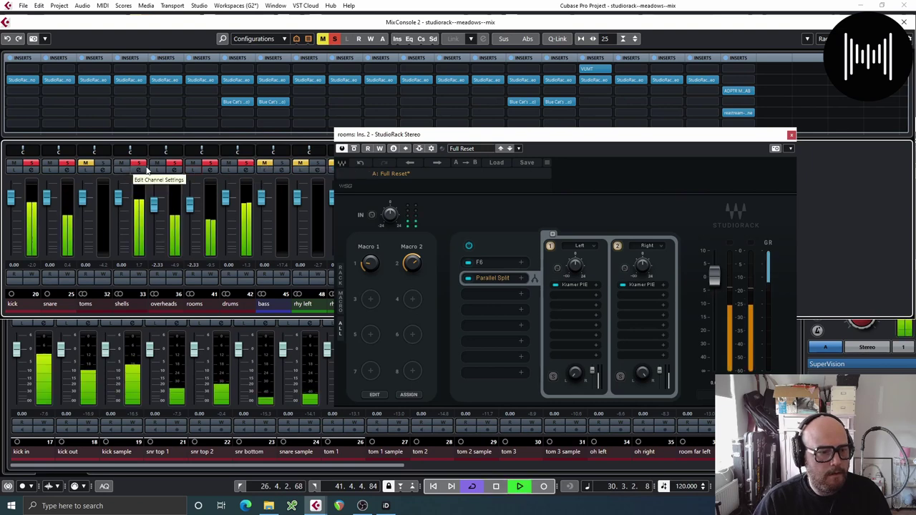
left_click(790, 135)
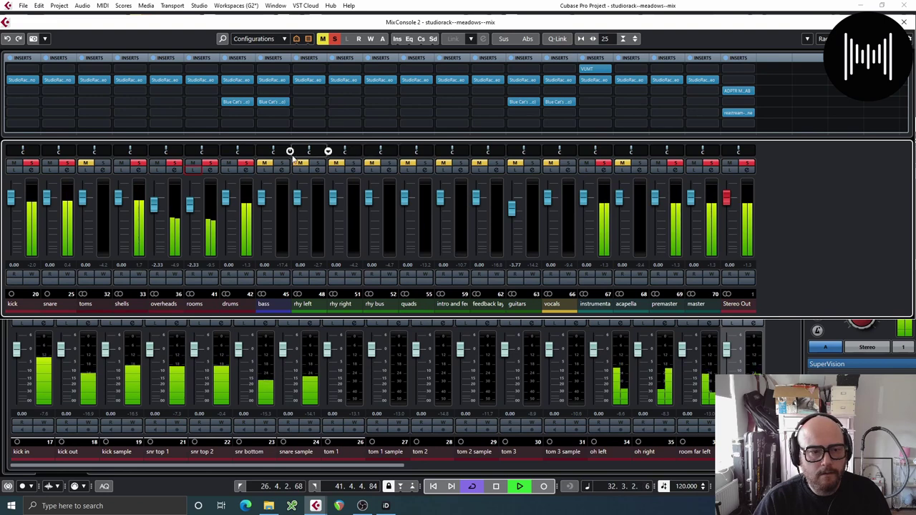
key("space")
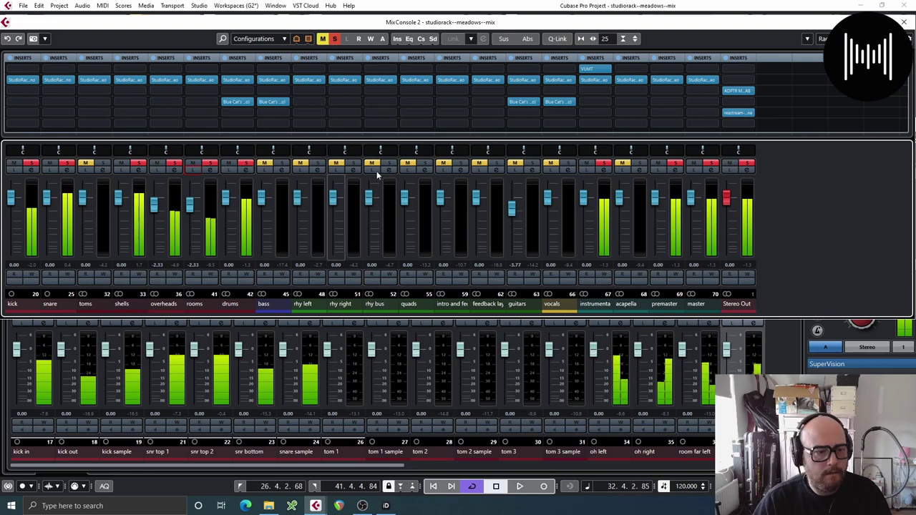
Step: Close the second mix console, solo tom 1 and tom 1 sample, and return to the project window
left_click(905, 23)
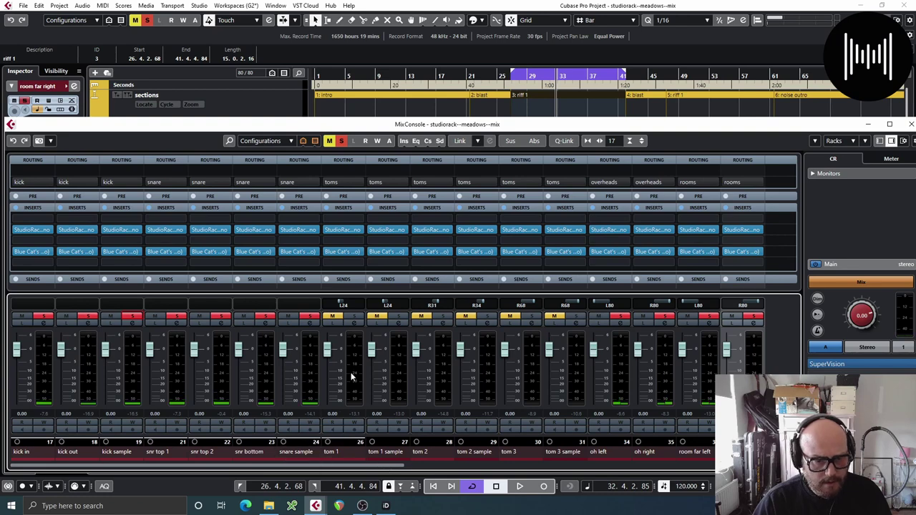
left_click(400, 316)
left_click(514, 111)
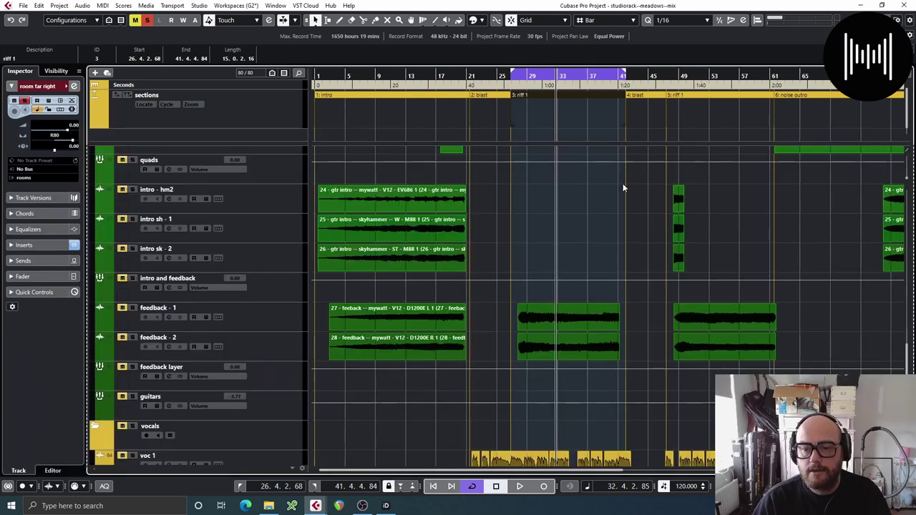
Step: Look over the arrangement around riff 1 and bring the tom tracks into view
key("h")
key("h")
key("h")
key("g")
key("g")
key("g")
key("g")
key("g")
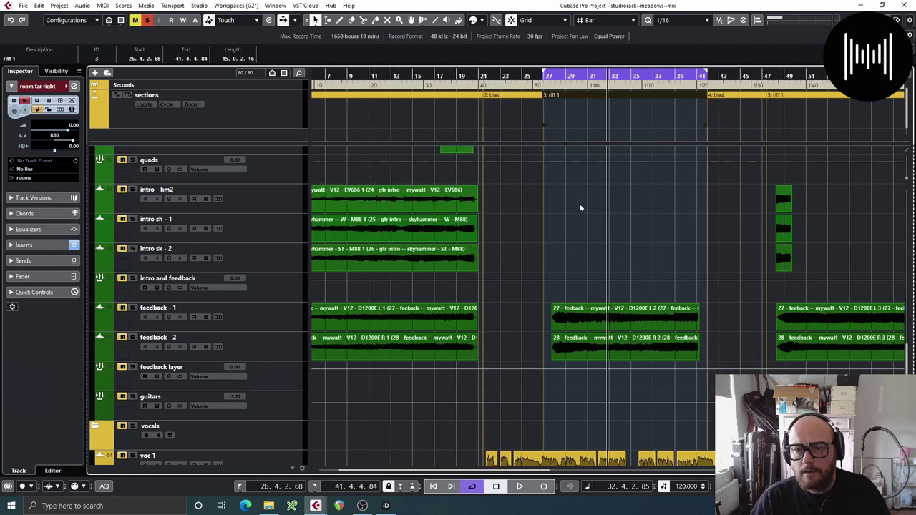
scroll(650, 209, "down", 1)
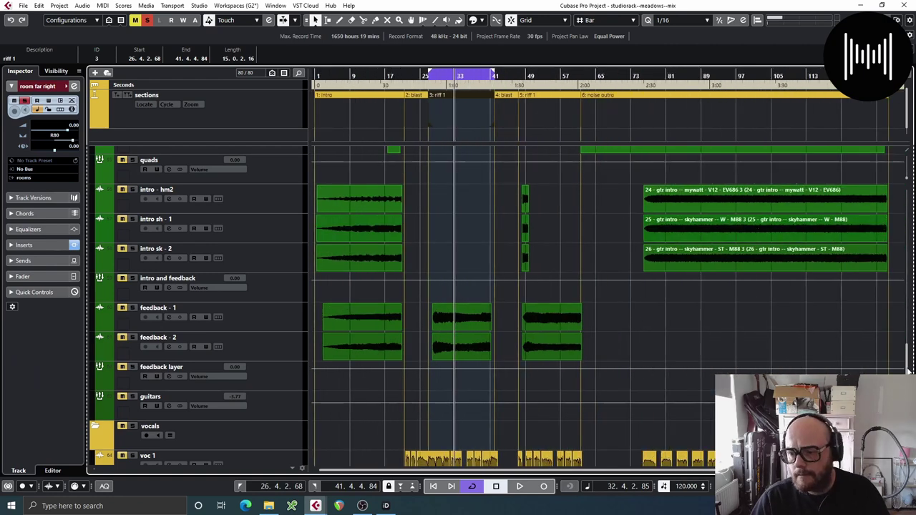
mouse_move(908, 372)
left_mouse_down()
mouse_move(911, 236)
mouse_move(913, 256)
left_mouse_up()
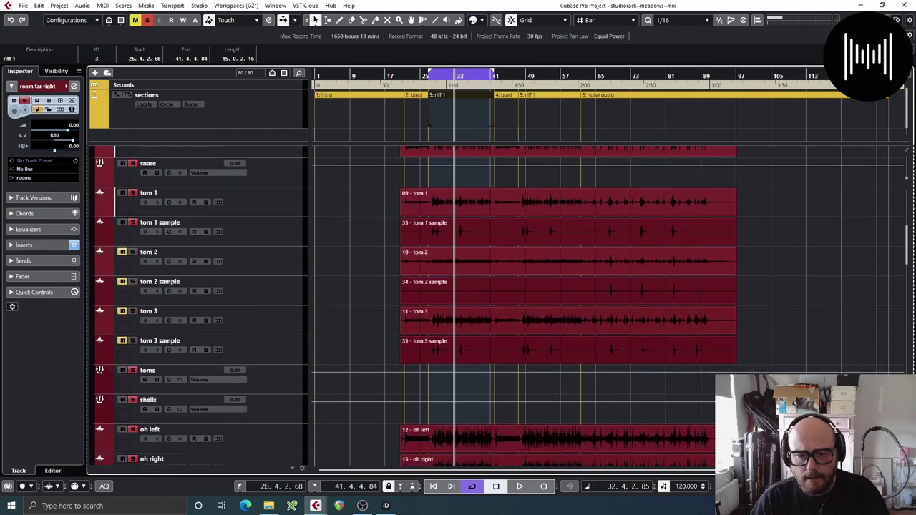
Step: Locate the tom fill across the three tom tracks and place the project cursor at the start of bar 75
left_click(637, 177)
key("h")
key("h")
key("h")
key("h")
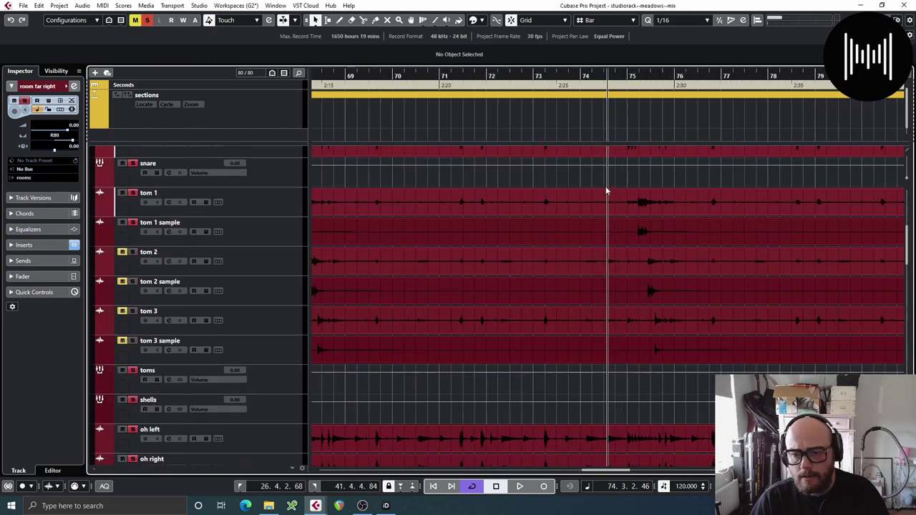
key("h")
left_click(713, 177)
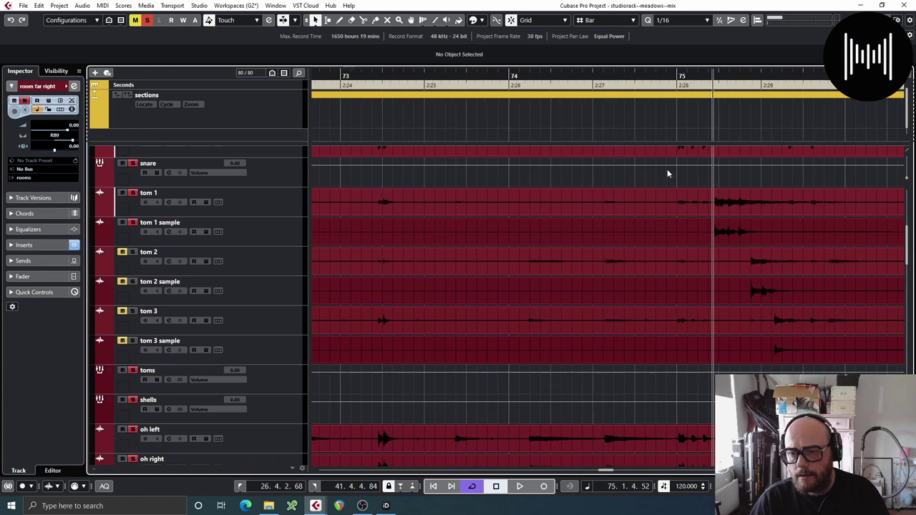
left_click(684, 87)
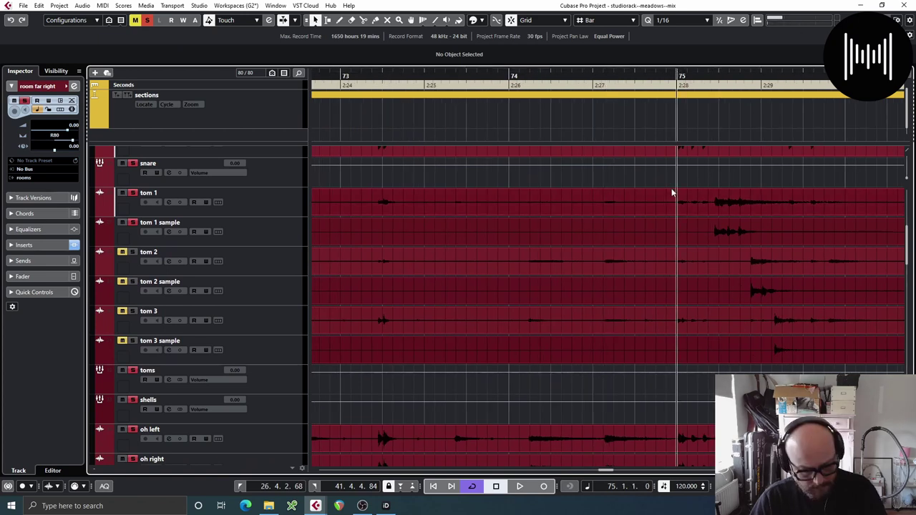
Step: Set the cycle locators to loop bar 75 up to the start of bar 76 and play the loop
key("ctrl+KP_1")
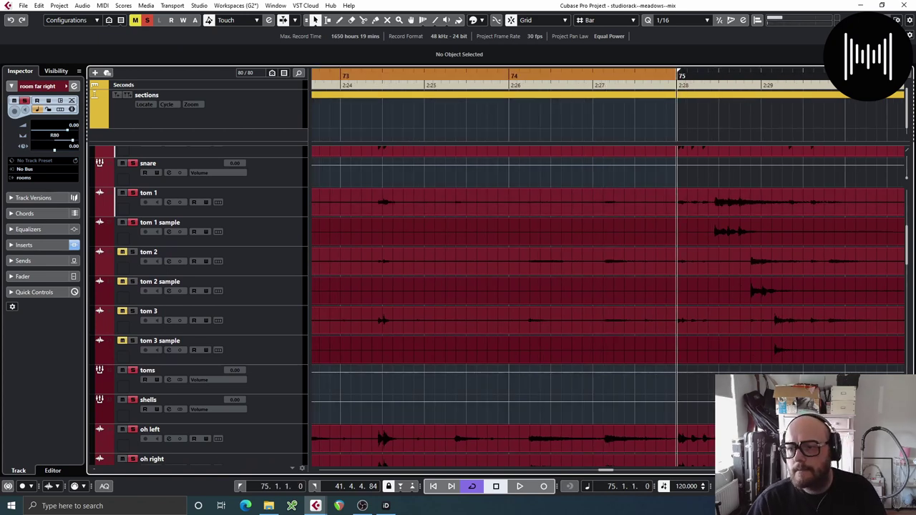
key("KP_Add")
key("F3")
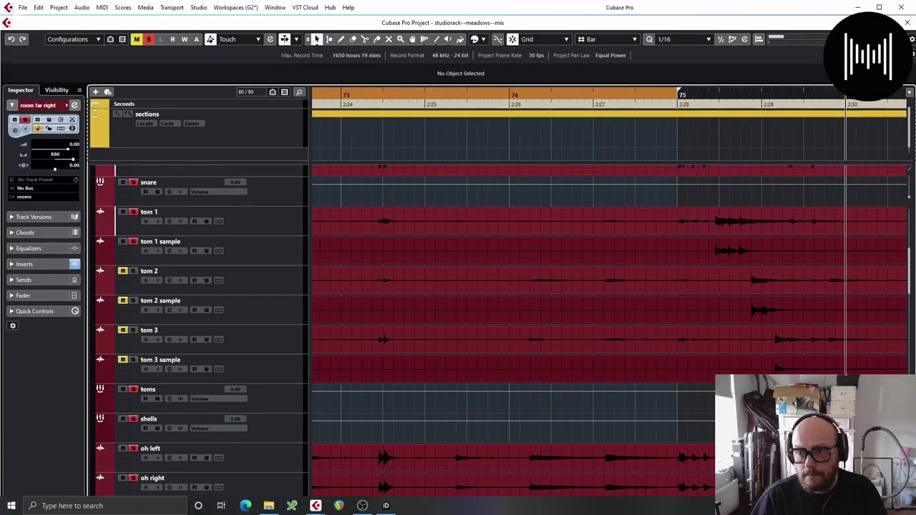
key("ctrl+KP_2")
key("KP_1")
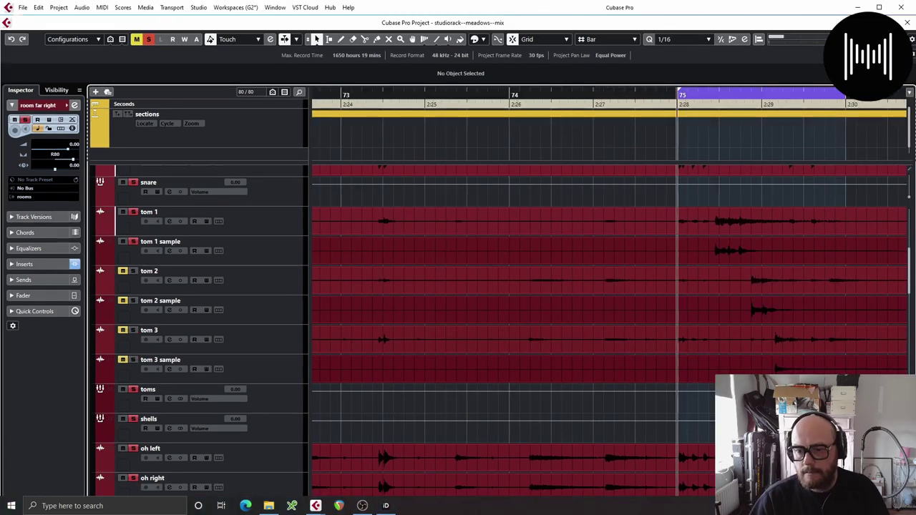
key("space")
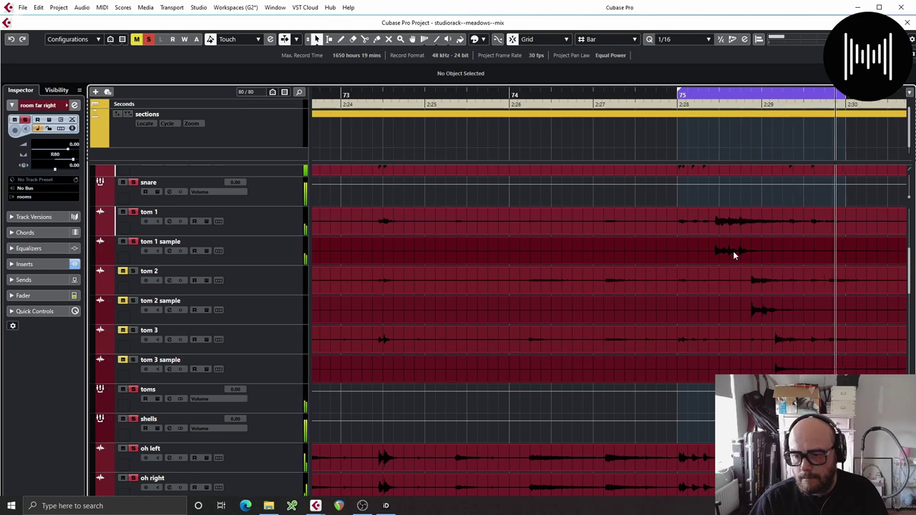
Step: Clear all mutes and solos in the mix console, and solo only tom 1, tom 2 and tom 3
key("F3")
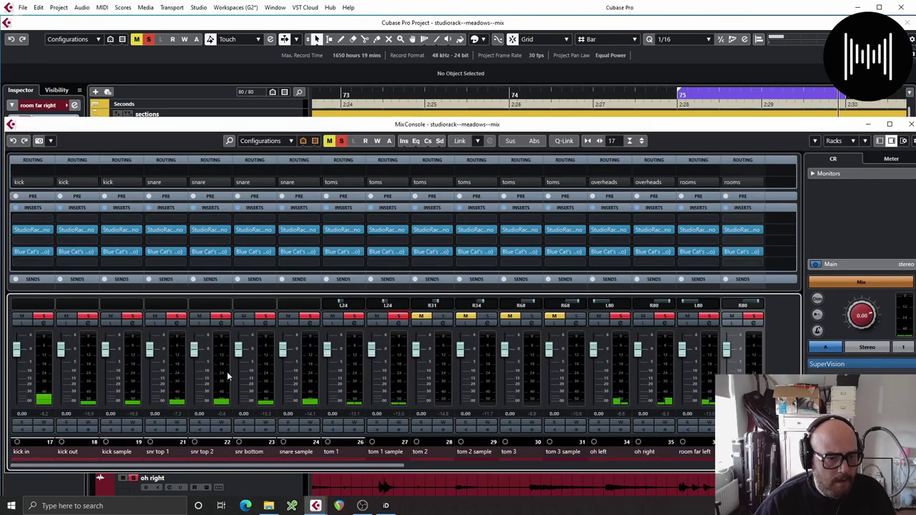
left_click(341, 140)
left_click(330, 140)
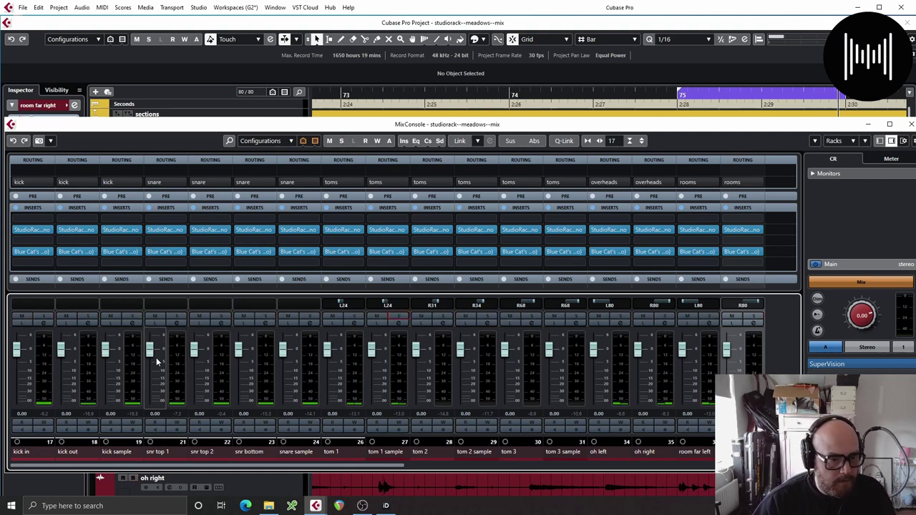
left_click(356, 316)
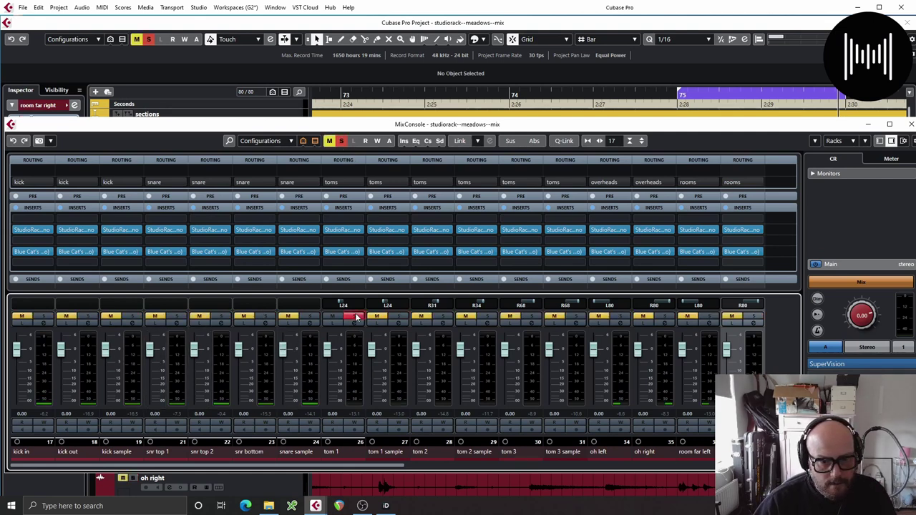
left_click(444, 317)
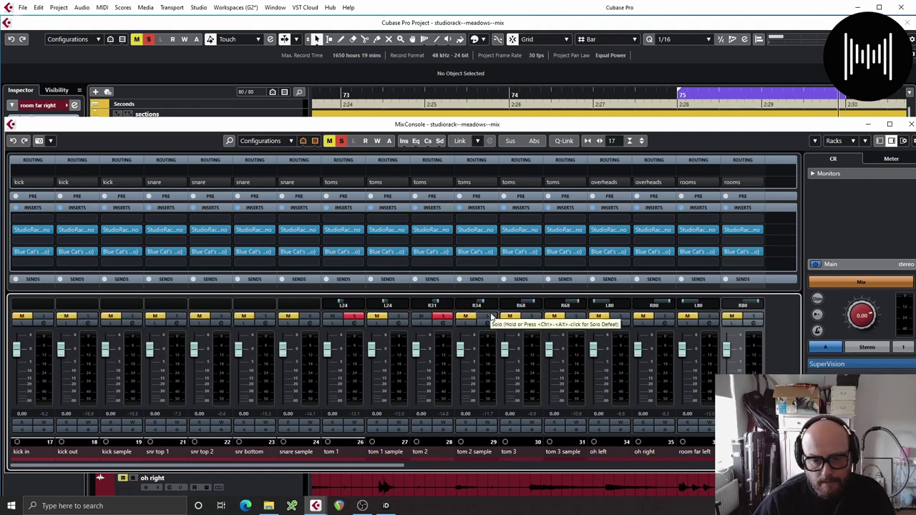
left_click(532, 317)
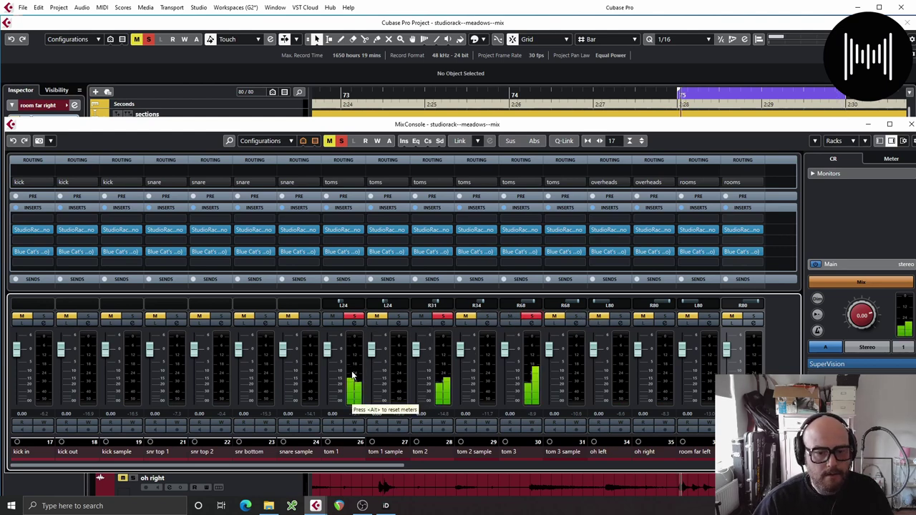
Step: Load the pa--drumshell--external-key user preset into tom 1's StudioRack
left_click(337, 230)
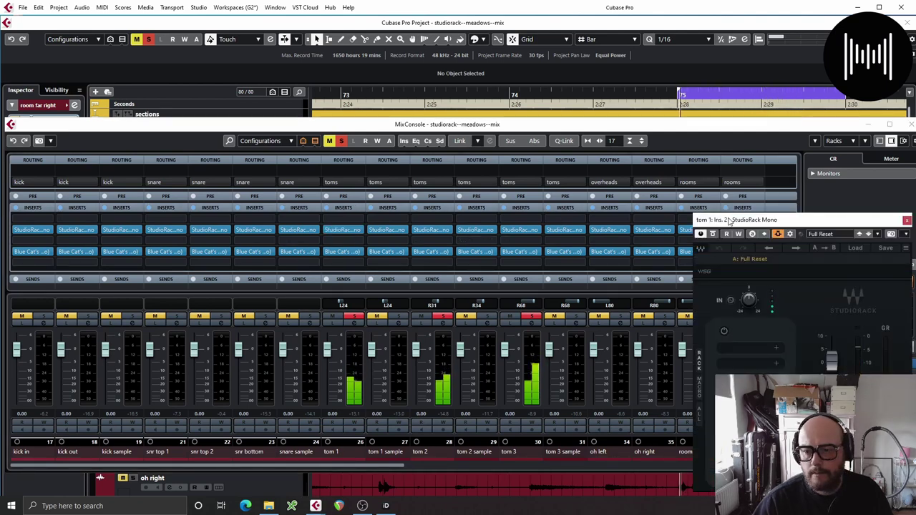
left_click_drag(729, 222, 274, 145)
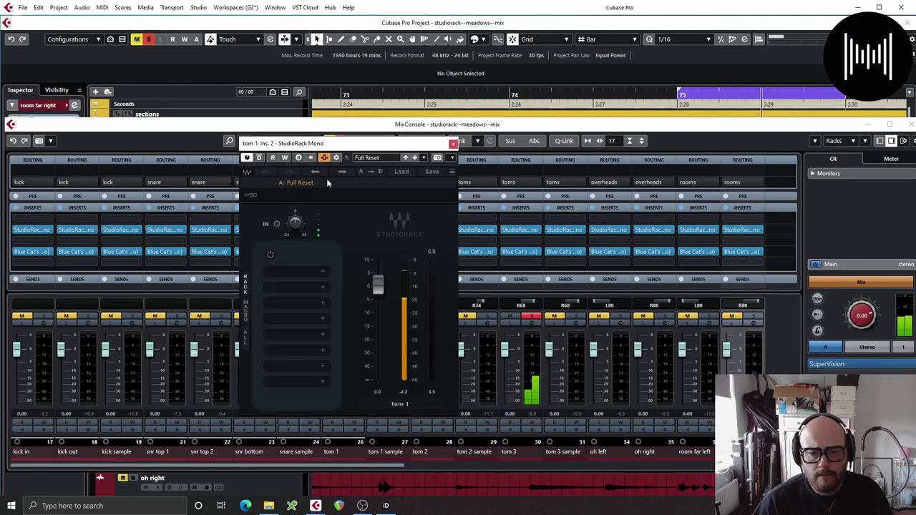
left_click(401, 173)
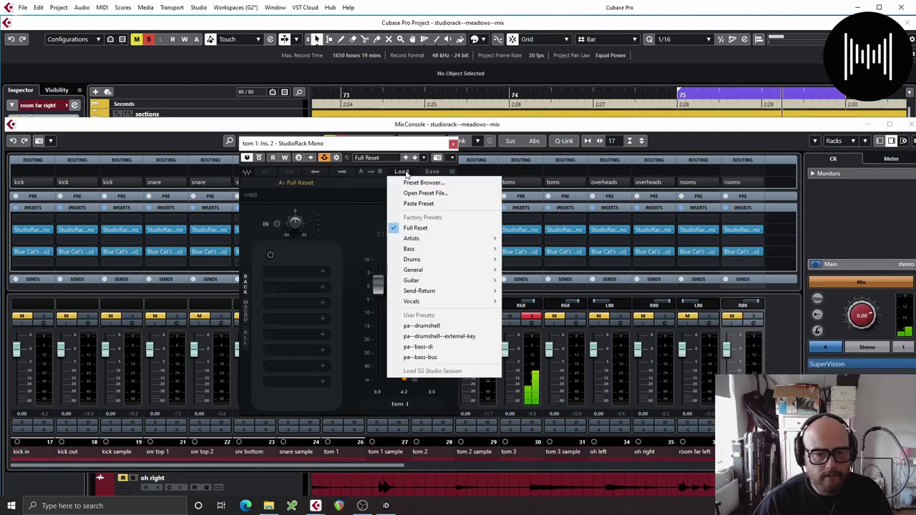
left_click(429, 336)
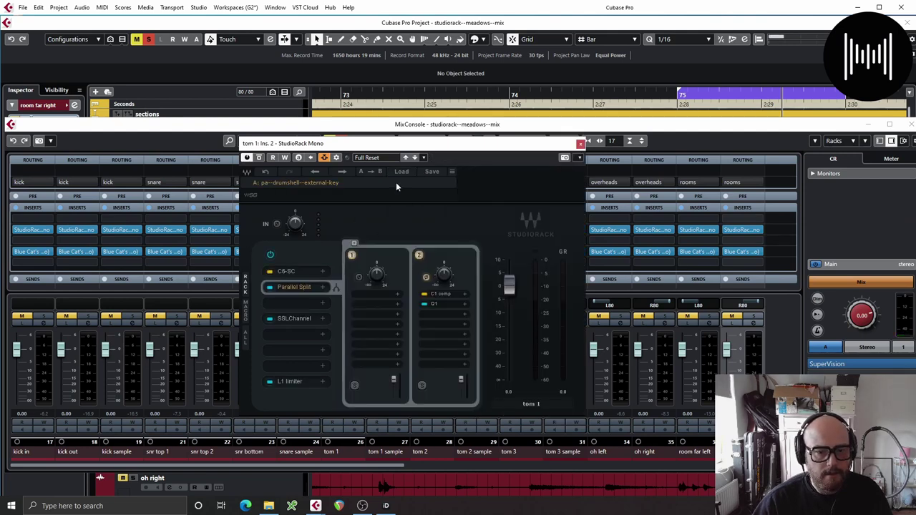
left_click_drag(402, 145, 262, 126)
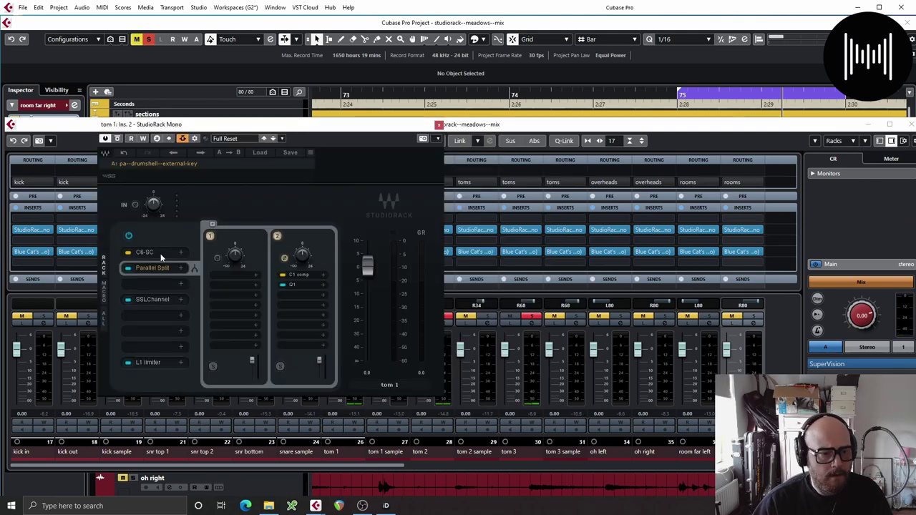
Step: Turn on side-chain listening for band 4 in tom 1's C6-SideChain and close the plug-in
left_click(160, 253)
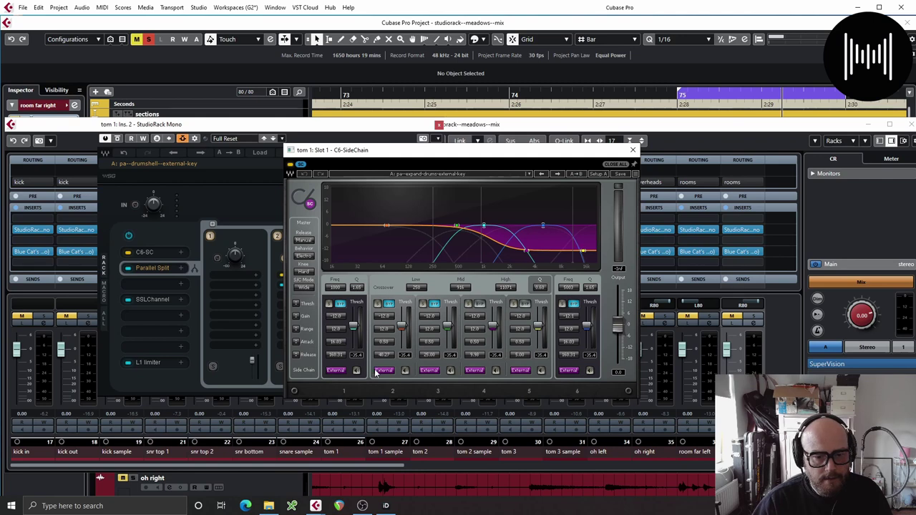
left_click(497, 372)
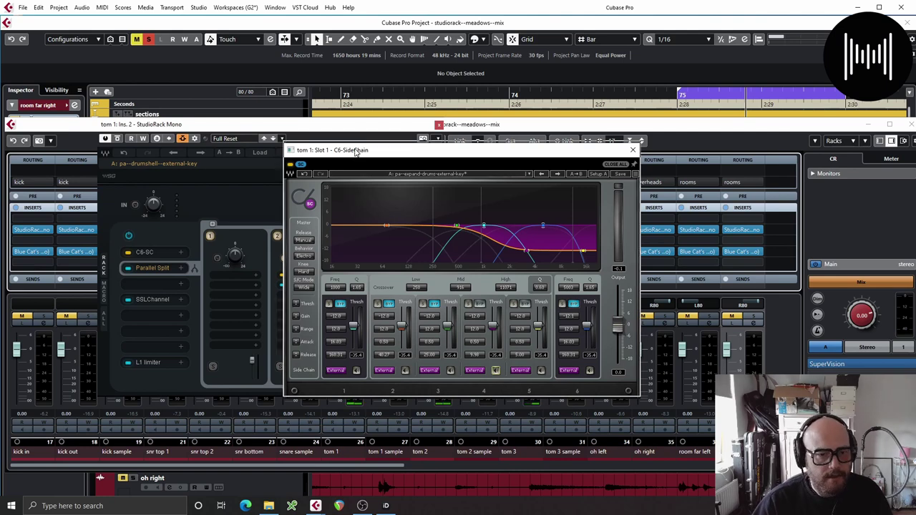
left_click_drag(356, 156, 360, 141)
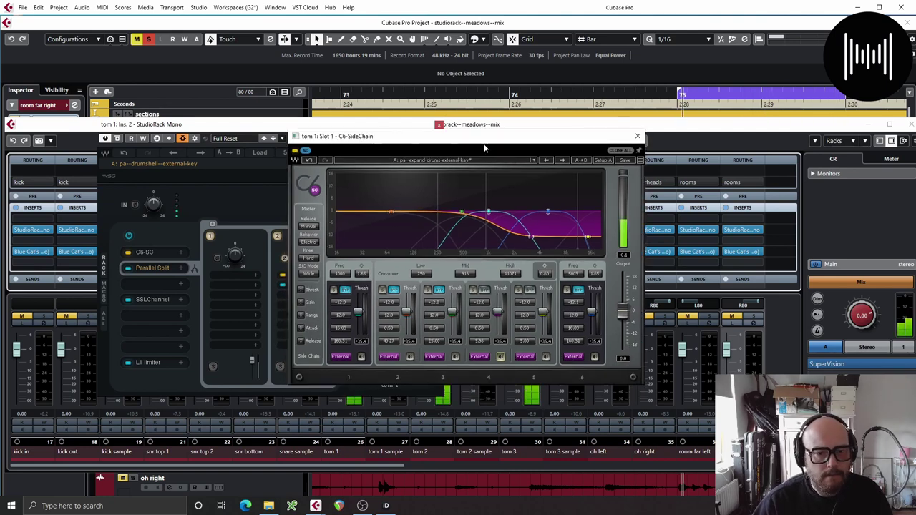
left_click(638, 136)
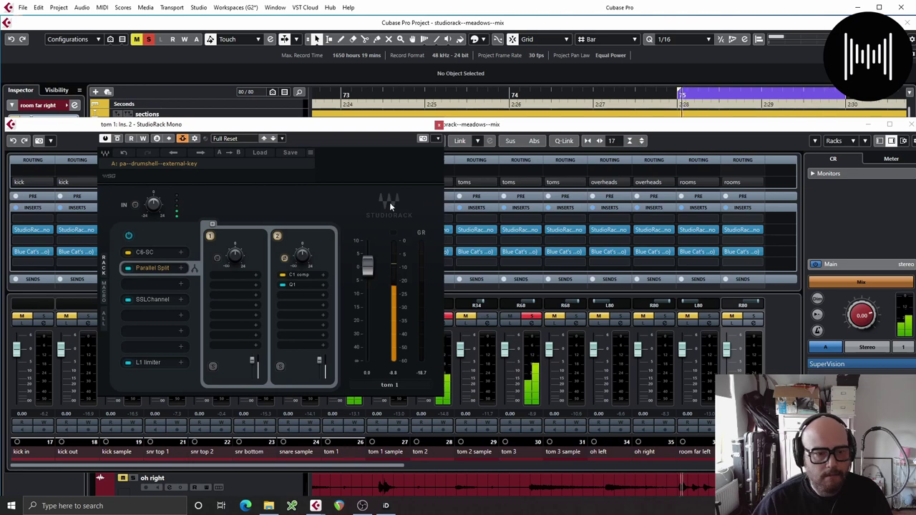
Step: Shape tom 1's SSLChannel EQ with LMF and HMF cuts, an LF boost, and a bell-shaped HF boost of about 13.9 dB
left_click(153, 300)
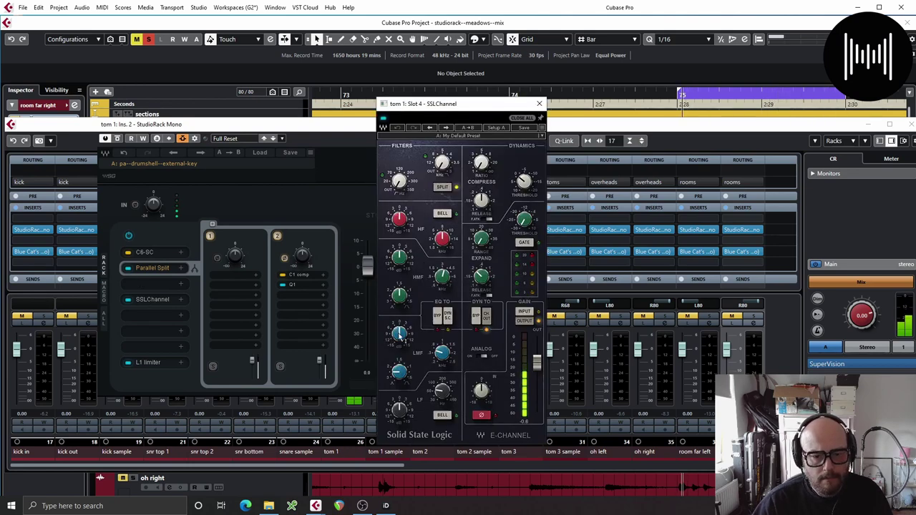
left_click_drag(443, 353, 442, 363)
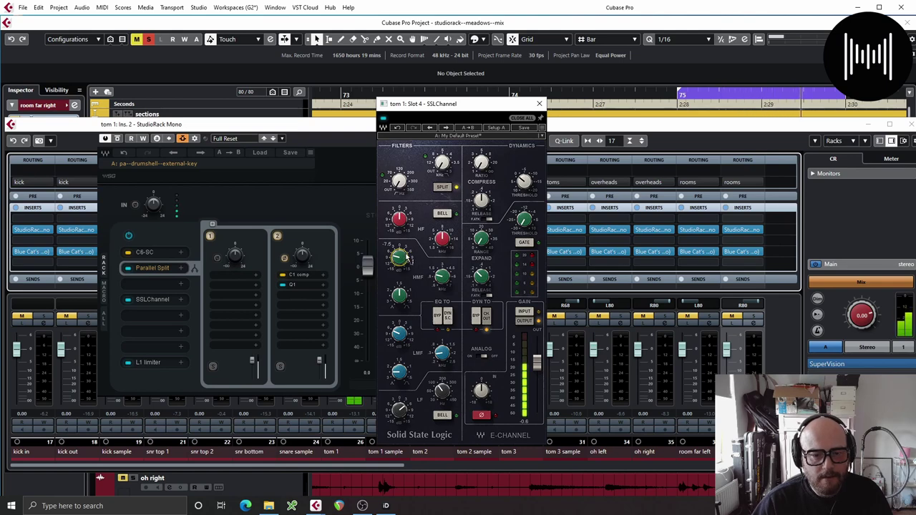
left_click(443, 214)
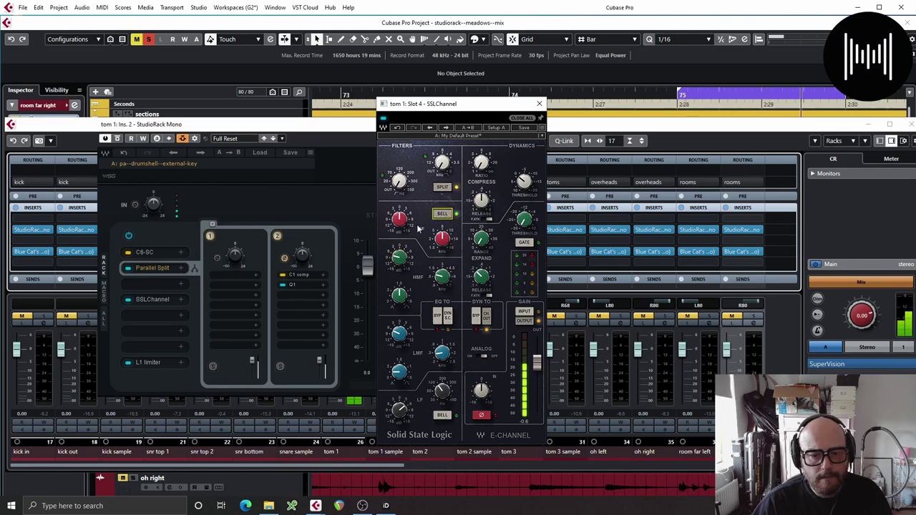
left_click_drag(398, 224, 403, 214)
left_click_drag(437, 241, 443, 237)
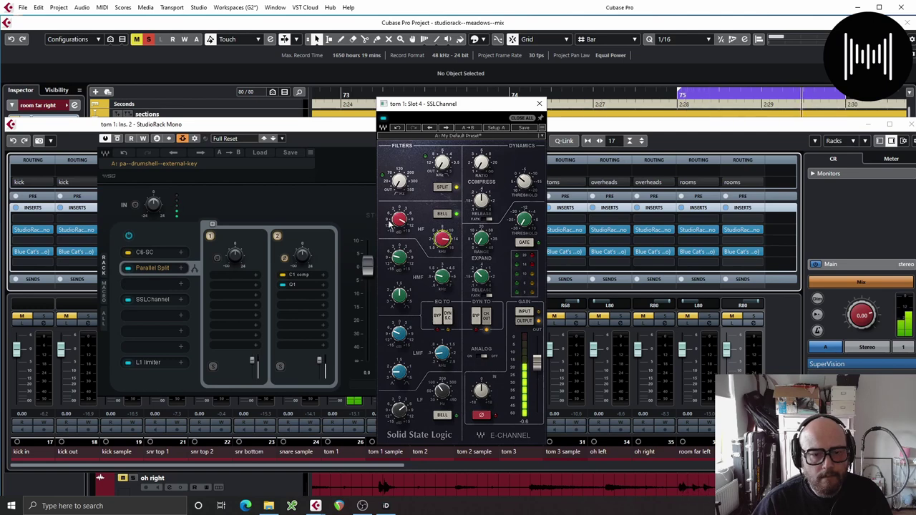
mouse_move(398, 220)
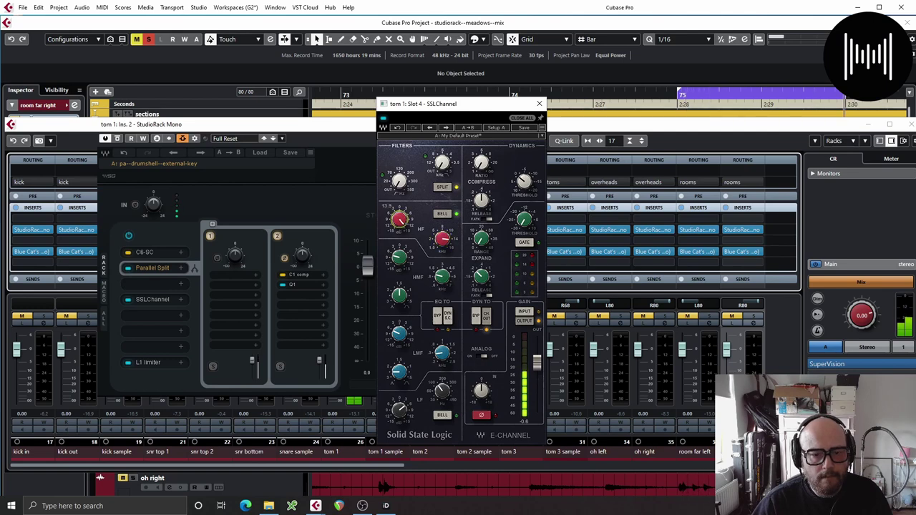
left_click(540, 104)
Step: Lower tom 1's linked L1 limiter threshold and ceiling to -9.0 dB and close its rack
left_click(152, 362)
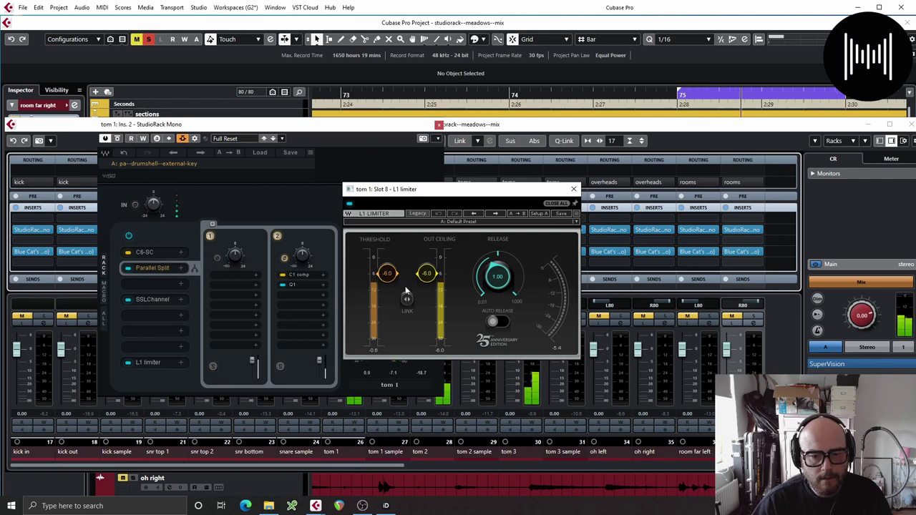
left_click_drag(408, 301, 408, 306)
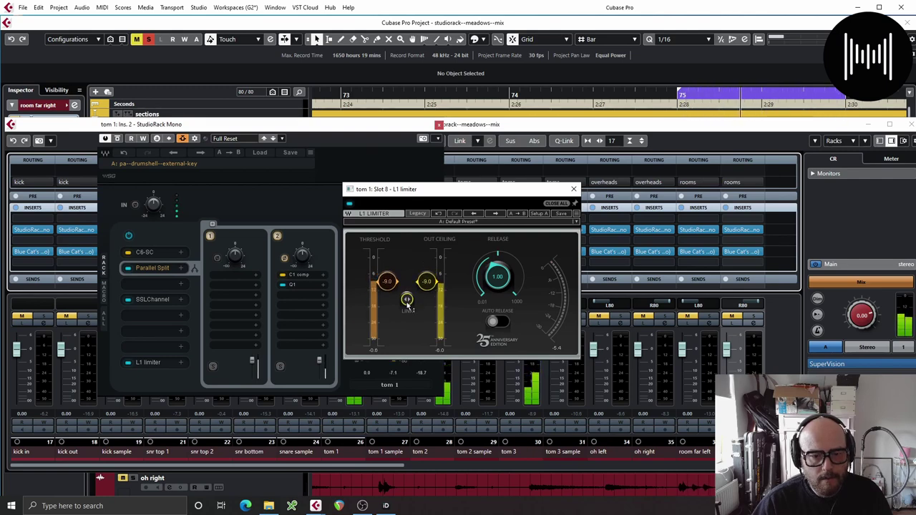
left_click(574, 190)
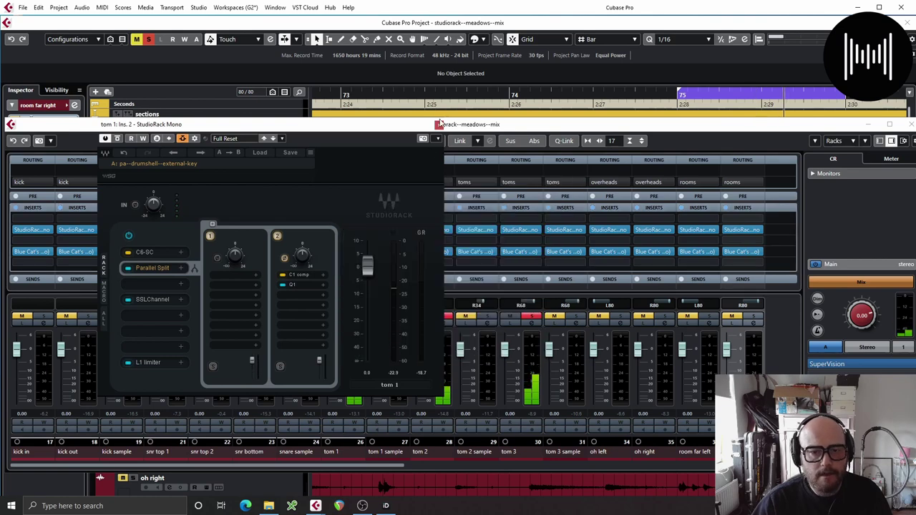
left_click(439, 124)
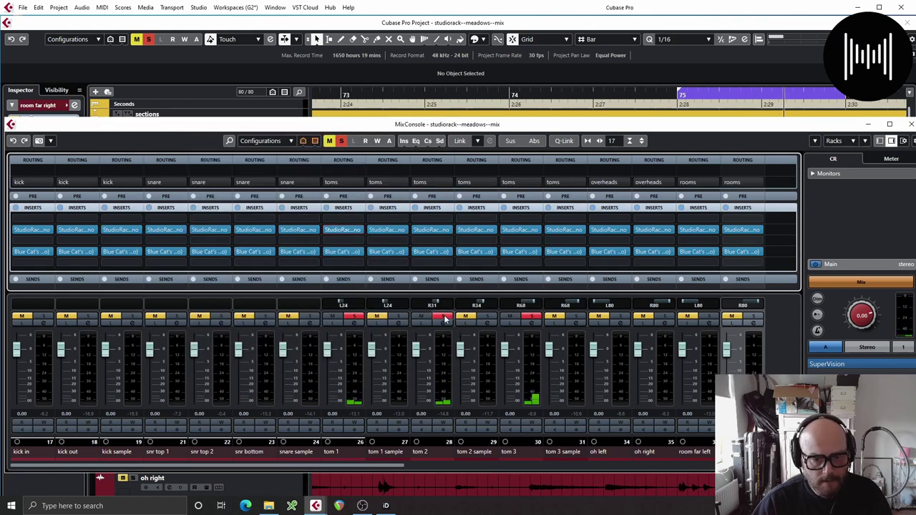
Step: Load the pa--drumshell--external-key user preset into tom 2's StudioRack
left_click(425, 230)
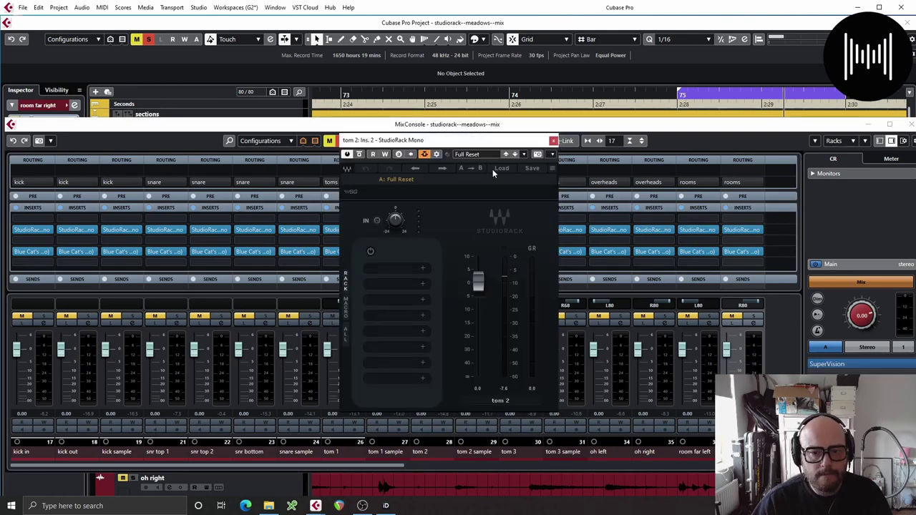
left_click(496, 169)
left_click(523, 333)
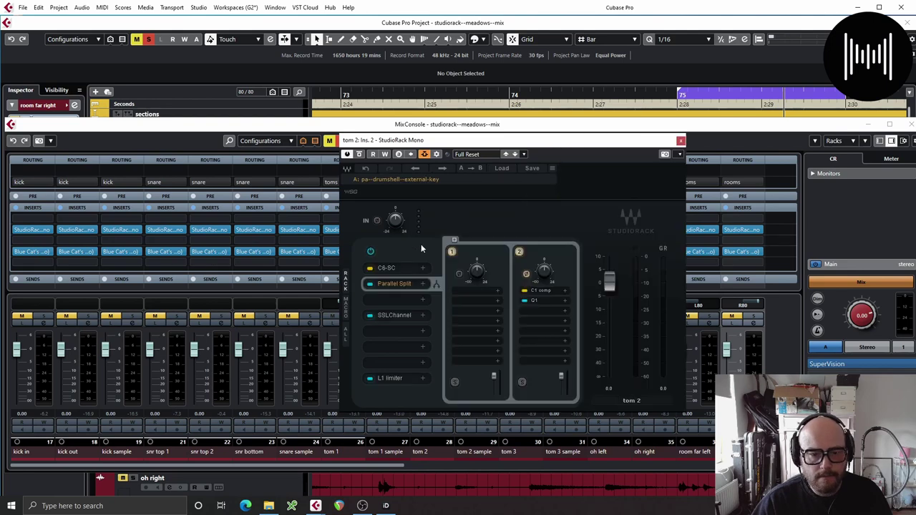
Step: In tom 2's SSLChannel, cut the LMF band at about 0.28 kHz and tune a cut in the HMF band
left_click(395, 315)
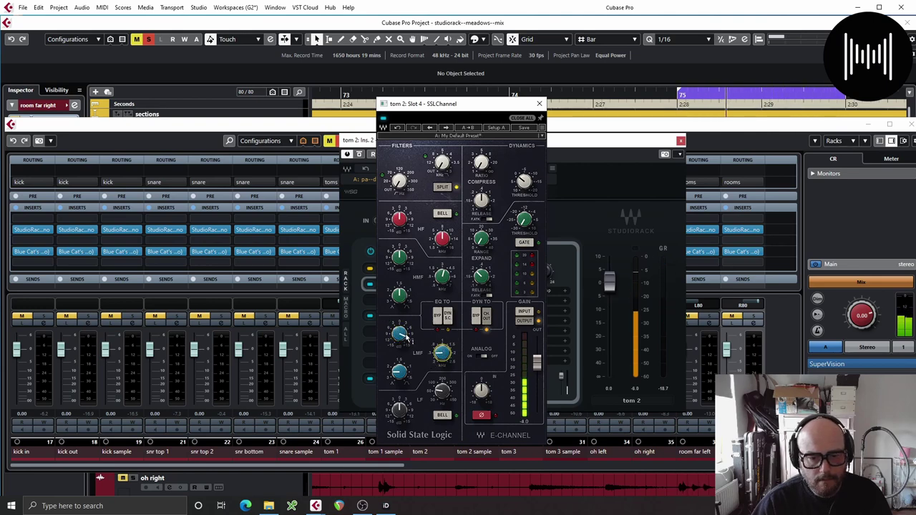
left_click_drag(442, 353, 441, 361)
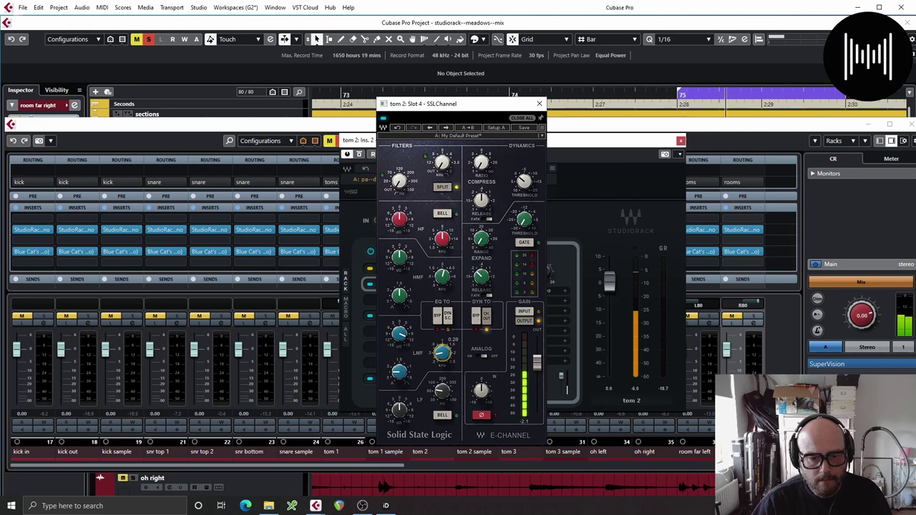
mouse_move(400, 332)
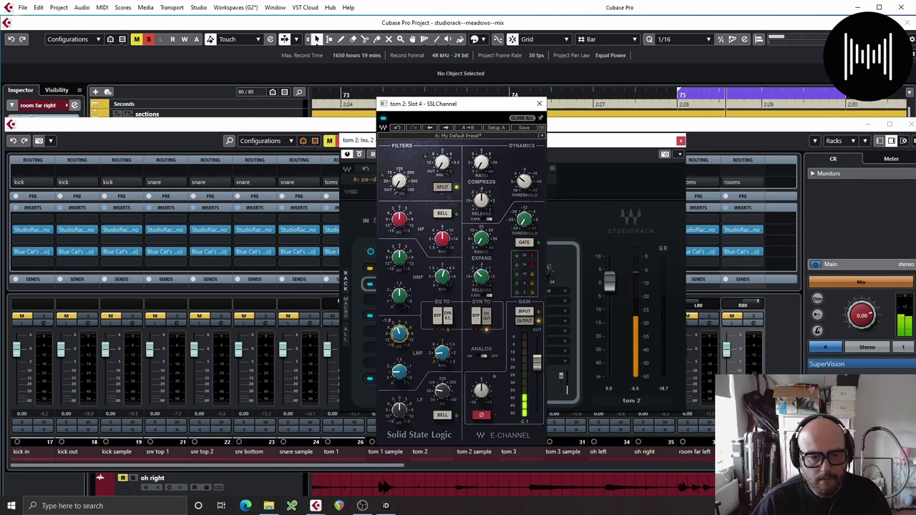
mouse_move(404, 377)
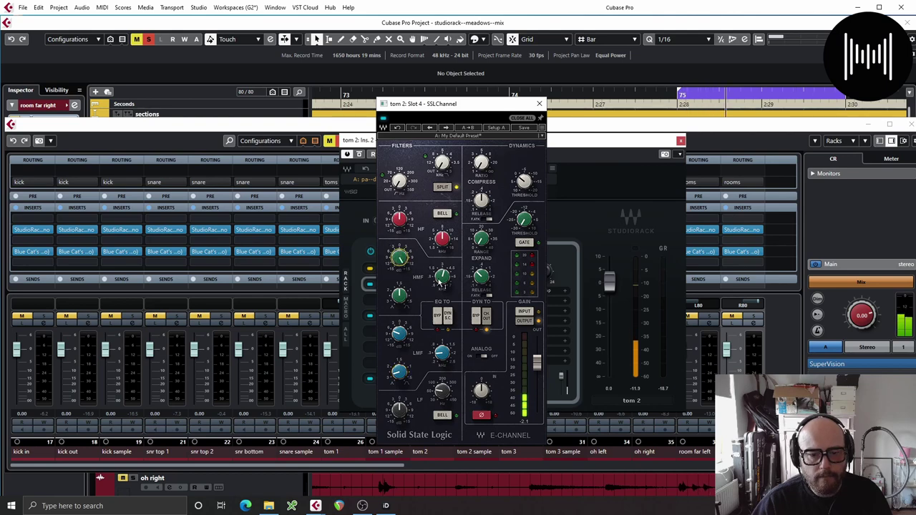
mouse_move(442, 278)
left_click_drag(443, 278, 442, 282)
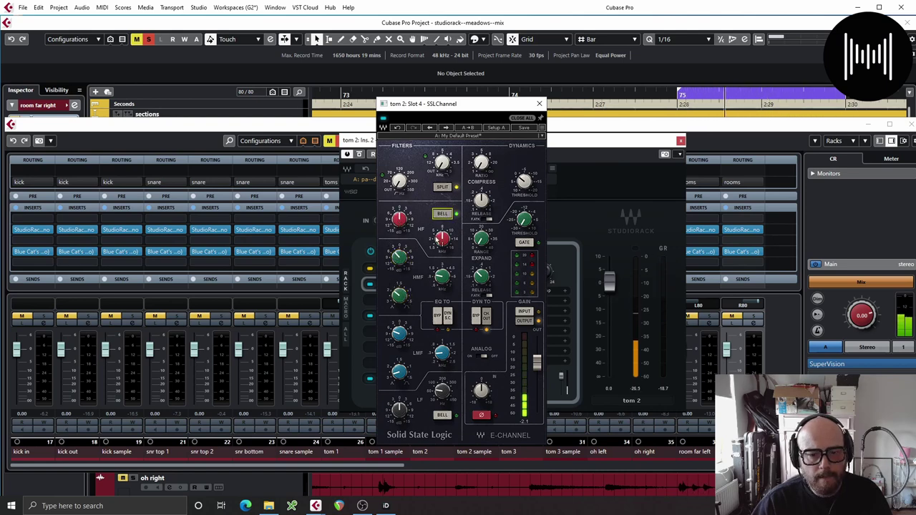
Step: Boost tom 2's bell-shaped HF band by 15.0 dB and its LF band in bell mode, adjusting the LF frequency
left_click_drag(402, 222, 401, 165)
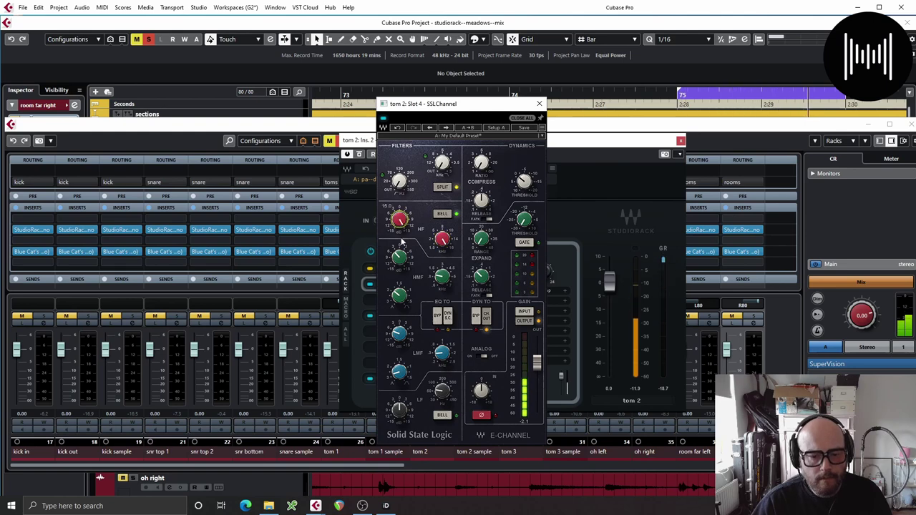
left_click_drag(399, 410, 399, 392)
left_click(443, 390)
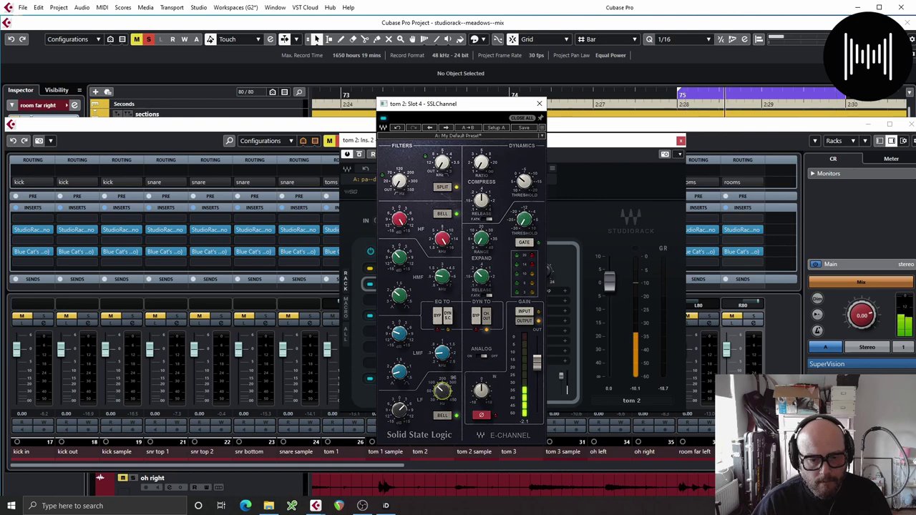
left_click(539, 103)
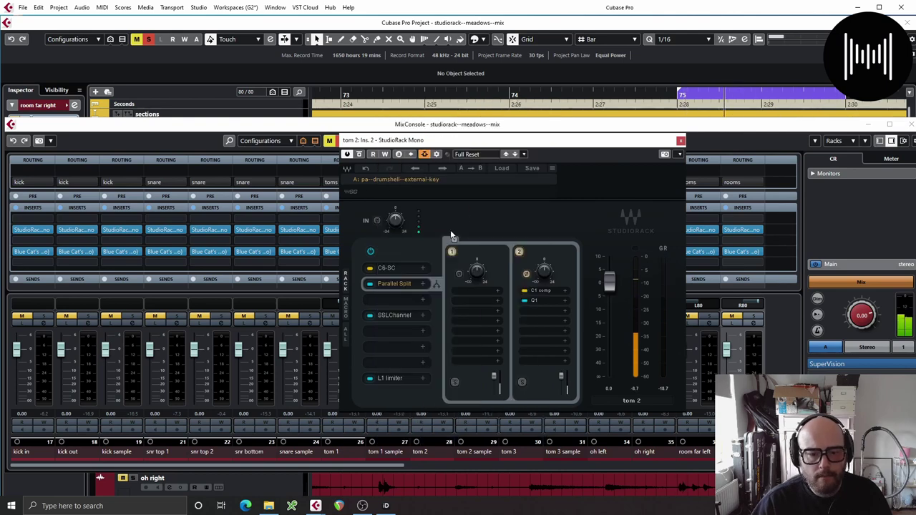
Step: Lower tom 2's linked L1 limiter threshold and ceiling together and close its rack
left_click(390, 378)
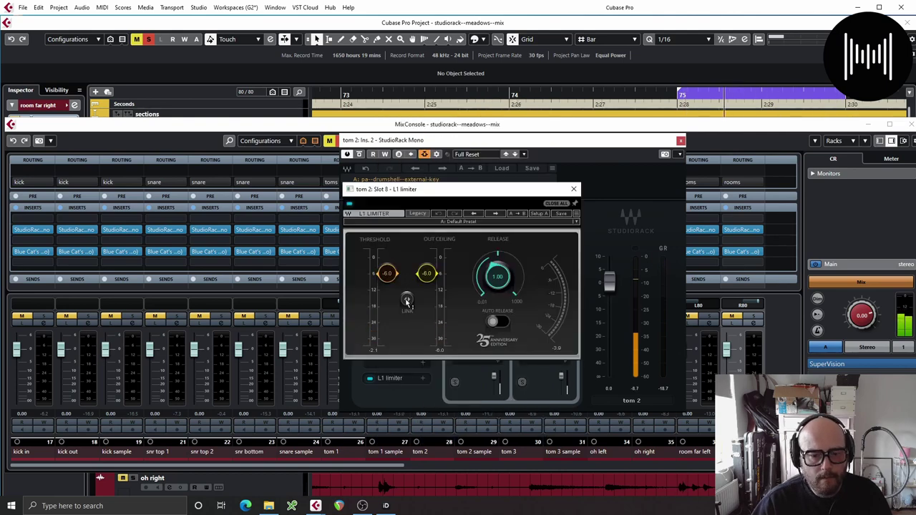
left_click_drag(406, 299, 407, 301)
left_click(573, 189)
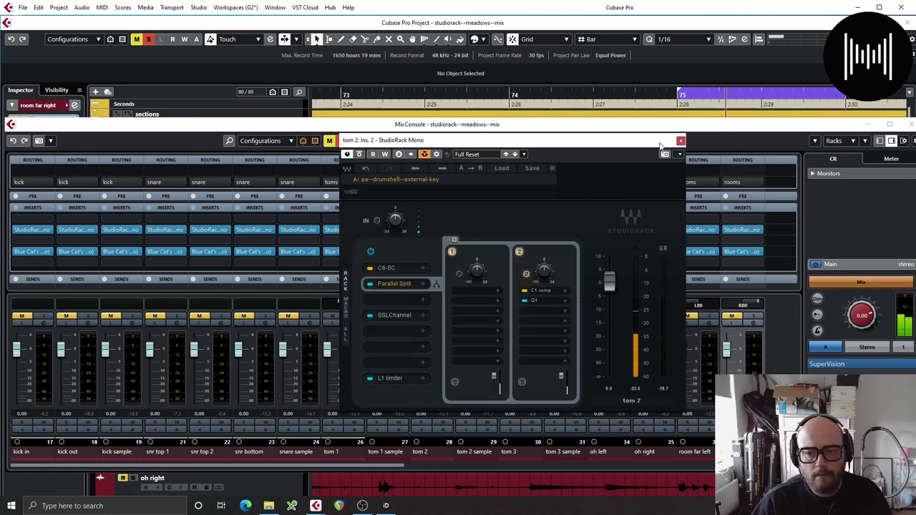
left_click(680, 140)
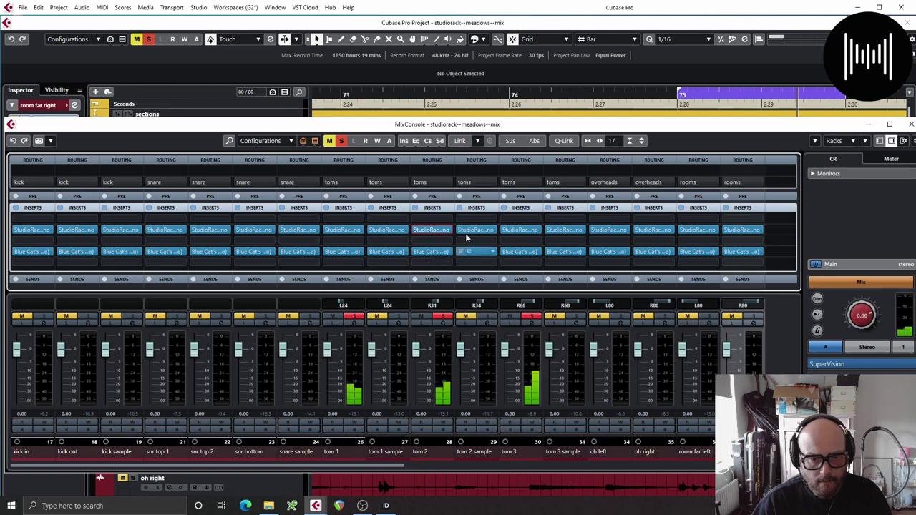
Step: Load the pa--drumshell--external-key user preset into tom 3's StudioRack
left_click(513, 231)
left_click_drag(741, 224, 265, 155)
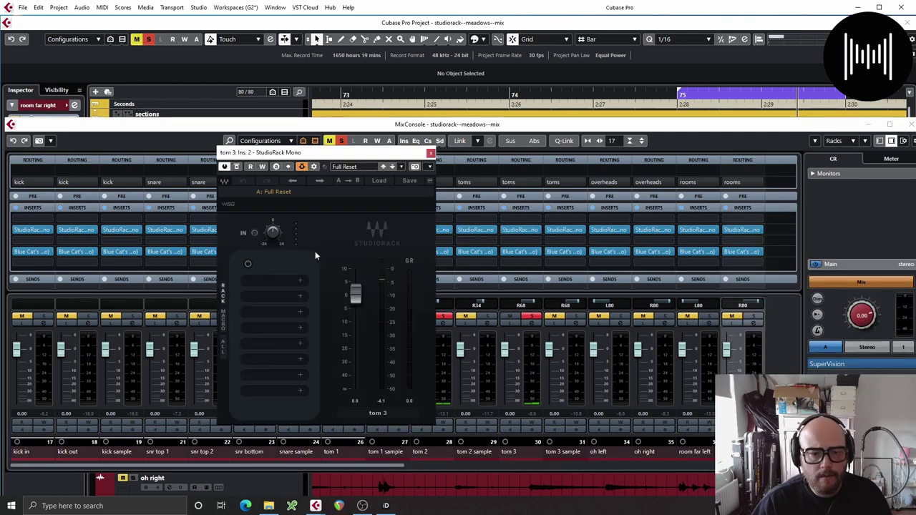
left_click(383, 181)
left_click(406, 345)
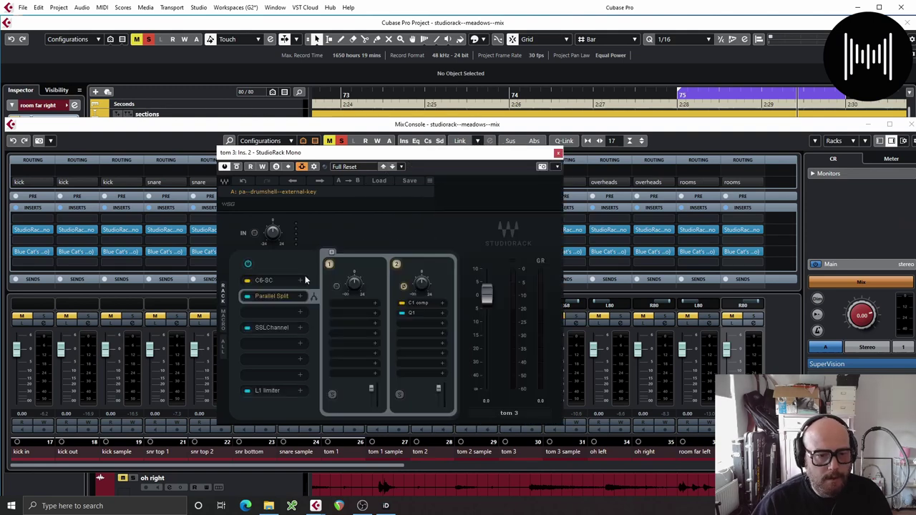
Step: In tom 3's SSLChannel, boost the LF band and cut the LMF band by about 5.3 dB at 0.29 kHz
left_click(274, 328)
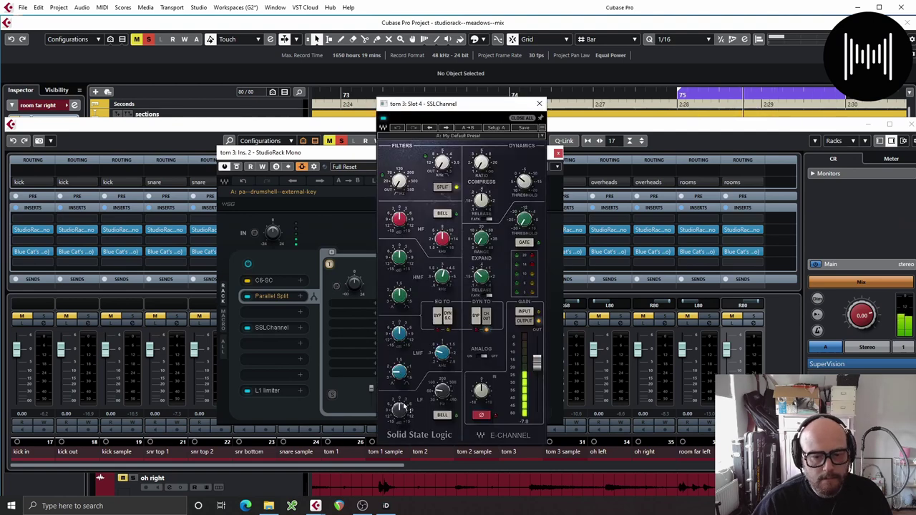
left_click_drag(404, 406, 404, 382)
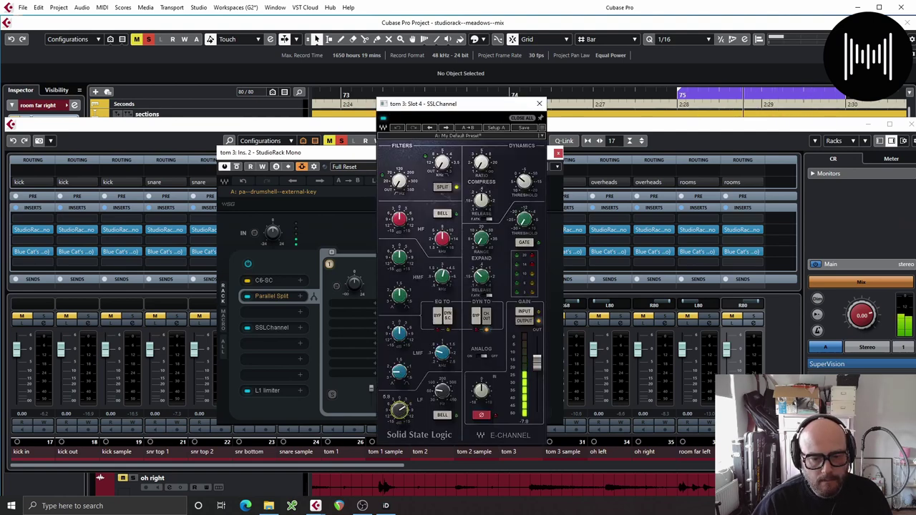
left_click_drag(403, 339, 443, 361)
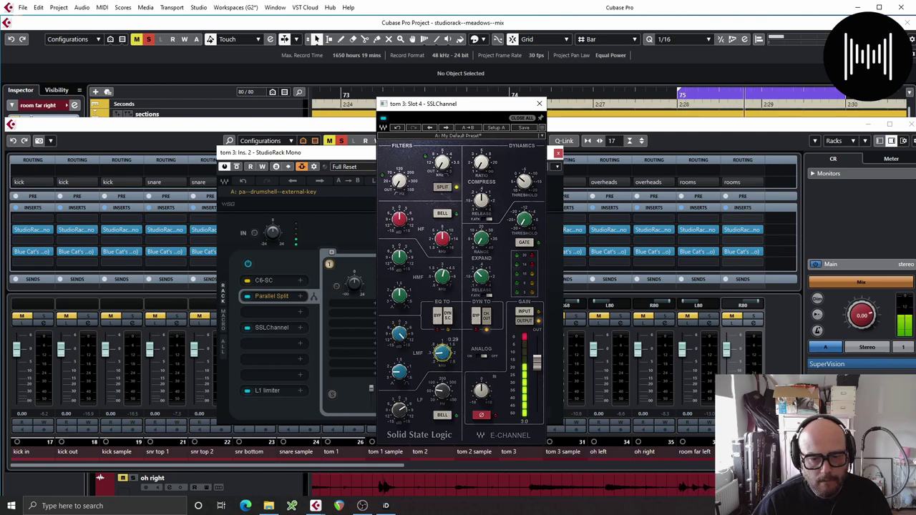
left_click_drag(400, 335, 399, 331)
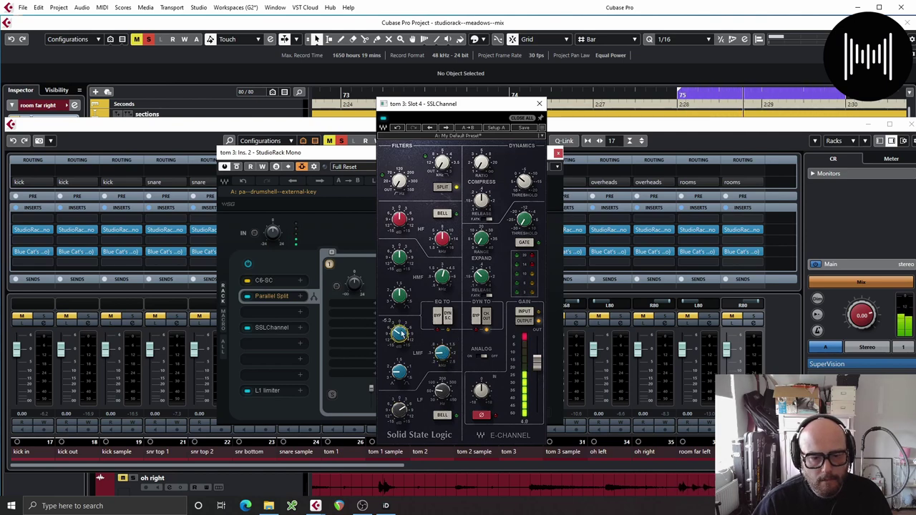
Step: Tune tom 3's HMF band to about 0.76 kHz, cut its gain and adjust its Q
left_click(400, 258)
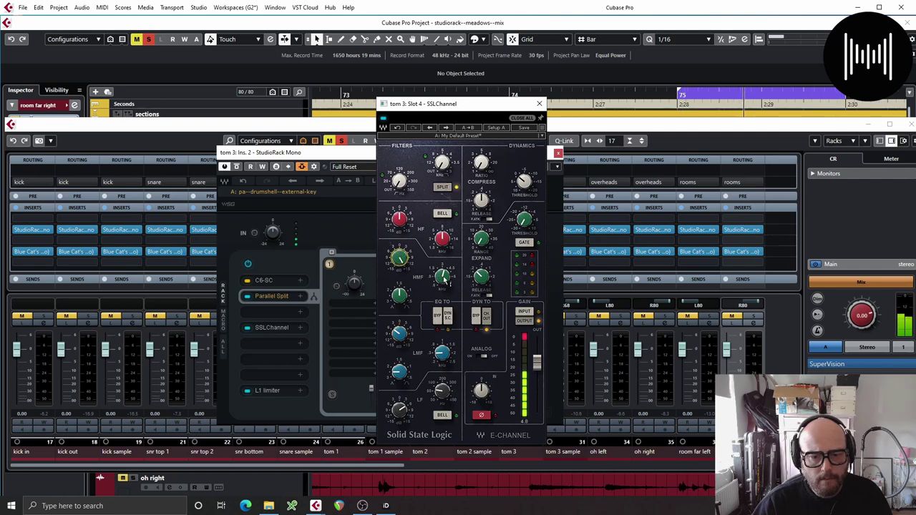
left_click_drag(444, 277, 444, 281)
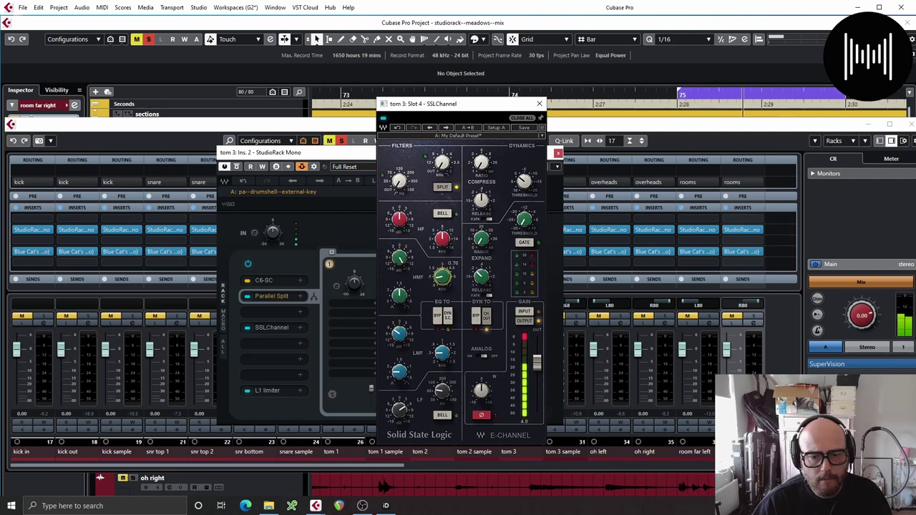
left_click_drag(400, 258, 399, 254)
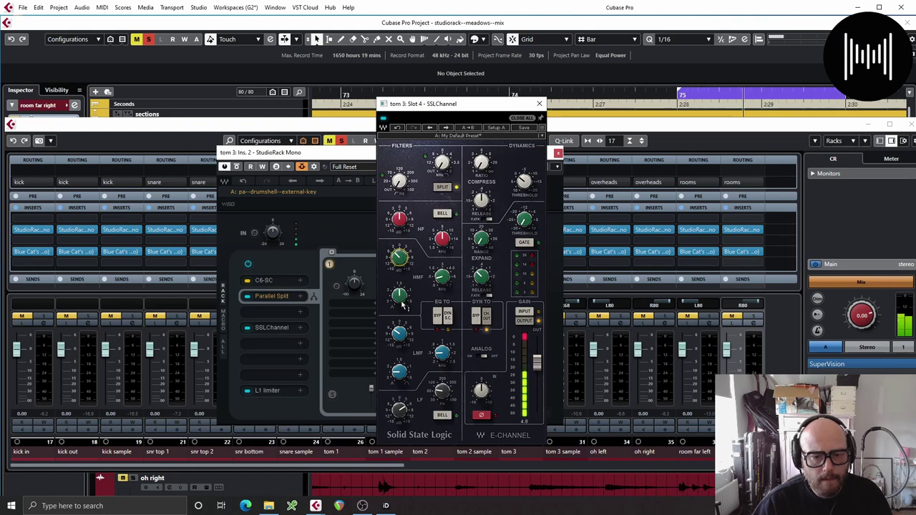
left_click_drag(399, 295, 399, 305)
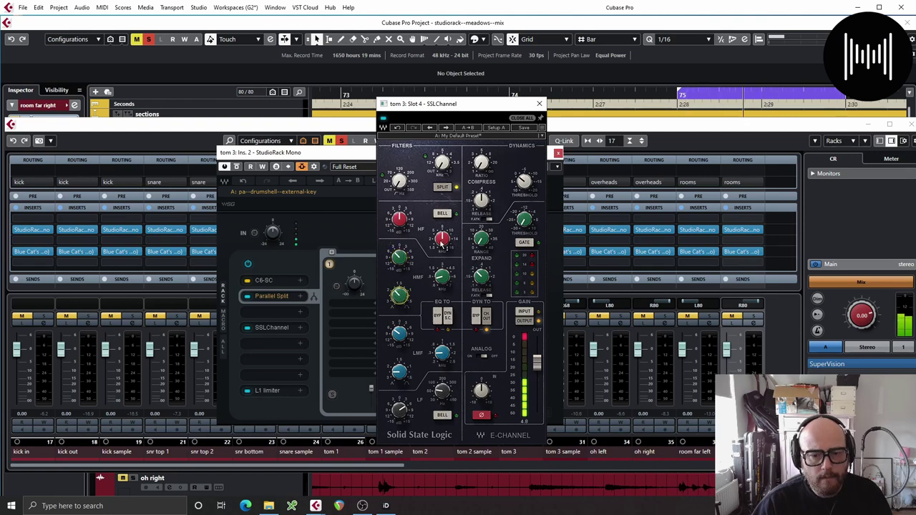
Step: Raise tom 3's HF frequency, boost that band by about 13 dB in bell mode and close its plugin windows
left_click_drag(442, 239, 400, 218)
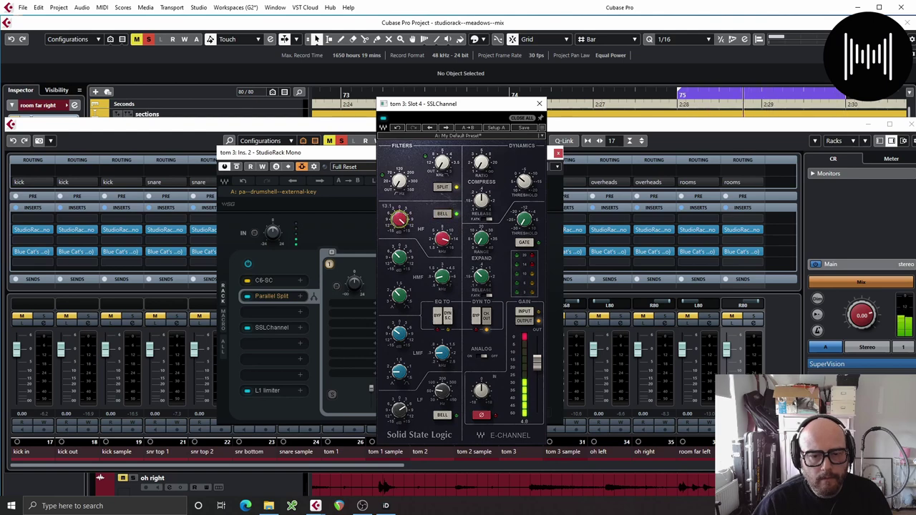
left_click(539, 104)
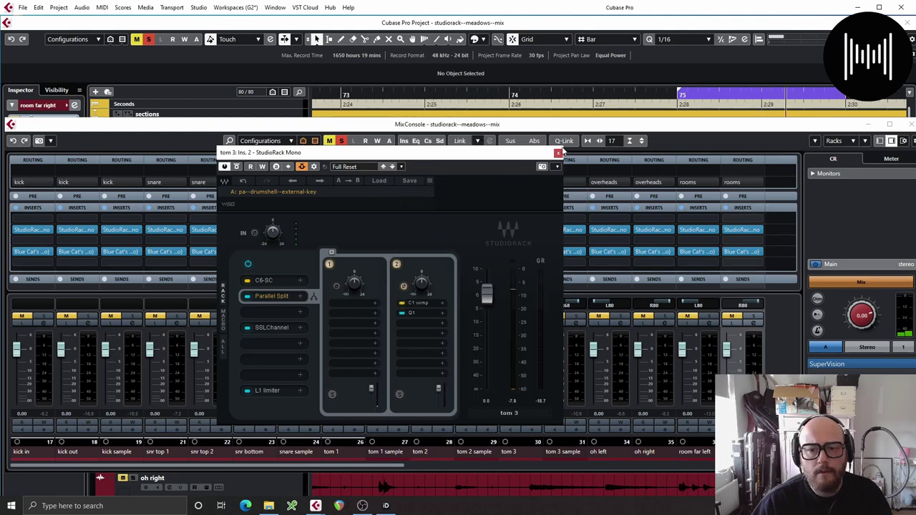
left_click(559, 153)
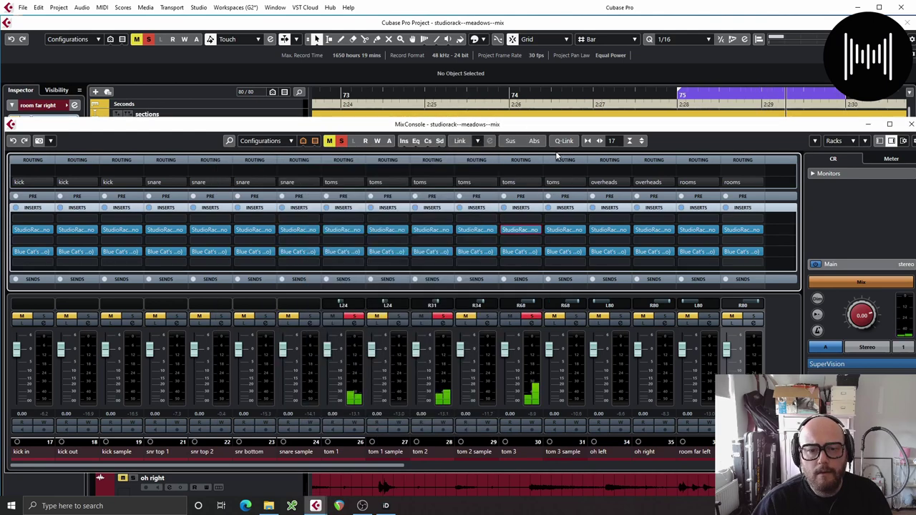
Step: Clear the solo on the tom 1, tom 2 and tom 3 channels
left_click(354, 317)
left_click(444, 317)
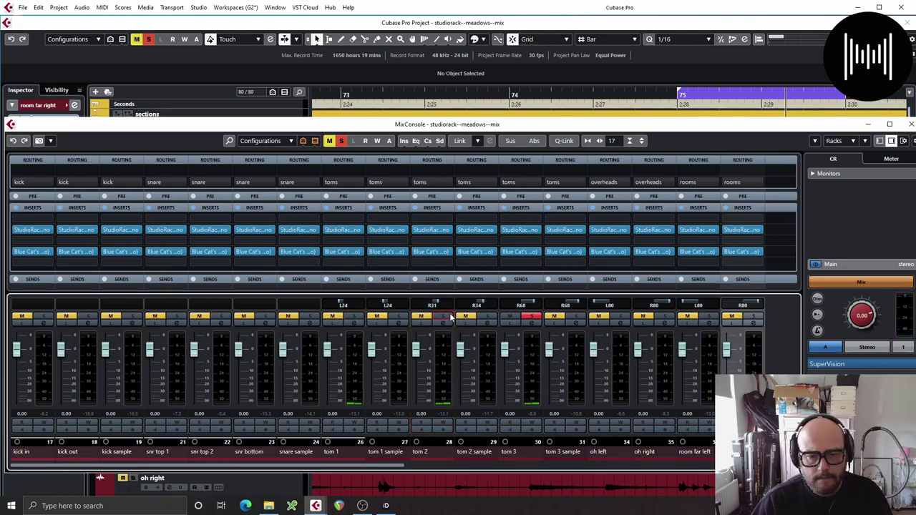
left_click(532, 317)
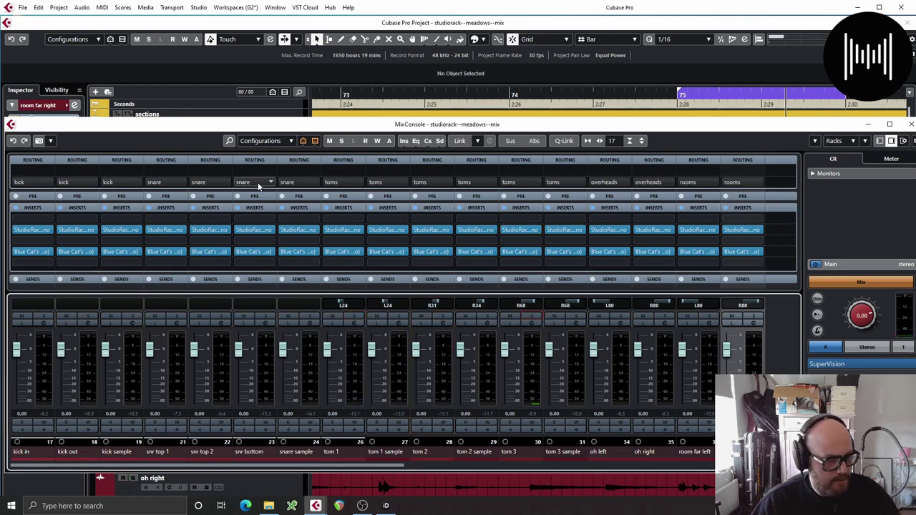
Step: Solo the toms bus in MixConsole 2 and start playback
key("F3")
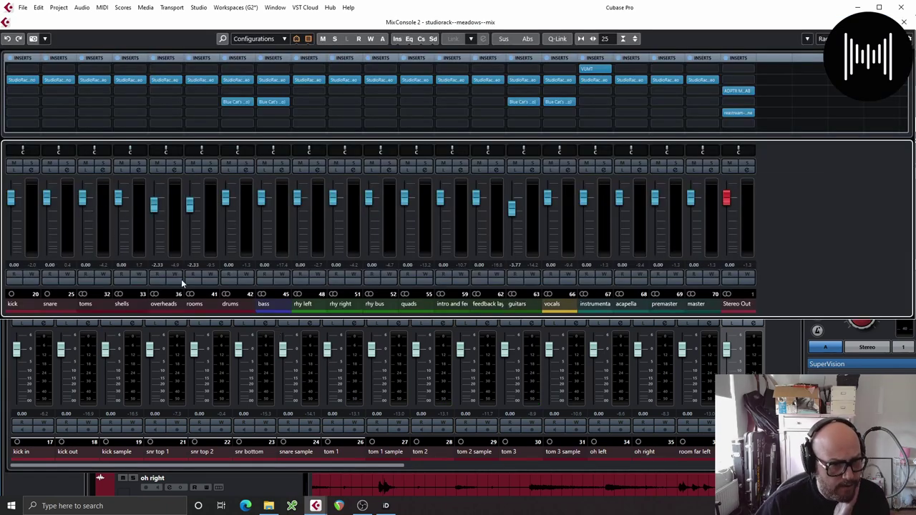
left_click(103, 164)
key("space")
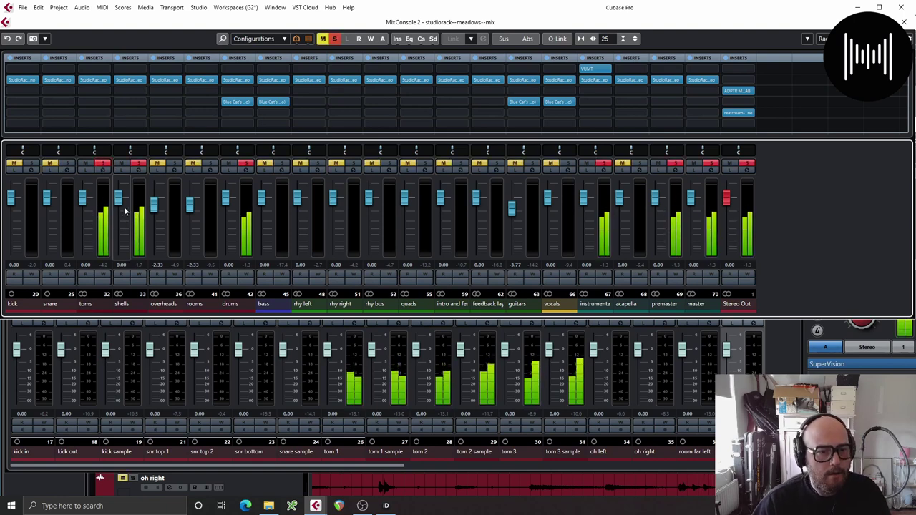
Step: Insert the API-2500 compressor in the first slot of the toms bus StudioRack
left_click(93, 80)
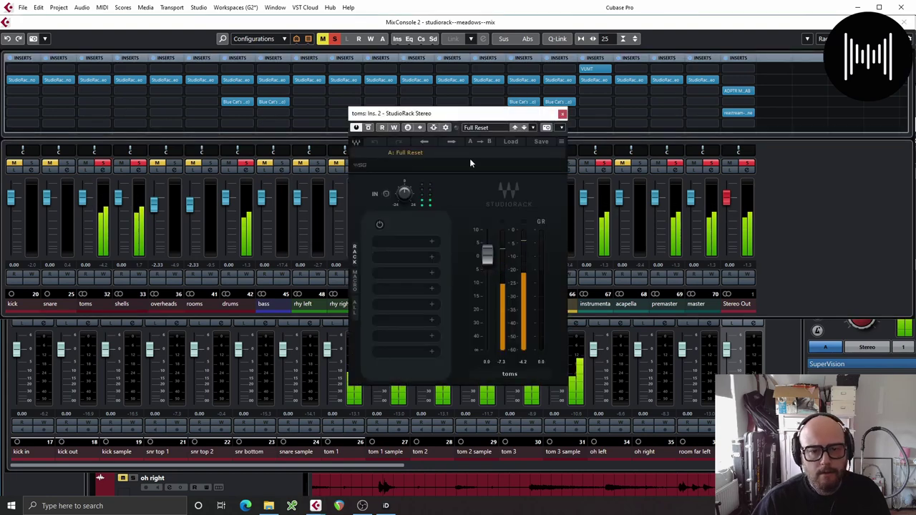
left_click_drag(430, 113, 533, 150)
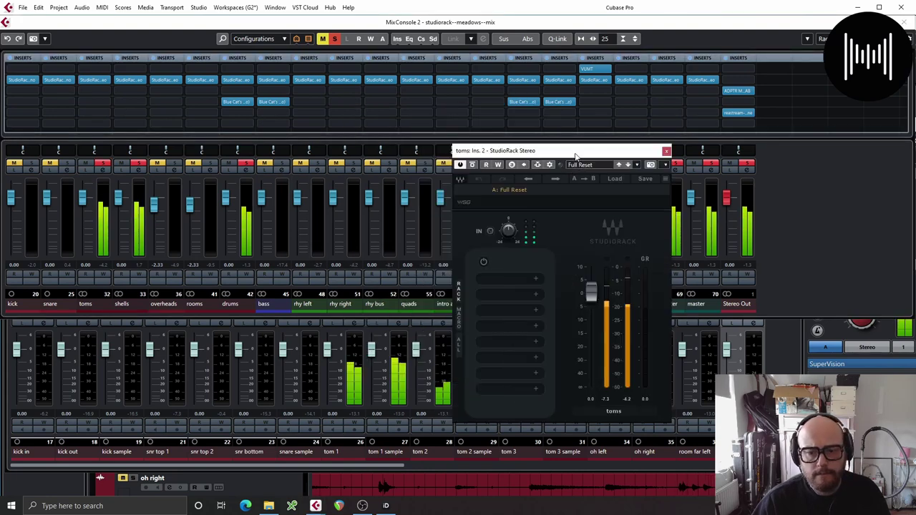
left_click(522, 279)
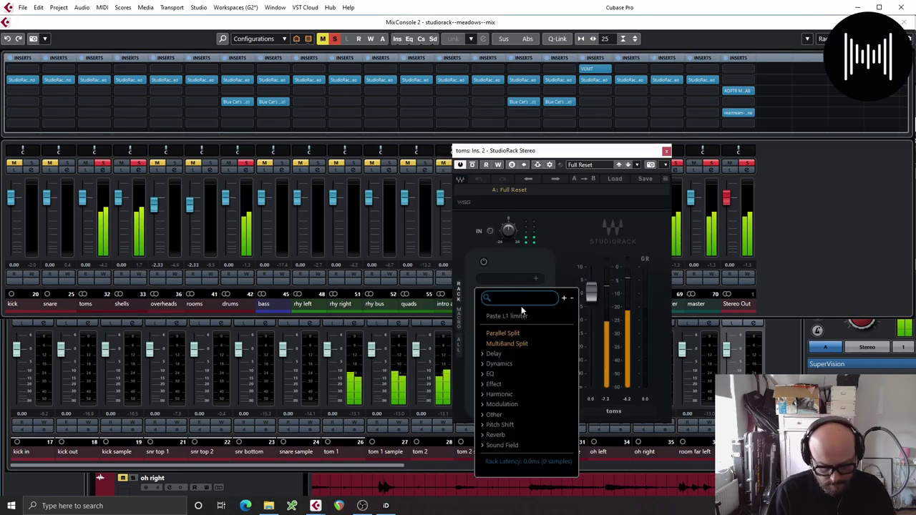
type("api")
left_click(522, 327)
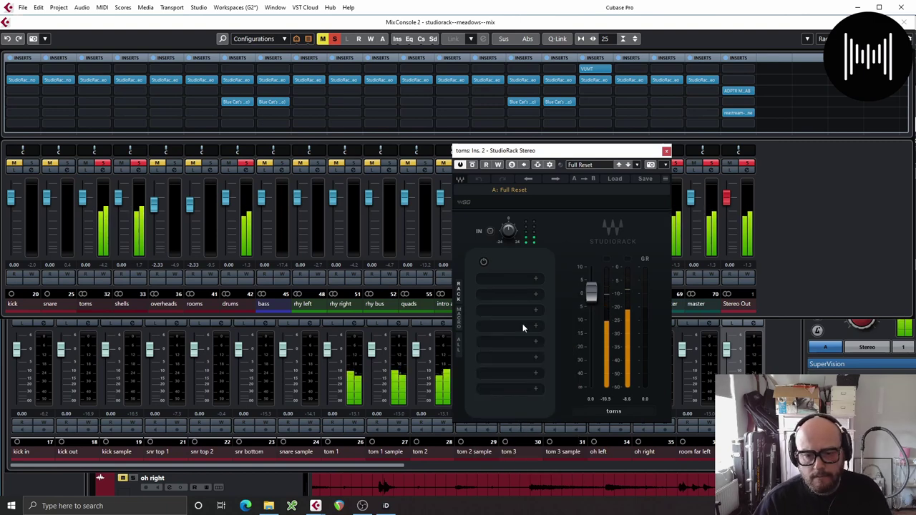
Step: Make the API-2500's left/right link independent, set attack to 1 and ratio to 6:1, and adjust the release
left_click_drag(519, 347, 519, 373)
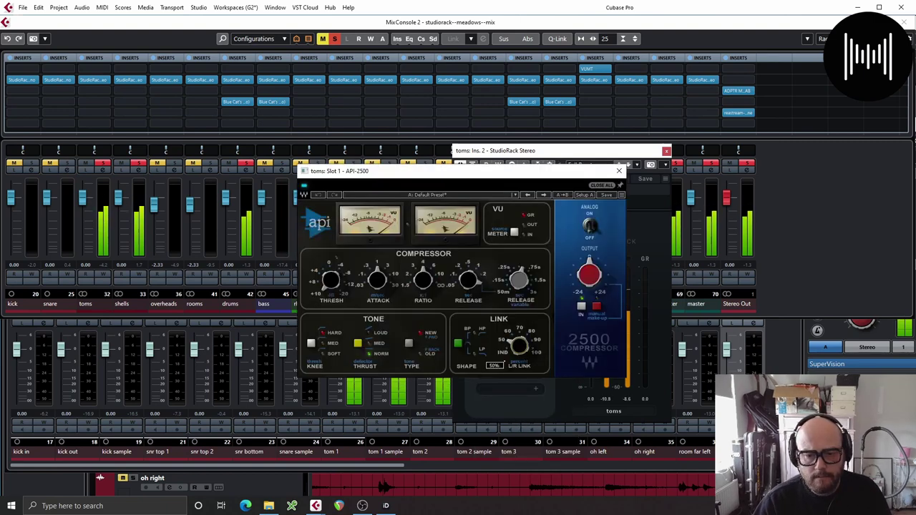
mouse_move(375, 286)
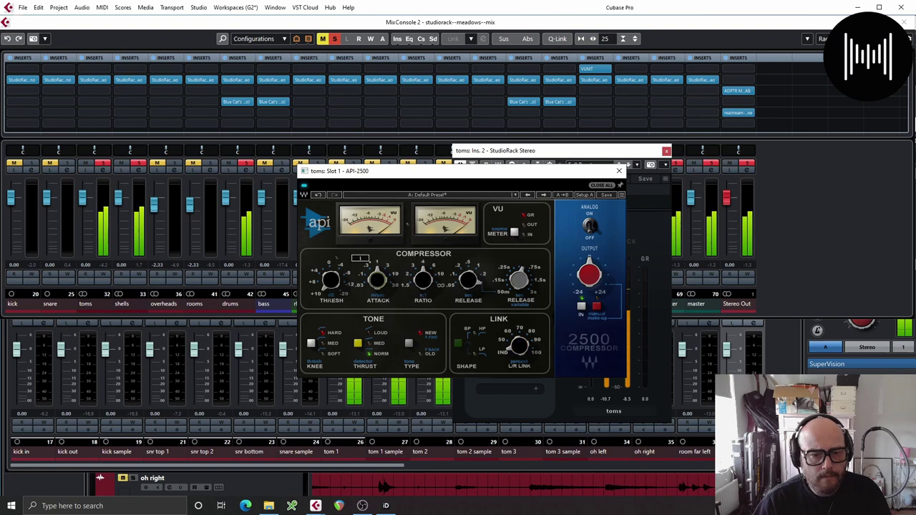
mouse_move(424, 280)
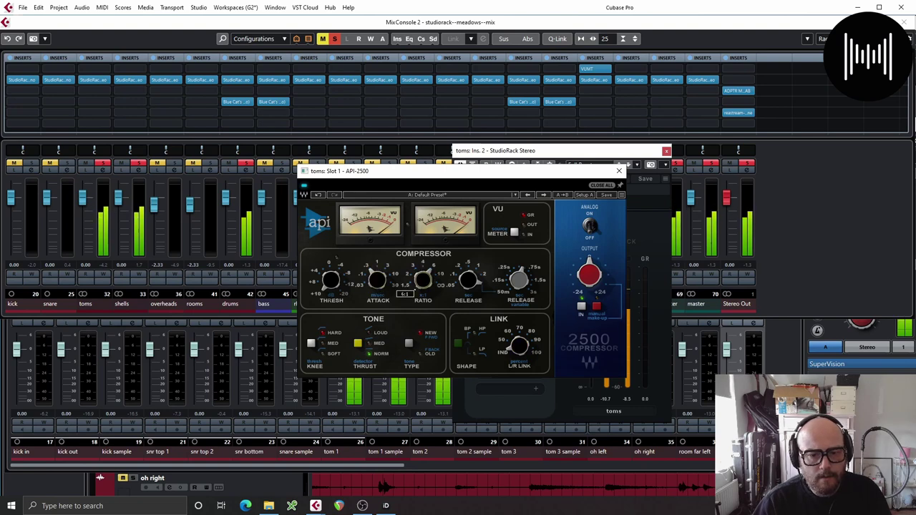
left_click_drag(471, 281, 467, 289)
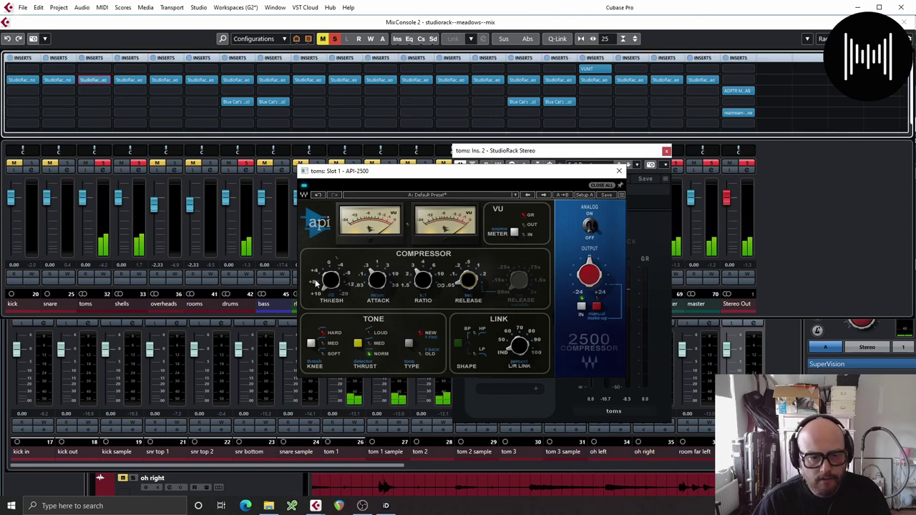
Step: Lower the API-2500's threshold on the toms bus to trigger compression and close the compressor window
left_click_drag(324, 279, 325, 284)
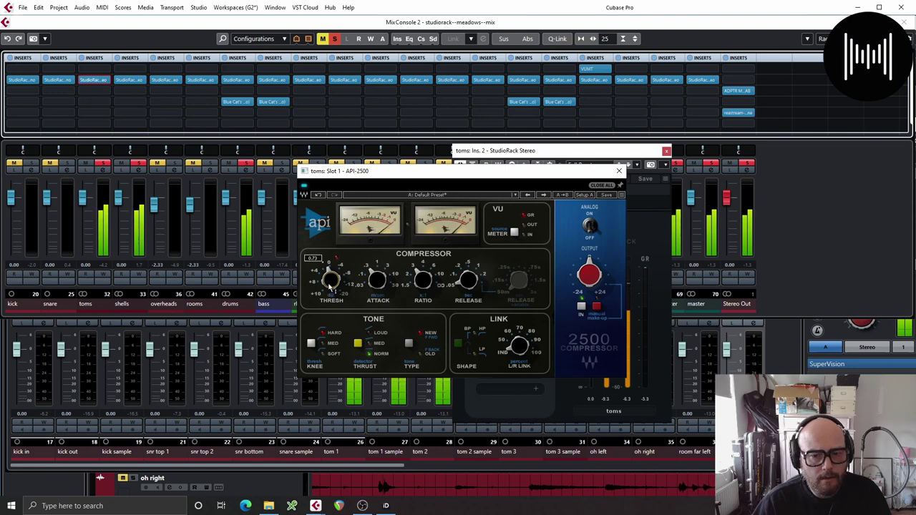
left_click_drag(331, 281, 332, 285)
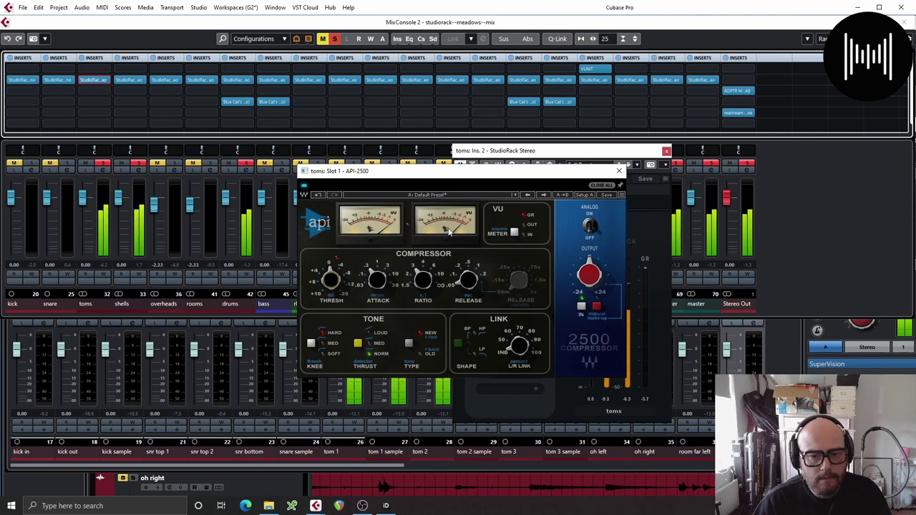
left_click(620, 172)
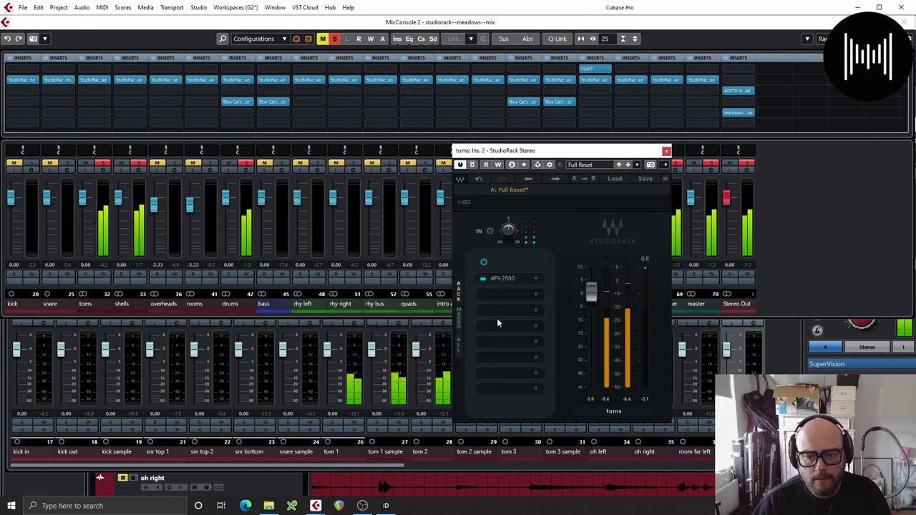
Step: Add an L1 limiter in the toms rack's last slot and lower its linked threshold and ceiling to -12.0
left_click(494, 385)
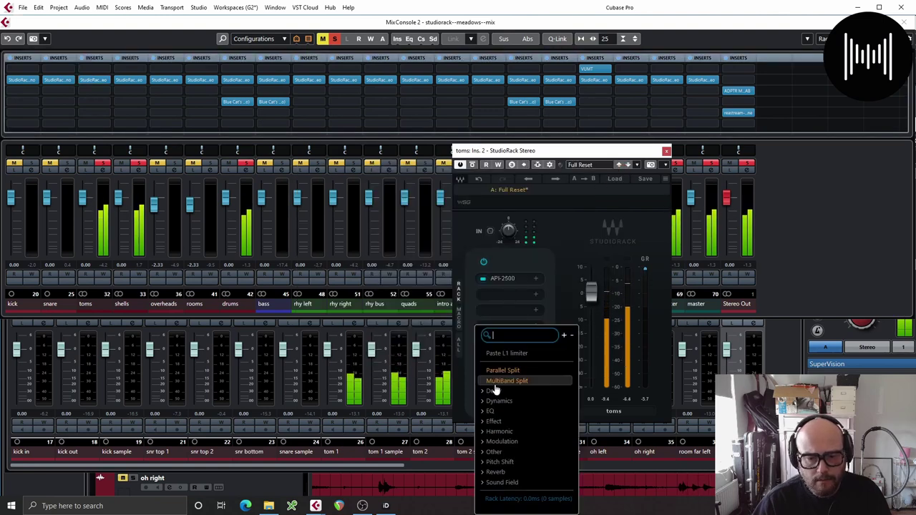
type("l1")
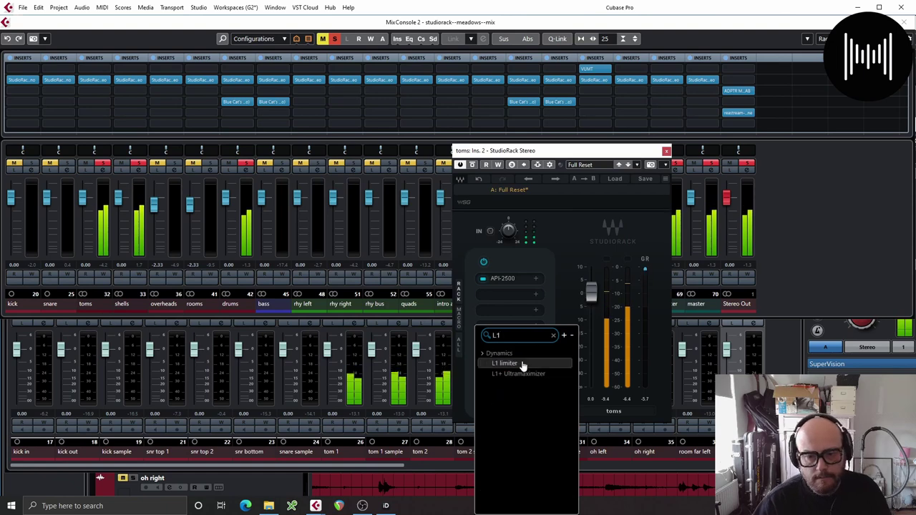
left_click(522, 366)
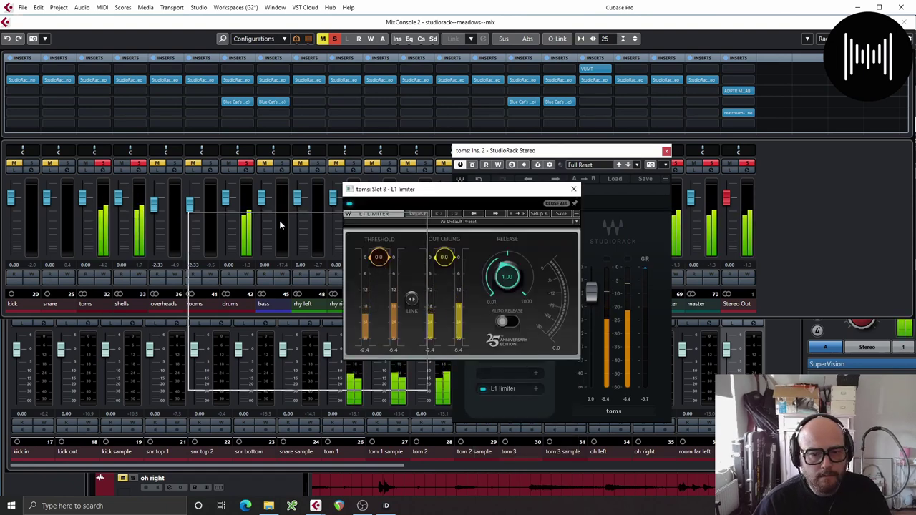
left_click_drag(430, 189, 275, 219)
left_click_drag(257, 330, 257, 362)
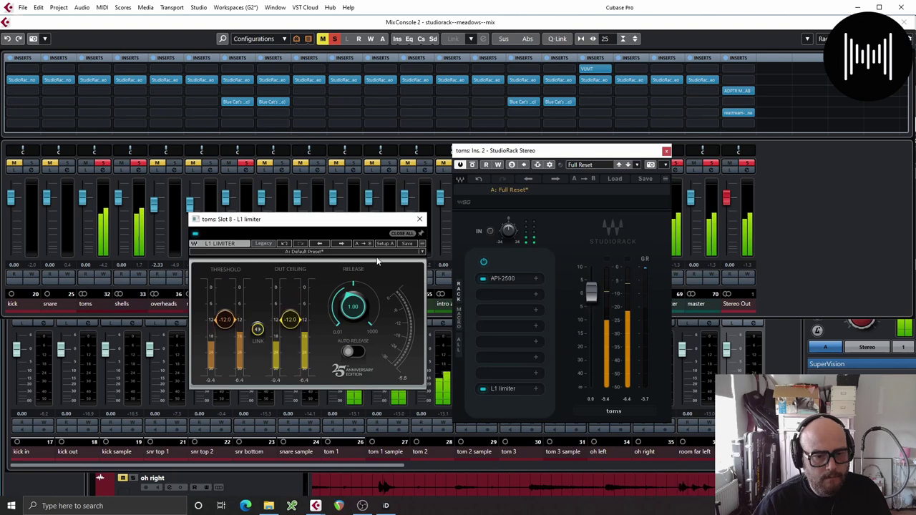
left_click(420, 219)
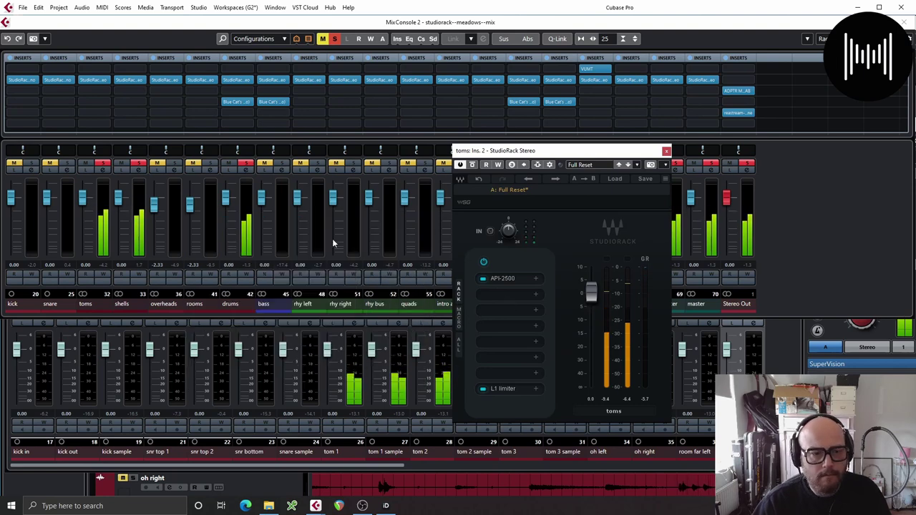
Step: Switch the solo from the toms bus to the drums bus and open the drums StudioRack in place of the toms rack
left_click(104, 163)
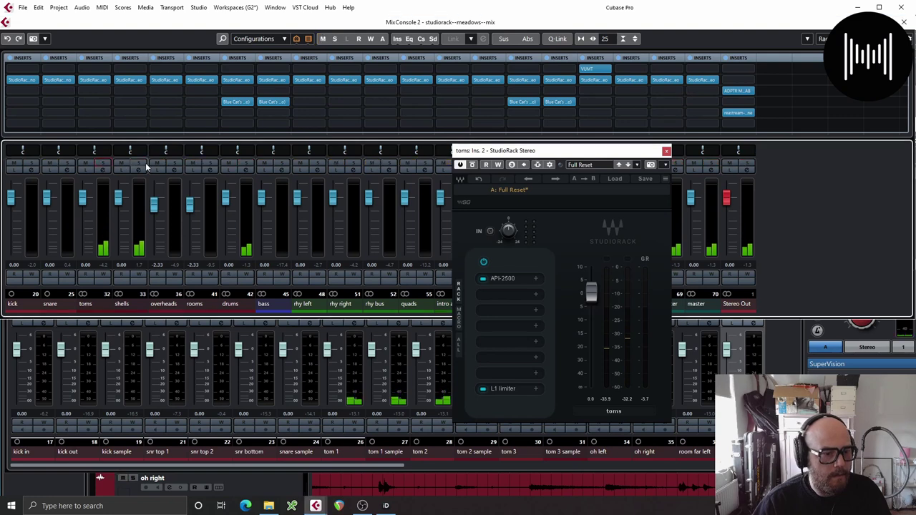
left_click(246, 166)
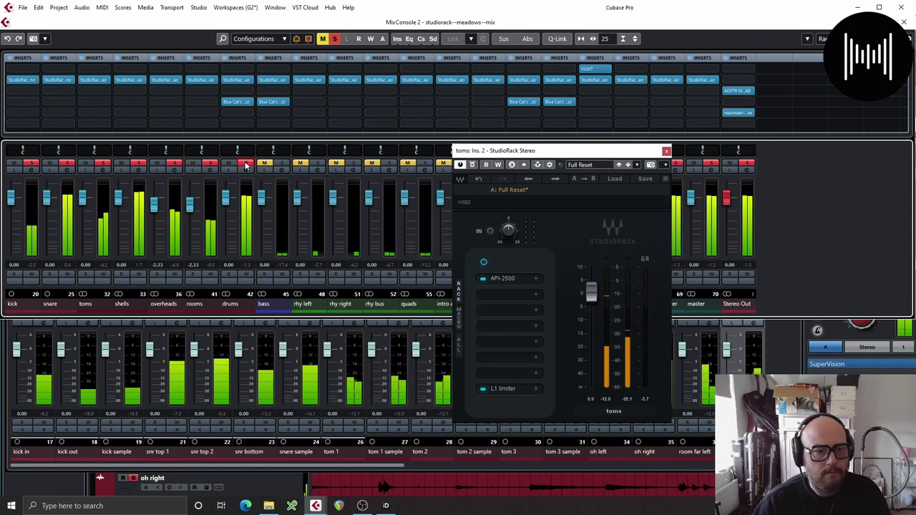
left_click(666, 150)
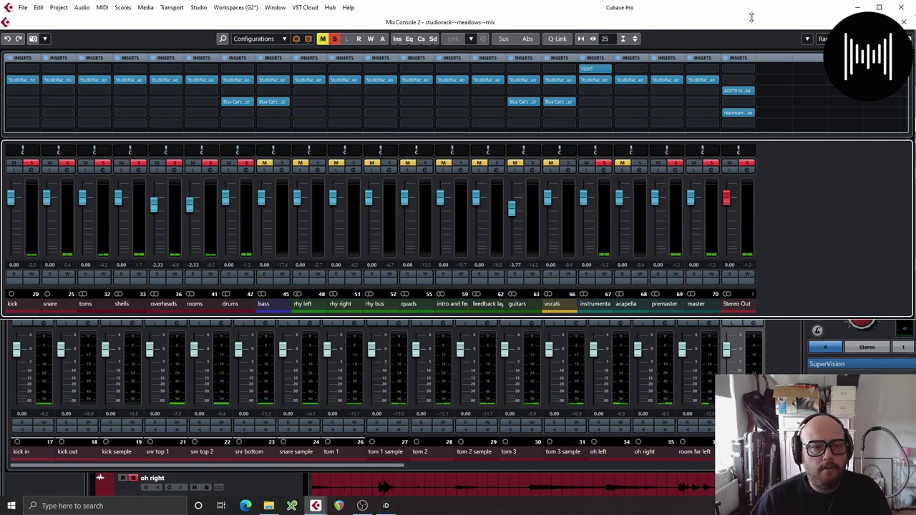
left_click(233, 80)
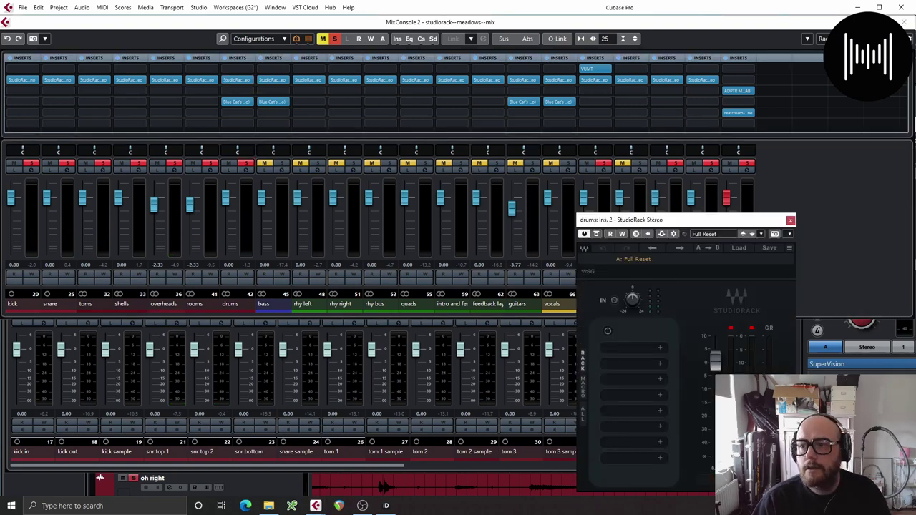
left_click(905, 23)
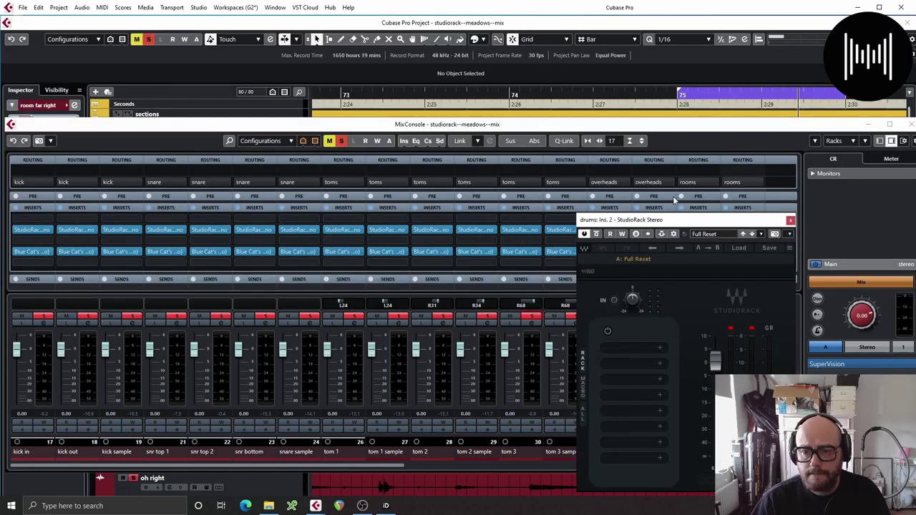
left_click_drag(652, 227, 506, 195)
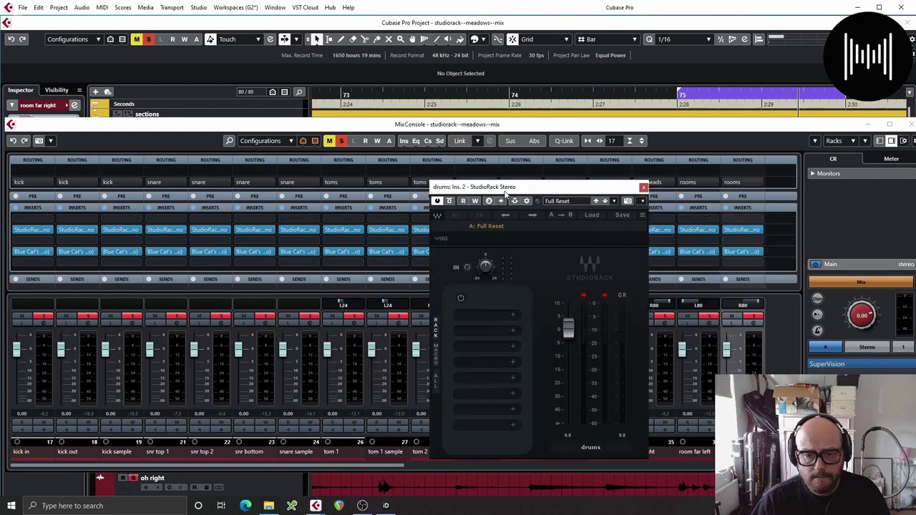
left_click(476, 318)
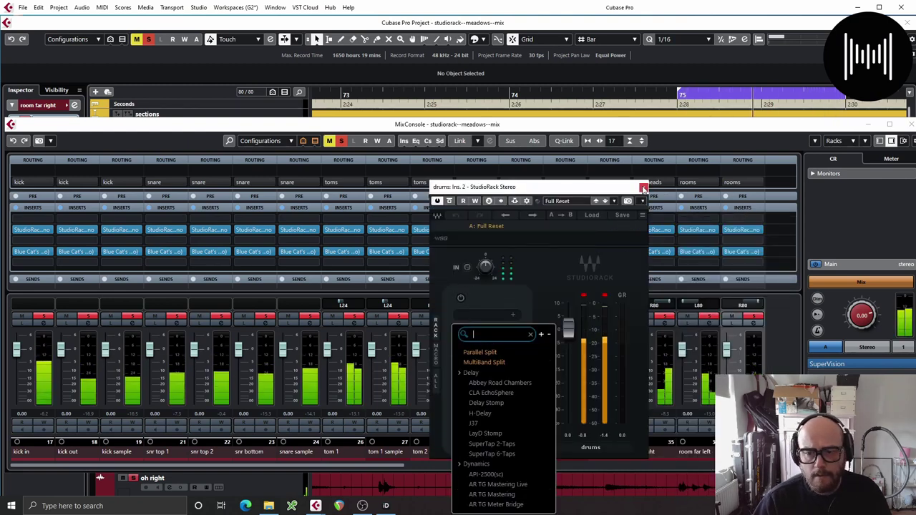
left_click(644, 187)
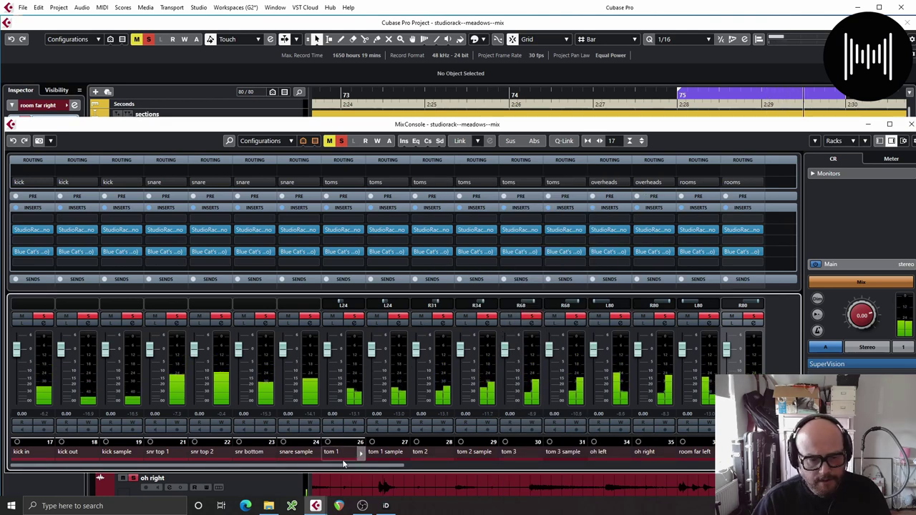
Step: Bring the room and bass channels into the main mixer, reopen MixConsole 2 and the drums StudioRack, and start playback
left_click_drag(390, 469, 524, 473)
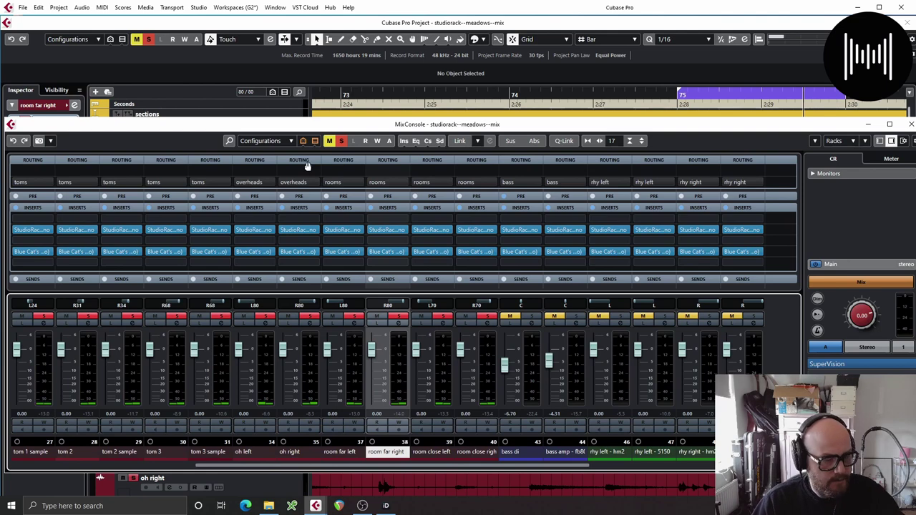
key("ctrl+F3")
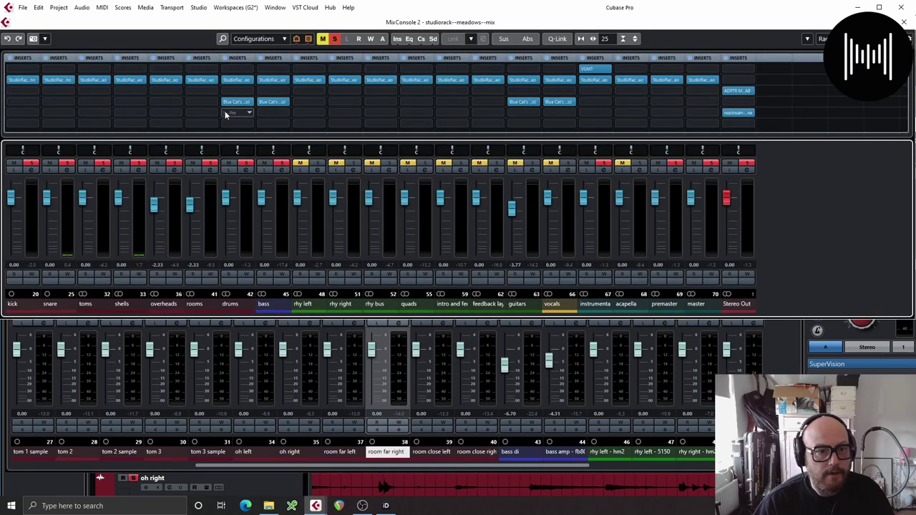
key("space")
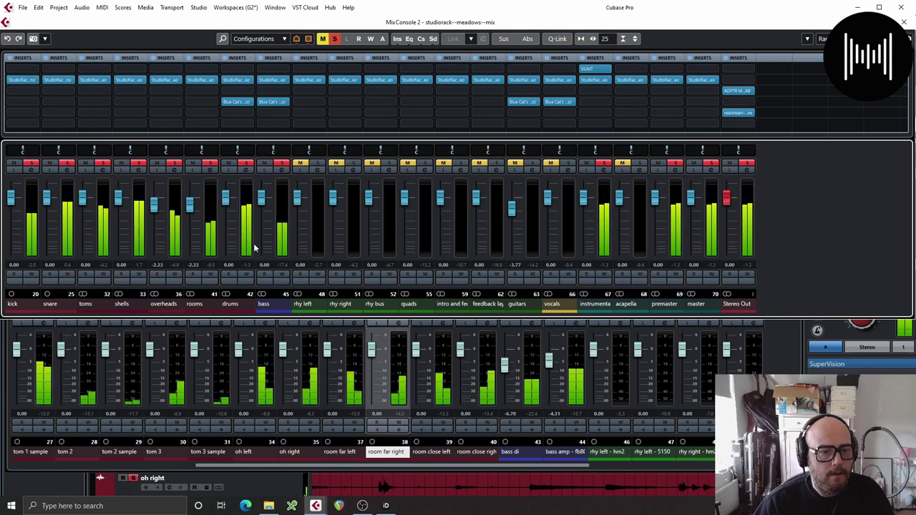
left_click(236, 80)
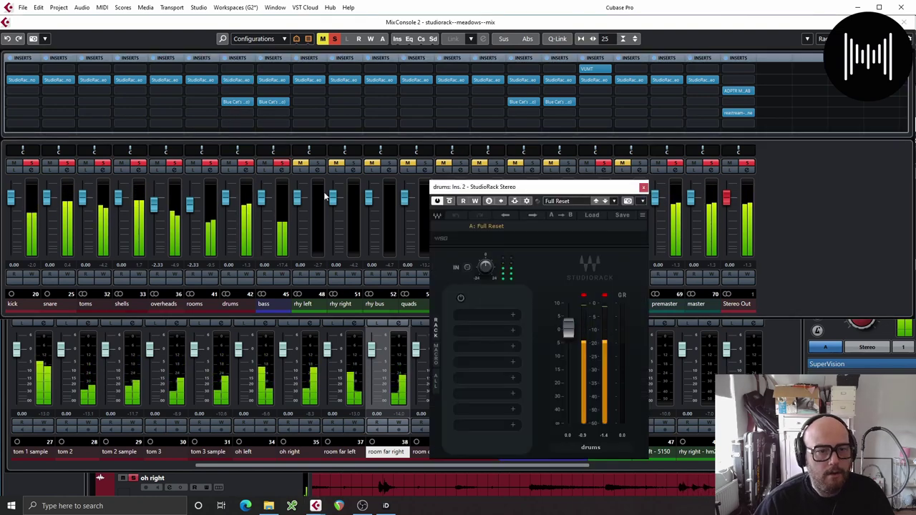
left_click_drag(543, 219, 451, 183)
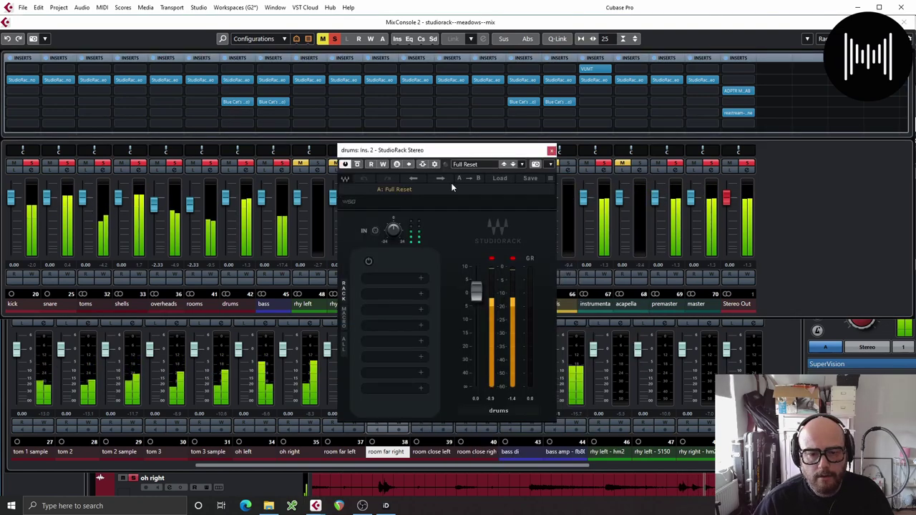
Step: Add a Q6 equalizer to the first slot of the drums bus rack
left_click(395, 276)
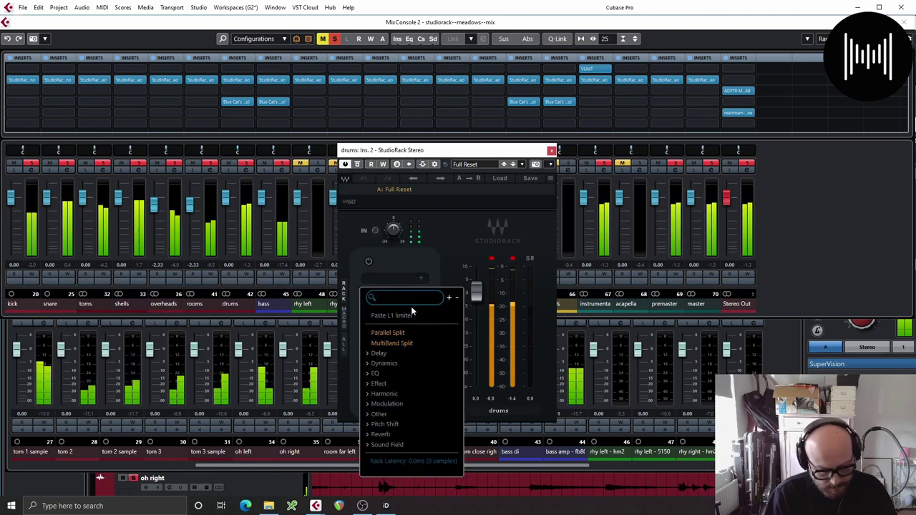
type("Q6")
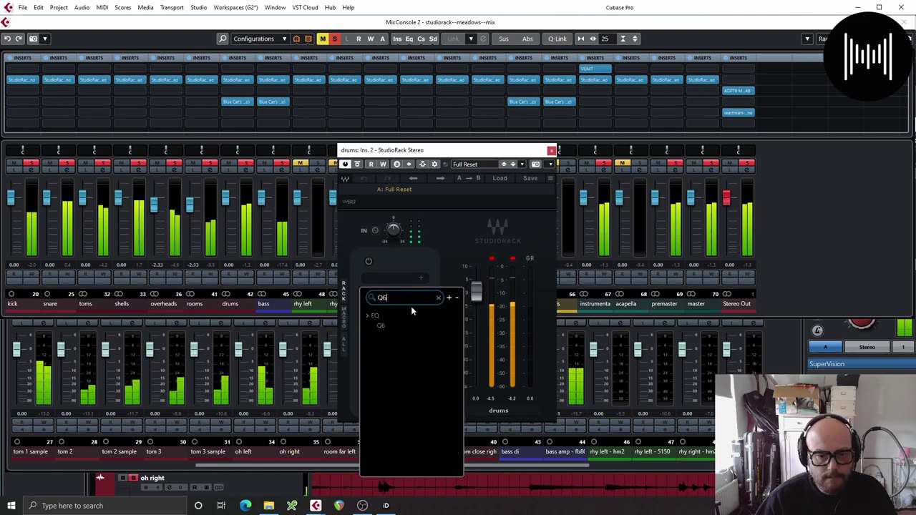
left_click(399, 328)
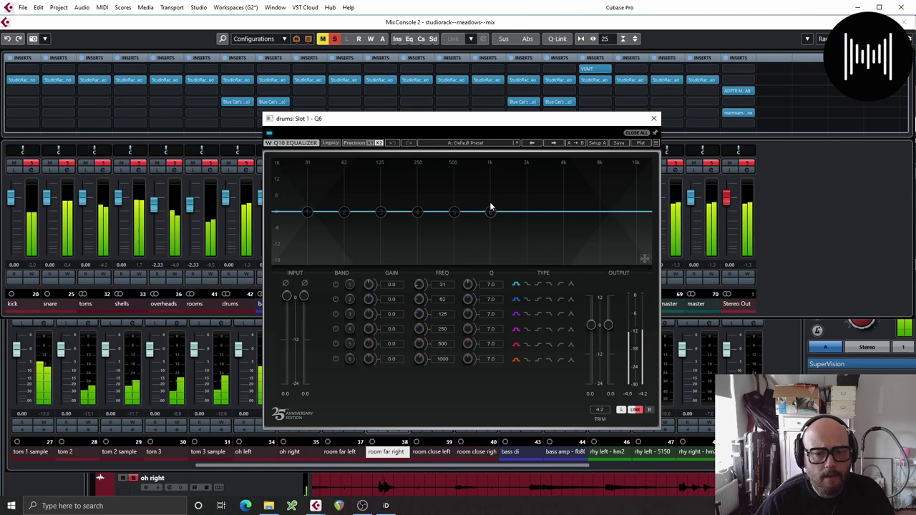
Step: Shape the drums Q6 with -5.2 dB at 352 Hz, -2.8 dB at 637 Hz (Q 3.7) and +2.1 dB at 9479 Hz (Q 3.0)
left_click_drag(493, 211, 585, 212)
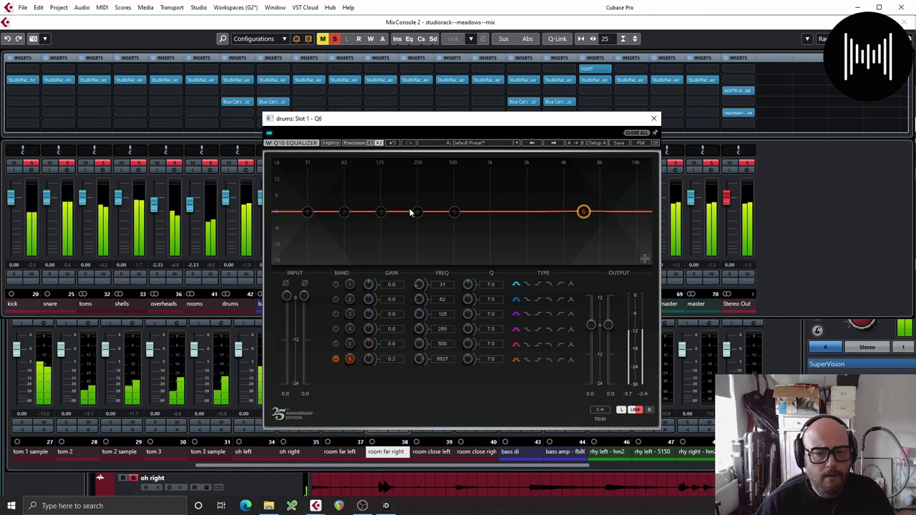
left_click_drag(414, 212, 466, 221)
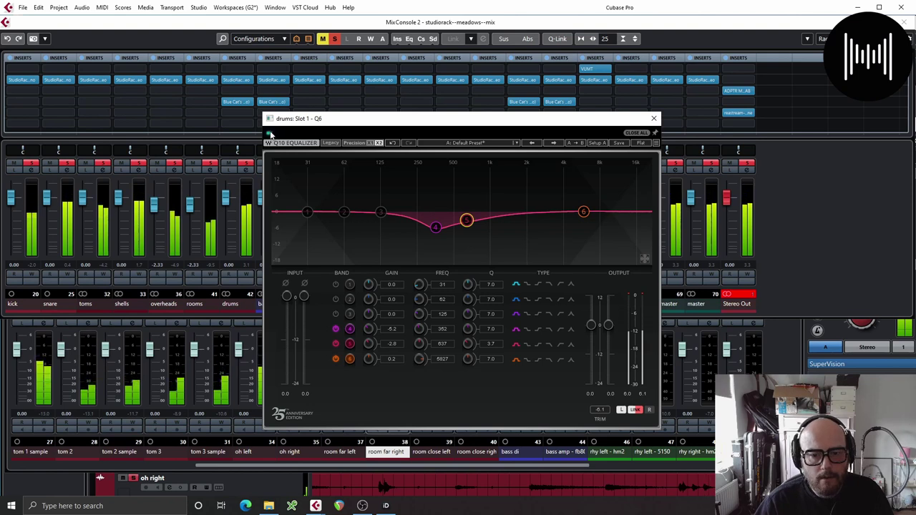
left_click_drag(582, 211, 607, 201)
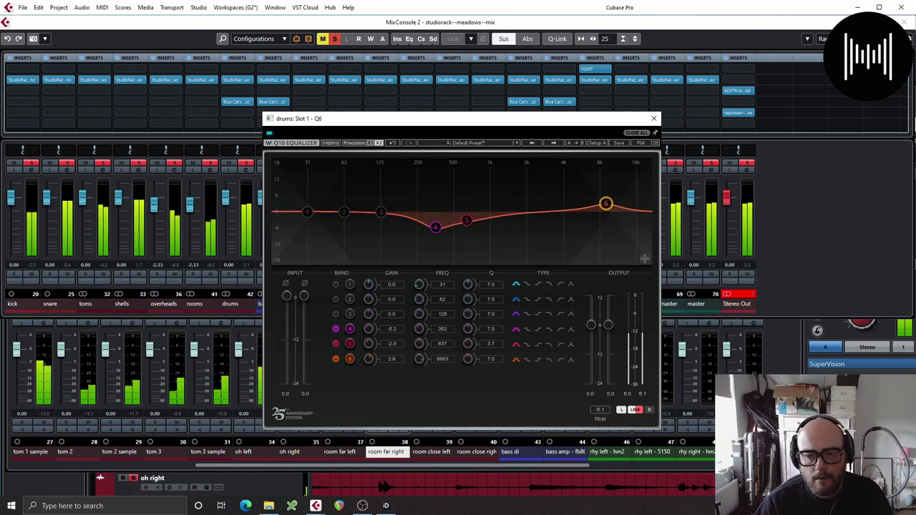
scroll(606, 203, "down", 3)
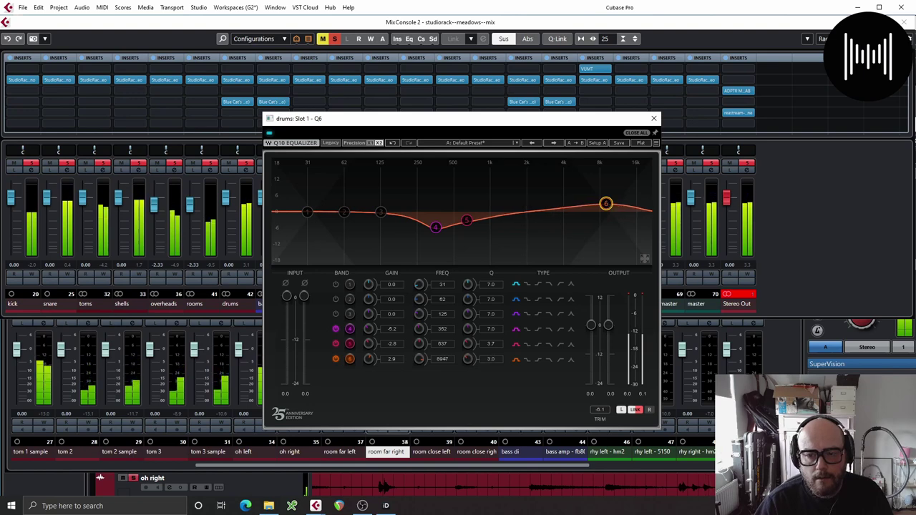
left_click_drag(605, 203, 609, 206)
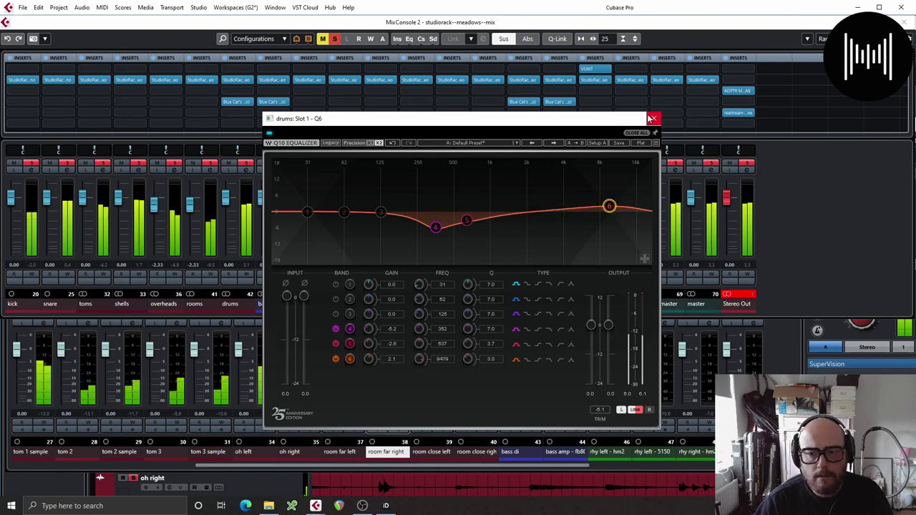
left_click(651, 118)
Step: Add an SSLComp compressor to the sixth slot of the drums bus rack
left_click(392, 355)
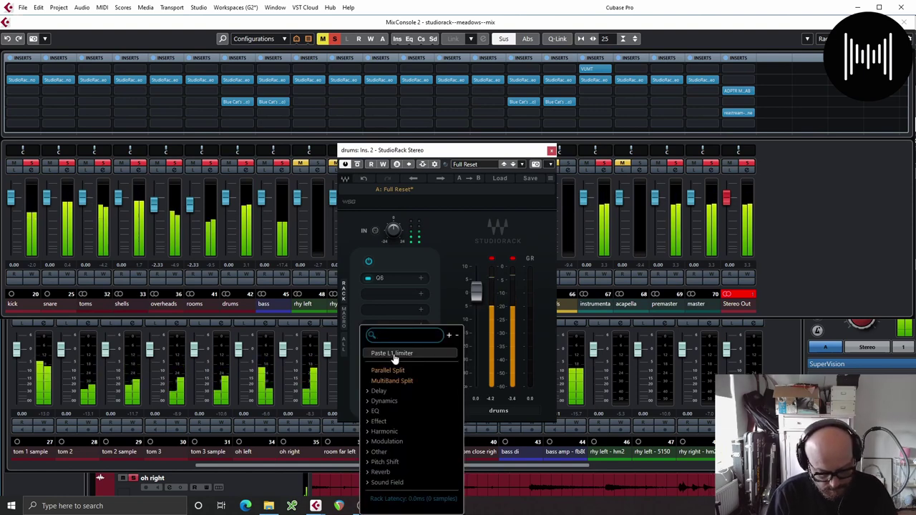
type("ssl")
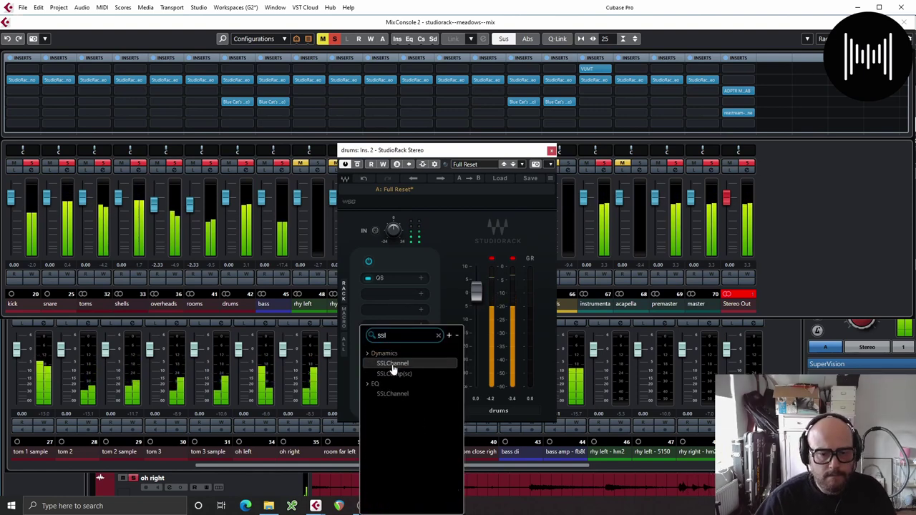
left_click(405, 374)
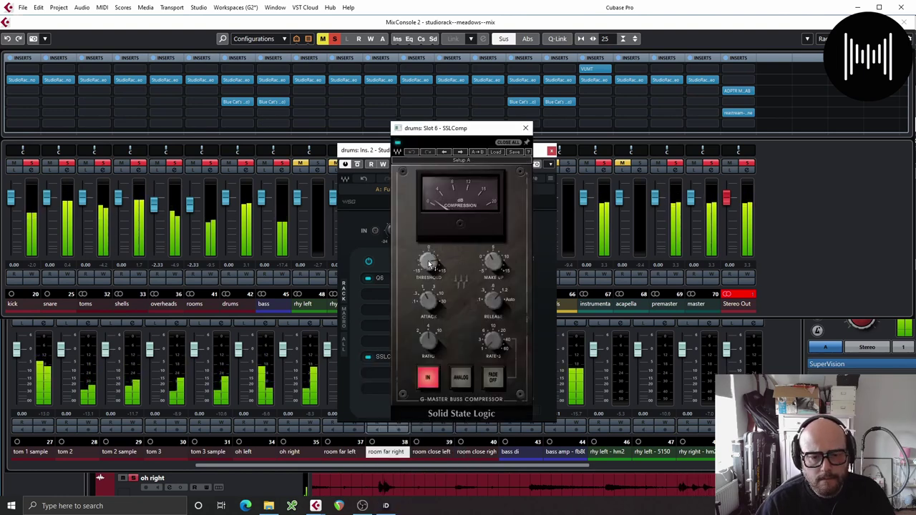
Step: Adjust the SSLComp's threshold, ratio, attack, release and make-up gain for the drums bus
left_click_drag(429, 265, 429, 240)
left_click_drag(428, 343, 428, 341)
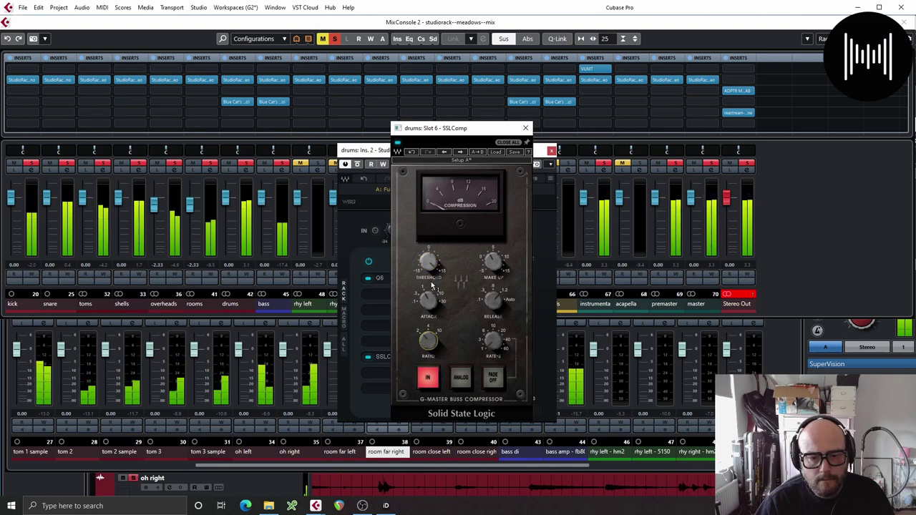
left_click_drag(428, 299, 428, 298)
left_click_drag(491, 303, 491, 302)
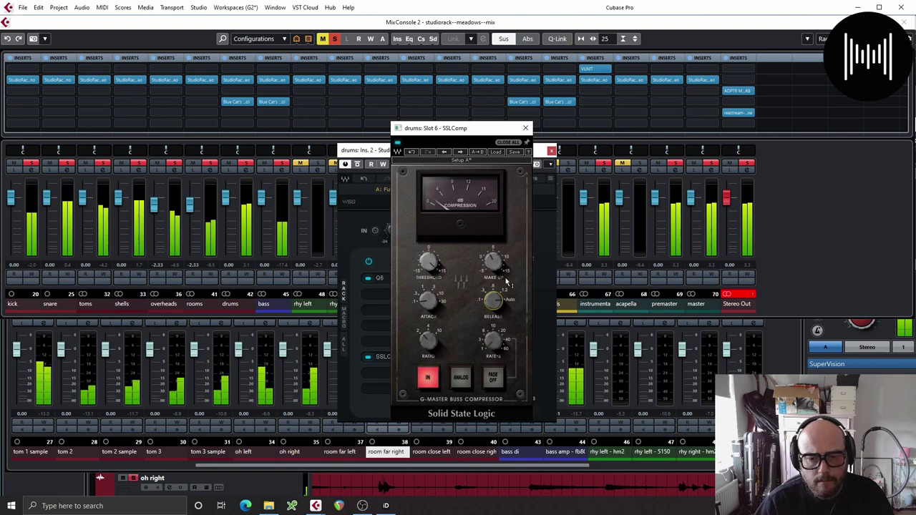
left_click_drag(494, 259, 494, 260)
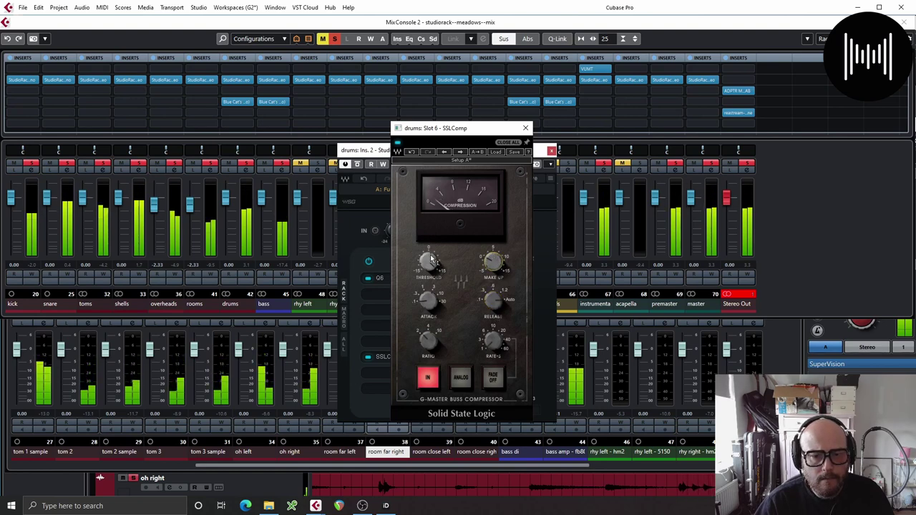
Step: Fine-tune the SSLComp's threshold and make-up gain on the drums bus and close the compressor window
mouse_move(430, 253)
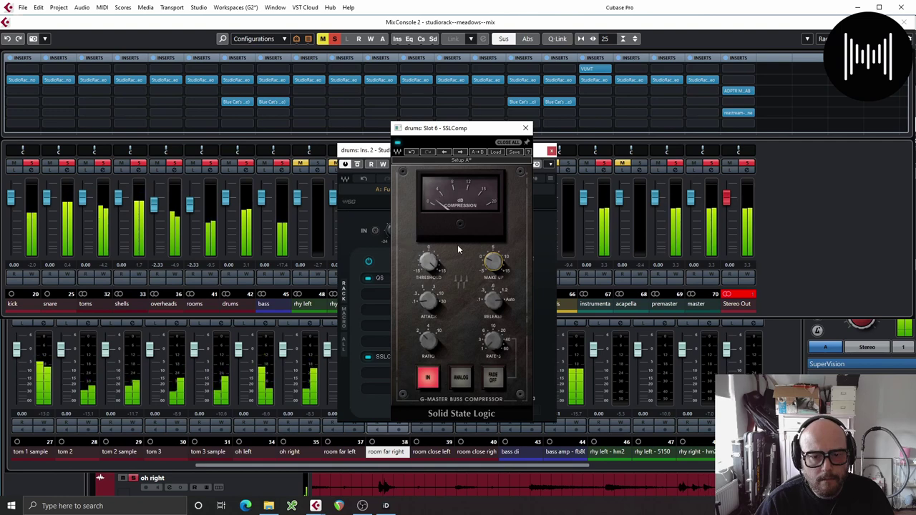
left_click_drag(430, 254, 429, 262)
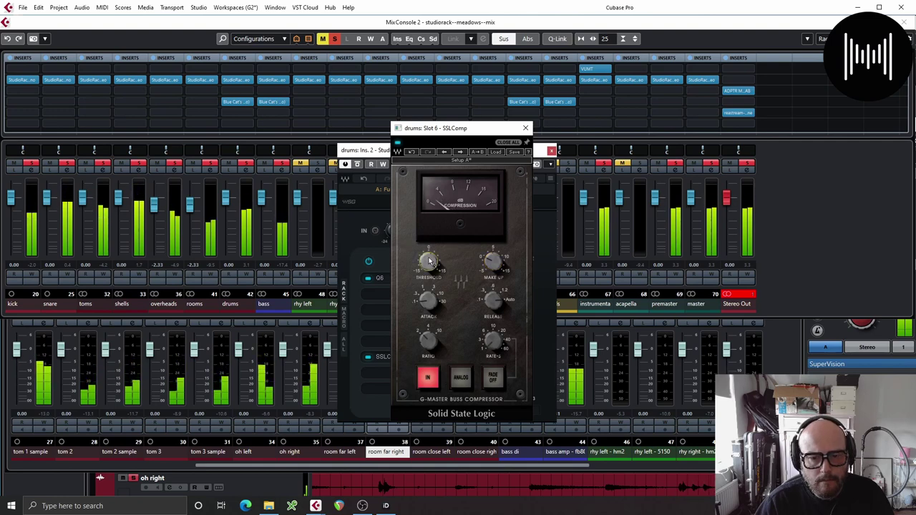
mouse_move(430, 262)
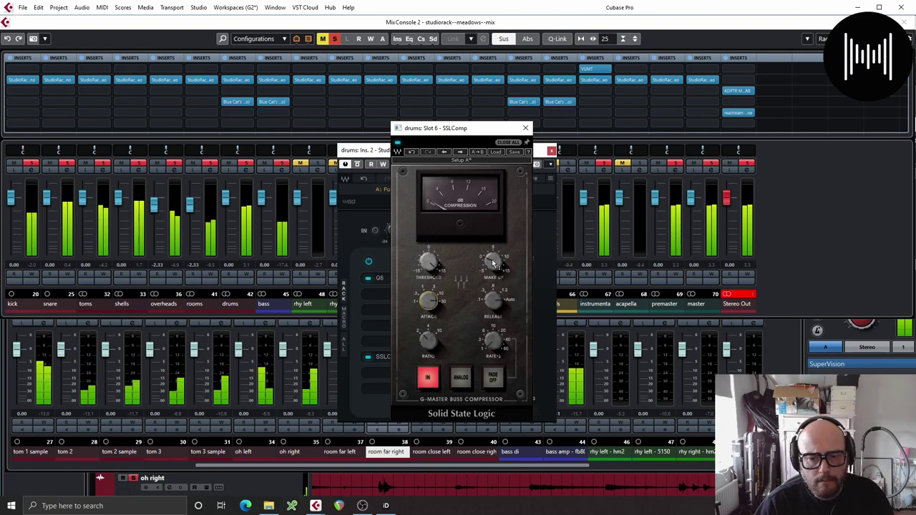
left_click_drag(492, 262, 492, 258)
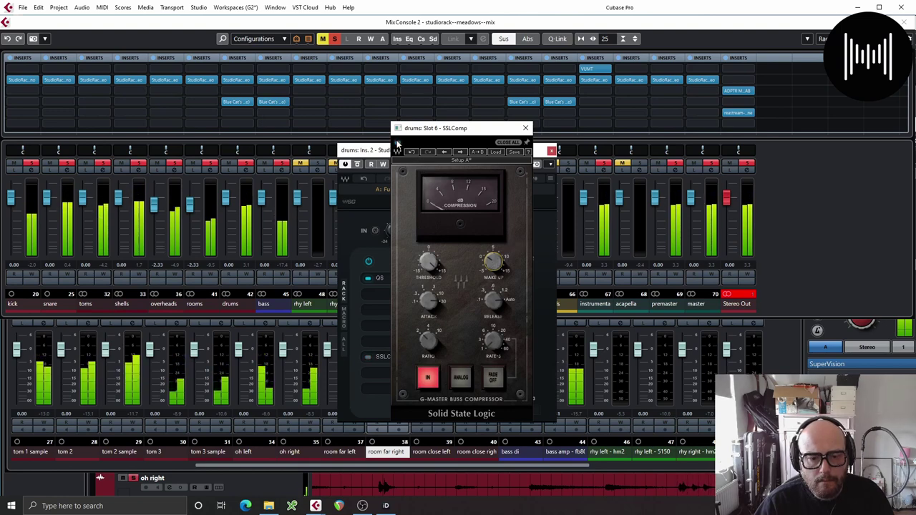
left_click(526, 128)
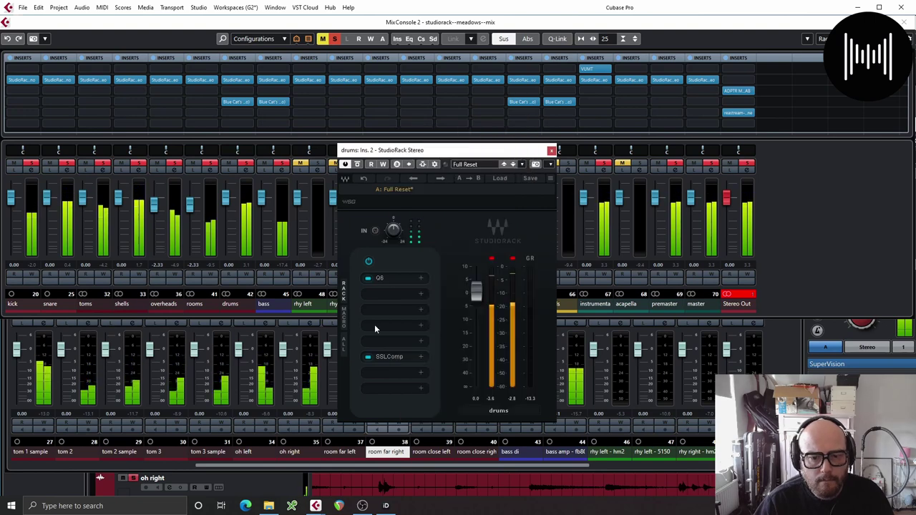
Step: Add an L1 limiter to the drums rack's seventh slot, lower its linked threshold and ceiling to -6.0, and close the rack
left_click(388, 372)
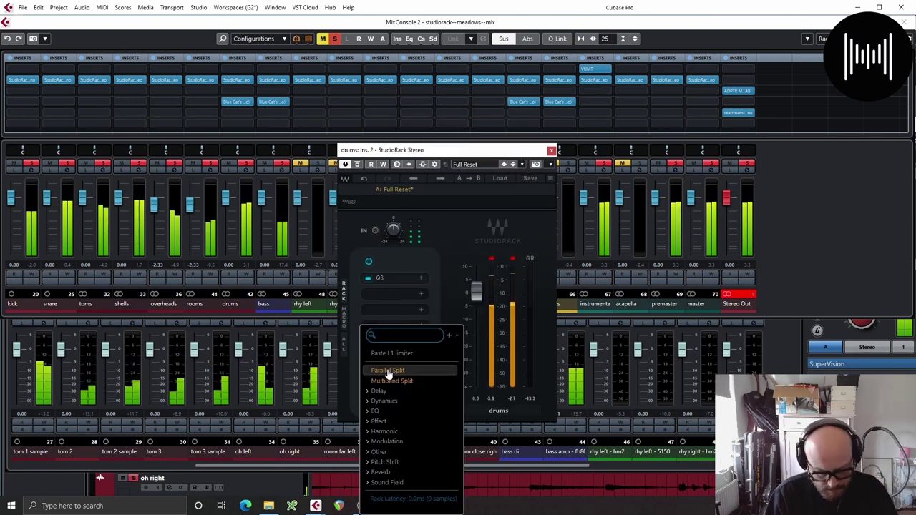
type("L1")
left_click(393, 366)
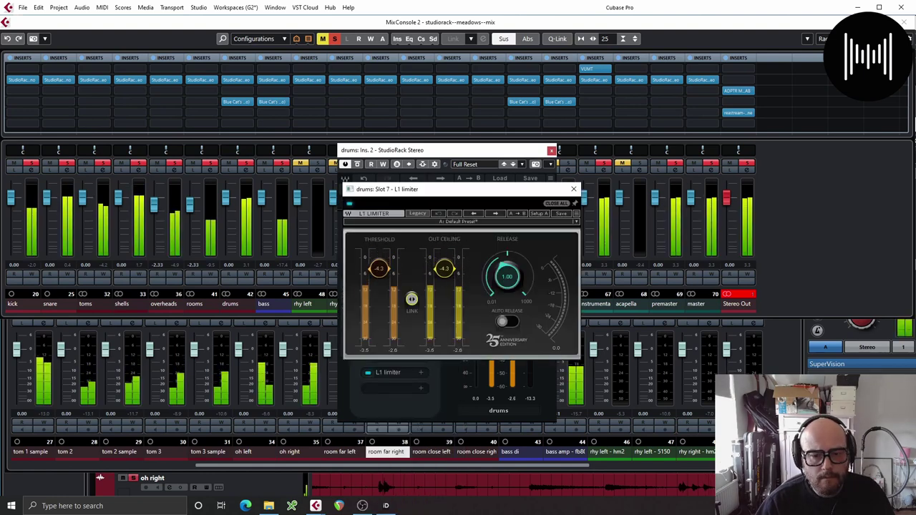
left_click_drag(379, 269, 380, 273)
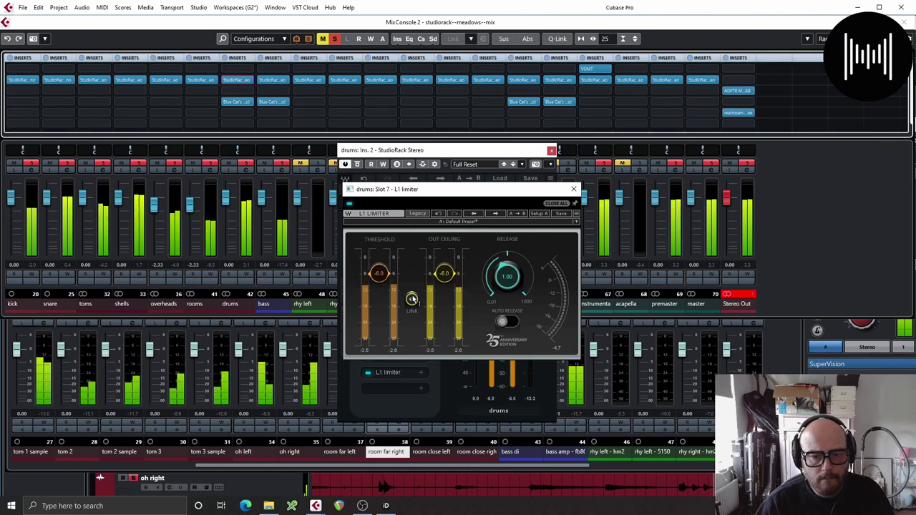
left_click(574, 189)
left_click(551, 150)
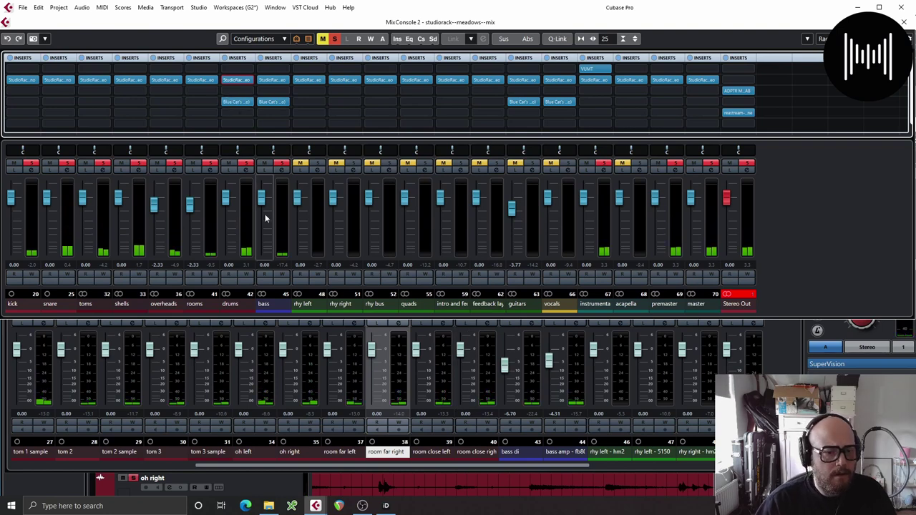
Step: Take the drums bus out of solo so only the bass bus plays, start playback and show the bass channels' mixer
left_click(249, 164)
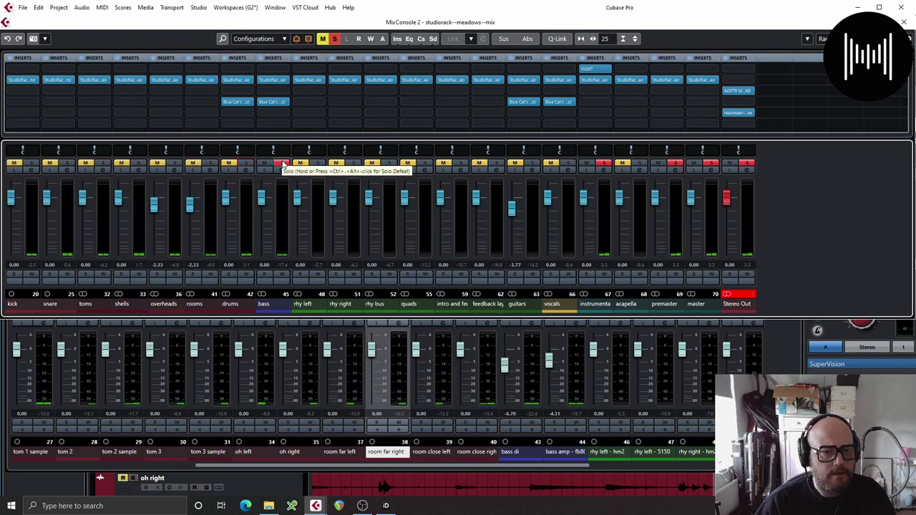
key("space")
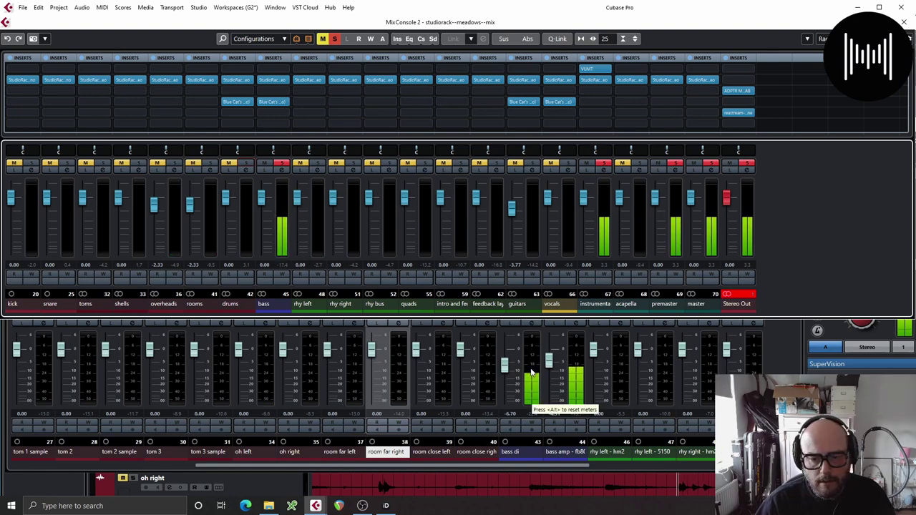
key("F3")
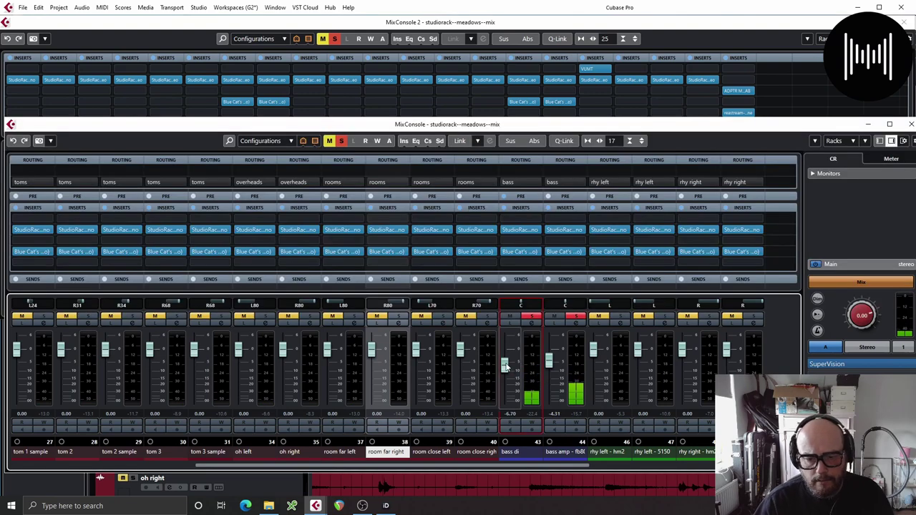
Step: Raise the bass di fader to -4.00 and add an SSLChannel to the fourth slot of its StudioRack
left_click_drag(506, 365, 505, 358)
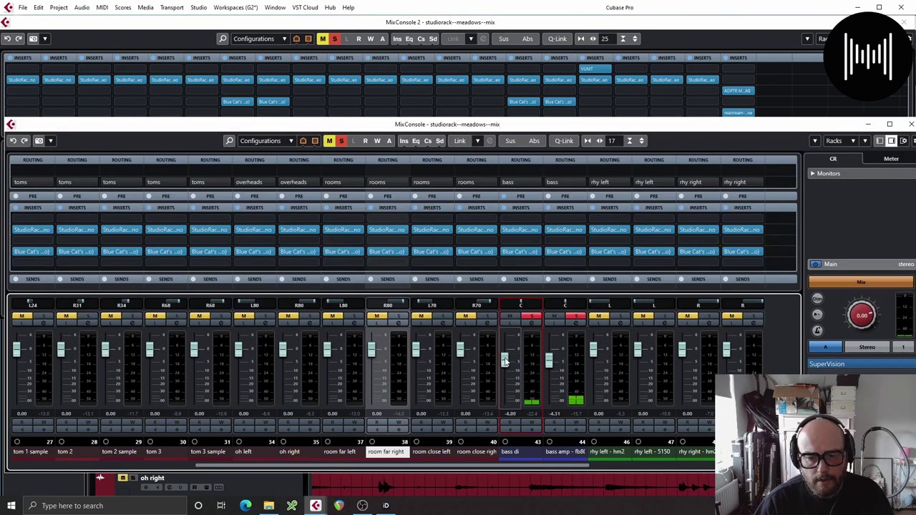
left_click(510, 241)
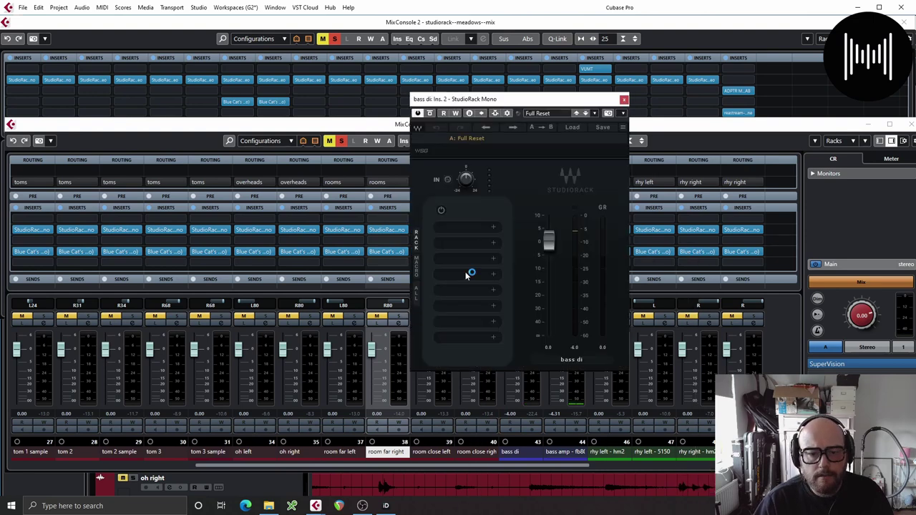
left_click(466, 274)
type("ssl")
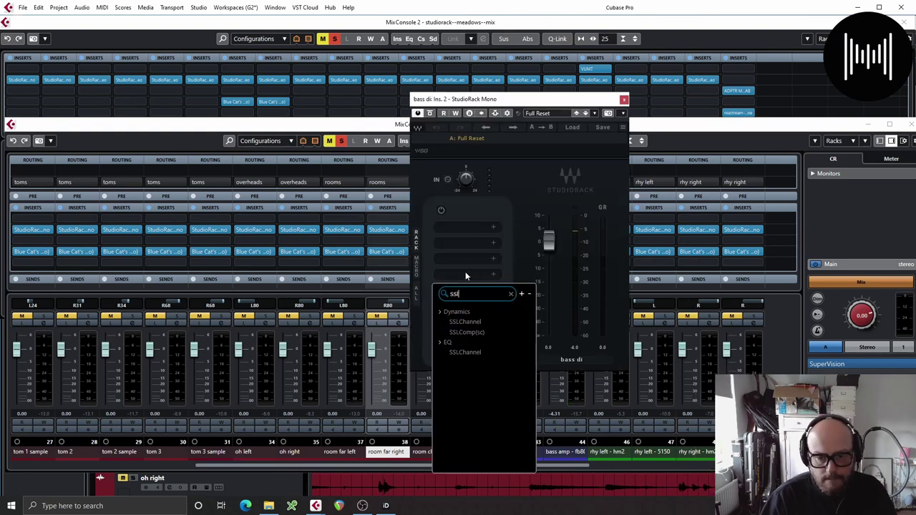
left_click(464, 323)
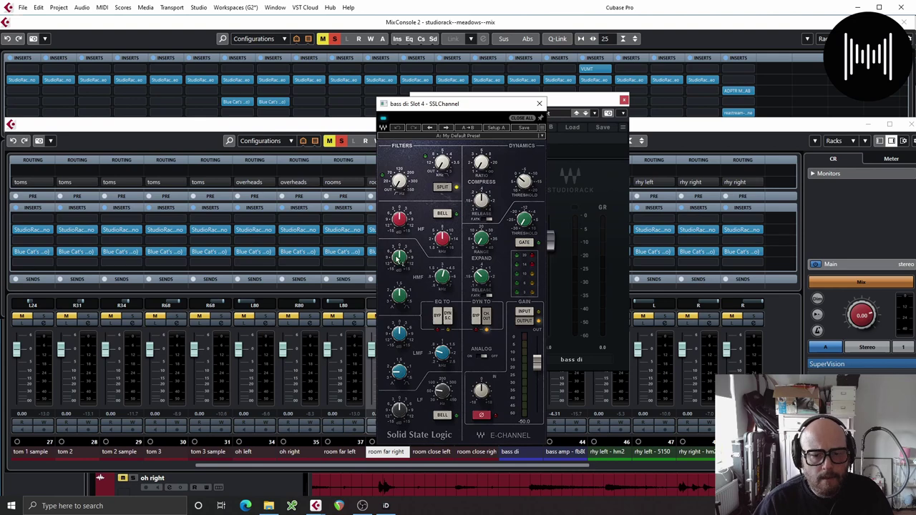
Step: Boost the bass di's high-mid band in the SSLChannel during playback and adjust the band's frequency and Q
left_click_drag(399, 262, 399, 237)
key("space")
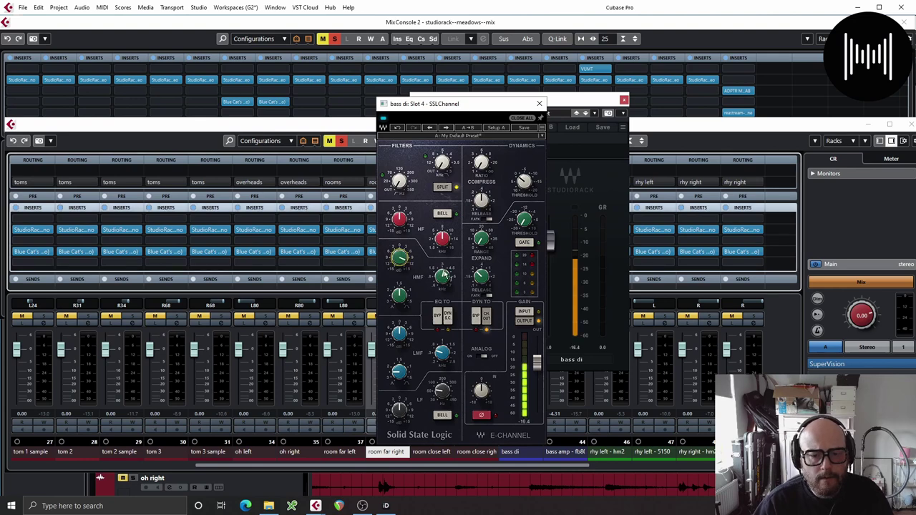
left_click_drag(443, 277, 442, 284)
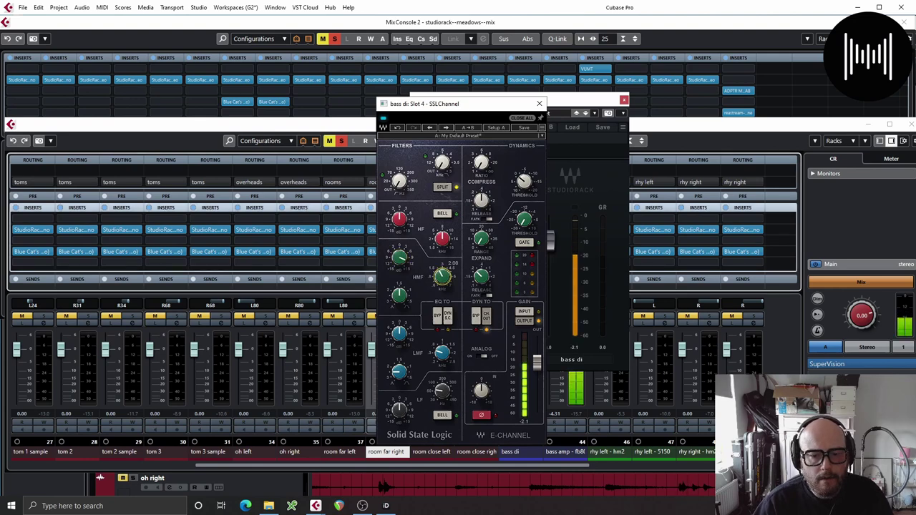
left_click_drag(400, 258, 399, 270)
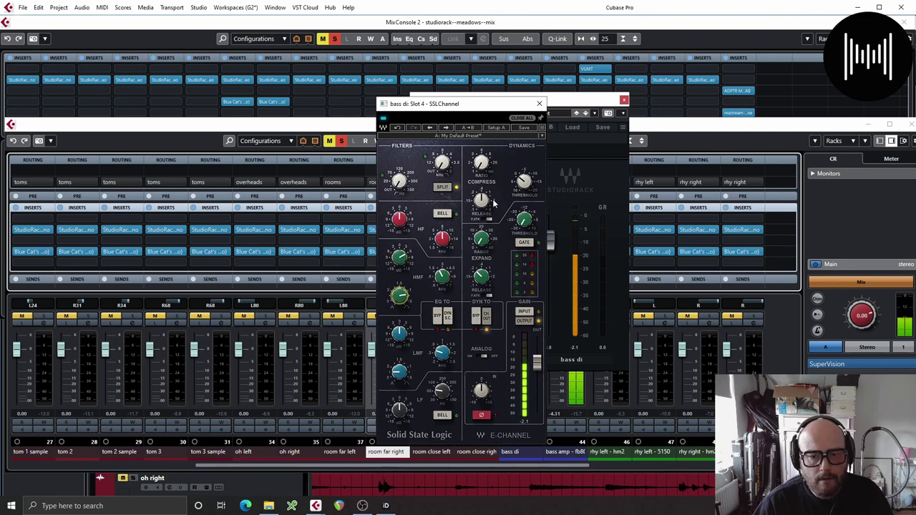
Step: Set the SSLChannel compressor's ratio to 5.6 and lower its threshold to about -11.2, and close the bass di plug-in windows
left_click_drag(484, 167, 484, 149)
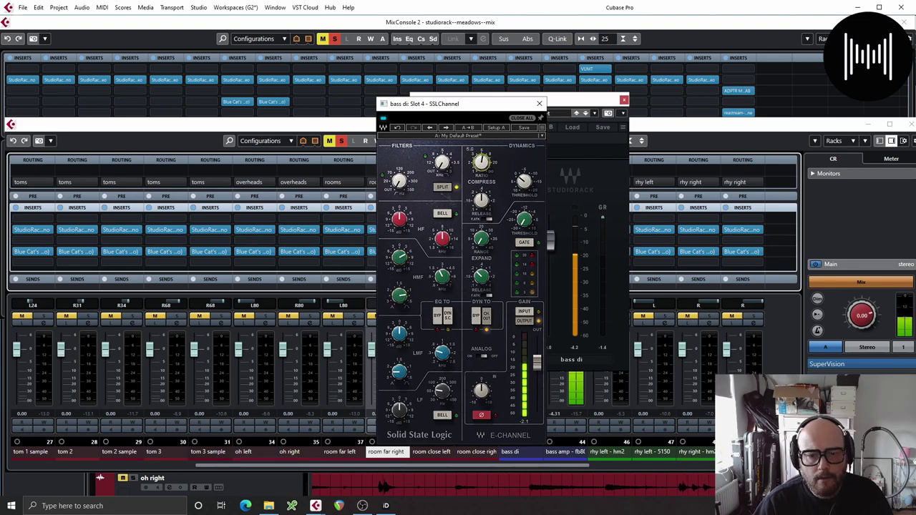
mouse_move(525, 179)
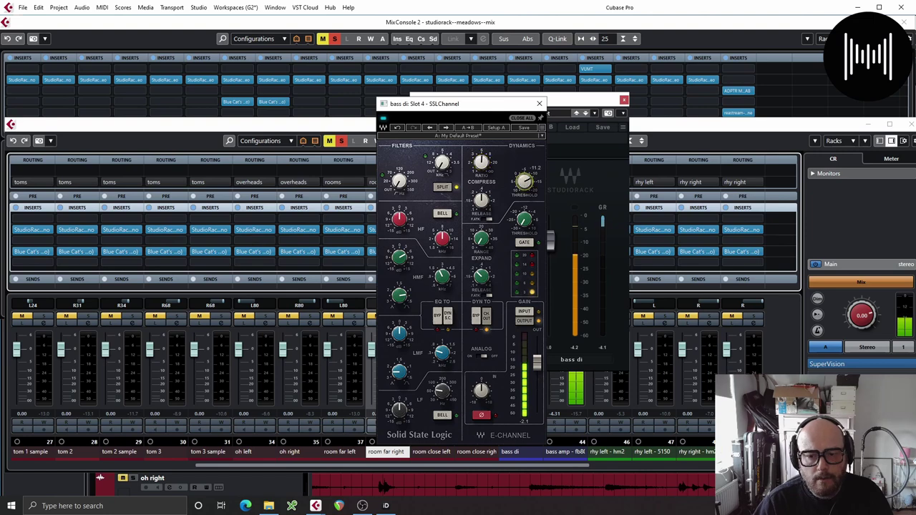
left_click(539, 103)
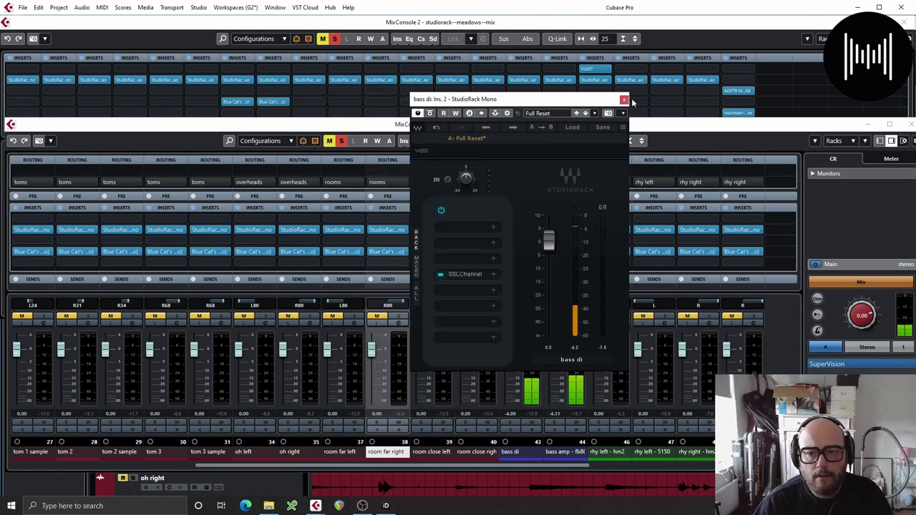
left_click(624, 99)
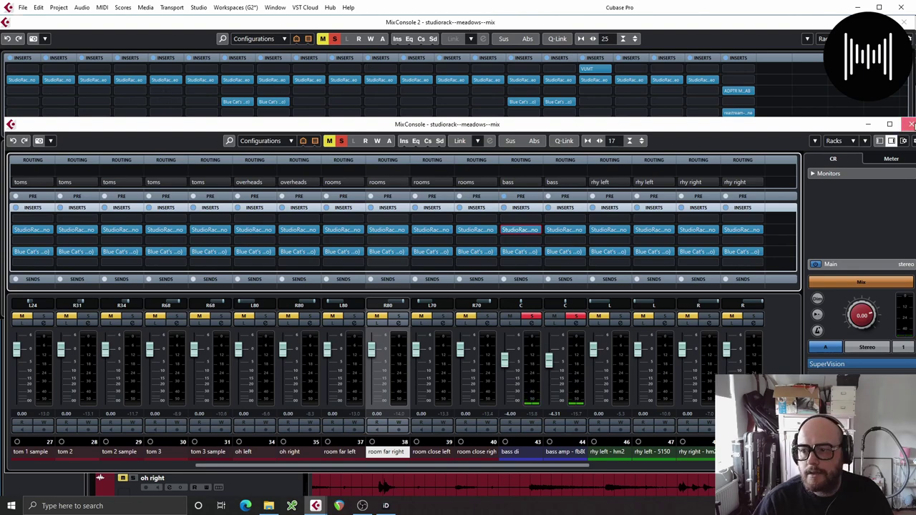
Step: Close both mixers, set the playback loop from section 2 (blast) through section 5 (riff 1), and play from the loop start
left_click(912, 124)
left_click(904, 23)
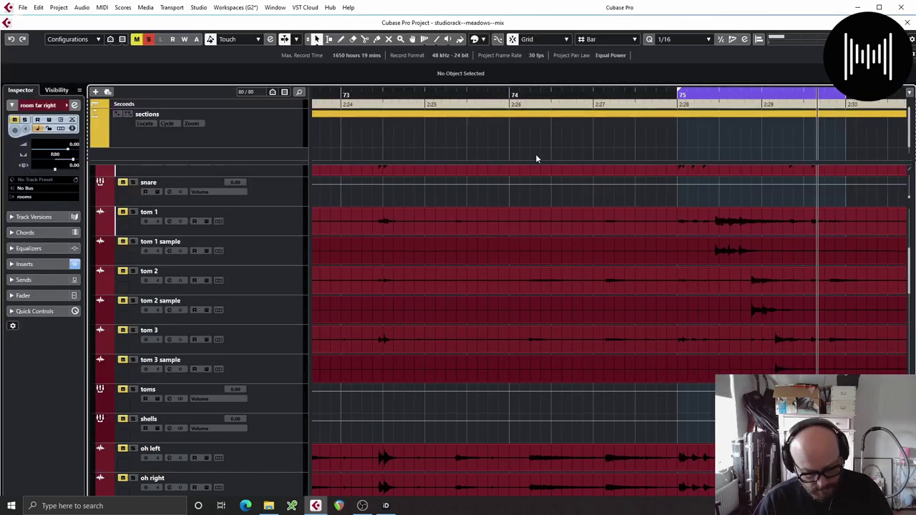
key("g")
key("g")
key("g")
key("g")
key("g")
key("g")
key("g")
key("g")
key("g")
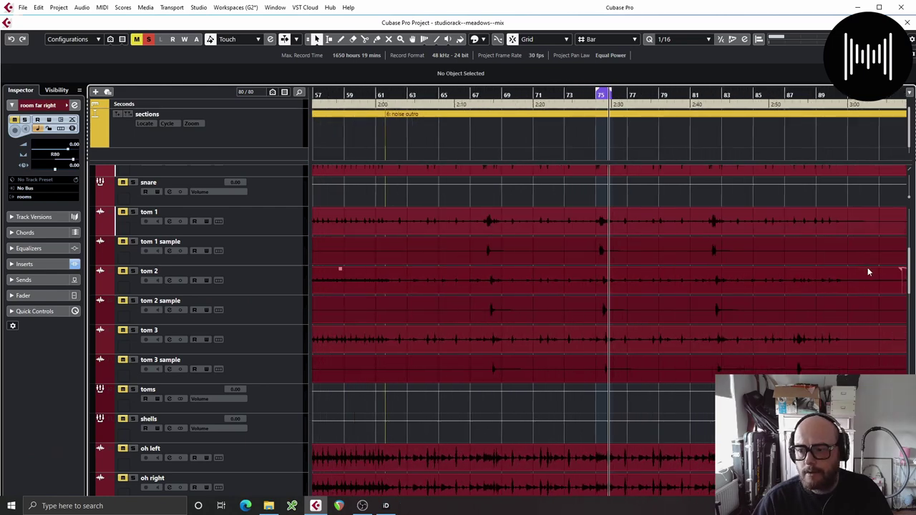
scroll(869, 272, "up", 6)
key("g")
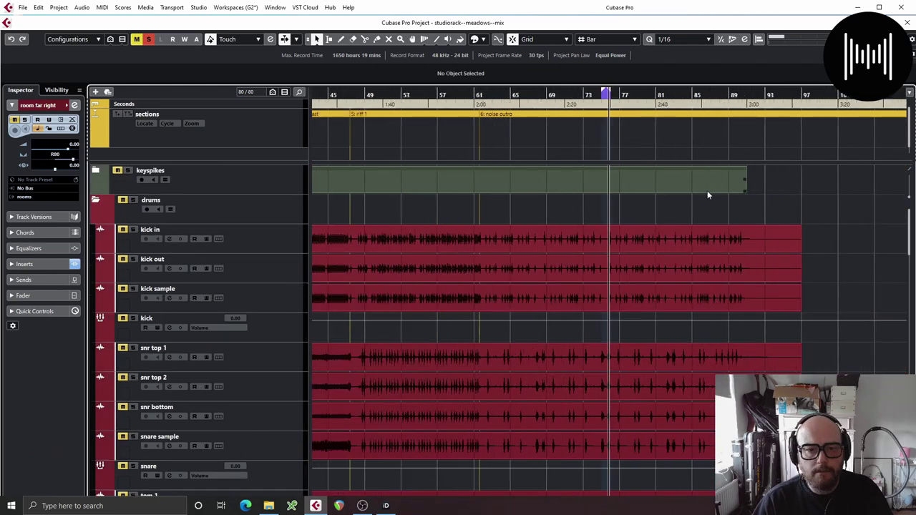
key("g")
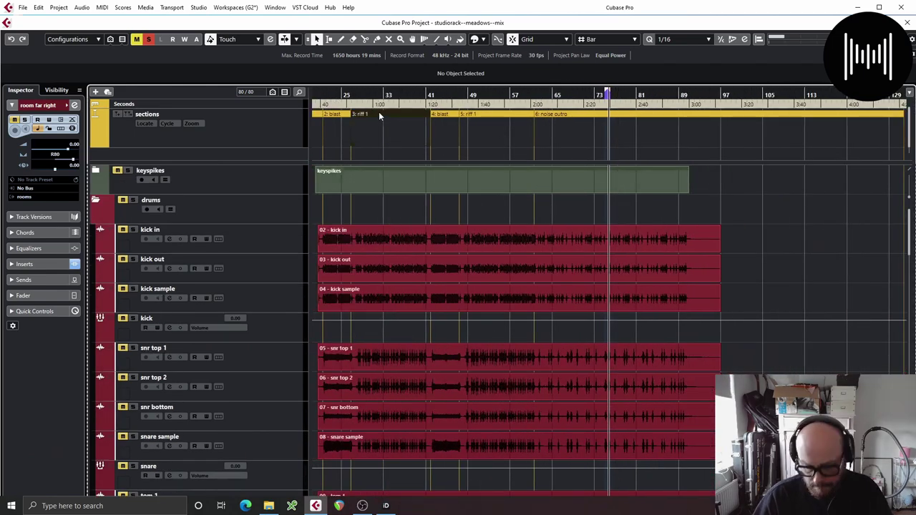
key("p")
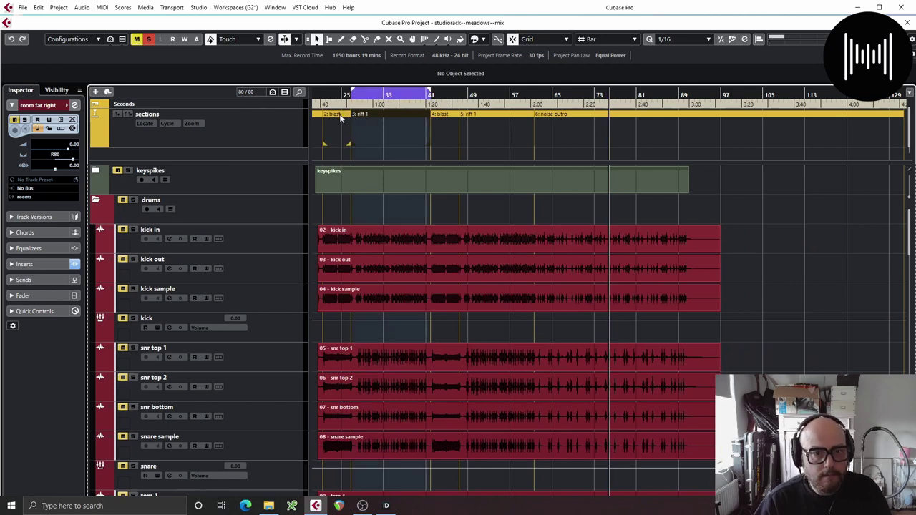
left_click(343, 116)
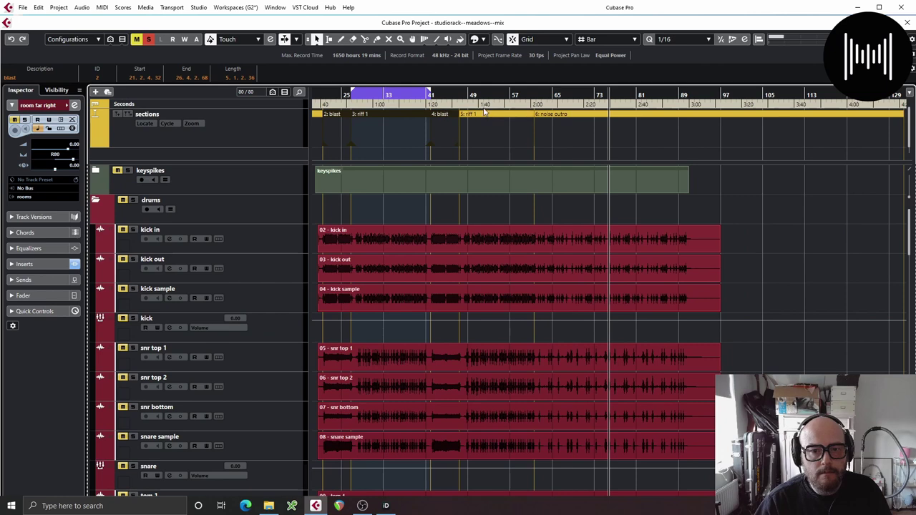
key("p")
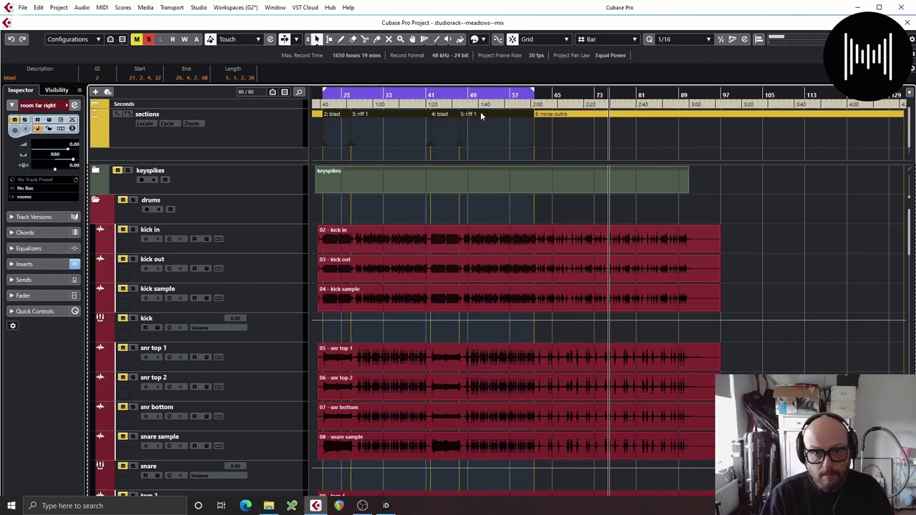
key("KP_1")
key("space")
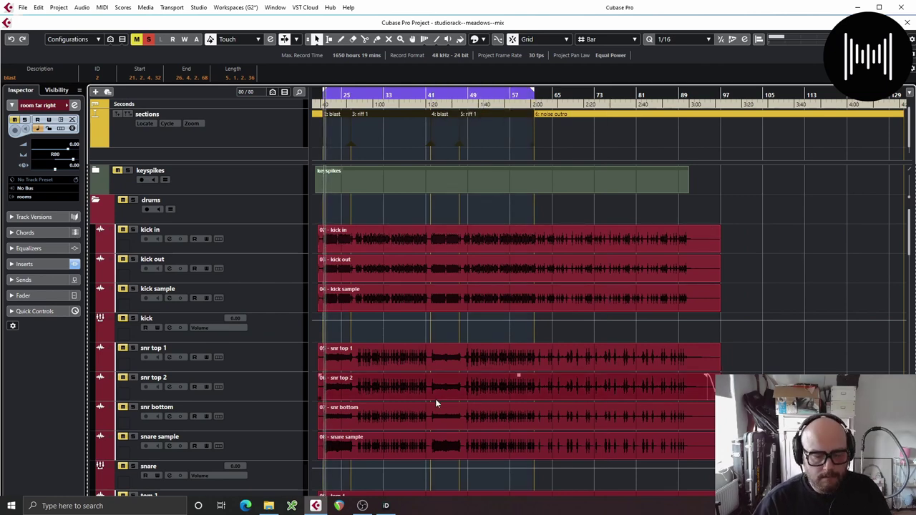
Step: Open the bass bus's StudioRack from the mixer and add a MultiBand Split to its first slot
key("F3")
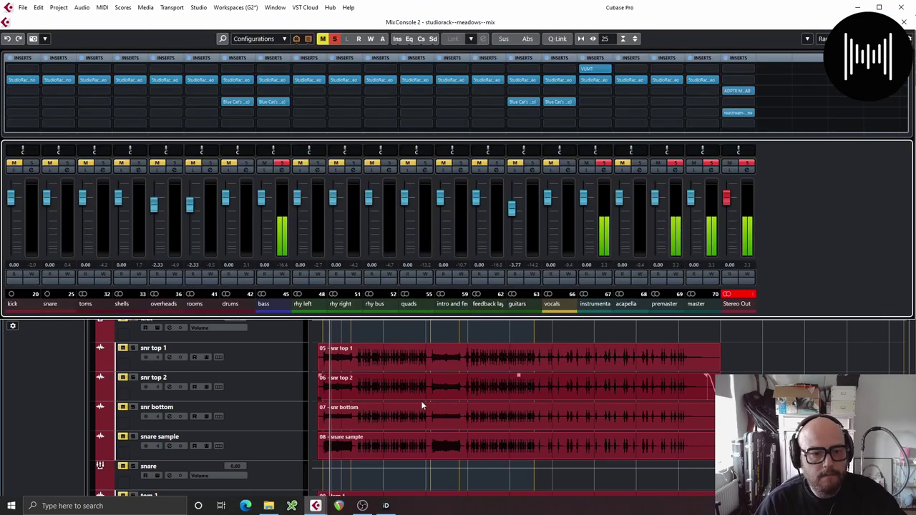
left_click(270, 83)
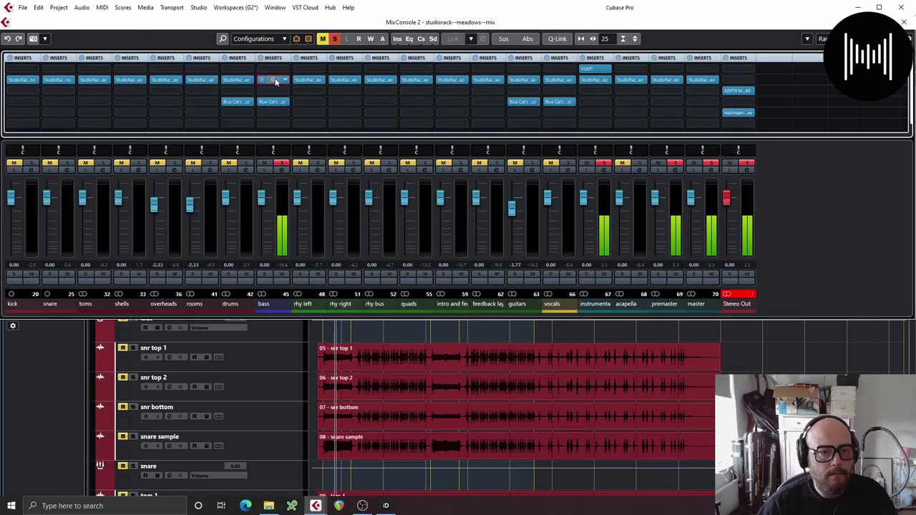
left_click_drag(731, 220, 587, 189)
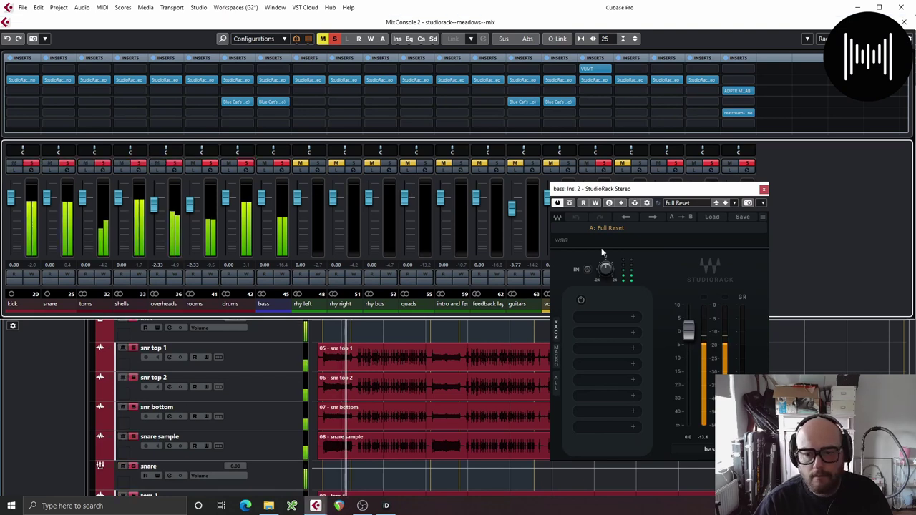
left_click(608, 320)
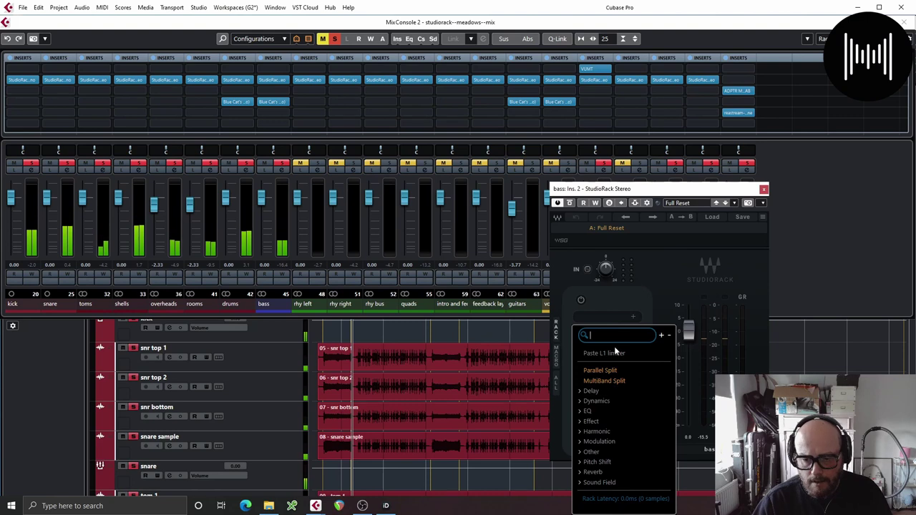
left_click(616, 381)
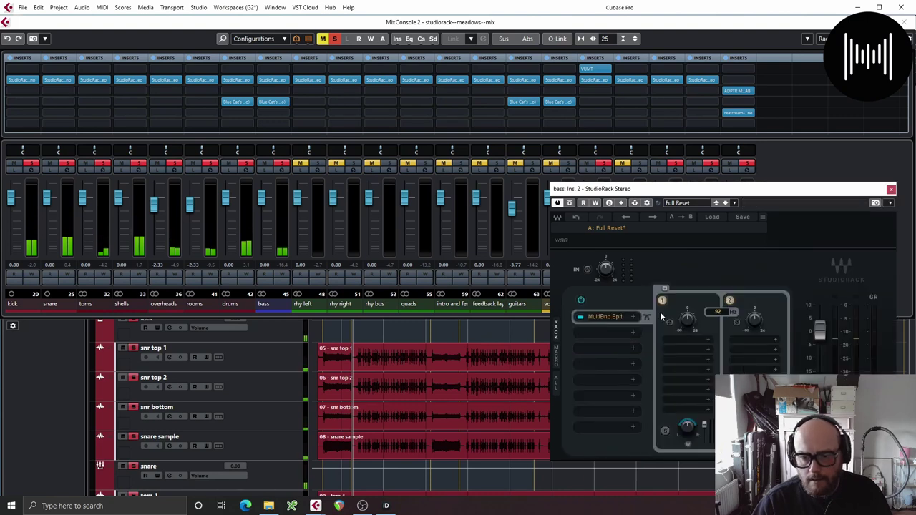
Step: Insert Scheps Omni Channel in the first slot of the split's second band and reposition its window beside the rack
left_click(747, 340)
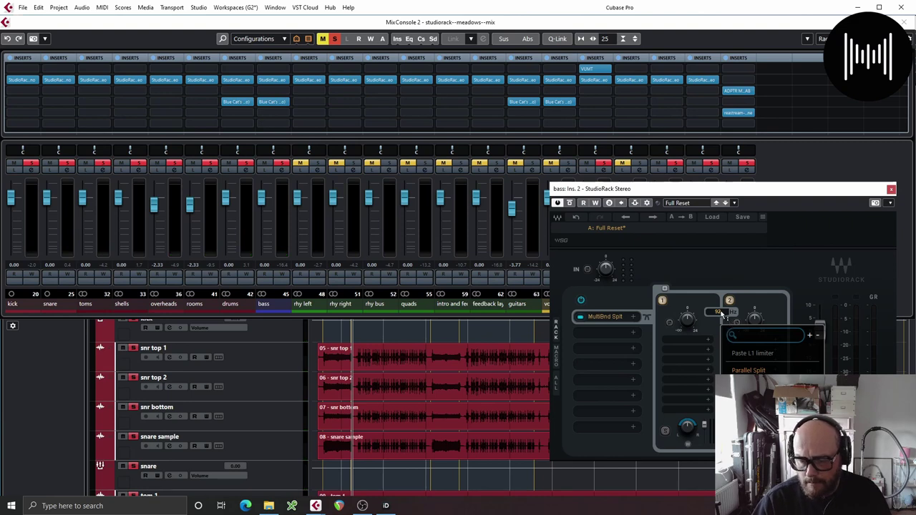
type("schep")
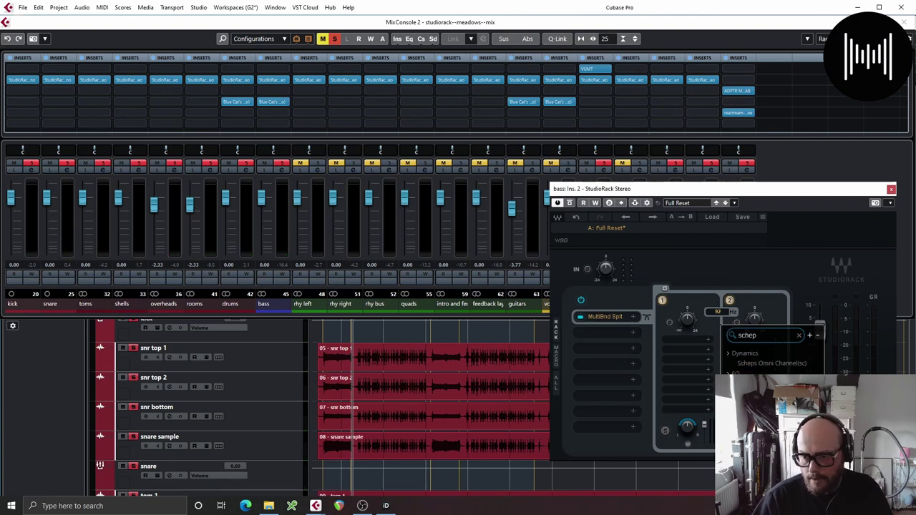
left_click(771, 363)
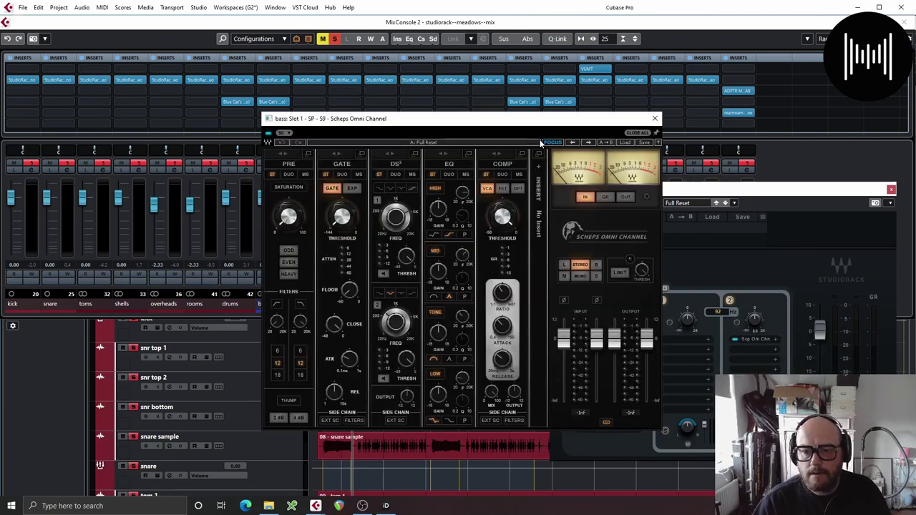
left_click_drag(398, 119, 309, 111)
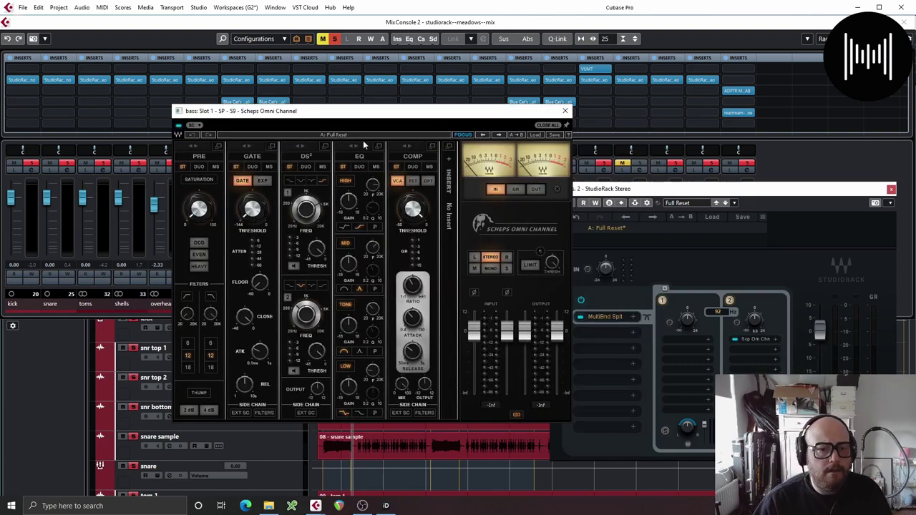
Step: Move the EQ module ahead of the Pre module, set Heavy saturation to 100.0 and resume playback
left_click_drag(364, 145, 202, 147)
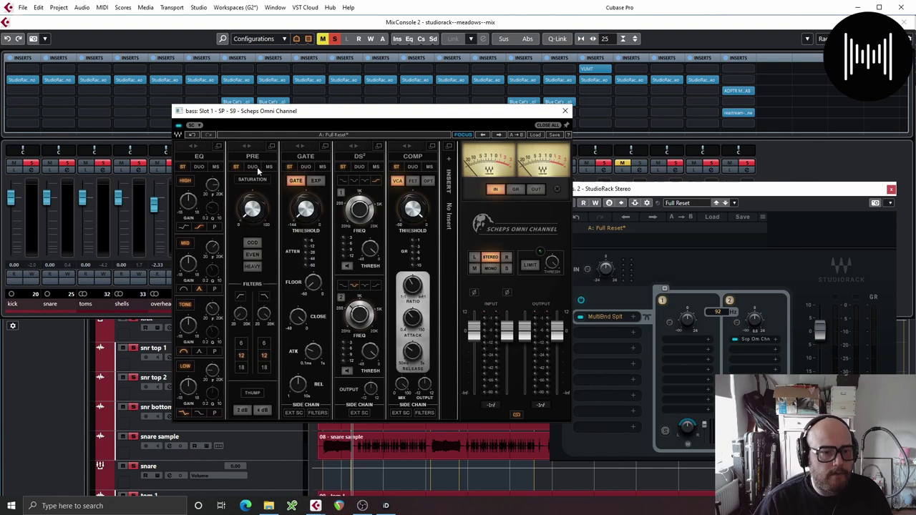
left_click(248, 267)
left_click_drag(251, 213, 251, 164)
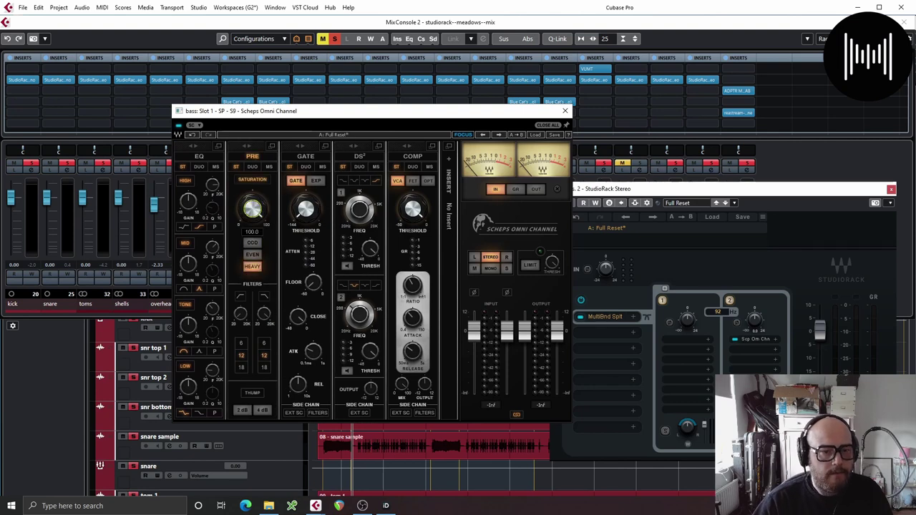
key("space")
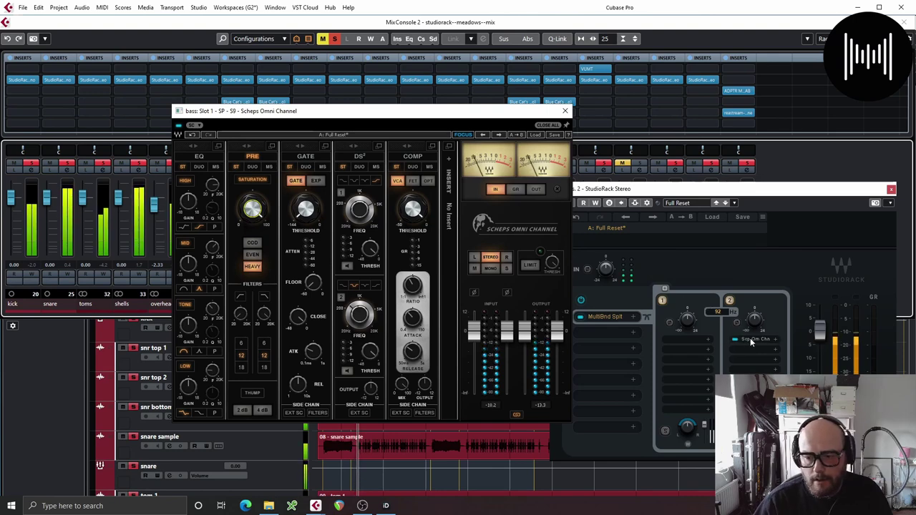
Step: Boost the EQ's High band and change its shape, raise Mid gain to 18.0, sweep the Mid frequency and raise Tone gain to 11.2
mouse_move(188, 203)
left_mouse_down()
mouse_move(188, 179)
mouse_move(188, 188)
left_mouse_up()
left_click(184, 226)
left_click(187, 264)
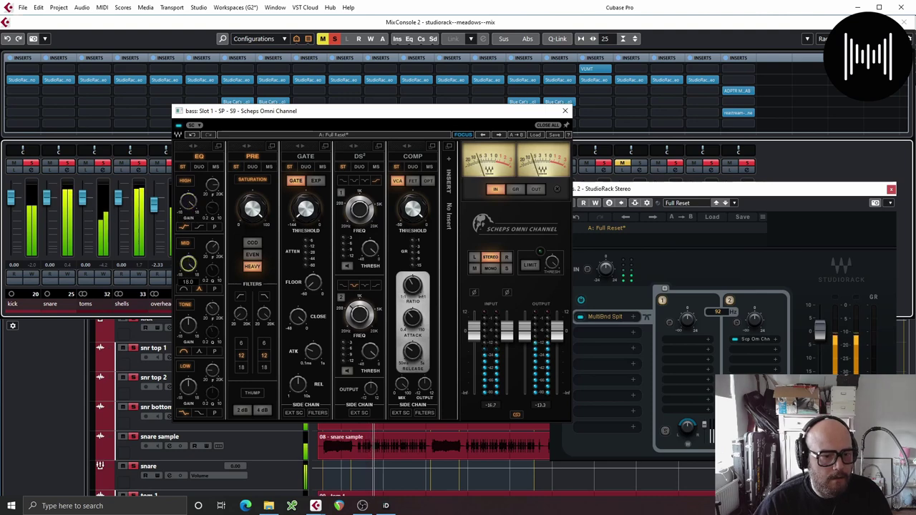
left_click(212, 248)
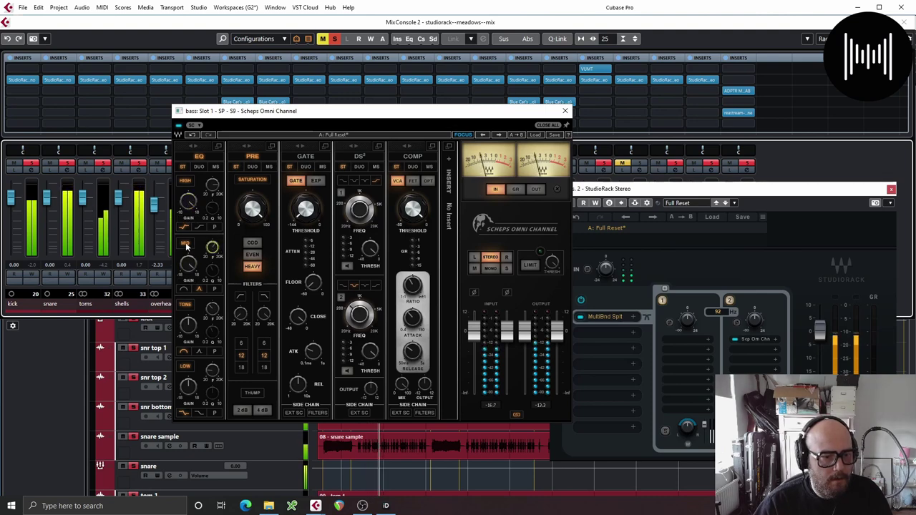
left_click_drag(212, 248, 213, 254)
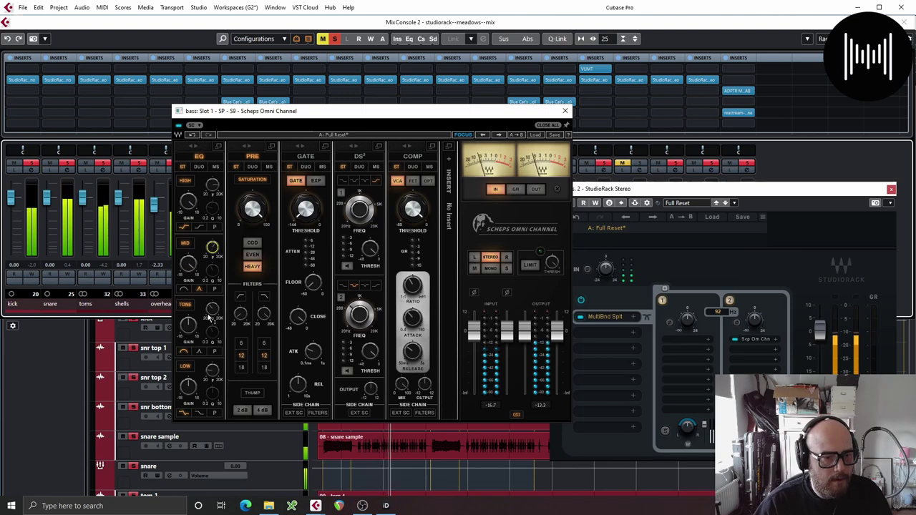
left_click_drag(189, 326, 189, 309)
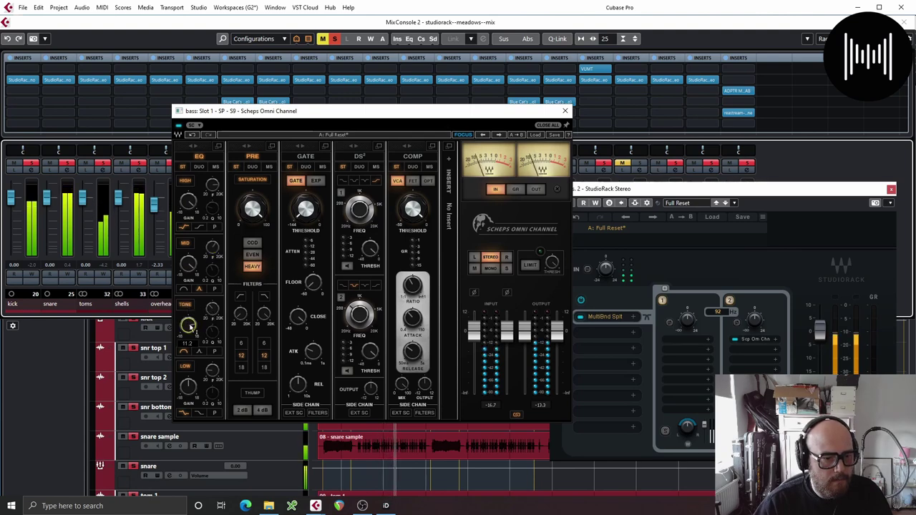
Step: Tune the EQ's Tone frequency to 703, adjust the Tone gain and lower the channel's output level
left_click(212, 309)
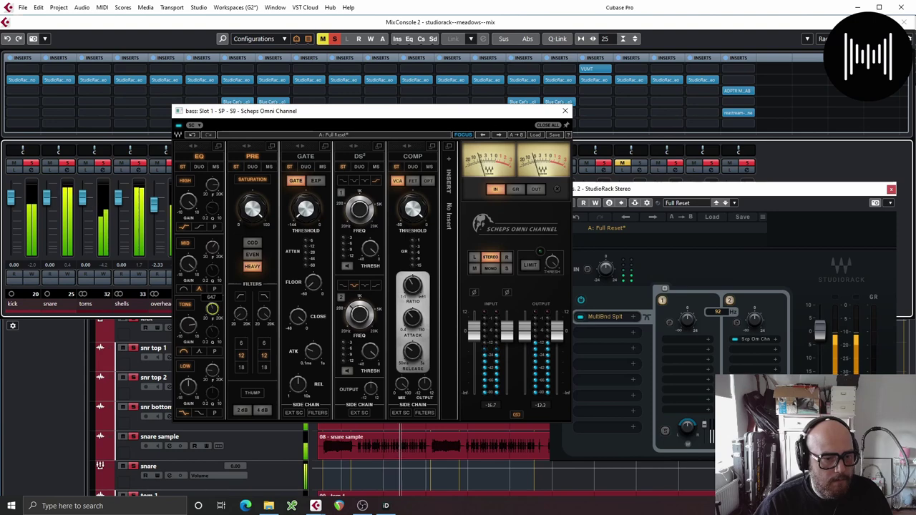
left_click_drag(212, 310, 212, 312)
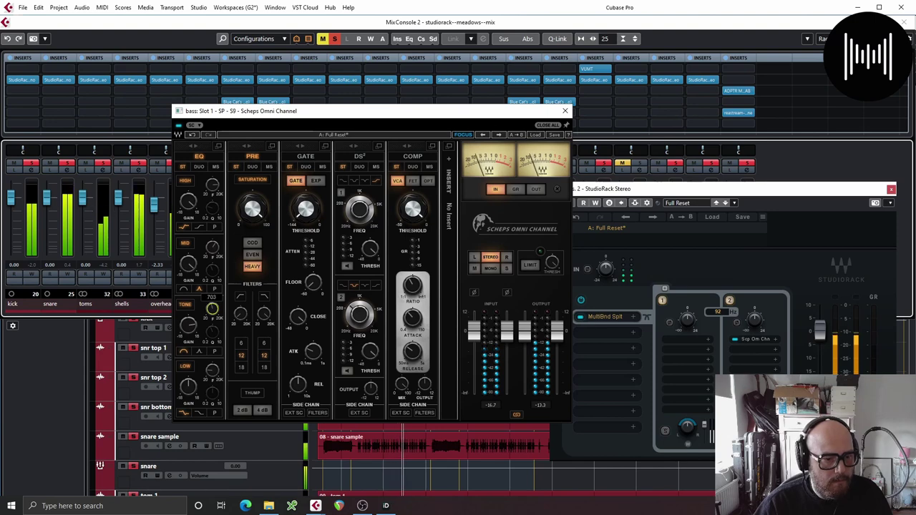
left_click(189, 325)
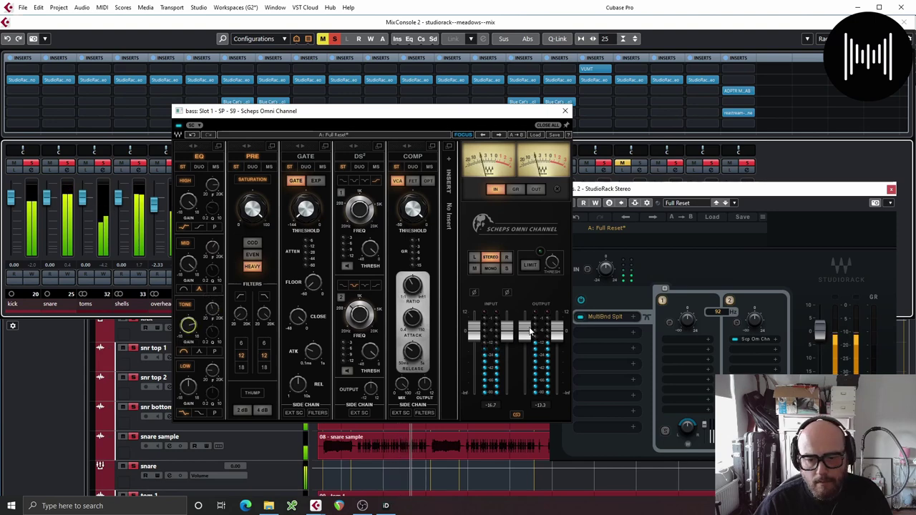
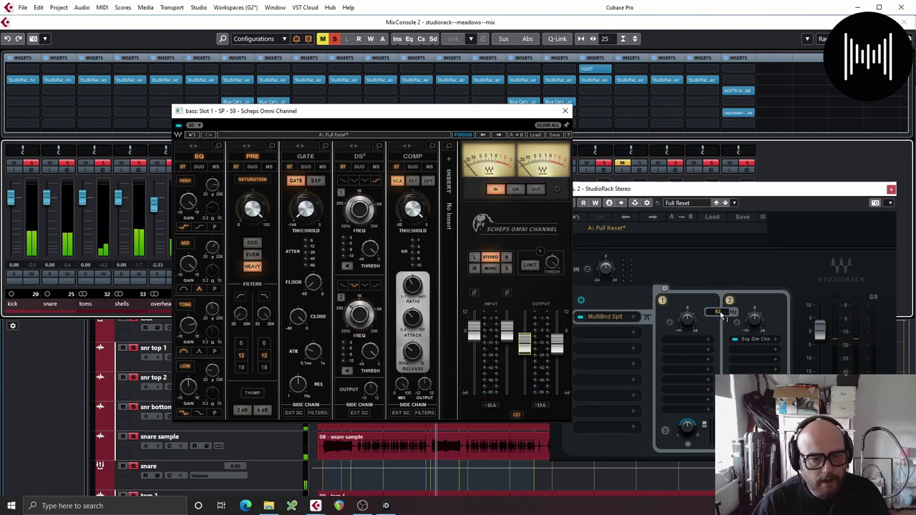
Step: Set the multiband split's crossover to 274 Hz and compare the bass with the split bypassed and active
left_click_drag(720, 313, 720, 338)
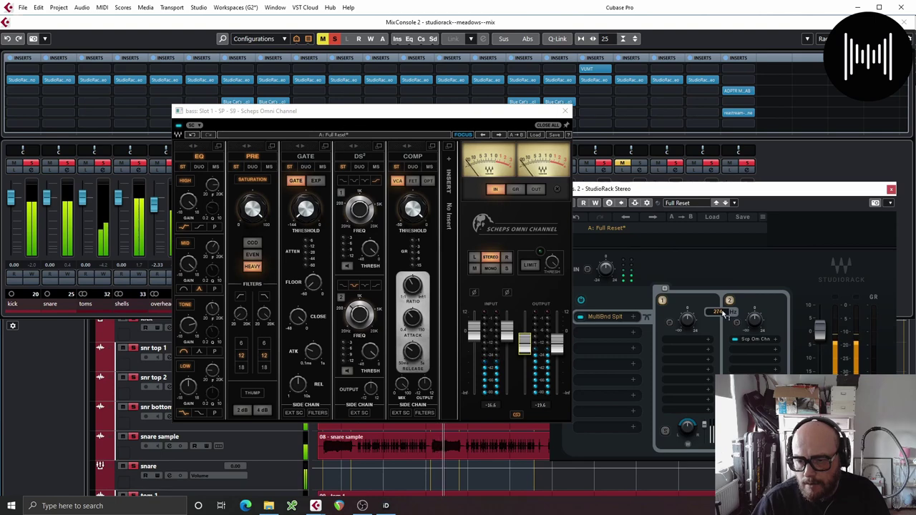
left_click(580, 317)
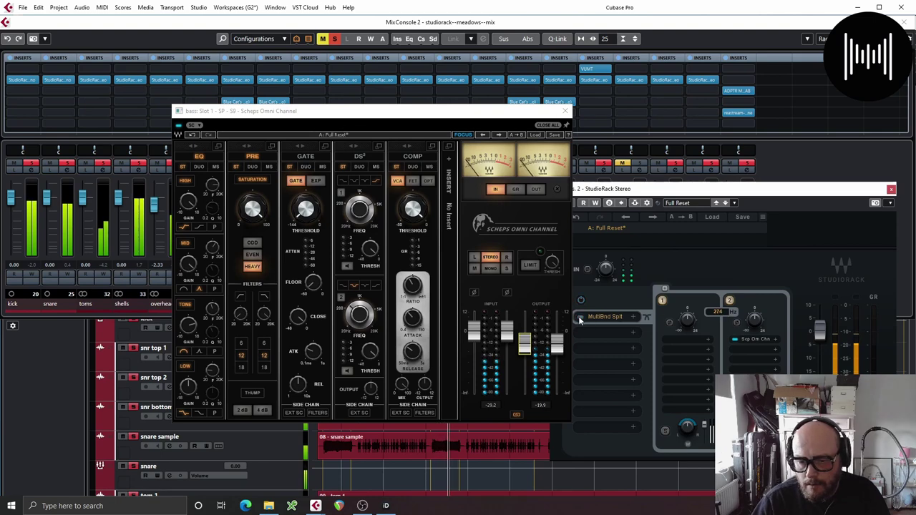
left_click(580, 319)
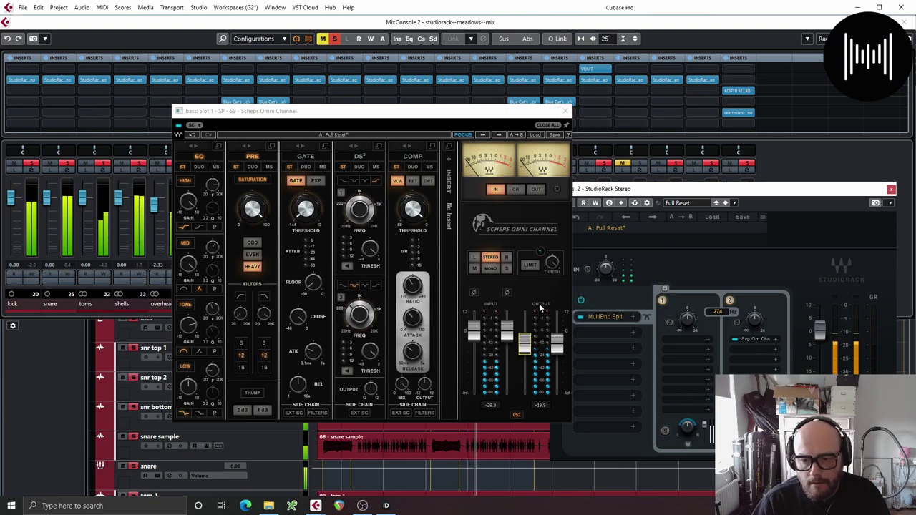
Step: Lower the Scheps Omni Channel's output to -8.7 and close the plugin
left_click_drag(524, 344, 524, 348)
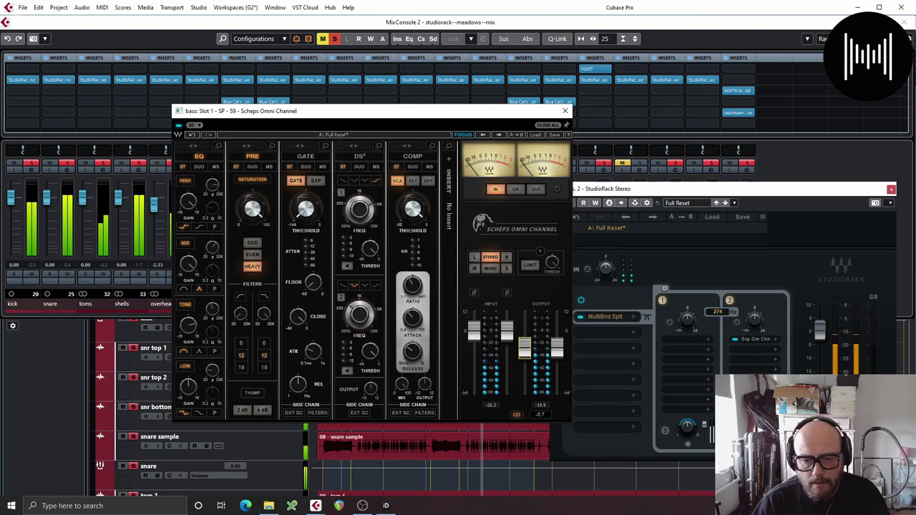
left_click(584, 301)
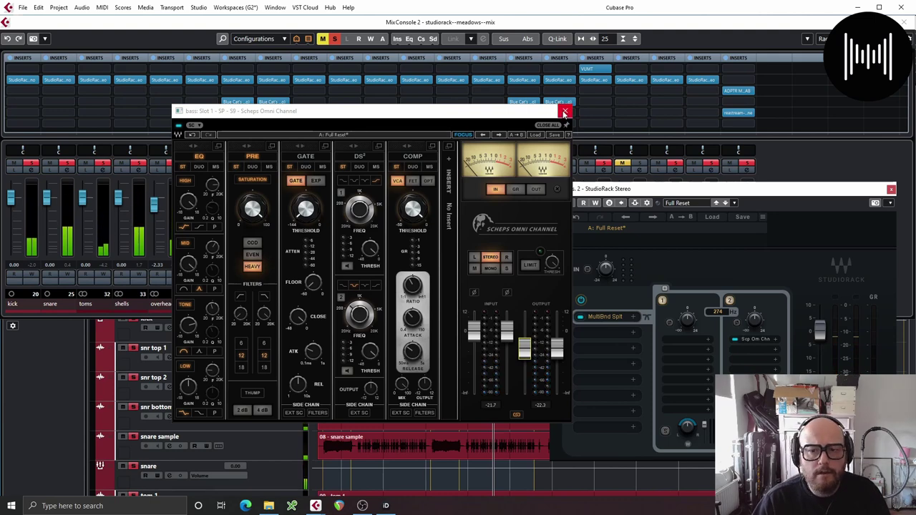
left_click(565, 111)
Step: Take the drums out of solo and insert Q6 in the second slot of the split's second band
left_click(249, 164)
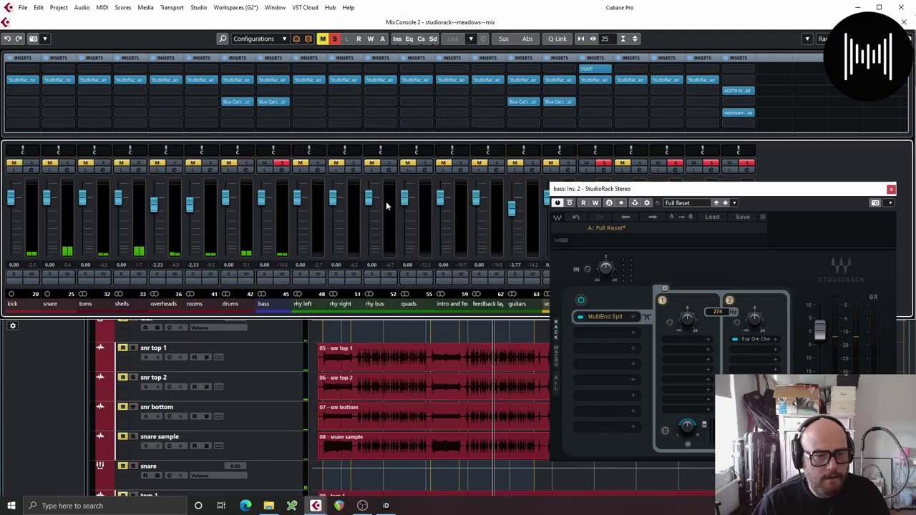
left_click(748, 351)
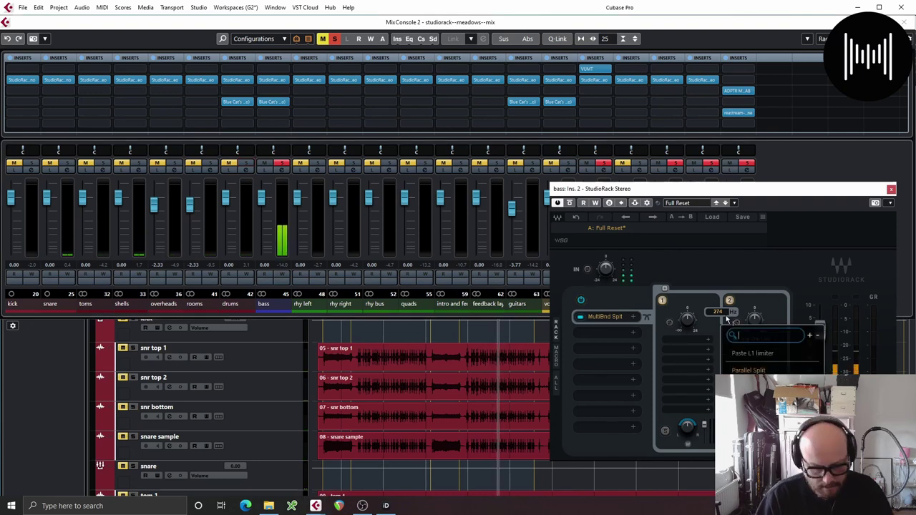
type("Q")
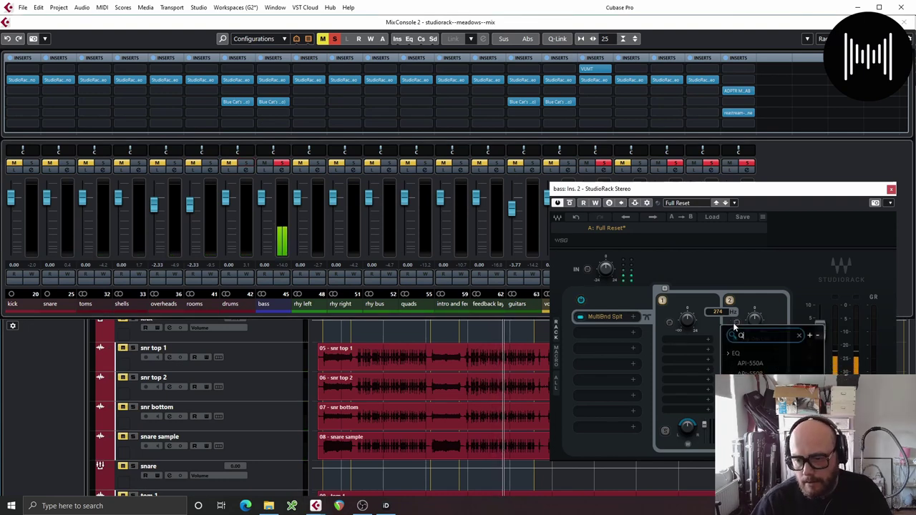
type("6")
left_click(731, 351)
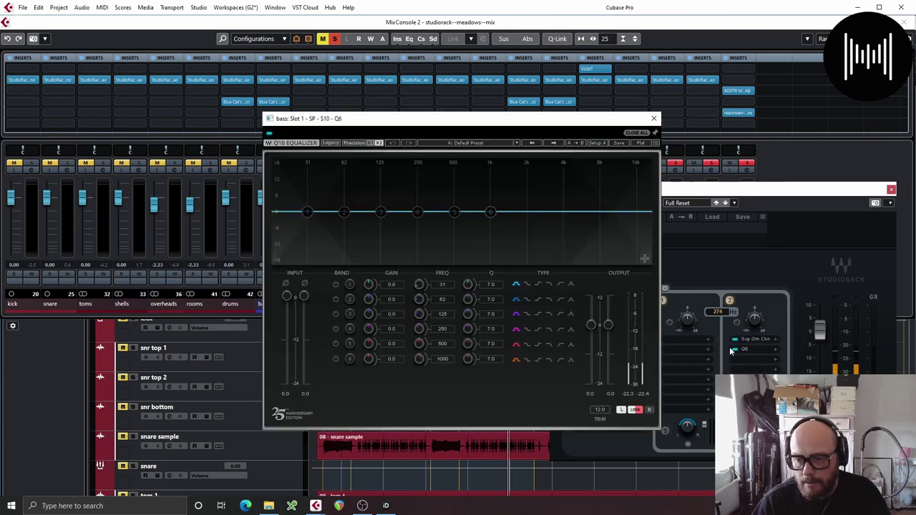
Step: Set Q6 band 6 to a narrow cut of -4.2 at 2997 Hz with a Q of 35.2, and close the equalizer
left_click_drag(490, 213, 548, 224)
scroll(548, 224, "up", 8)
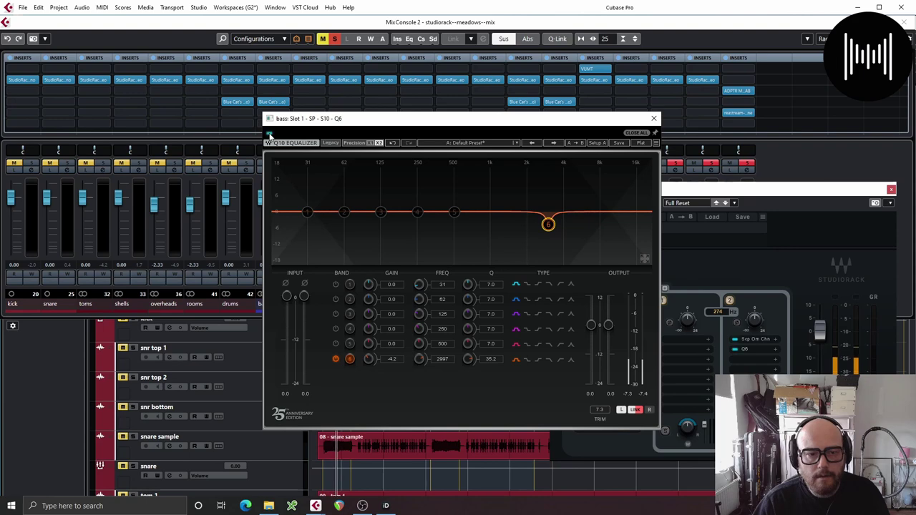
left_click(654, 118)
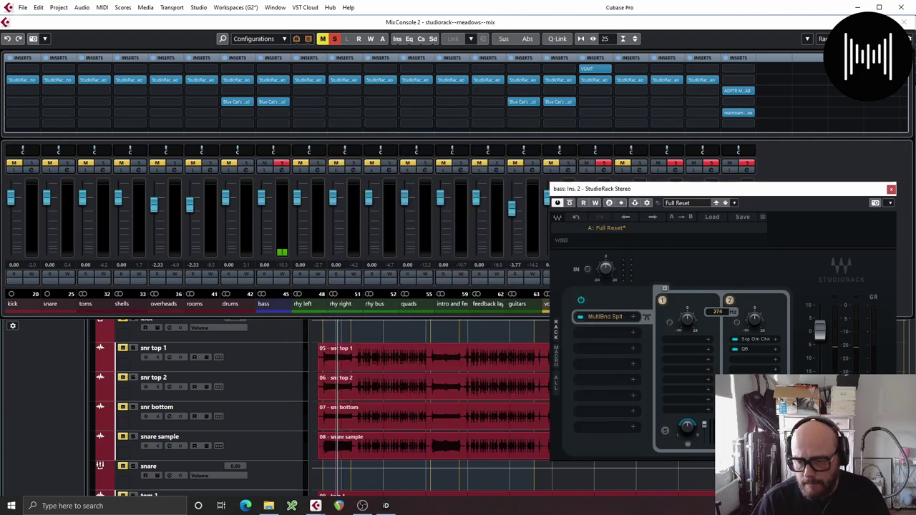
Step: Insert CLA-76 in the rack's second slot, choose the Bluey revision and move its window beside the rack
left_click(595, 333)
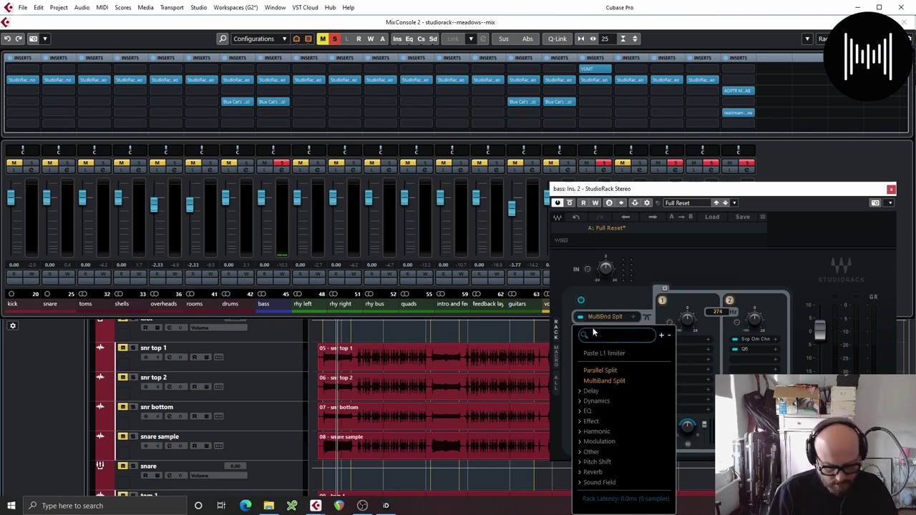
type("cla")
left_click(598, 383)
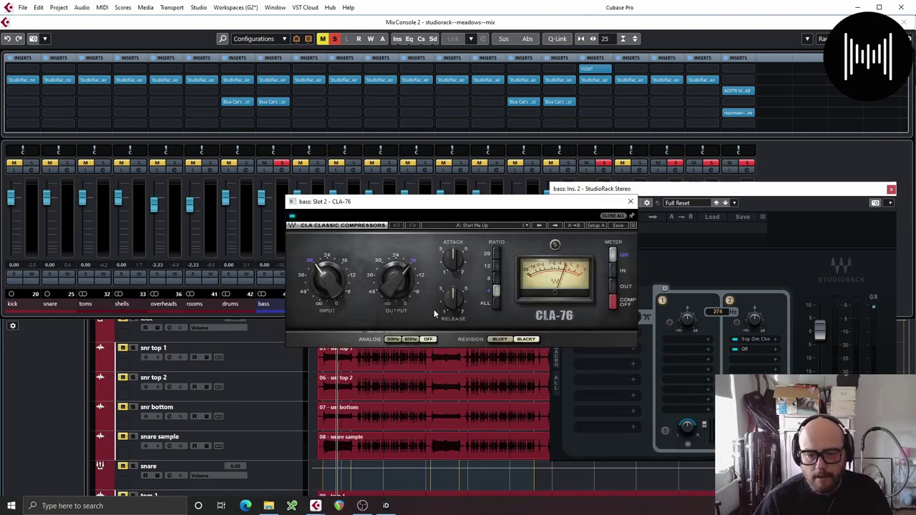
left_click(499, 339)
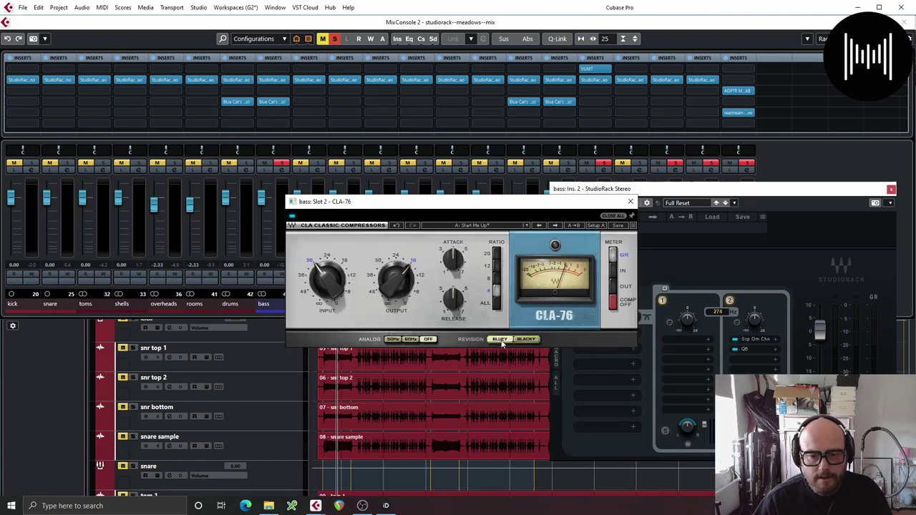
left_click_drag(451, 204, 382, 288)
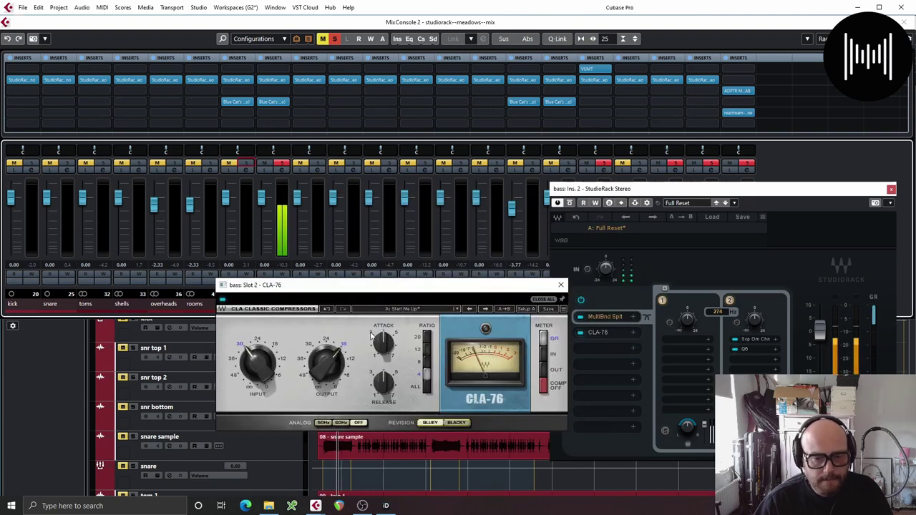
Step: Set the CLA-76's input to about -23.7, adjust its attack and release, and choose a ratio of 8
left_click_drag(256, 363, 257, 347)
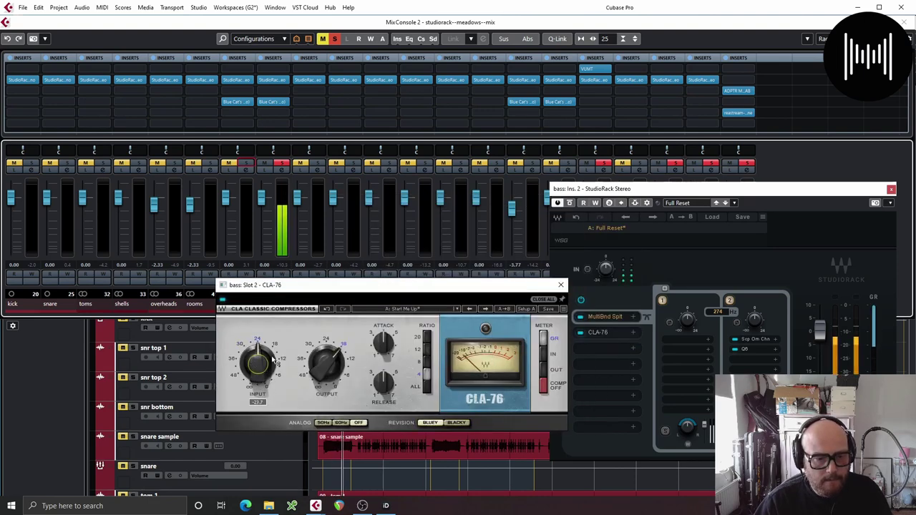
left_click_drag(384, 345, 384, 392)
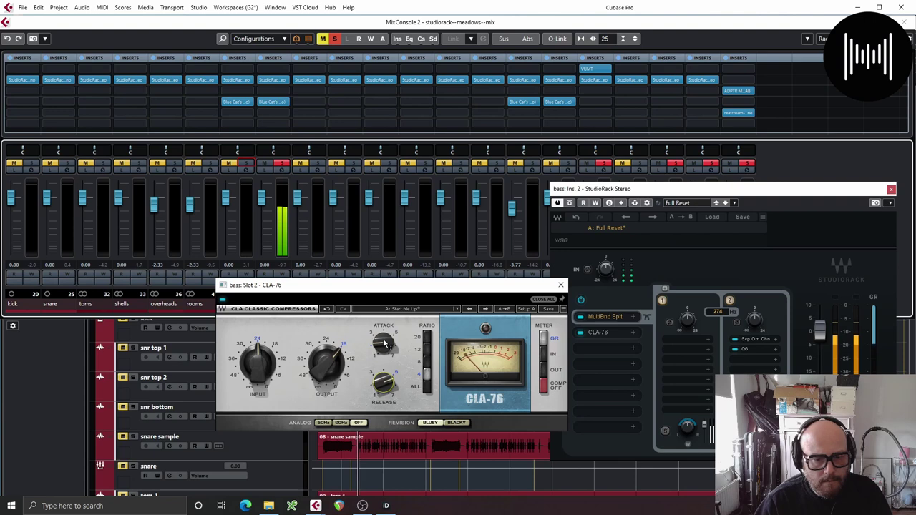
left_click_drag(384, 344, 384, 339)
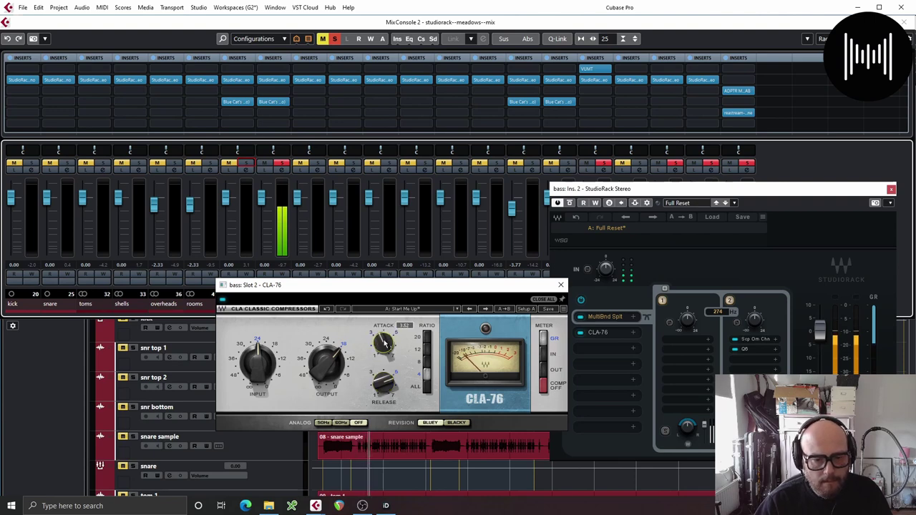
left_click(428, 361)
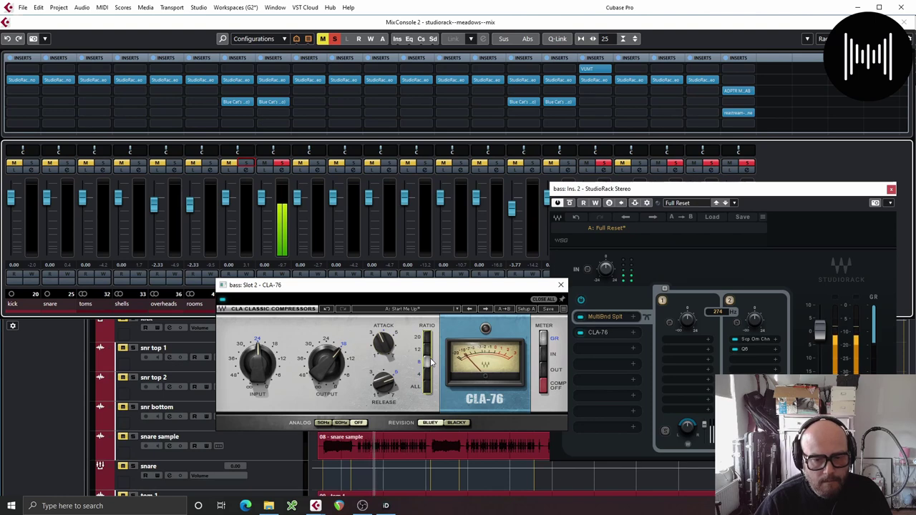
Step: Fine-tune the CLA-76's input and lower its output to match the bypassed level, then close the compressor
left_click_drag(252, 364, 252, 362)
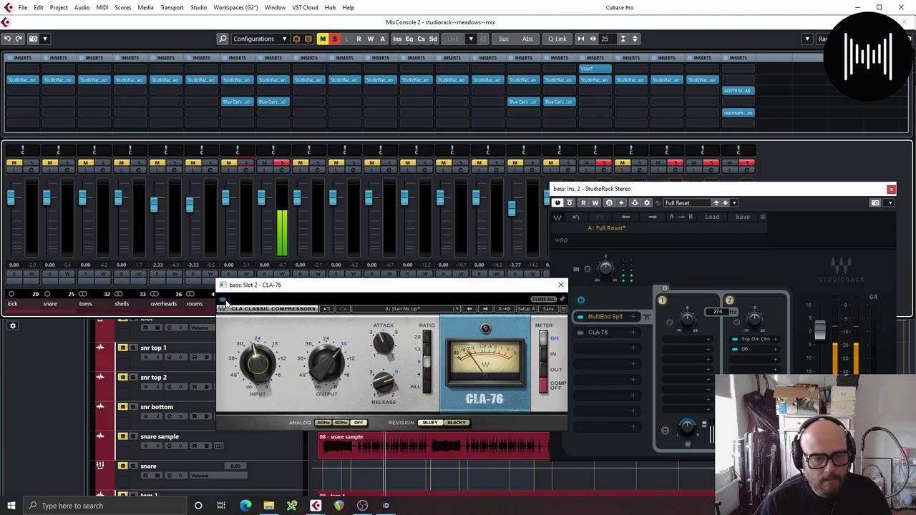
left_click(224, 299)
left_click_drag(324, 363, 324, 378)
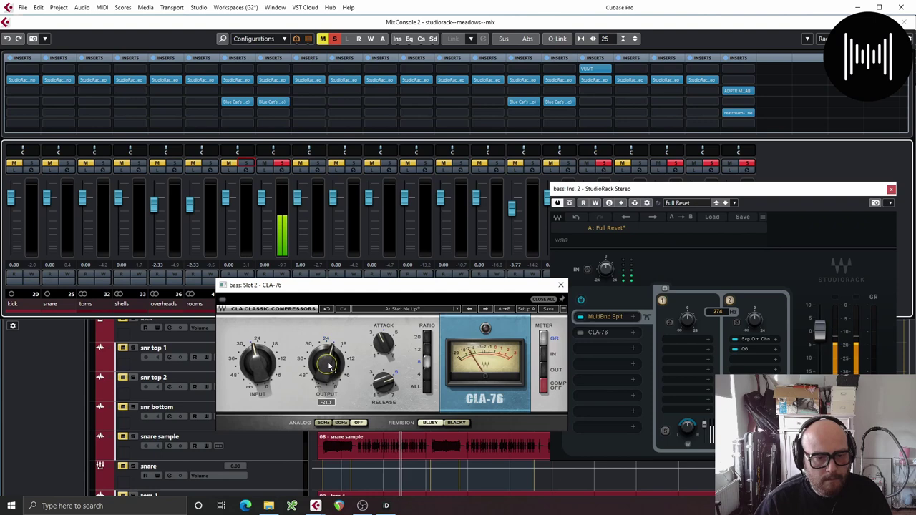
left_click(561, 285)
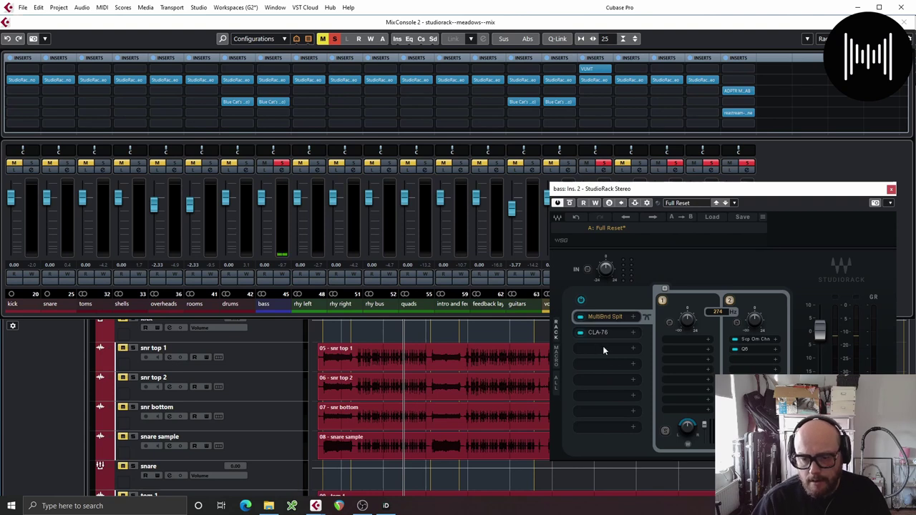
Step: Clear the bass solo, play the full mix and solo the bass and drums together
left_click(645, 203)
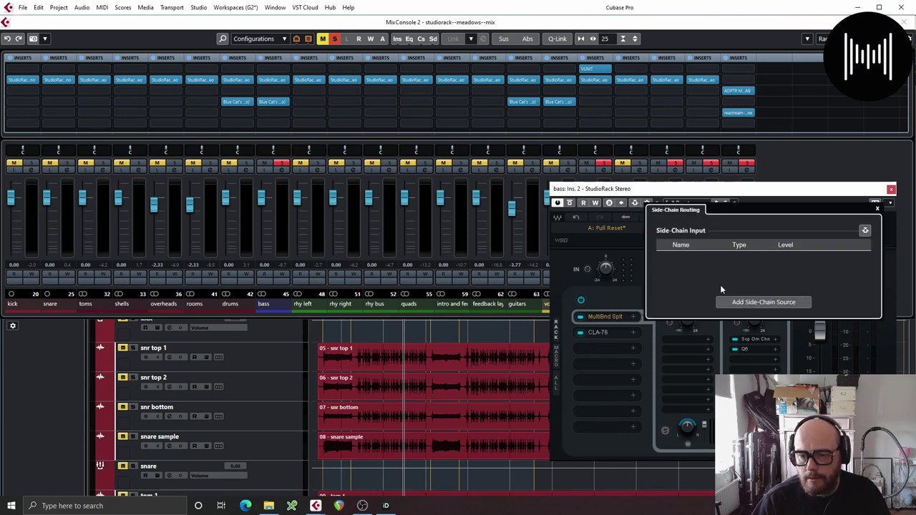
left_click(279, 165)
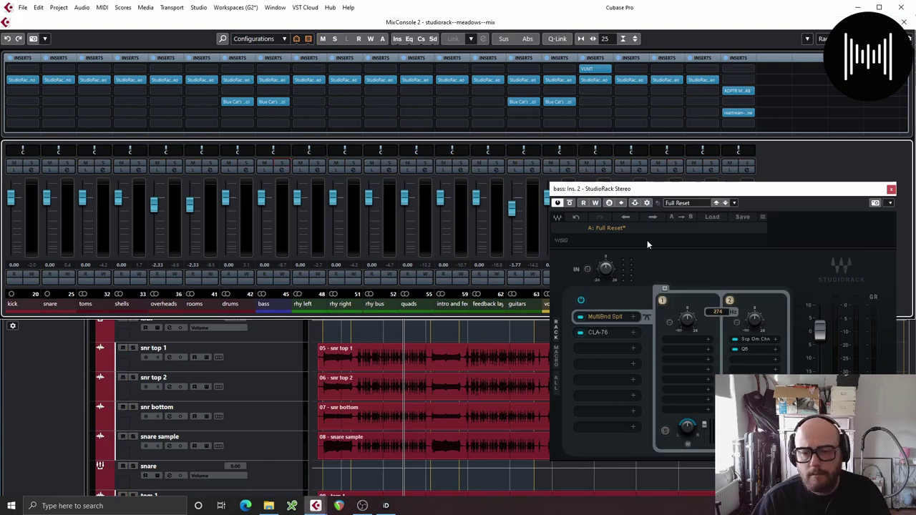
key("space")
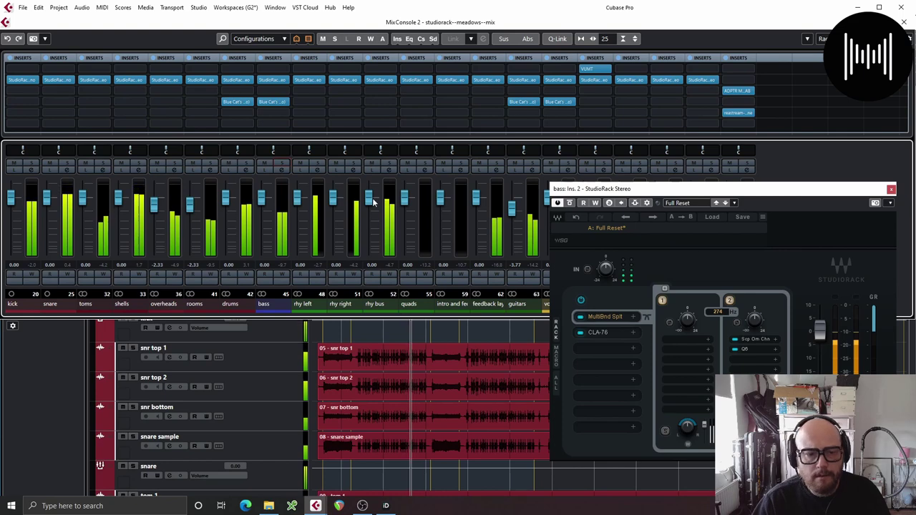
left_click(283, 164)
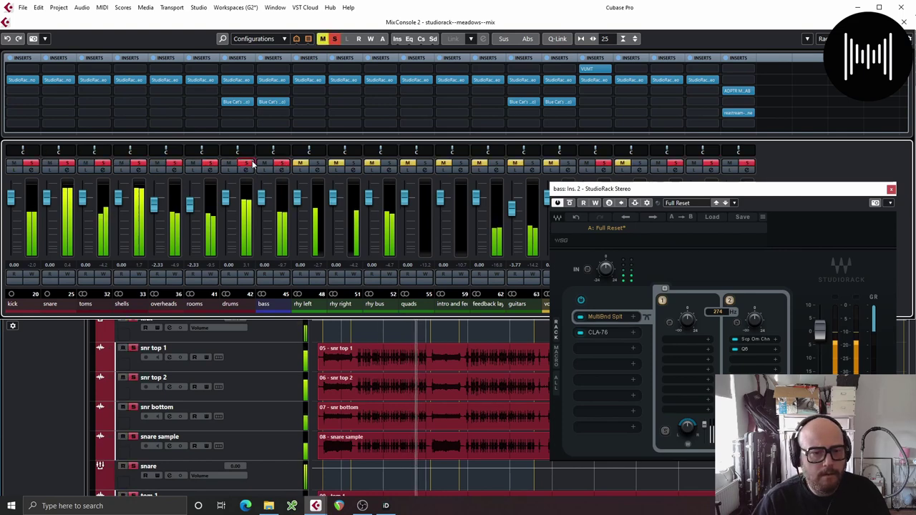
Step: Add a second MultiBand Split in the rack's fourth slot and move the StudioRack window fully into view
left_click(604, 364)
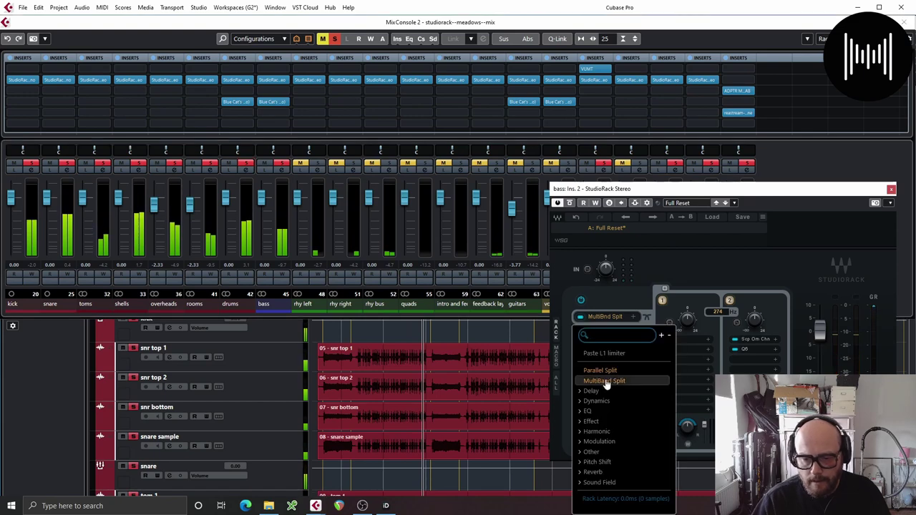
left_click(605, 383)
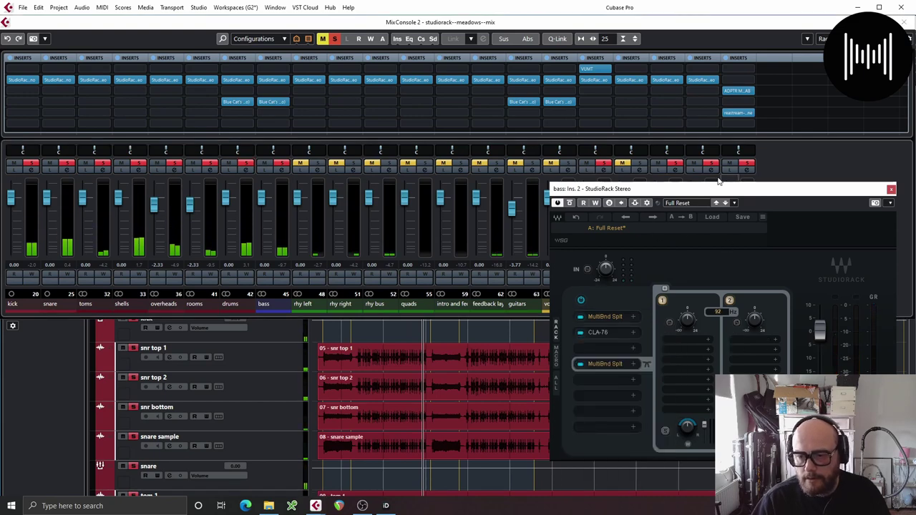
left_click_drag(713, 190, 585, 146)
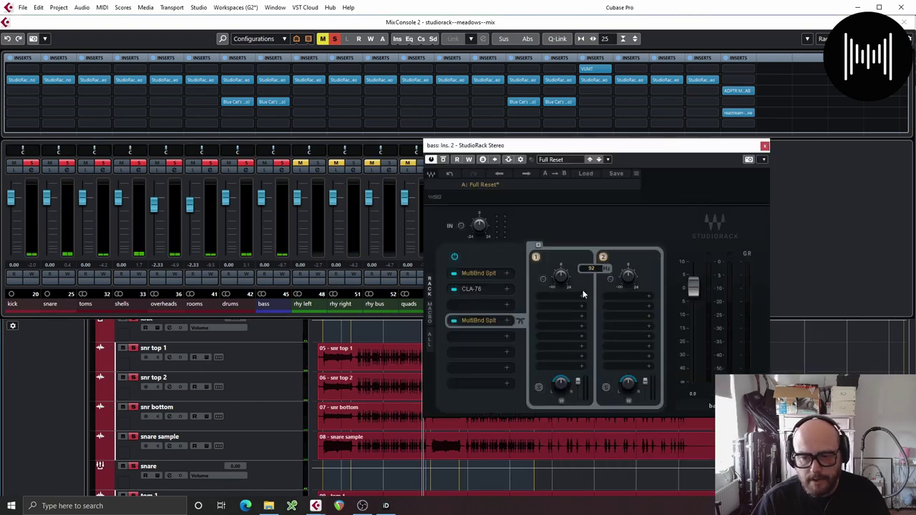
Step: Add kick keyspike as a side-chain source for the bass StudioRack and close the routing window
left_click(554, 294)
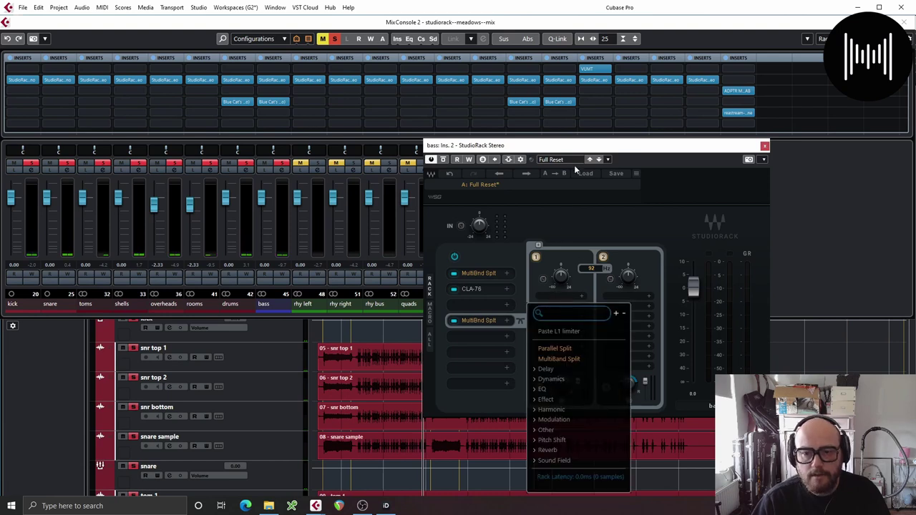
left_click(523, 160)
left_click(521, 159)
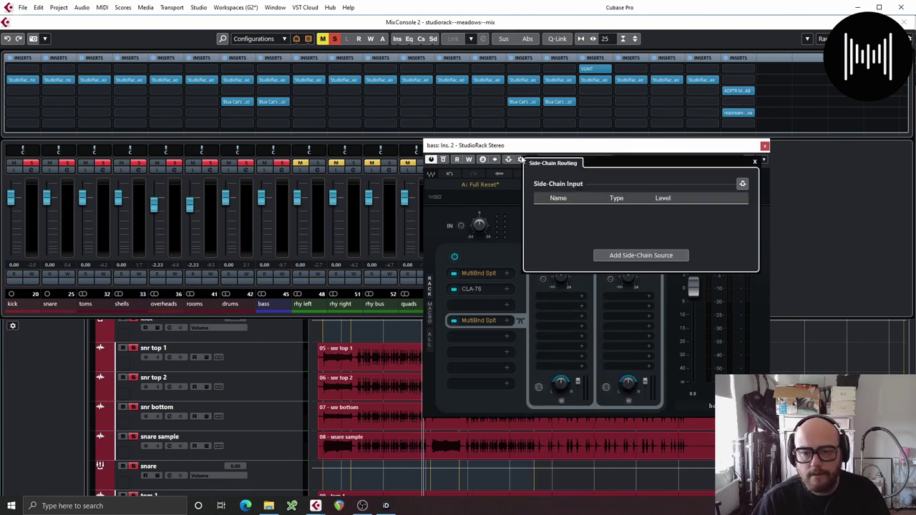
left_click(622, 256)
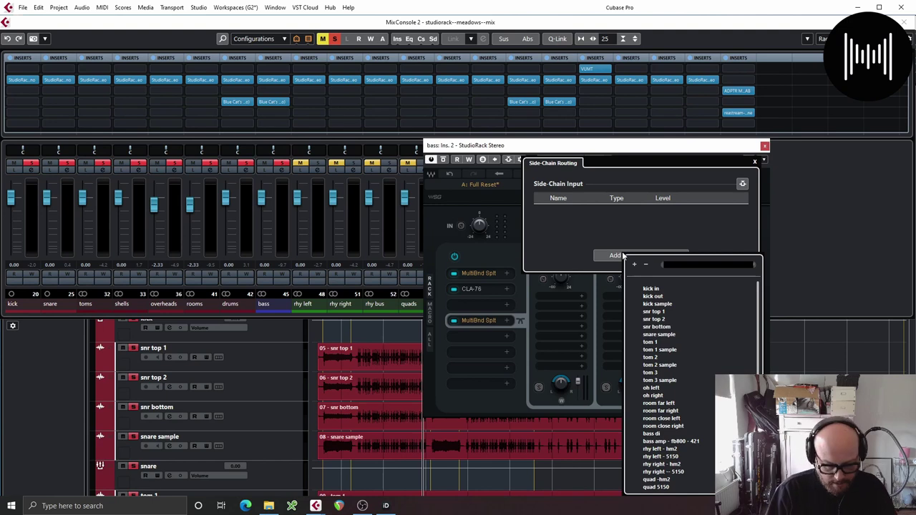
type("kick")
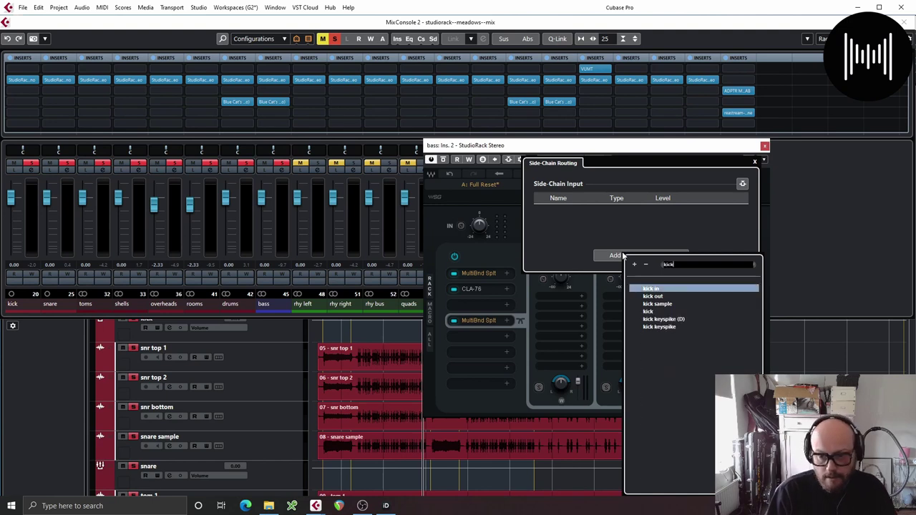
left_click(670, 326)
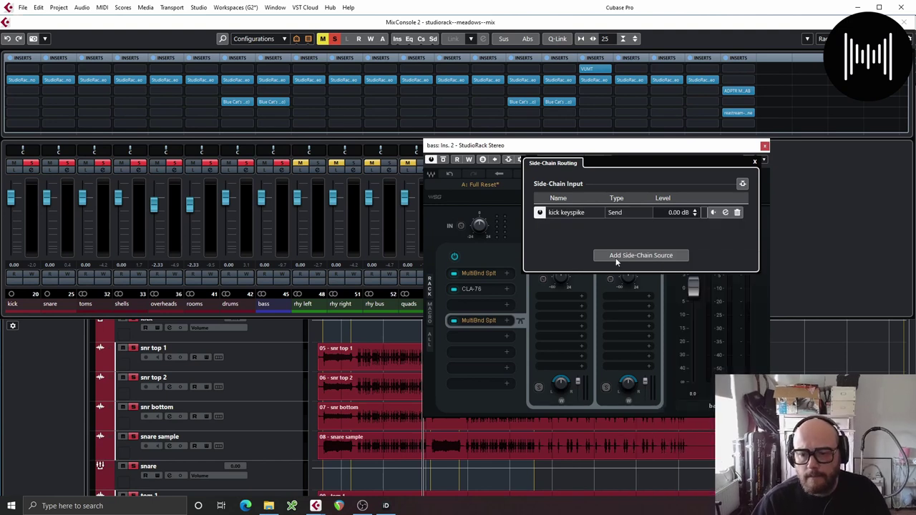
left_click(755, 163)
Step: Insert the C1 comp-sc plug-in in the first slot of the second split's low band
left_click(558, 293)
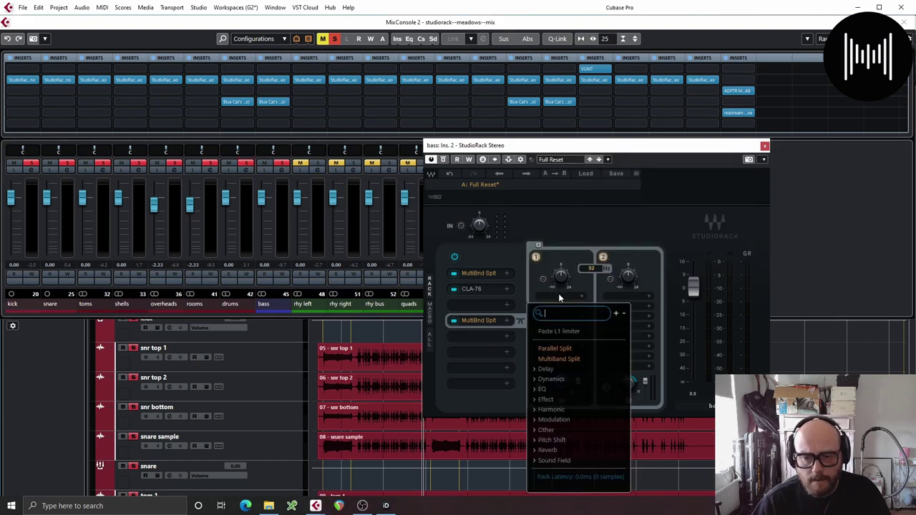
type("C1")
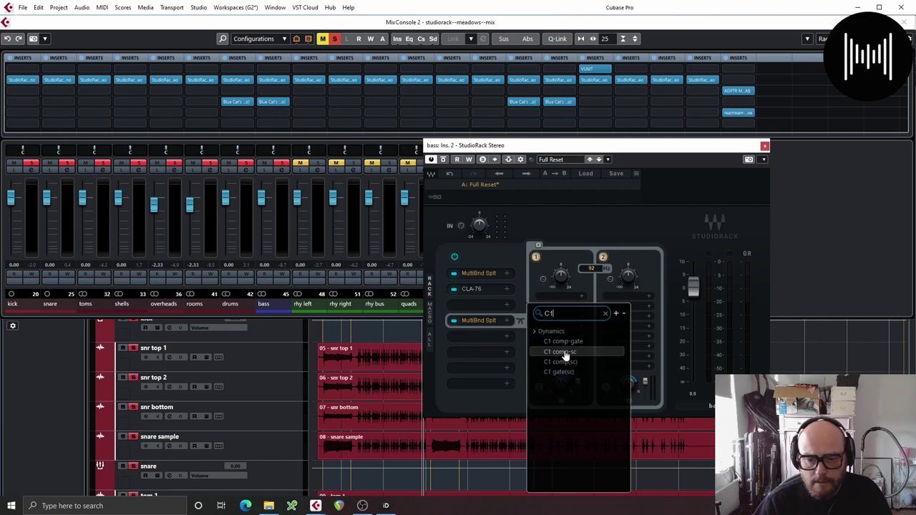
left_click(566, 352)
left_click_drag(435, 144, 415, 146)
left_click(559, 140)
left_click(572, 300)
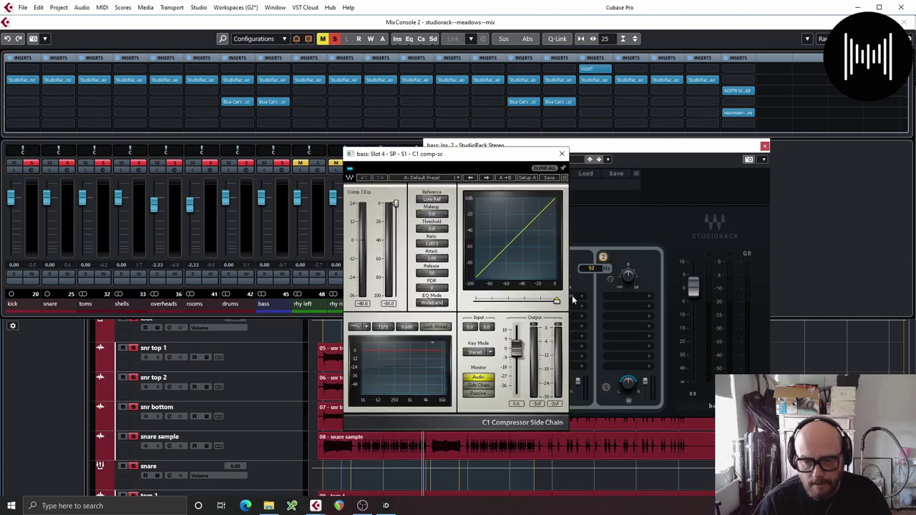
Step: Replace the low band's plug-in with the C1 comp(sc) and move its window clear of the rack
left_click(583, 298)
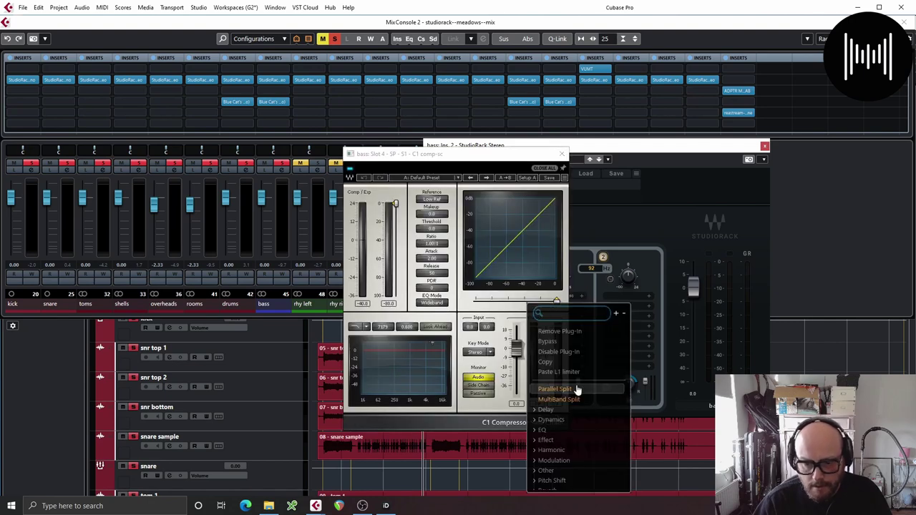
type("c1")
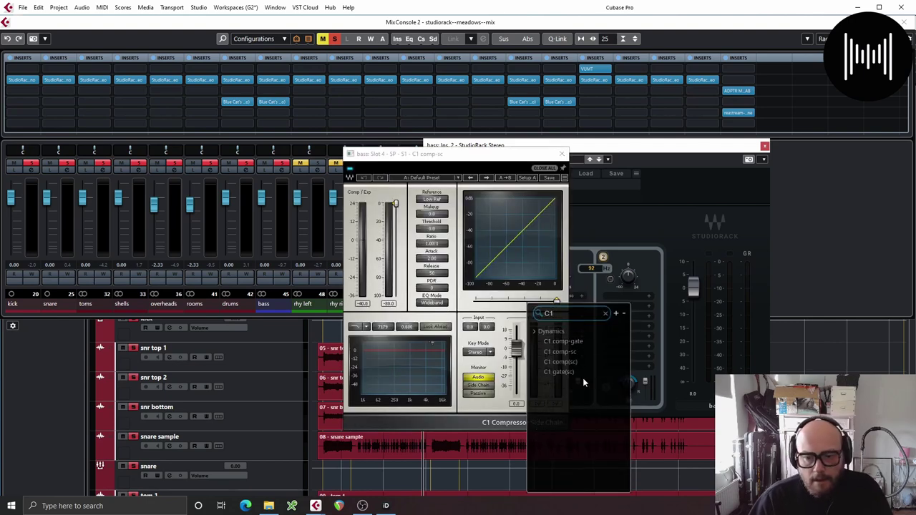
left_click(580, 363)
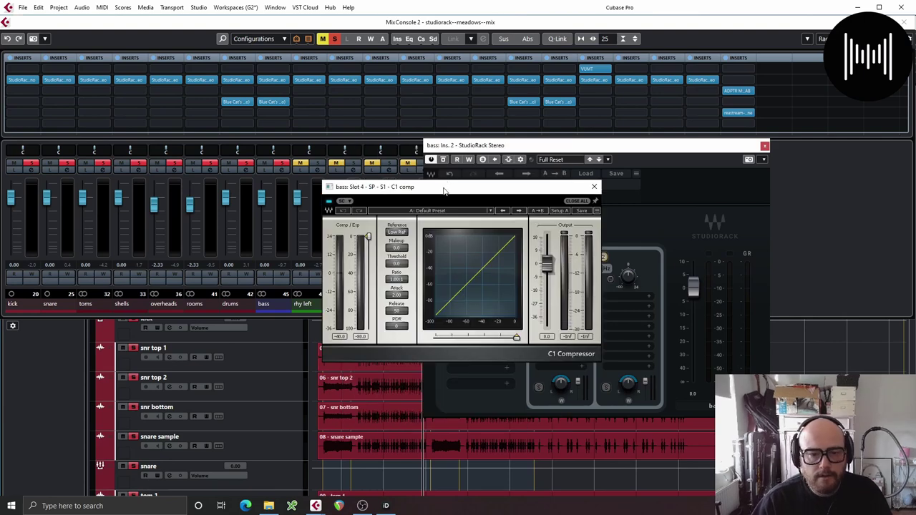
left_click_drag(419, 191, 269, 201)
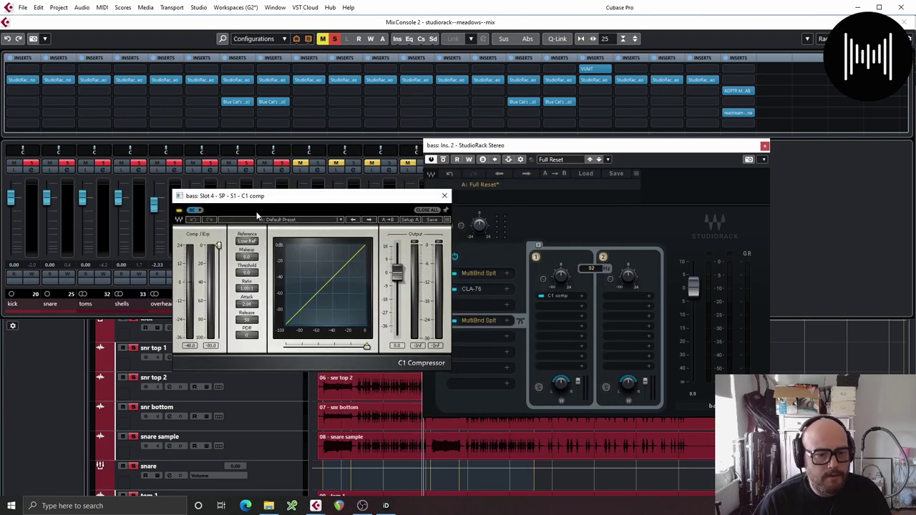
Step: Play the song, lower the C1 compressor's threshold to about -13 and activate the rack's side-chain input
key("space")
left_click_drag(218, 285, 218, 257)
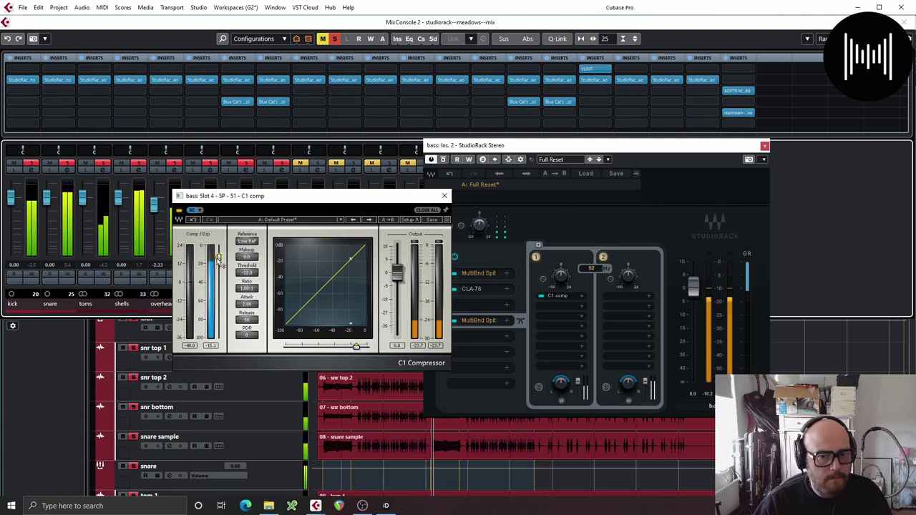
left_click(508, 160)
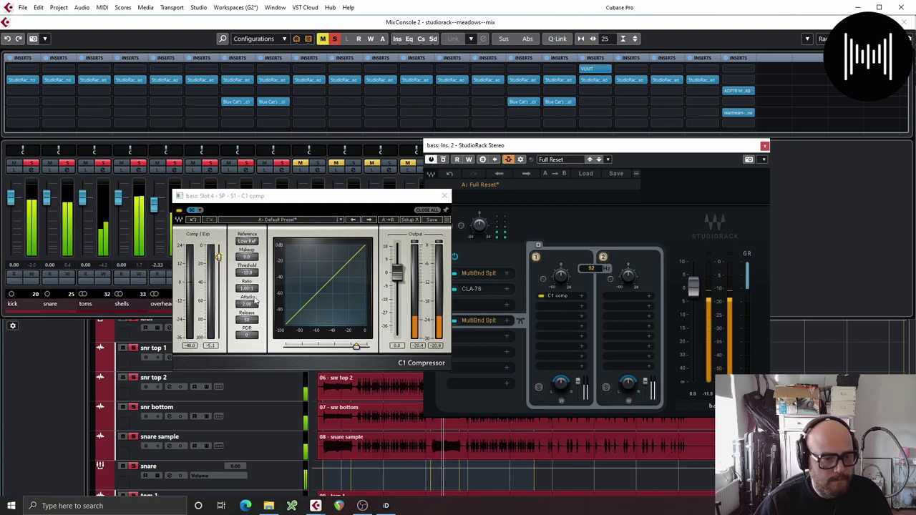
Step: Set the C1's attack to 0.01, adjust its ratio and release for strong kick ducking, then close it
left_click_drag(254, 302, 247, 280)
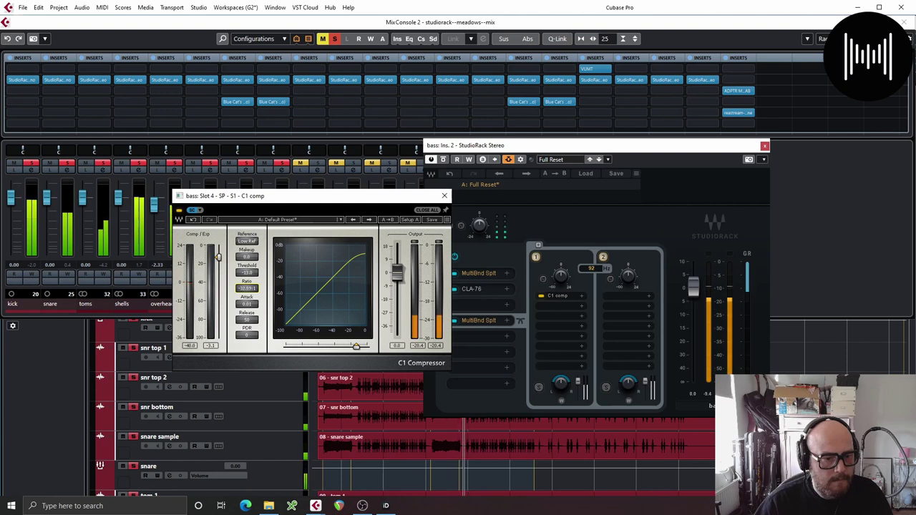
left_click_drag(247, 289, 247, 293)
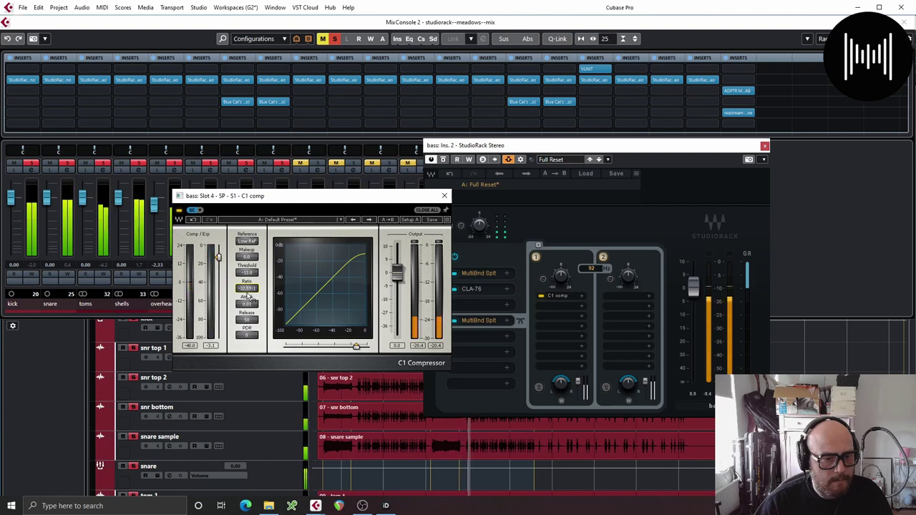
left_click_drag(247, 296, 252, 322)
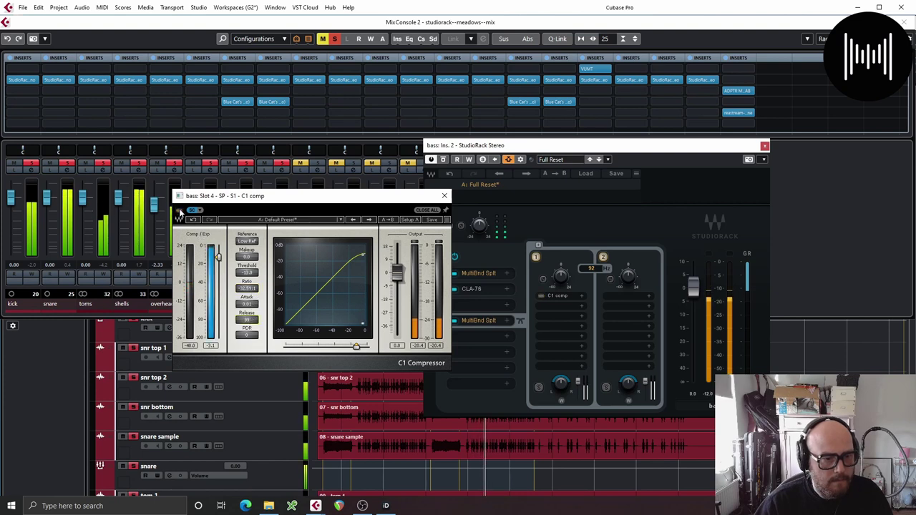
left_click(444, 196)
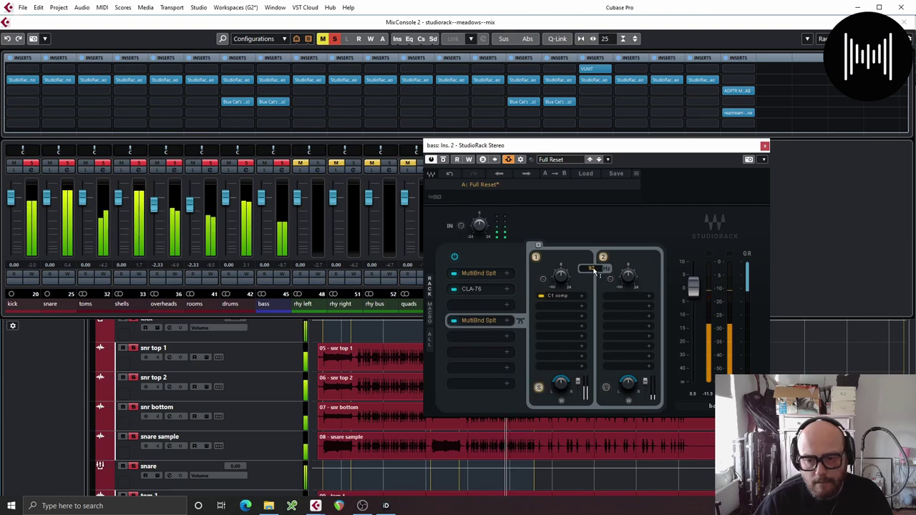
Step: Set the second split's crossover to 220 Hz and add an L1 limiter in the low band's sixth slot
mouse_move(594, 272)
left_mouse_down()
mouse_move(594, 257)
mouse_move(592, 274)
left_mouse_up()
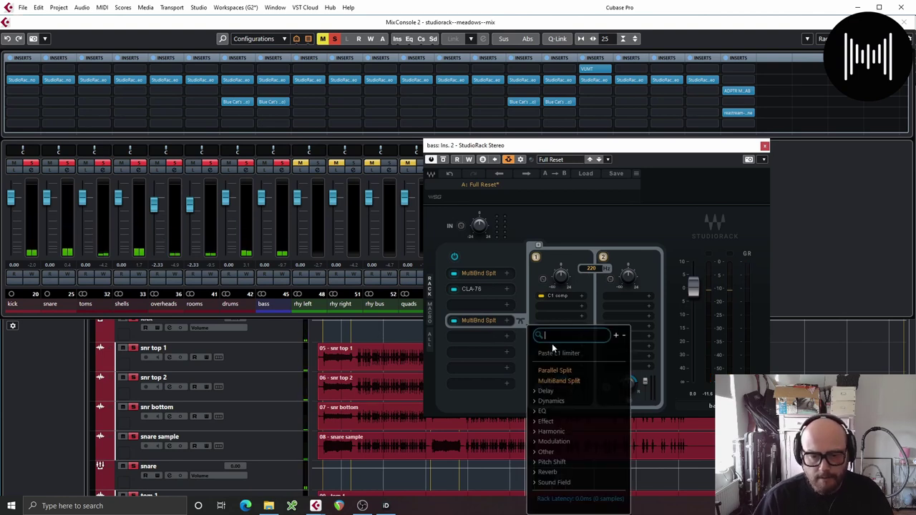
type("L1")
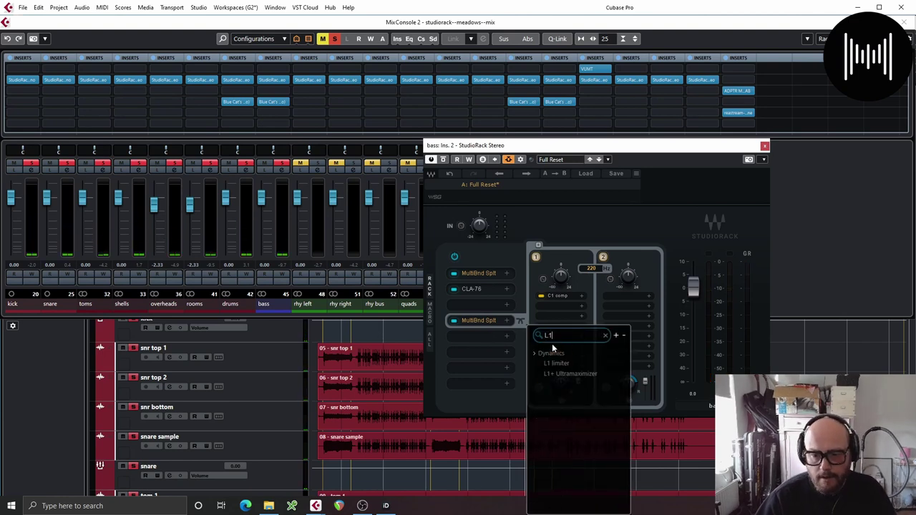
left_click(555, 362)
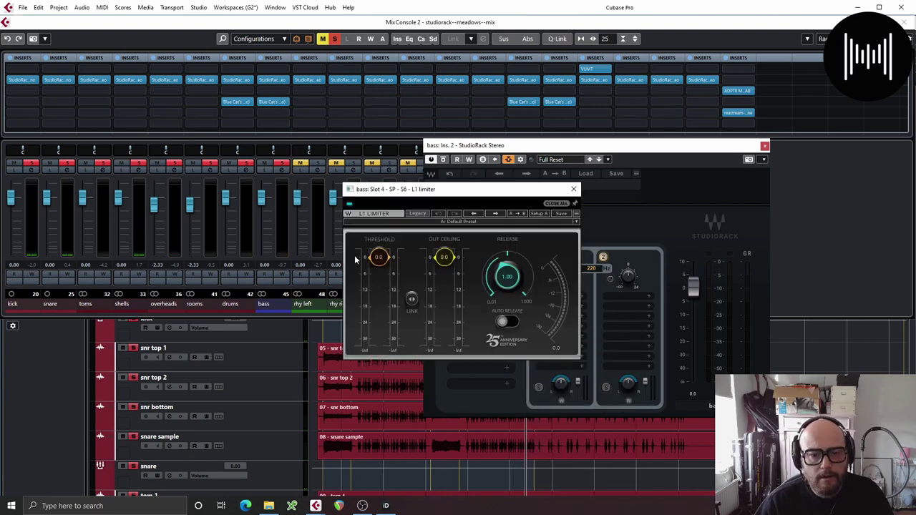
Step: During playback, set the low-band L1's out ceiling to -18.0, lower its threshold further, and close it
key("space")
left_click_drag(414, 299, 414, 356)
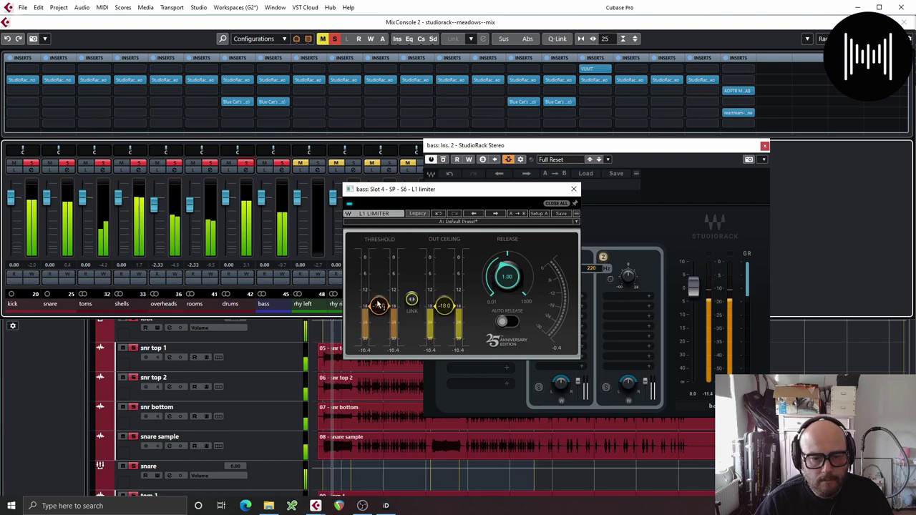
left_click_drag(378, 306, 379, 328)
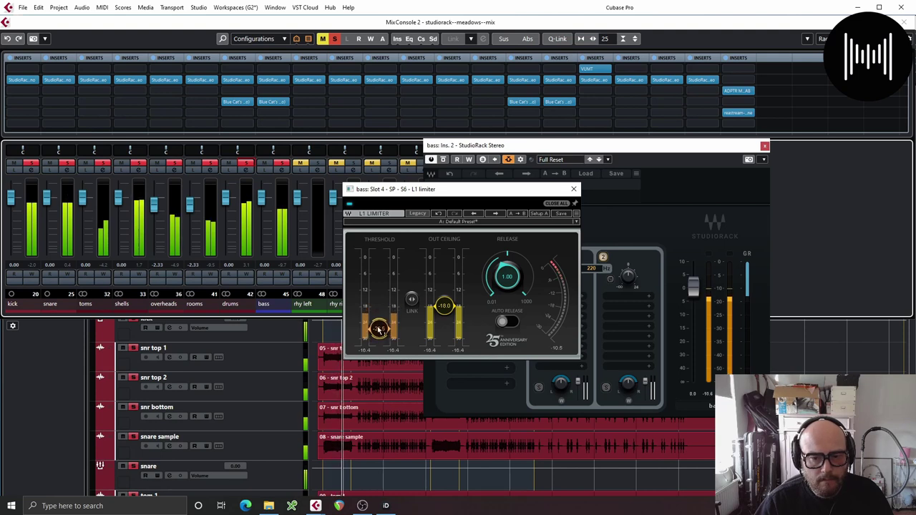
left_click(574, 189)
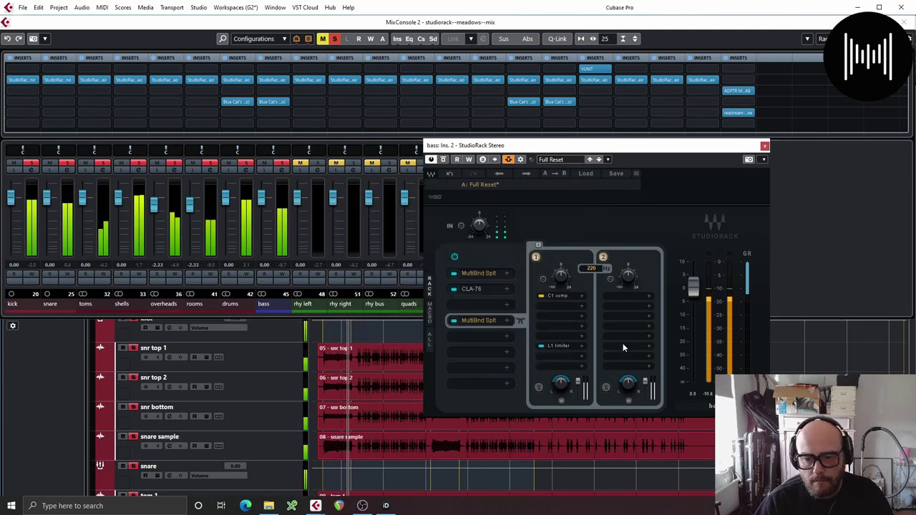
Step: Add an L1 limiter in the high band's sixth slot with ceiling -18.0 and threshold about -20.7, then close the limiter and rack
left_click(623, 343)
type("L1")
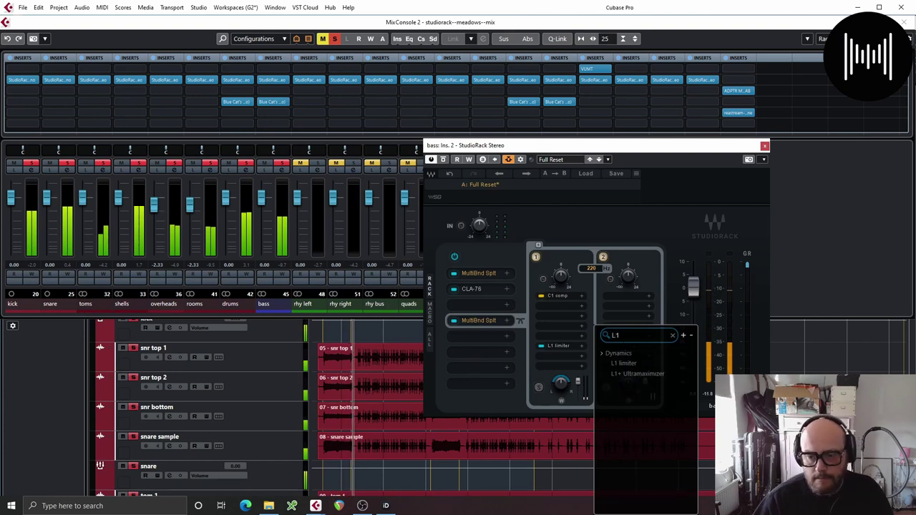
left_click(623, 364)
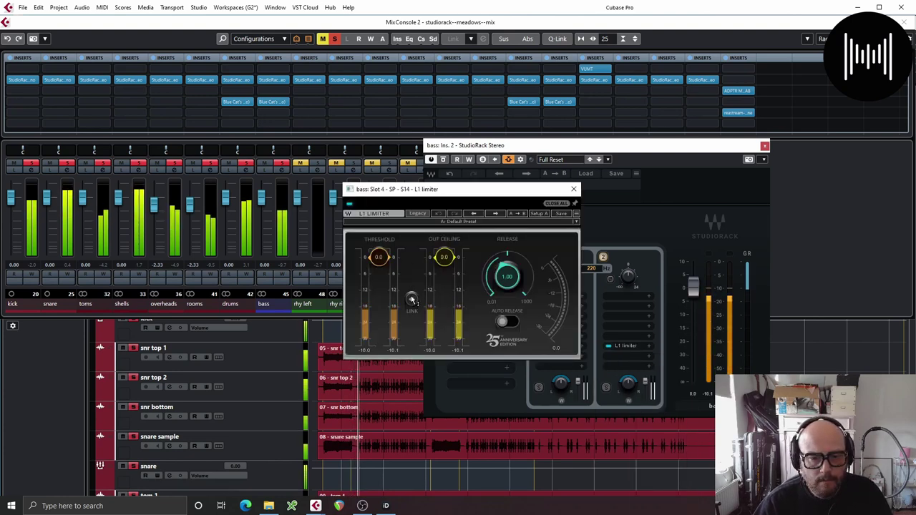
left_click_drag(379, 284, 379, 313)
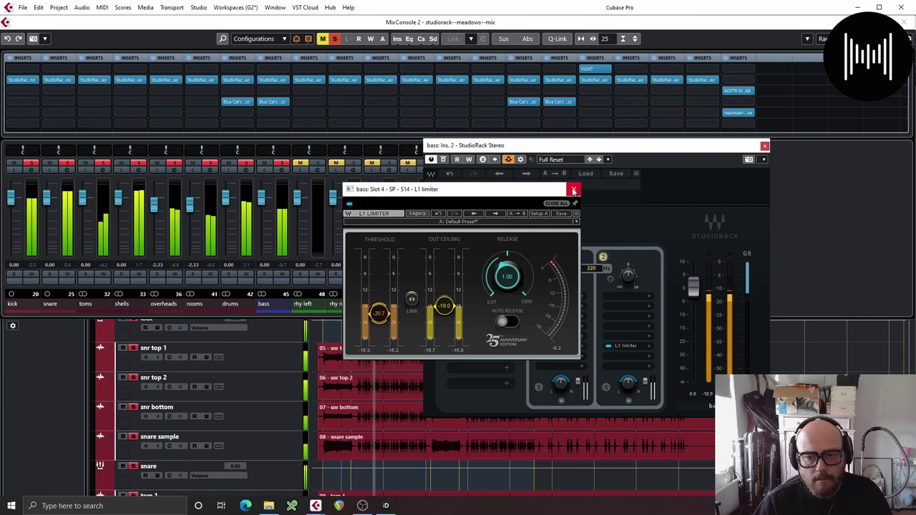
left_click(574, 189)
left_click(765, 146)
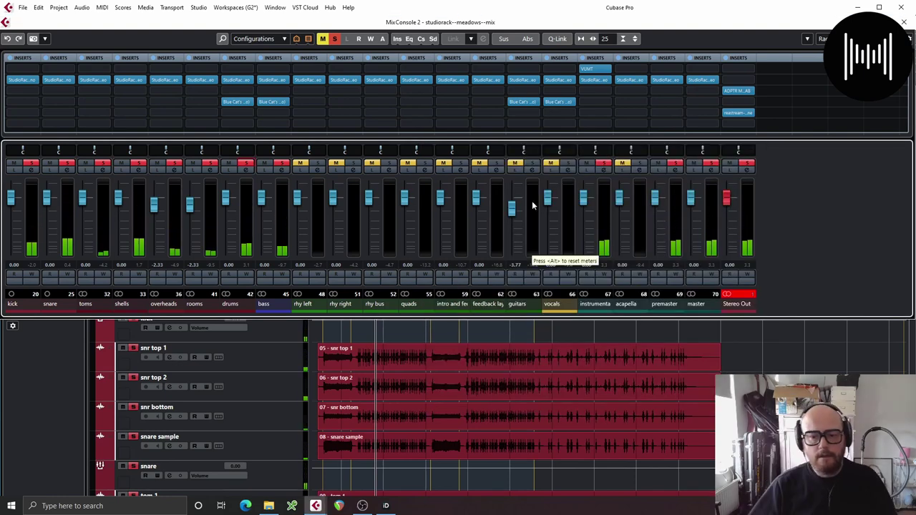
Step: Solo the rhy left and rhy right guitar channels along with the drums and bass, and play the mix
left_click(313, 215)
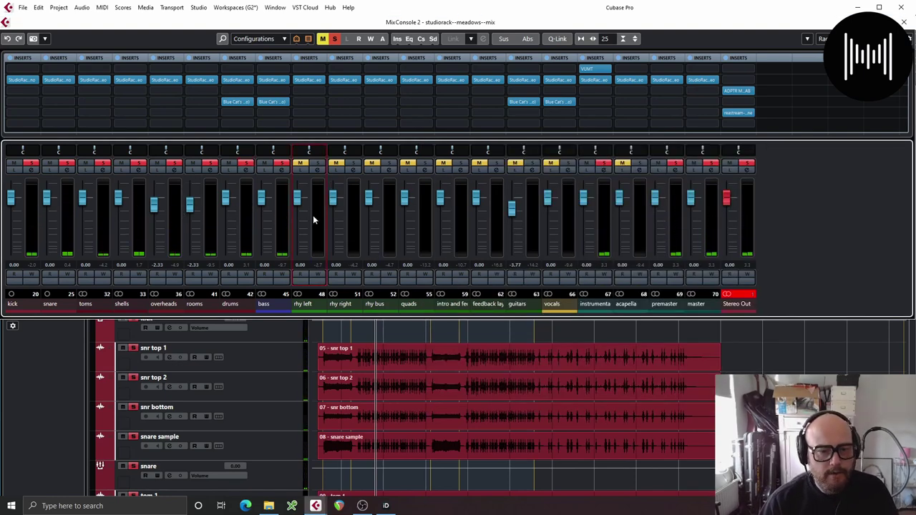
left_click(352, 212)
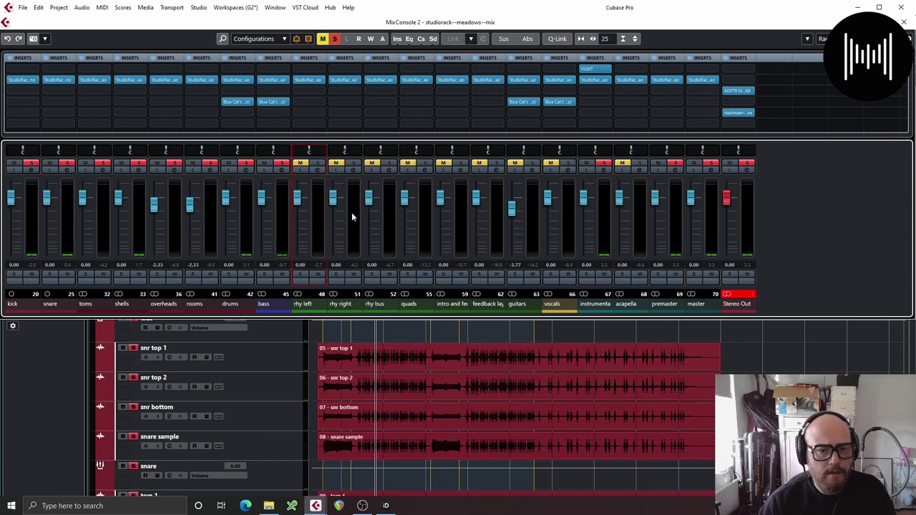
left_click(315, 220)
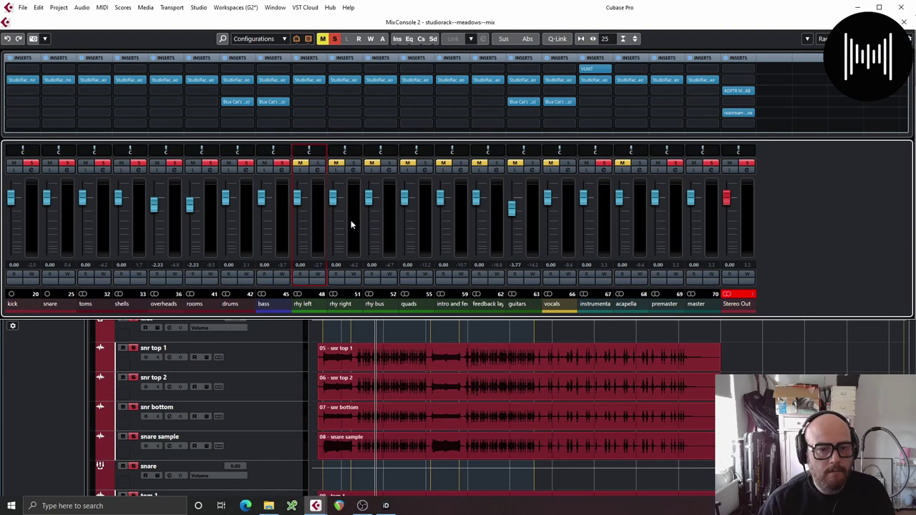
left_click(350, 222)
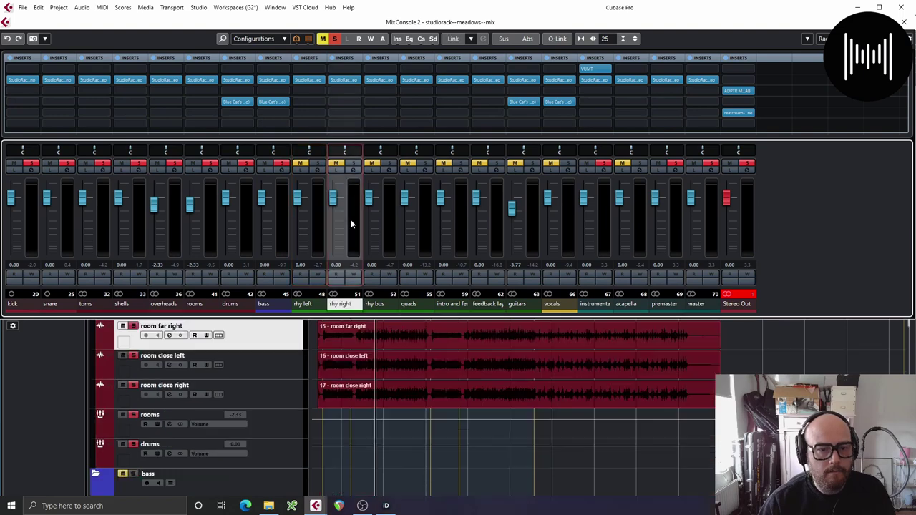
left_click(308, 164)
key("space")
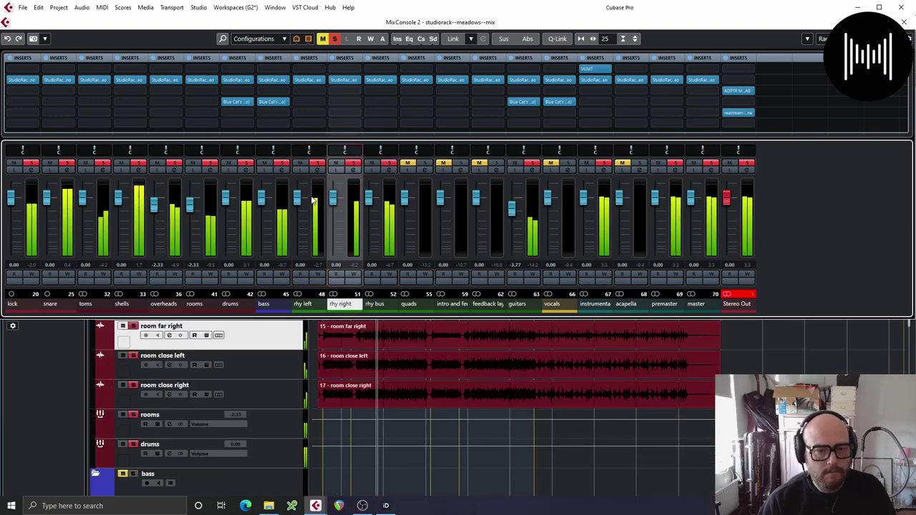
Step: Check the gain setting of the bass channel's Blue Cat's Gain plug-in, then close it
left_click(274, 103)
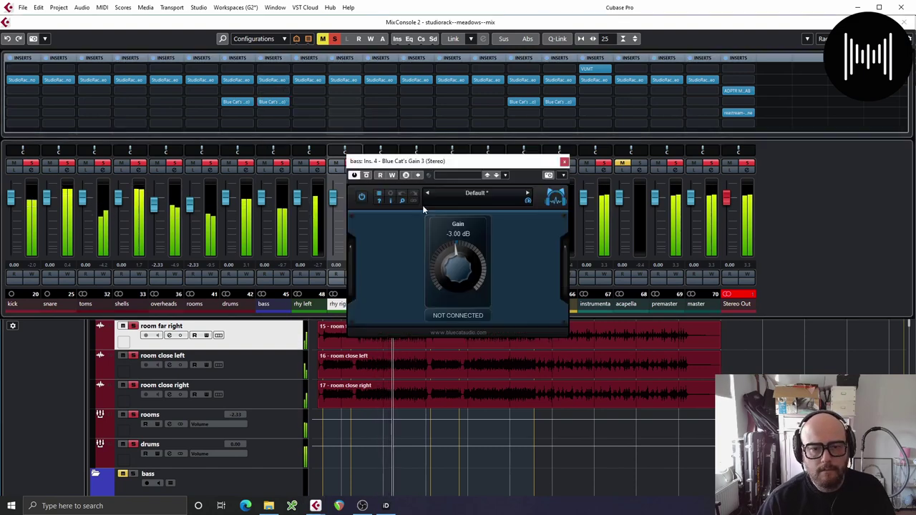
left_click(564, 162)
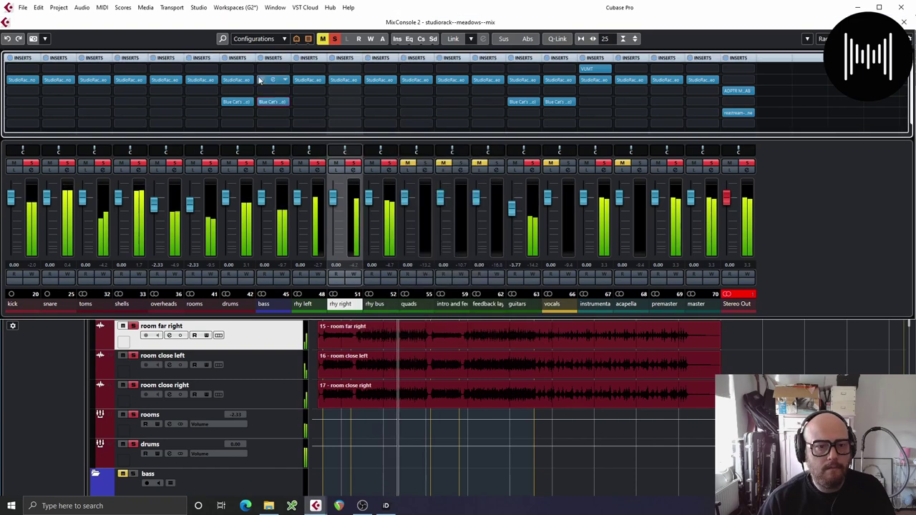
Step: Slightly lower the StudioRack output faders on the bass and drums channels, setting the drums fader to about -2.1, and close both racks
left_click(272, 79)
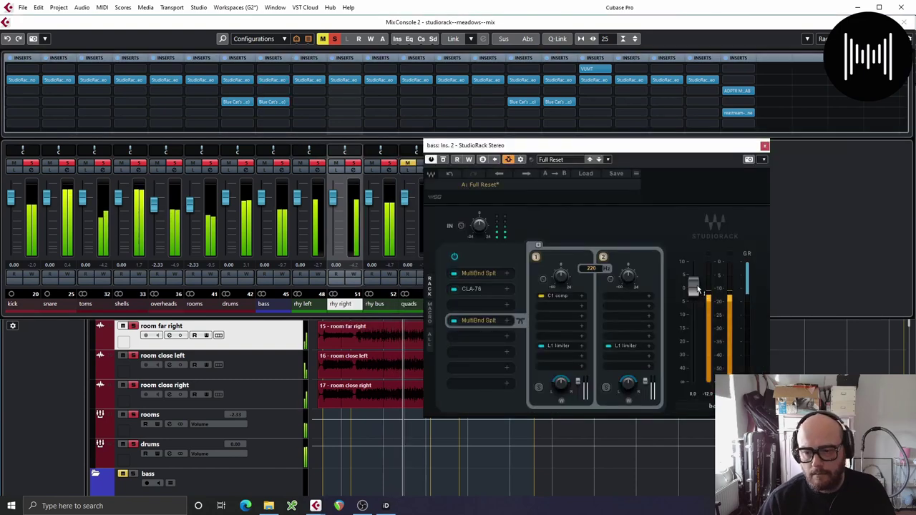
left_click_drag(695, 286, 693, 292)
left_click(764, 146)
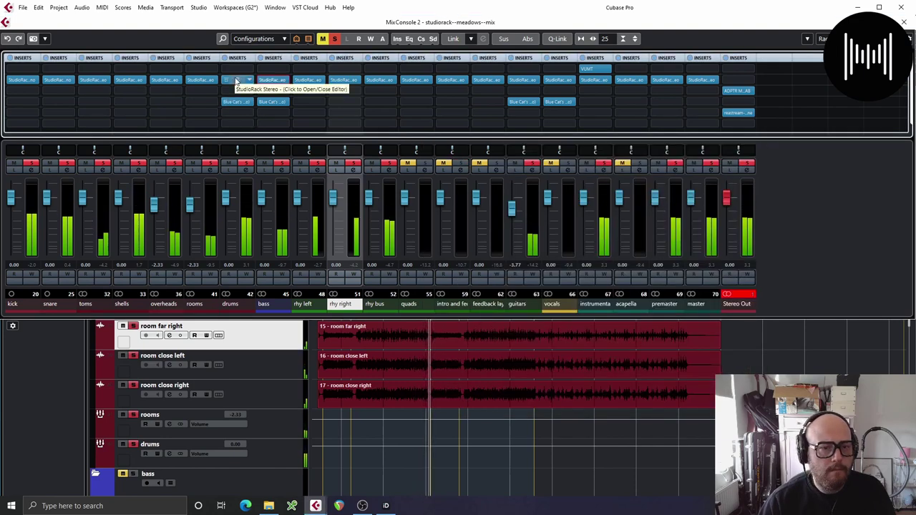
left_click(236, 80)
left_click_drag(476, 292, 476, 297)
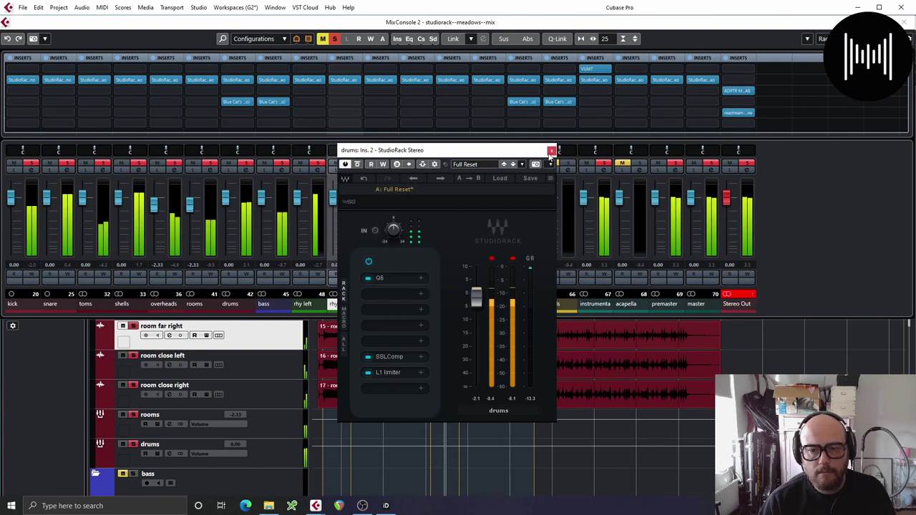
left_click(551, 151)
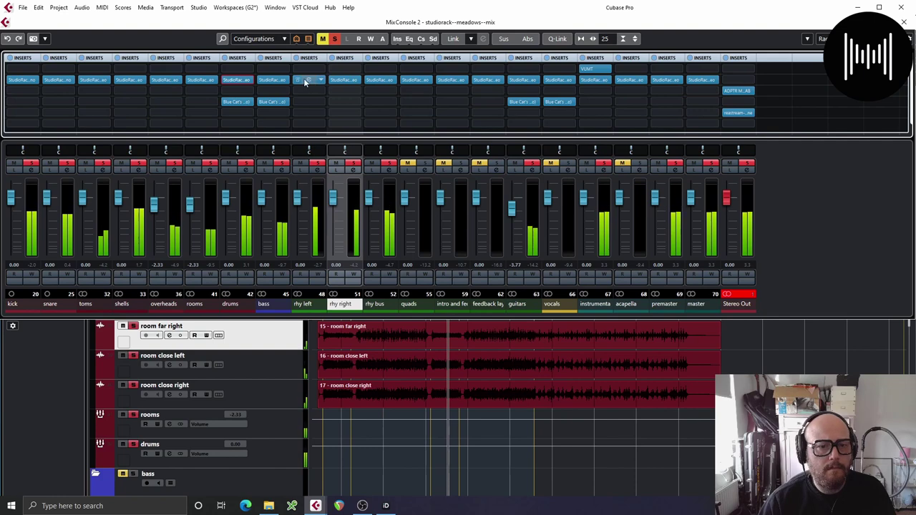
Step: Open the rhy left channel's StudioRack and add the SSLChannel plug-in in its second slot
left_click(306, 80)
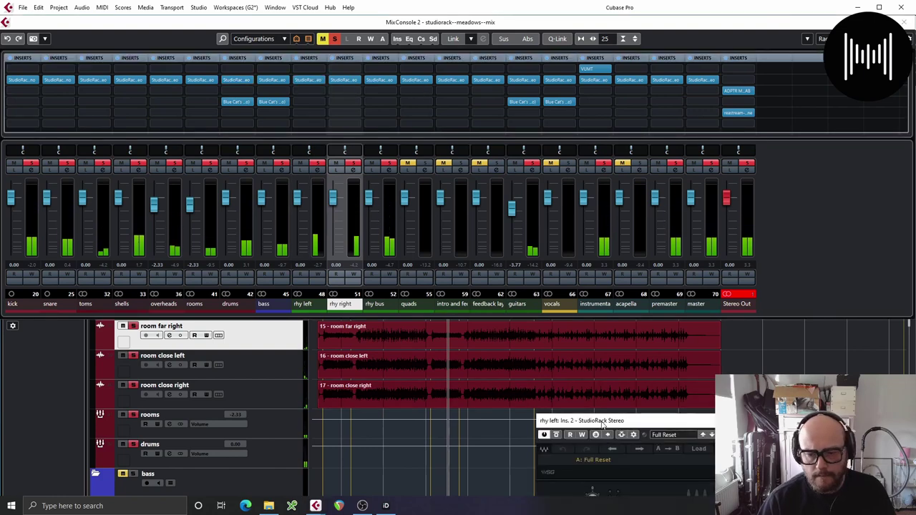
left_click_drag(603, 425, 116, 181)
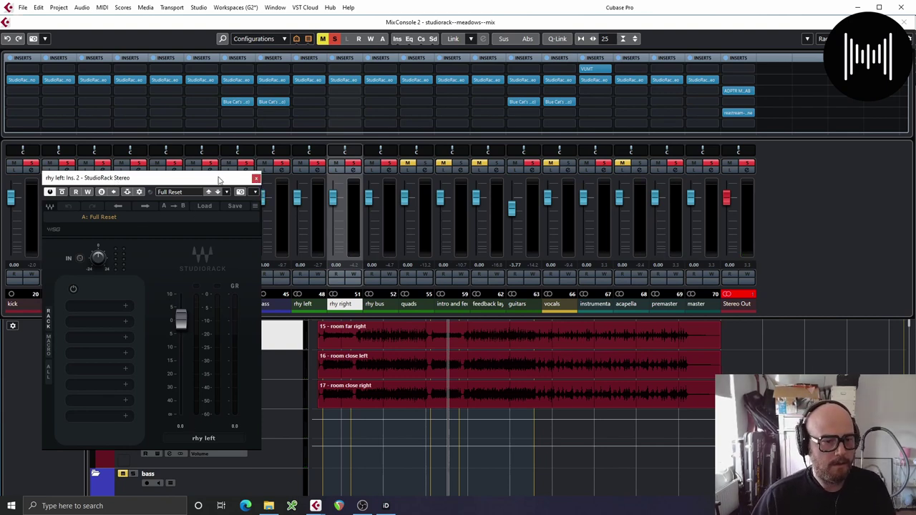
left_click_drag(220, 180, 245, 179)
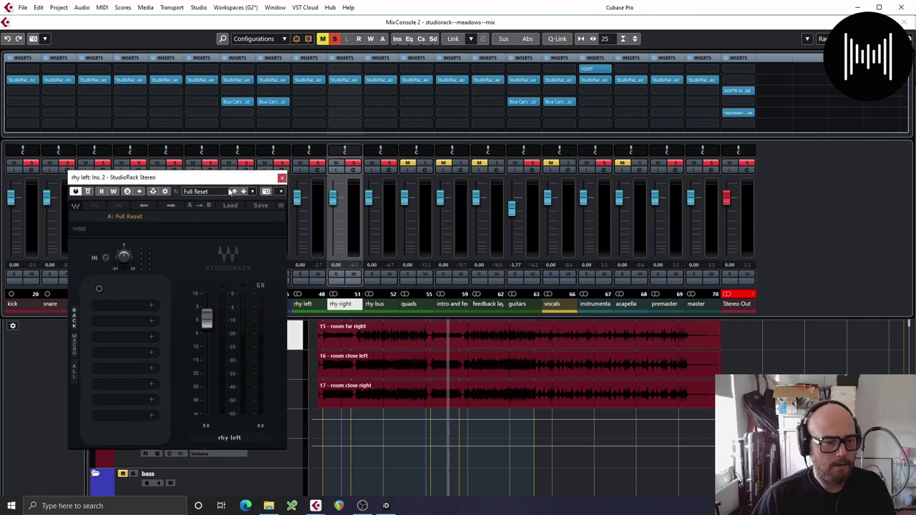
left_click(125, 321)
type("ssl")
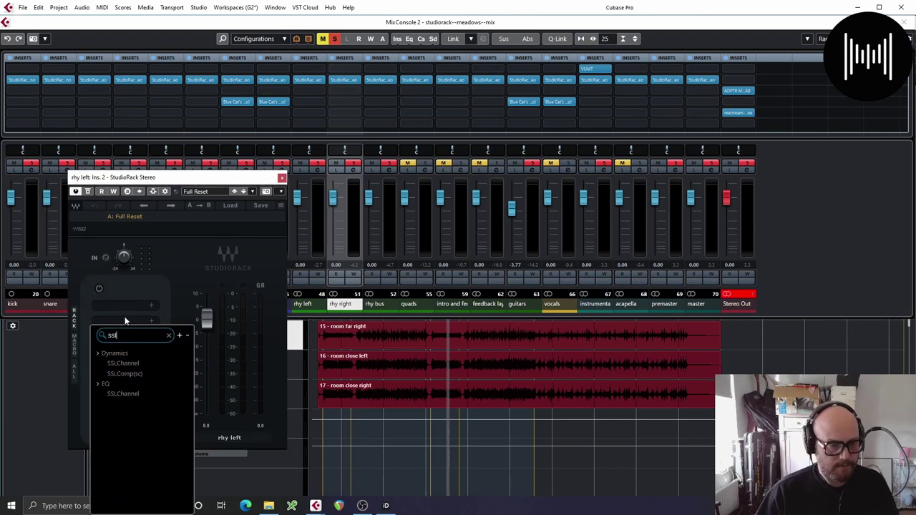
left_click(131, 365)
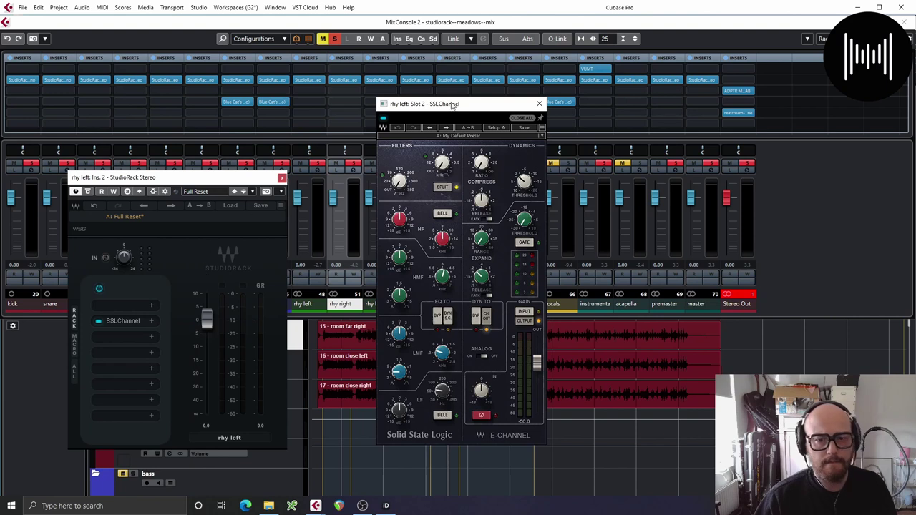
left_click_drag(451, 106, 488, 136)
Step: Play the mix, boost the high-mid EQ band in rhy left's SSLChannel and fine-tune it with the channel's listen mode on
key("space")
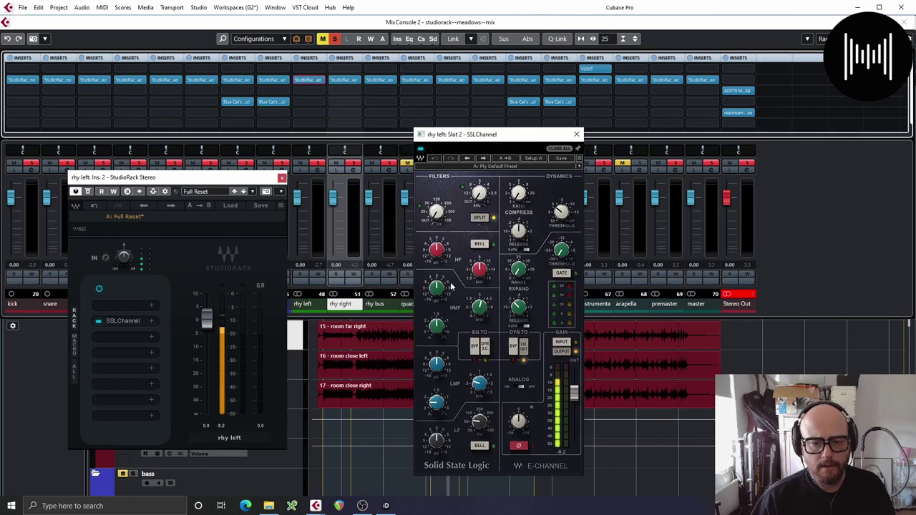
left_click_drag(437, 289, 436, 261)
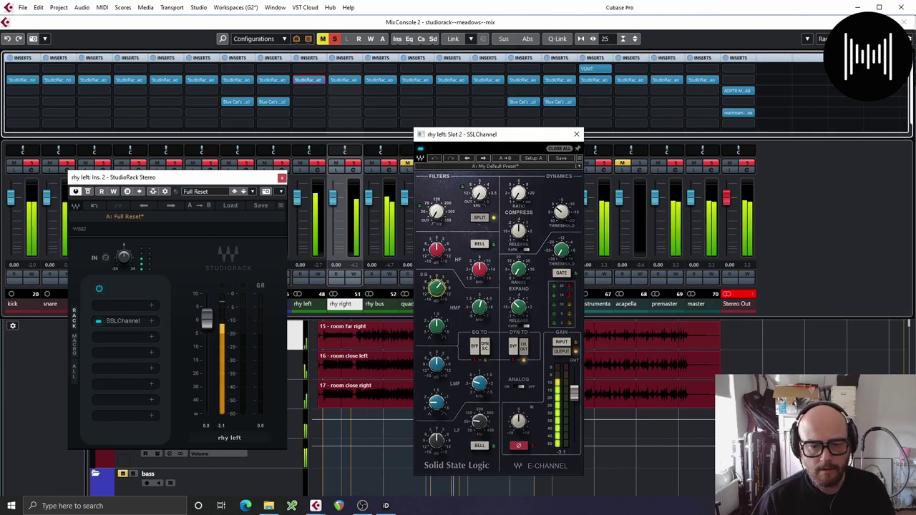
left_click(304, 169)
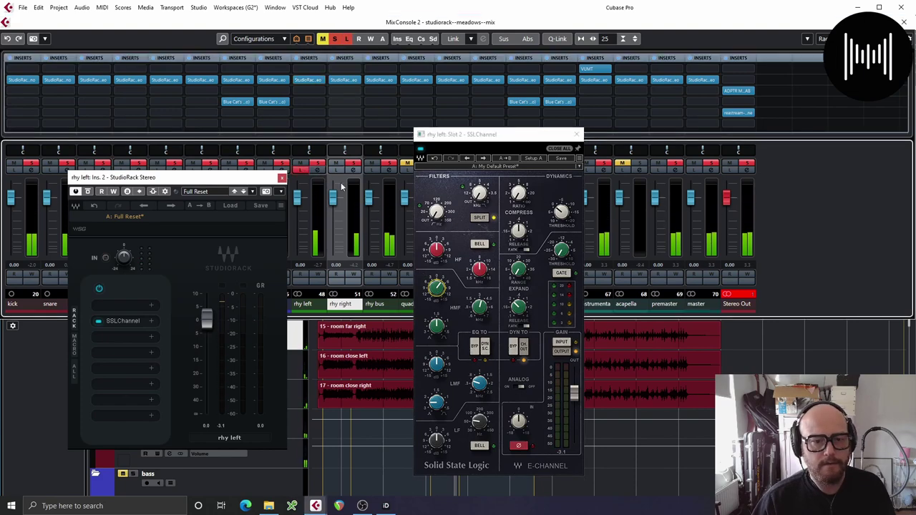
left_click(437, 288)
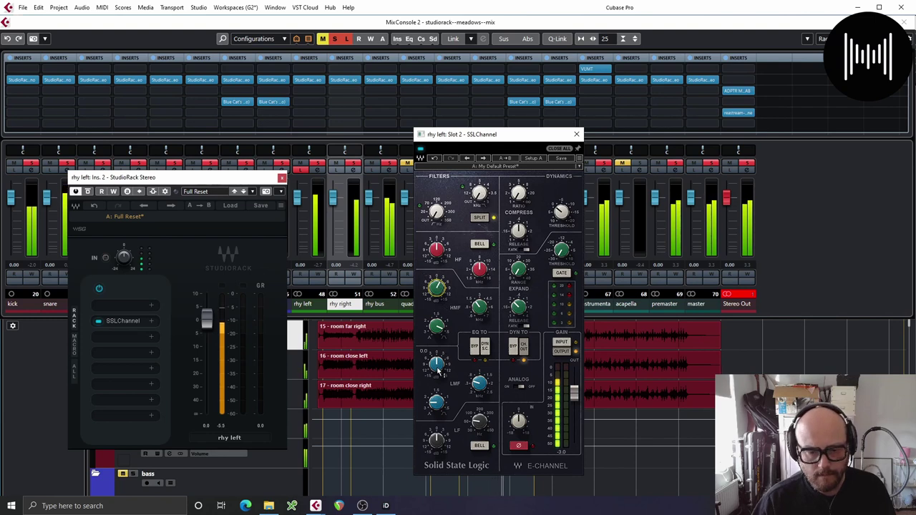
Step: Add the C4 multiband processor in the first slot of rhy left's StudioRack
left_click(120, 305)
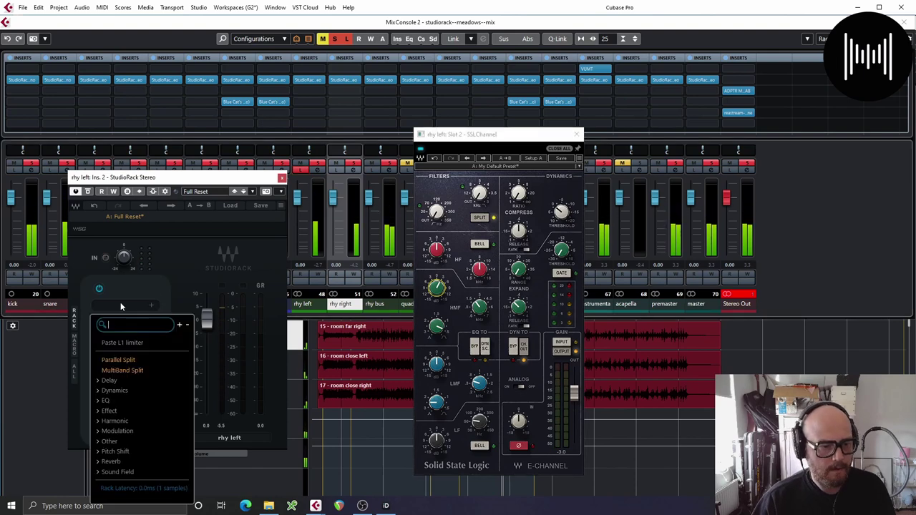
type("C4")
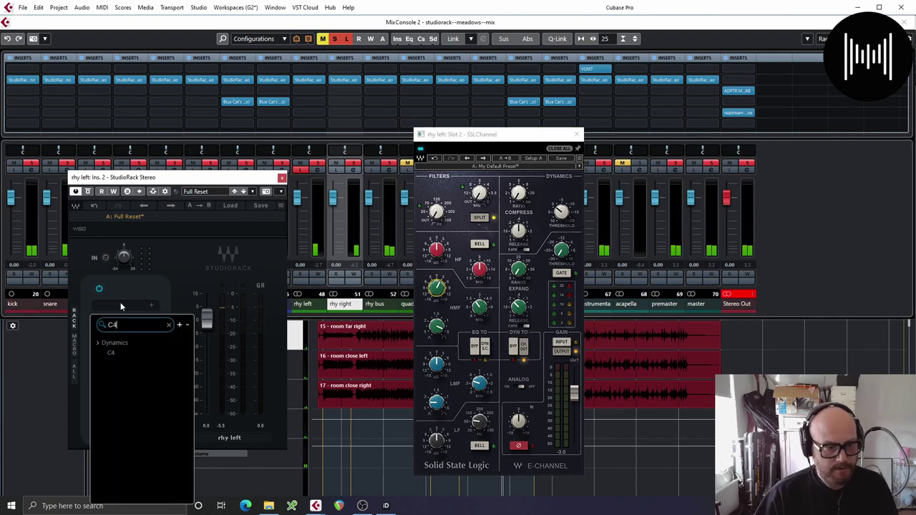
left_click(120, 354)
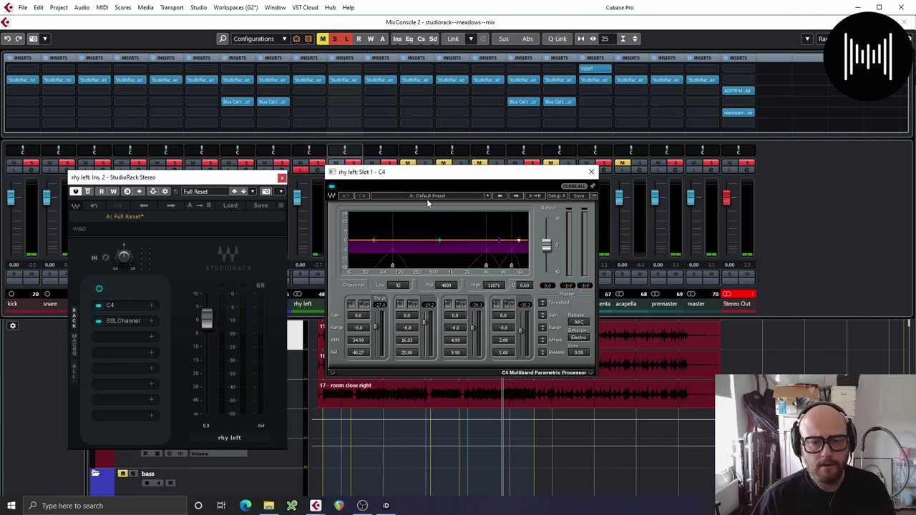
left_click_drag(438, 174, 498, 176)
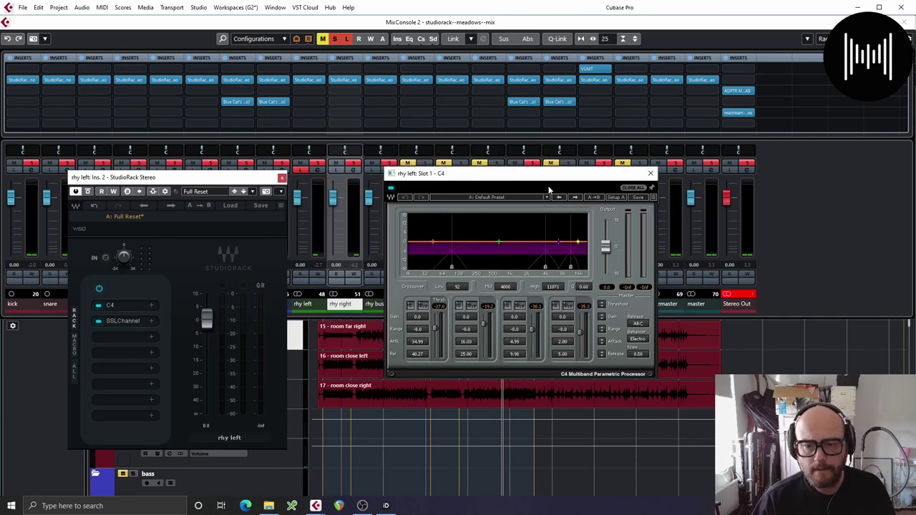
Step: Set the C4 crossovers on rhy left to 82 low, 424 mid and 3565 high
left_click(506, 196)
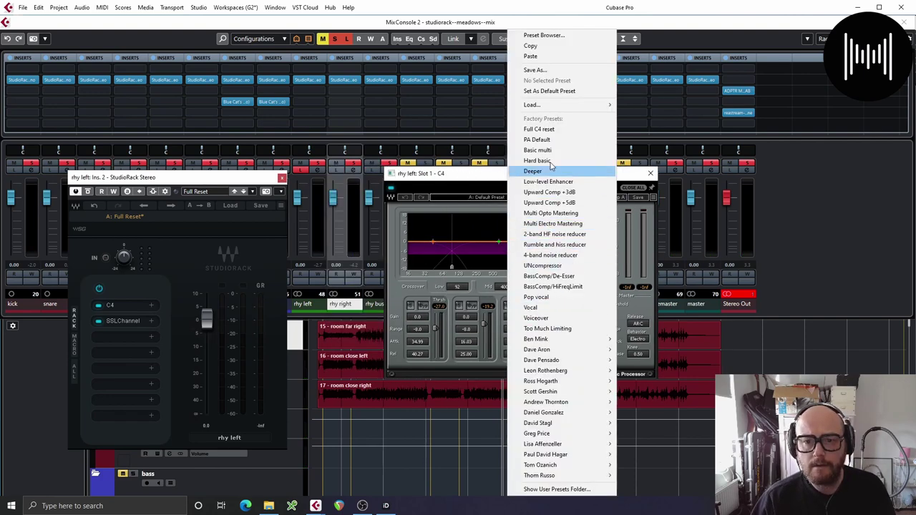
left_click(458, 175)
left_click_drag(545, 268, 489, 268)
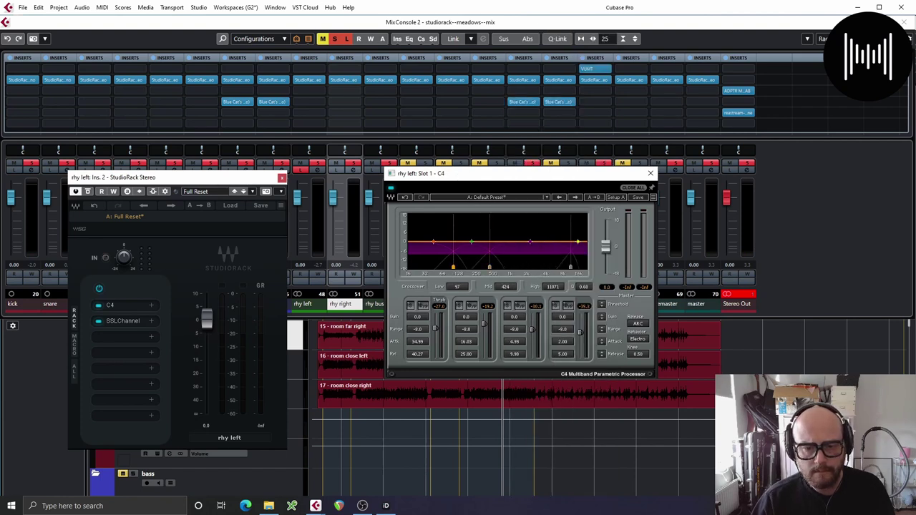
key("space")
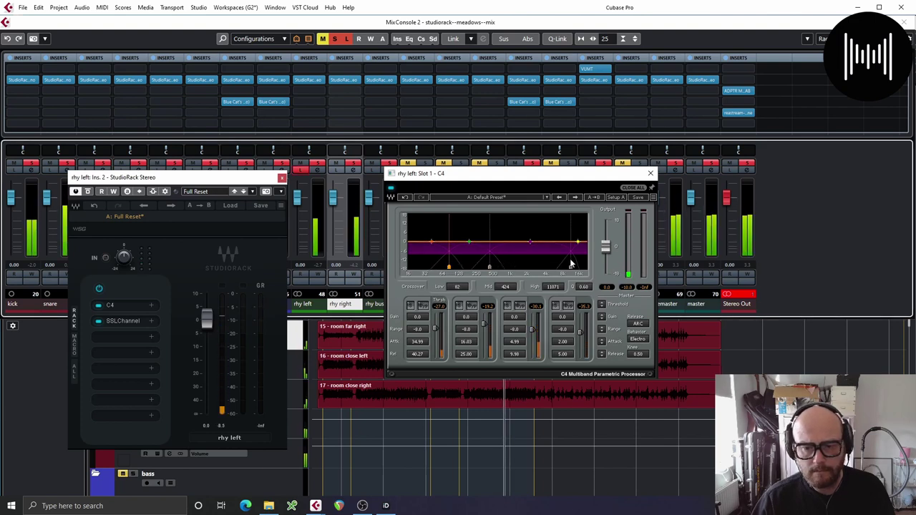
left_click_drag(570, 268, 542, 269)
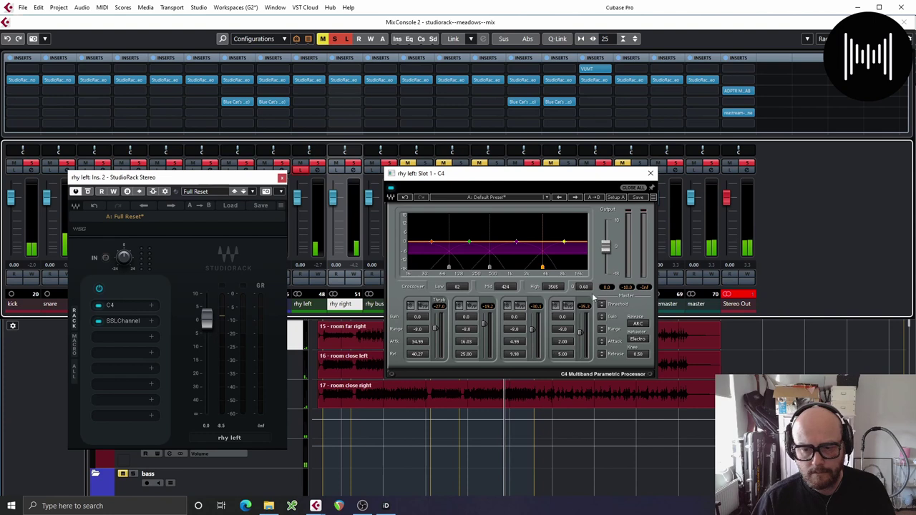
Step: Raise the C4's master threshold, set the range of all bands to -6.0, then lower the thresholds slightly during playback
left_click_drag(602, 304, 602, 289)
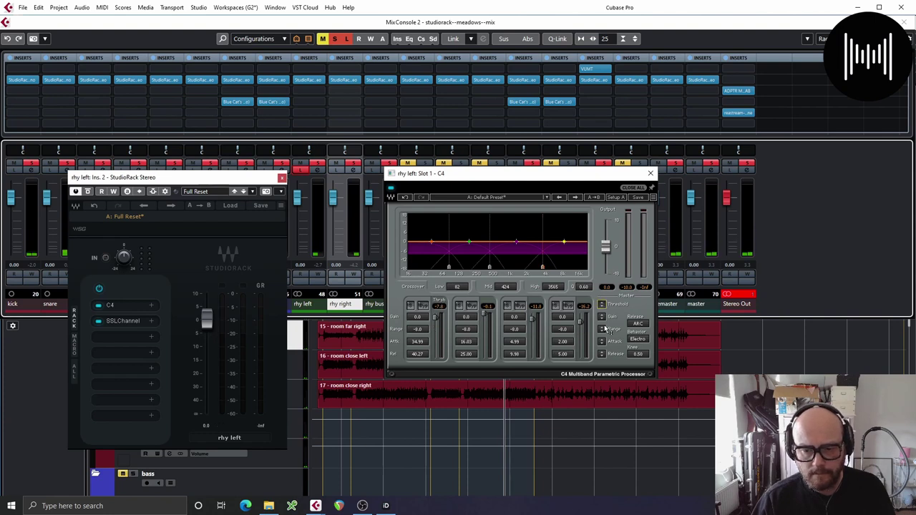
left_click_drag(602, 330, 602, 325)
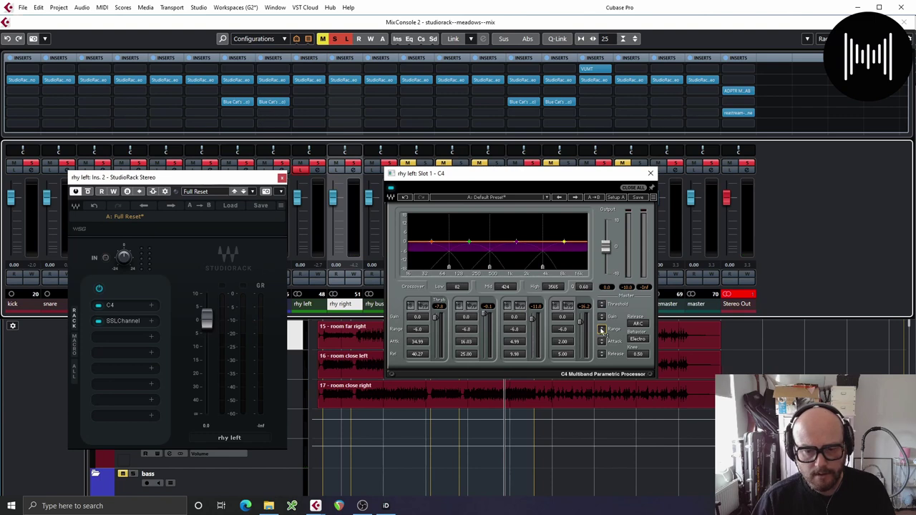
key("space")
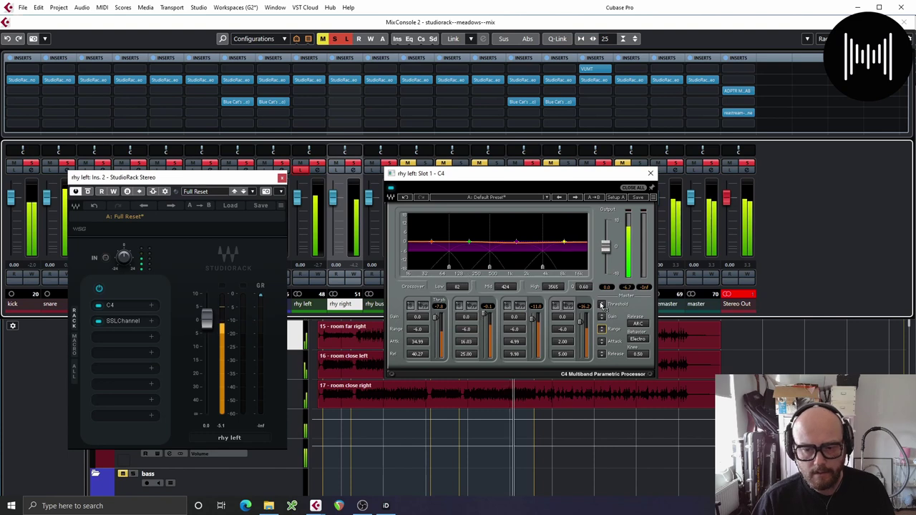
left_click_drag(601, 304, 602, 323)
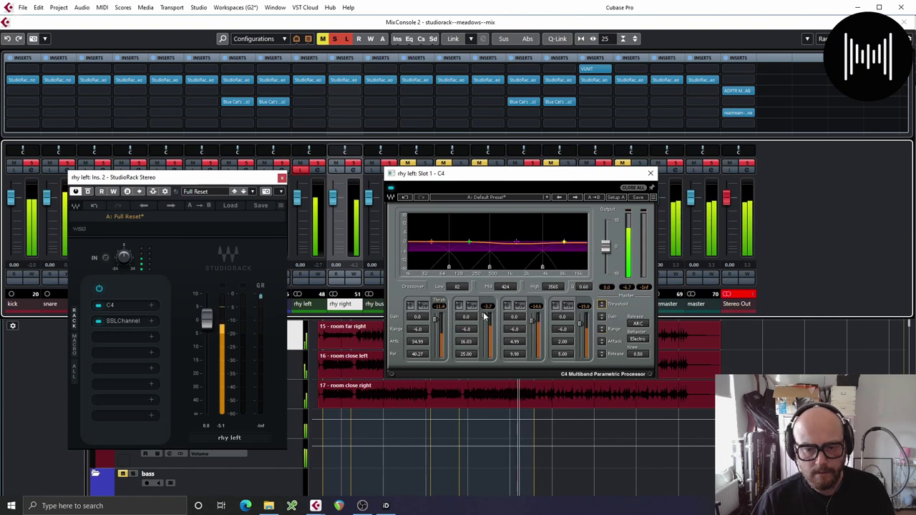
Step: Set the C4's first two thresholds to -36.7 and -26.9, low gain 2.0, mid crossover 379 and high 4975, then close the plug-in and rack
left_click_drag(484, 317, 420, 306)
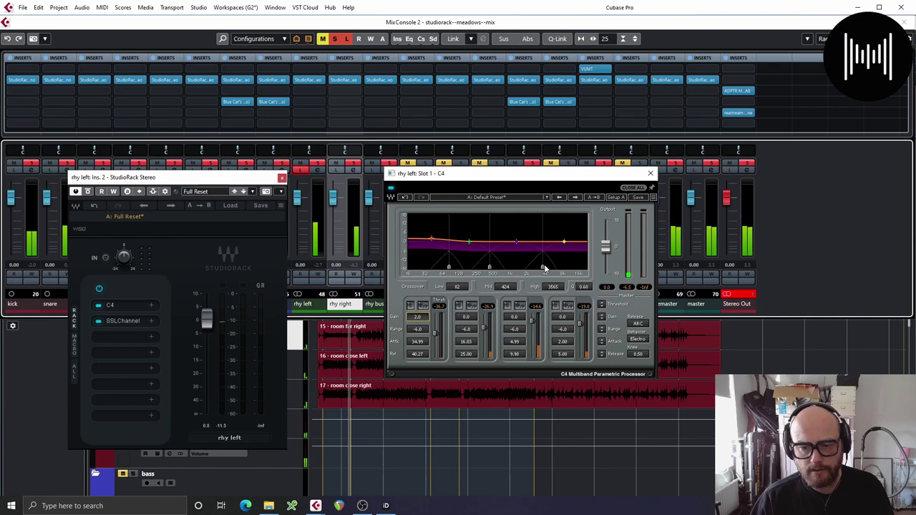
left_click_drag(544, 267, 550, 268)
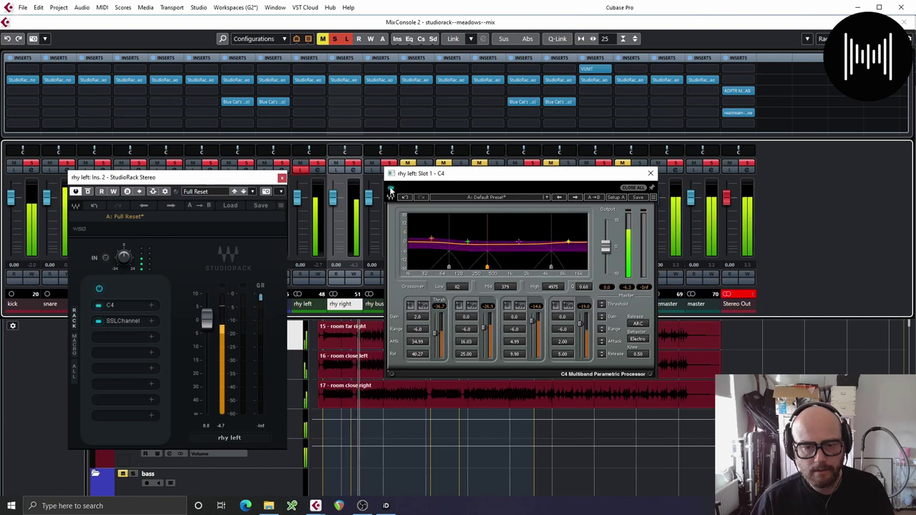
left_click(650, 173)
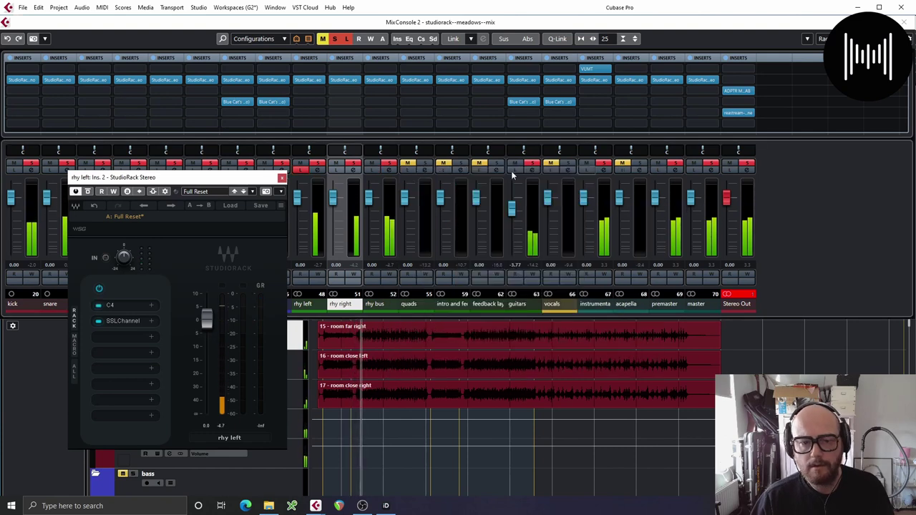
left_click(282, 178)
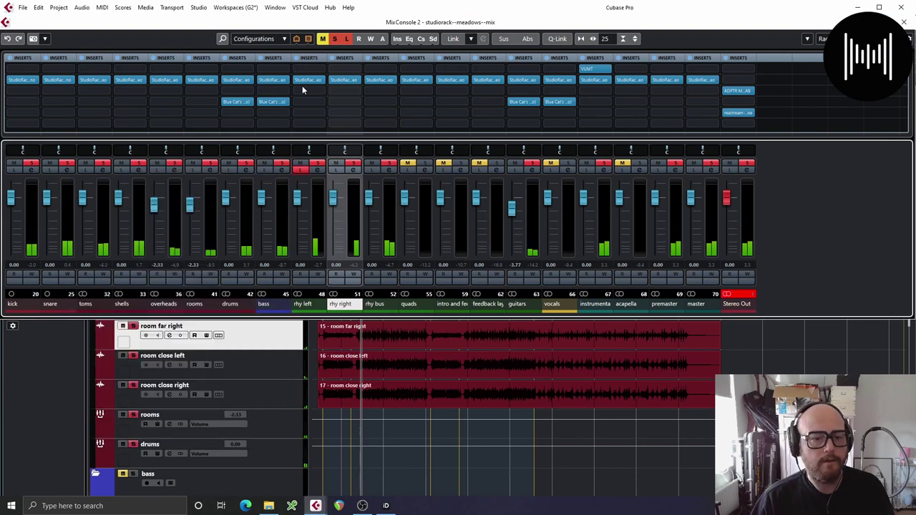
Step: Remove rhy right's existing StudioRack and replace it with a copy of the one from rhy left
left_click(361, 81)
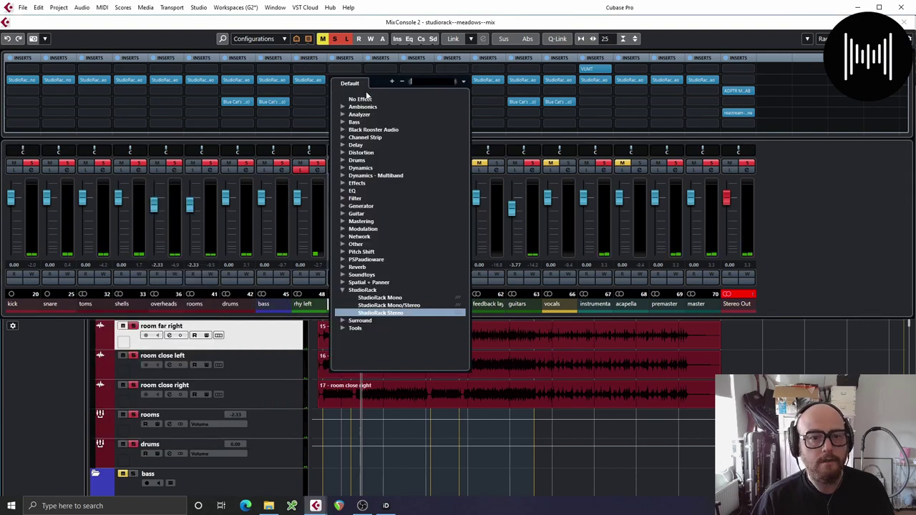
left_click(365, 95)
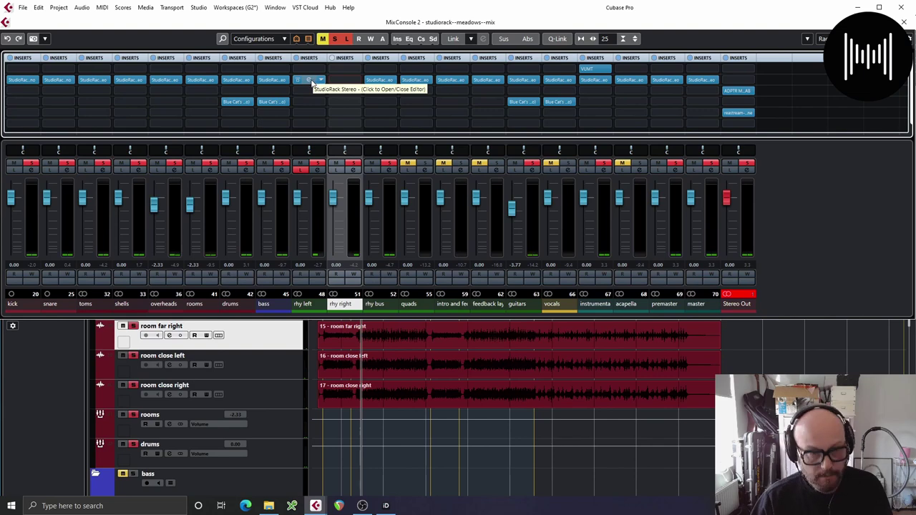
left_click_drag(309, 84, 345, 80)
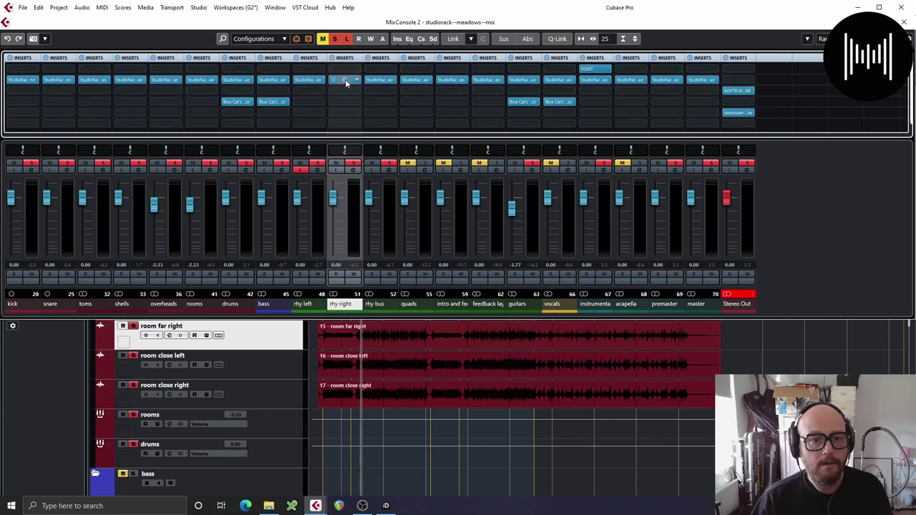
Step: Switch listening from rhy left to rhy bus, start playback and open the StudioRack on rhy bus
left_click(301, 170)
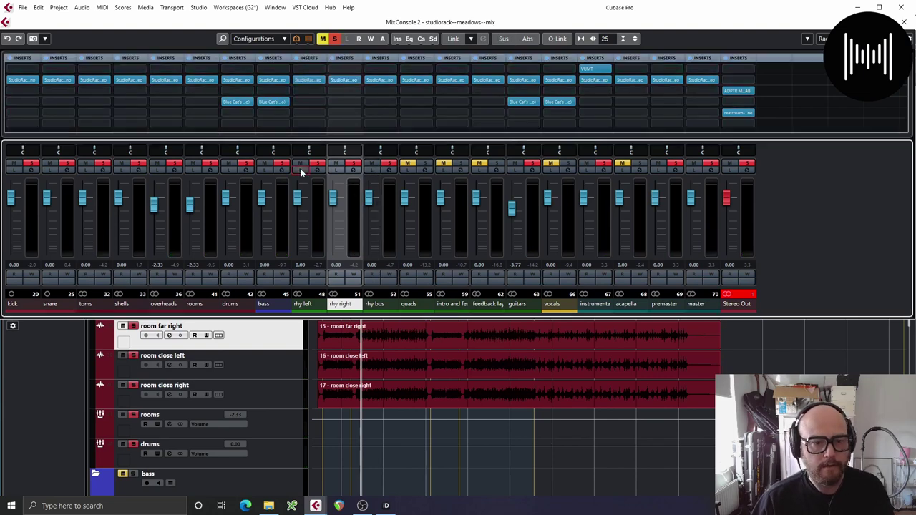
key("space")
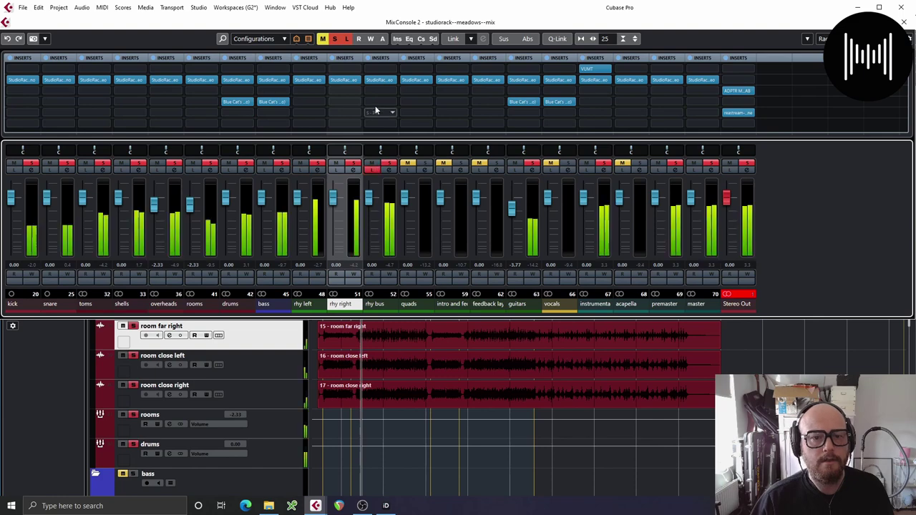
left_click(378, 80)
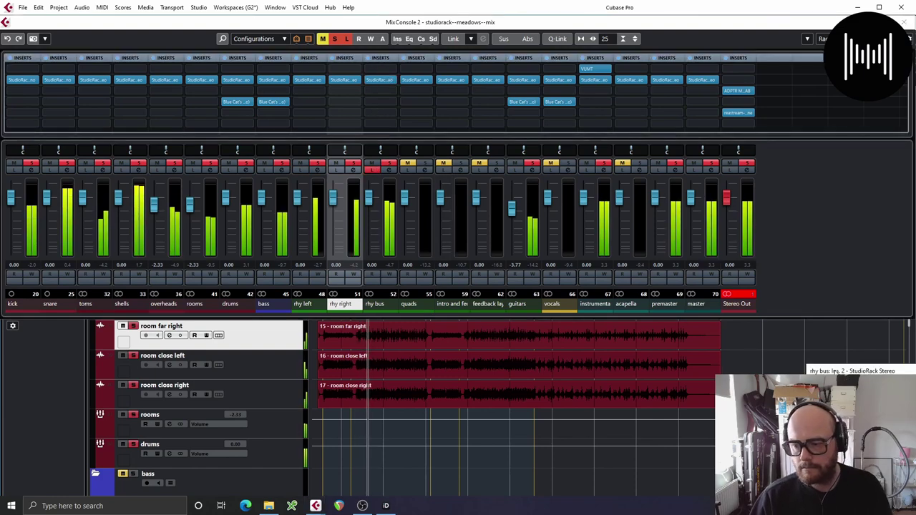
left_click_drag(836, 370, 403, 152)
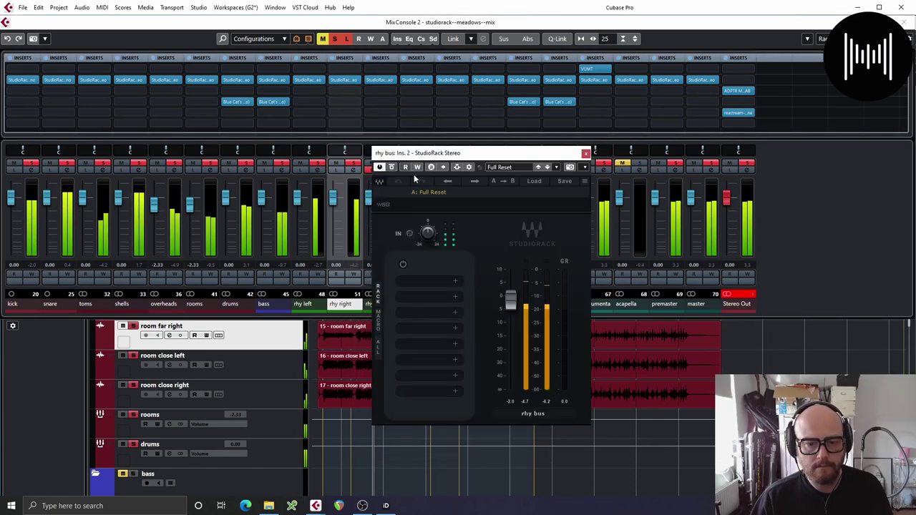
Step: Insert the Q6 equalizer in the first slot of rhy bus's StudioRack
left_click(422, 280)
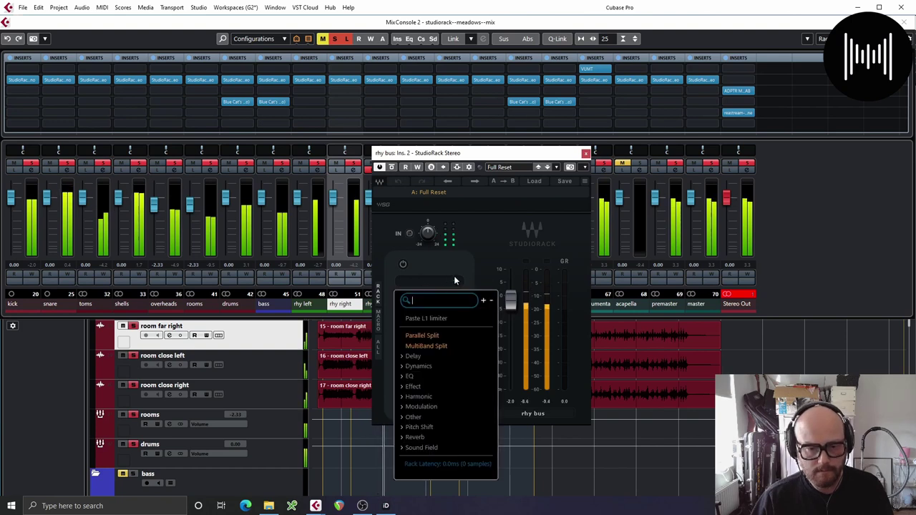
type("Q6")
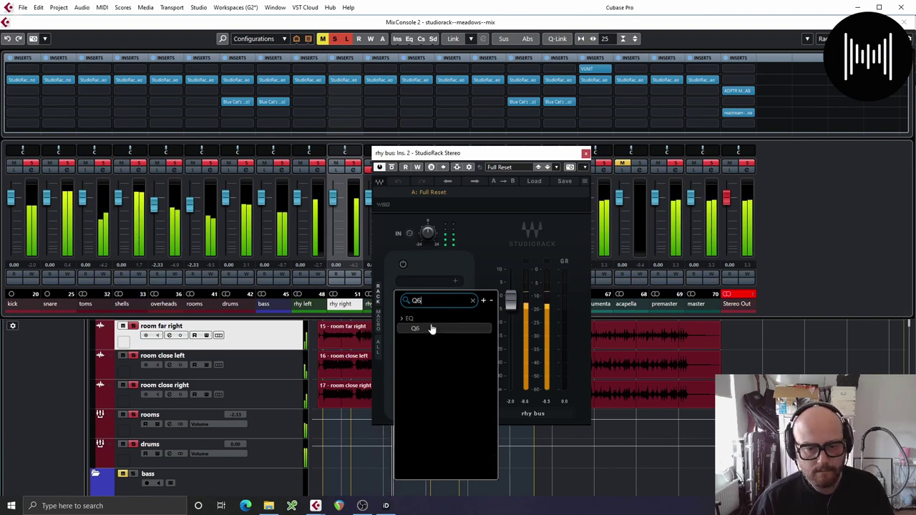
left_click(432, 328)
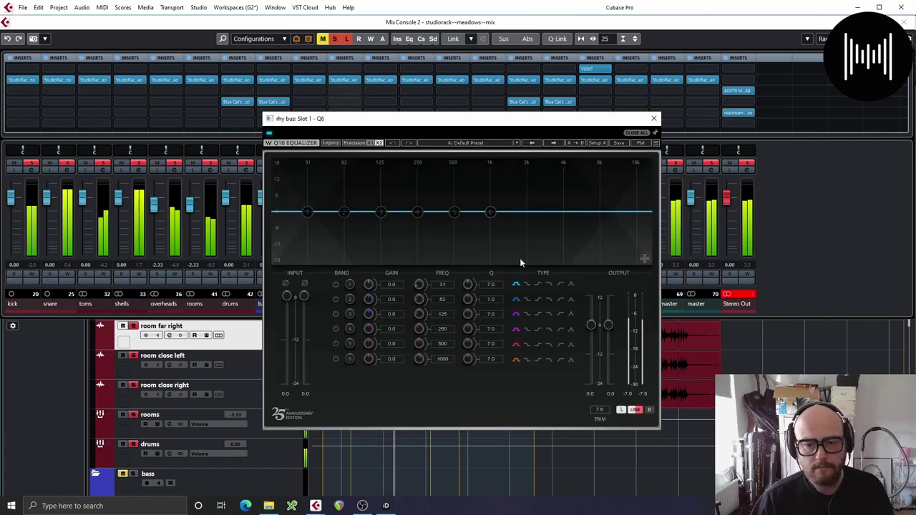
Step: Cut Q6 band 6 by -2.3 at 3144 with Q 30.4 and band 5 by -1.5 at 3717 with Q 39.5, then close it
left_click_drag(490, 213, 551, 217)
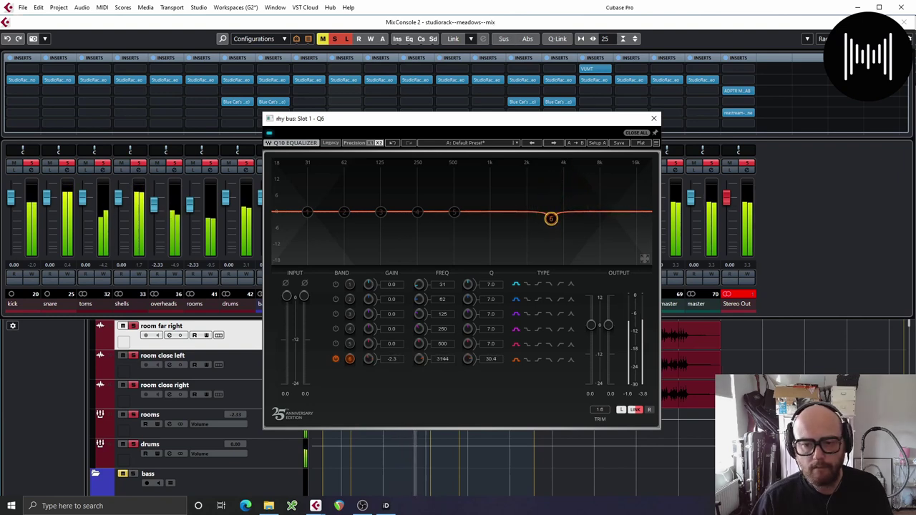
left_click_drag(454, 212, 559, 218)
scroll(519, 173, "up", 8)
scroll(518, 174, "up", 3)
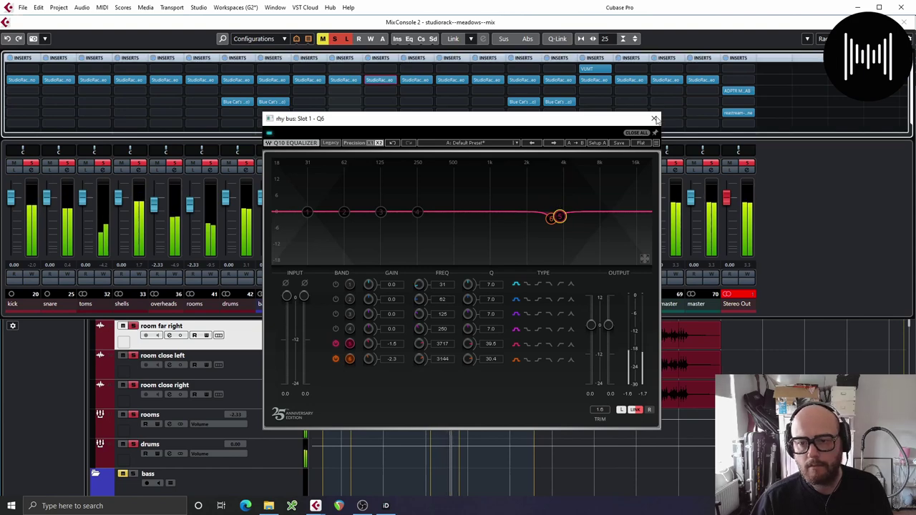
left_click(654, 118)
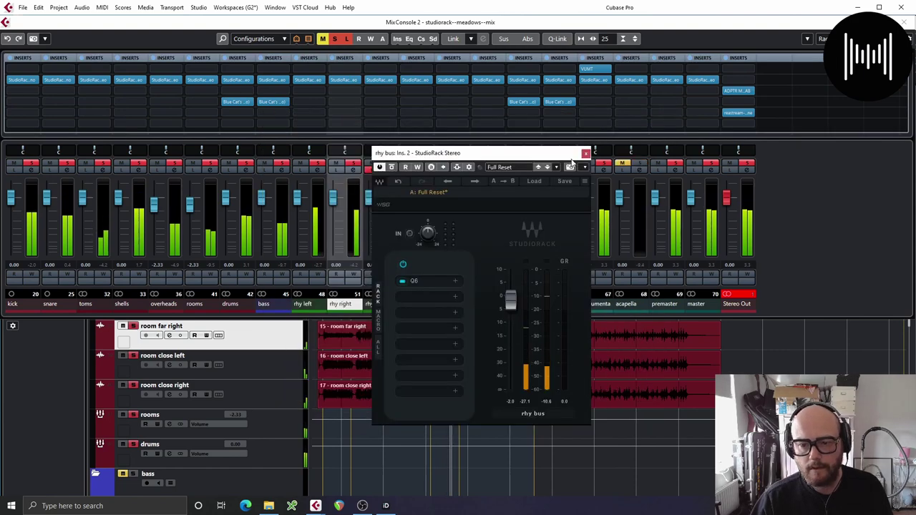
Step: Add a MultiBand Split in the rack's third slot with three bands and set its first crossover to 310 Hz
left_click(434, 310)
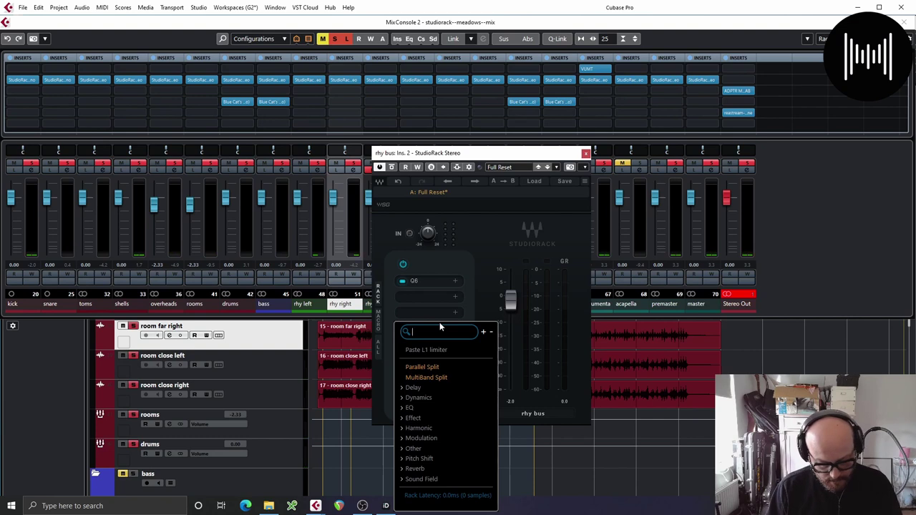
left_click(435, 378)
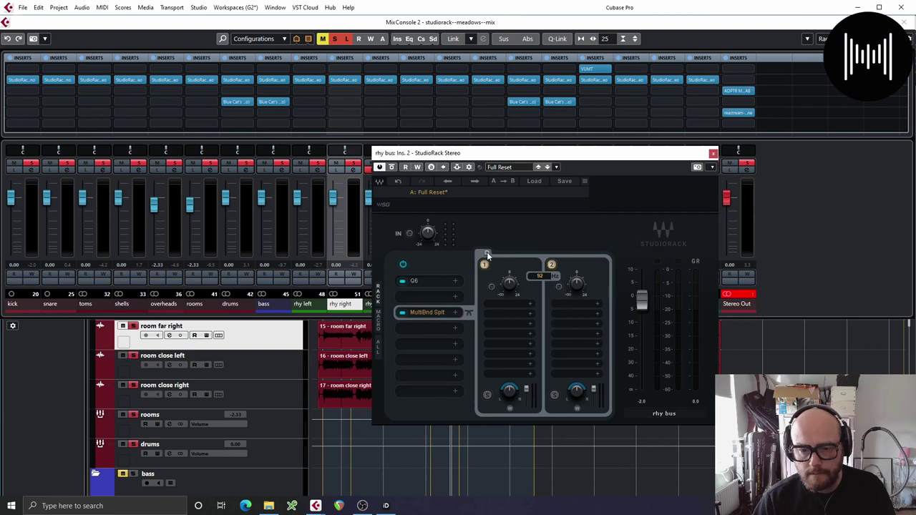
left_click(486, 253)
left_click(571, 303)
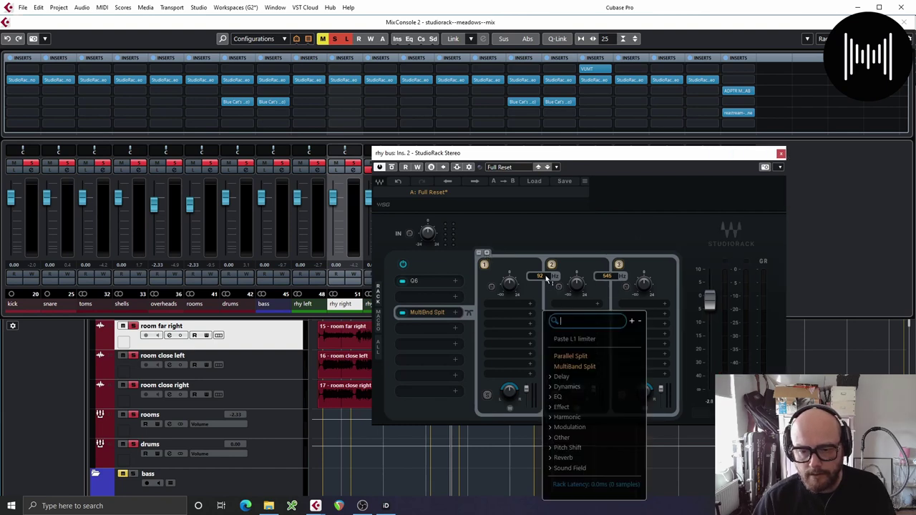
left_click_drag(545, 276, 544, 254)
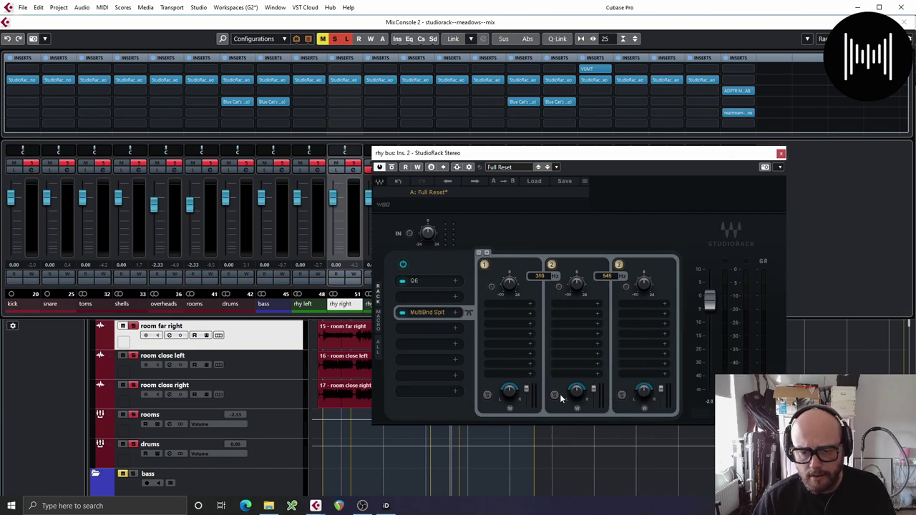
Step: Insert the Abbey Road Saturator on the split's second band and solo that band
left_click(569, 305)
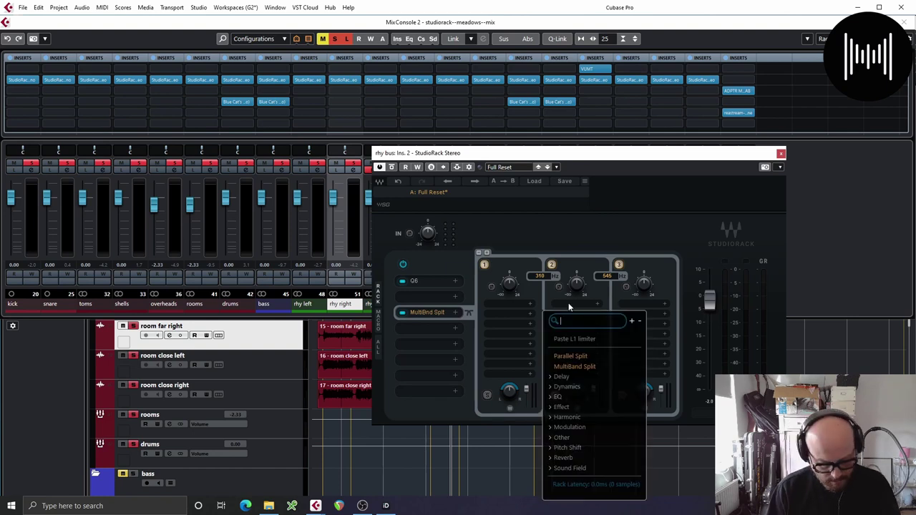
type("abb")
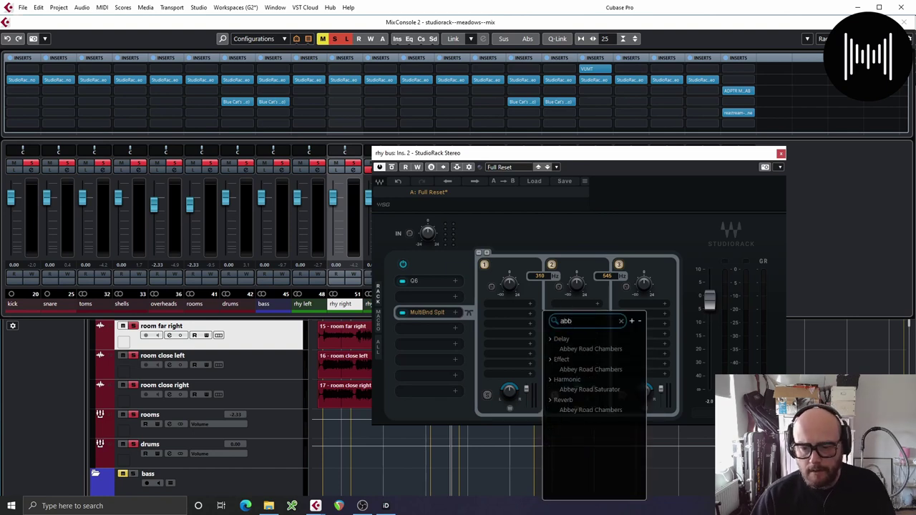
left_click(592, 389)
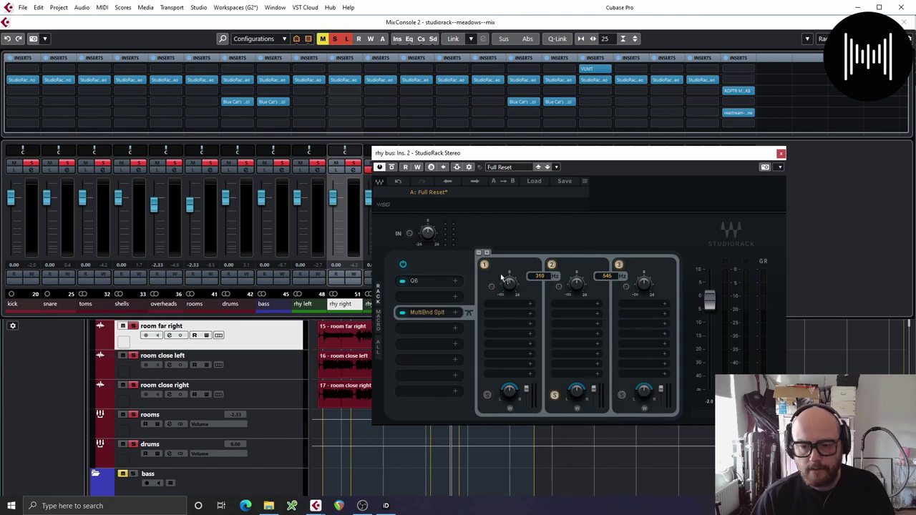
left_click_drag(469, 121, 291, 149)
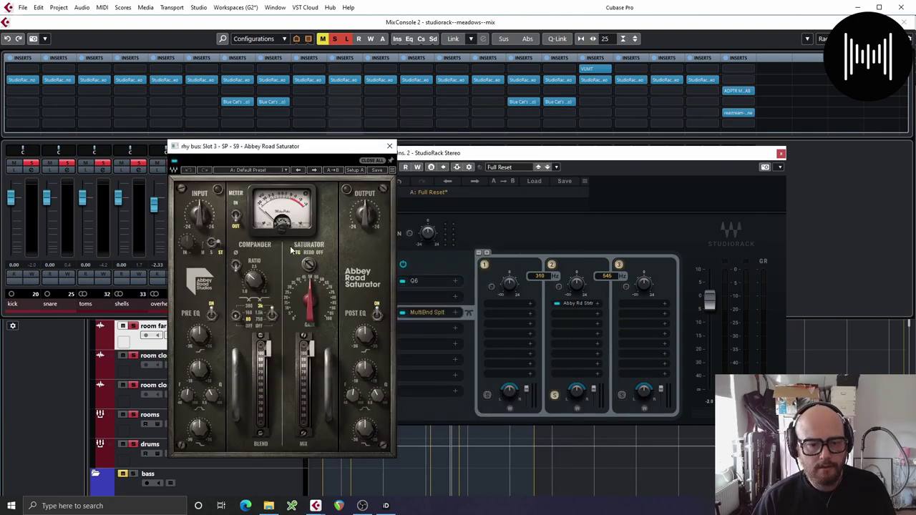
Step: Raise the Abbey Road Saturator's gain during playback and lower its output slightly
key("space")
left_click_drag(312, 301, 313, 250)
left_click_drag(313, 340, 313, 342)
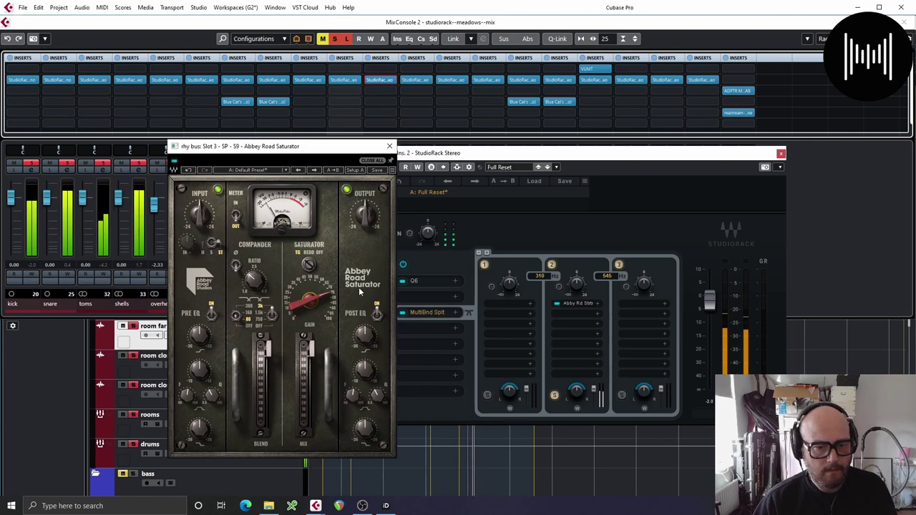
left_click_drag(365, 213, 364, 219)
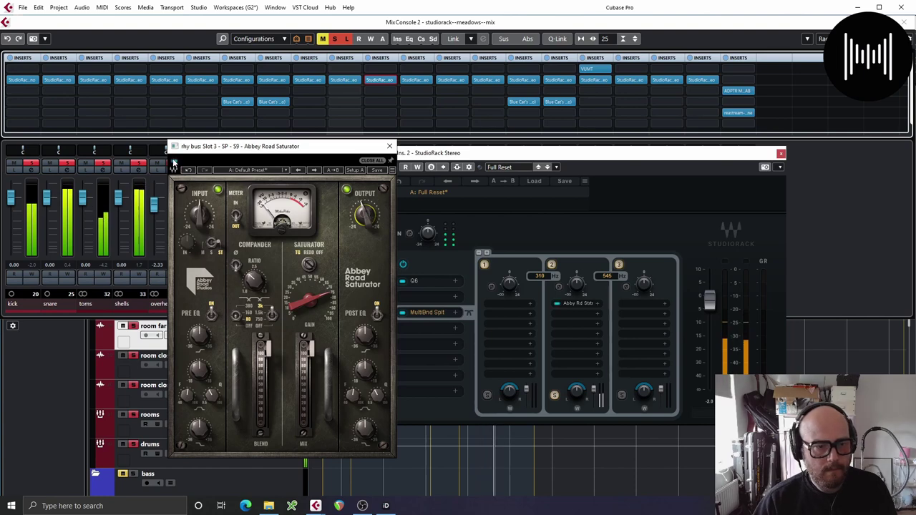
Step: Set the second crossover to 1011 Hz, unsolo band 2, and compare the saturator bypassed and active before closing it
left_click_drag(612, 276, 612, 243)
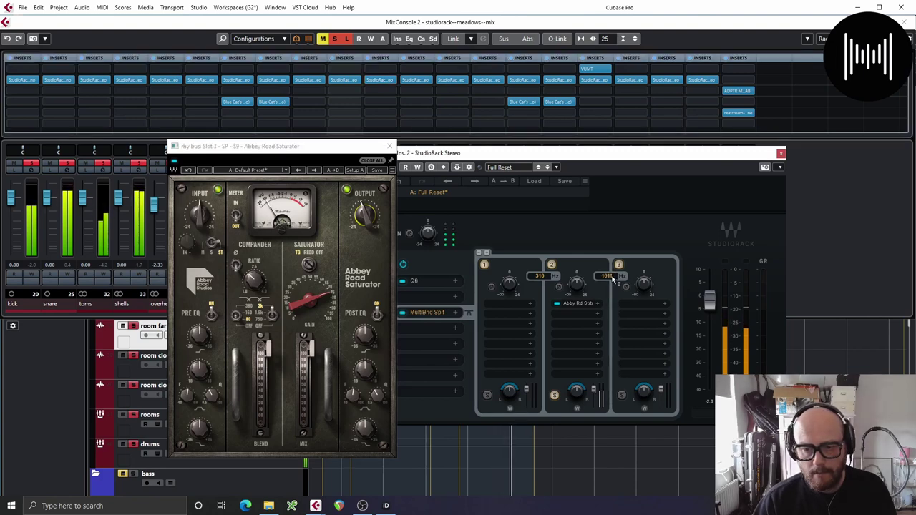
left_click(555, 394)
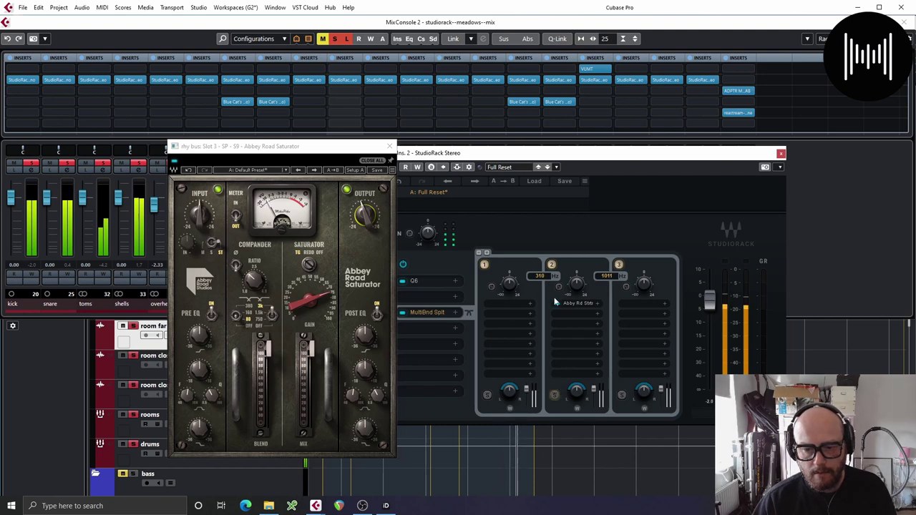
left_click(174, 163)
left_click(174, 163)
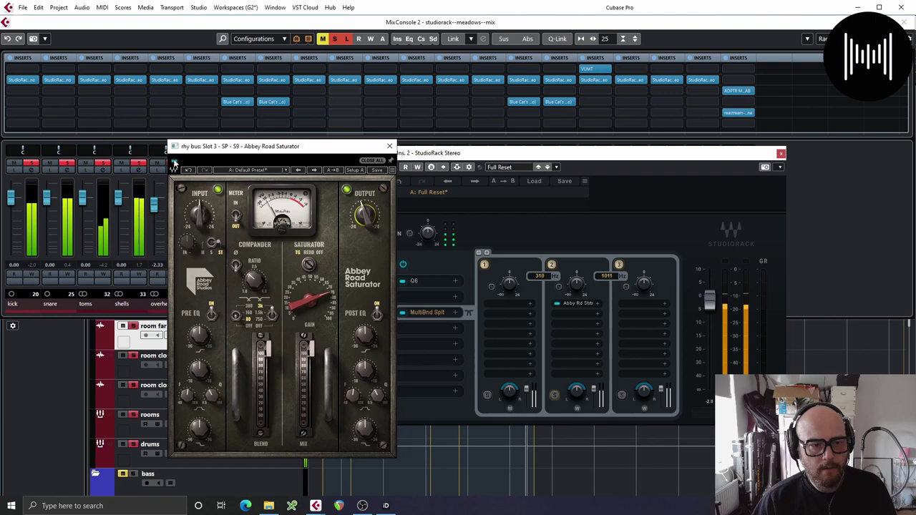
left_click(174, 164)
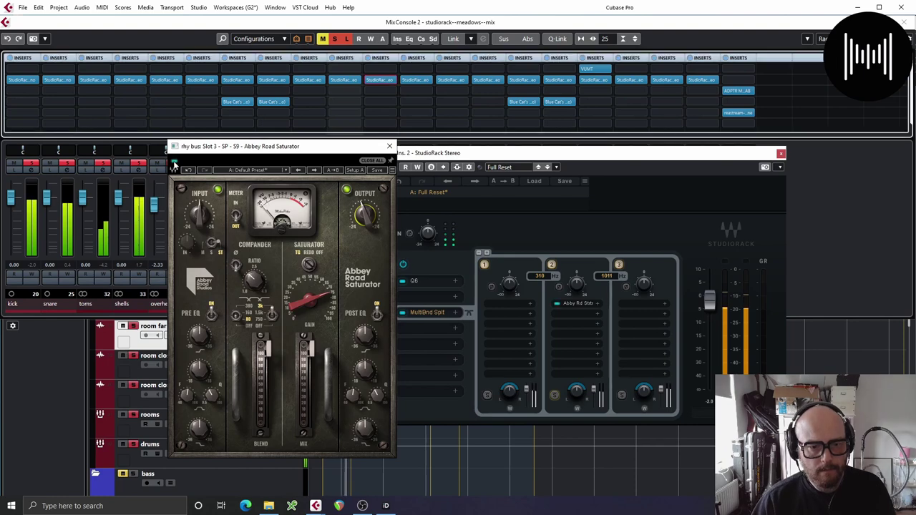
left_click(390, 146)
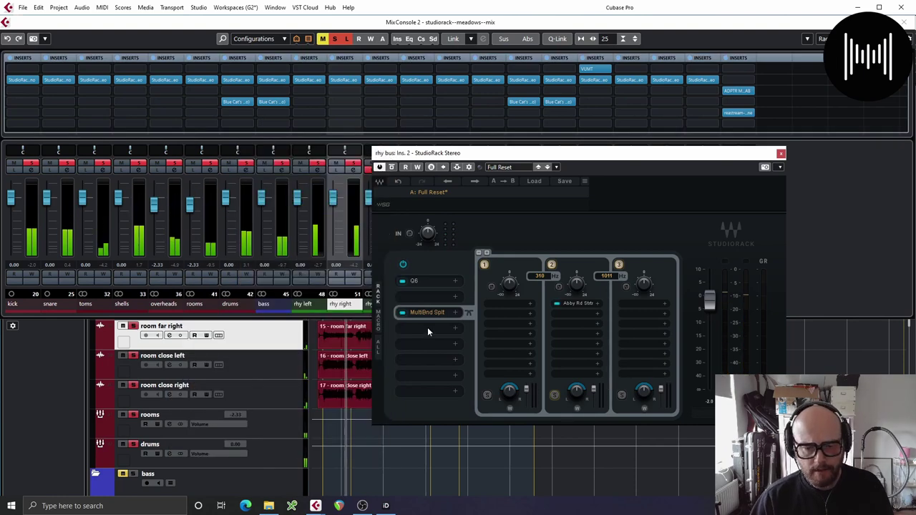
Step: Add a Parallel Split in the rack's fourth slot, enable its second path, set it to Sides and solo it
left_click(428, 327)
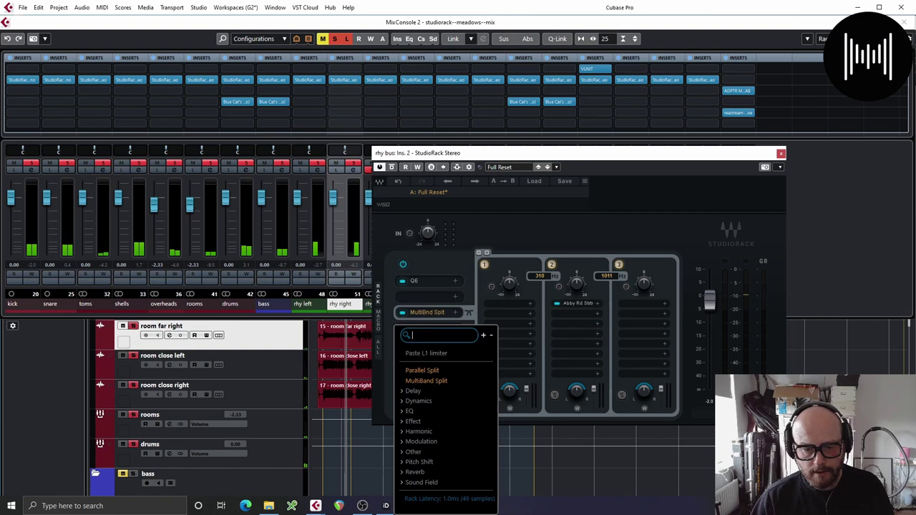
left_click(449, 370)
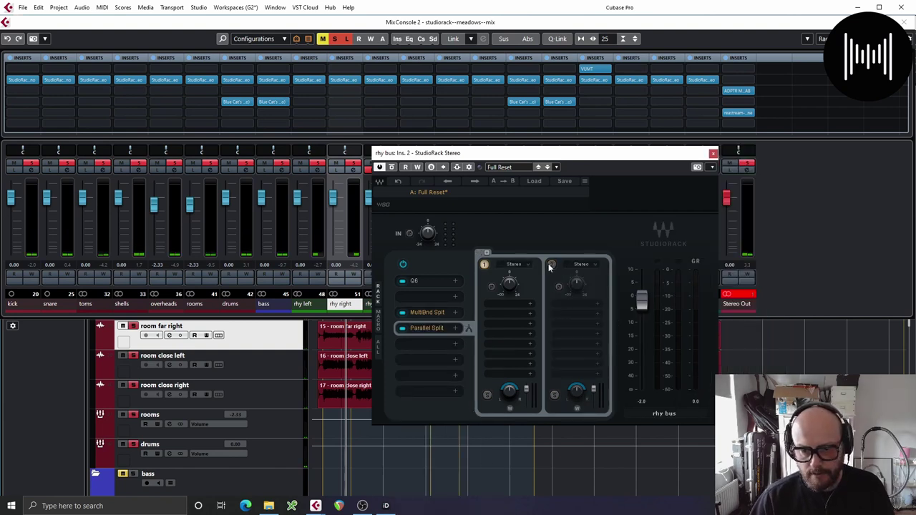
left_click(581, 264)
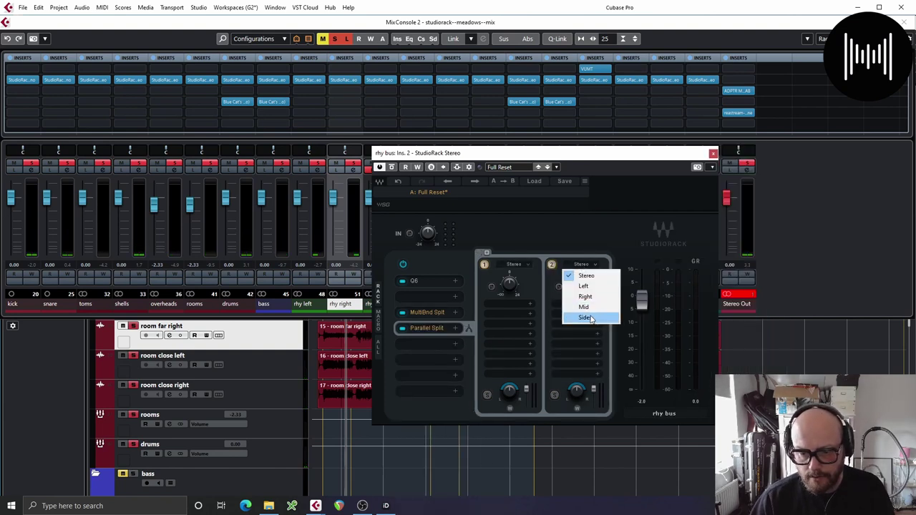
left_click(566, 318)
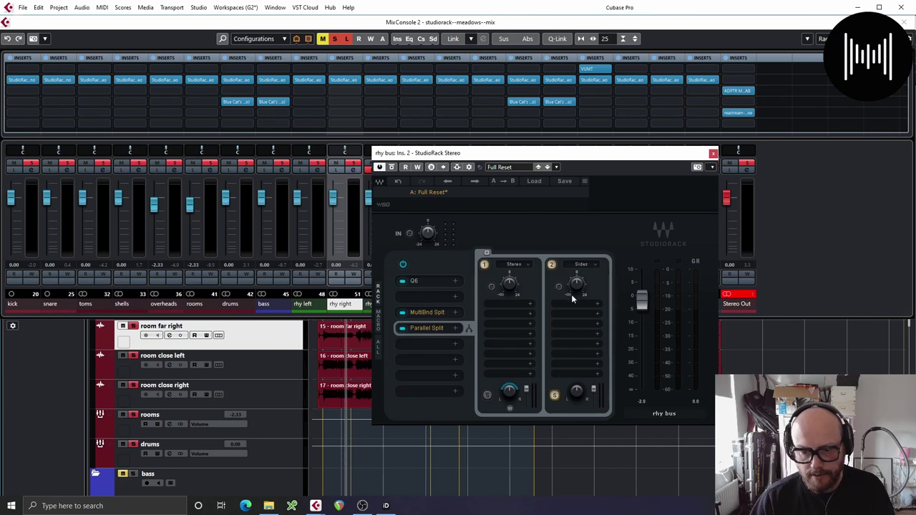
Step: Insert Smack Attack in the first slot of the Sides path and place its window beside the rack
left_click(577, 303)
type("smac")
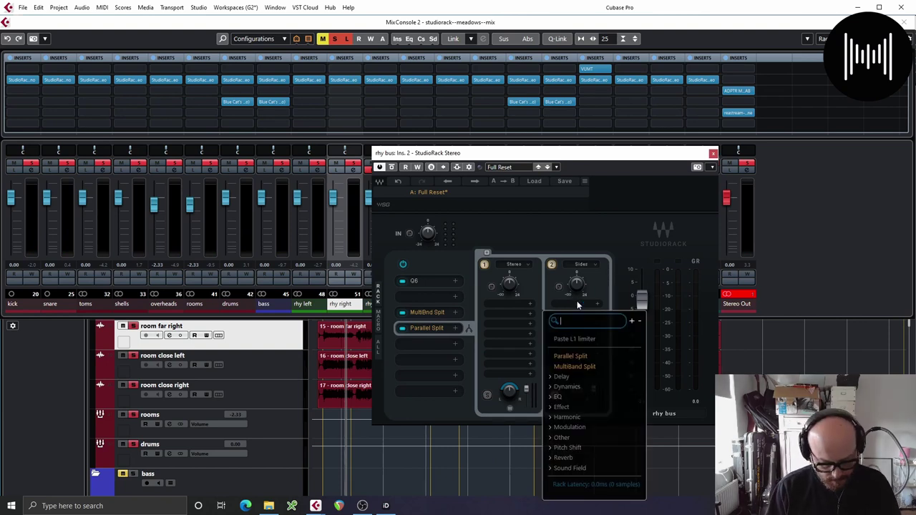
left_click(577, 349)
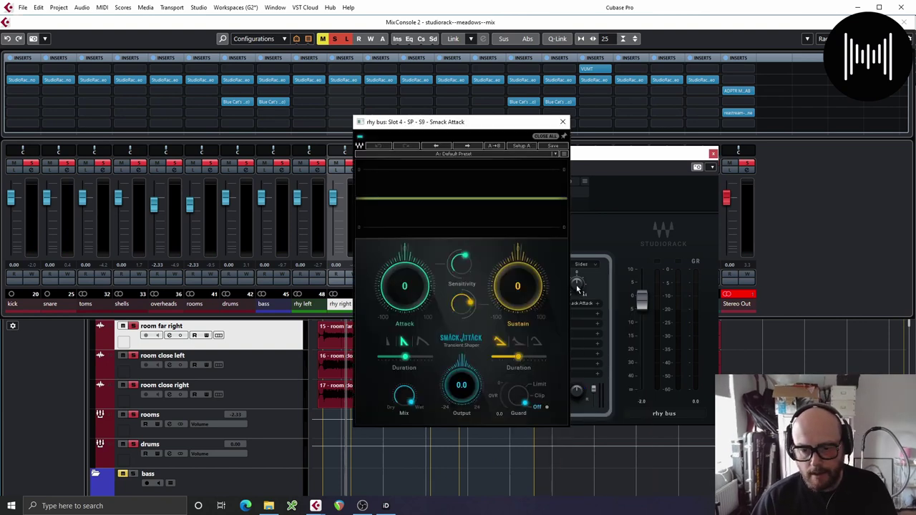
left_click_drag(491, 118, 302, 119)
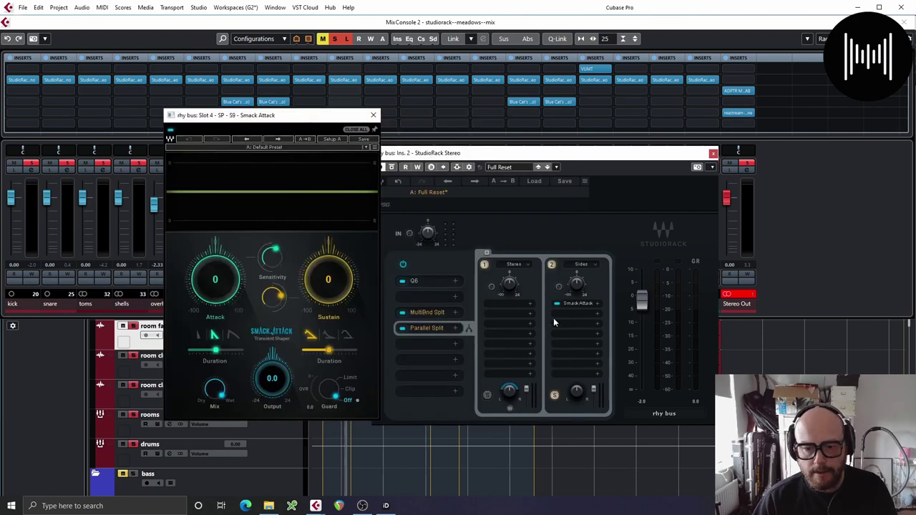
Step: Insert the API-2500 compressor after Smack Attack on the Sides path
left_click(577, 314)
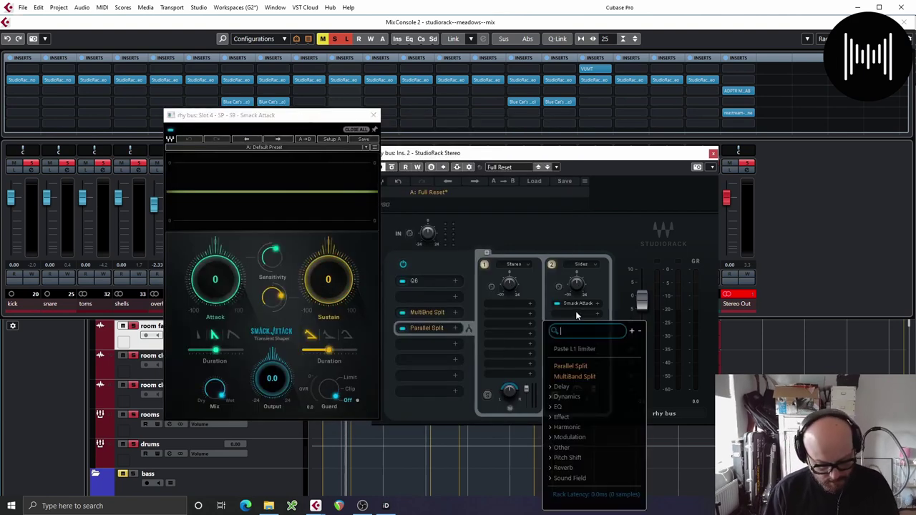
type("api")
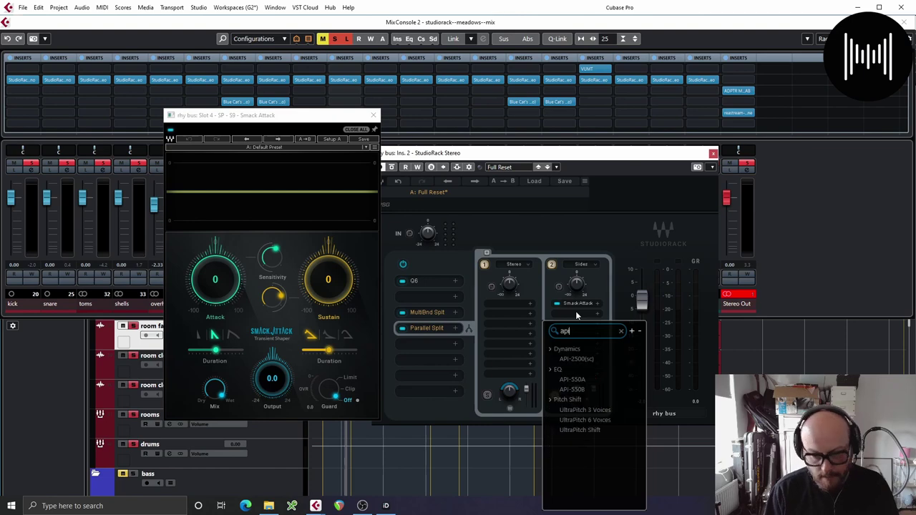
left_click(577, 361)
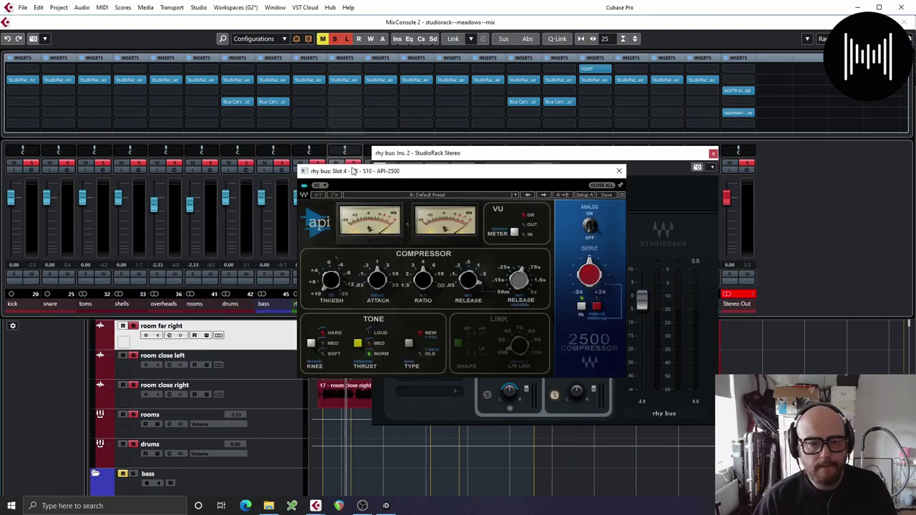
Step: Arrange the API-2500 and Smack Attack windows clear of the rack, keeping Smack Attack pinned open
left_click_drag(392, 171, 194, 255)
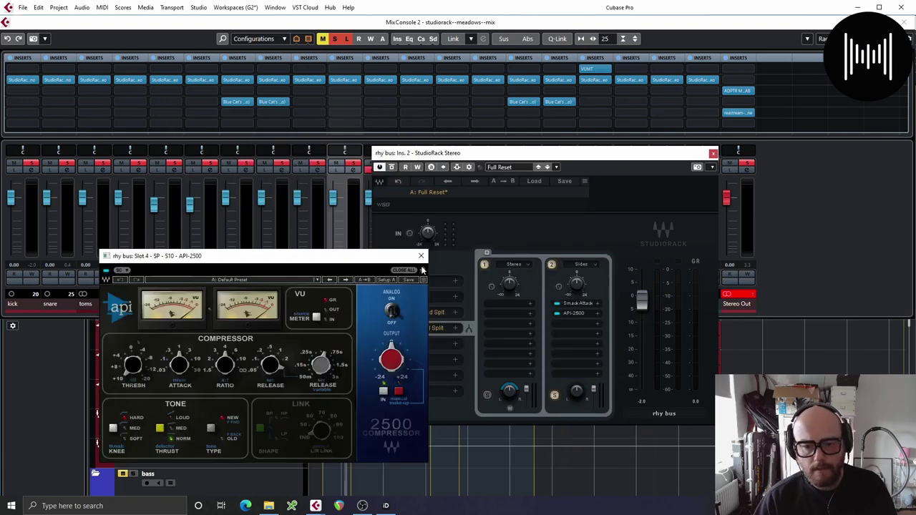
left_click(587, 301)
left_click(572, 304)
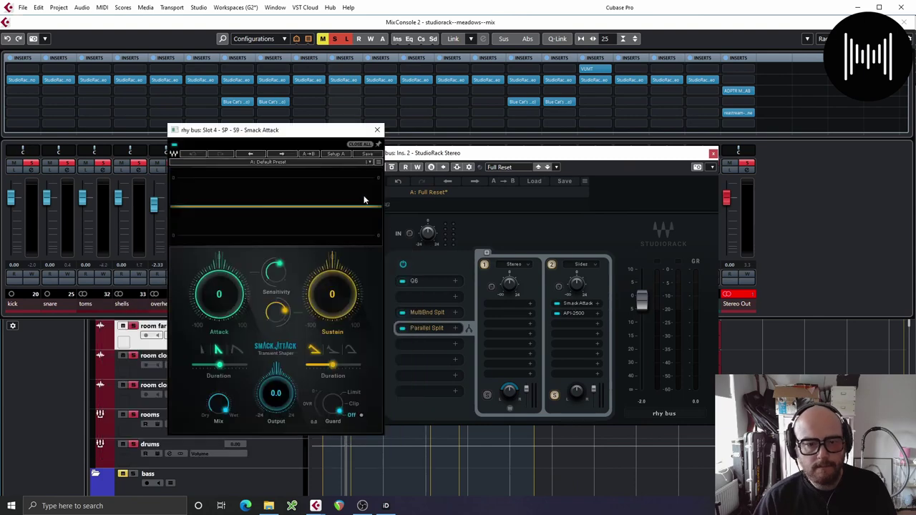
left_click_drag(284, 134, 131, 58)
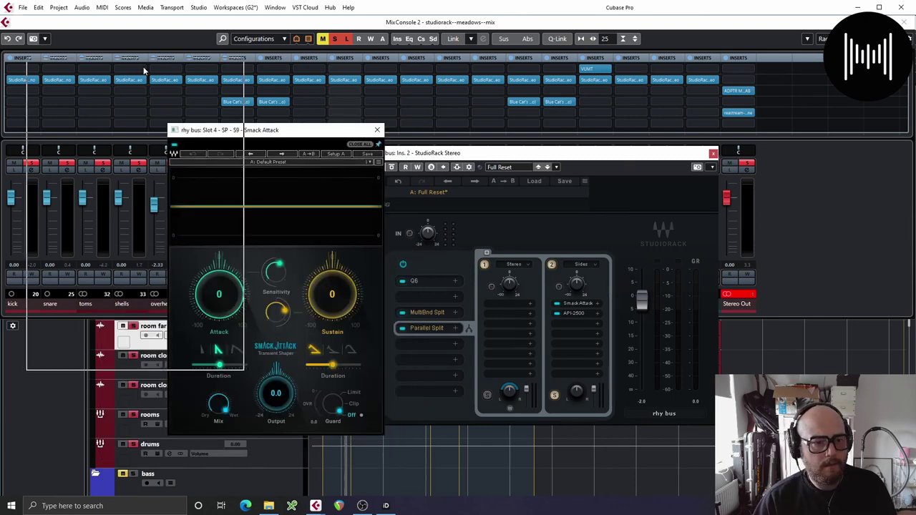
Step: Insert the API-550A equalizer in the Sides path after the API-2500, with the compressor's window reopened
left_click(570, 323)
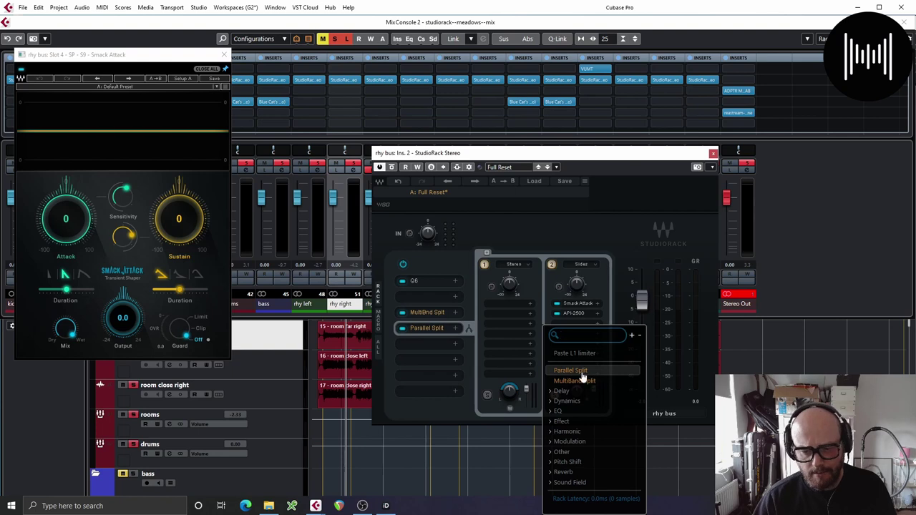
left_click(579, 316)
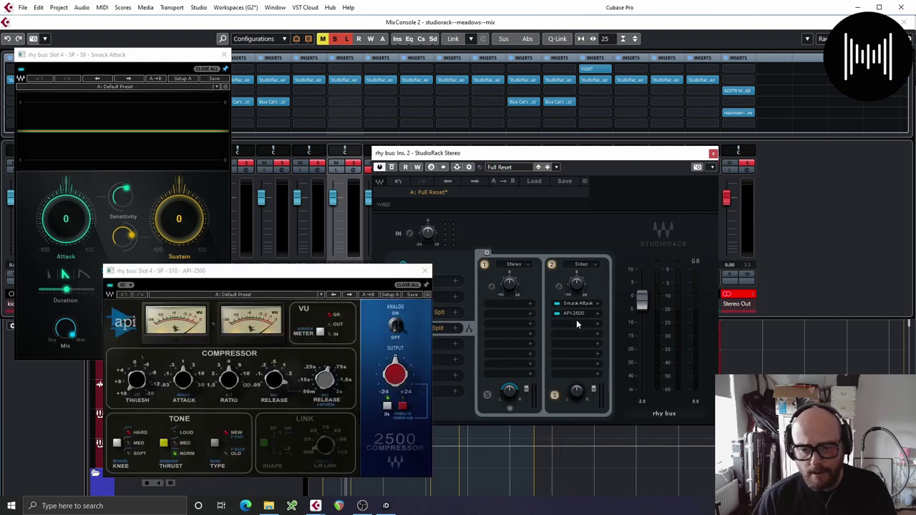
left_click(577, 324)
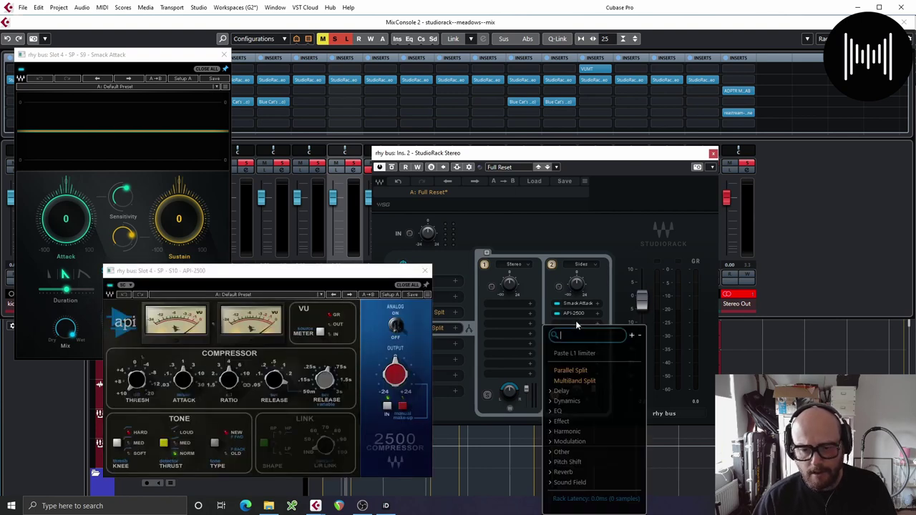
type("api")
left_click(573, 383)
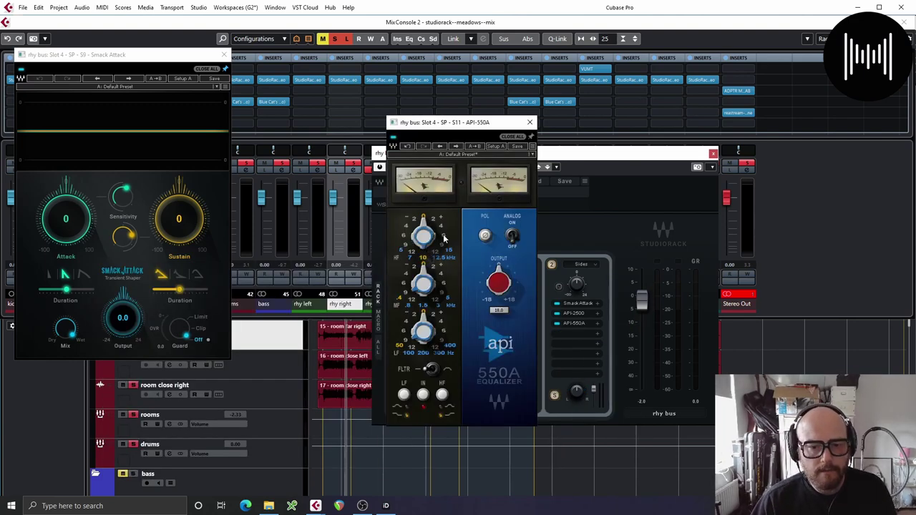
Step: Play the song, set Smack Attack's Sustain to -50 and move the API-550A window off the rack
key("space")
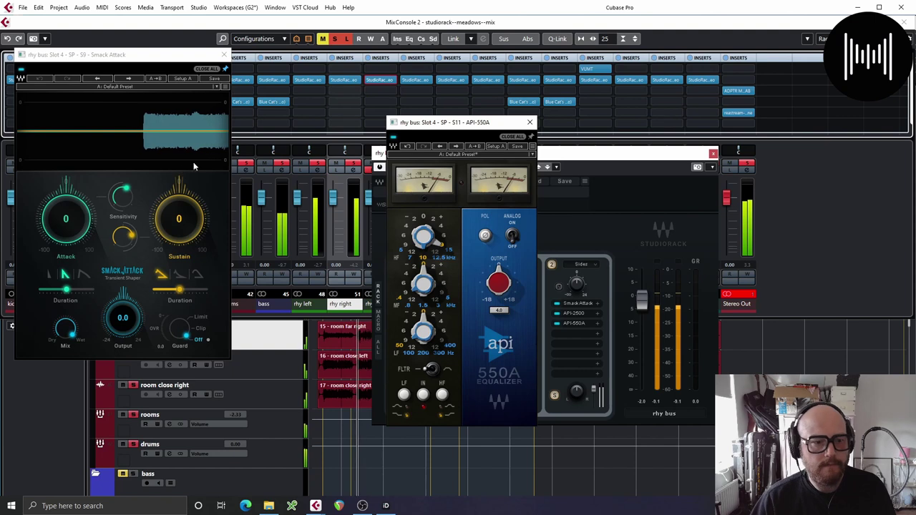
left_click_drag(194, 204, 179, 254)
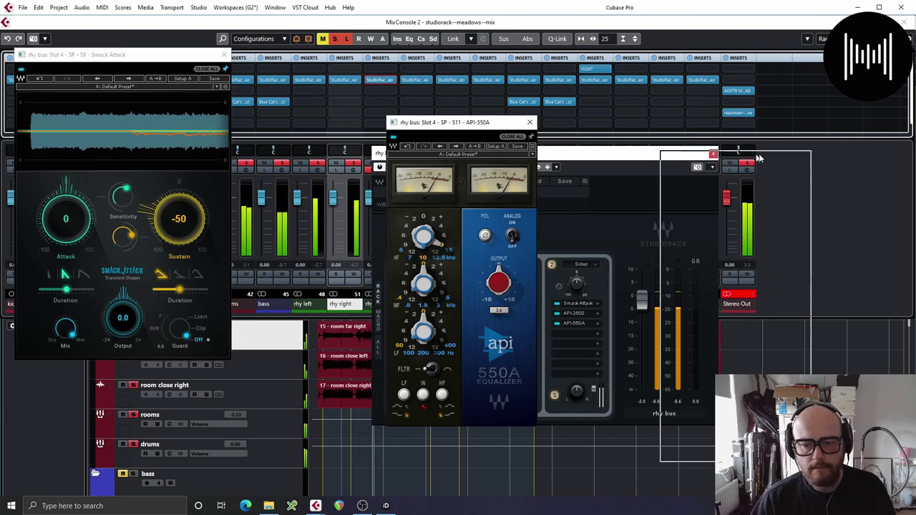
left_click_drag(476, 120, 768, 157)
Step: Set the API-2500 to a 6:1 ratio, fixed release and a threshold near 0 dB, and set Smack Attack's Sustain to -30
left_click(577, 313)
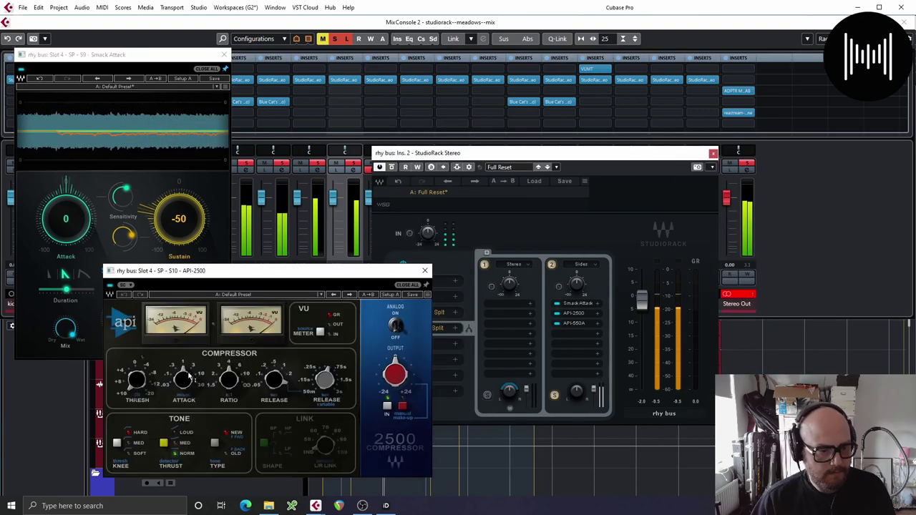
left_click_drag(188, 375, 188, 386)
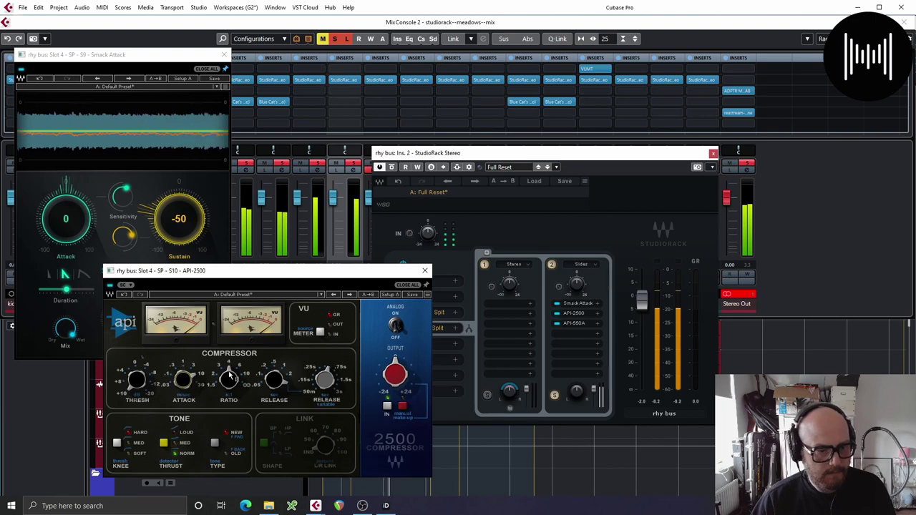
mouse_move(229, 378)
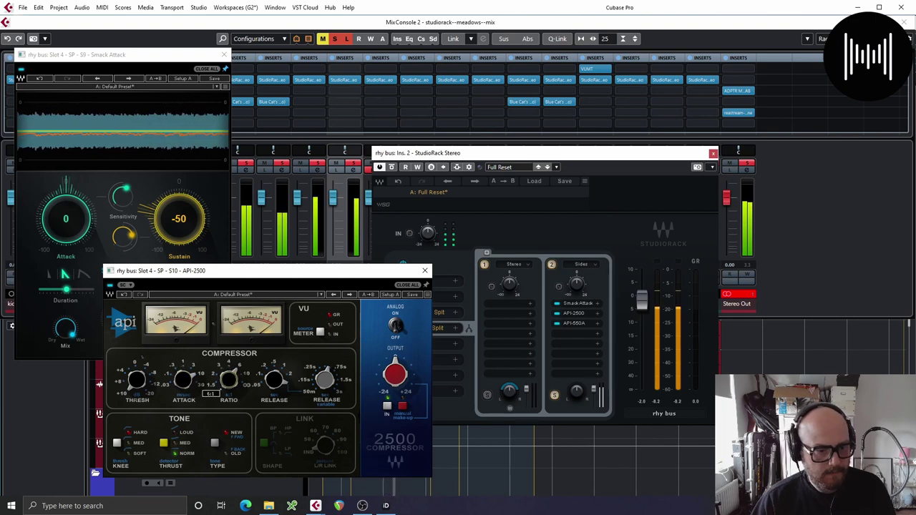
left_click_drag(274, 380, 274, 391)
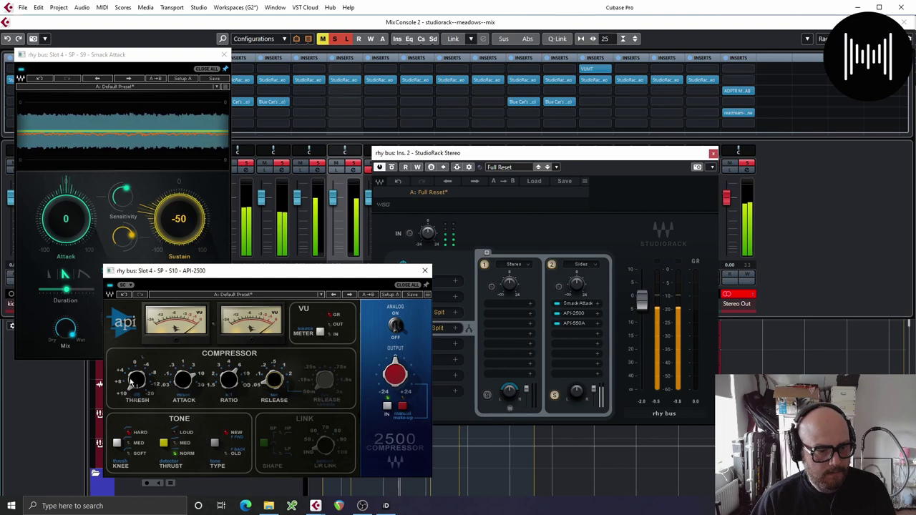
mouse_move(131, 383)
left_mouse_down()
mouse_move(132, 357)
mouse_move(134, 372)
left_mouse_up()
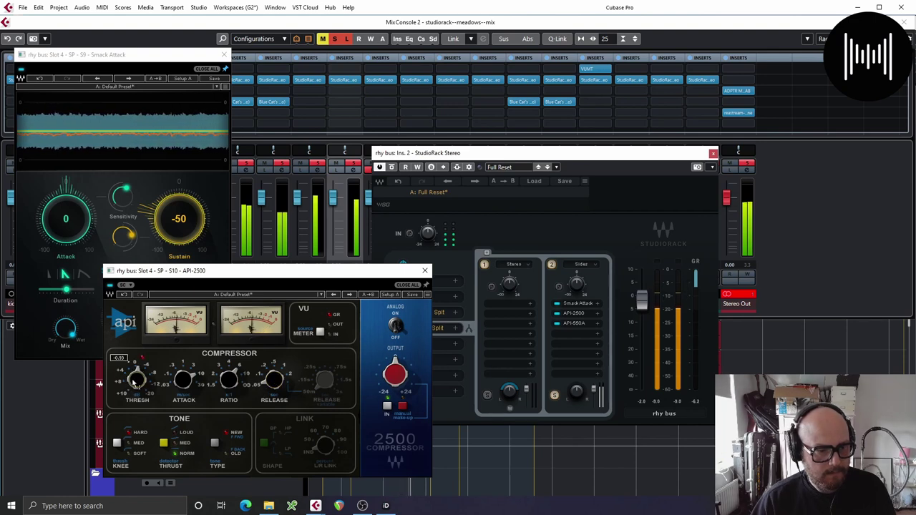
left_click_drag(179, 221, 180, 209)
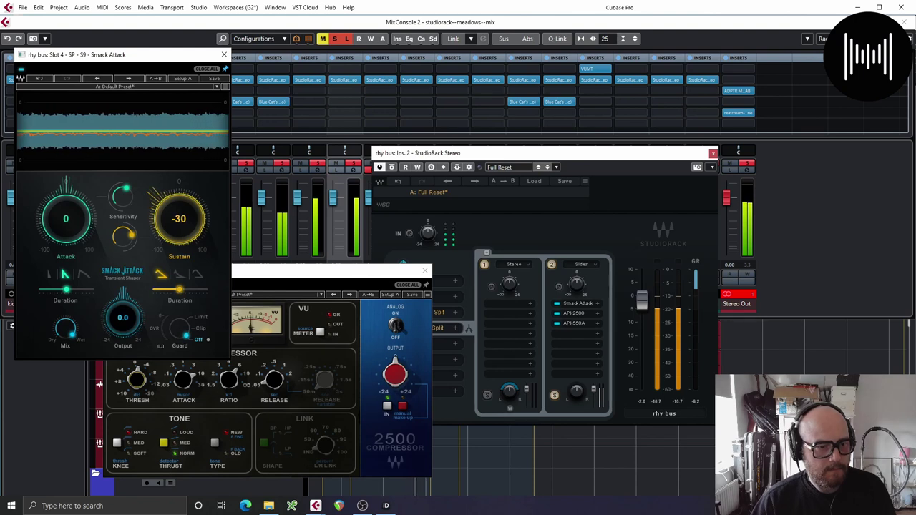
key("space")
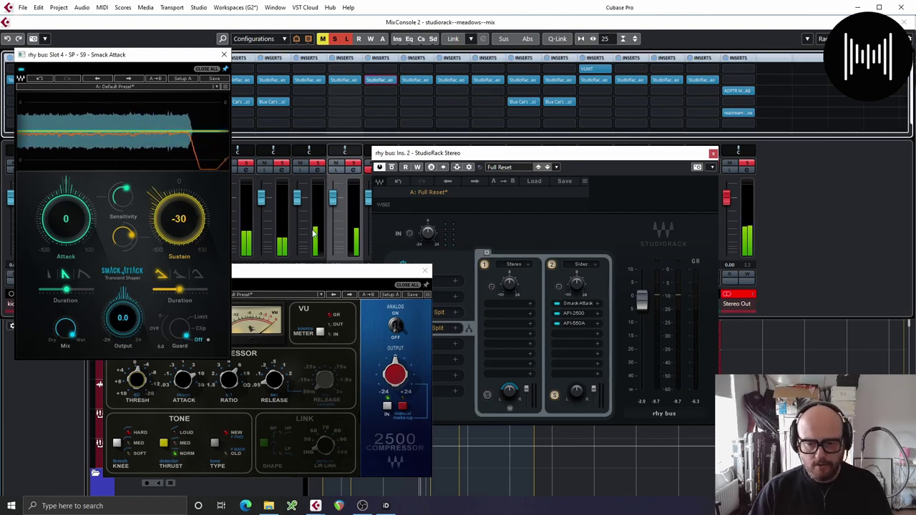
Step: Unsolo the Sides path, lower its level to blend it with the stereo path, and close both plugin windows
left_click(597, 389)
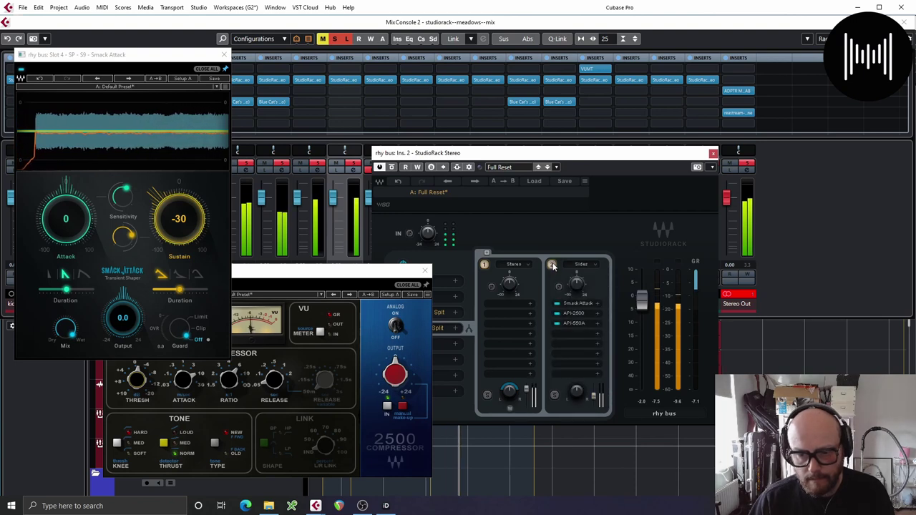
left_click(425, 270)
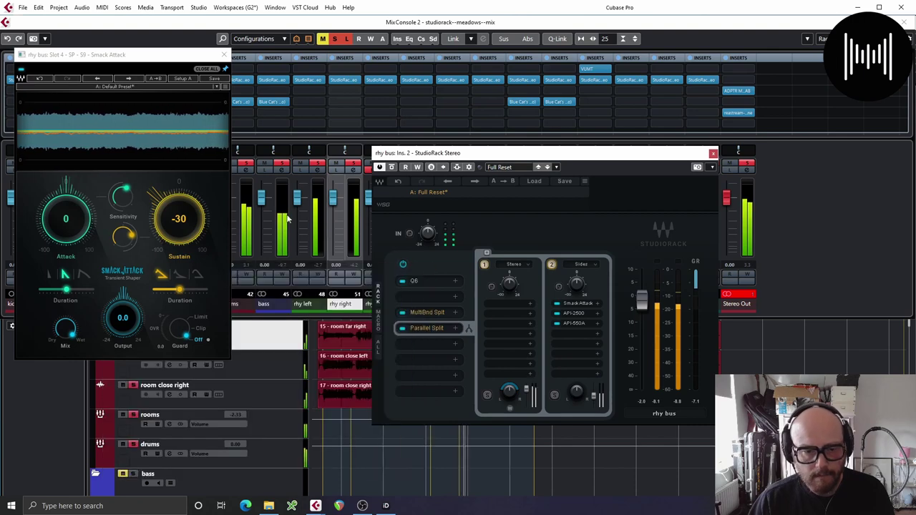
left_click(224, 54)
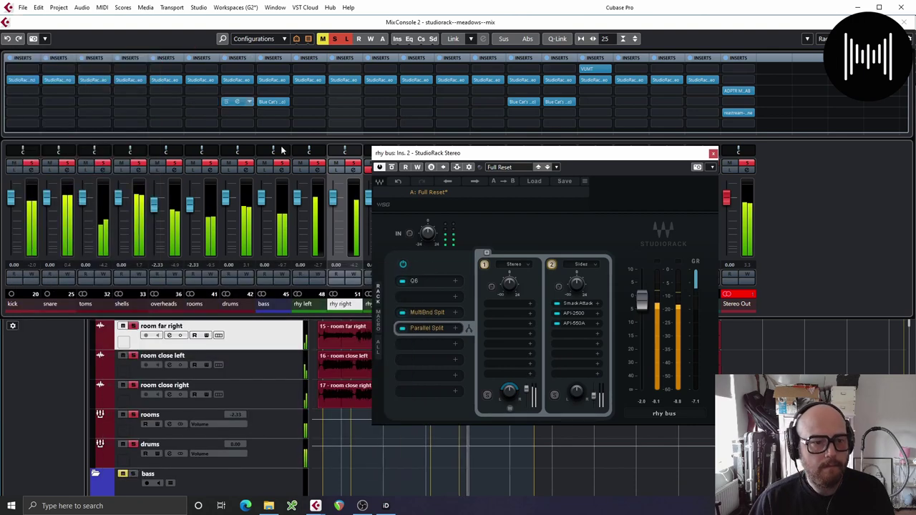
Step: Insert the Renaissance Axx compressor in the seventh slot of the rhythm bus rack
left_click(429, 373)
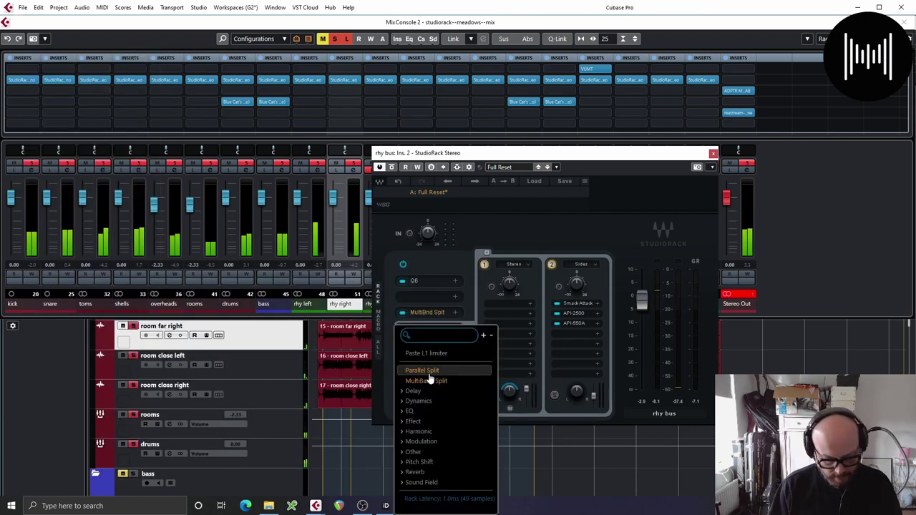
type("raxx")
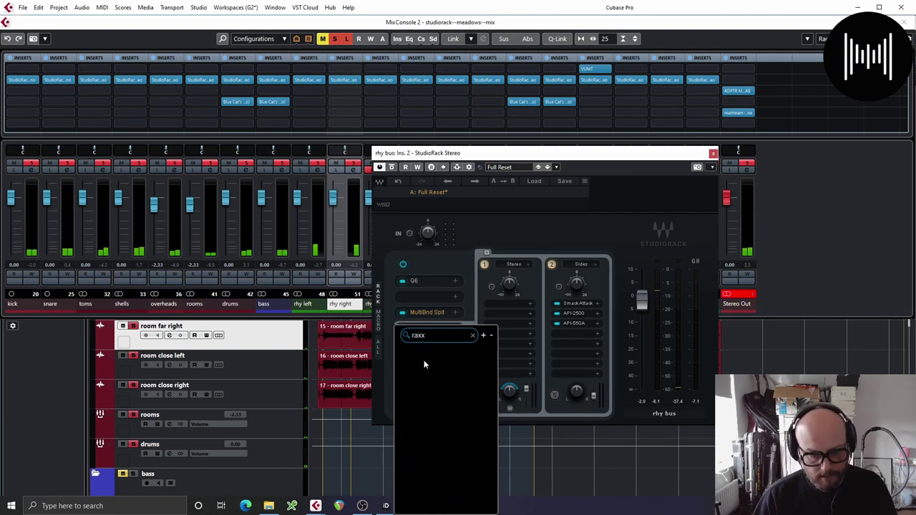
key("BackSpace")
key("BackSpace")
key("BackSpace")
key("BackSpace")
type("axx")
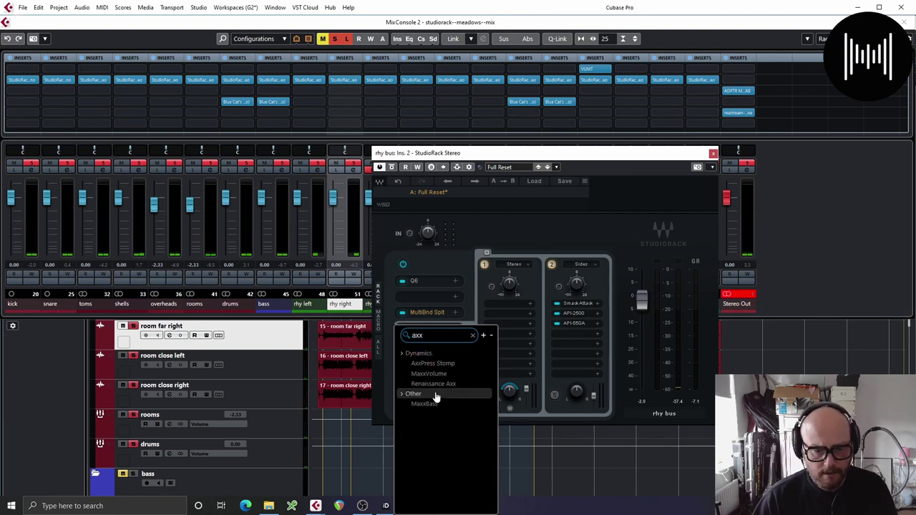
left_click(443, 385)
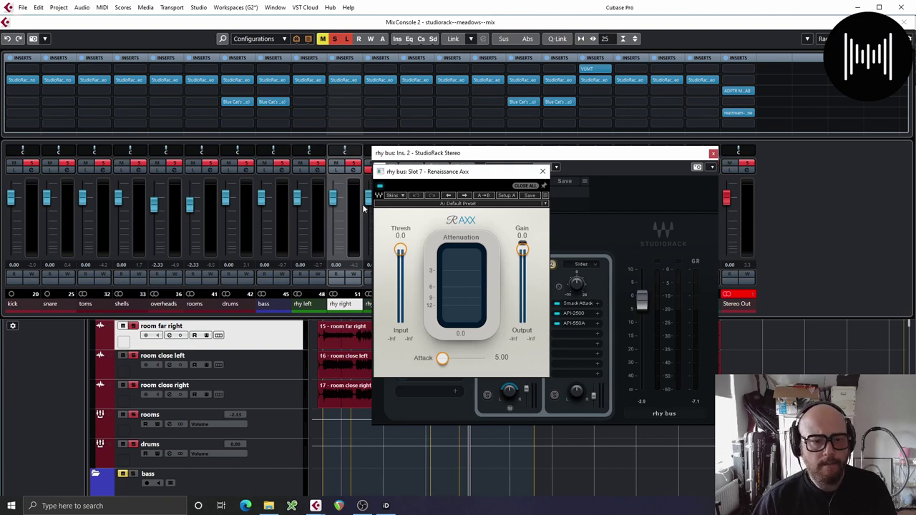
Step: Set Renaissance Axx to Thresh -8.0, Gain -4.0 and Attack 50.0 during playback, then close it and the rack
key("space")
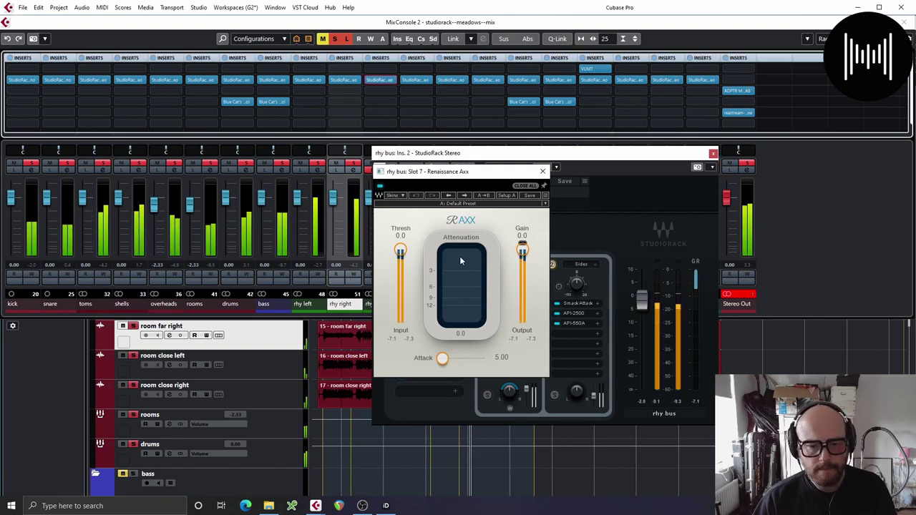
left_click_drag(400, 249, 401, 255)
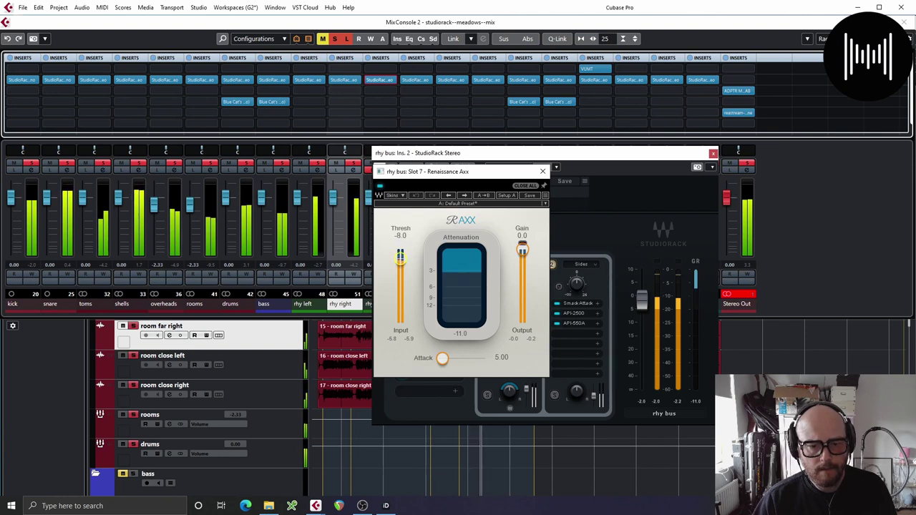
left_click_drag(522, 248, 522, 255)
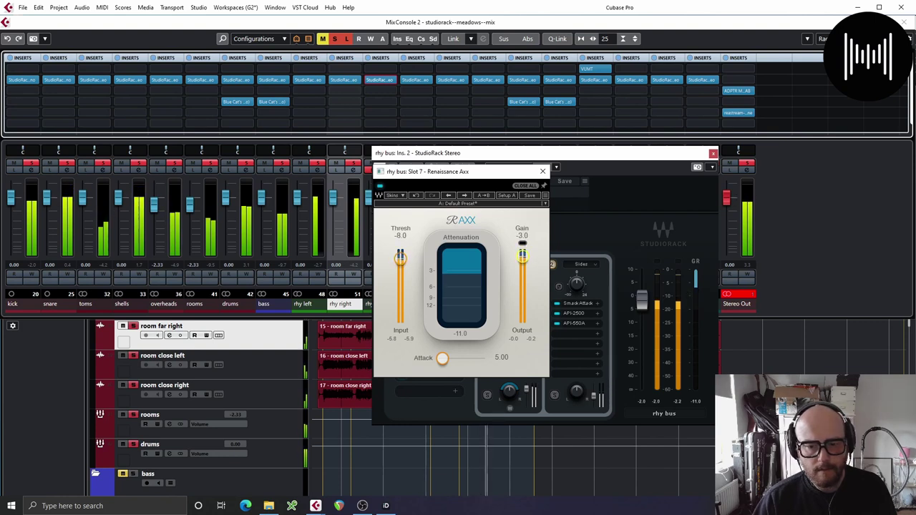
left_click_drag(442, 358, 485, 358)
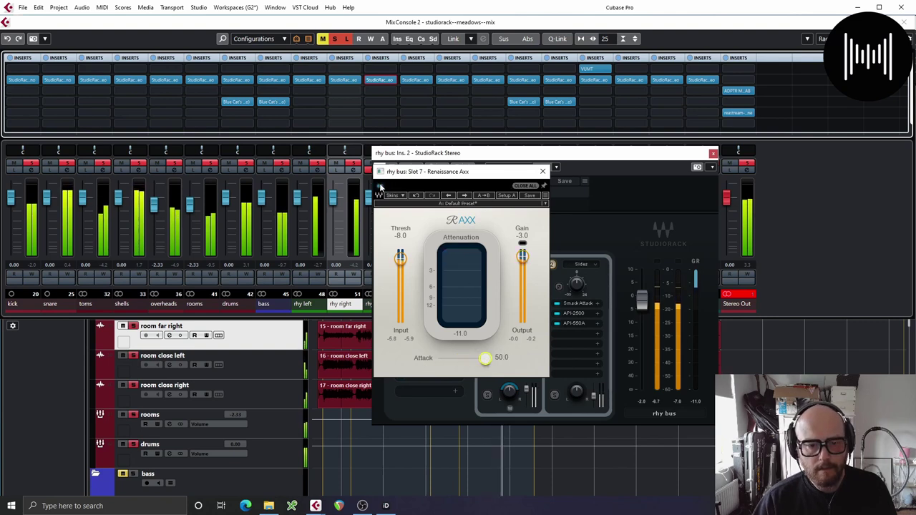
left_click_drag(522, 256, 522, 259)
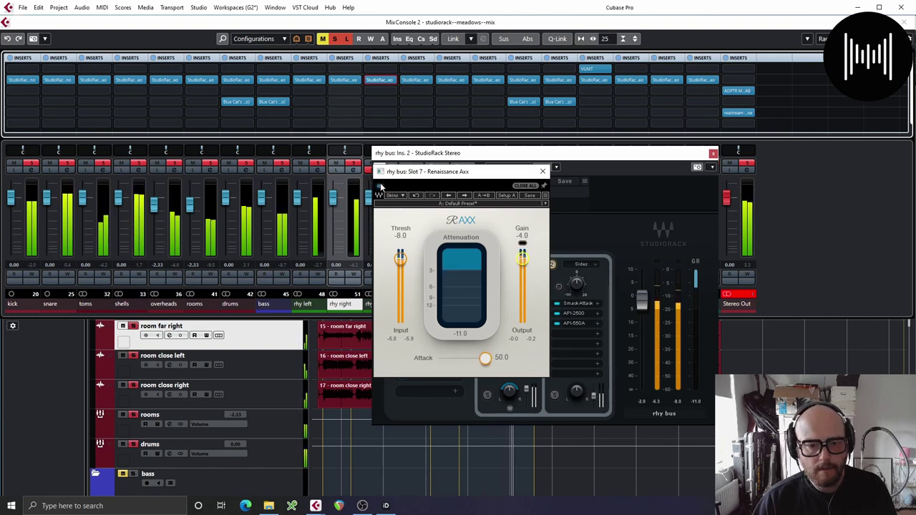
left_click(543, 171)
left_click(714, 154)
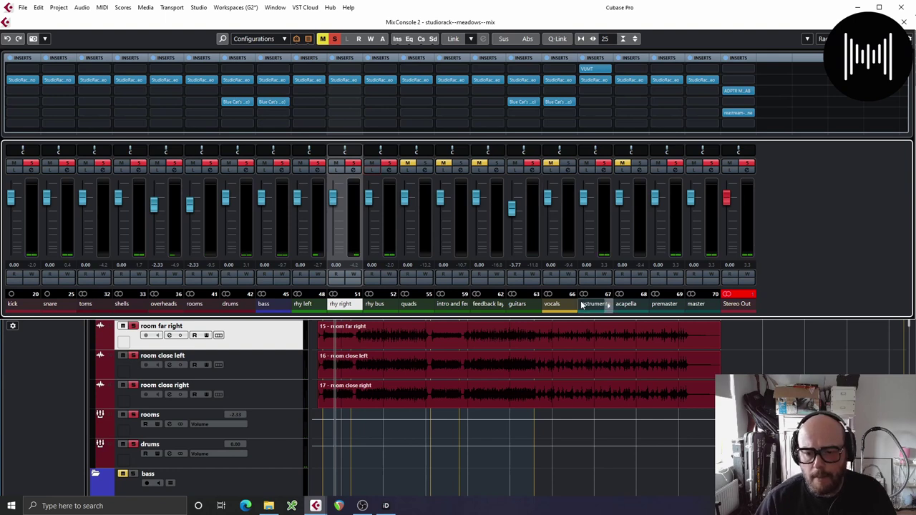
Step: Bring the vocals bus into playback with solo and insert the CLA-76 compressor in its StudioRack's first slot
left_click(566, 165)
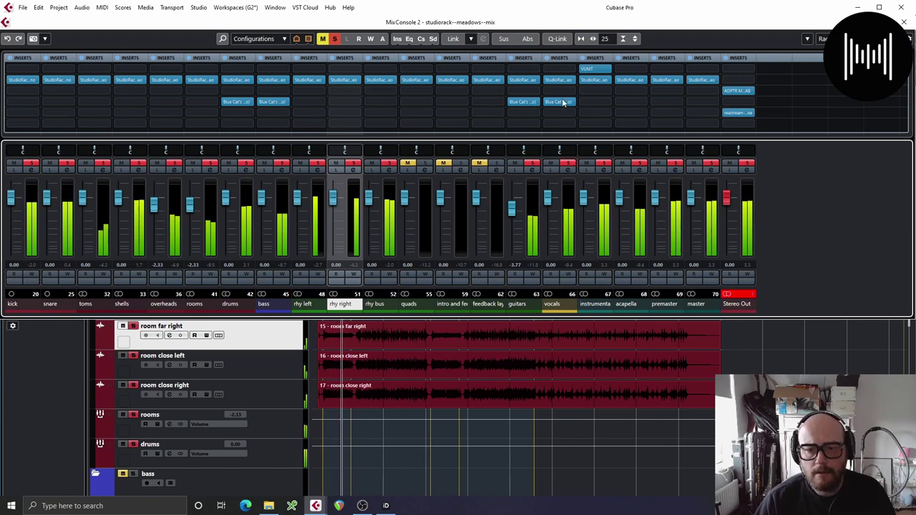
left_click(559, 80)
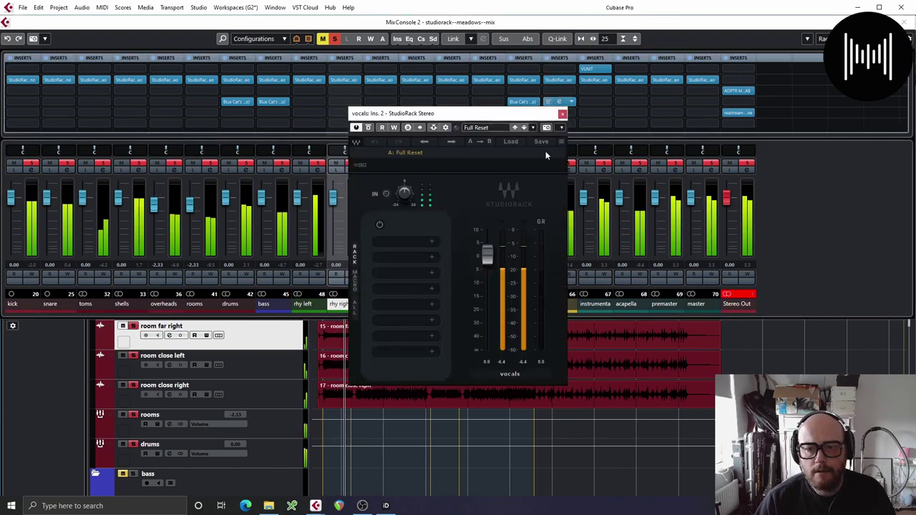
left_click(414, 241)
type("cla")
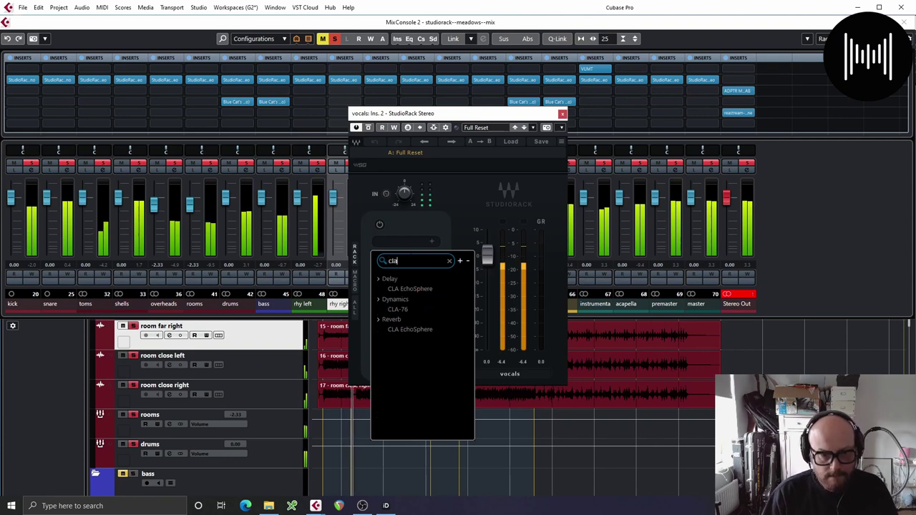
left_click(409, 302)
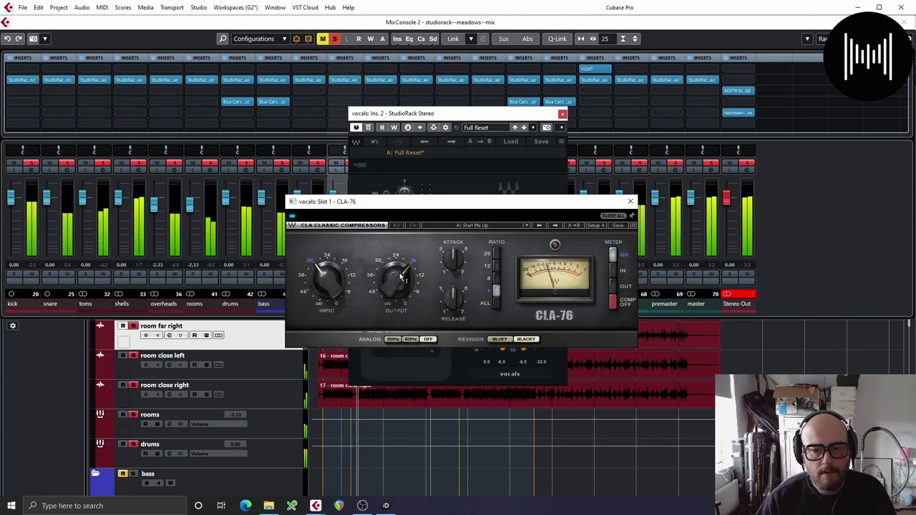
Step: Set the CLA-76's input to about -24, switch its revision to Bluey and set the output to -21.7
mouse_move(328, 280)
left_mouse_down()
mouse_move(327, 255)
mouse_move(327, 269)
left_mouse_up()
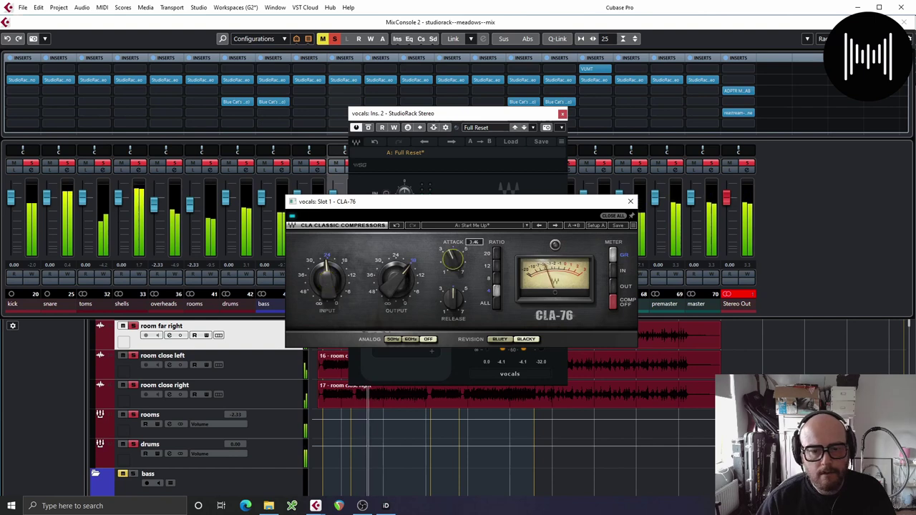
left_click(500, 339)
left_click_drag(395, 283, 398, 287)
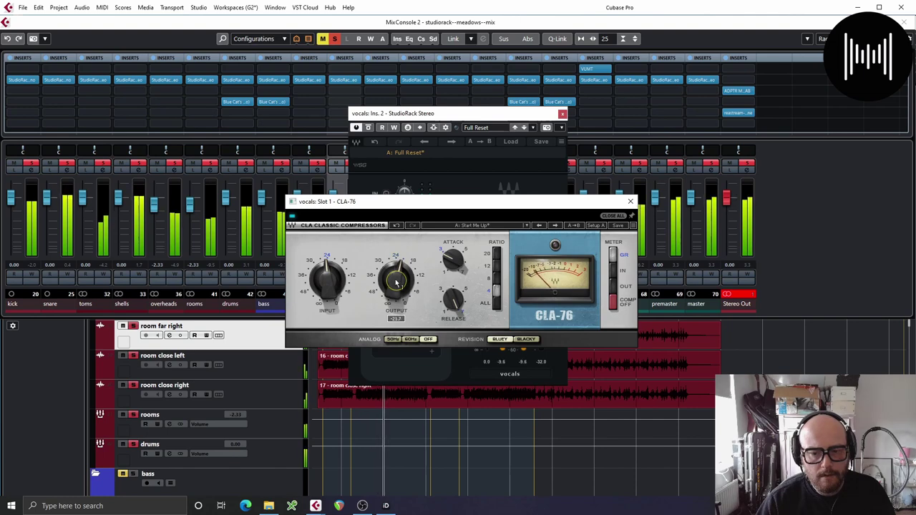
Step: Close the vocal plug-in windows, lower the snare StudioRack's output fader to -2.5 and review the kick's rack
left_click(630, 202)
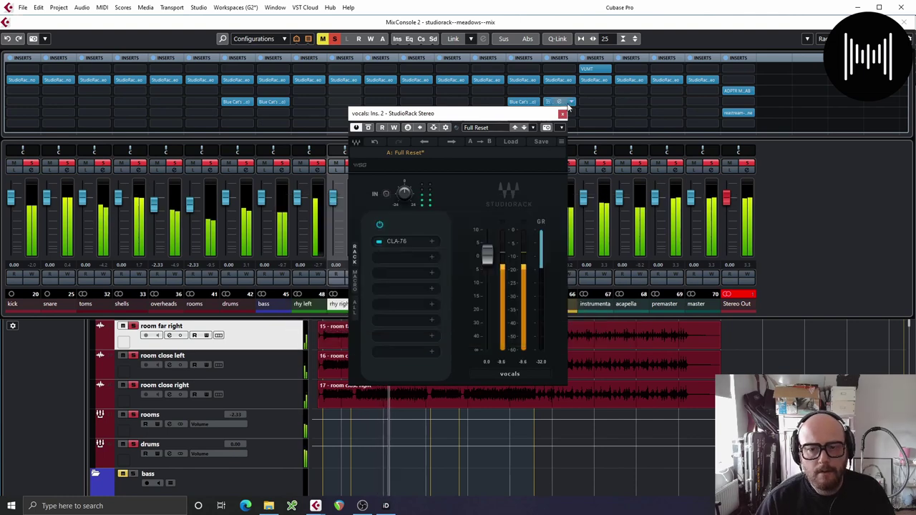
left_click(562, 113)
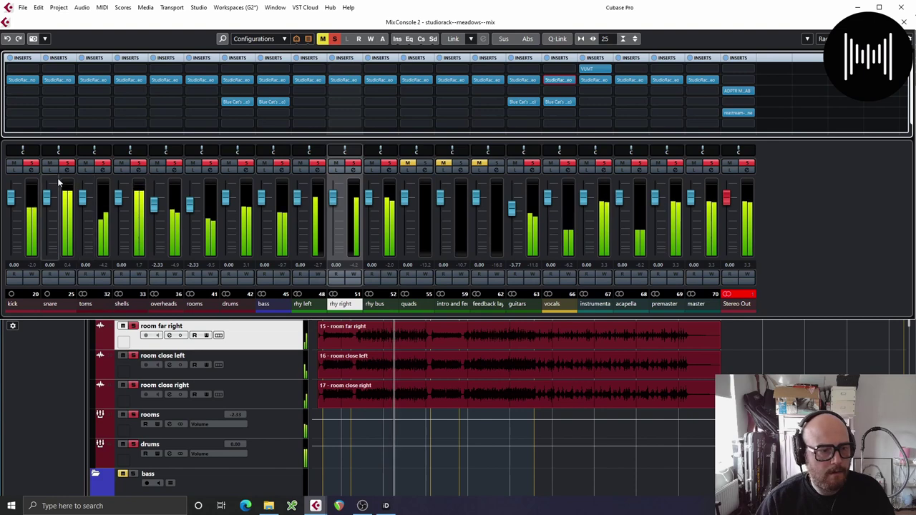
left_click(60, 80)
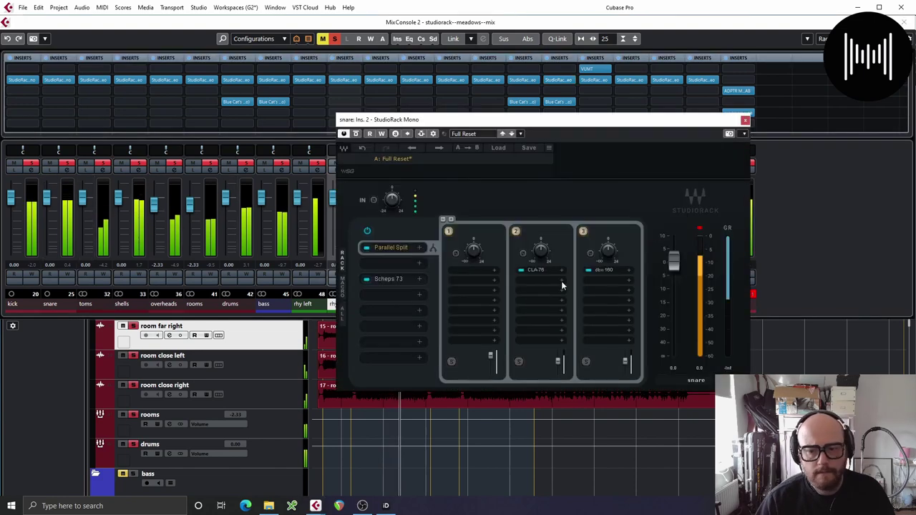
left_click_drag(675, 261, 674, 266)
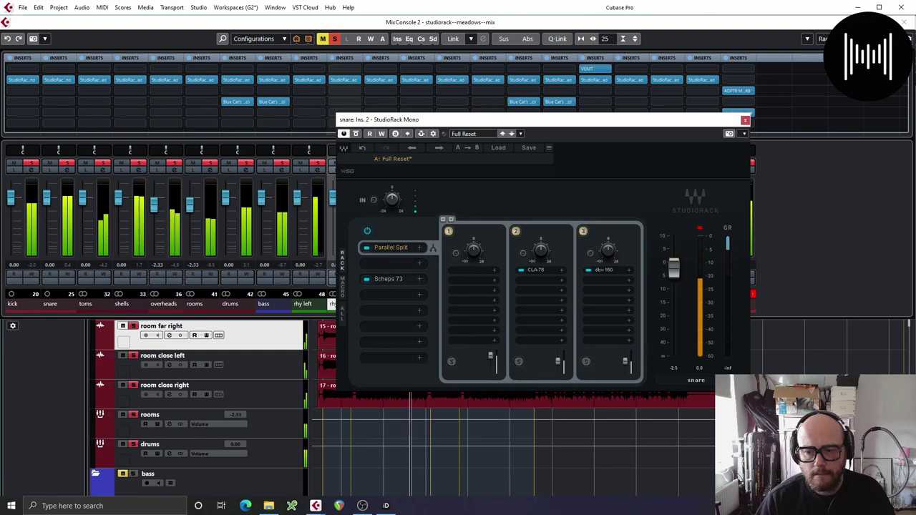
left_click(745, 120)
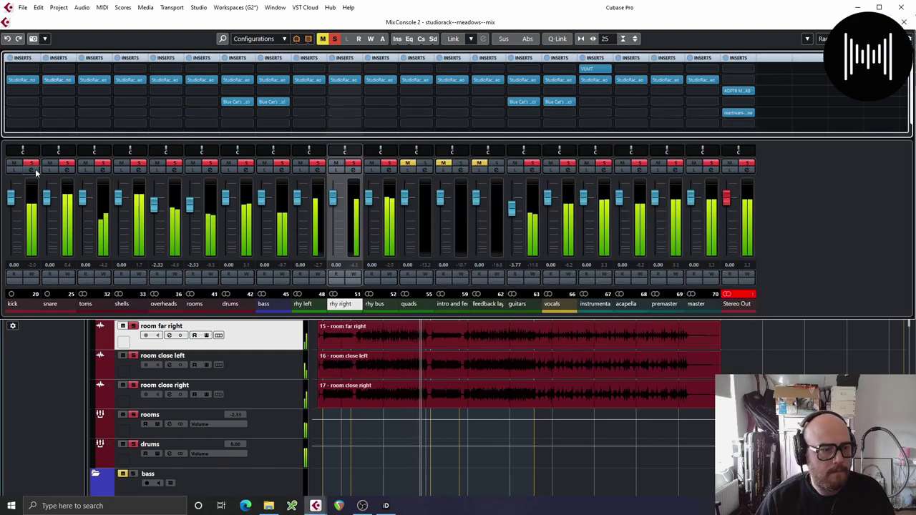
left_click(24, 81)
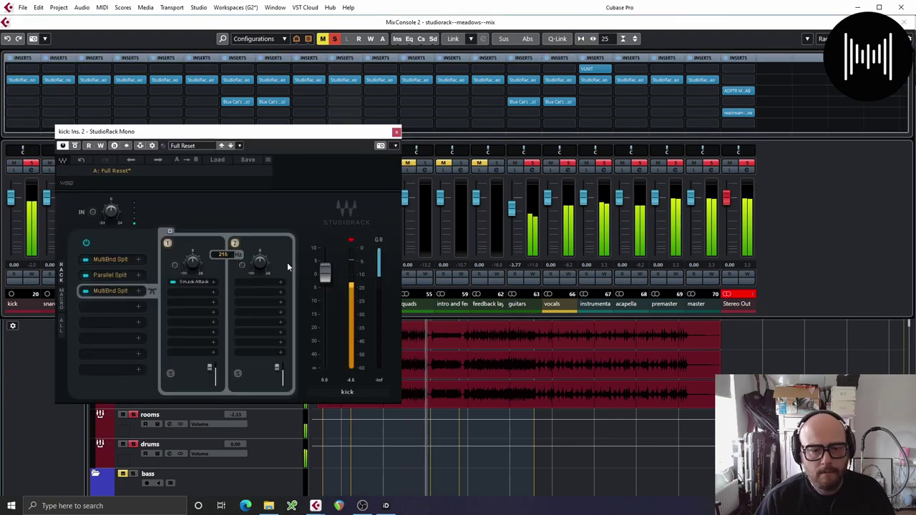
left_click(396, 132)
Step: Insert a Parallel Split in the third slot of the vocals StudioRack and add a third parallel chain
left_click(561, 80)
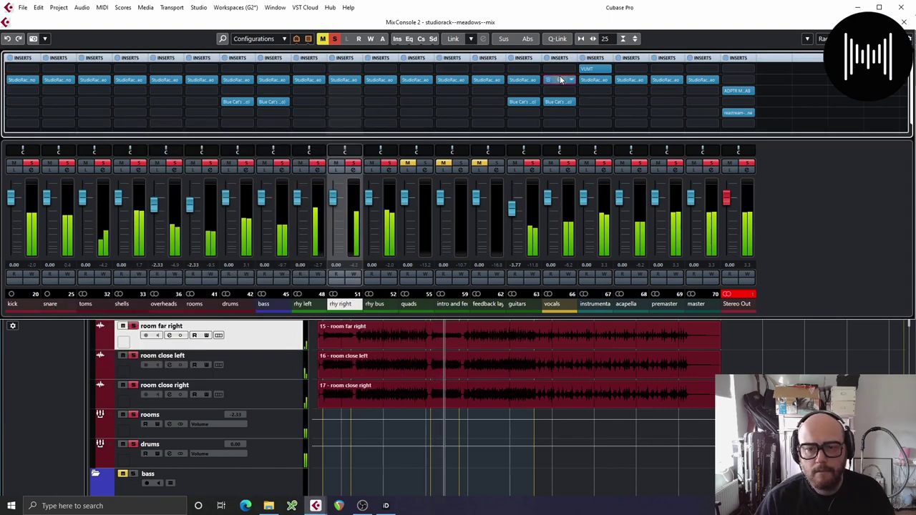
left_click(412, 275)
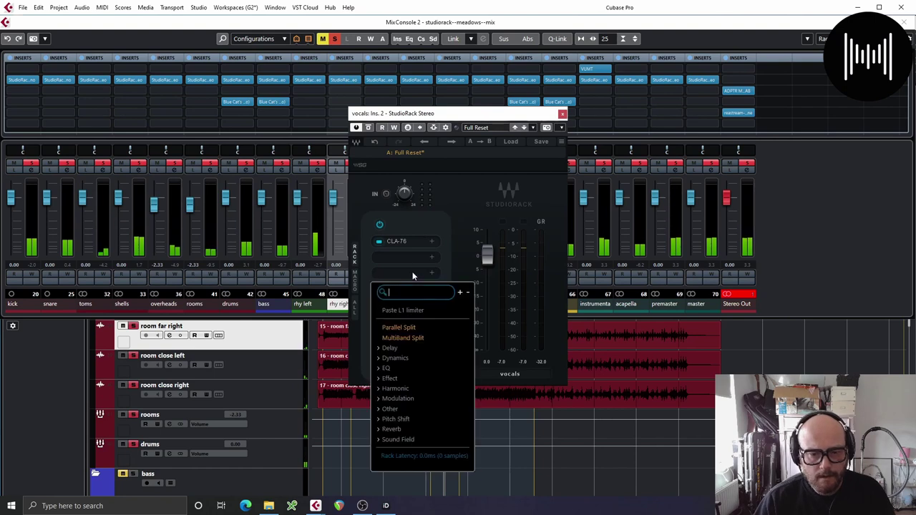
left_click(415, 329)
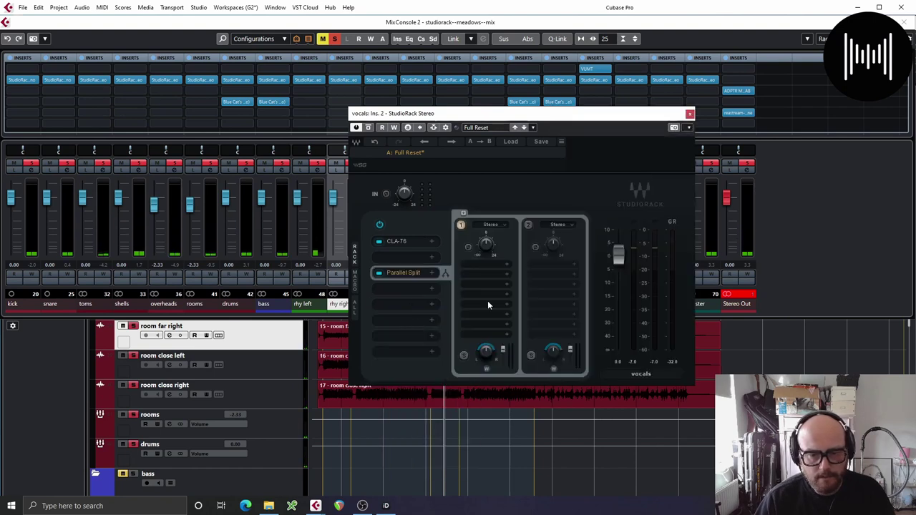
left_click(464, 212)
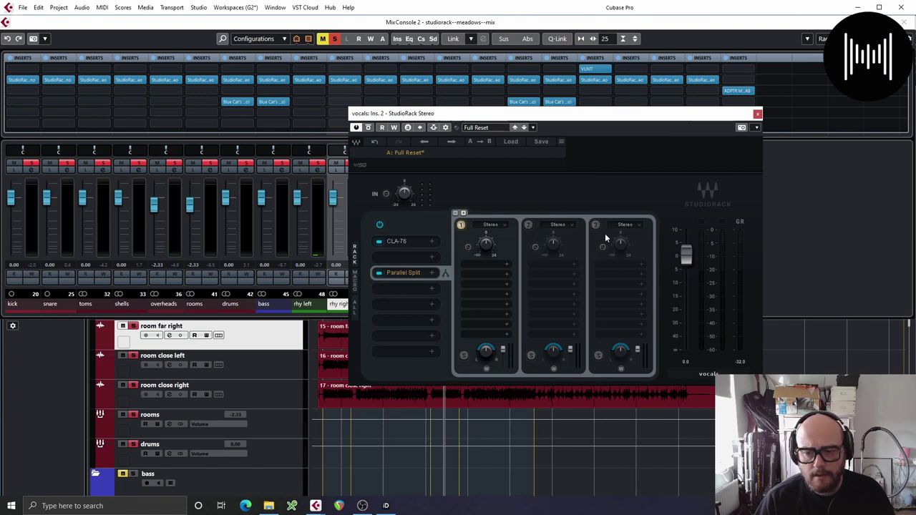
Step: Insert H-Delay in the first slot of the third parallel vocal chain
left_click(616, 267)
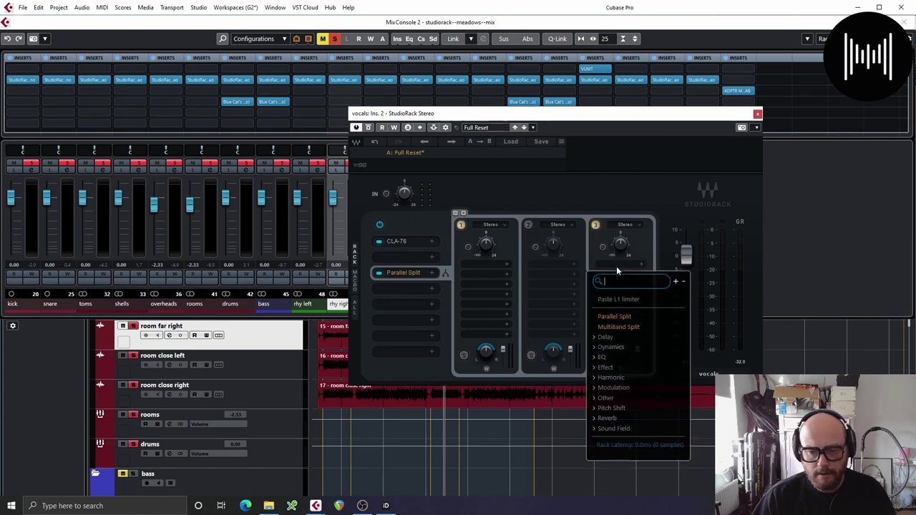
type("H")
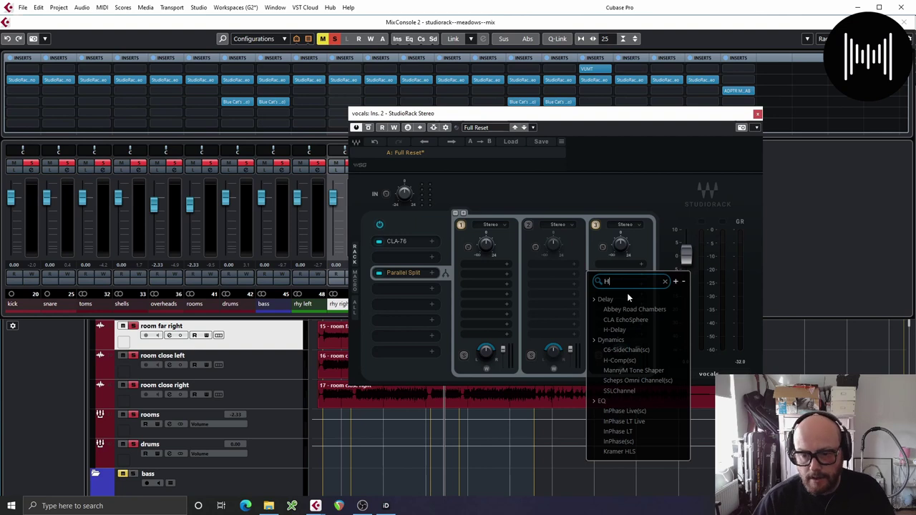
left_click(614, 330)
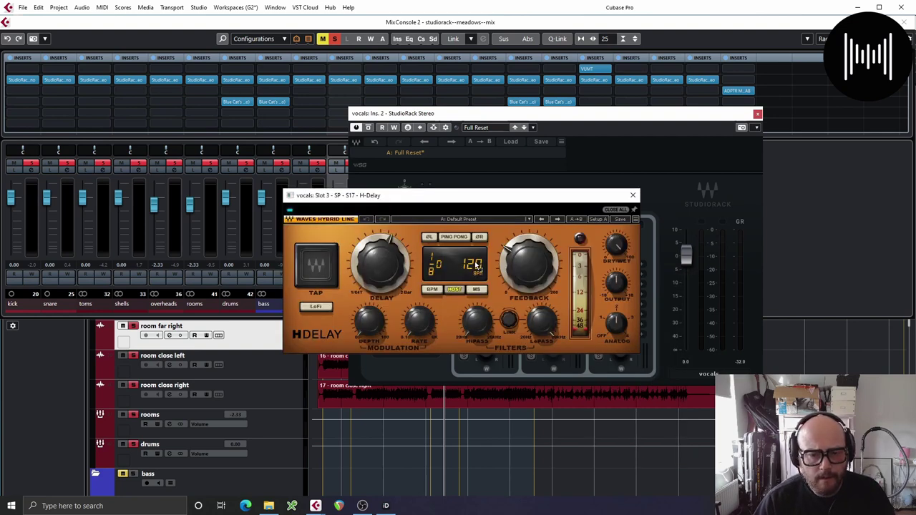
Step: Switch H-Delay to milliseconds, set the delay to 307 ms and reduce the feedback during playback
left_click(476, 290)
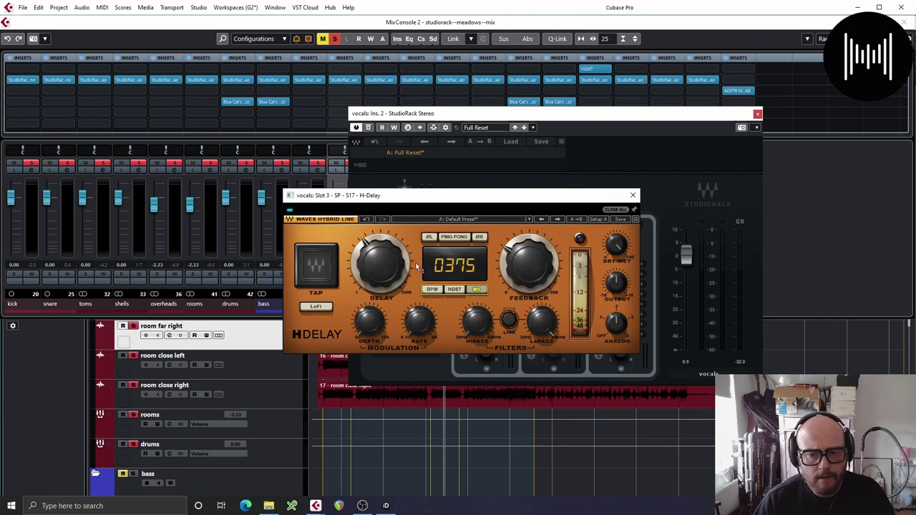
key("space")
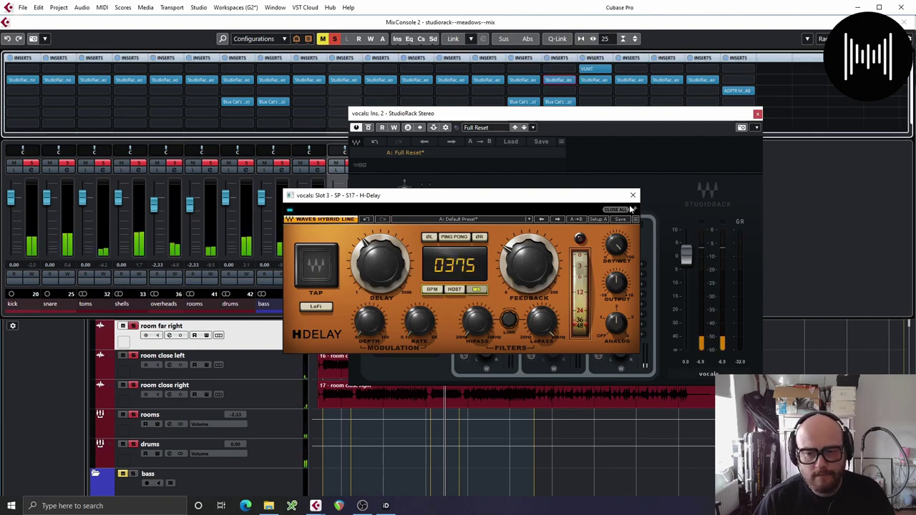
left_click(531, 267)
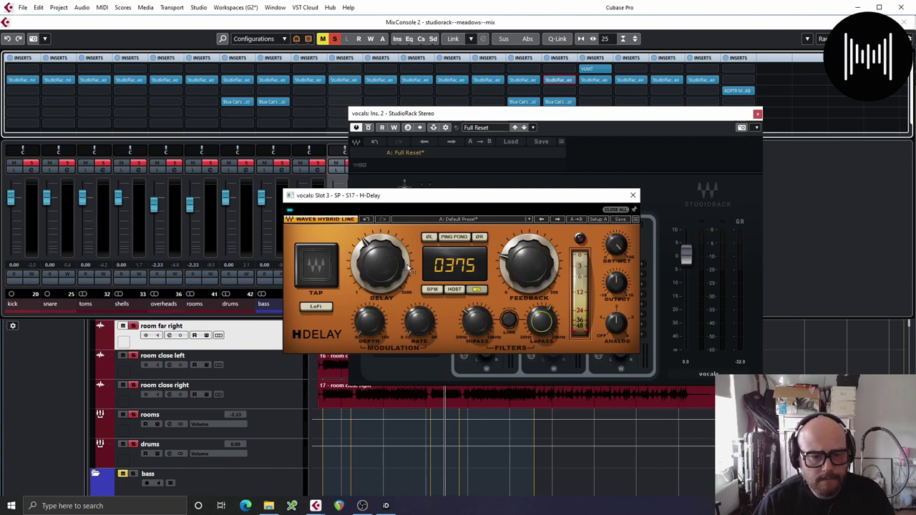
mouse_move(381, 264)
left_mouse_down()
mouse_move(381, 278)
mouse_move(377, 256)
mouse_move(376, 267)
left_mouse_up()
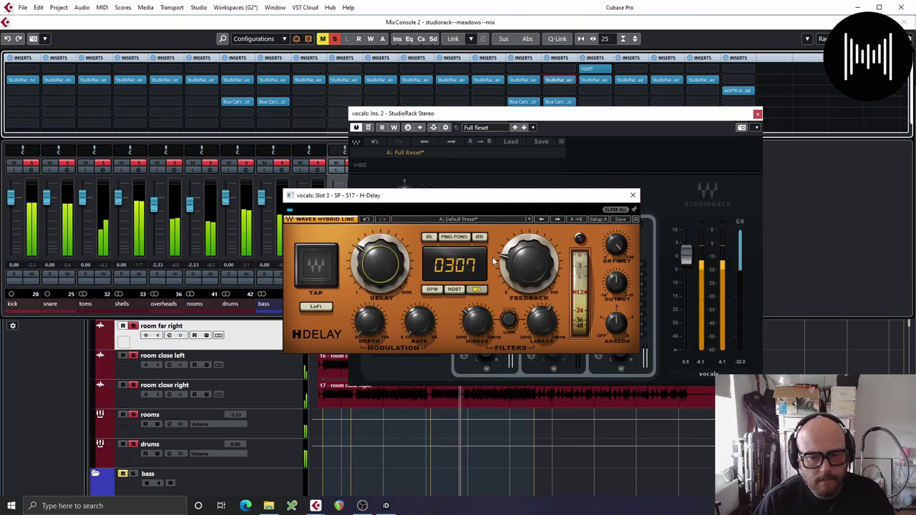
left_click_drag(528, 259, 528, 259)
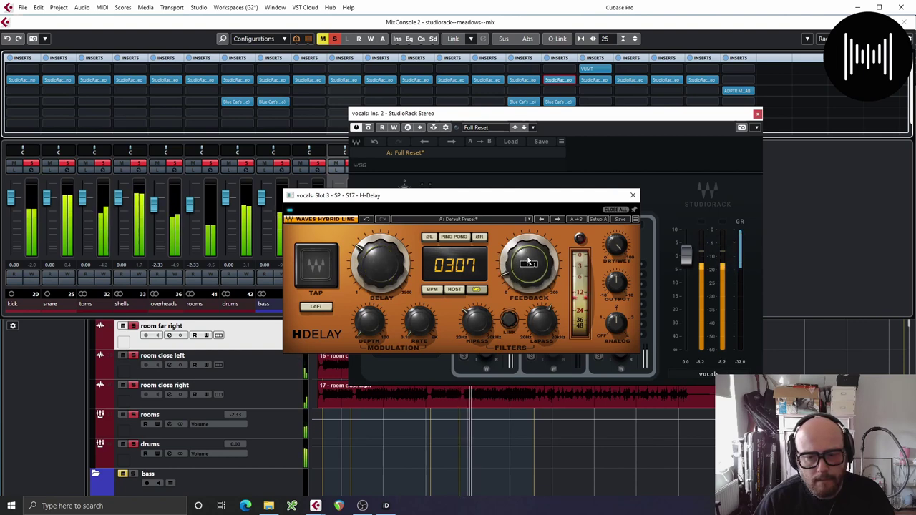
left_click(633, 195)
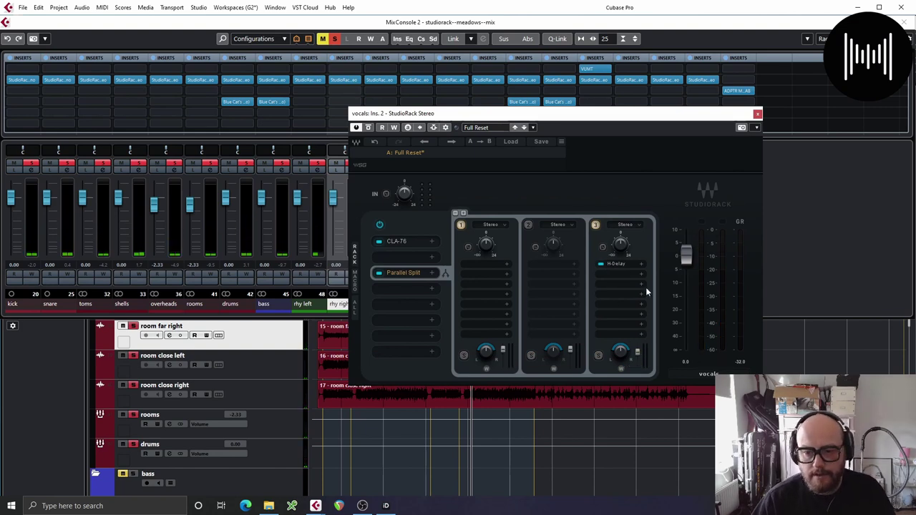
Step: Try the C1 comp-sc compressor below H-Delay in the third parallel vocal chain
left_click(610, 274)
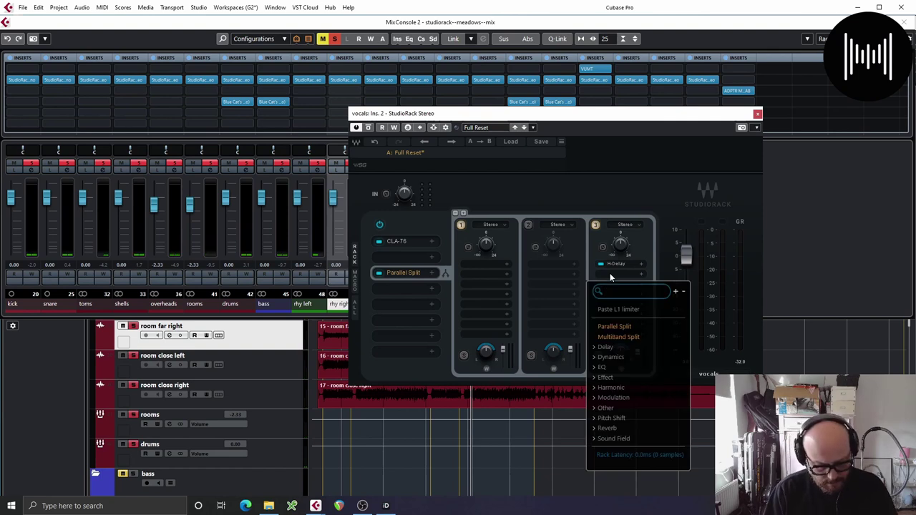
type("C1")
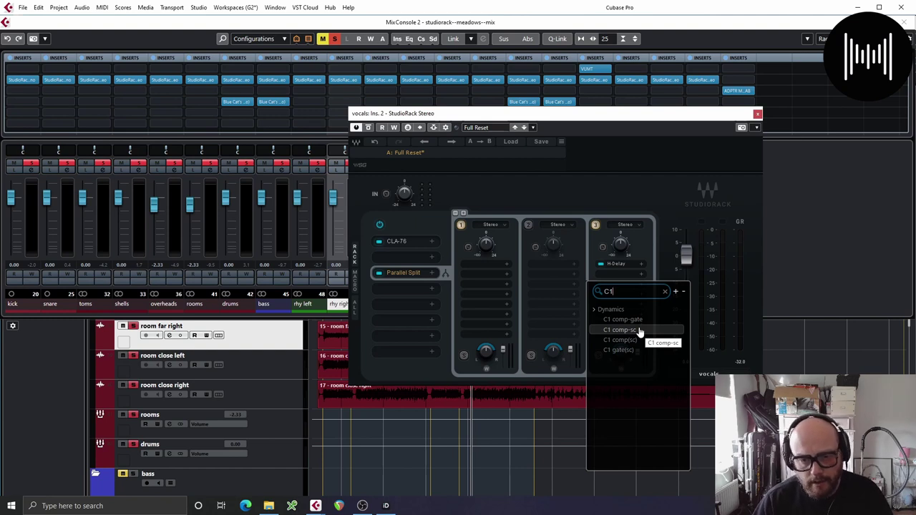
left_click(620, 330)
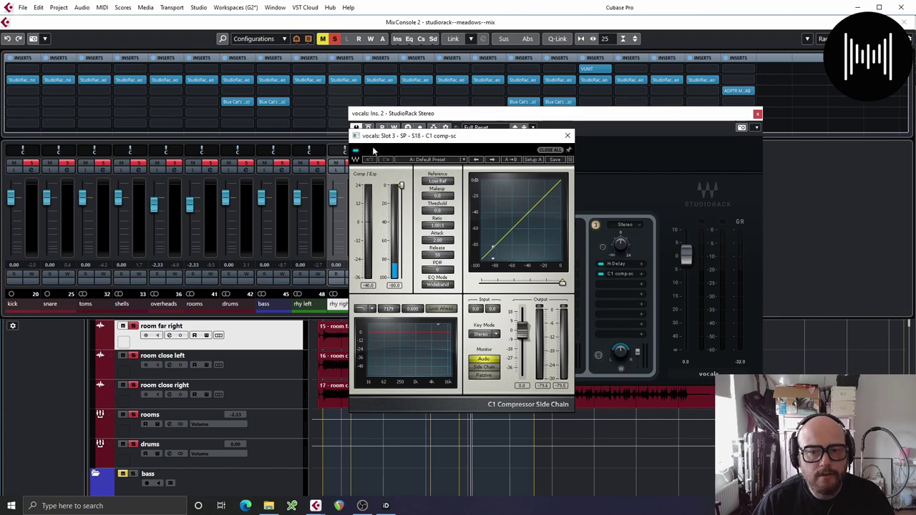
left_click(569, 134)
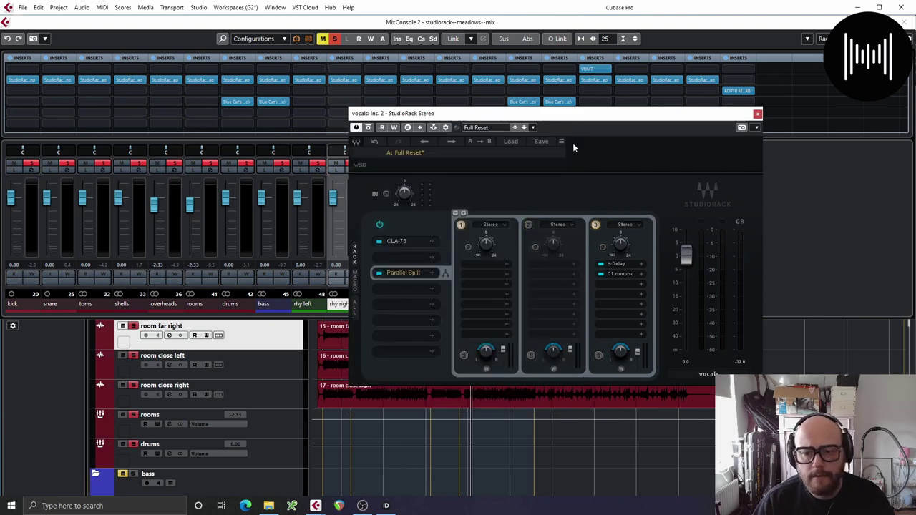
Step: Replace C1 comp-sc with C1 comp(sc) in the third chain and set its sidechain source to Rack 1 Output
left_click(630, 279)
left_click(642, 274)
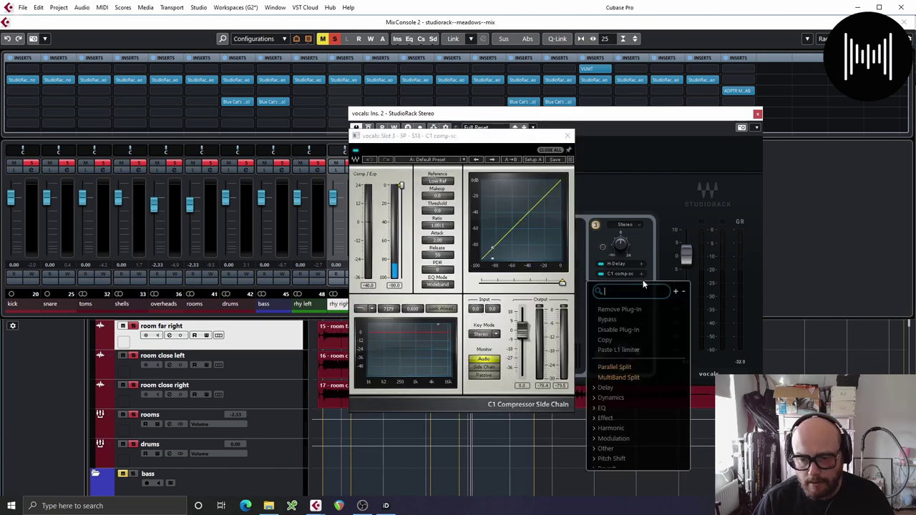
type("C1")
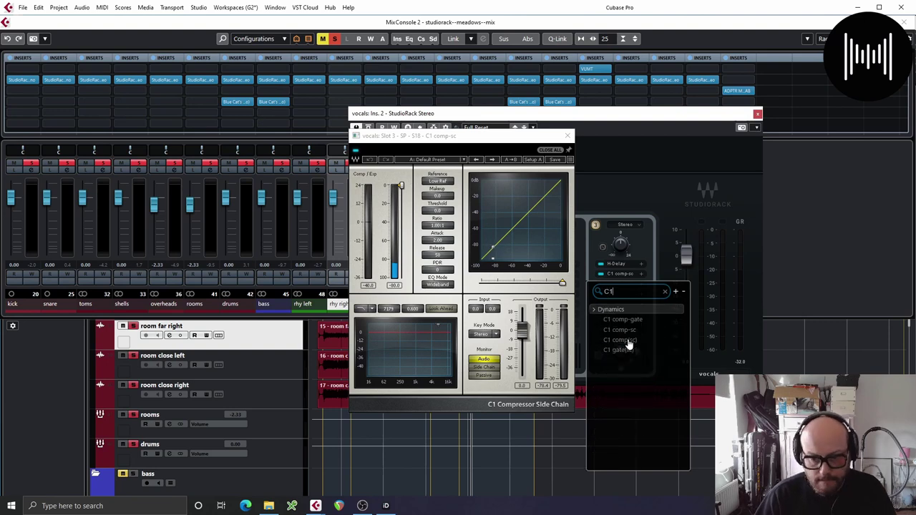
left_click(625, 342)
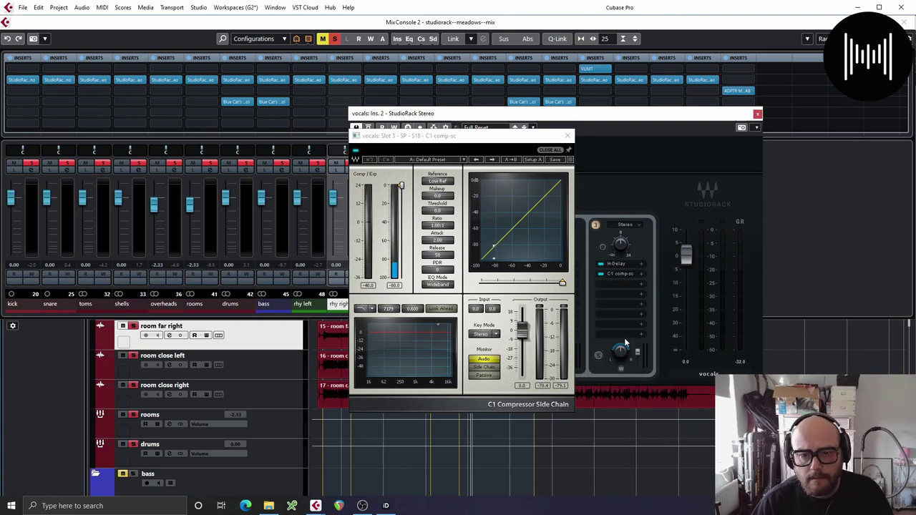
left_click(345, 202)
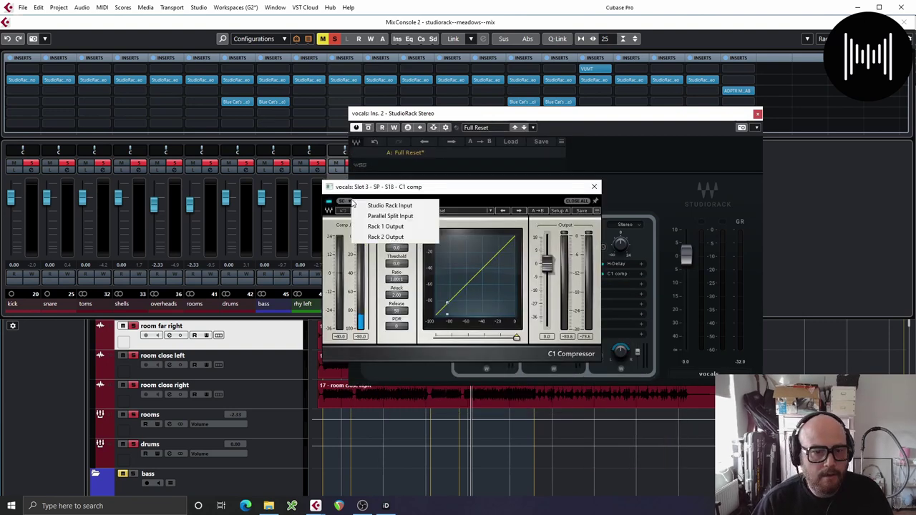
left_click(383, 227)
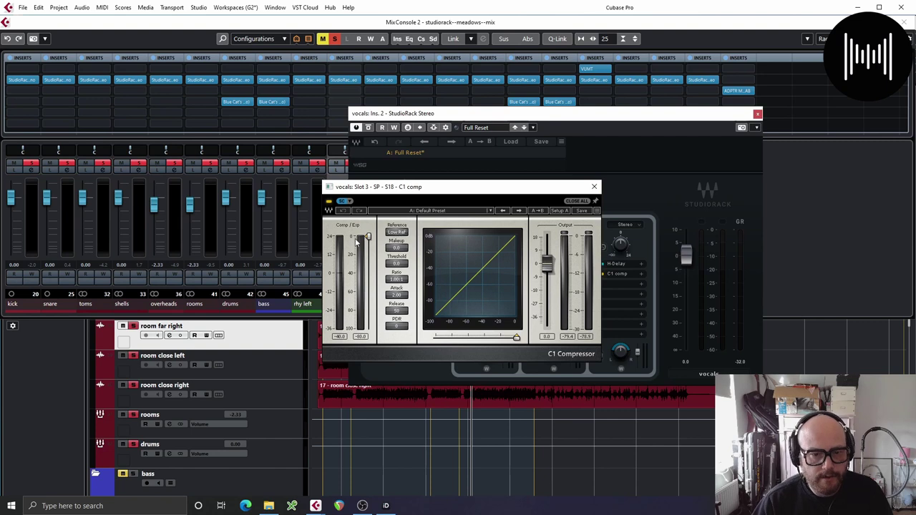
Step: Set the C1's threshold to about -22, ratio to -31.47:1 and release to about 390 during playback, and lower the third chain's level slightly
key("space")
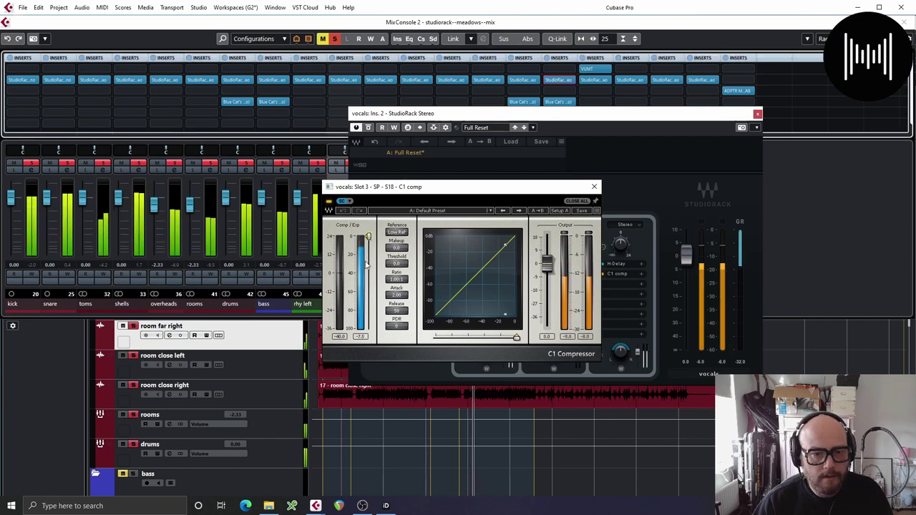
left_click_drag(369, 236, 402, 258)
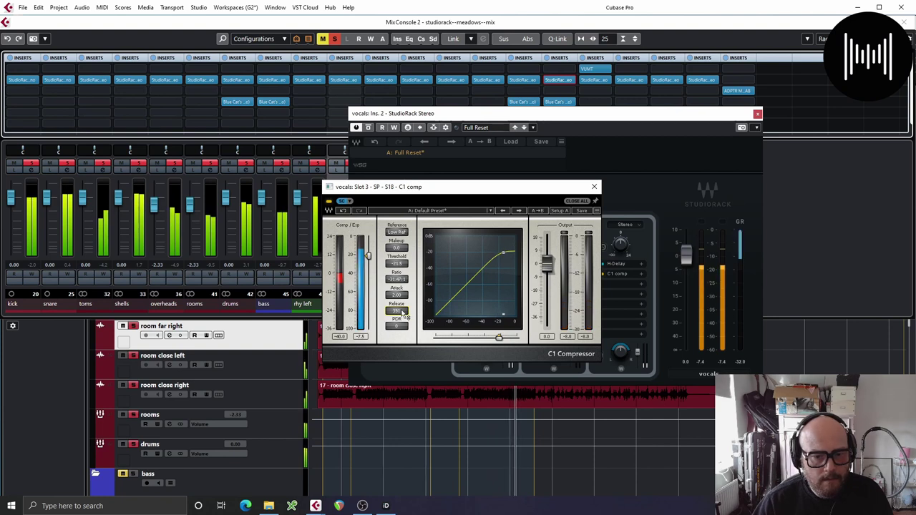
left_click_drag(638, 352, 638, 355)
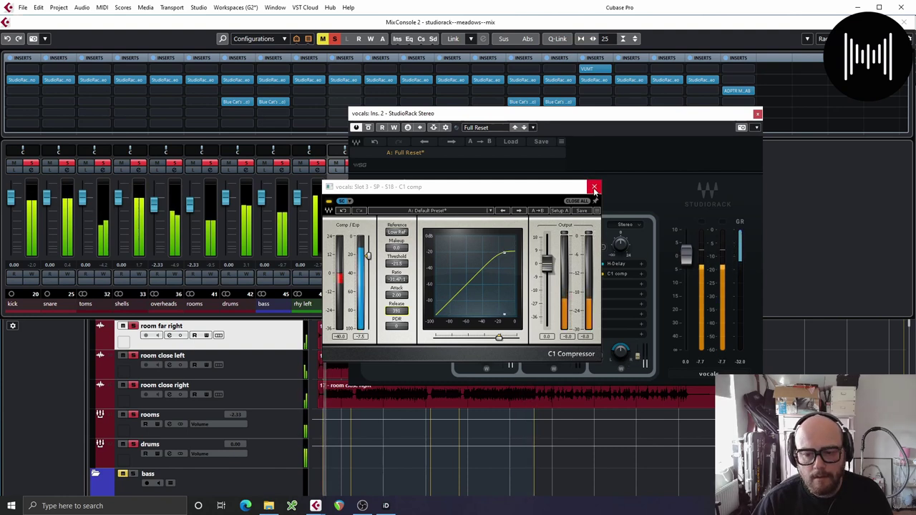
left_click(594, 187)
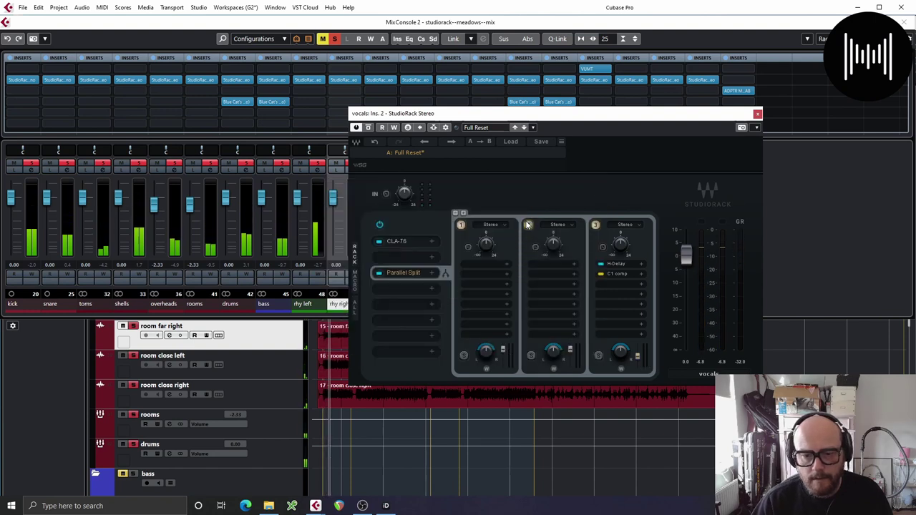
Step: Insert Doubler2 in the first slot of the second parallel vocal chain and move its window clear of the rack
left_click(542, 265)
type("doub")
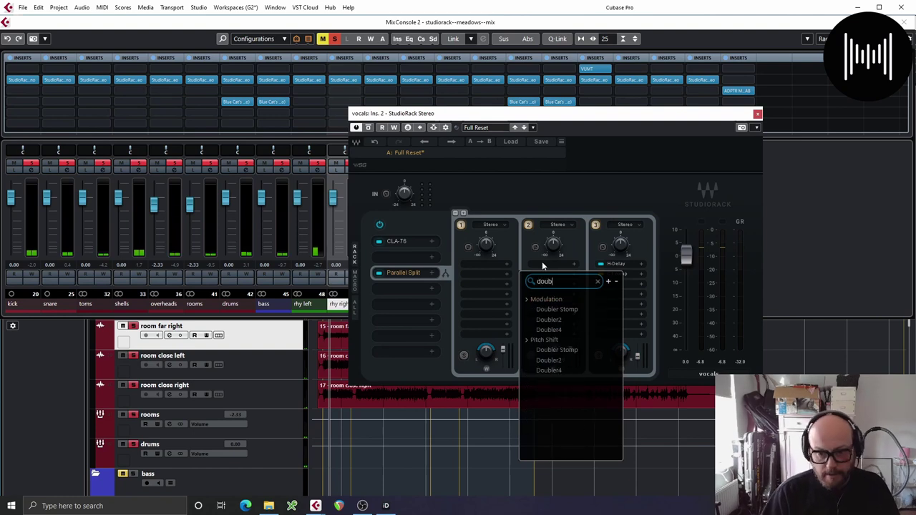
left_click(551, 319)
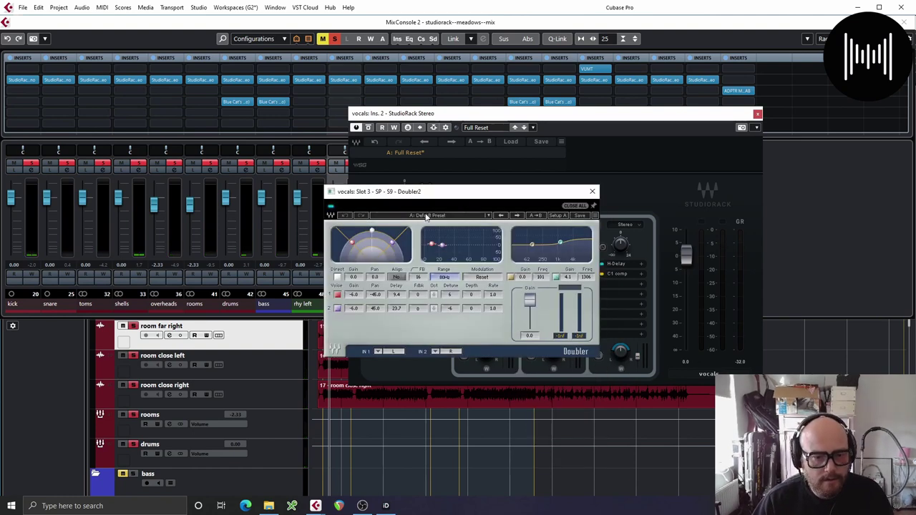
left_click_drag(443, 195, 313, 214)
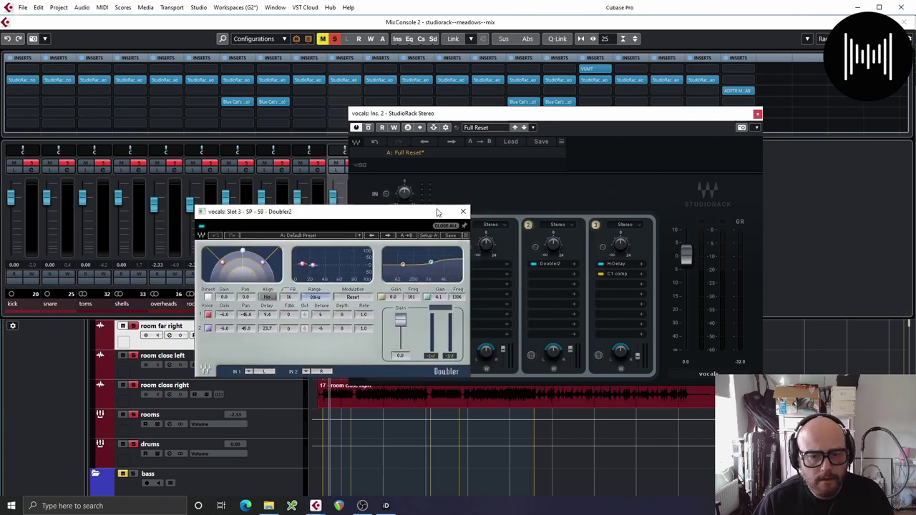
Step: Load the Basic Doubler preset in Doubler2 and lower the vocals rack's output to -2.6 during playback, closing both plugin windows
left_click(289, 238)
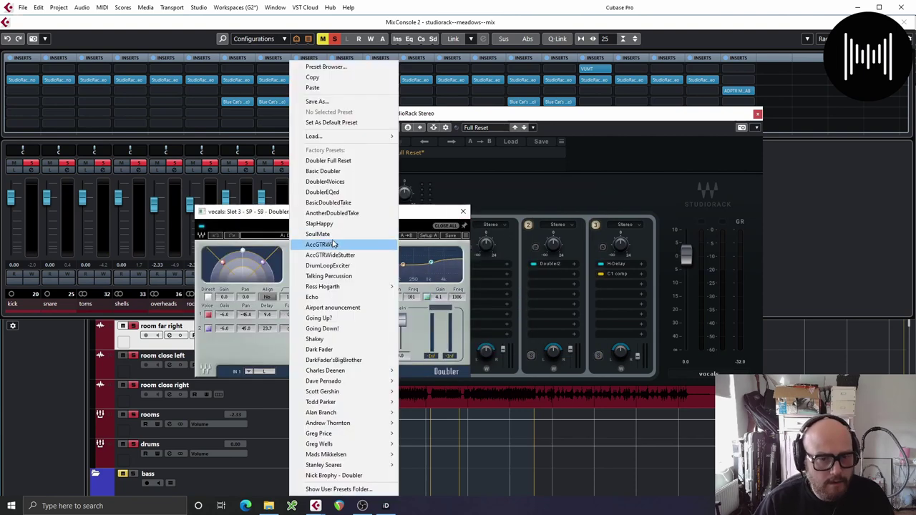
left_click(346, 171)
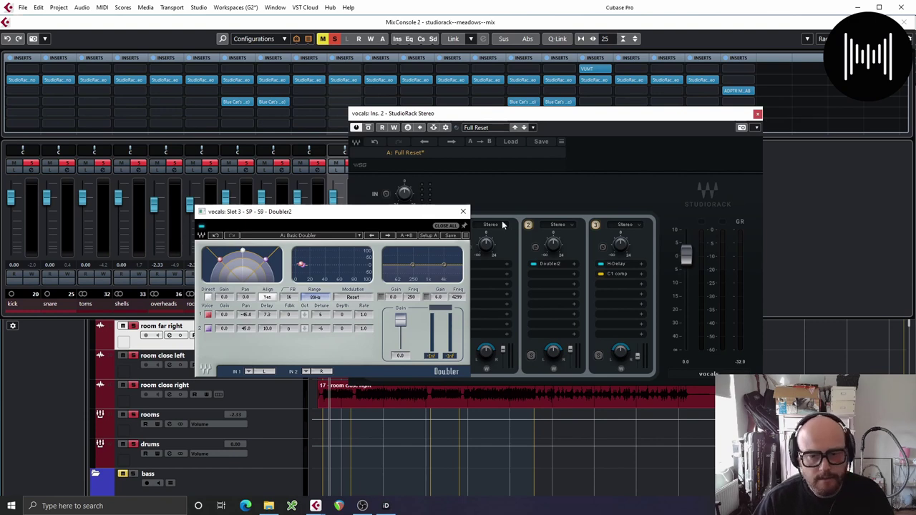
left_click(464, 212)
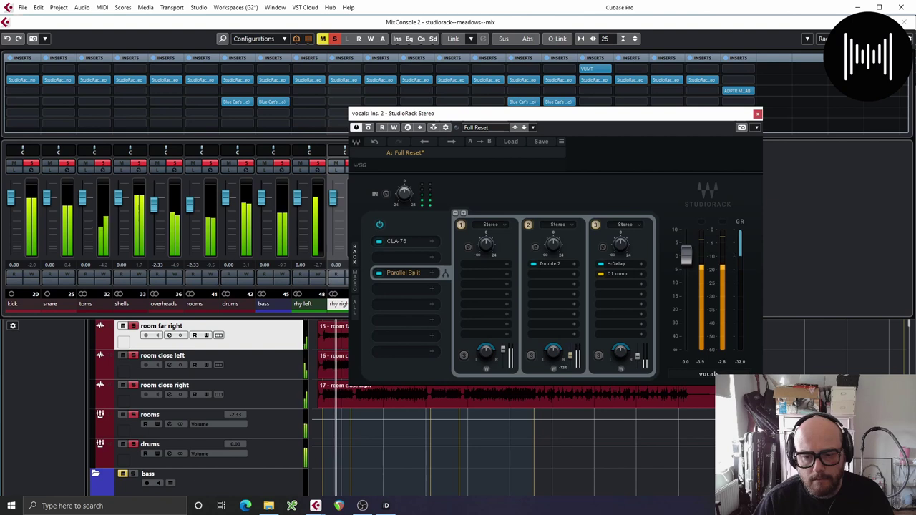
left_click_drag(686, 255, 684, 260)
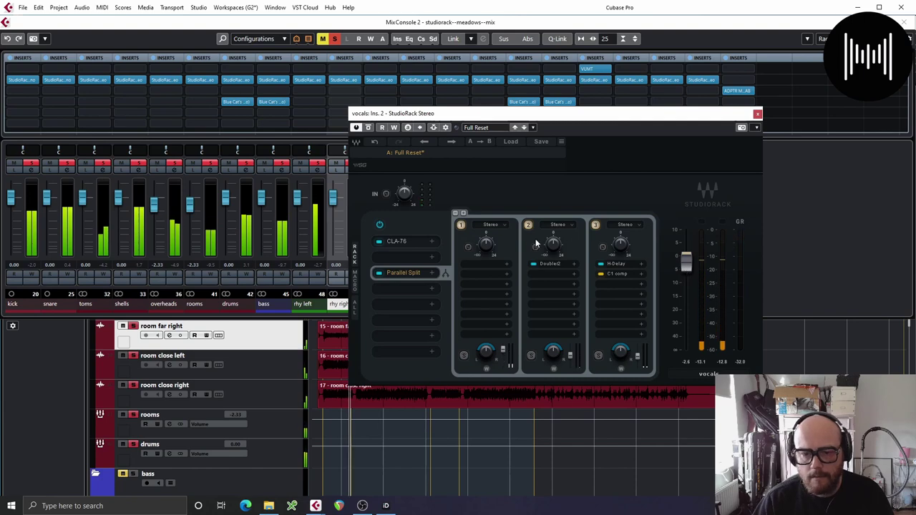
left_click(758, 114)
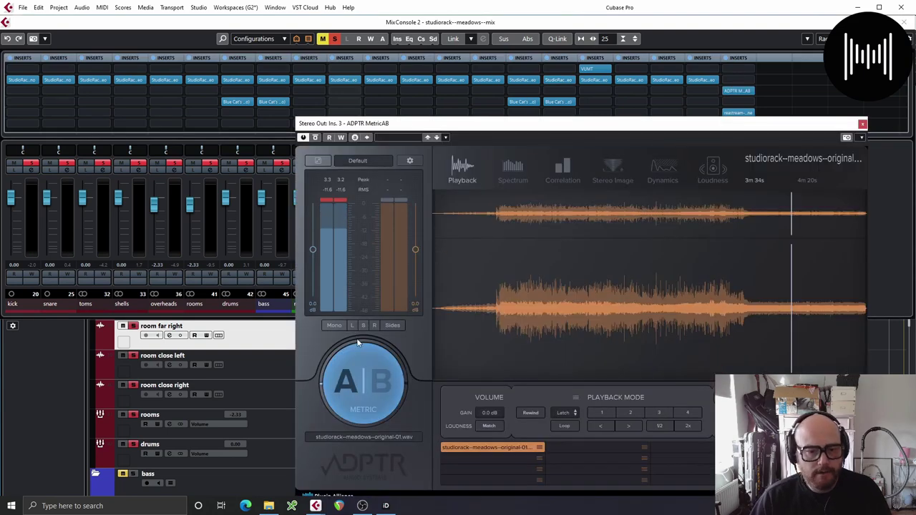
Step: Compare the mix with the studiorack--meadows-original reference in MetricAB during playback, starting the reference from about 0m 38s
key("space")
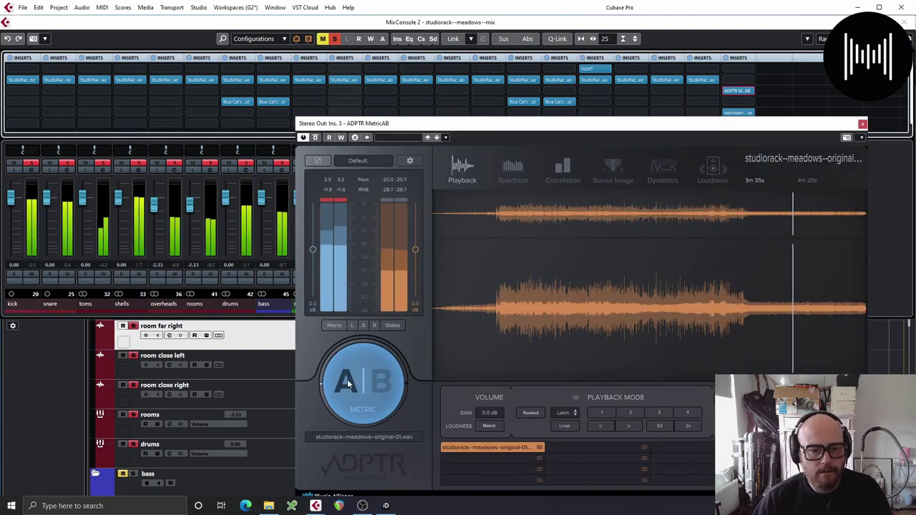
left_click(347, 383)
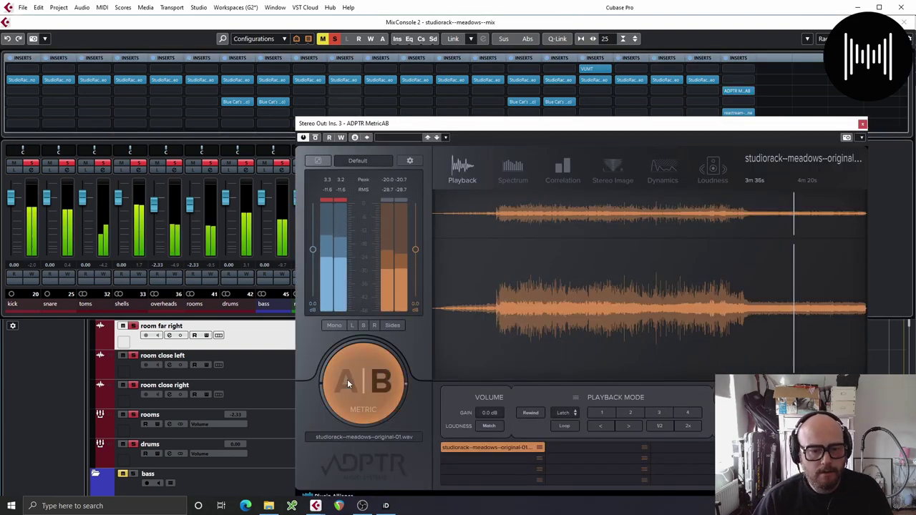
left_click(498, 259)
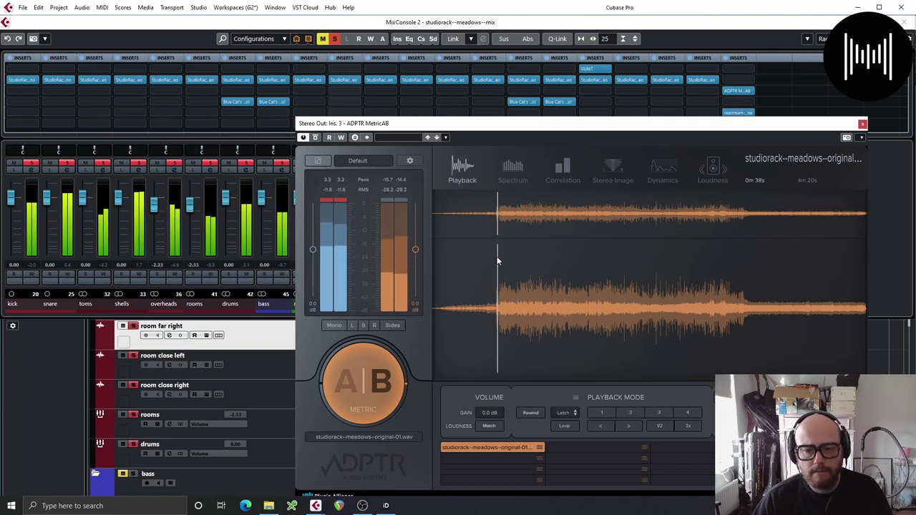
left_click(357, 383)
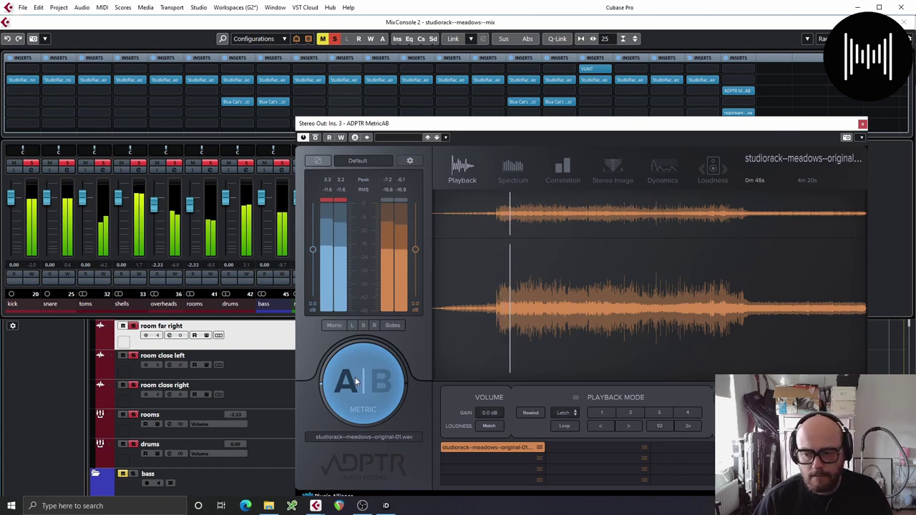
left_click(355, 376)
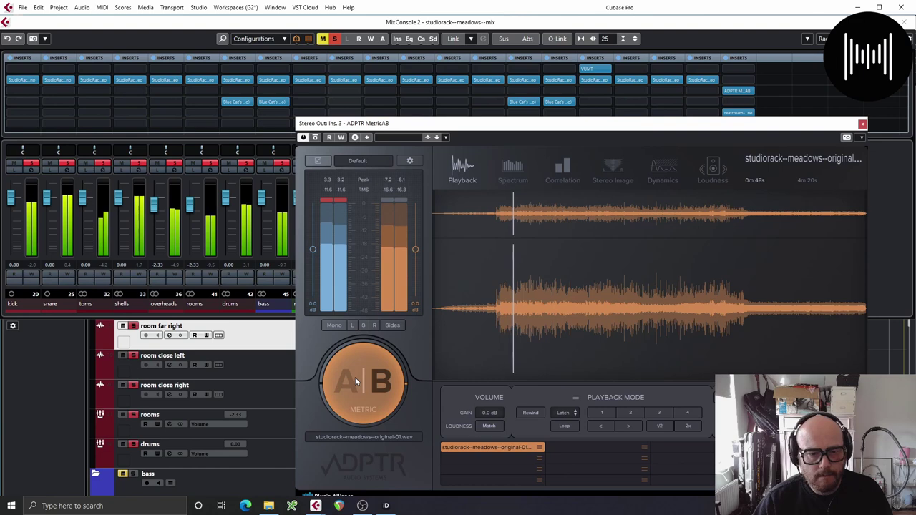
left_click(355, 380)
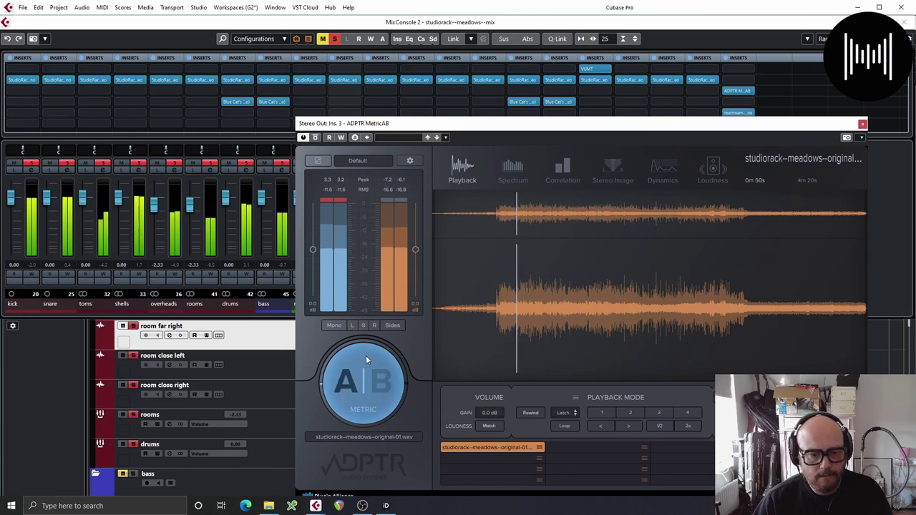
left_click_drag(464, 126, 372, 107)
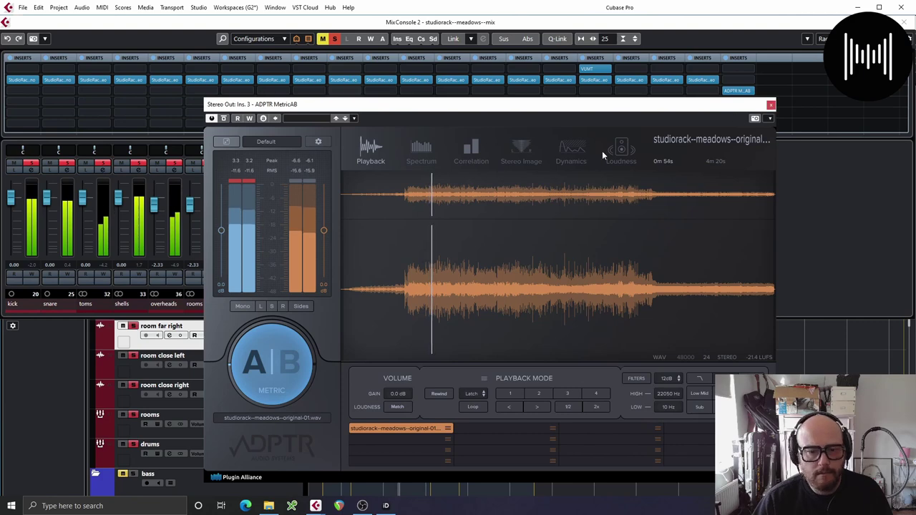
left_click(772, 106)
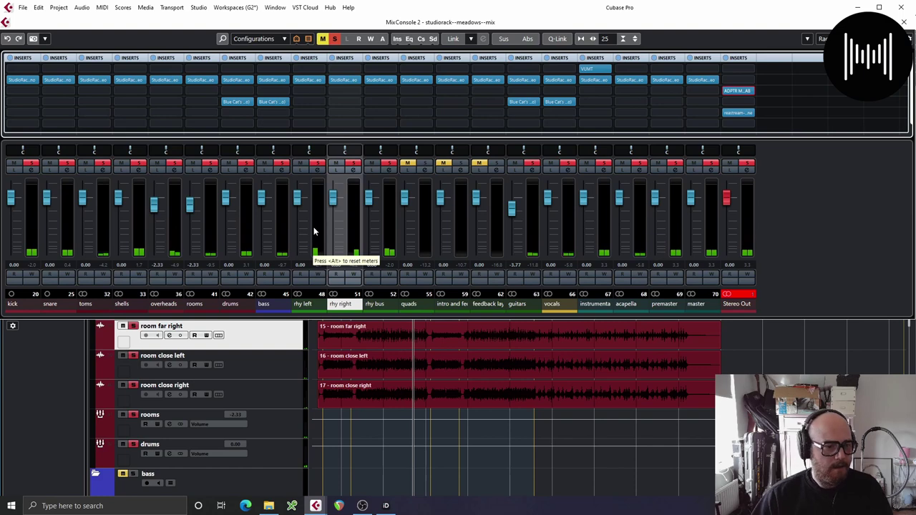
Step: Close the MixConsole and collapse the drums, bass, guitars and vocals folder tracks in the project
left_click(904, 22)
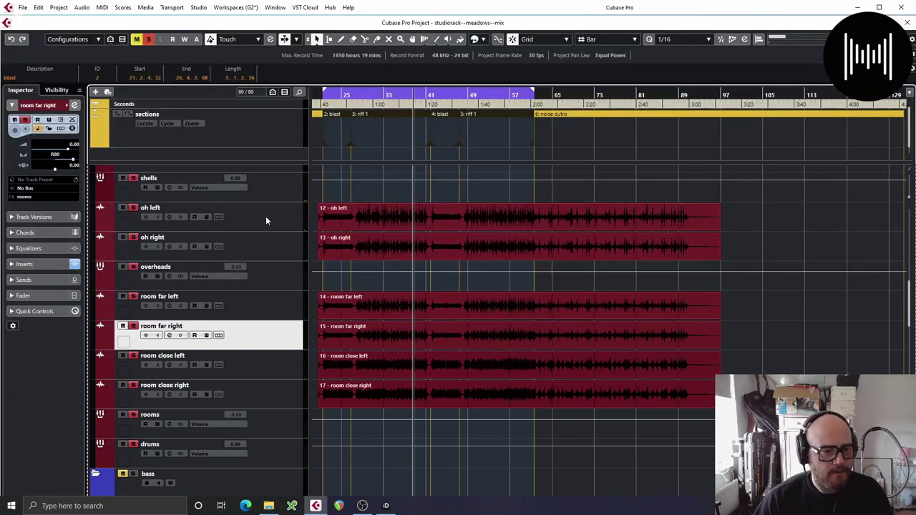
scroll(270, 255, "down", 8)
scroll(269, 256, "up", 20)
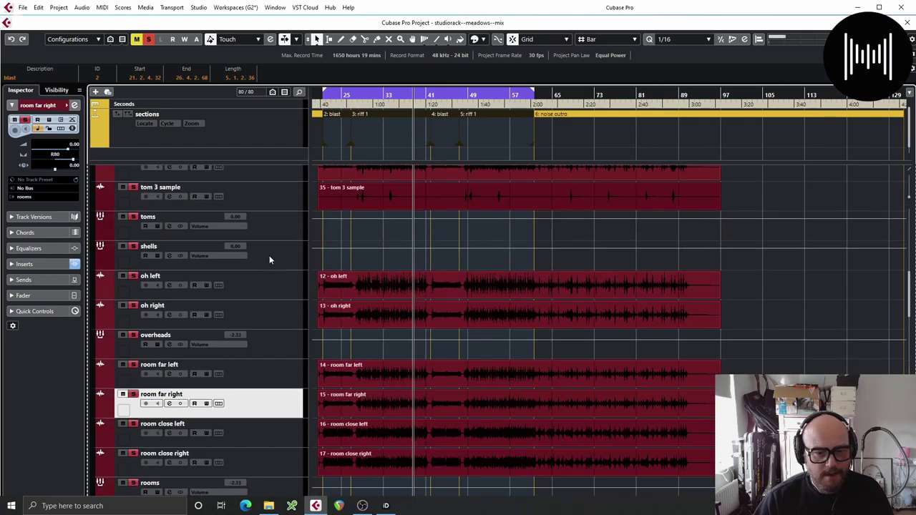
scroll(269, 256, "up", 4)
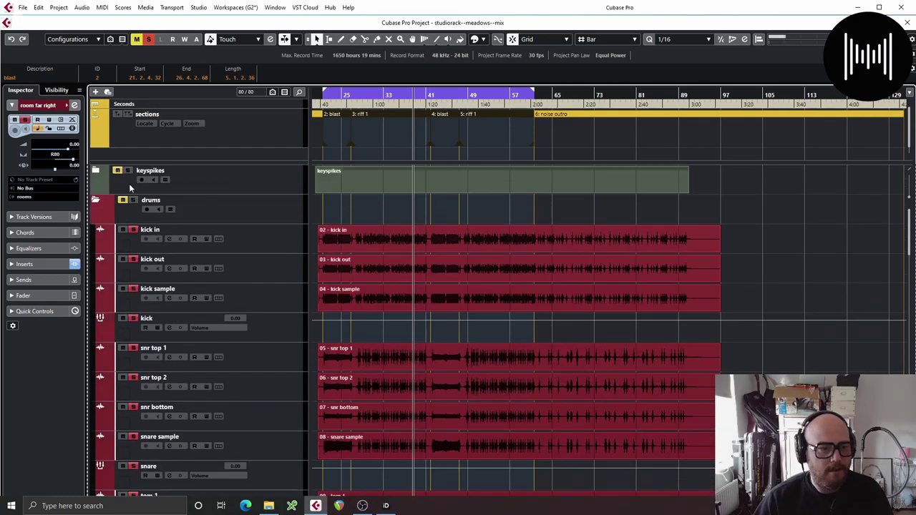
left_click(95, 202)
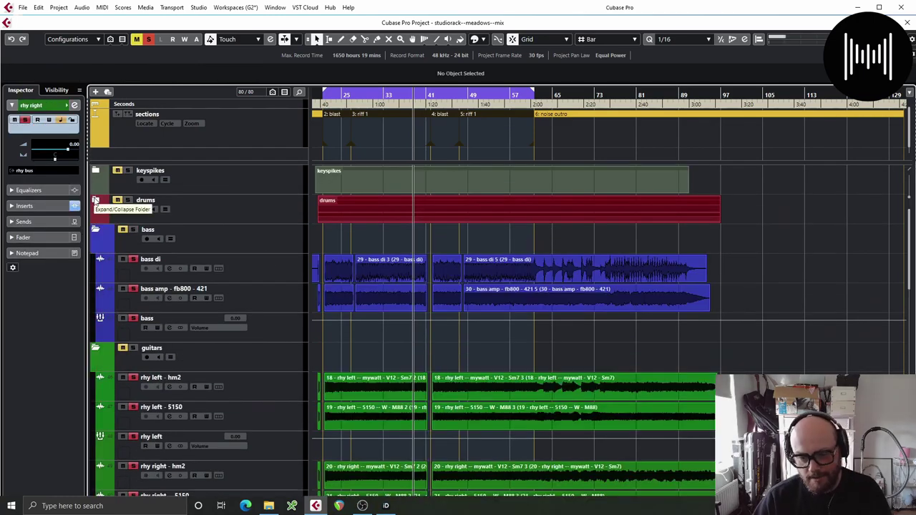
left_click(95, 230)
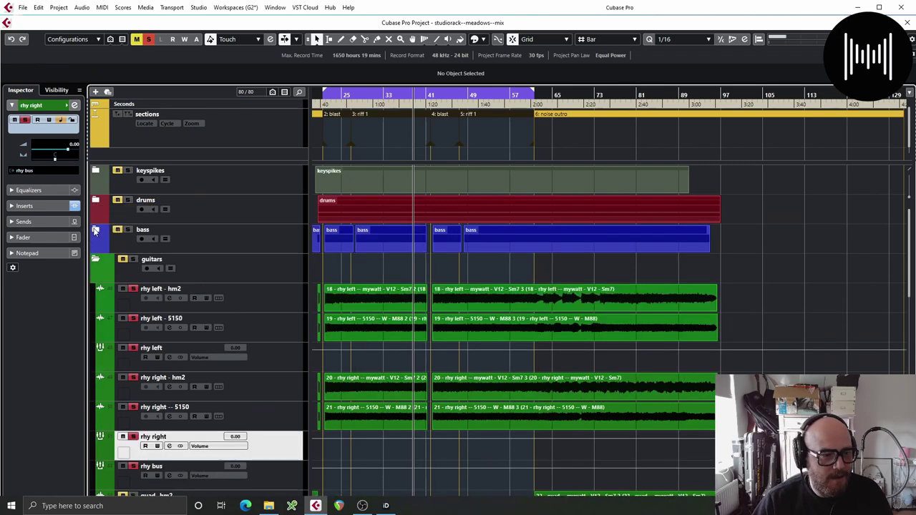
left_click(95, 260)
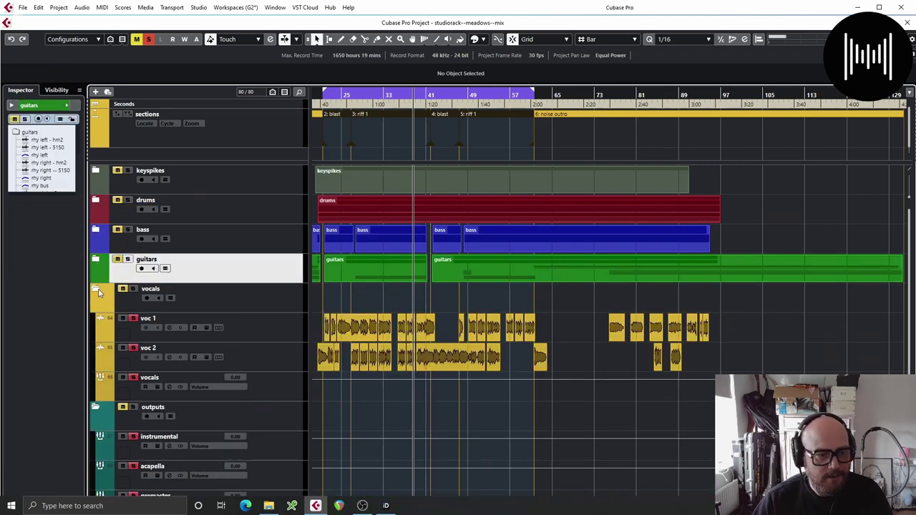
left_click(95, 289)
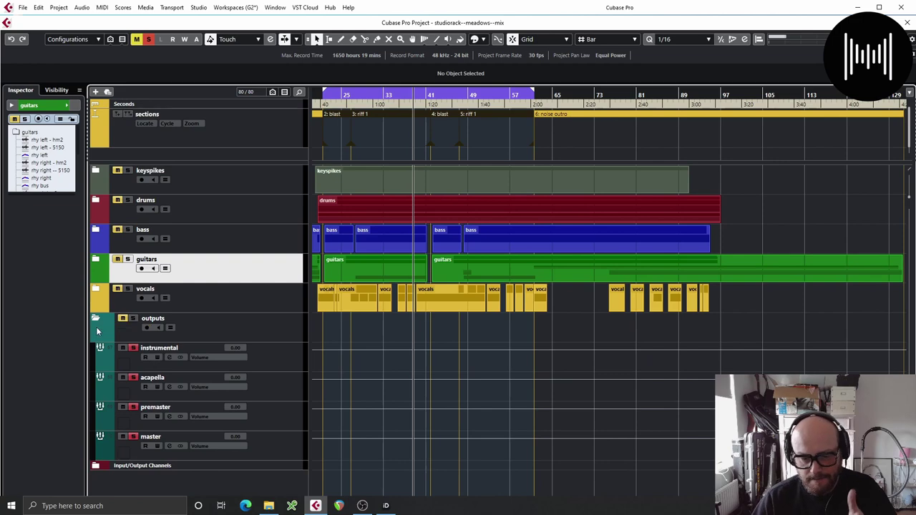
left_click(362, 505)
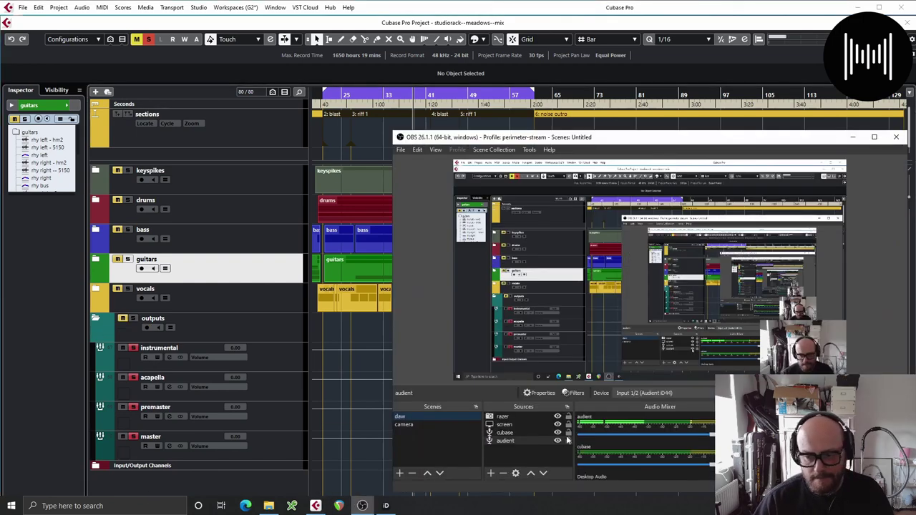